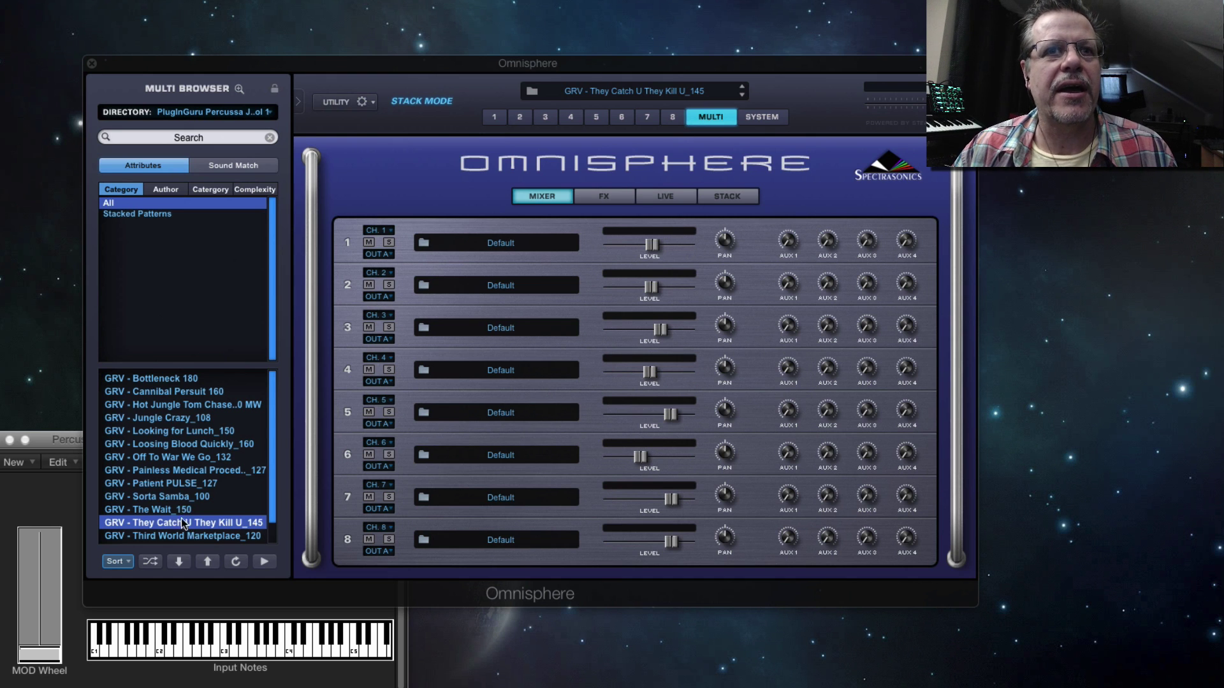
Step: Audition the GRV - Off To War We Go_132 multi, then the GRV - Bottleneck 180 multi
scroll(182, 517, "down", 2)
scroll(178, 513, "up", 2)
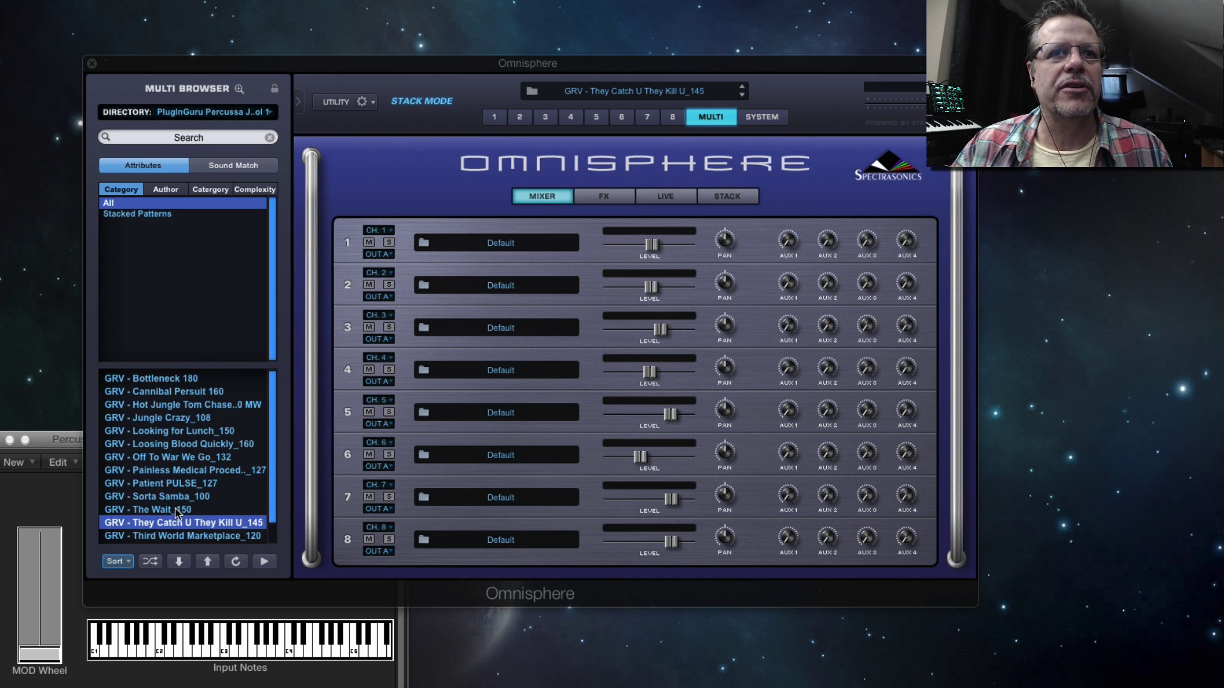
left_click(175, 457)
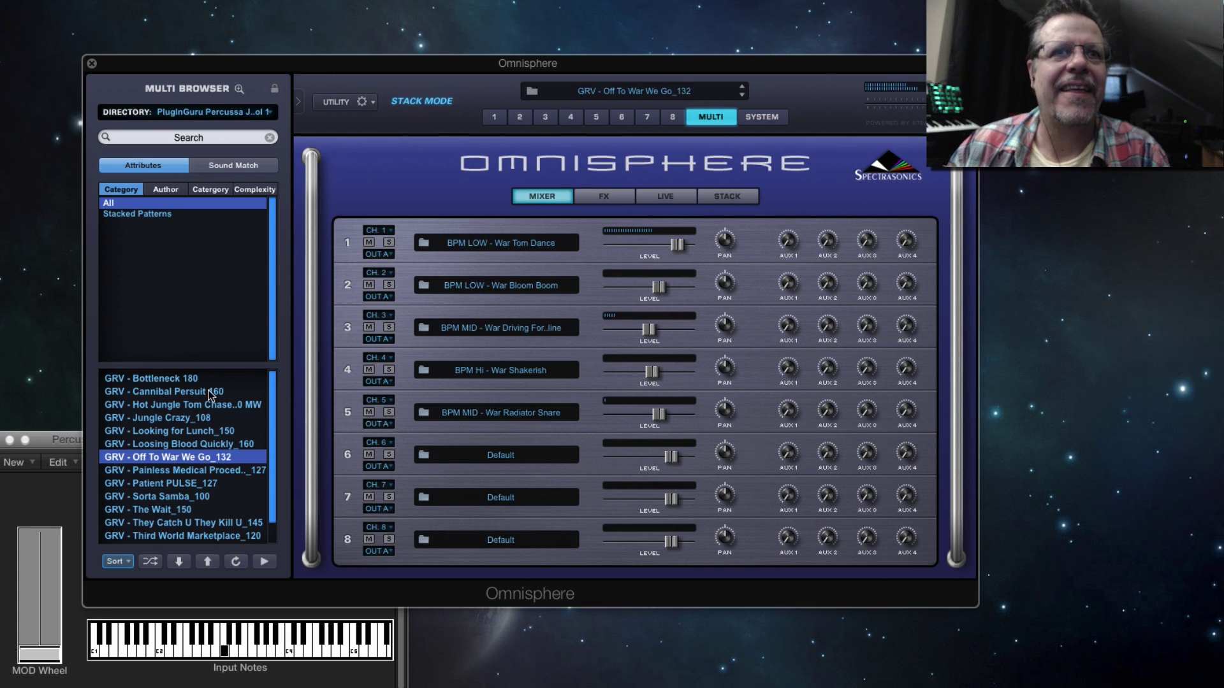
left_click(172, 380)
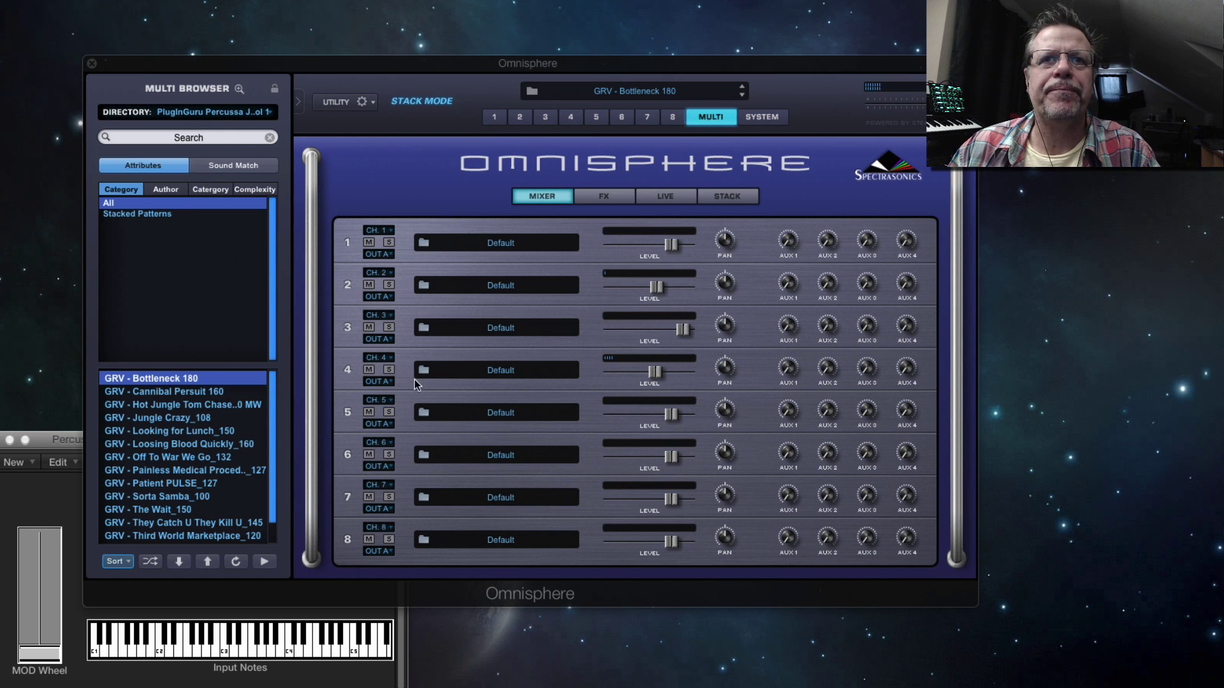
Step: Mute part 4 of the multi and toggle solo on and off for part 1
left_click(370, 369)
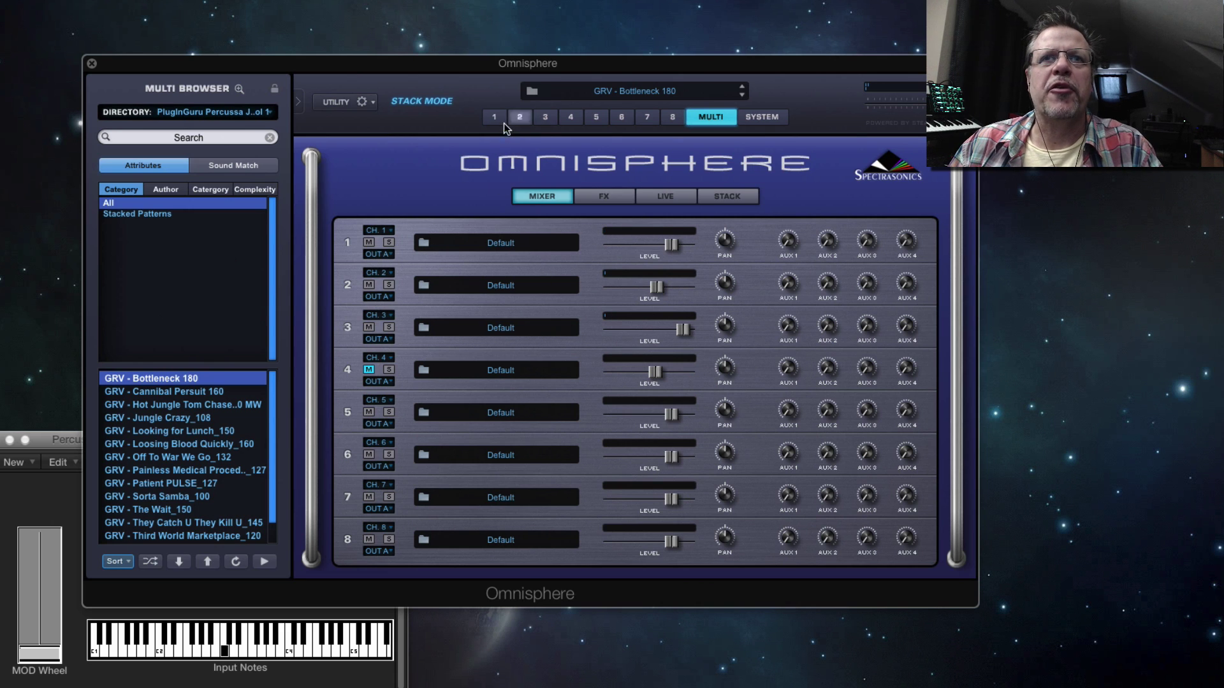
left_click(388, 242)
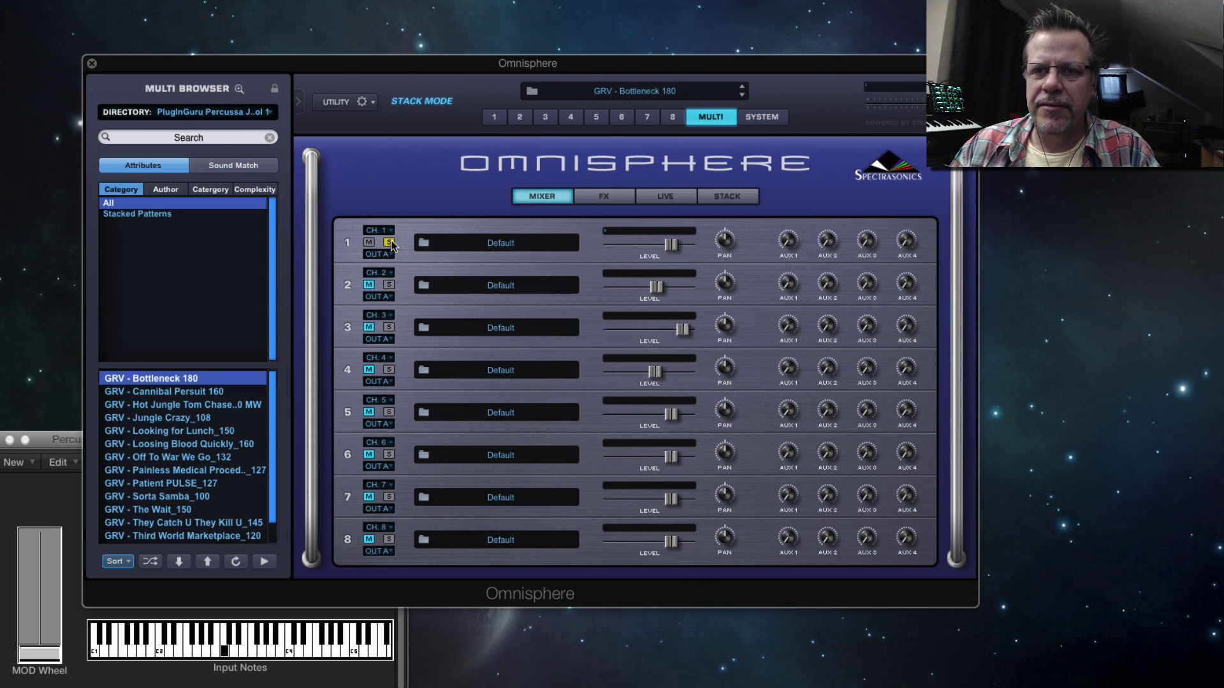
left_click(389, 243)
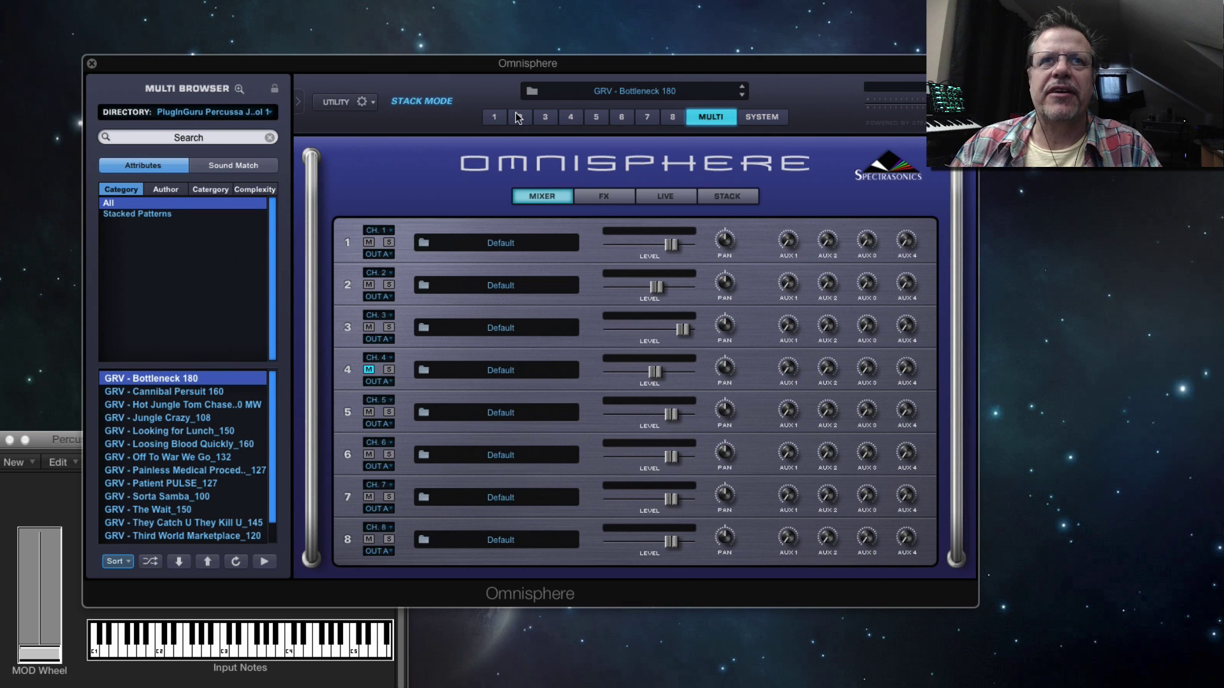
Step: Open part 1 and set its patch directory to PlugInGuru Percussa Vol 1
left_click(494, 118)
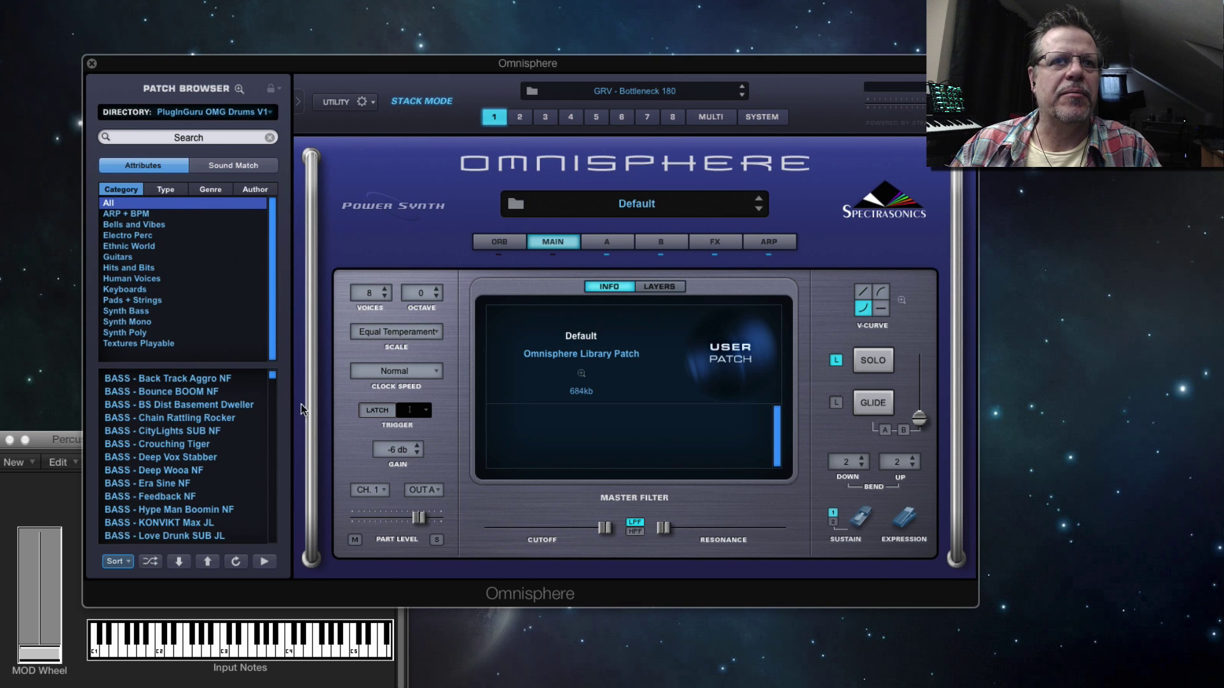
left_click(205, 112)
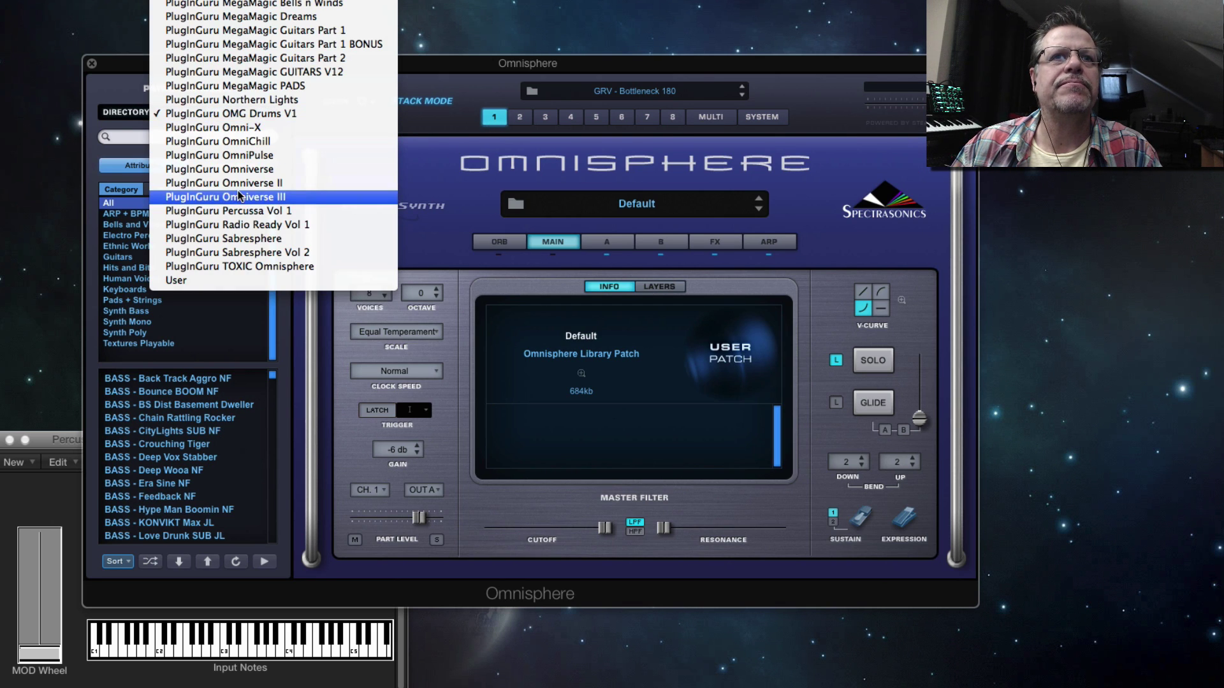
left_click(236, 211)
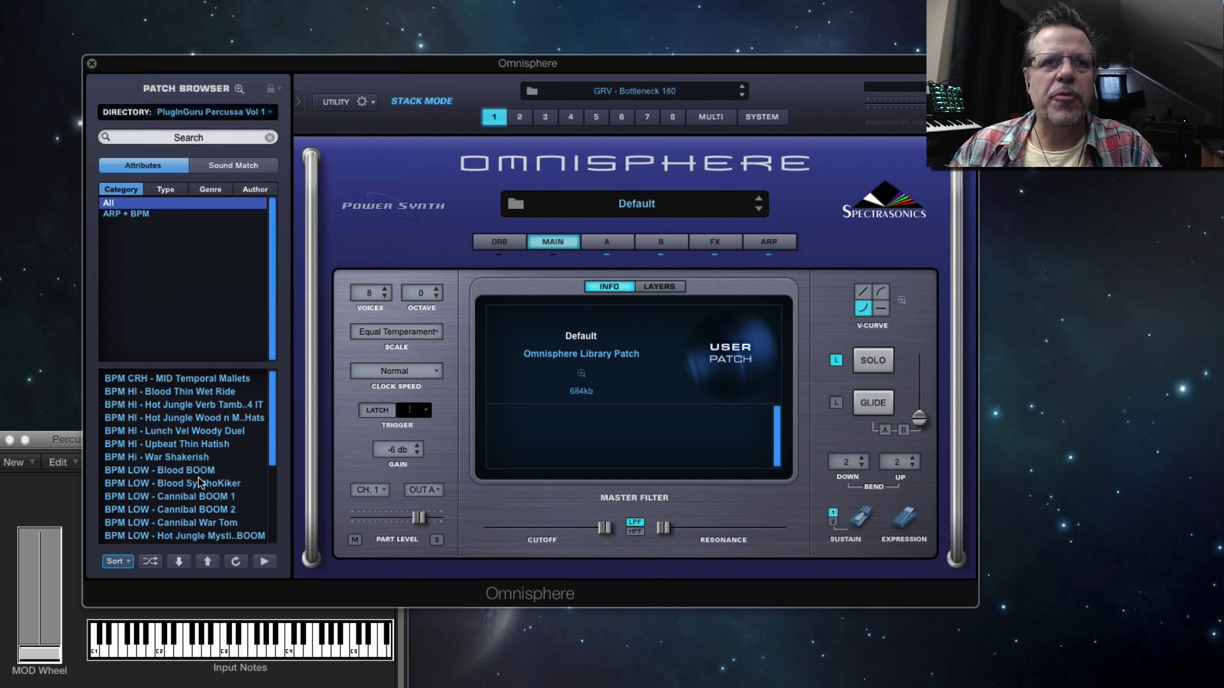
Step: Audition several BPM HI patches in part 1, including Lunch Vel Woody Duel, War Shakerish and Blood Thin Wet Ride, and browse the patch list
left_click(181, 432)
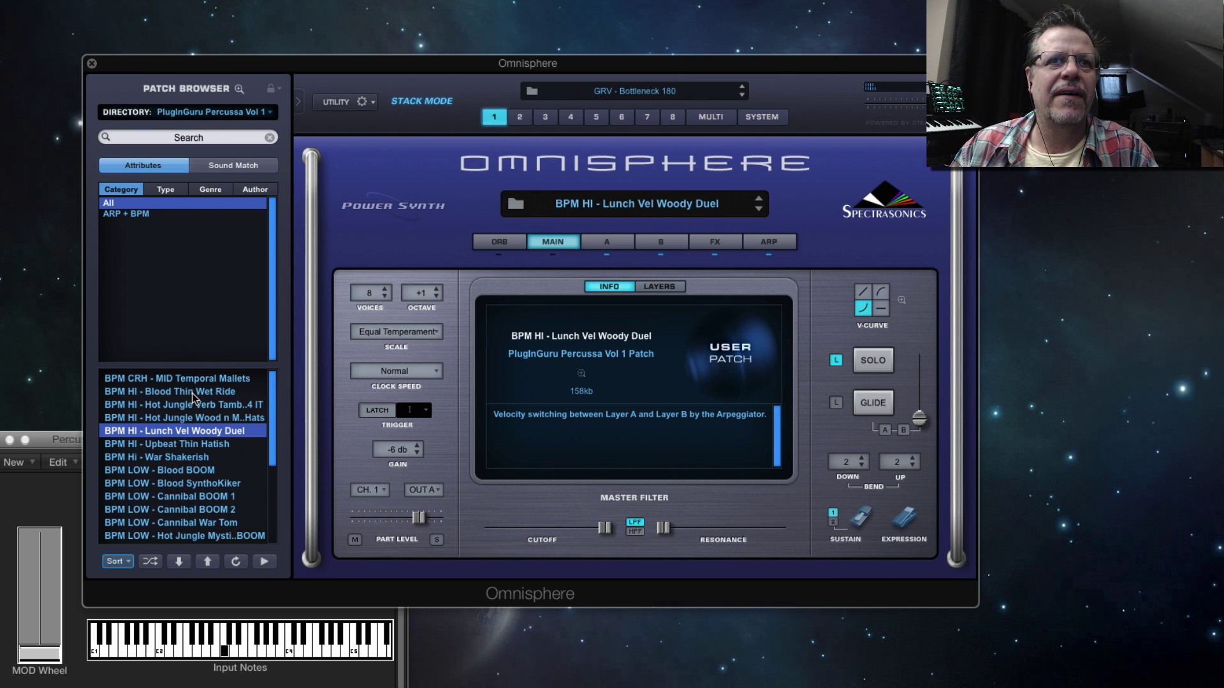
left_click(192, 457)
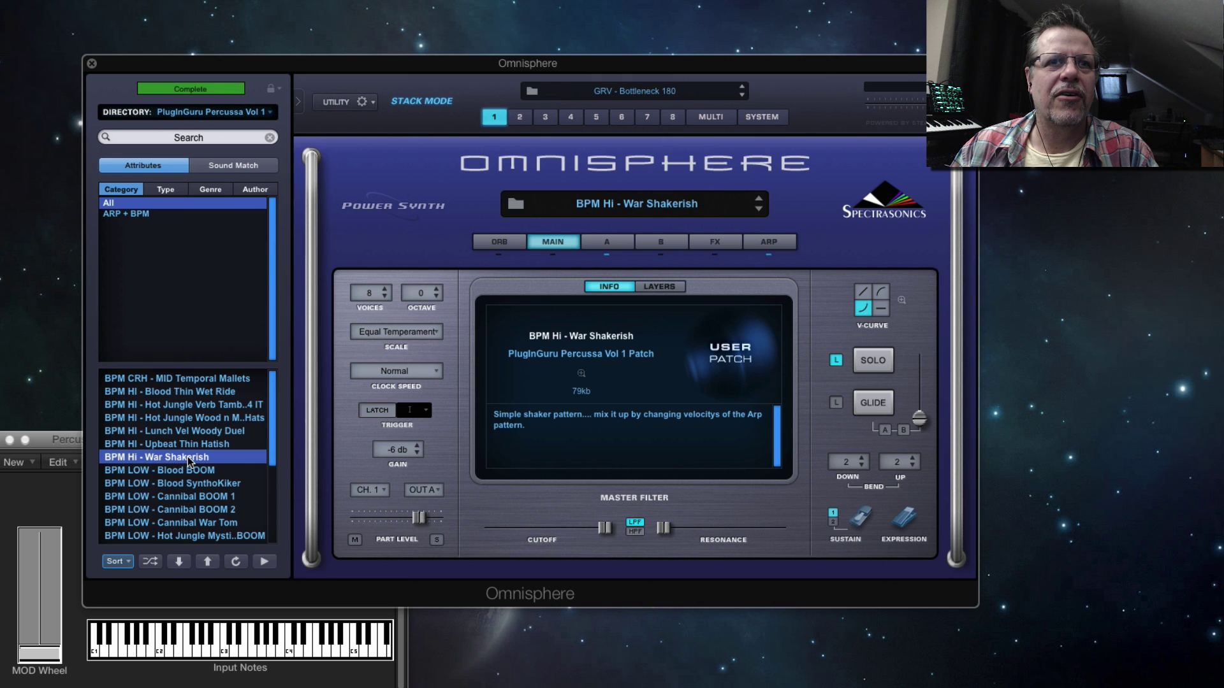
left_click(189, 404)
left_click(188, 393)
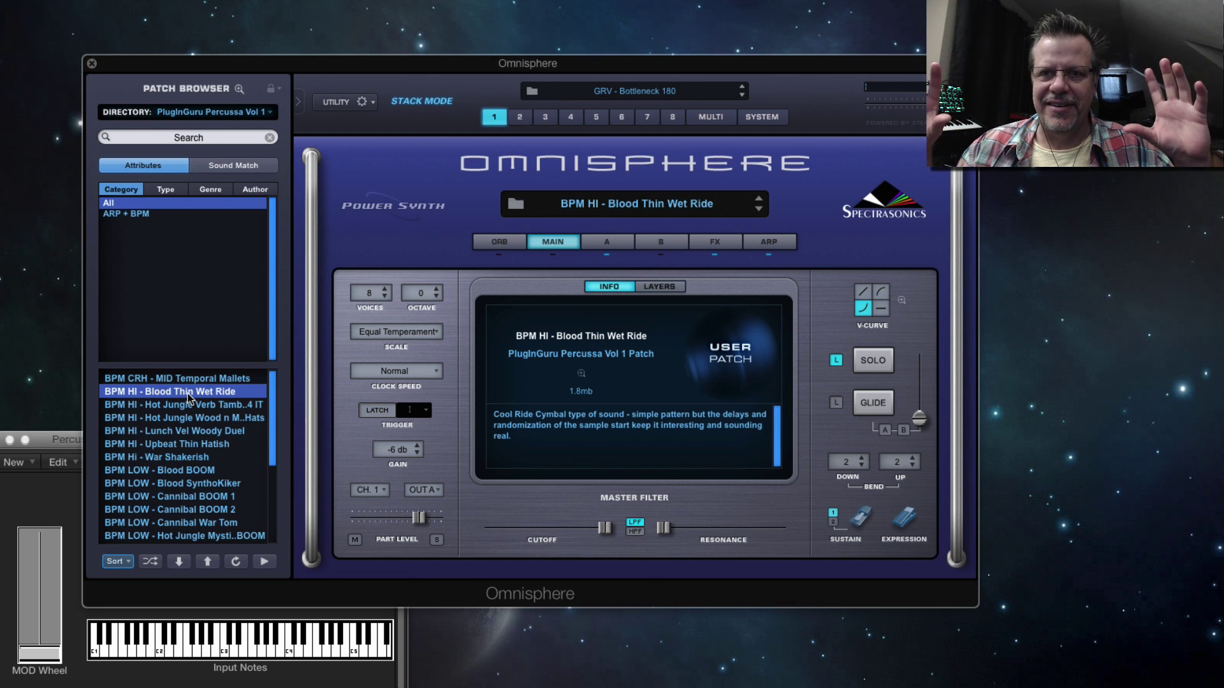
scroll(195, 454, "down", 5)
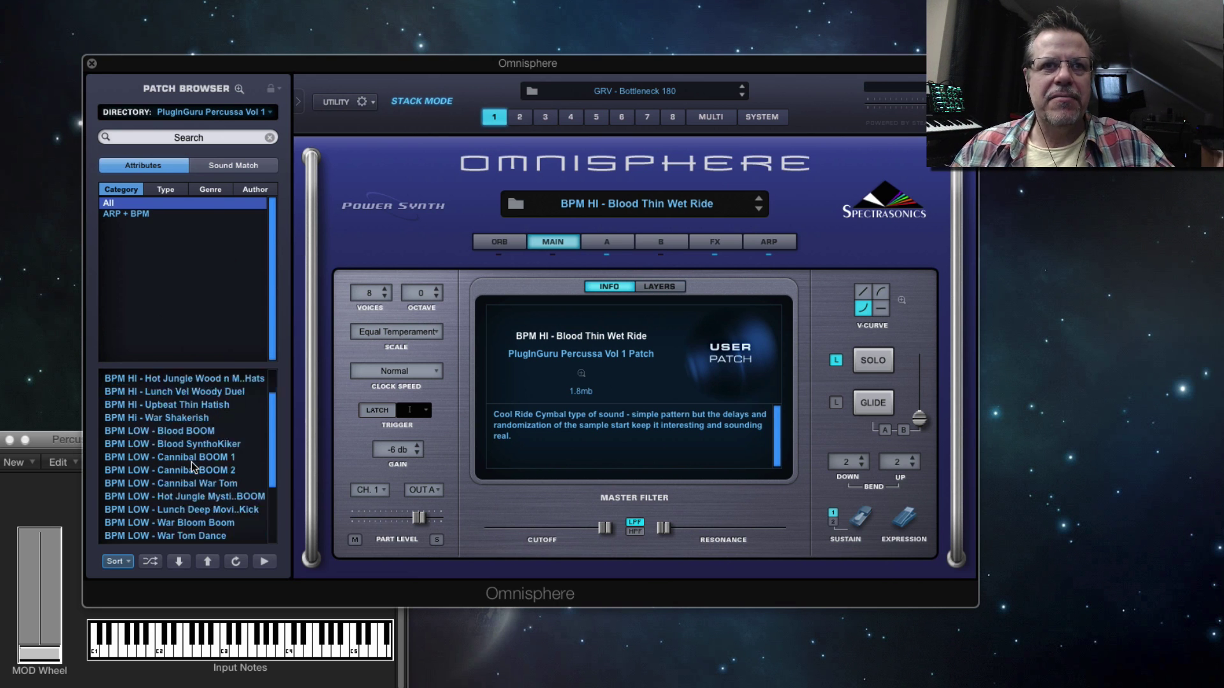
scroll(197, 477, "down", 1)
scroll(197, 475, "up", 6)
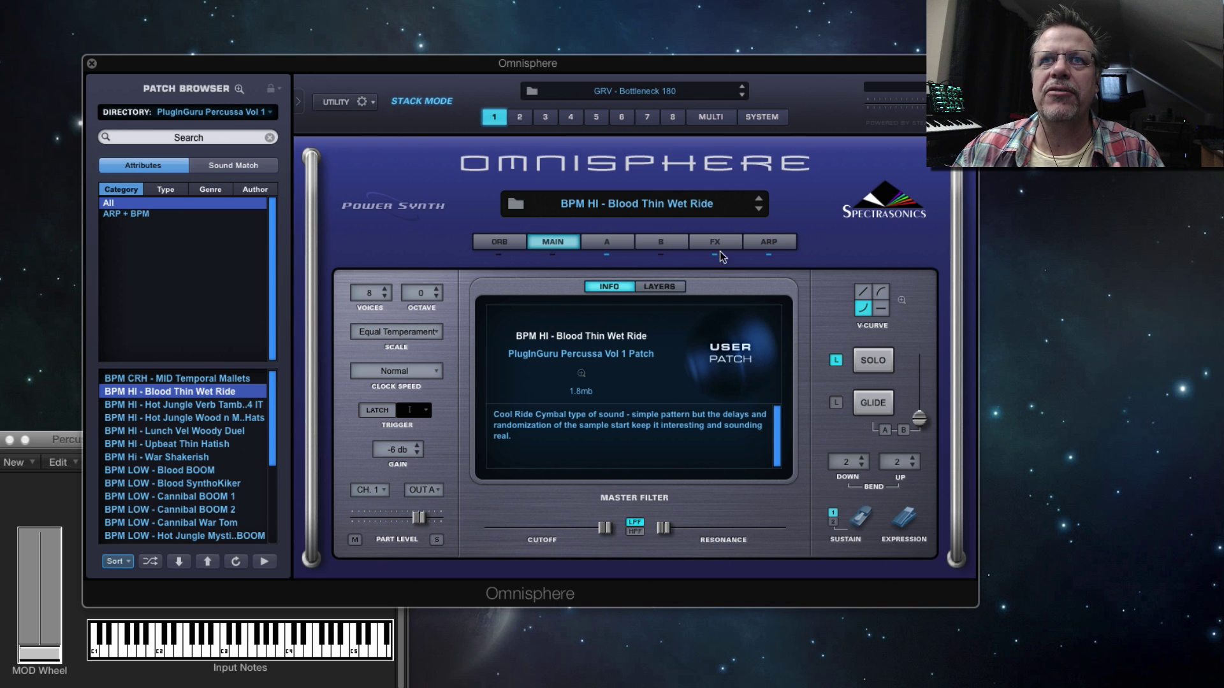
Step: Examine the arpeggiator pattern of the Blood Thin Wet Ride patch, then return to the multi mixer
left_click(769, 244)
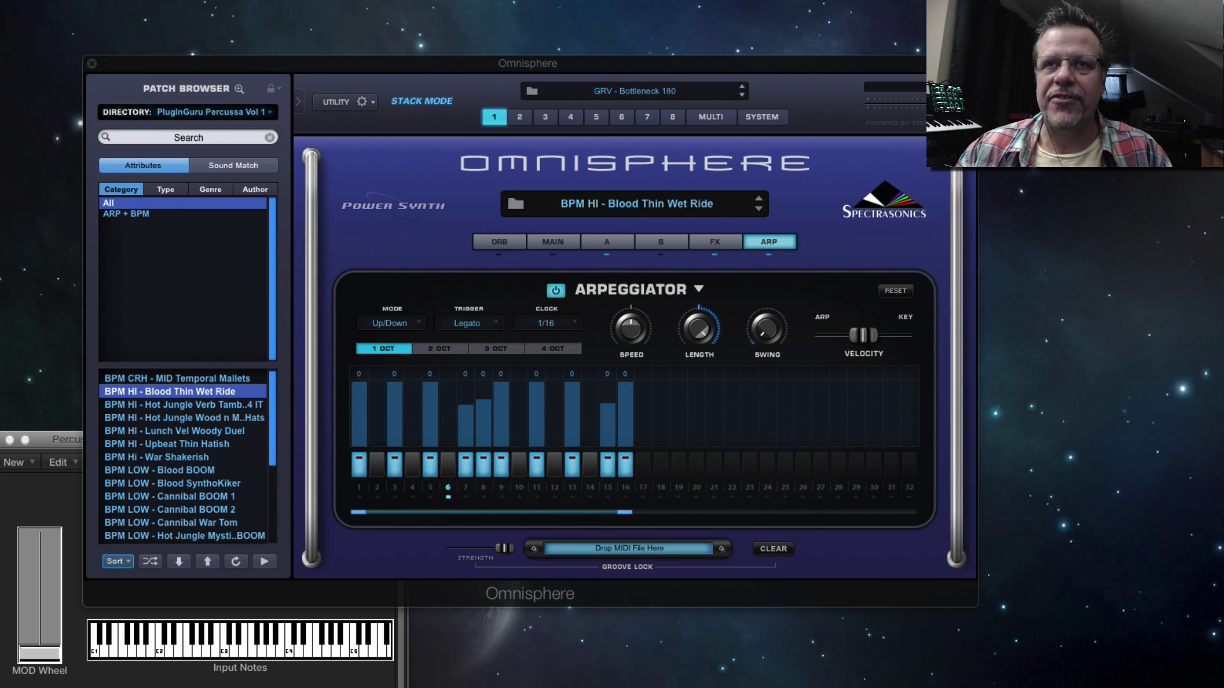
left_click(713, 119)
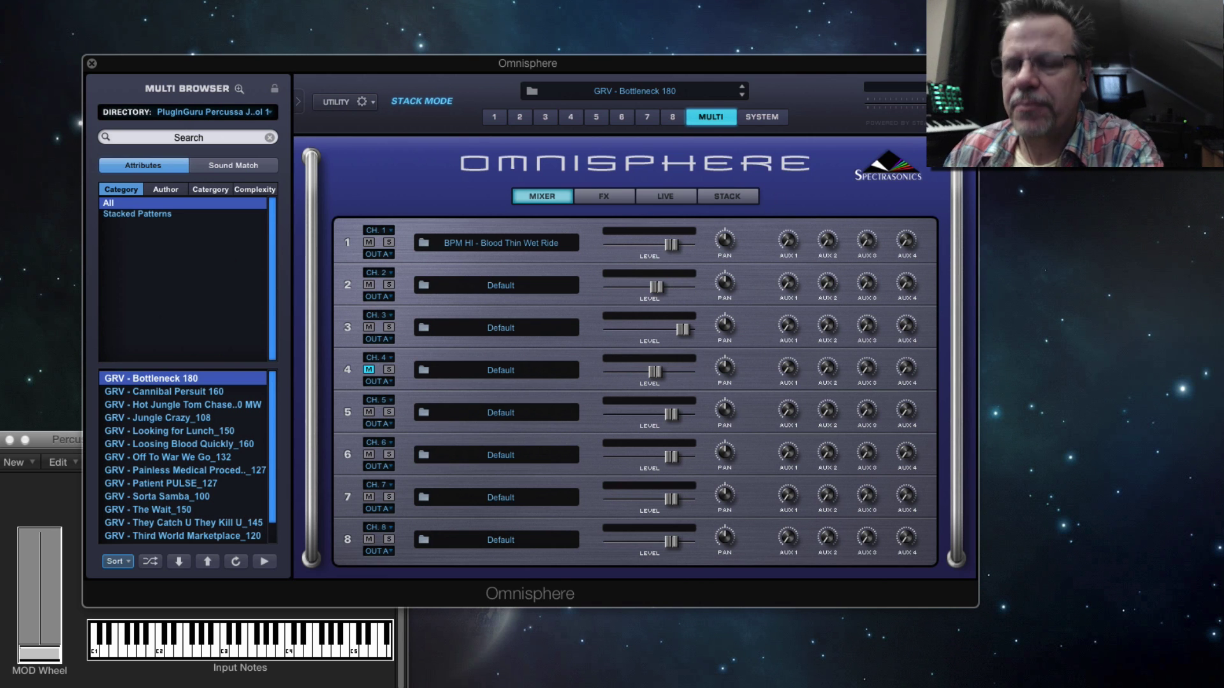
Step: Switch to Chrome, look over the product libraries on the PlugInGuru.com home page, and close the browser window
key("super+Tab")
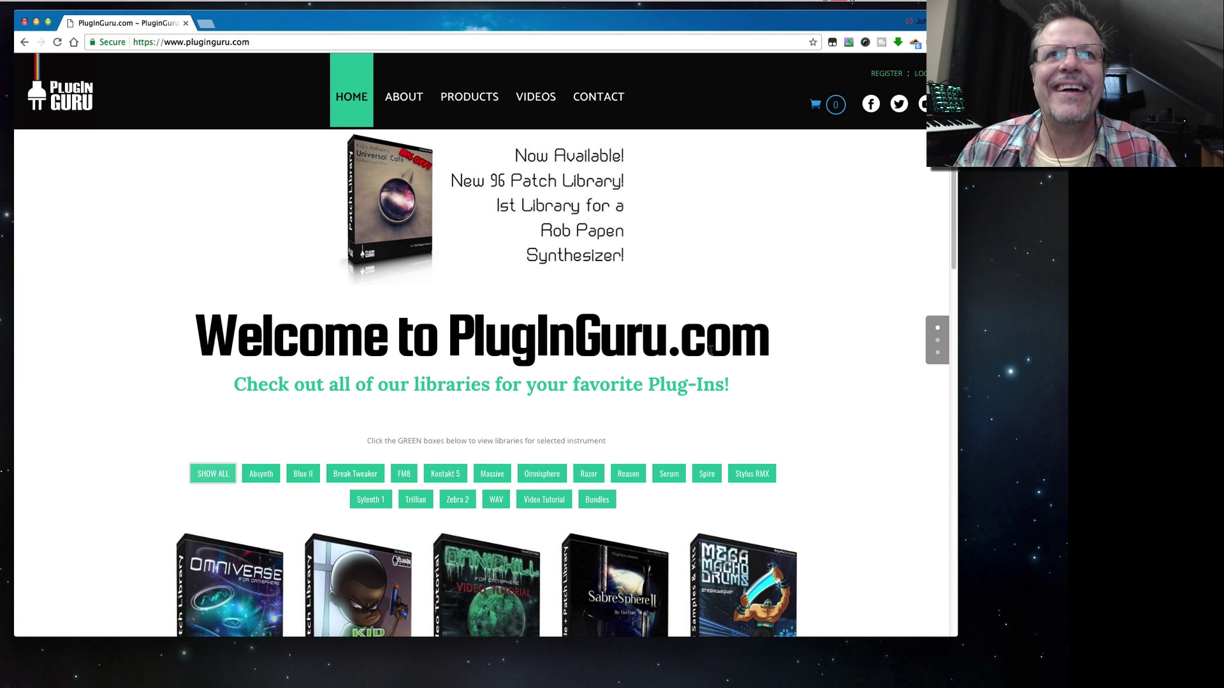
mouse_move(469, 102)
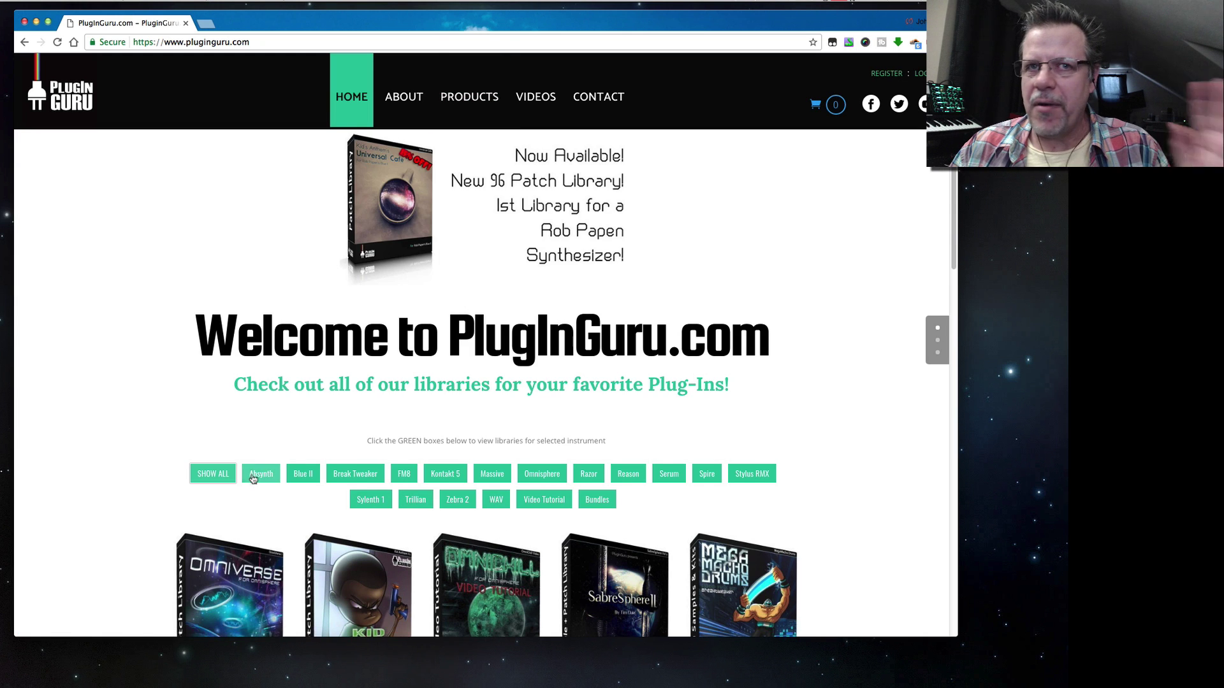
scroll(250, 471, "down", 3)
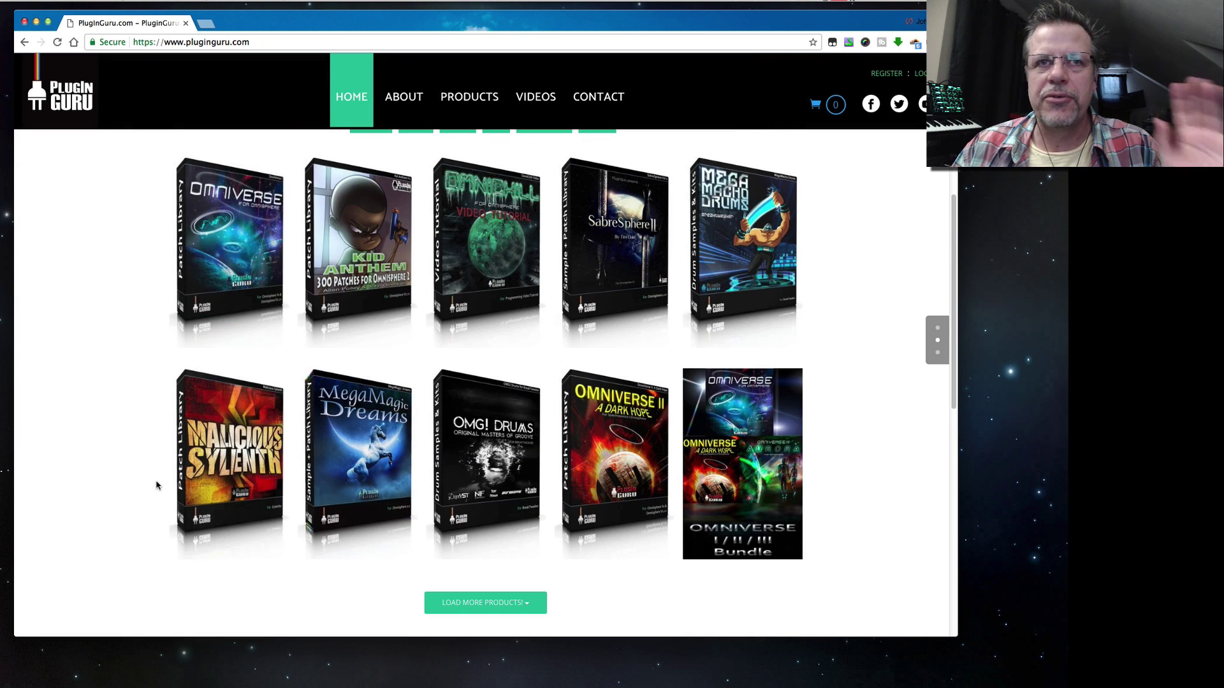
scroll(156, 484, "down", 1)
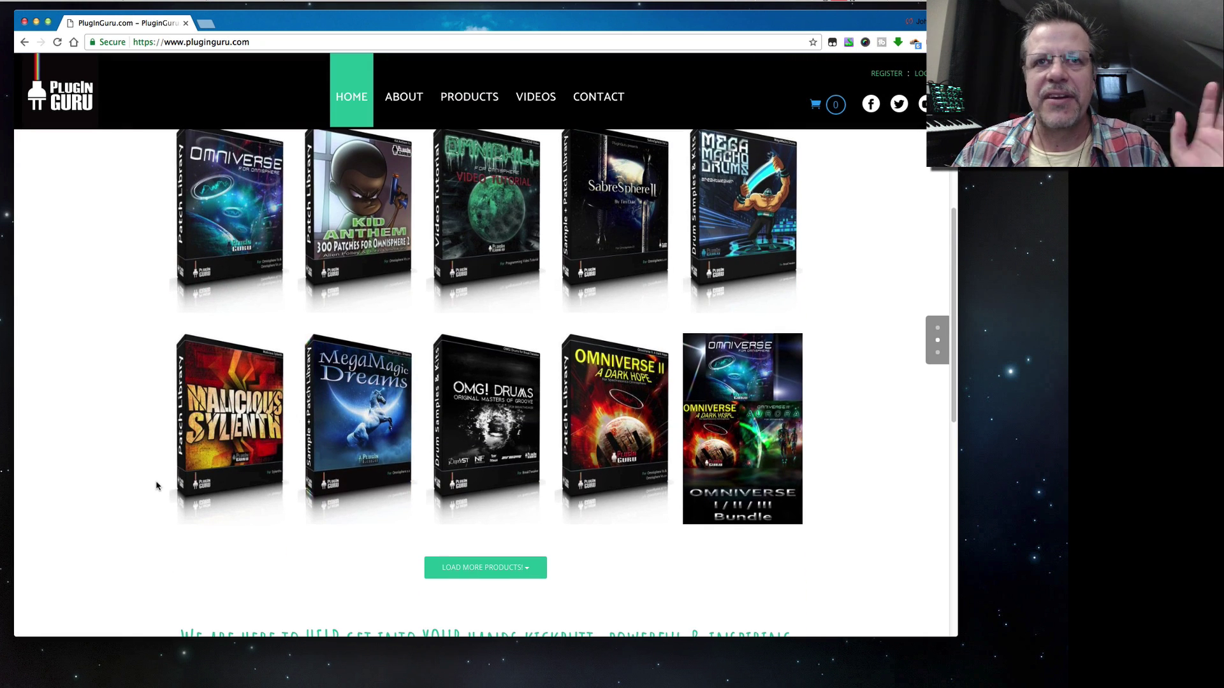
left_click(25, 21)
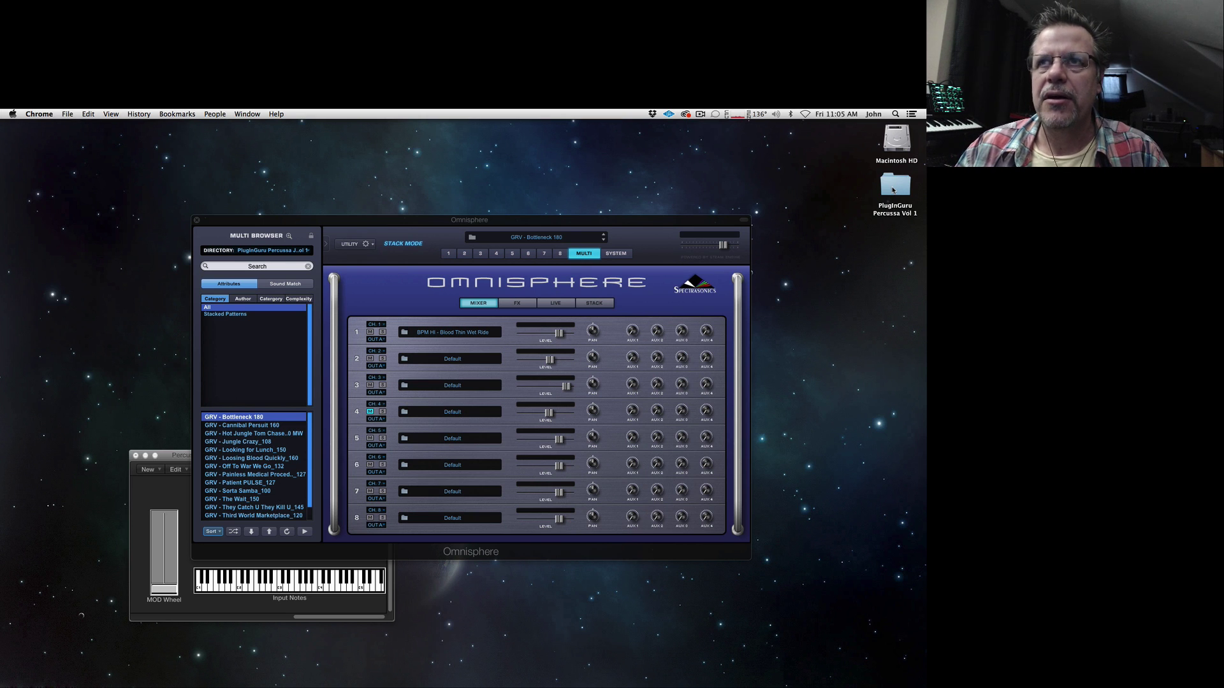
Step: Open the PlugInGuru Percussa Vol 1 folder on the desktop and look through its WAV samples
double_click(894, 187)
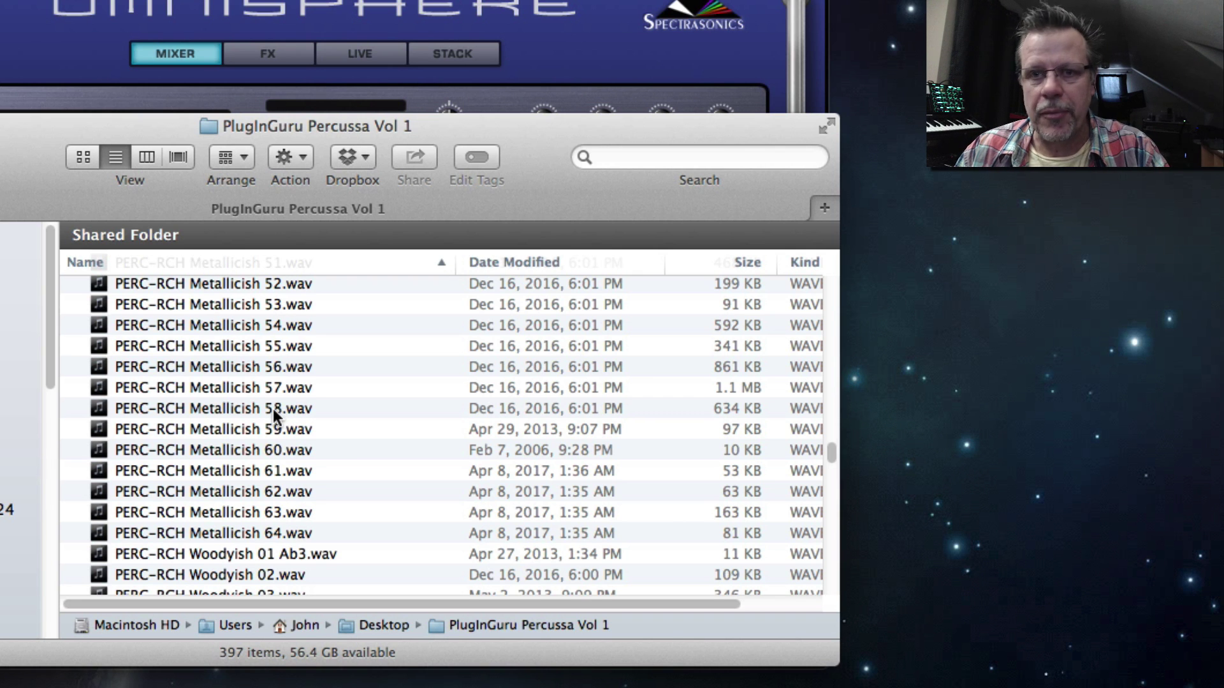
scroll(273, 408, "up", 15)
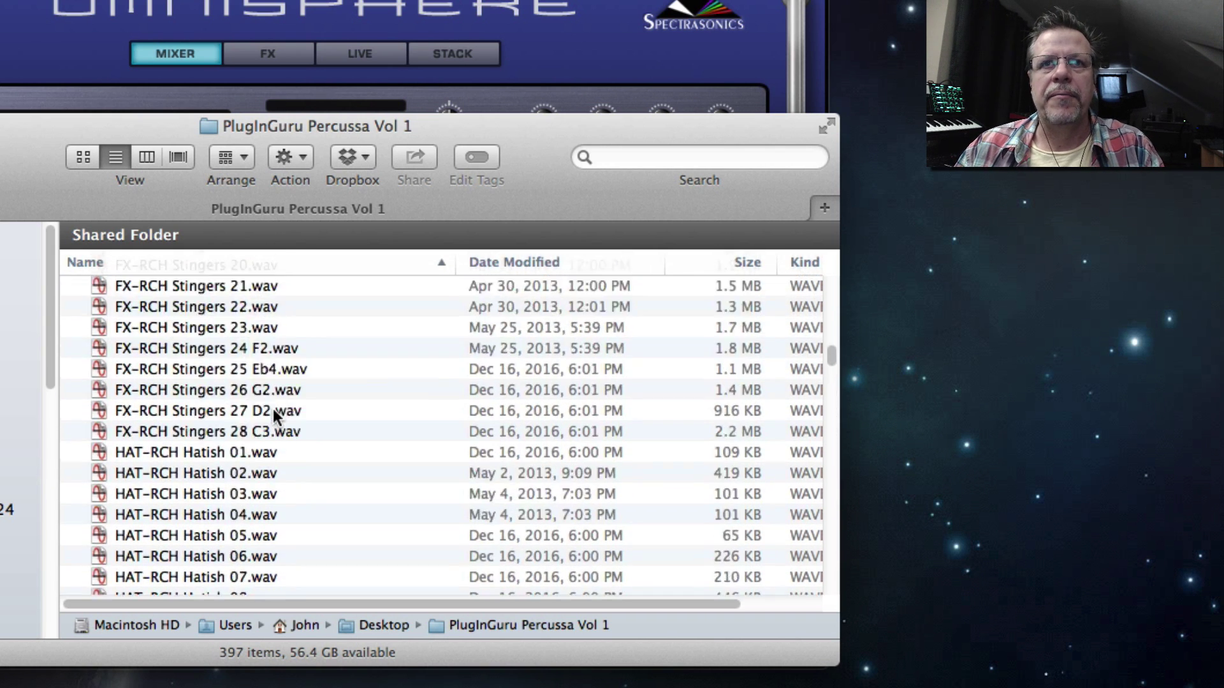
scroll(273, 408, "up", 20)
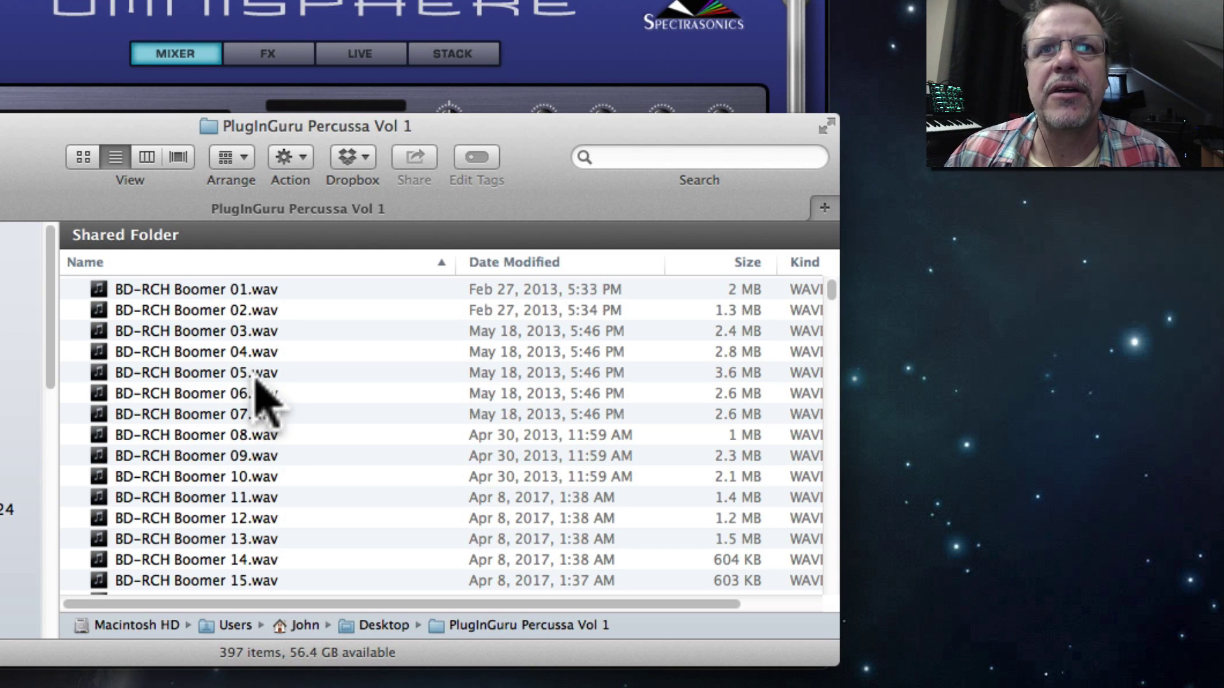
scroll(238, 370, "down", 20)
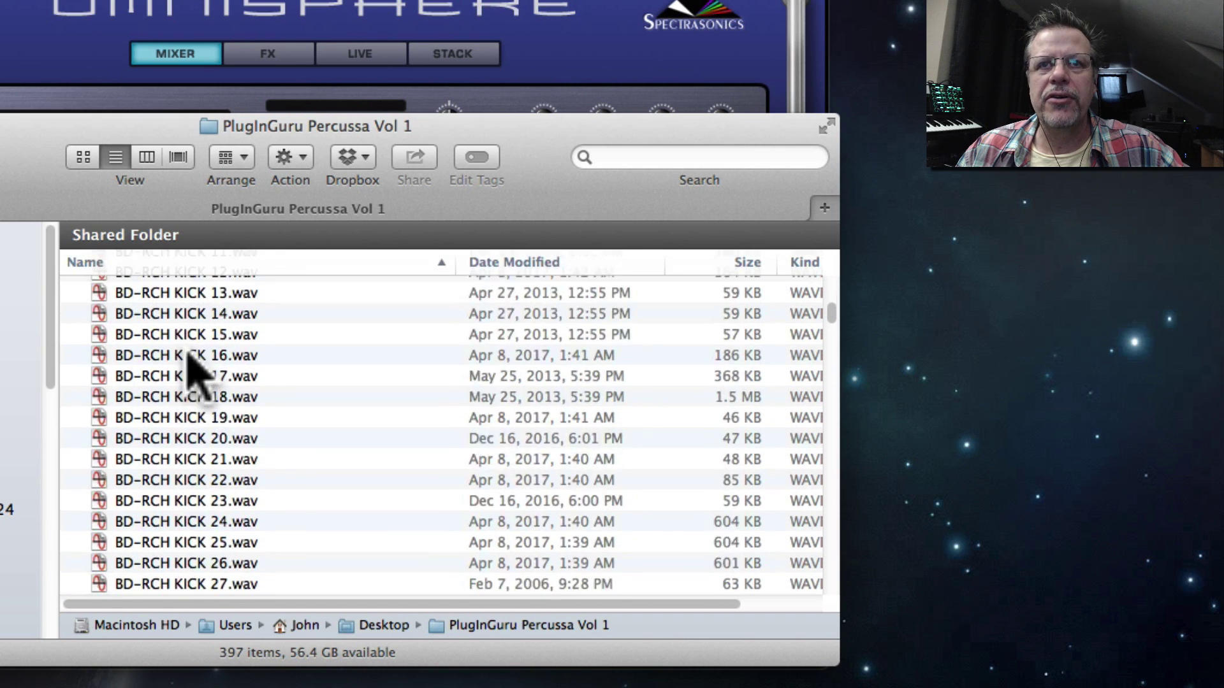
scroll(192, 382, "down", 20)
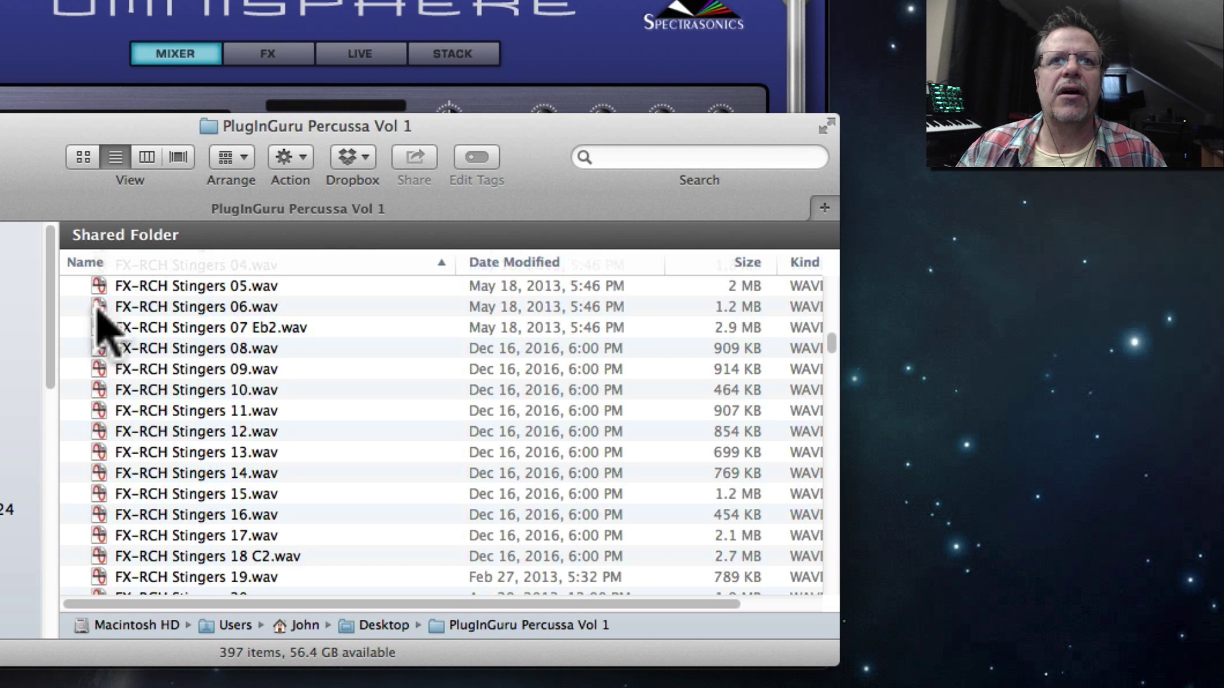
Step: Switch back to Omnisphere and initialize the multi
left_click(4, 74)
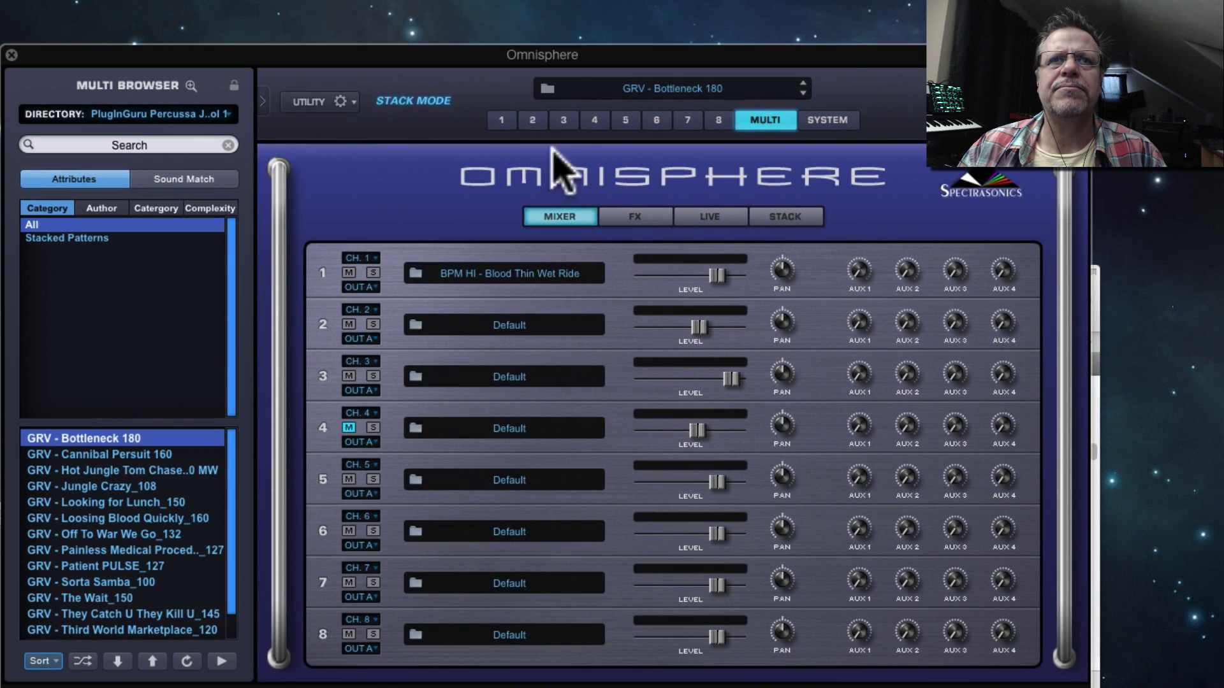
left_click(324, 102)
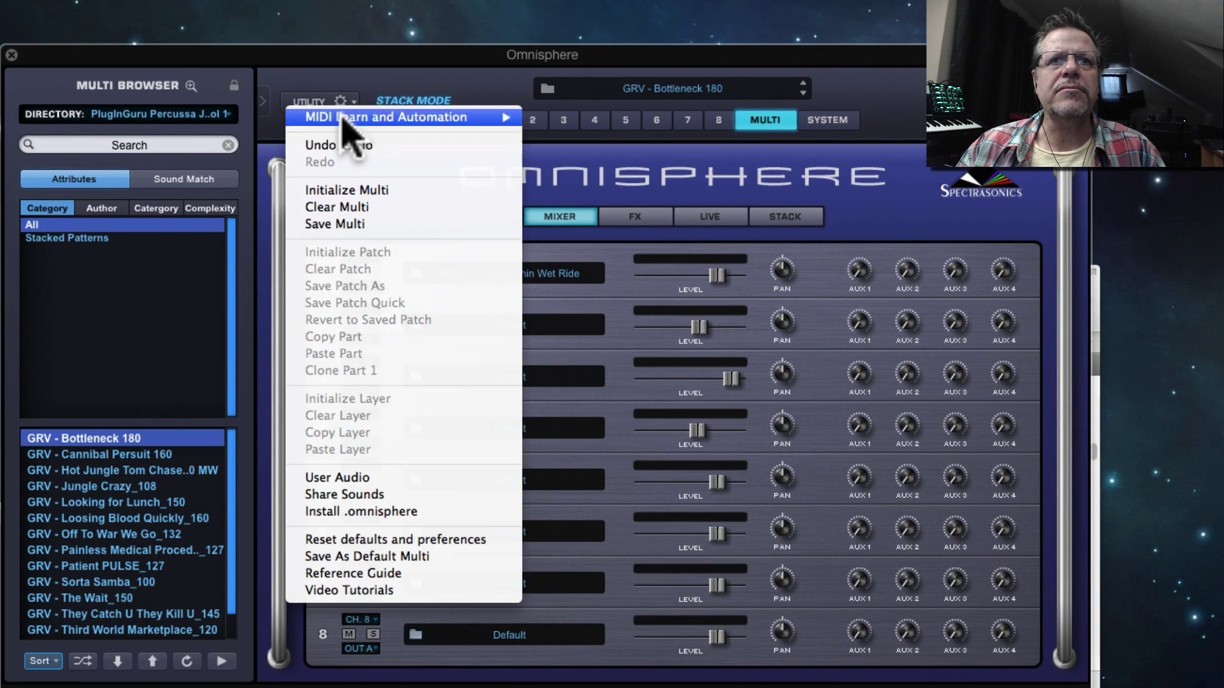
left_click(382, 190)
left_click(676, 215)
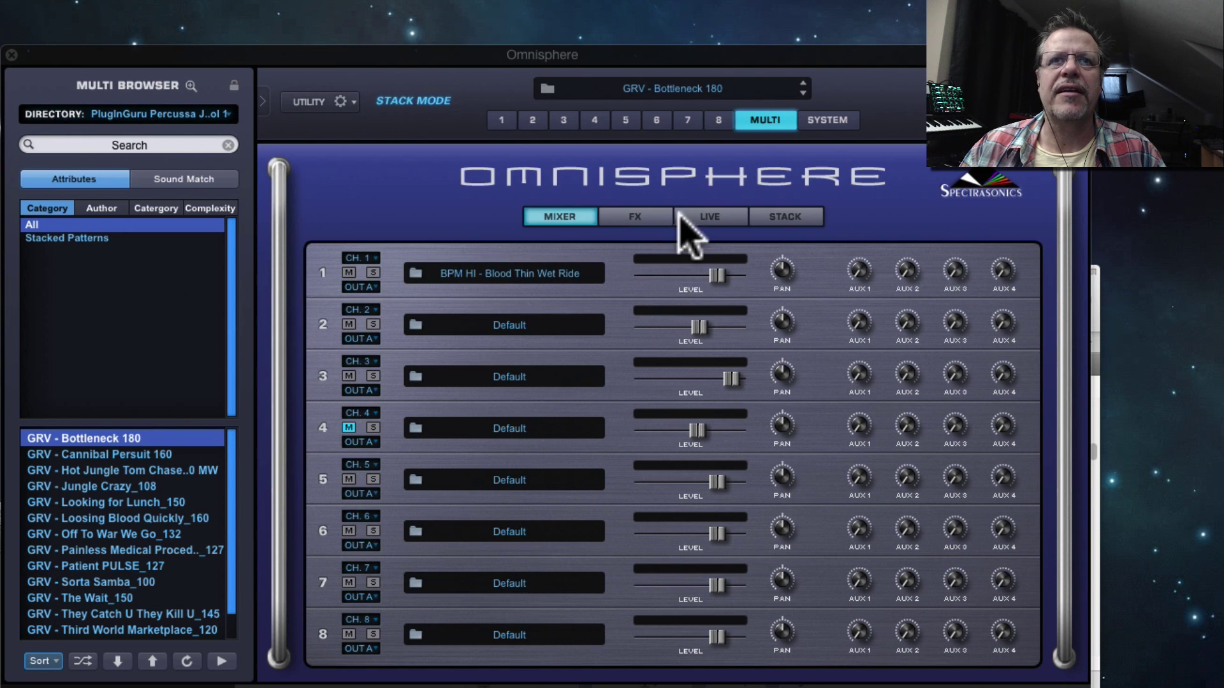
Step: Load the BD-RCH Boomer 02 sample from the PlugInGuru Percussa Vol 1 category into the oscillator of part 1's layer A
left_click(500, 119)
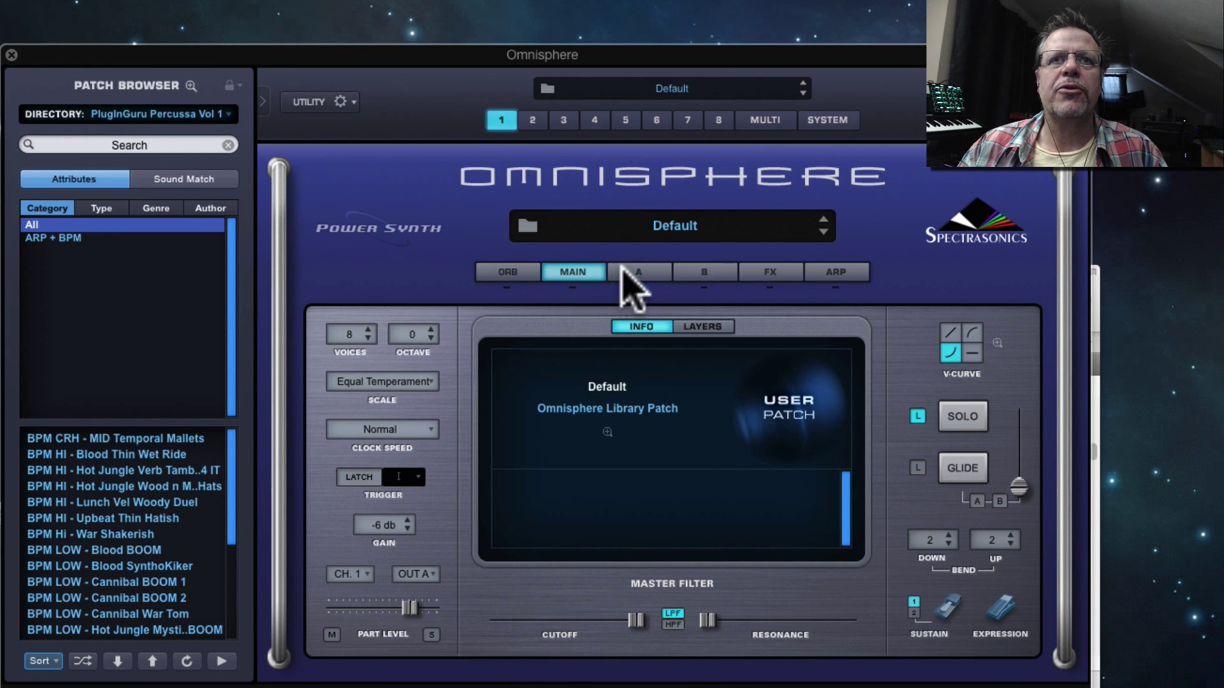
left_click(622, 272)
left_click(649, 348)
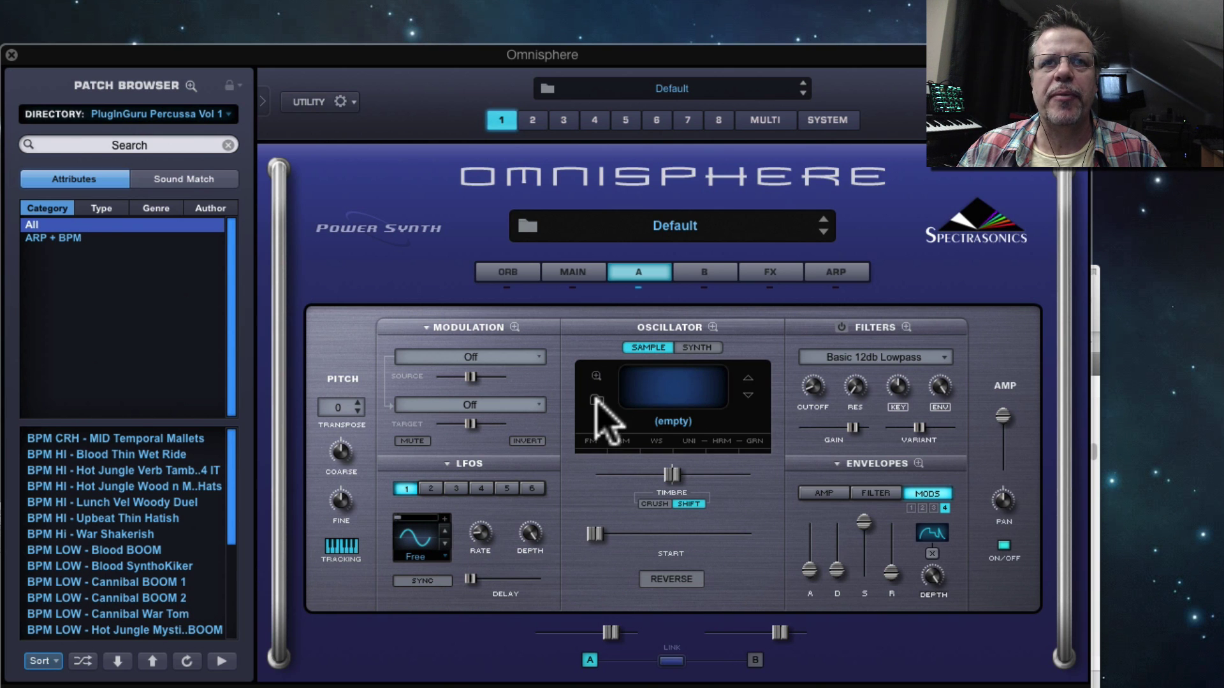
left_click(597, 400)
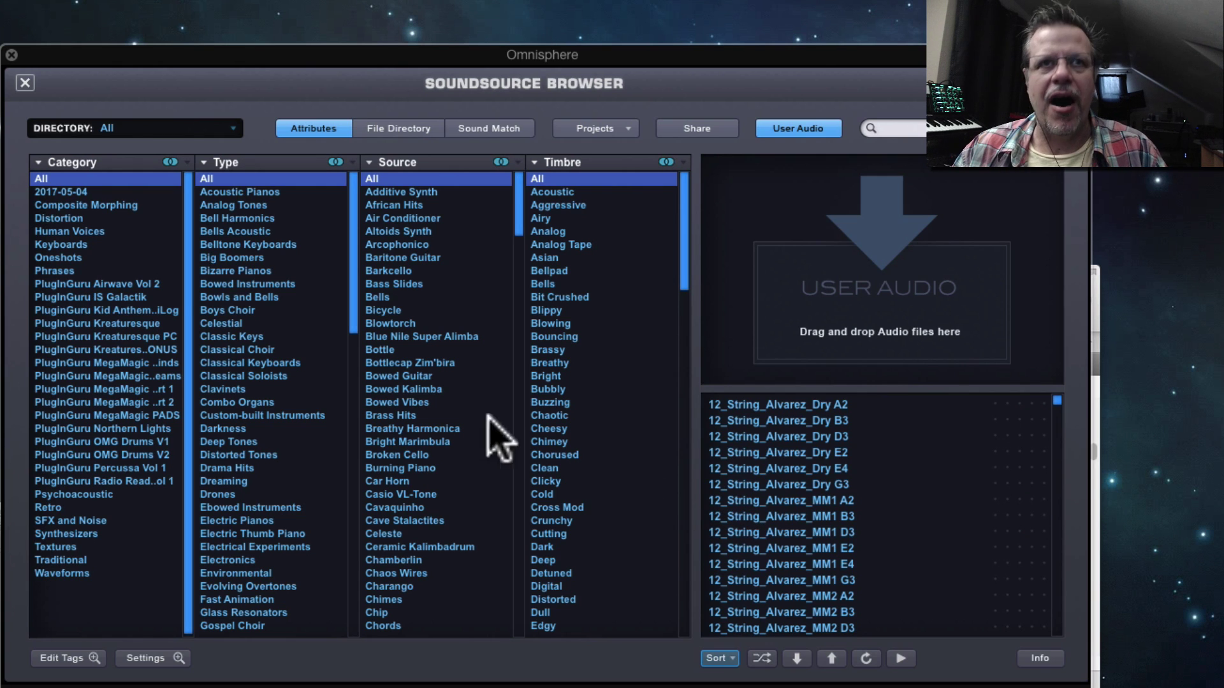
left_click(130, 470)
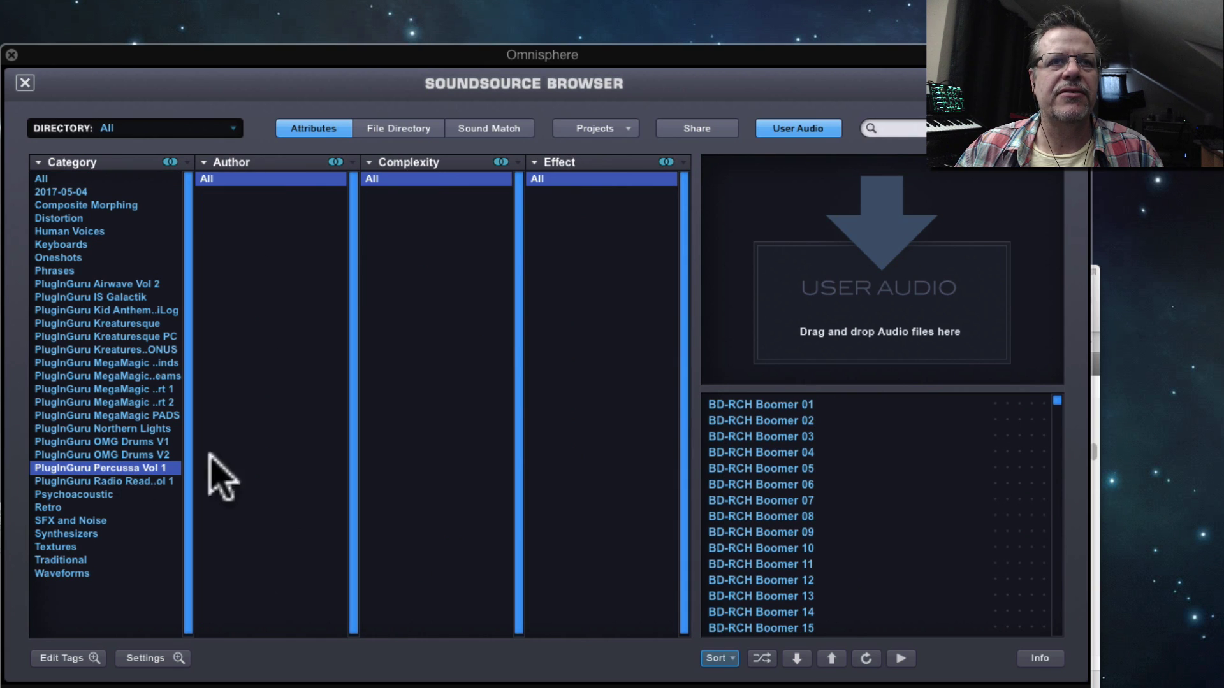
left_click(773, 421)
left_click(25, 83)
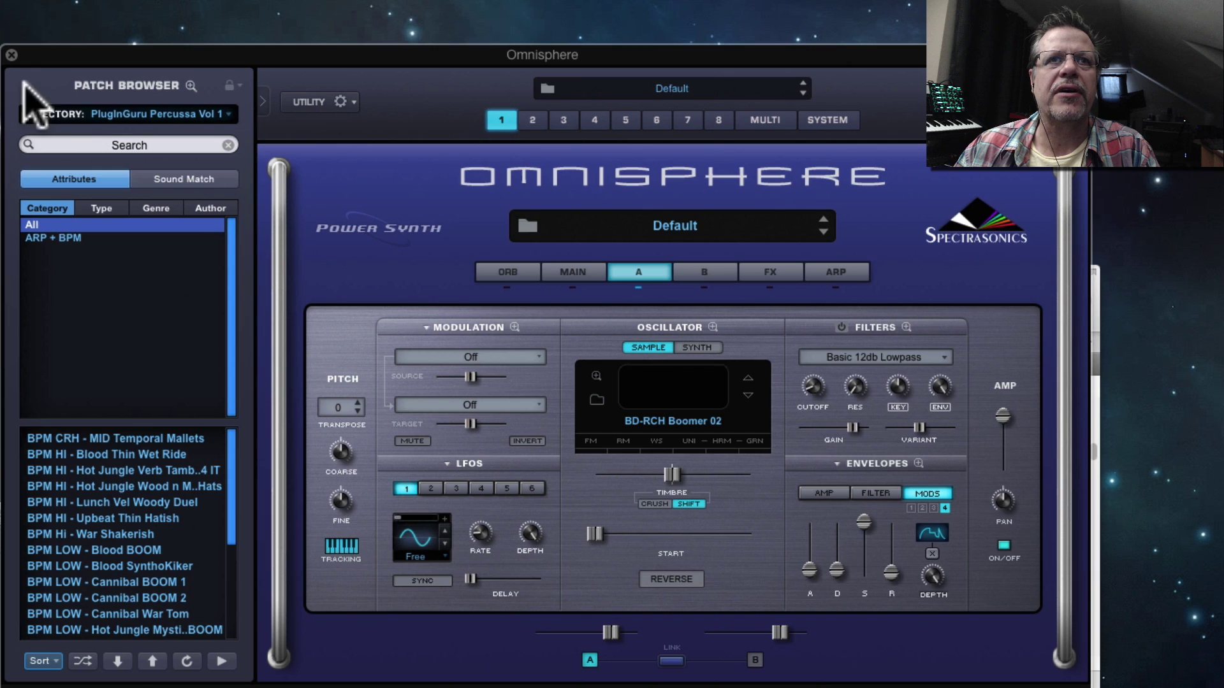
Step: Open the soundsource browser for the oscillator and audition several BD-RCH Boomer samples, from 05 through 17
left_click(597, 400)
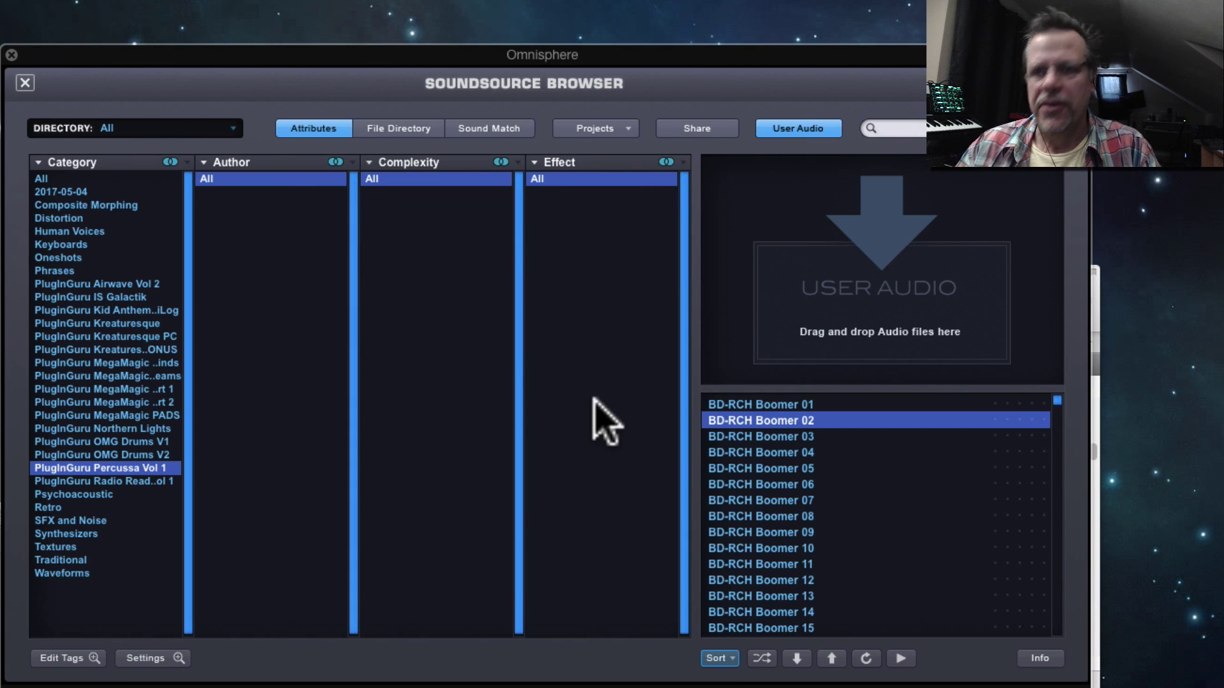
left_click(774, 468)
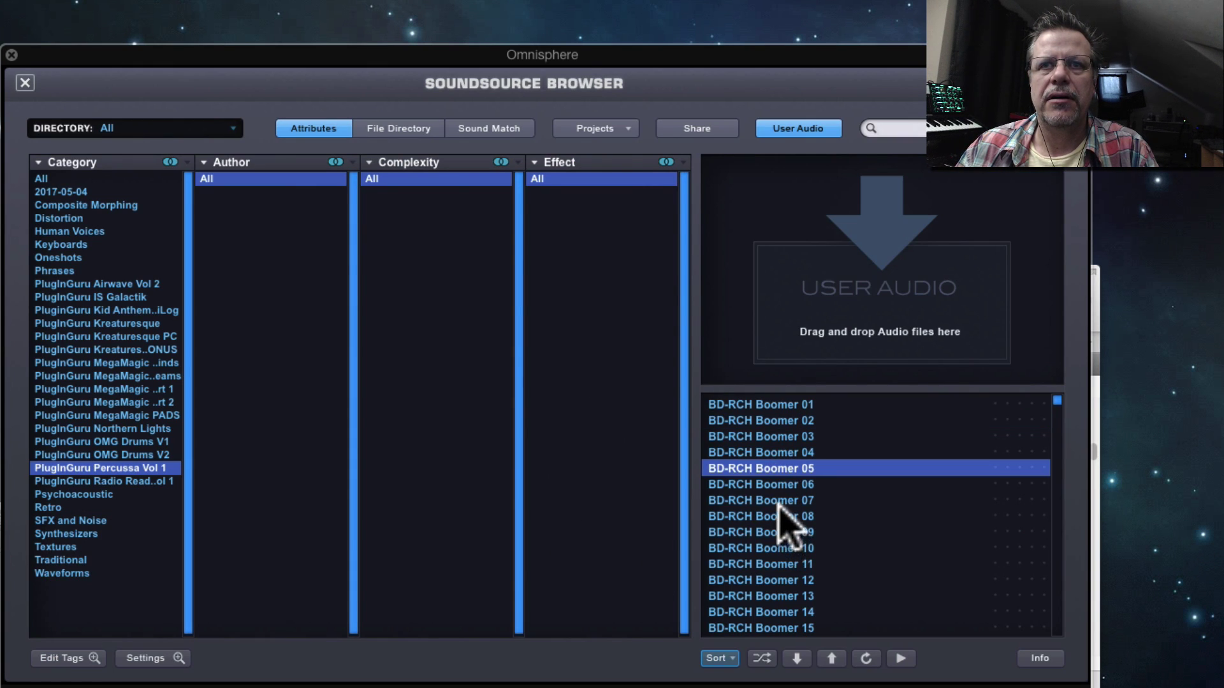
left_click(781, 500)
scroll(789, 510, "down", 2)
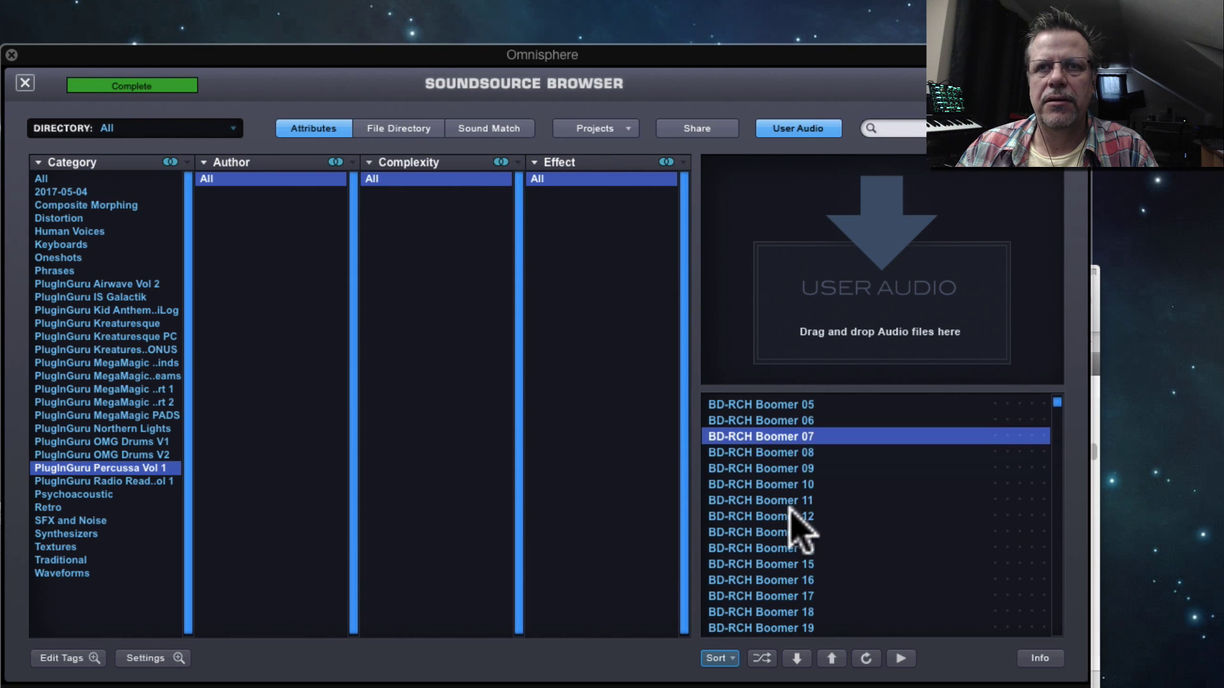
left_click(788, 514)
scroll(786, 517, "down", 3)
left_click(773, 487)
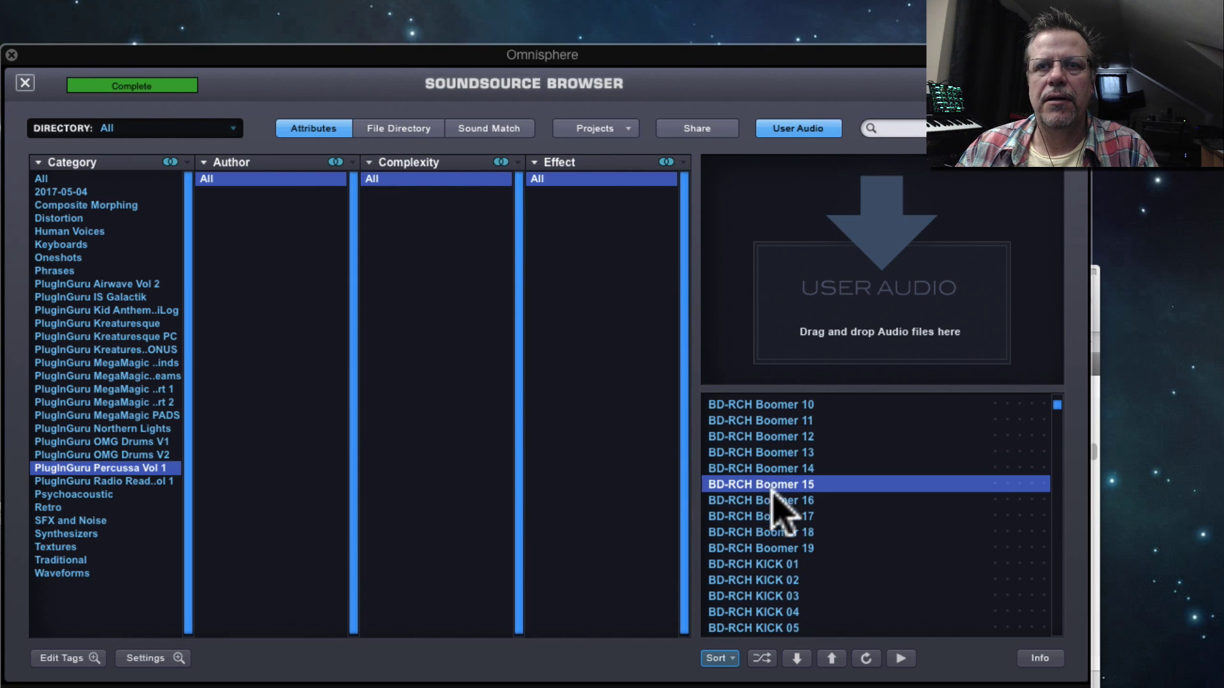
left_click(781, 517)
Step: Audition a selection of the BD-RCH KICK samples in the PlugInGuru Percussa Vol 1 category, from 02 through 27
scroll(784, 552, "down", 2)
left_click(761, 515)
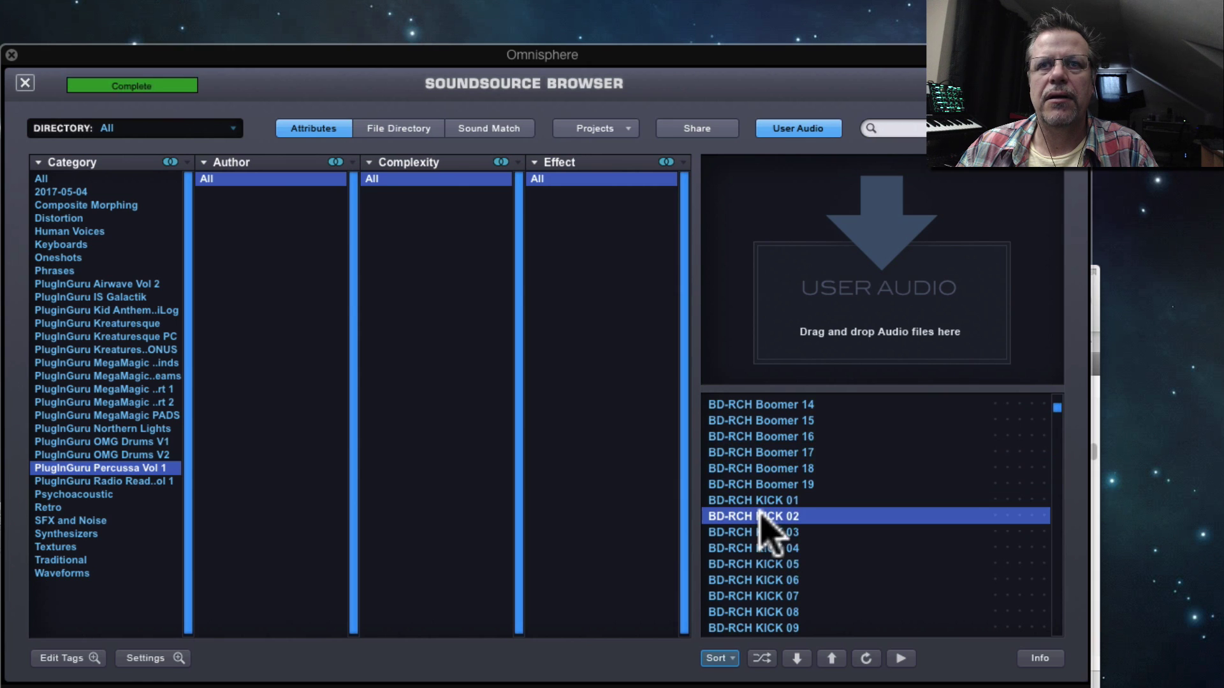
scroll(768, 545, "down", 2)
left_click(766, 547)
scroll(764, 545, "down", 3)
left_click(761, 533)
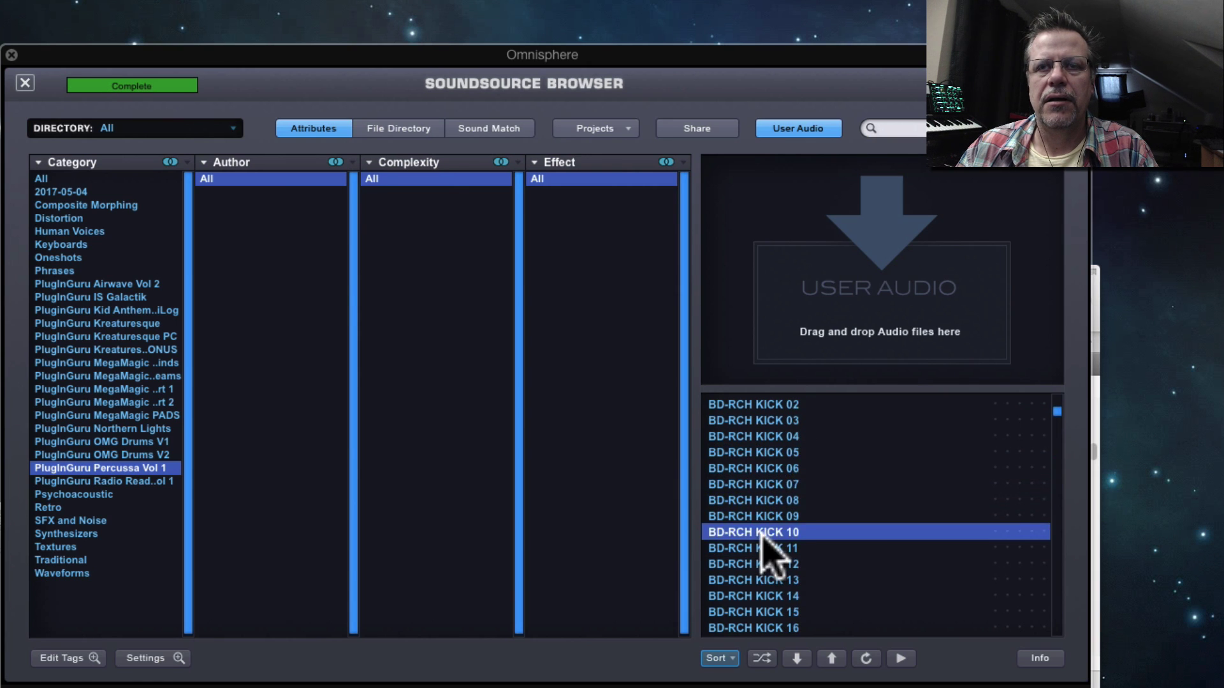
scroll(760, 534, "down", 3)
left_click(762, 533)
scroll(761, 539, "down", 3)
left_click(761, 533)
scroll(762, 539, "down", 3)
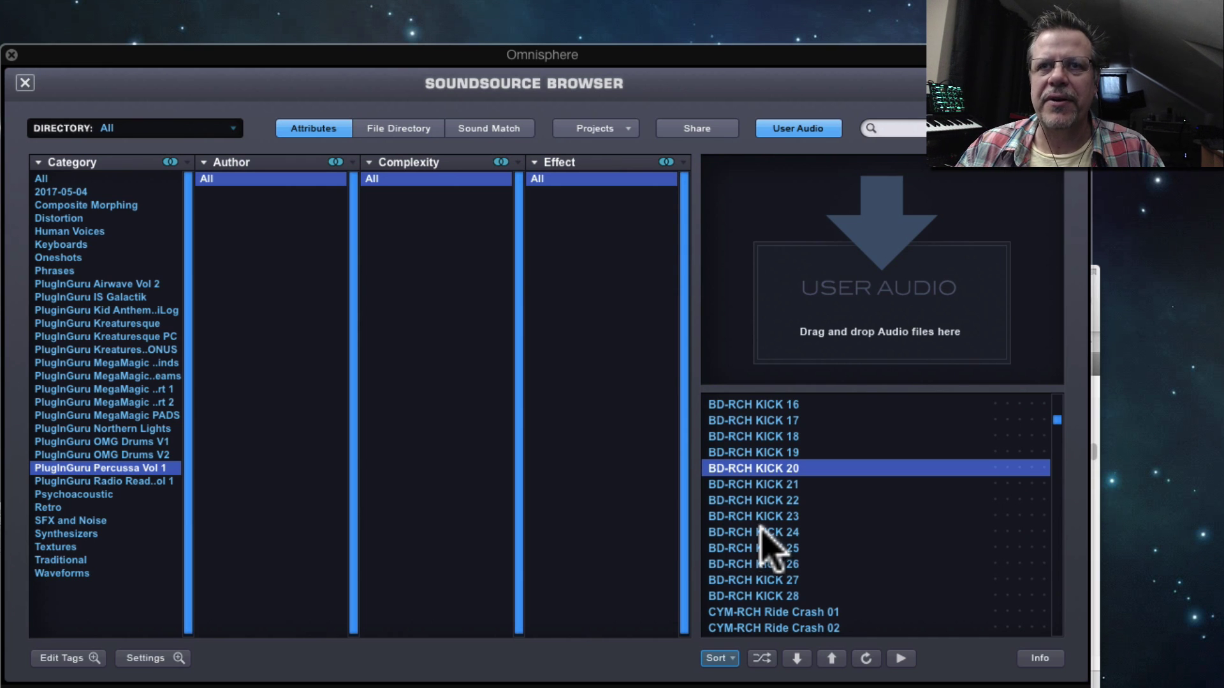
left_click(761, 533)
scroll(761, 535, "down", 3)
left_click(762, 533)
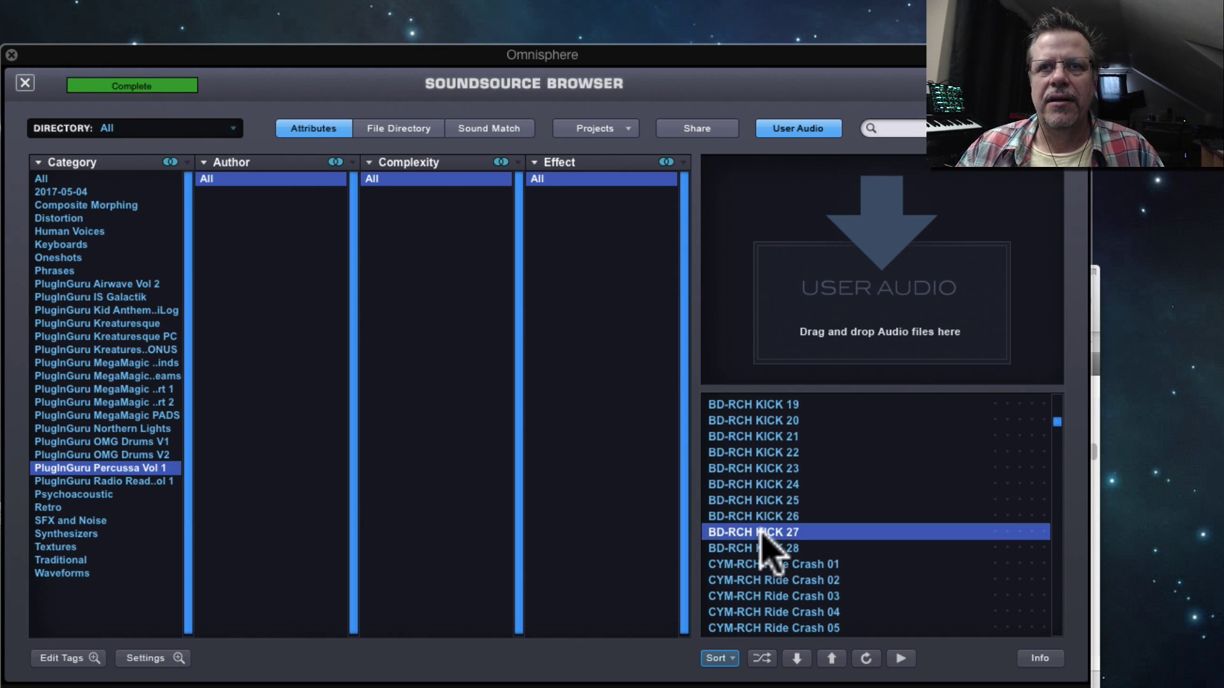
Step: Audition a selection of the CYM-RCH Ride Crash samples, from 01 through 17
left_click(773, 562)
scroll(773, 564, "down", 4)
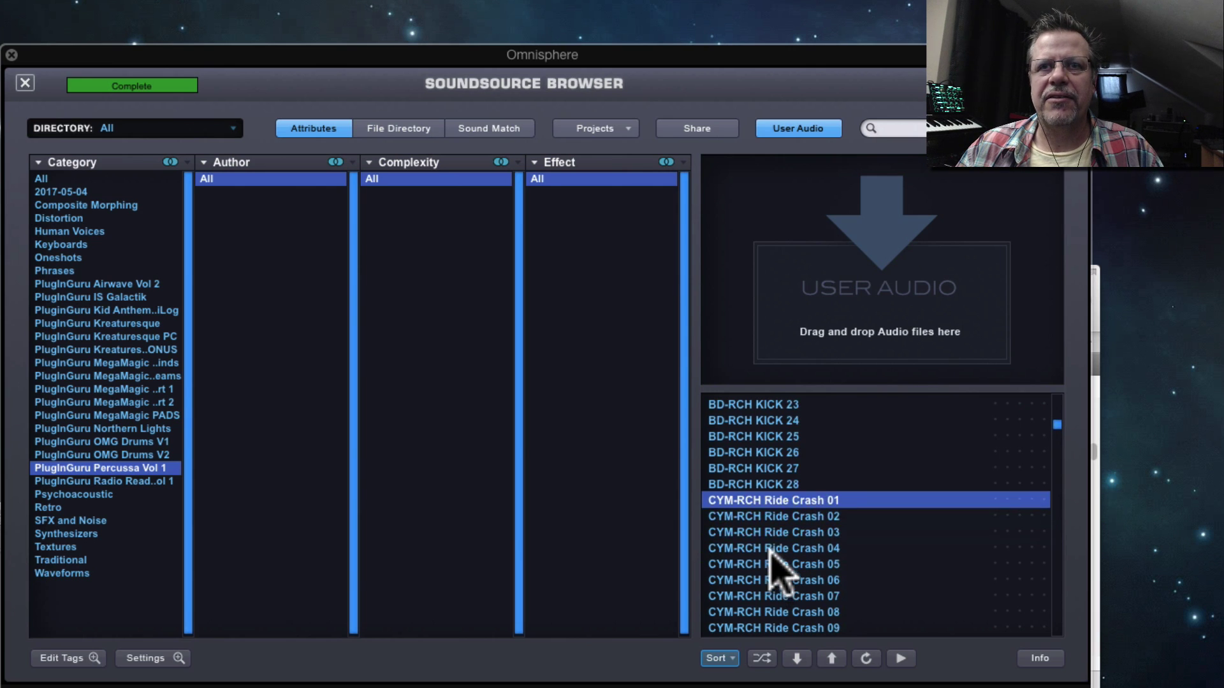
left_click(772, 548)
scroll(770, 548, "down", 2)
left_click(769, 549)
scroll(769, 549, "down", 5)
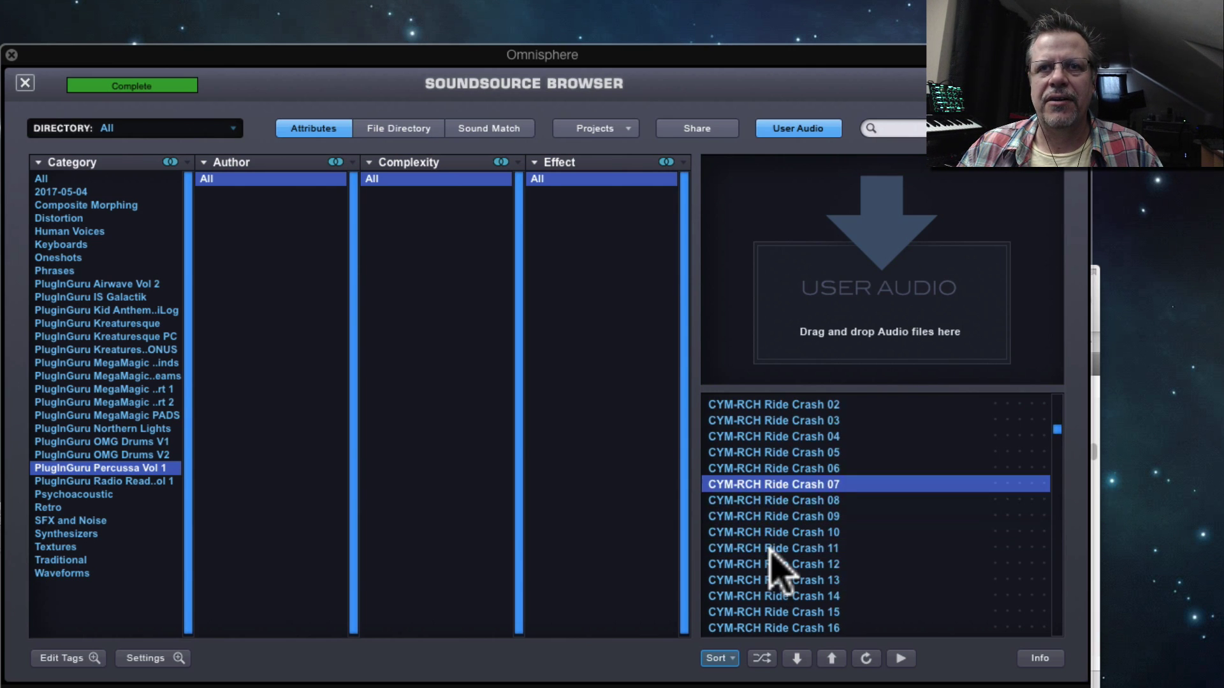
left_click(769, 549)
scroll(770, 550, "down", 4)
left_click(770, 549)
scroll(769, 549, "down", 3)
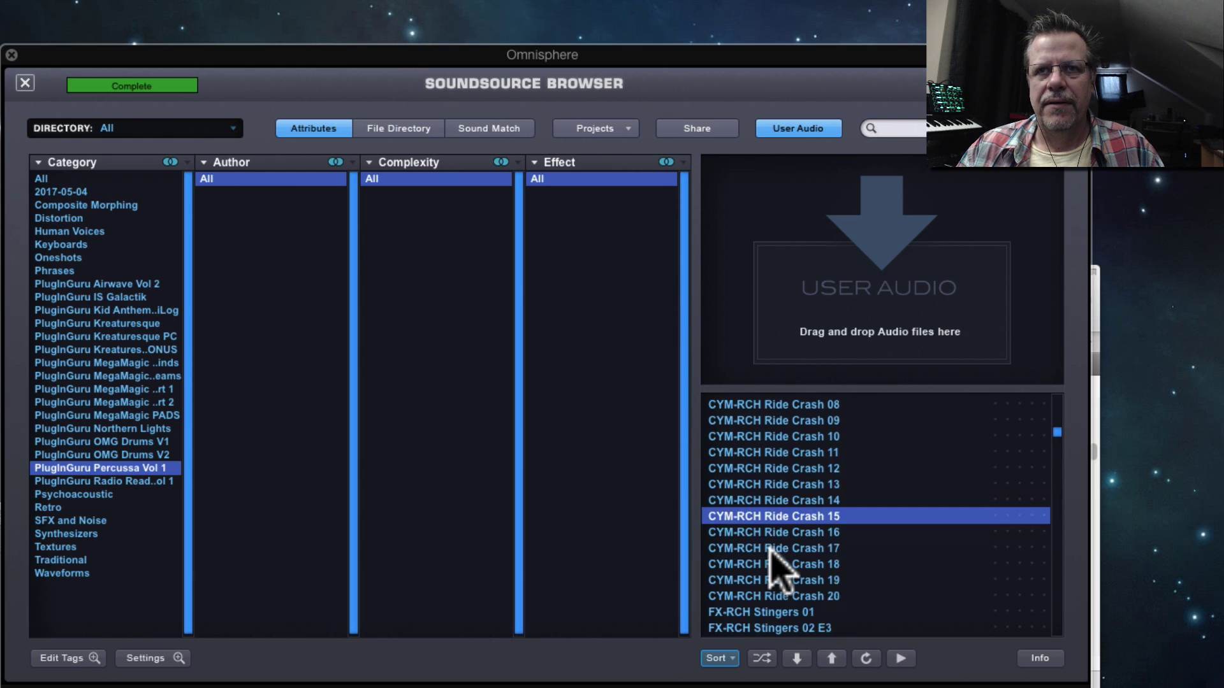
left_click(769, 549)
Step: Audition a selection of the FX-RCH Stingers samples, from 02 E3 through 27 D2
scroll(769, 550, "down", 4)
left_click(769, 549)
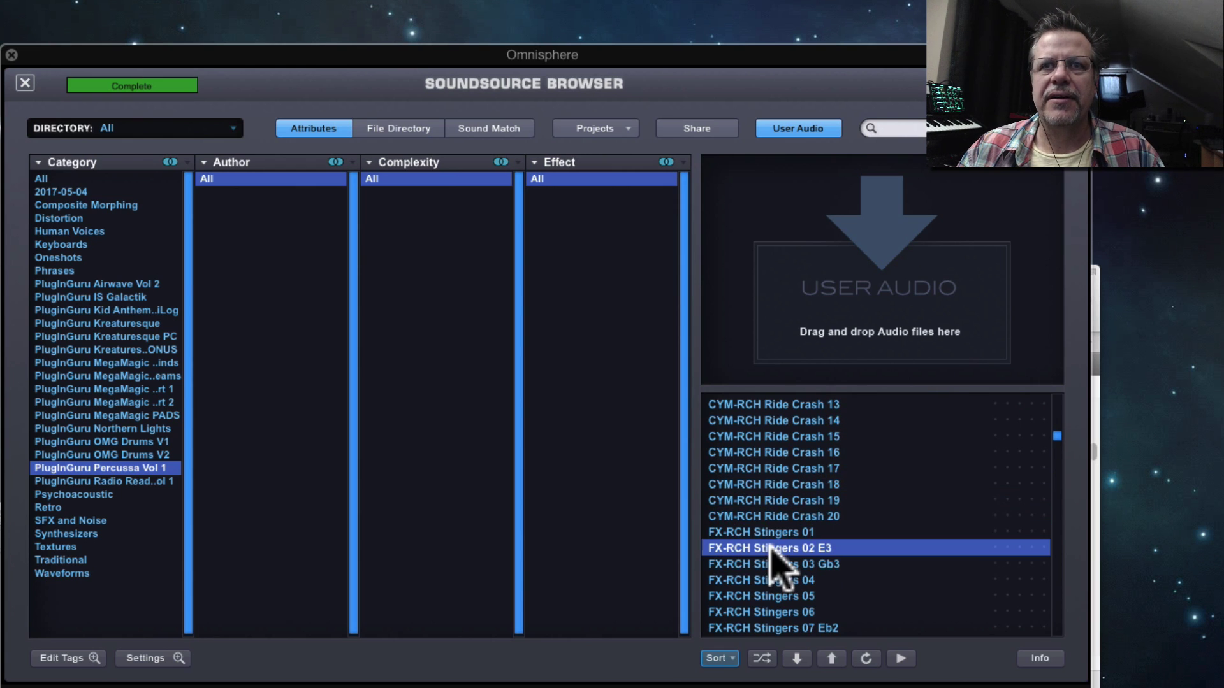
scroll(770, 549, "down", 4)
left_click(770, 548)
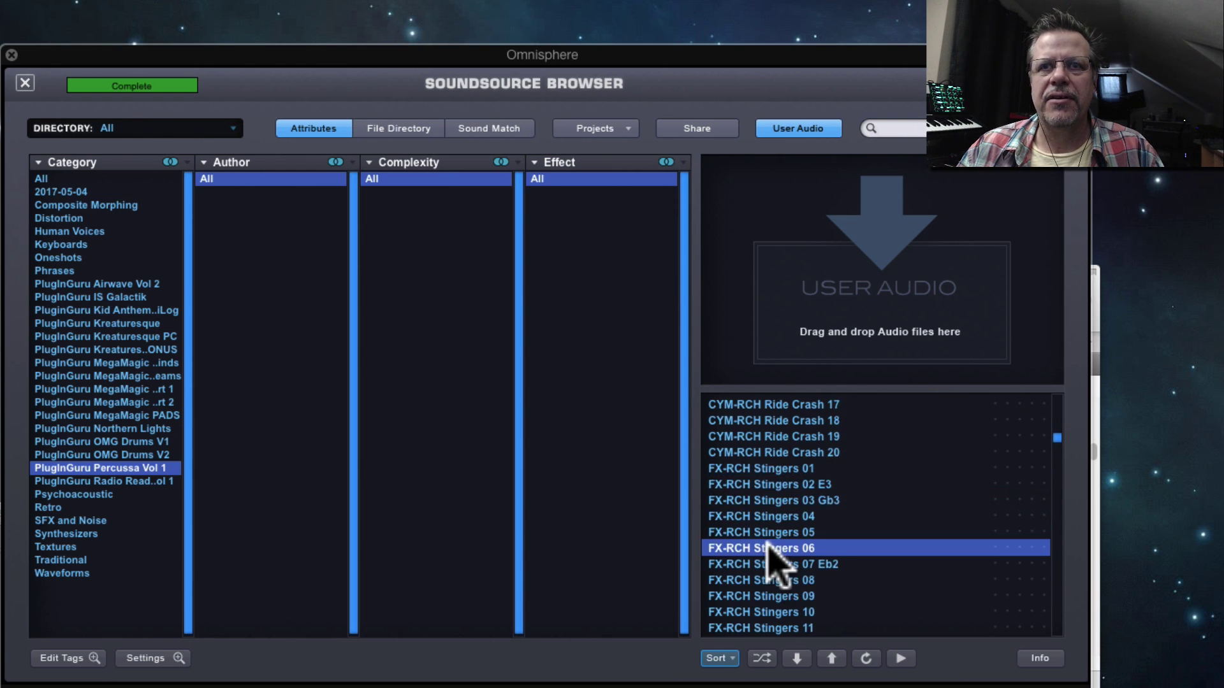
scroll(769, 548, "down", 4)
left_click(770, 549)
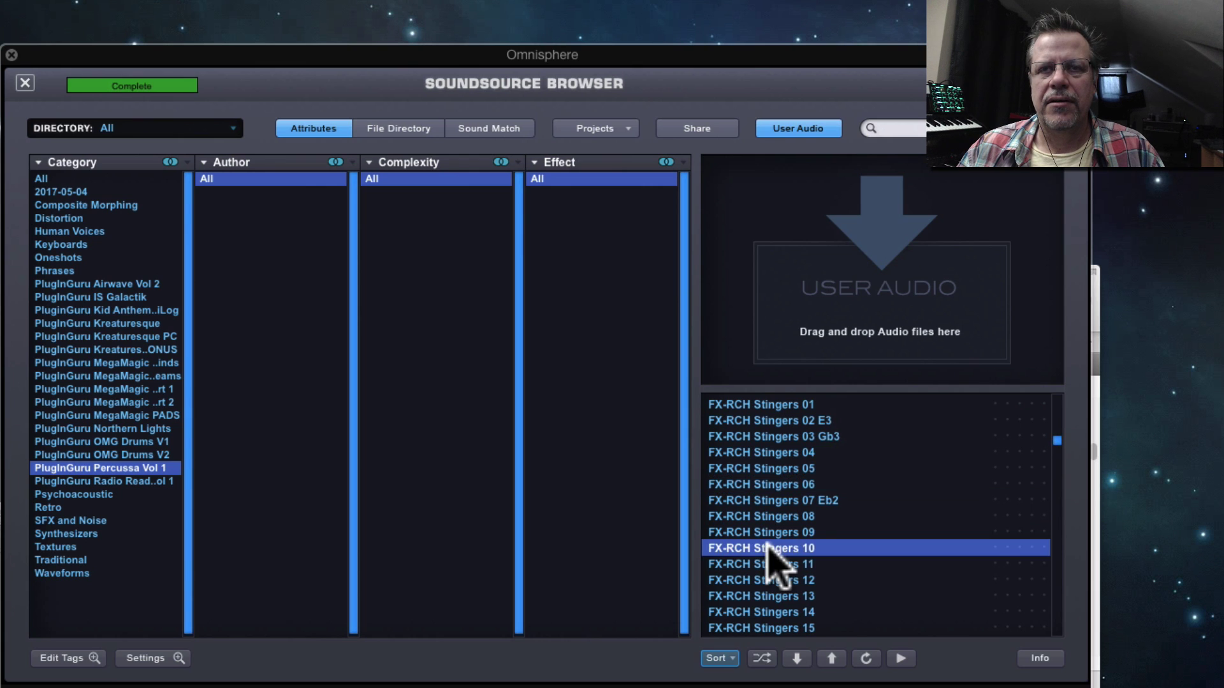
scroll(770, 548, "down", 4)
left_click(770, 548)
scroll(769, 548, "down", 4)
left_click(769, 549)
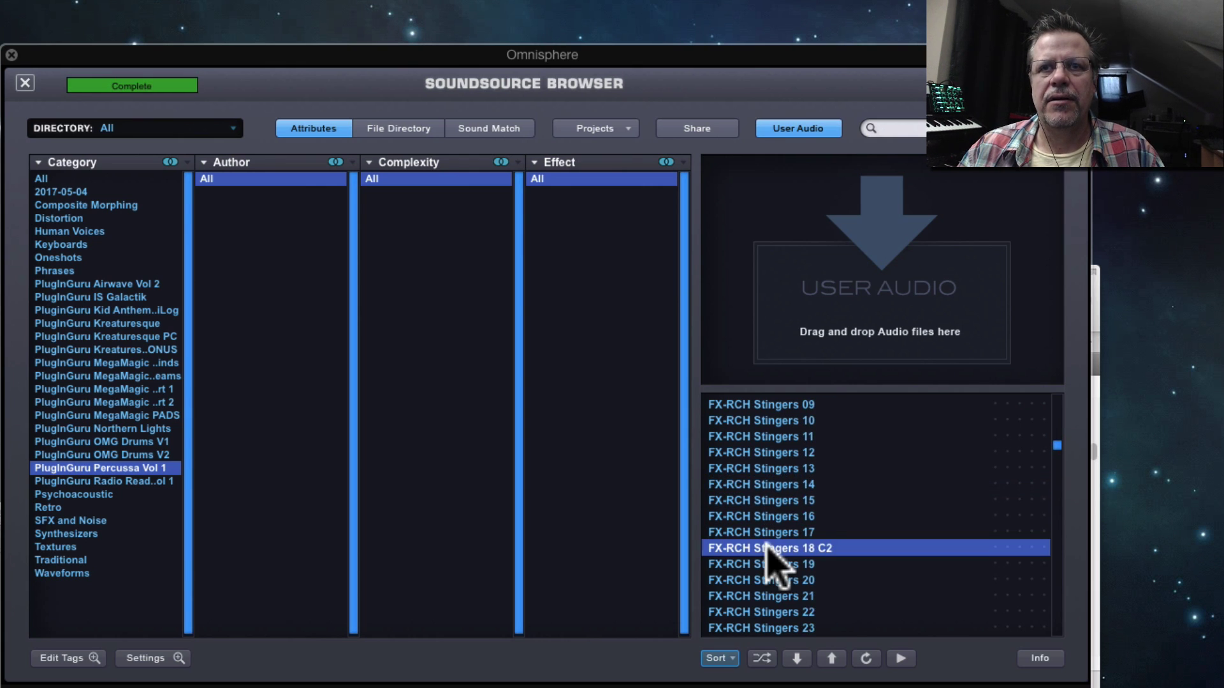
scroll(770, 548, "down", 7)
left_click(769, 548)
scroll(765, 543, "down", 3)
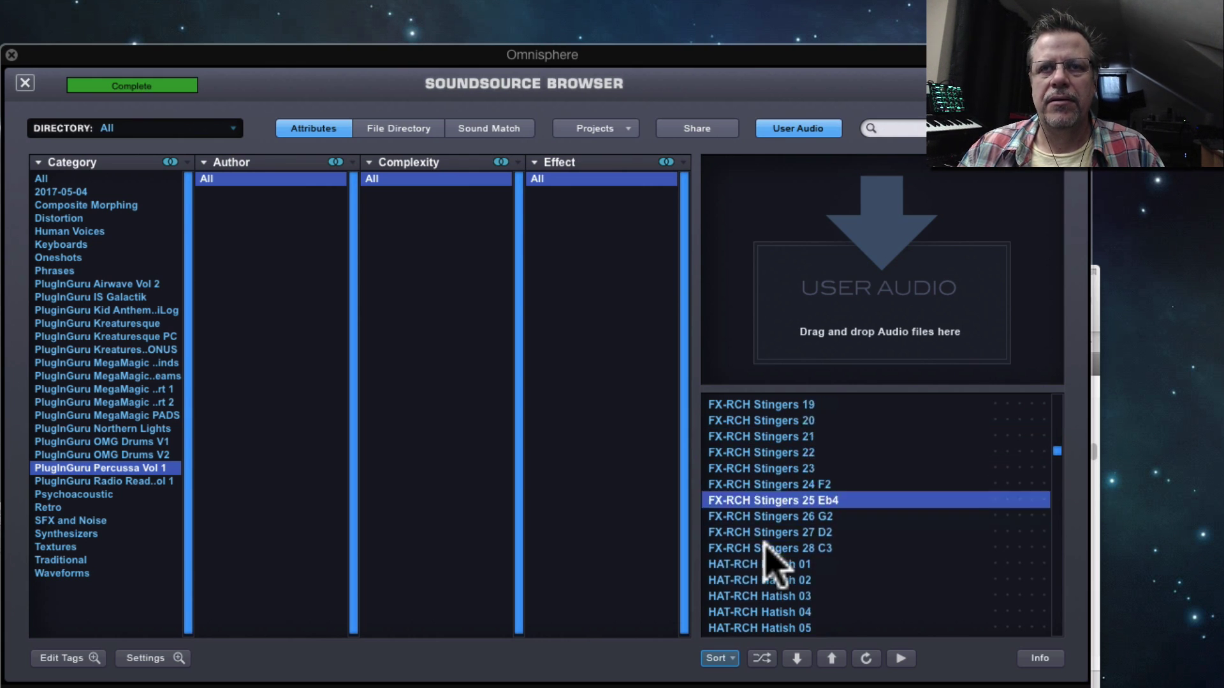
left_click(764, 535)
Step: Audition a selection of the HAT-RCH Hatish samples, from 03 through 34
scroll(763, 567, "down", 3)
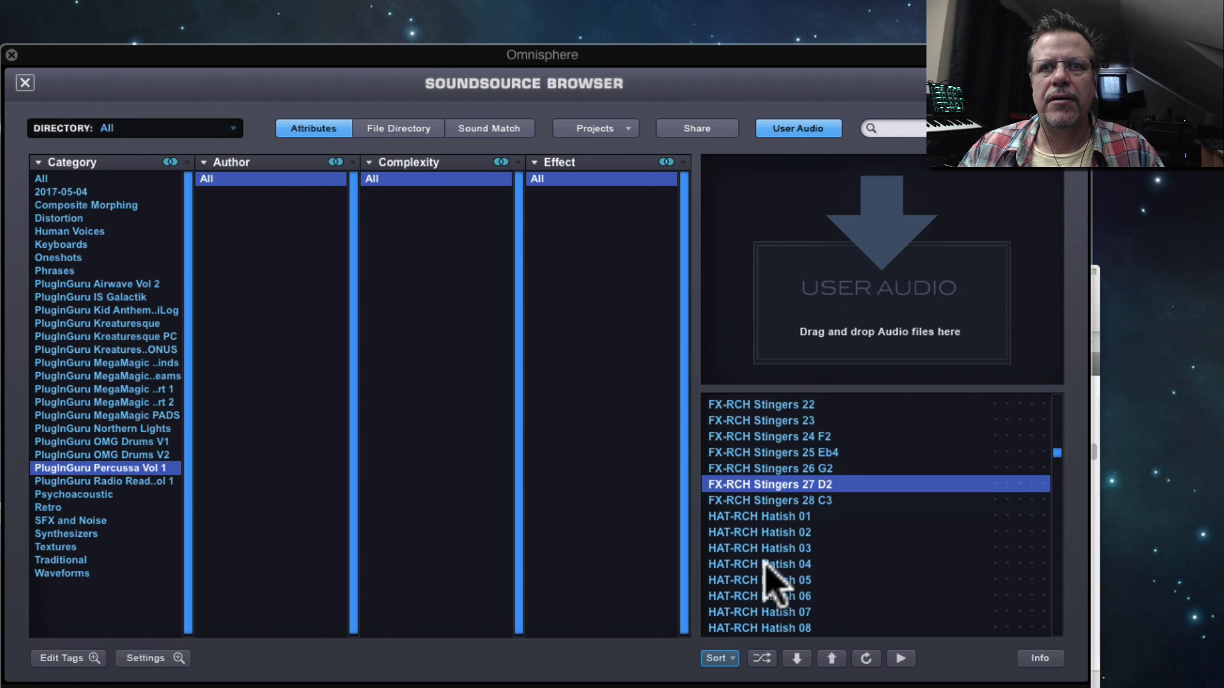
left_click(768, 546)
scroll(774, 561, "down", 4)
left_click(778, 562)
scroll(778, 558, "down", 3)
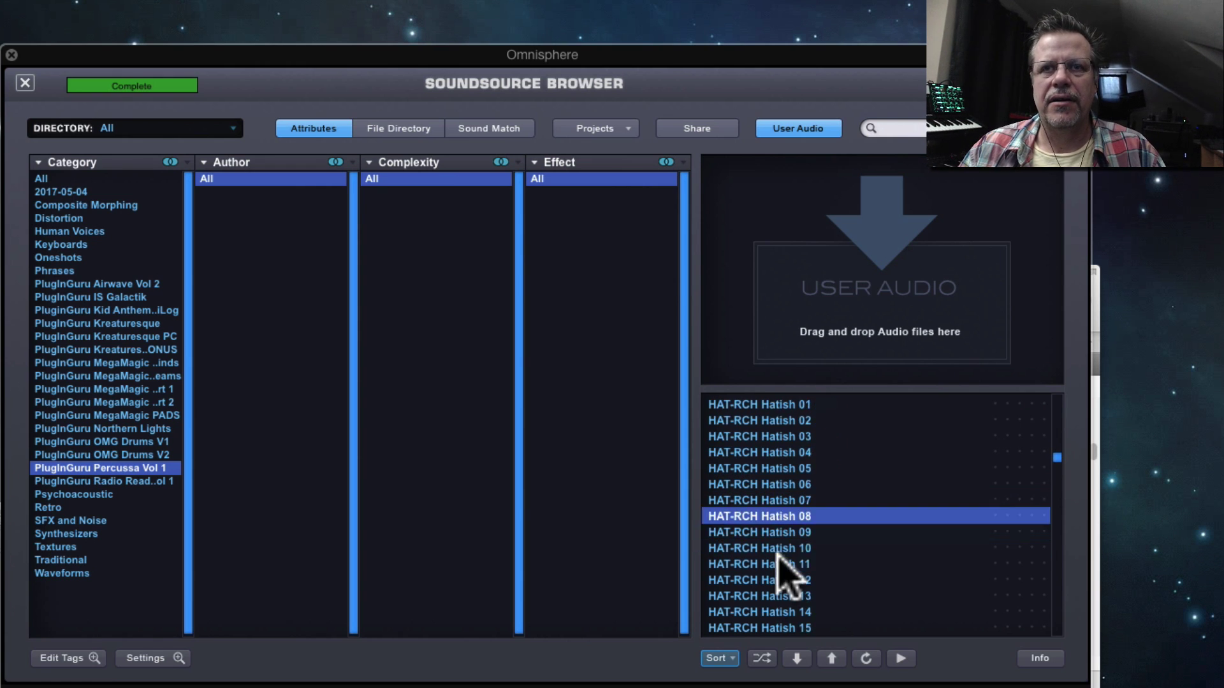
left_click(778, 558)
scroll(777, 558, "down", 3)
left_click(776, 556)
scroll(776, 560, "down", 4)
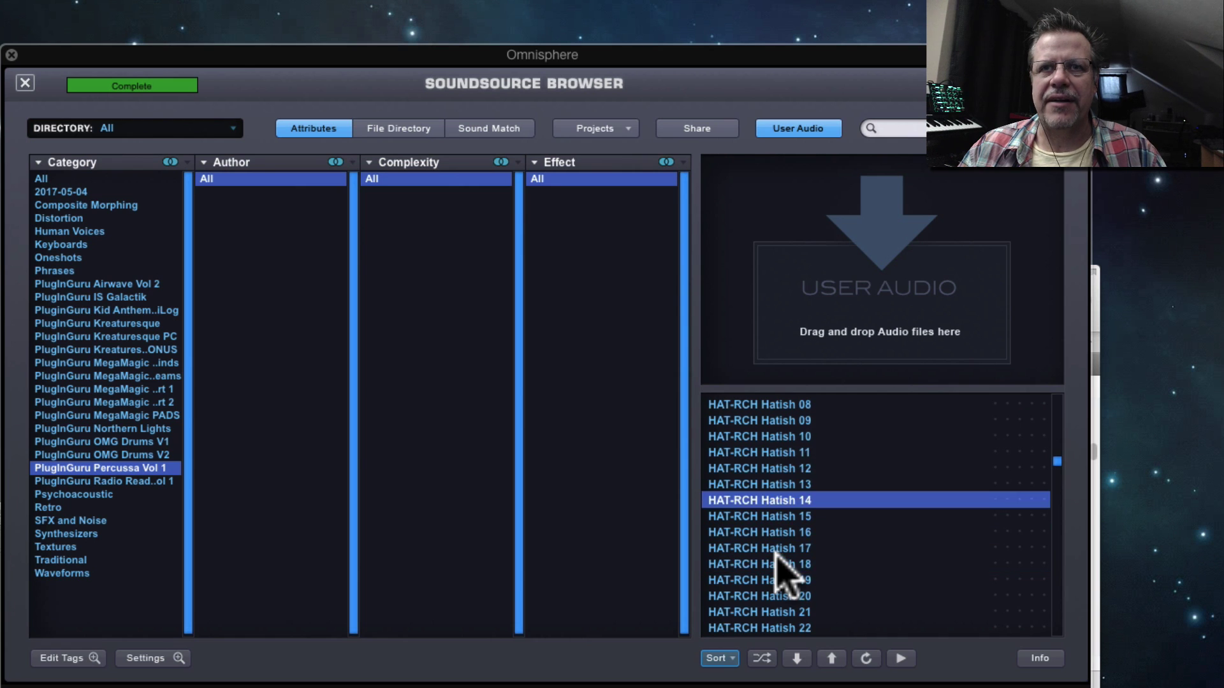
left_click(776, 561)
scroll(776, 559, "down", 4)
left_click(776, 559)
scroll(776, 560, "down", 3)
left_click(775, 562)
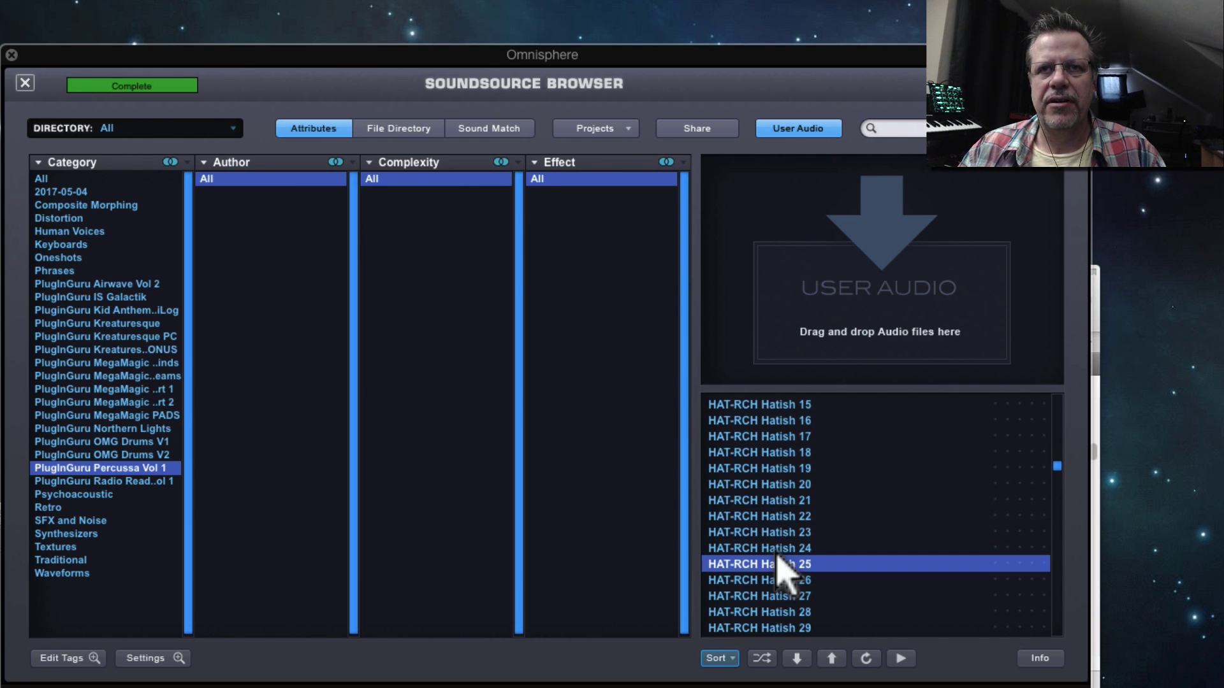
scroll(776, 561, "down", 4)
left_click(777, 562)
scroll(777, 559, "down", 4)
scroll(776, 552, "down", 5)
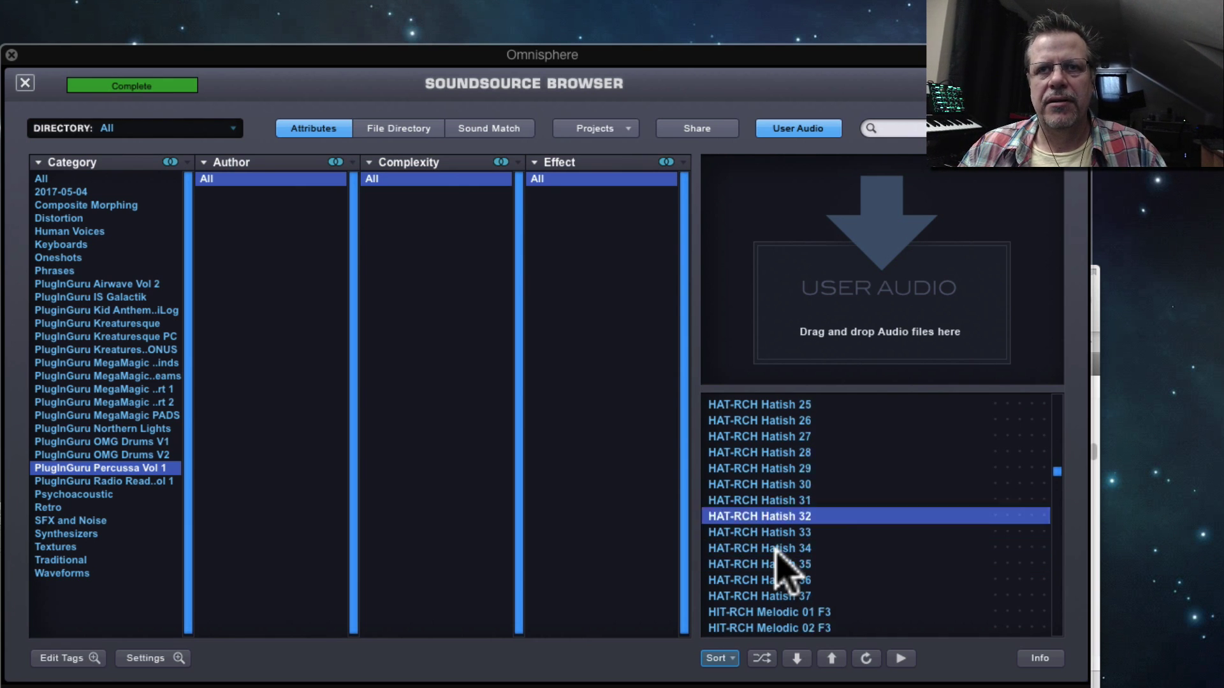
left_click(776, 550)
Step: Audition a selection of the HIT-RCH Melodic samples, from 03 C3 through 28 Eb3
scroll(776, 552, "down", 3)
left_click(776, 551)
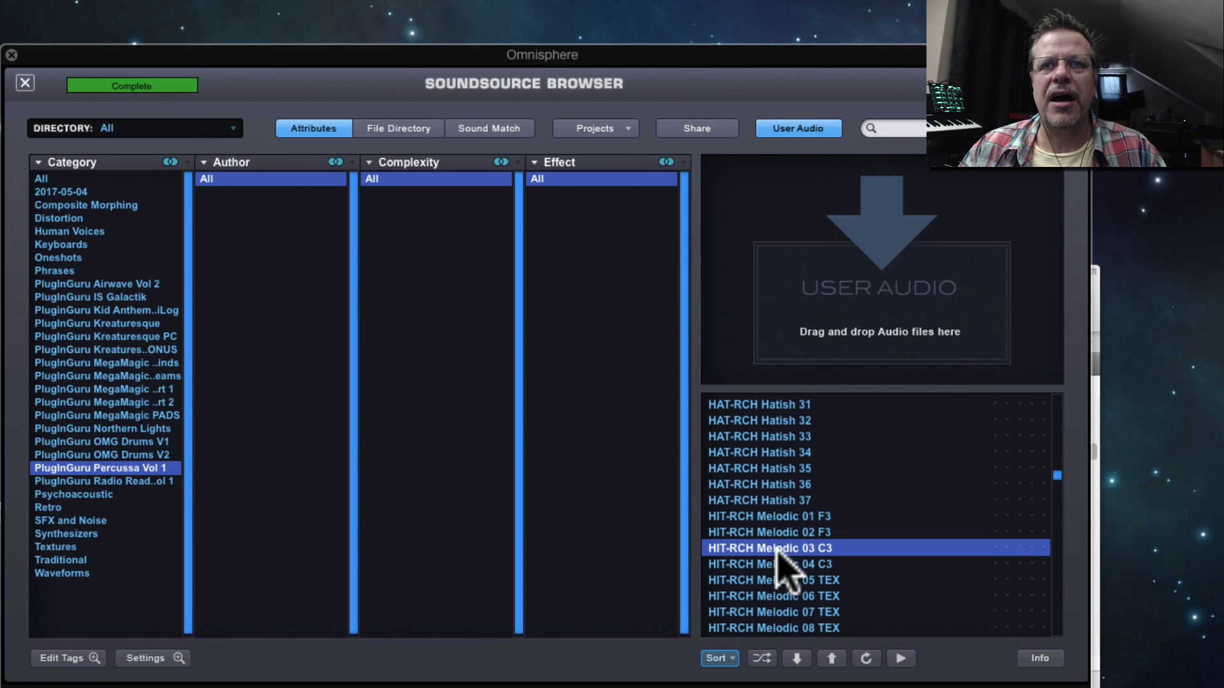
scroll(777, 551, "down", 4)
left_click(776, 560)
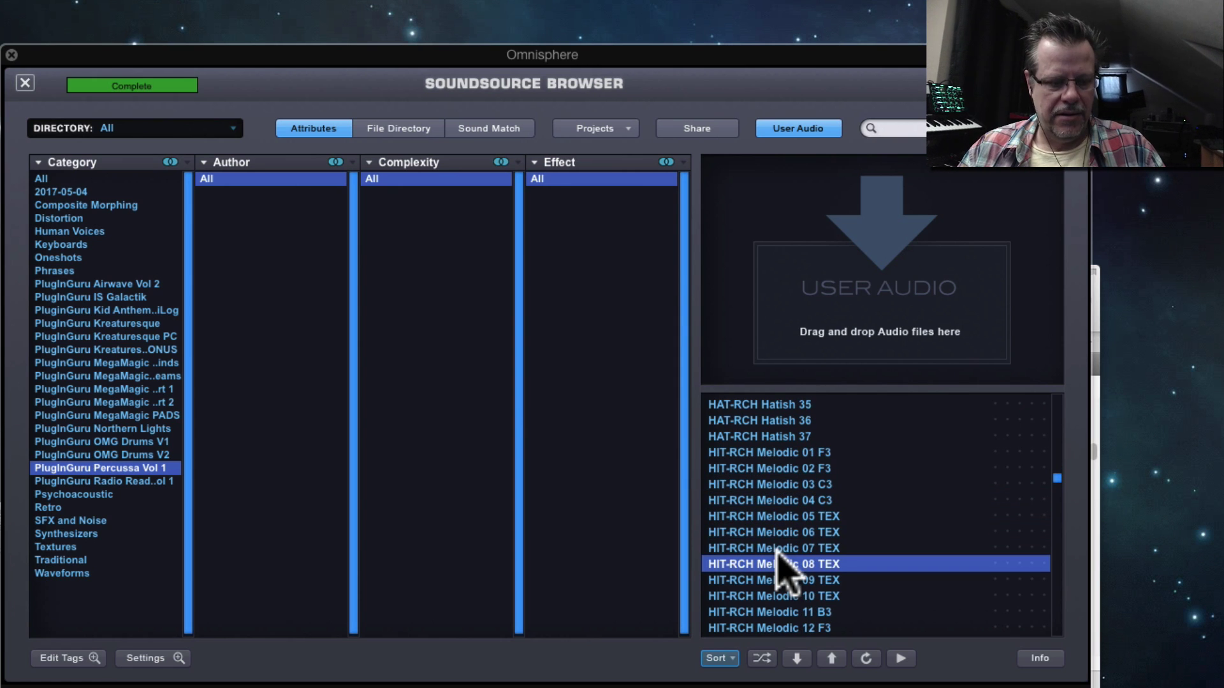
scroll(776, 552, "down", 3)
left_click(776, 548)
scroll(776, 548, "down", 4)
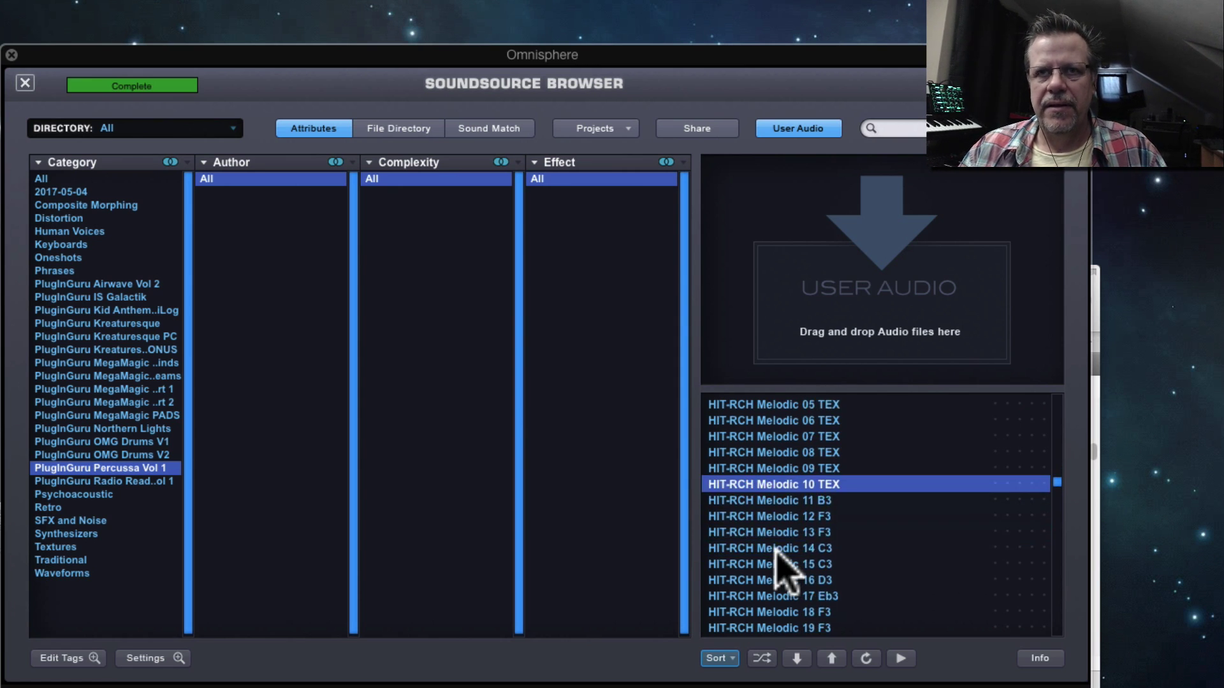
left_click(776, 548)
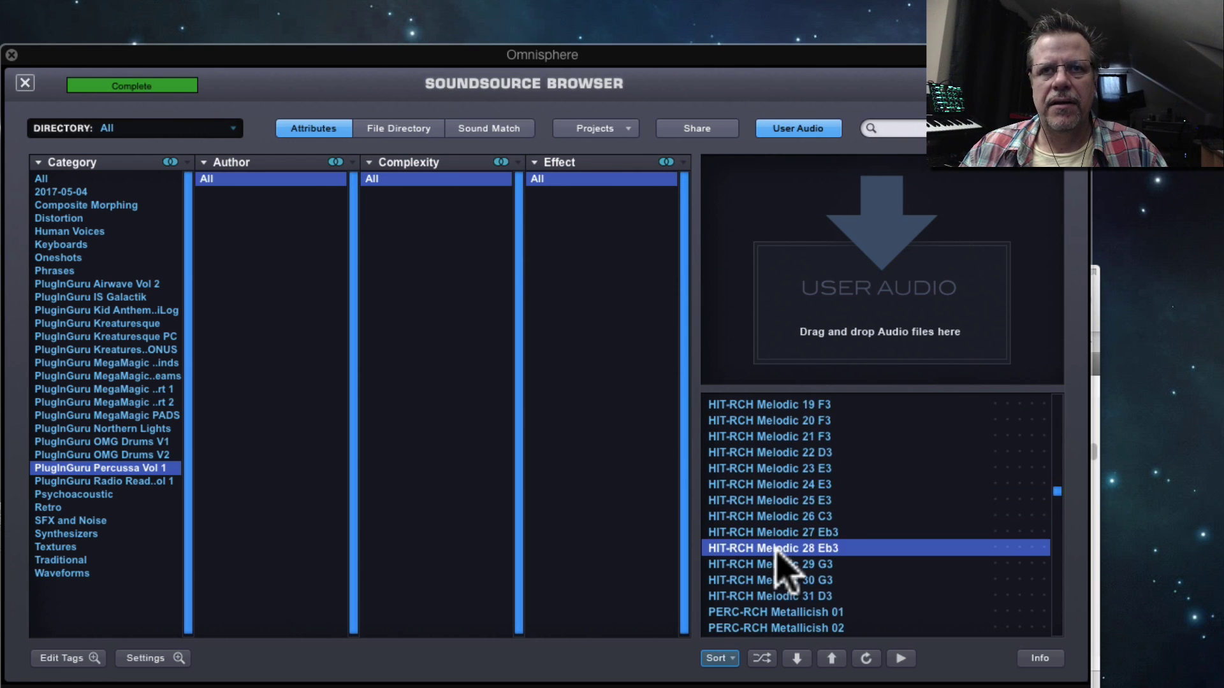
Step: Audition a selection of the PERC-RCH Metallicish samples, from 04 through 58
scroll(776, 553, "down", 4)
left_click(781, 548)
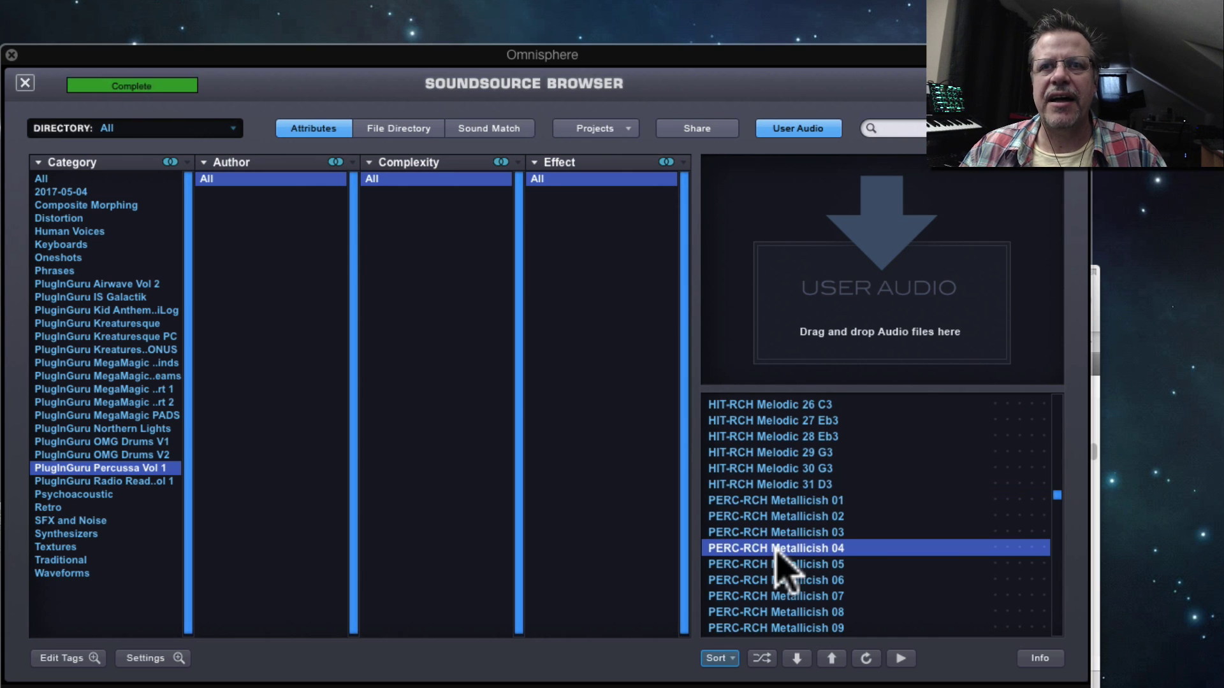
scroll(787, 555, "down", 4)
scroll(791, 557, "down", 3)
left_click(791, 558)
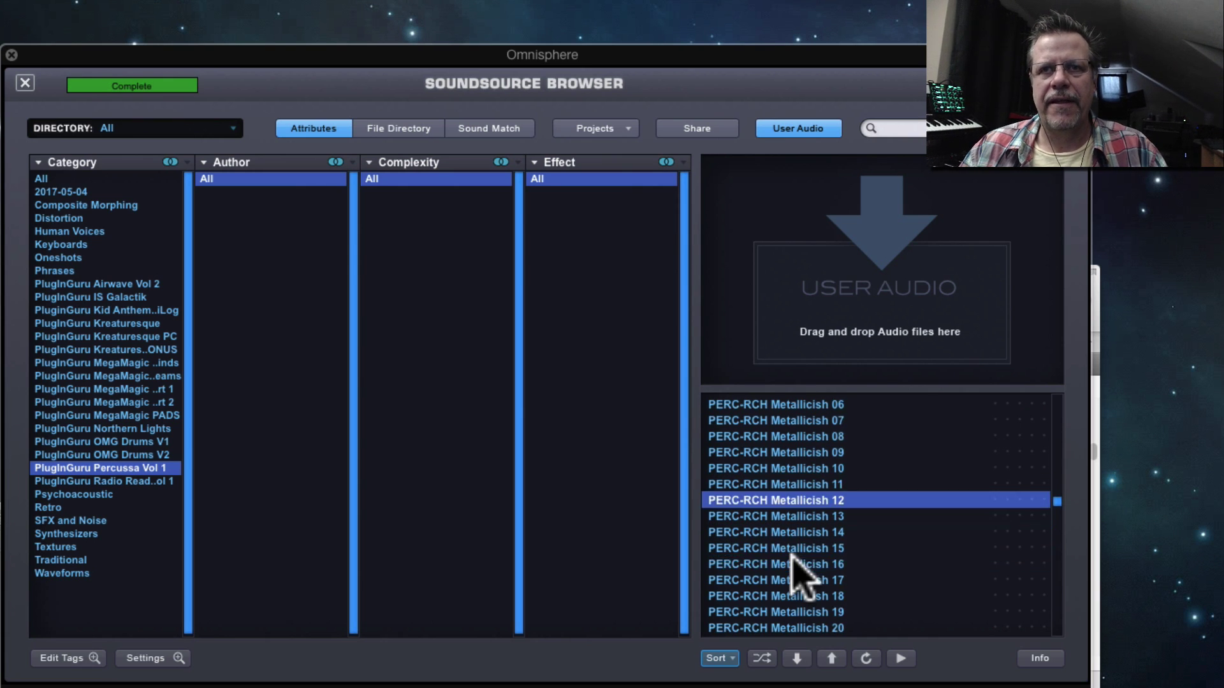
scroll(791, 561, "down", 4)
scroll(791, 557, "down", 4)
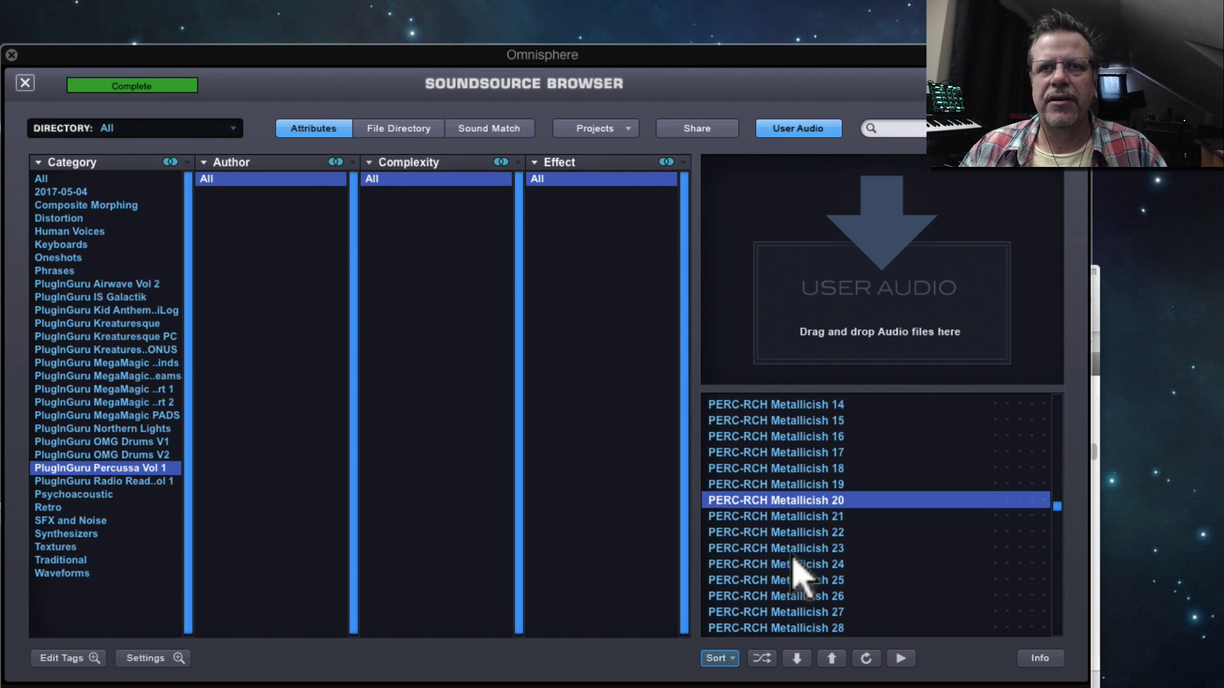
left_click(791, 561)
scroll(791, 557, "down", 4)
left_click(792, 561)
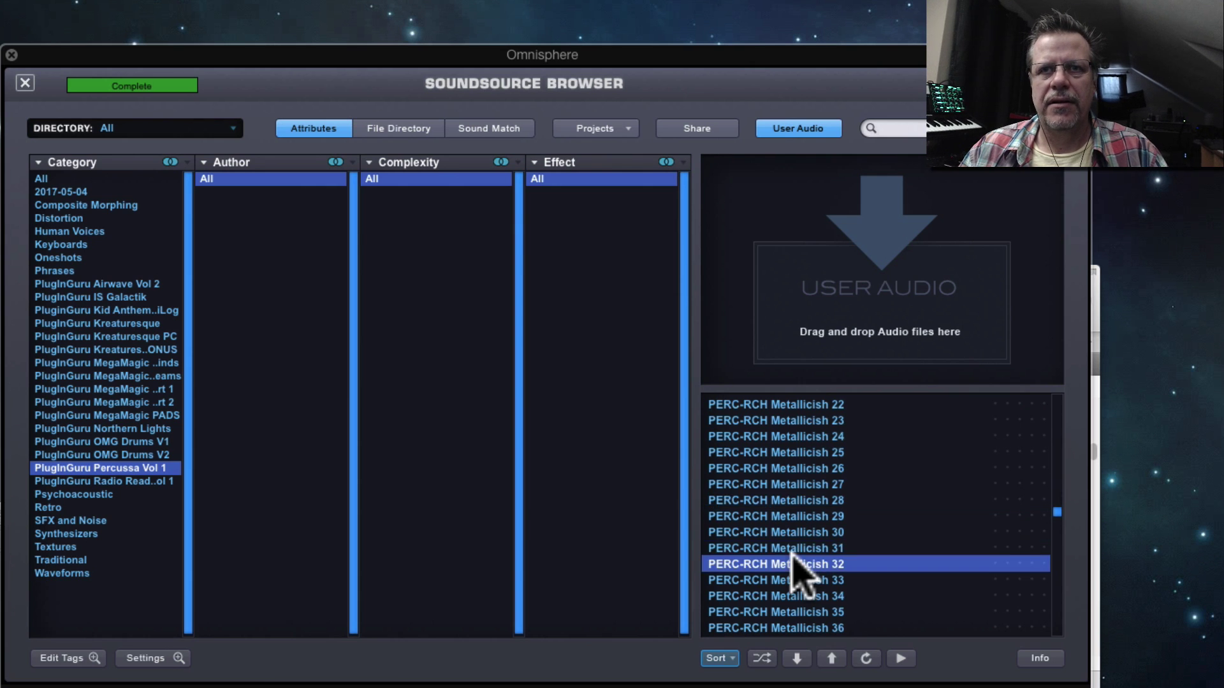
scroll(792, 561, "down", 20)
scroll(795, 564, "down", 11)
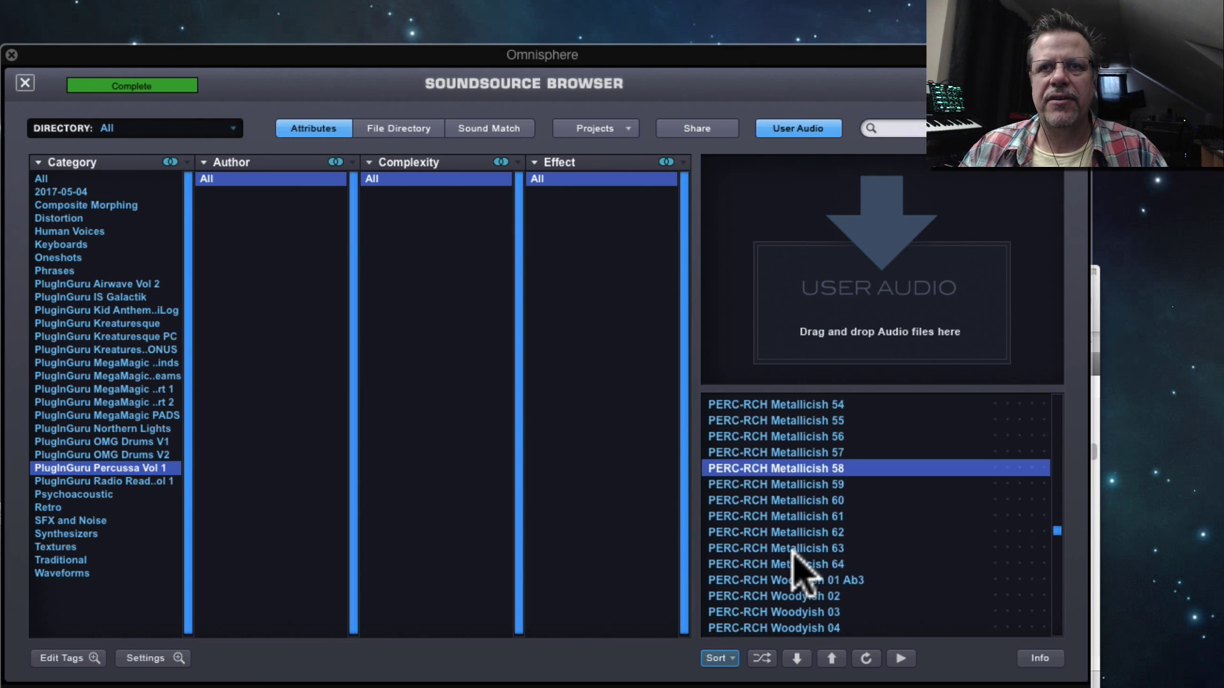
Step: Audition a selection of the PERC-RCH Woodyish samples, from 09 through 79 Gb4
scroll(791, 552, "down", 5)
left_click(791, 551)
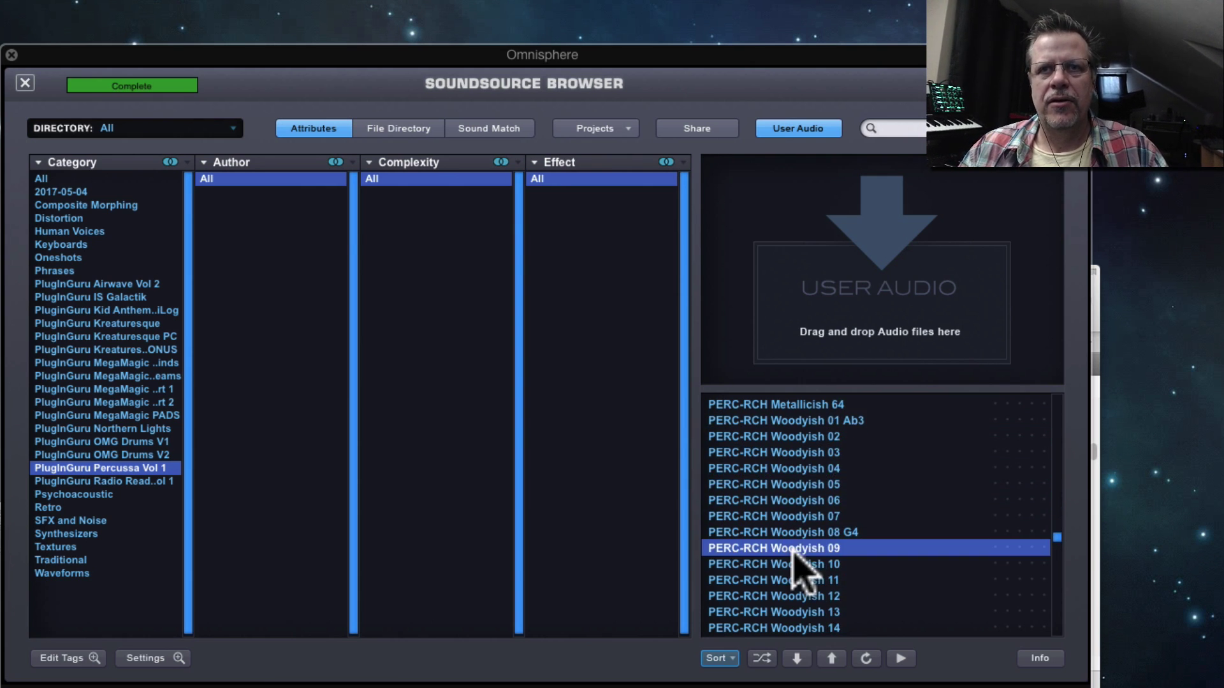
left_click(792, 579)
scroll(797, 583, "down", 4)
left_click(792, 579)
scroll(794, 580, "down", 5)
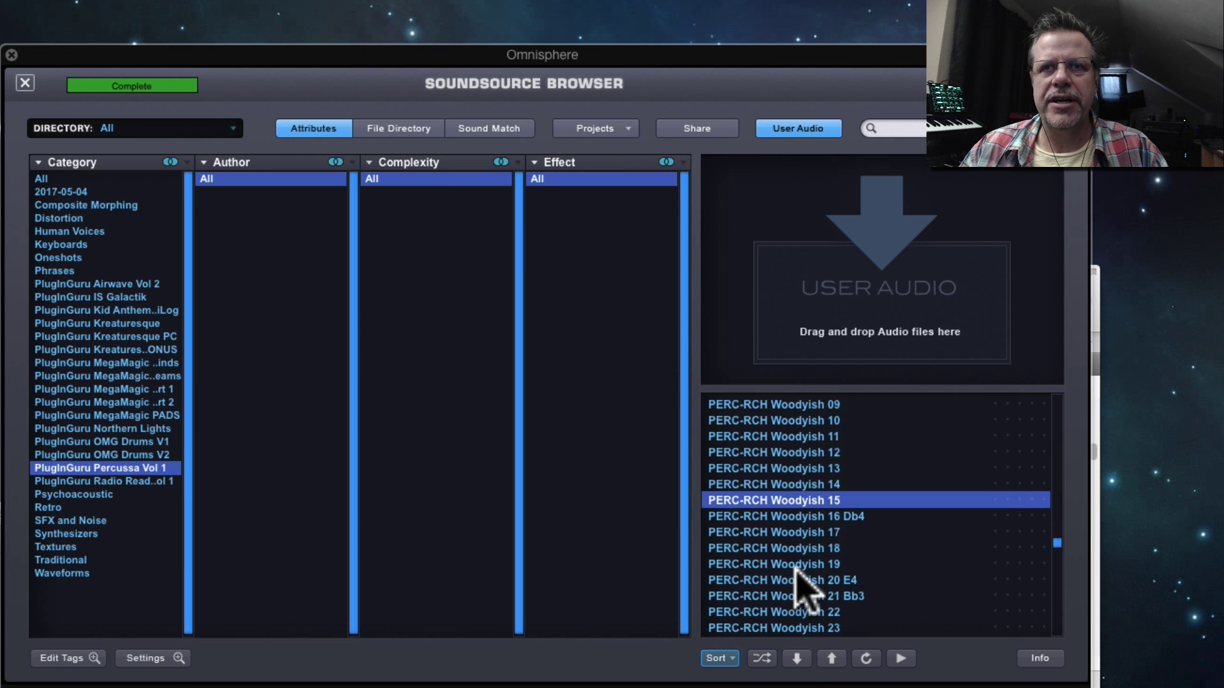
left_click(795, 577)
scroll(795, 577, "down", 4)
left_click(794, 577)
scroll(795, 576, "down", 4)
scroll(795, 577, "down", 3)
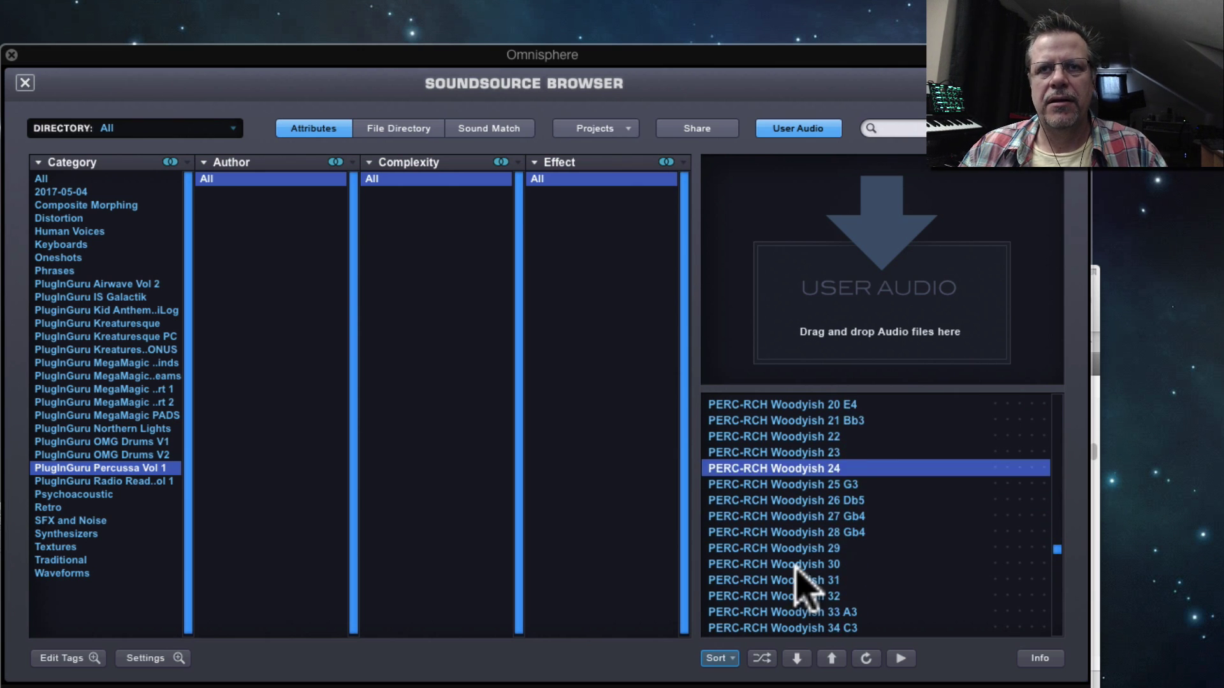
left_click(795, 578)
scroll(795, 570, "down", 4)
left_click(795, 566)
scroll(795, 566, "down", 4)
left_click(795, 566)
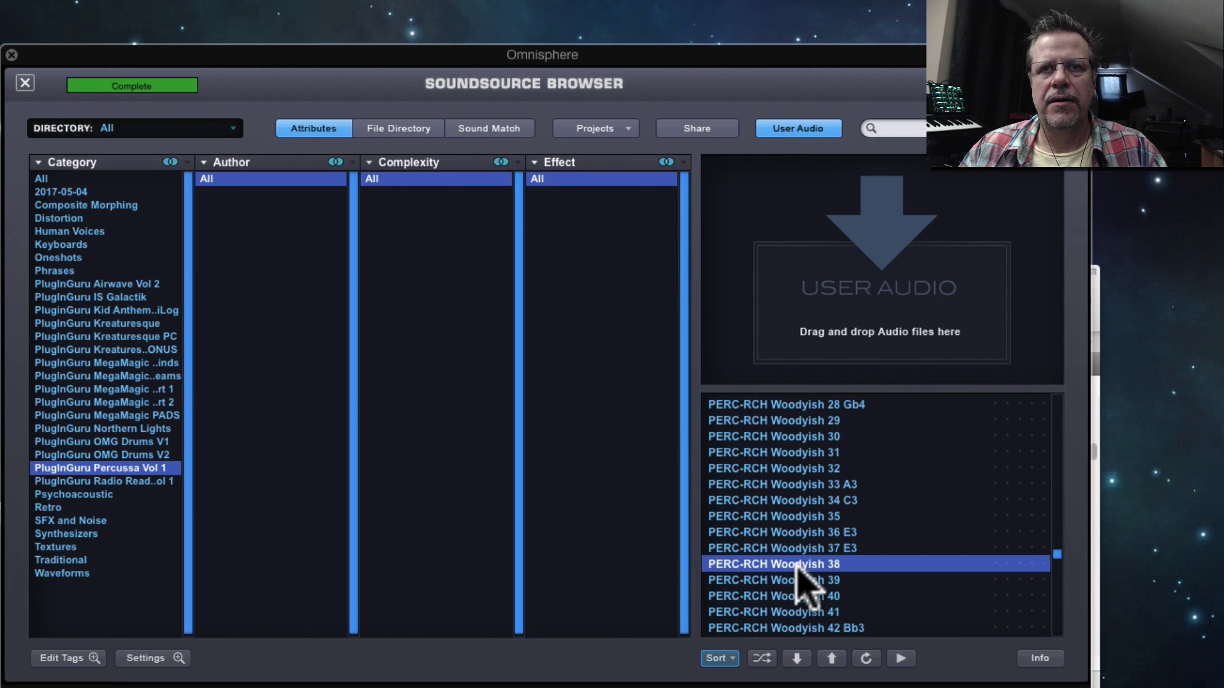
scroll(795, 566, "down", 4)
left_click(794, 566)
scroll(795, 566, "down", 8)
left_click(795, 566)
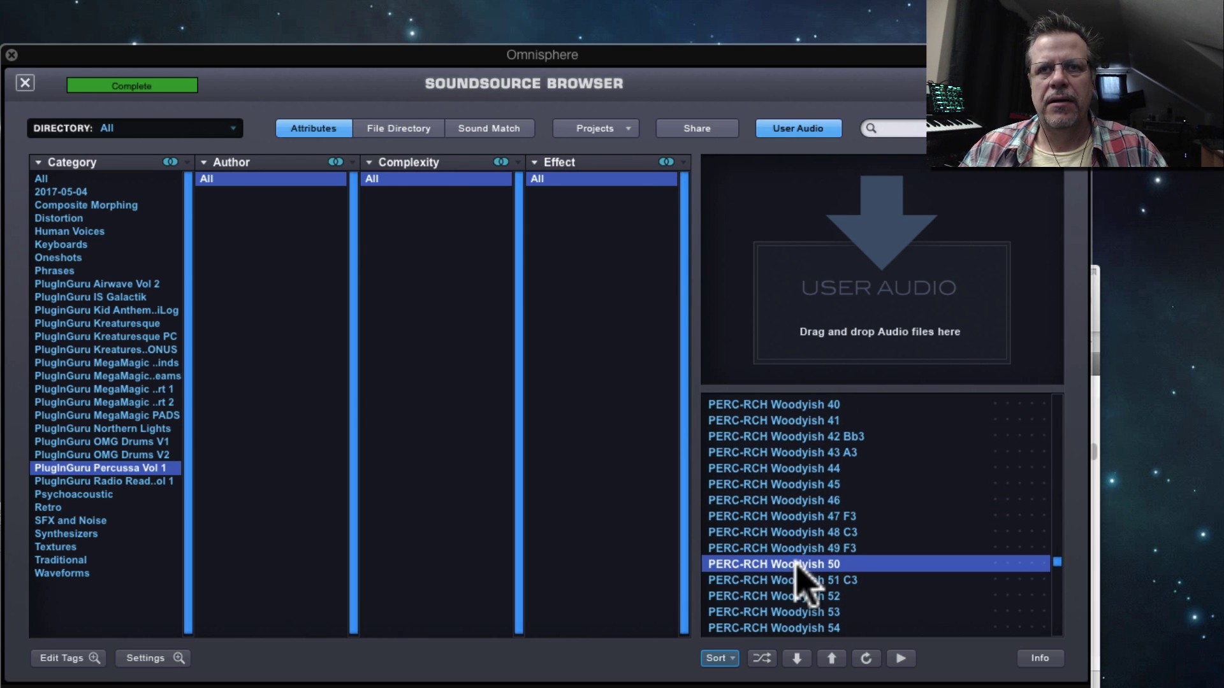
scroll(795, 565, "down", 9)
left_click(796, 565)
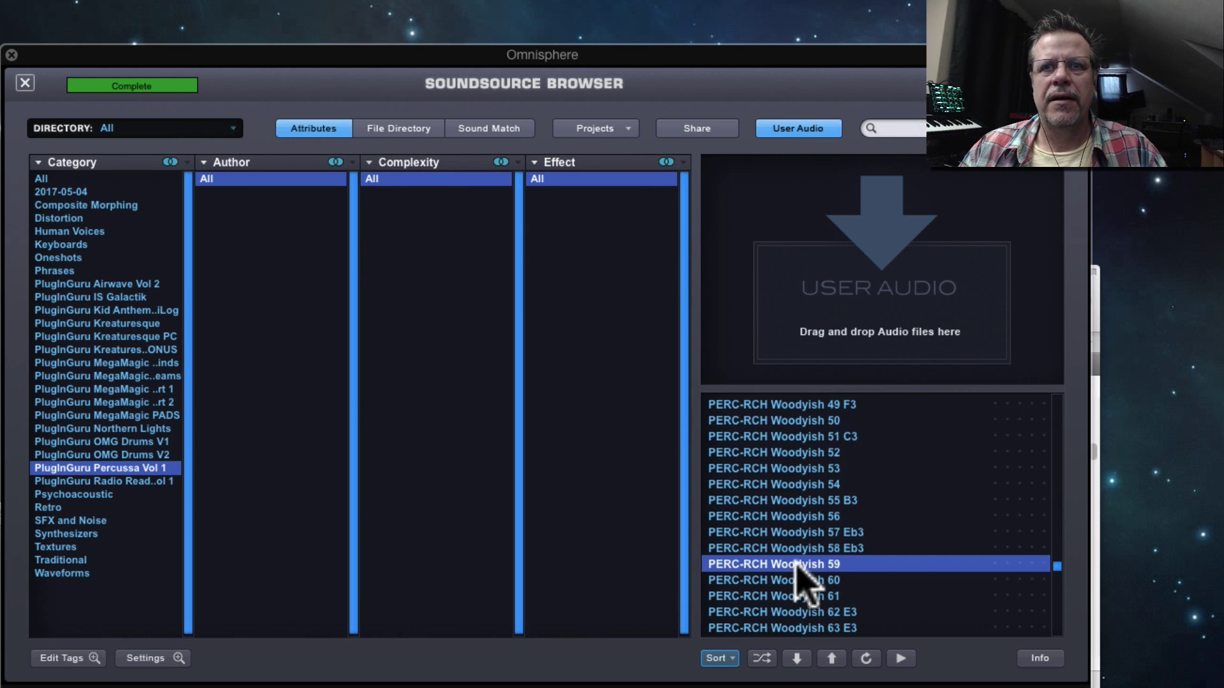
scroll(797, 565, "down", 4)
left_click(797, 565)
scroll(797, 565, "down", 4)
left_click(796, 565)
scroll(797, 565, "down", 4)
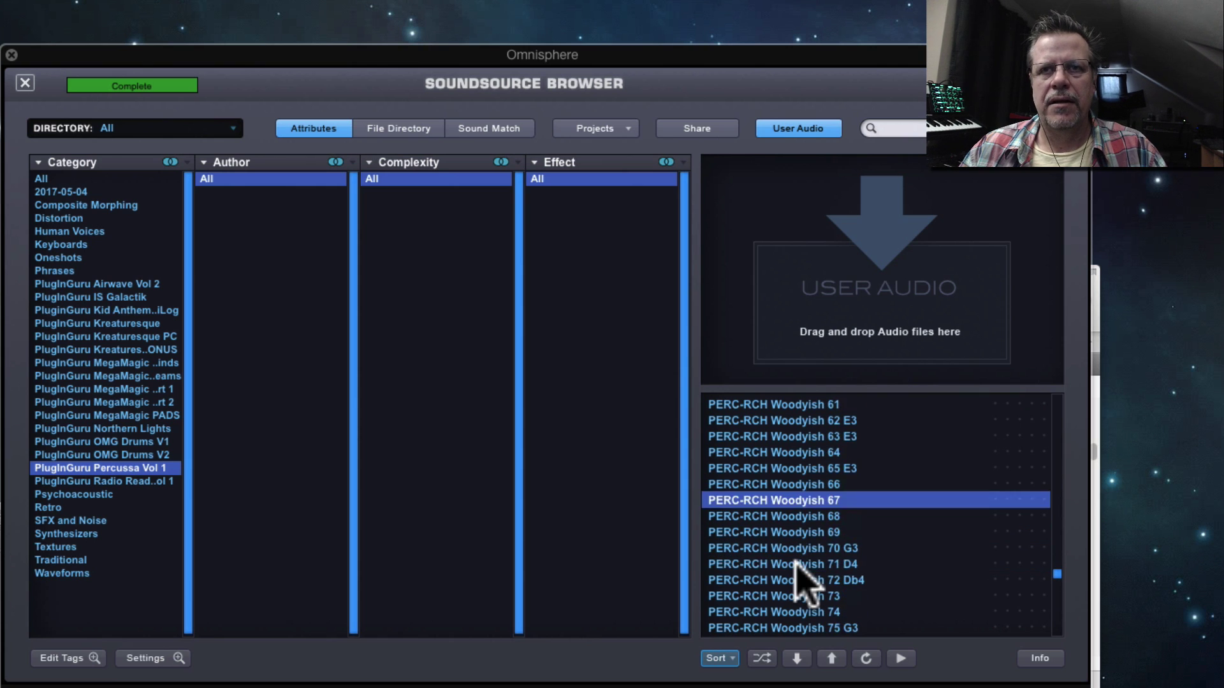
left_click(797, 566)
scroll(797, 565, "down", 4)
left_click(796, 566)
scroll(796, 565, "down", 4)
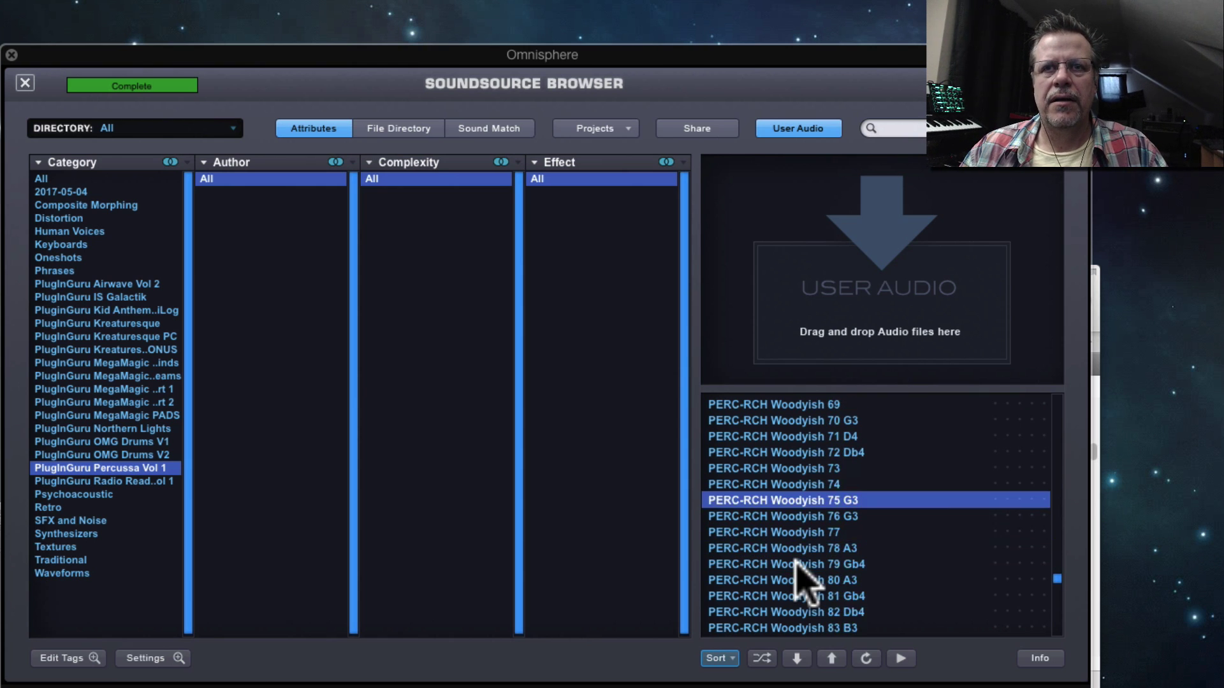
left_click(797, 565)
Step: Audition a selection of the SD-RCH Snareish samples, from 03 through 53
scroll(797, 565, "down", 1)
scroll(796, 565, "down", 9)
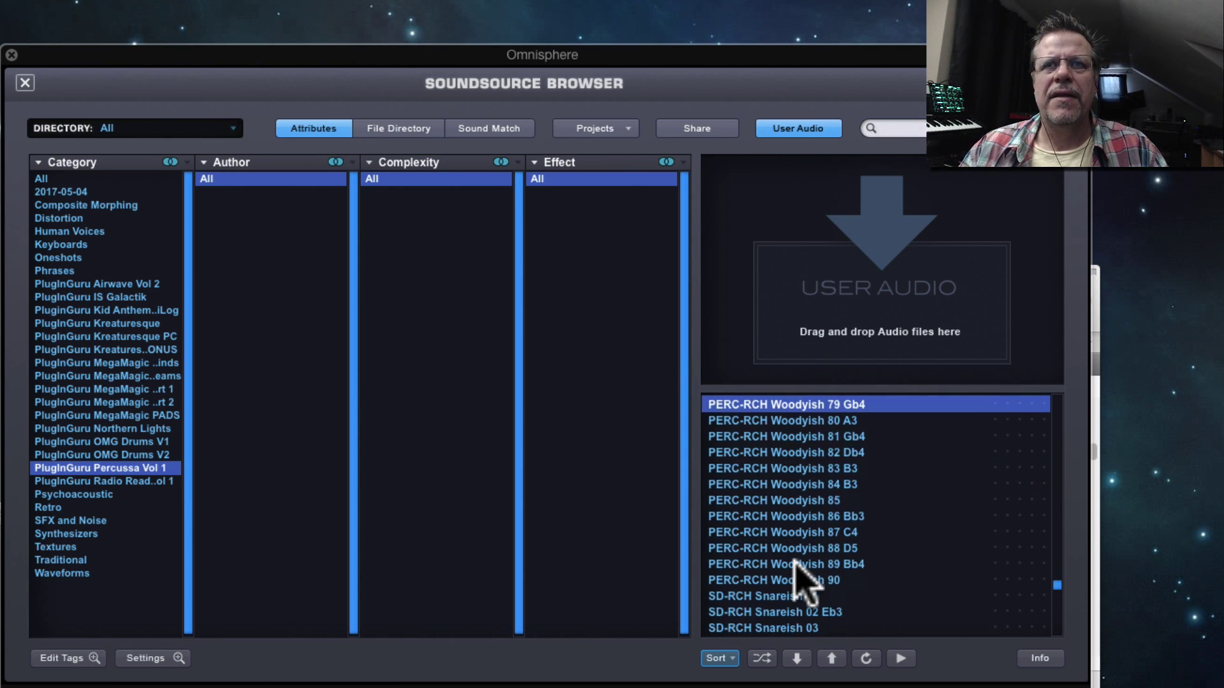
scroll(797, 565, "down", 5)
left_click(783, 552)
scroll(782, 552, "down", 4)
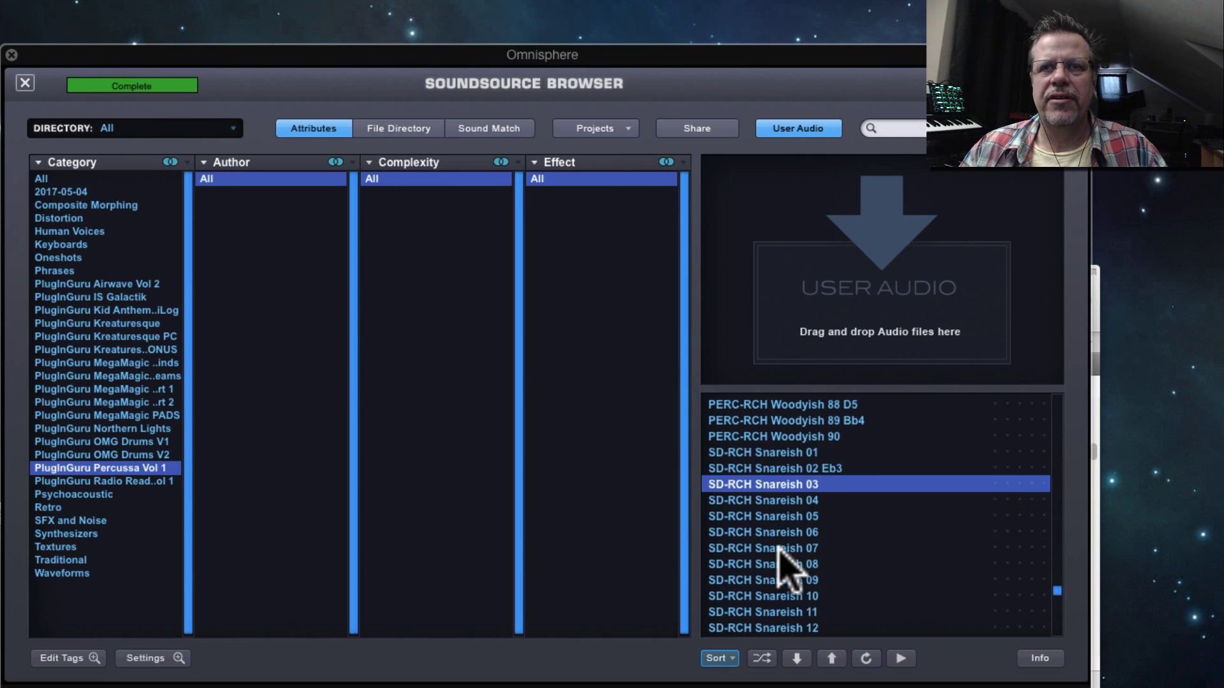
left_click(781, 552)
scroll(782, 551, "down", 5)
left_click(778, 550)
scroll(779, 551, "down", 3)
left_click(778, 551)
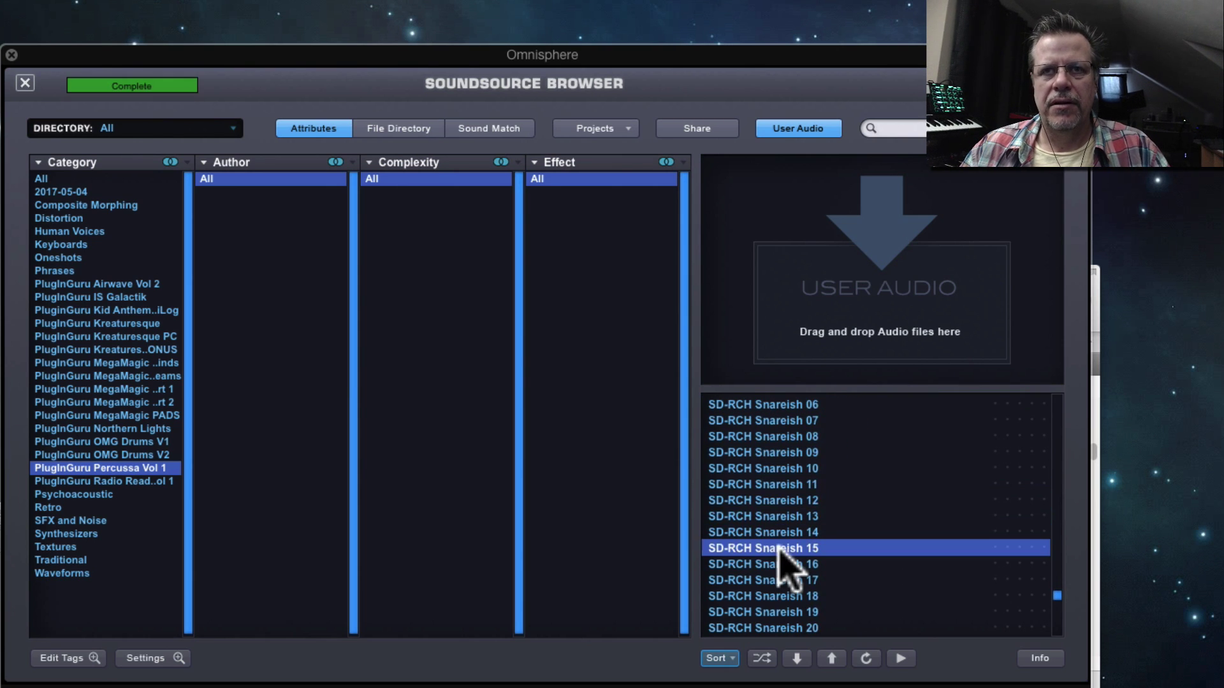
scroll(778, 550, "down", 4)
left_click(776, 550)
scroll(777, 549, "down", 4)
left_click(776, 549)
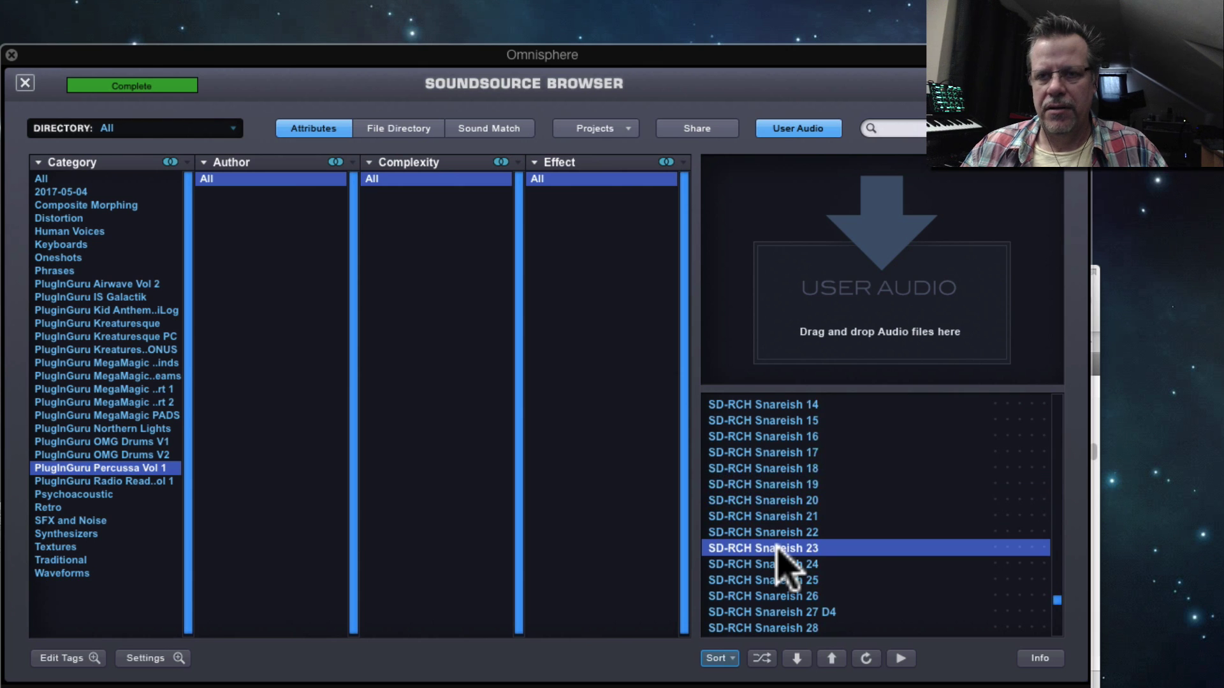
scroll(777, 549, "down", 5)
left_click(776, 548)
scroll(777, 548, "down", 1)
scroll(776, 546, "down", 3)
left_click(776, 546)
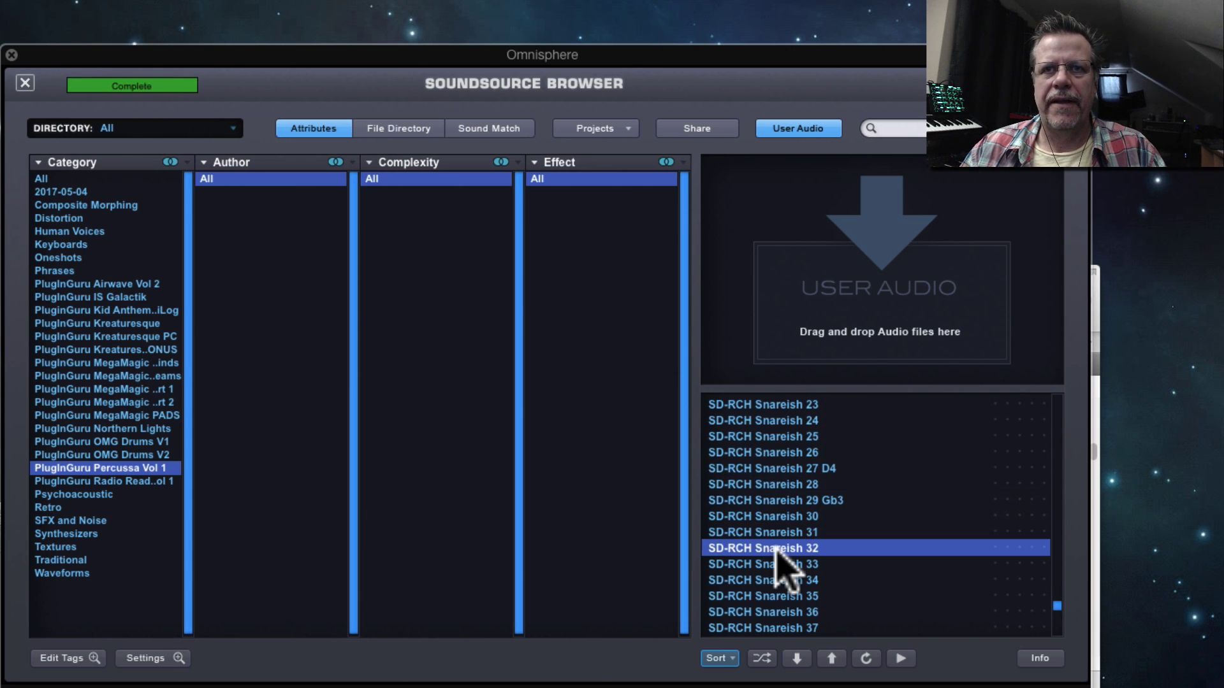
scroll(776, 545, "down", 5)
left_click(777, 546)
scroll(776, 547, "down", 4)
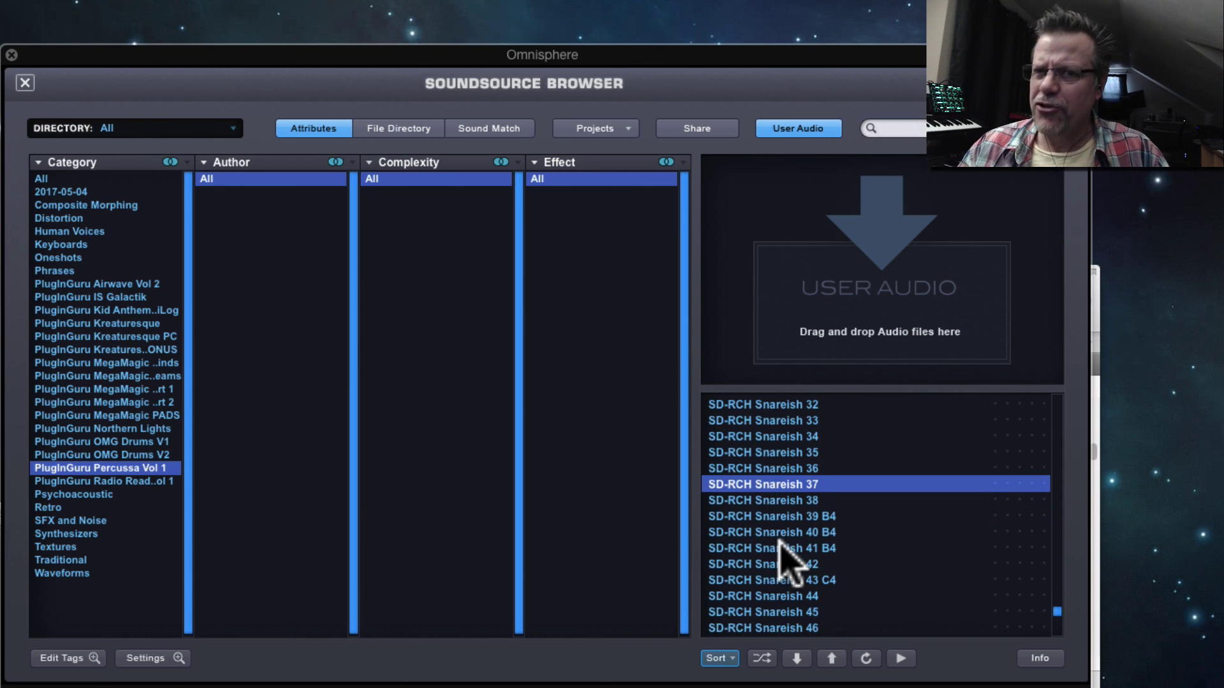
scroll(777, 547, "down", 2)
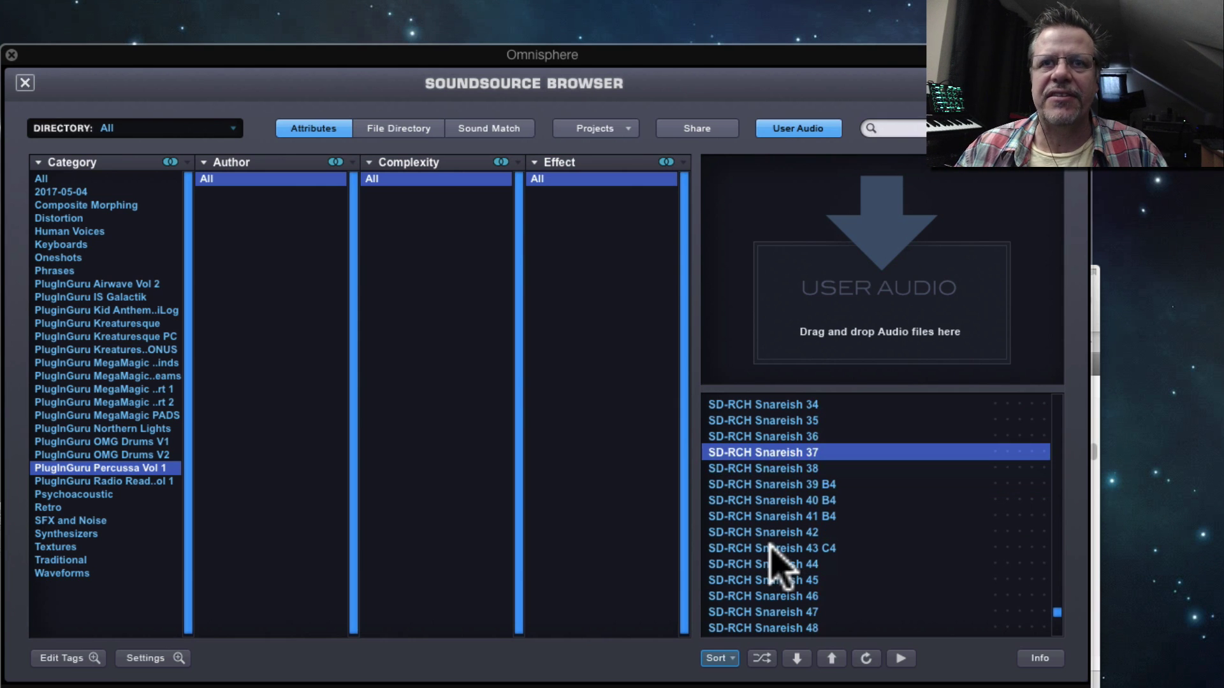
left_click(785, 548)
scroll(785, 548, "down", 1)
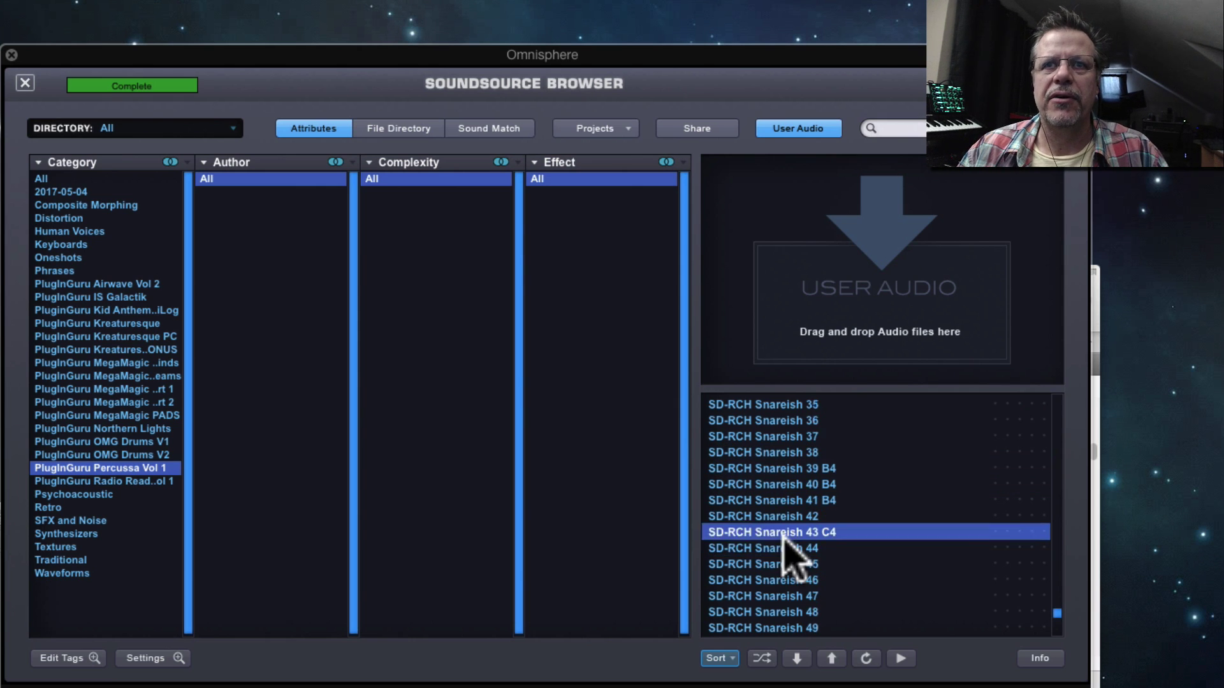
scroll(785, 548, "down", 2)
left_click(784, 548)
scroll(784, 545, "down", 4)
left_click(784, 547)
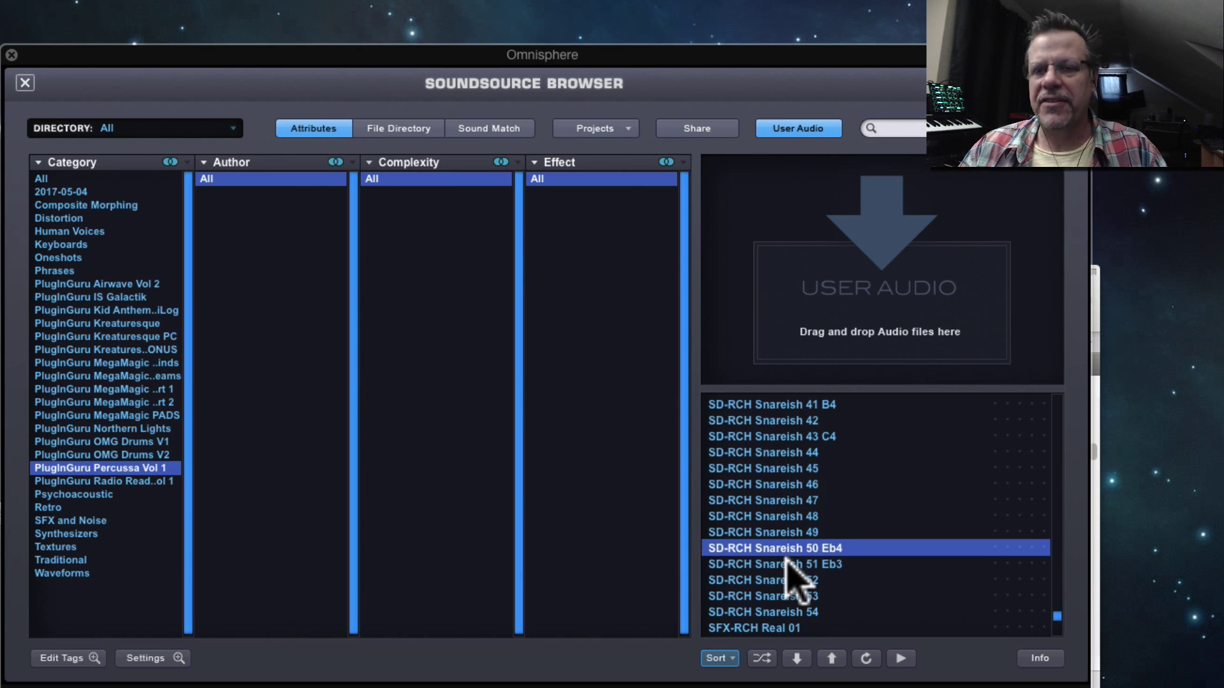
scroll(785, 561, "down", 4)
left_click(778, 531)
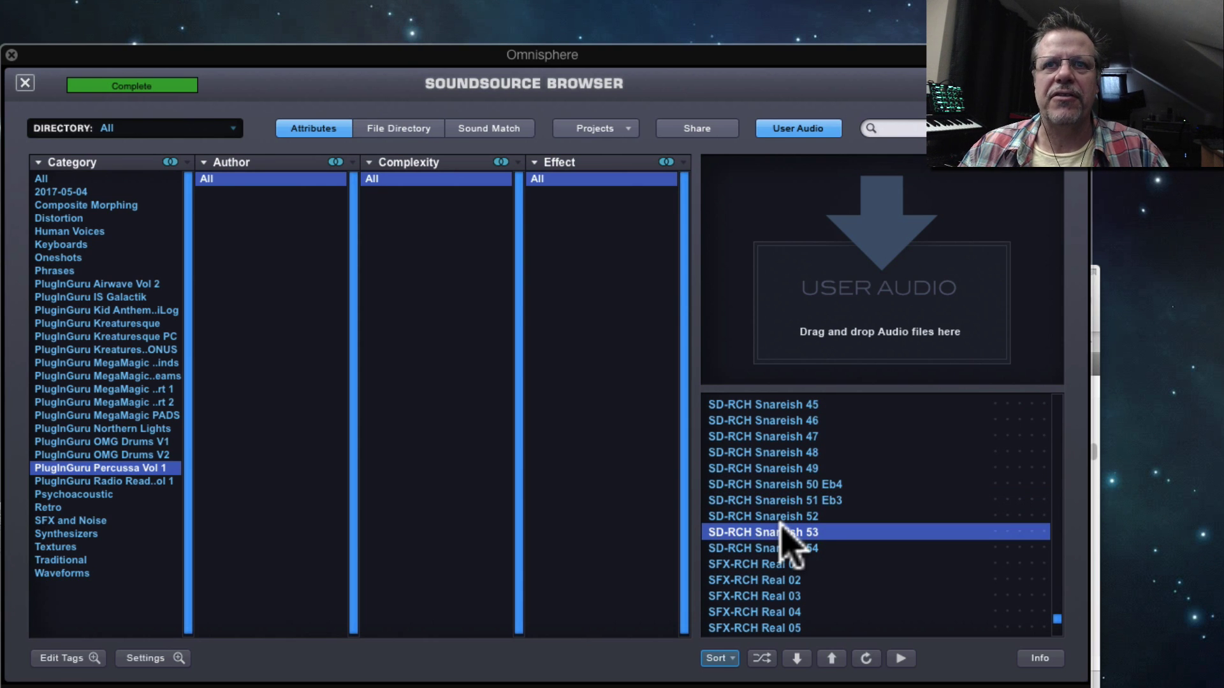
Step: Audition a selection of the SFX-RCH Real samples, from 01 through 16
scroll(778, 526, "down", 4)
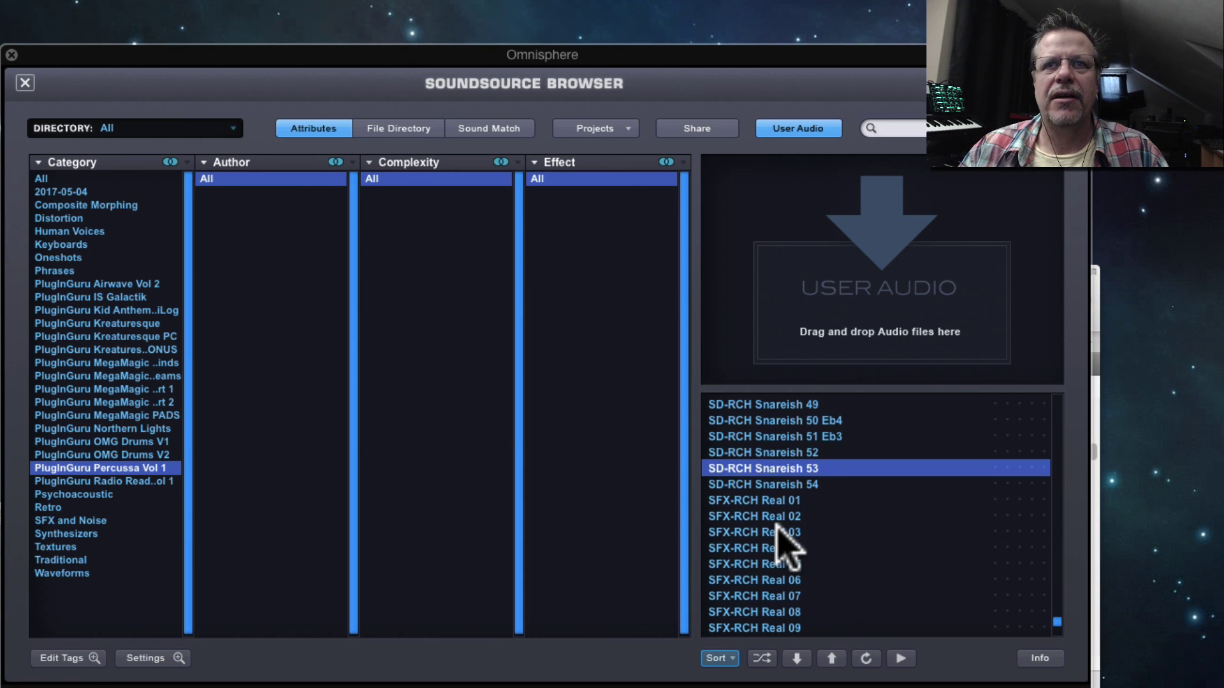
left_click(775, 501)
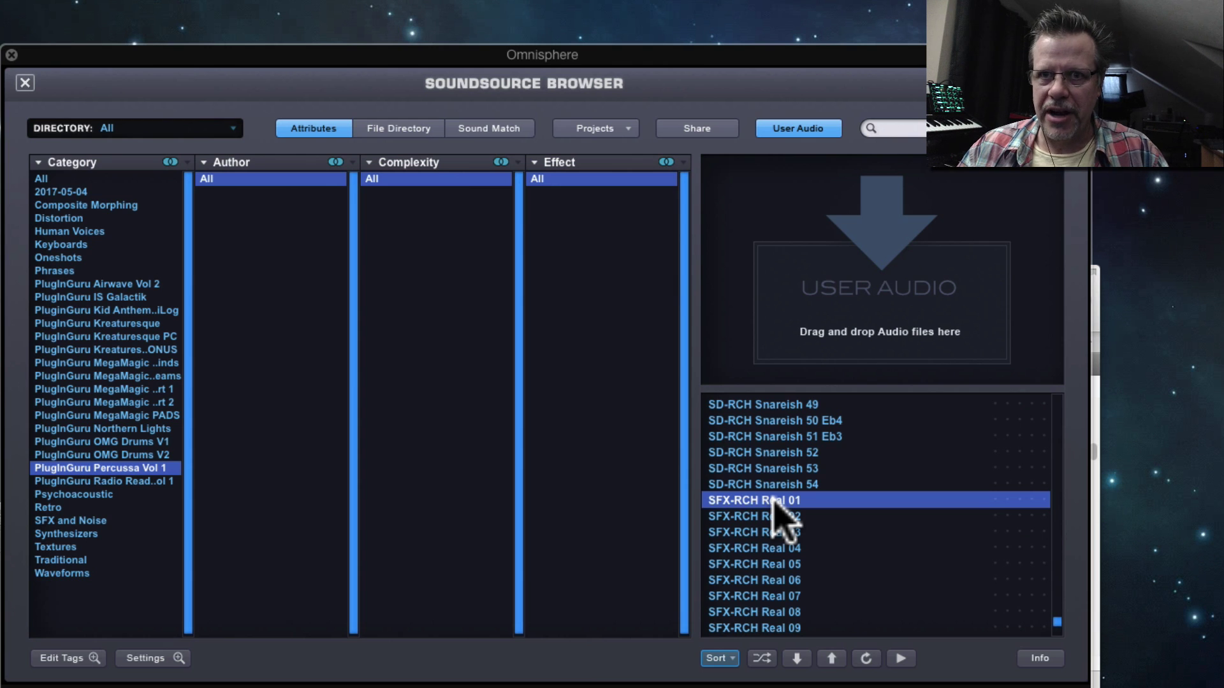
scroll(774, 501, "down", 3)
left_click(774, 502)
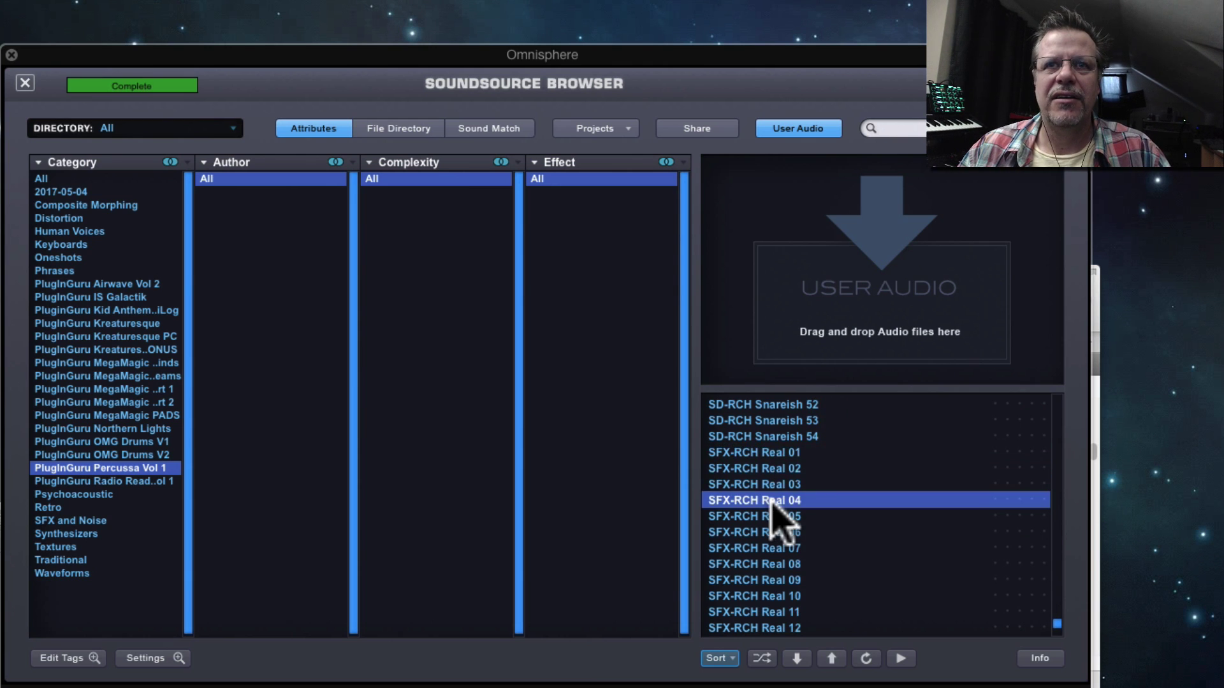
scroll(774, 502, "down", 2)
left_click(774, 501)
scroll(774, 502, "down", 6)
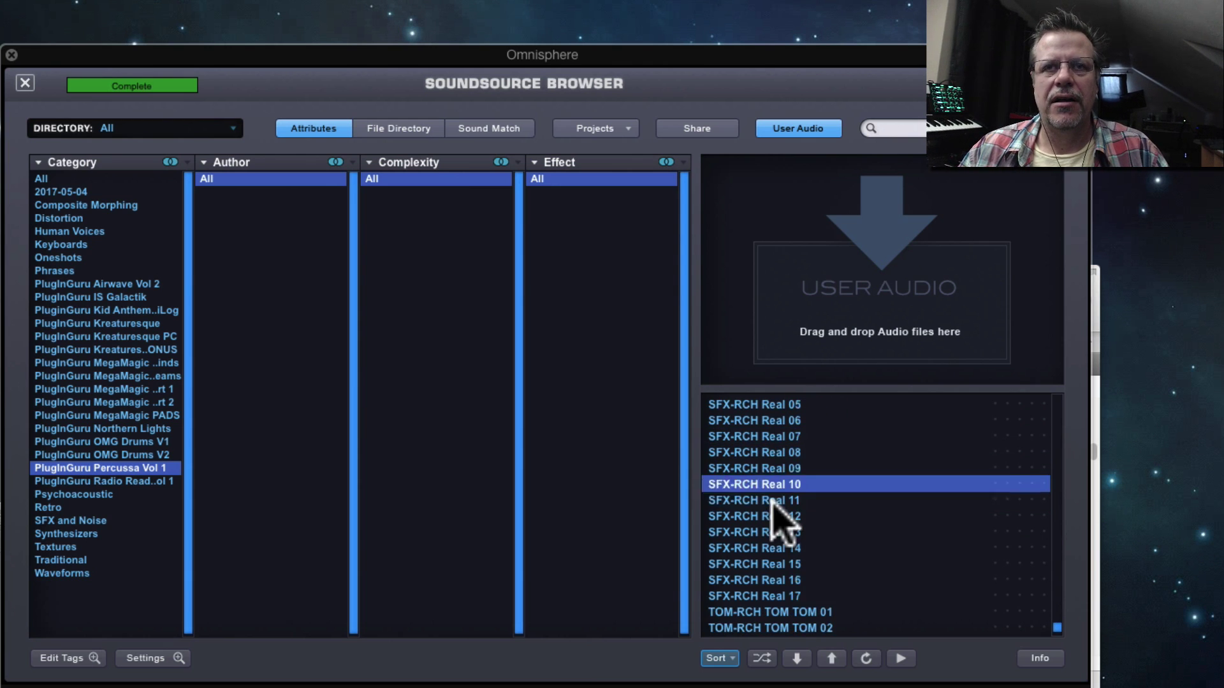
left_click(773, 502)
scroll(771, 503, "down", 4)
left_click(772, 501)
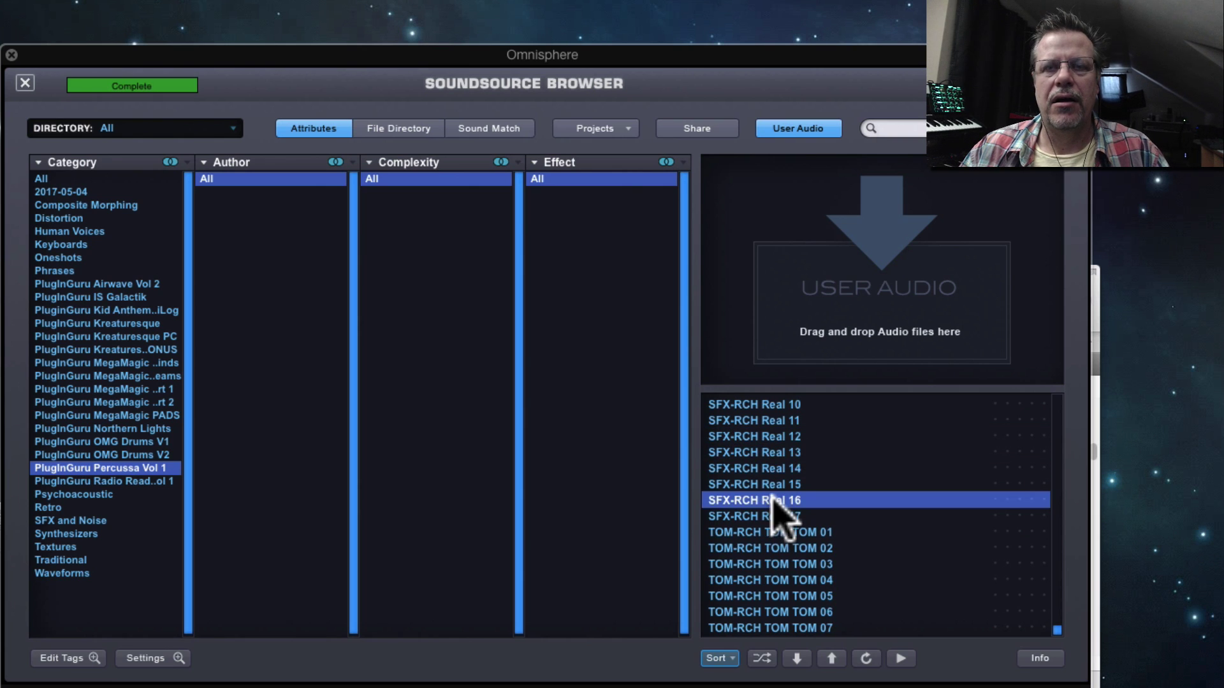
Step: Audition several TOM-RCH TOM TOM samples between 01 and 08, finishing with TOM TOM 03 selected
left_click(775, 534)
scroll(775, 534, "down", 2)
left_click(774, 534)
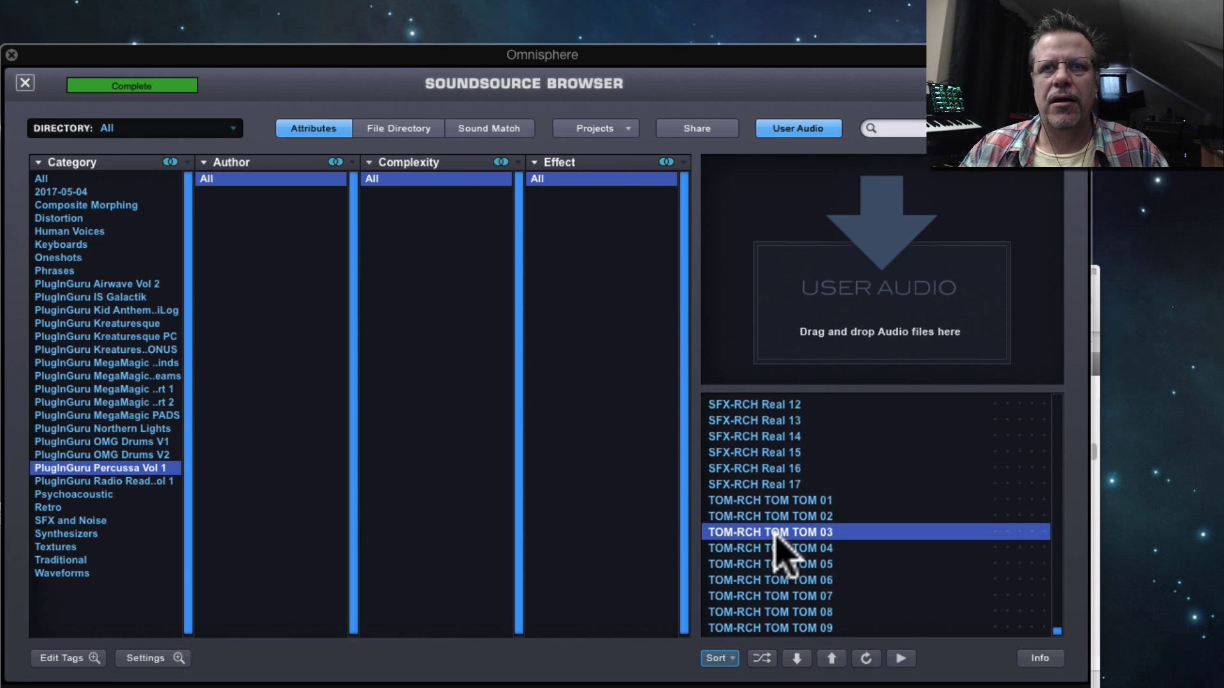
left_click(783, 580)
left_click(784, 596)
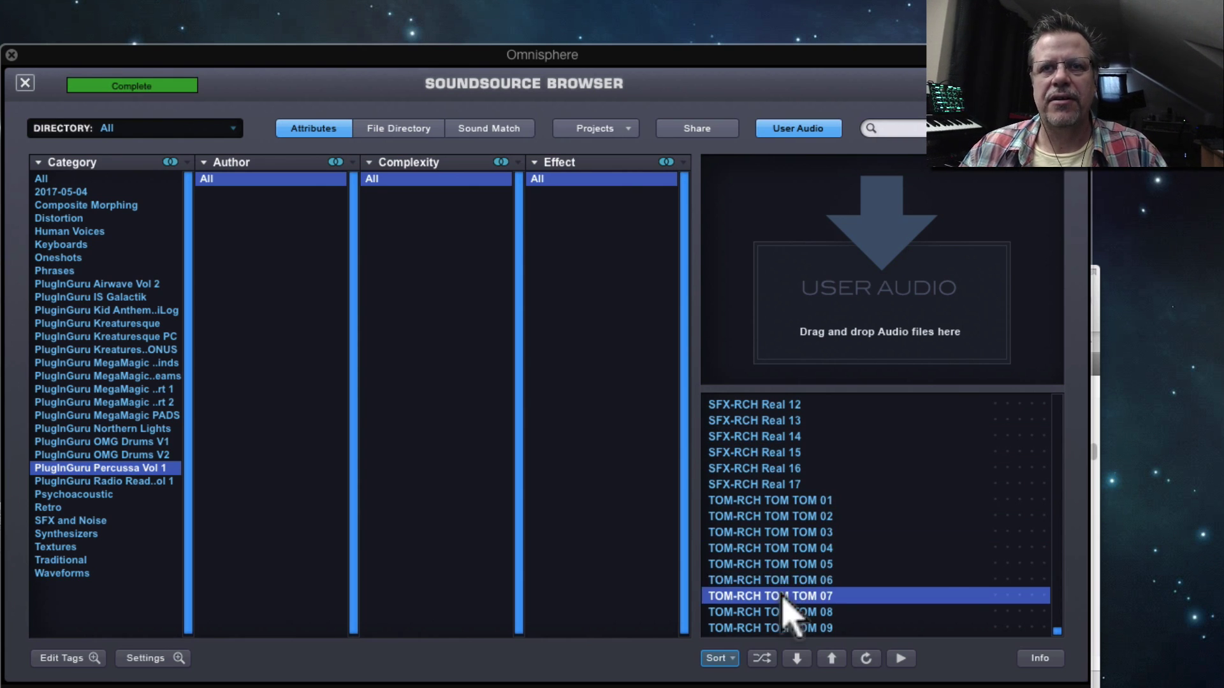
left_click(786, 610)
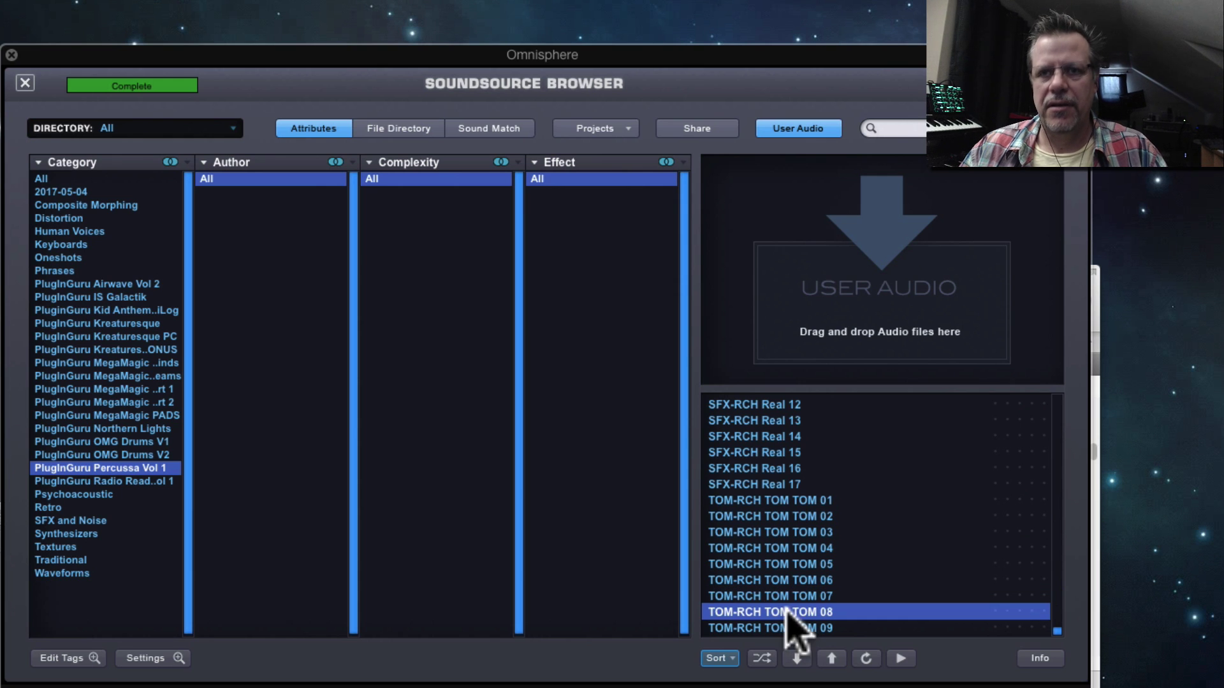
left_click(785, 531)
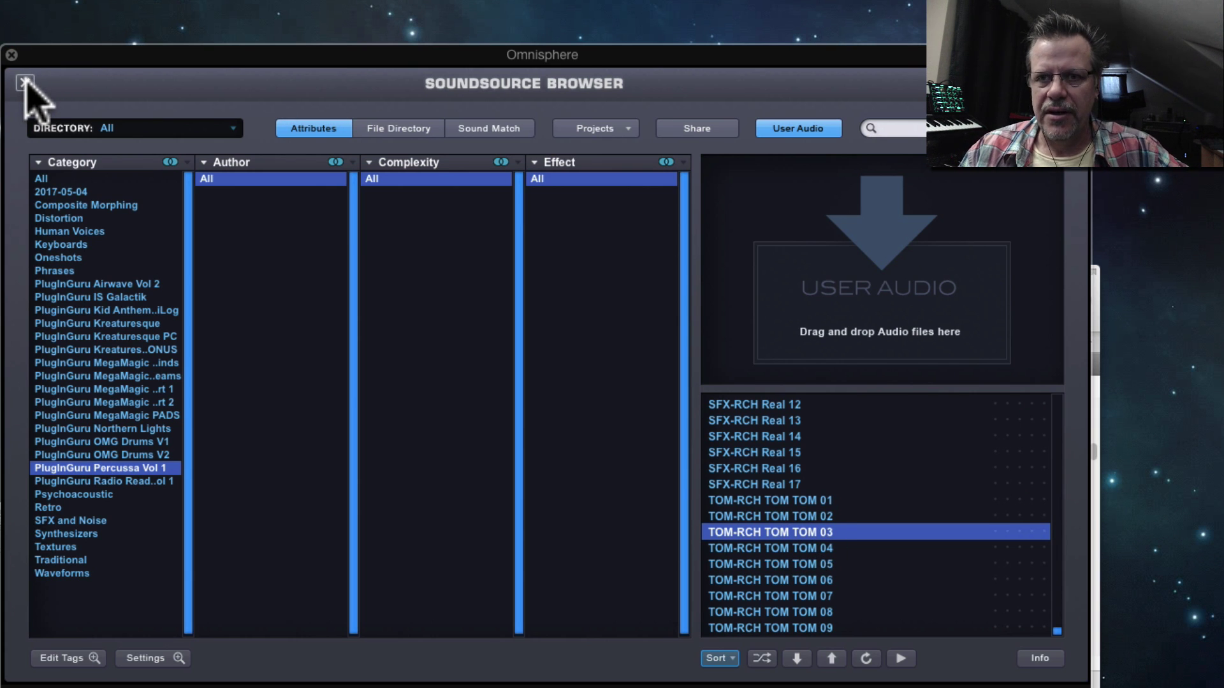
Step: Hide the User Audio drop area and glance at the PlugInGuru Percussa Vol 1 sample folder in Finder before returning to Omnisphere
left_click(798, 128)
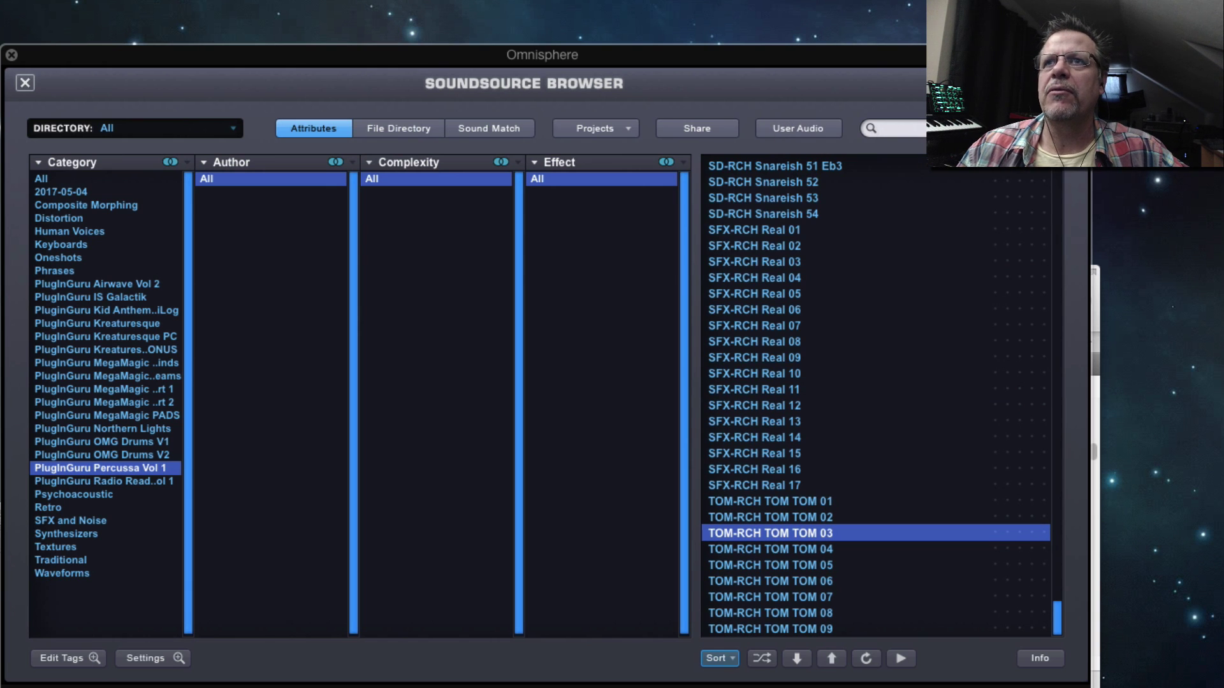
key("super+Tab")
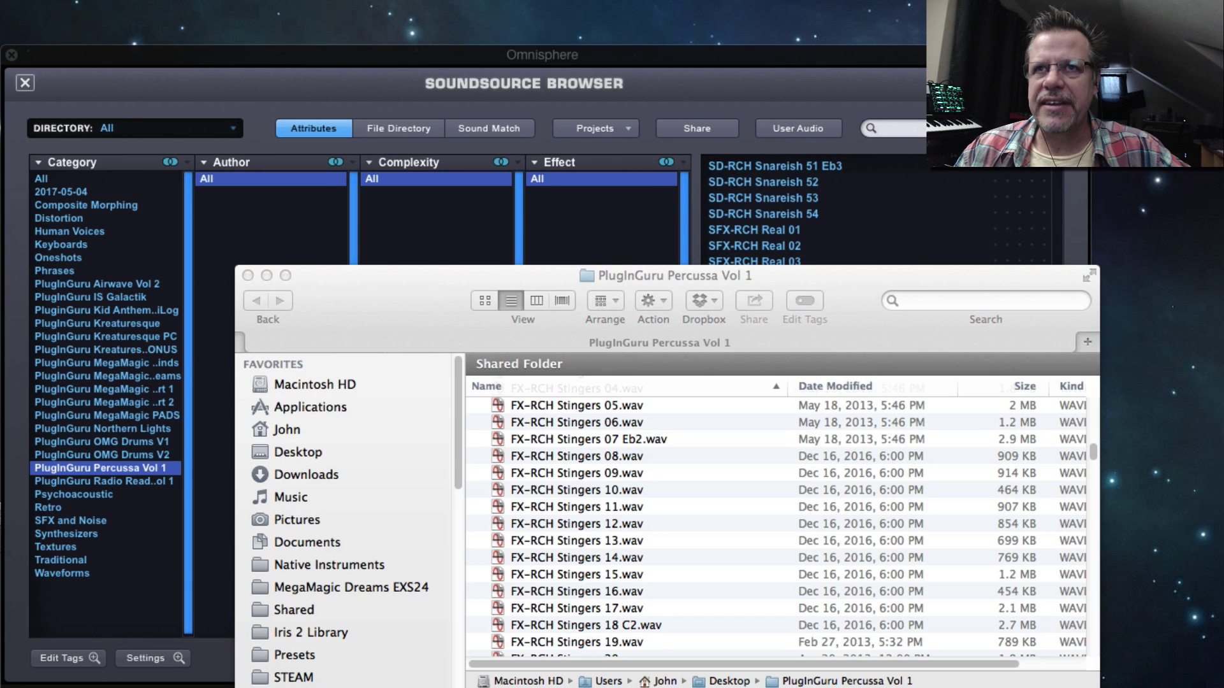
left_click(644, 64)
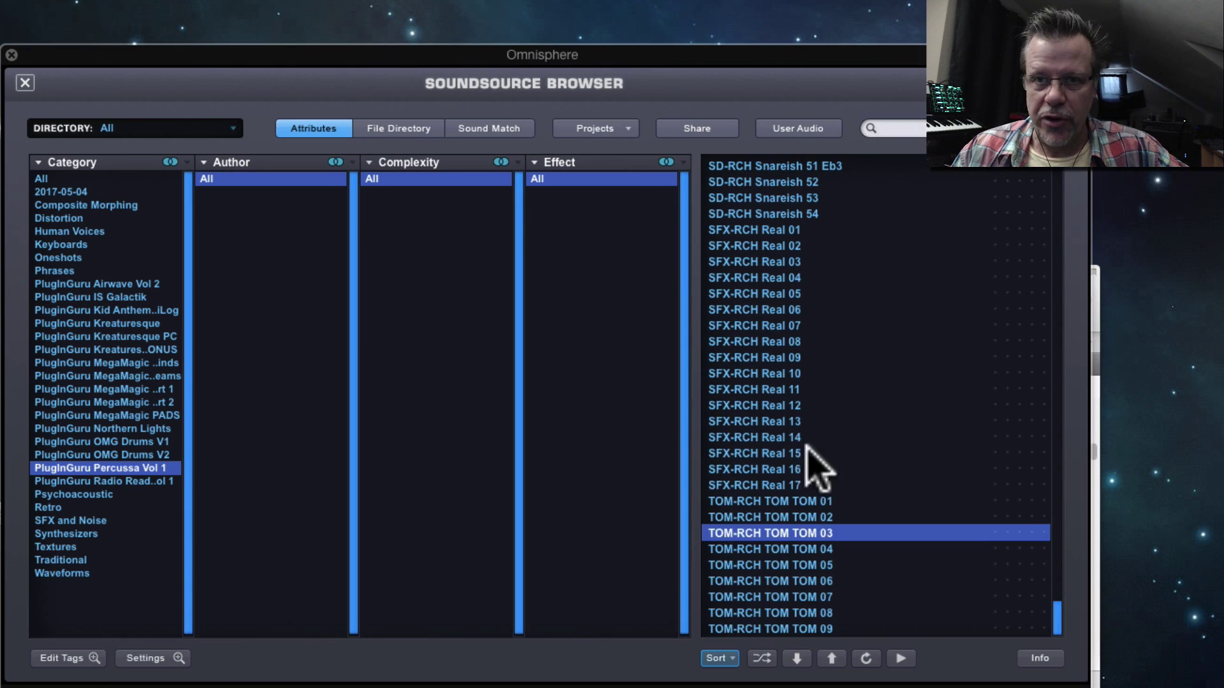
Step: Close the Soundsource Browser and reopen it from the layer A oscillator with the User Audio drop area shown
left_click(25, 82)
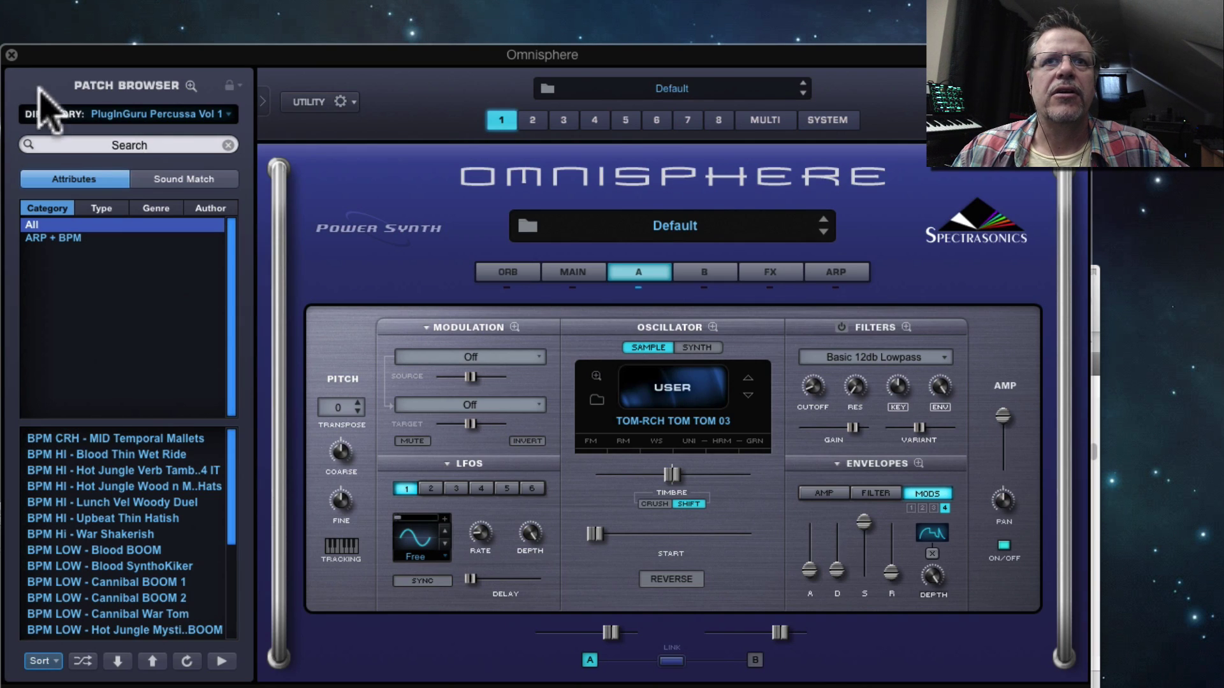
left_click(596, 400)
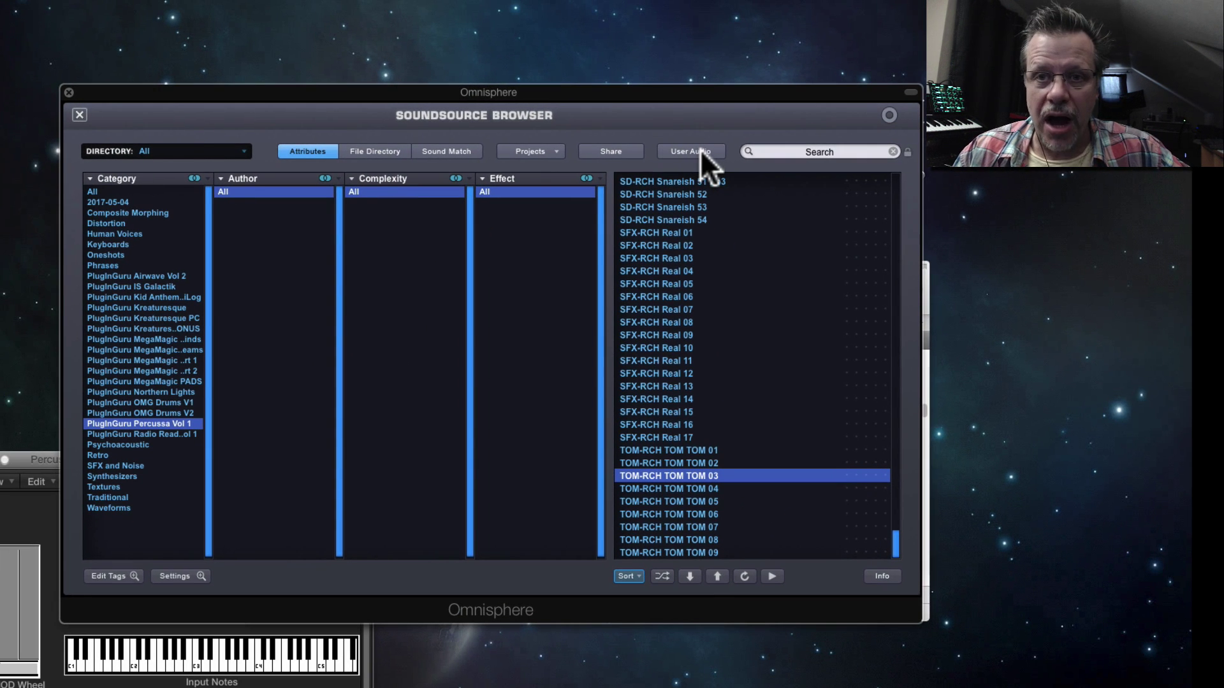
left_click(702, 153)
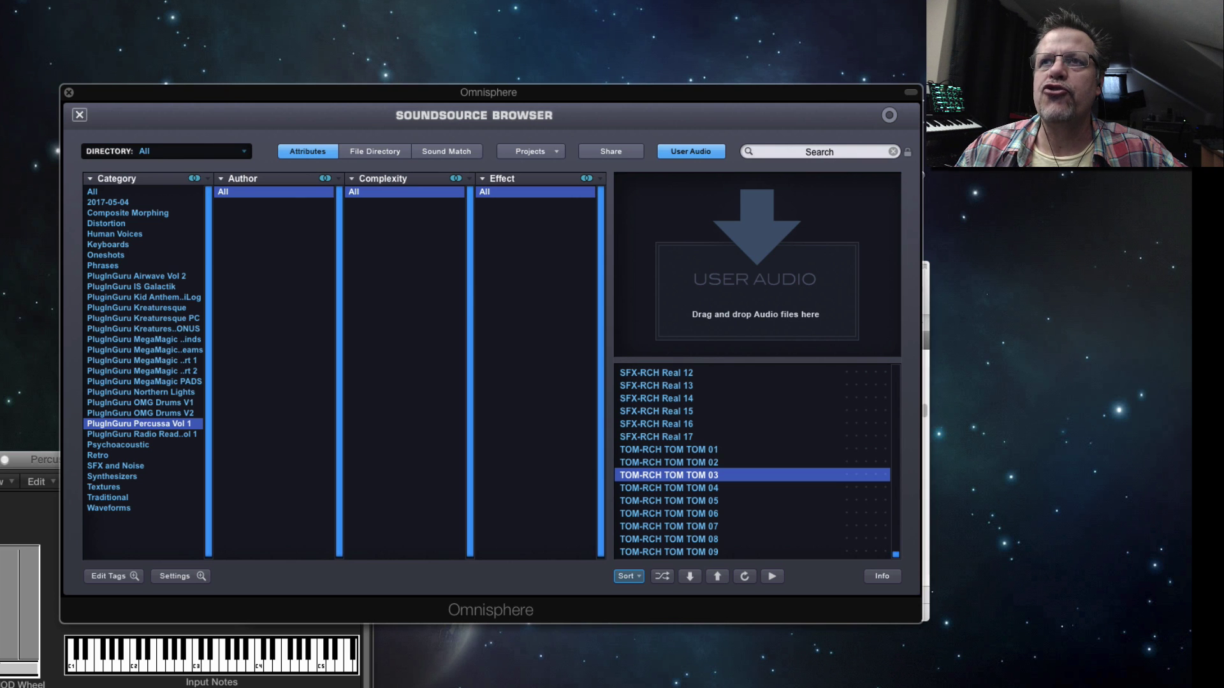
Step: Demonstrate importing the PlugInGuru Percussa Vol 1 desktop folder by bringing it onto the User Audio drop area
left_click_drag(962, 220, 1045, 153)
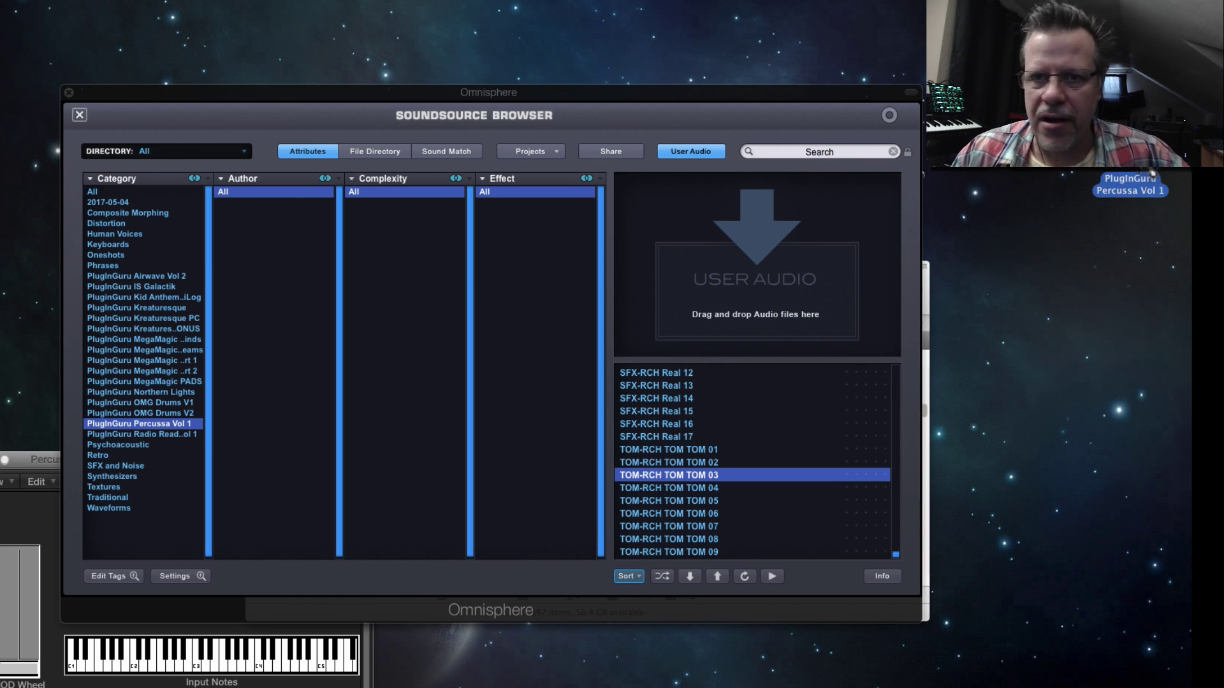
left_click_drag(1152, 172, 773, 258)
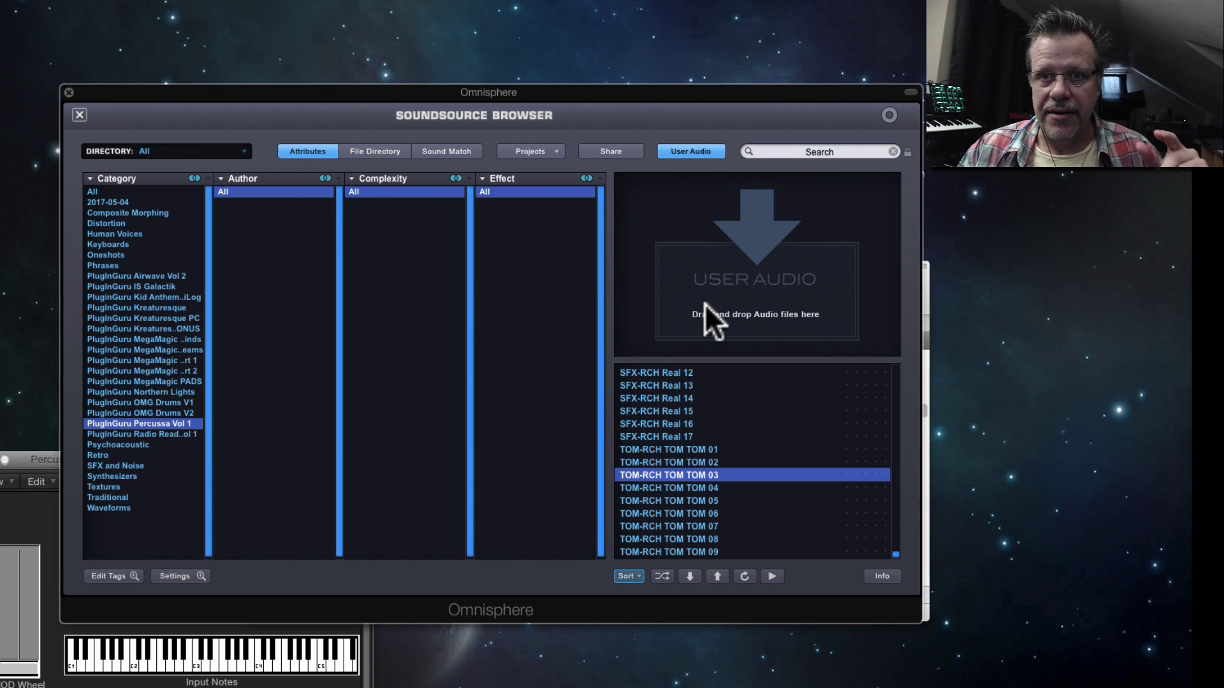
Step: Reopen the Soundsource Browser with the directory kept on All and audition Casey Kick 1 from the 2017-05-04 category
left_click(78, 113)
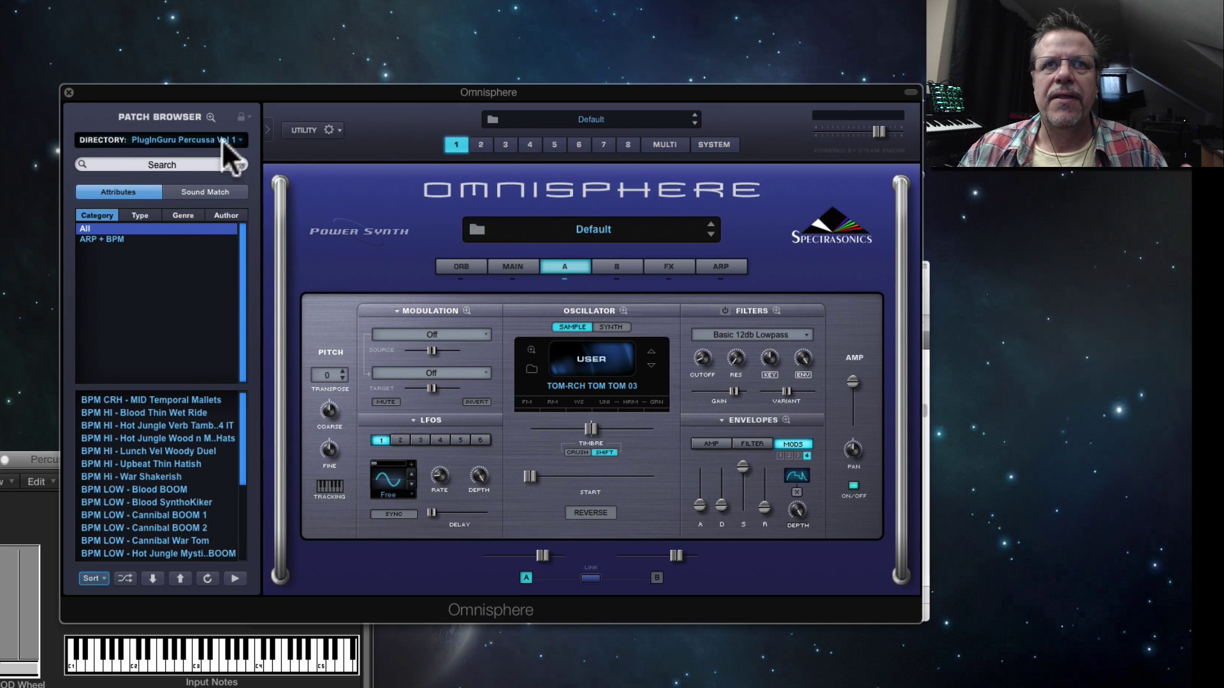
left_click(533, 366)
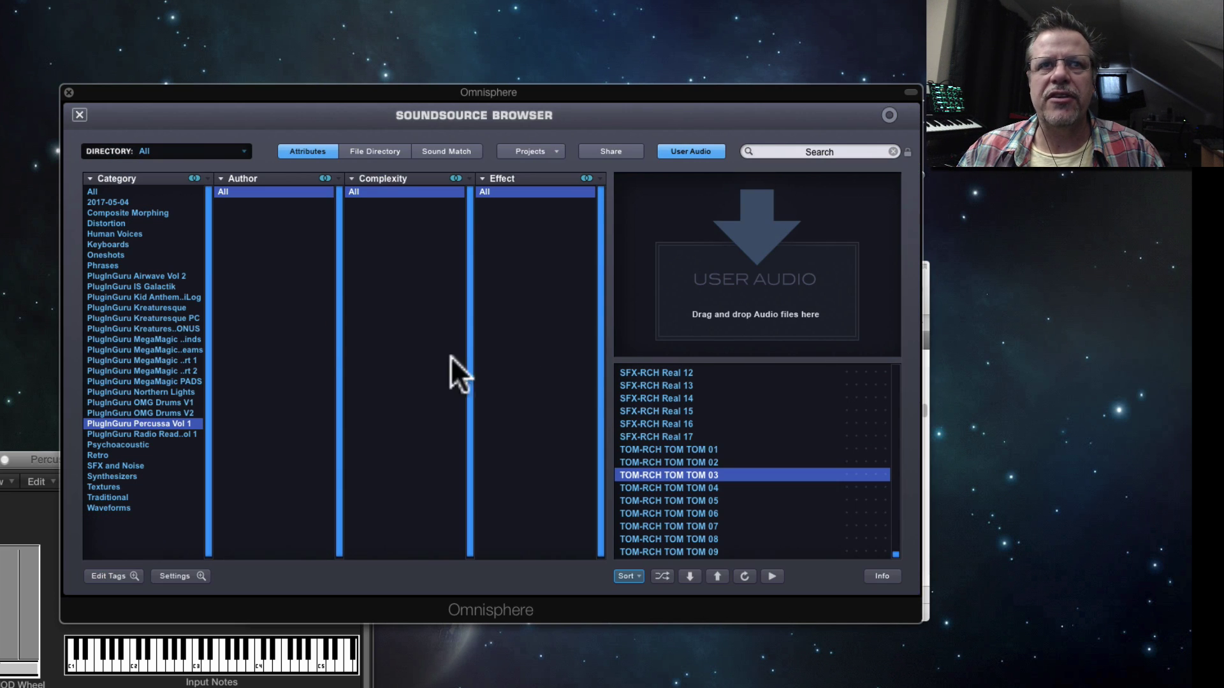
left_click(156, 155)
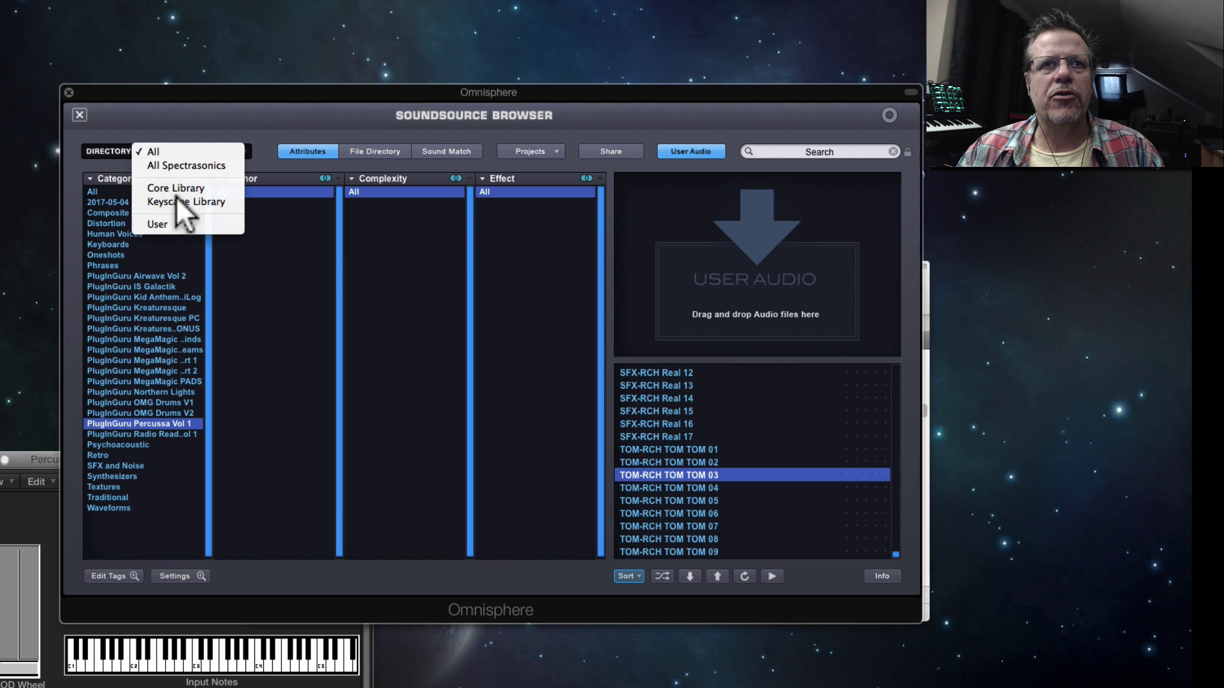
left_click(191, 152)
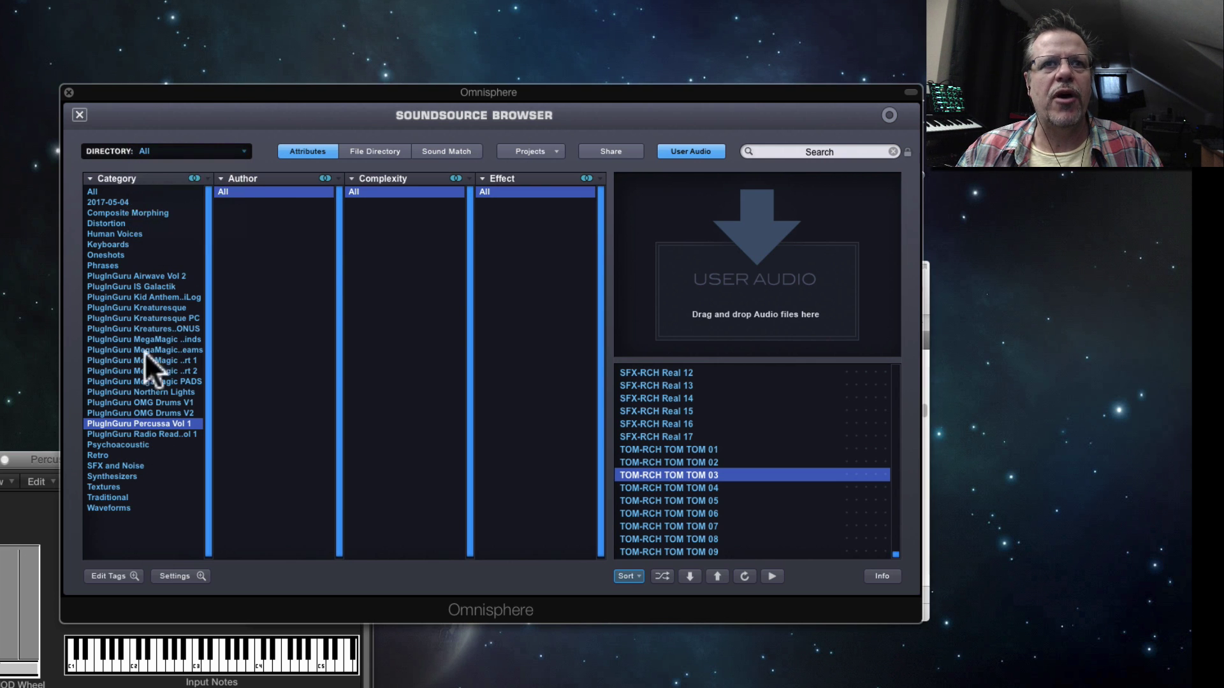
left_click(117, 203)
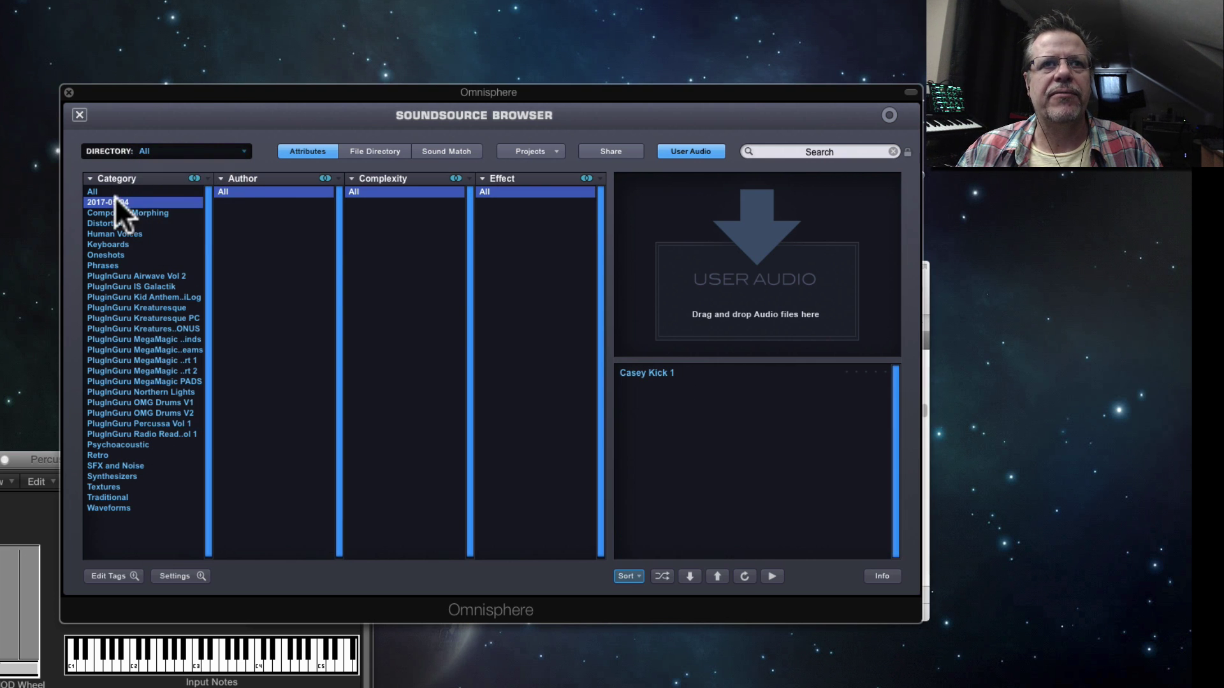
left_click(667, 371)
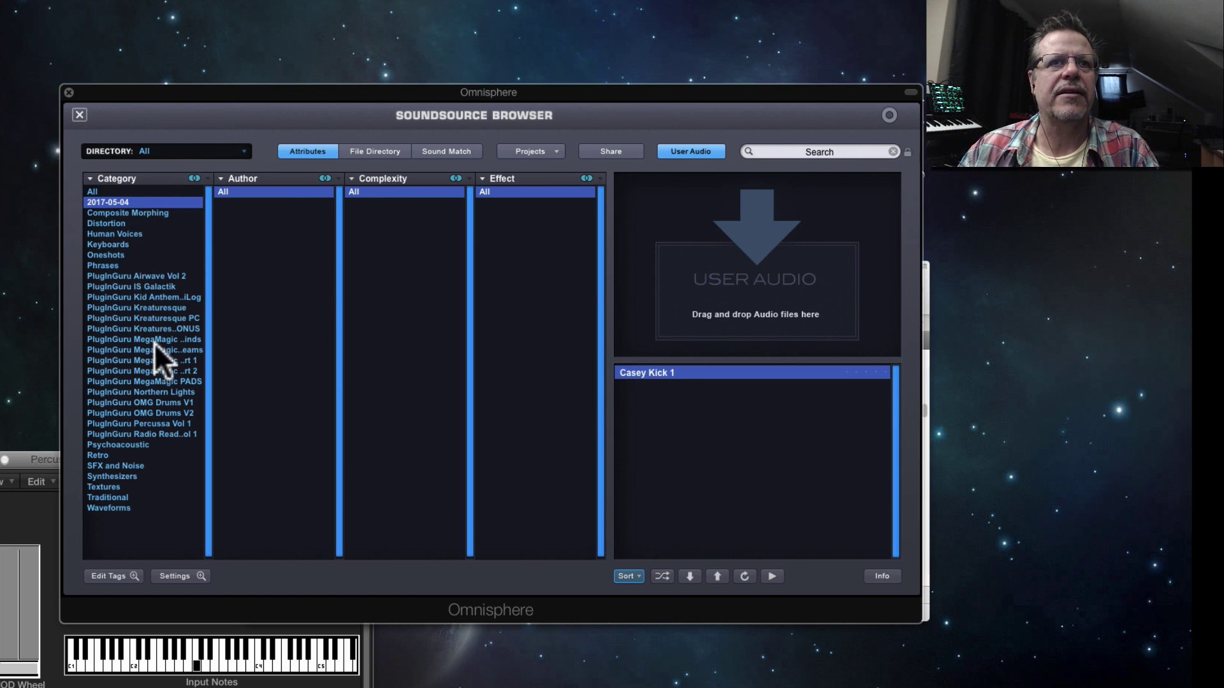
Step: Return to the PlugInGuru Percussa Vol 1 category and audition several BD-RCH Boomer samples, including Boomer 10
left_click(157, 425)
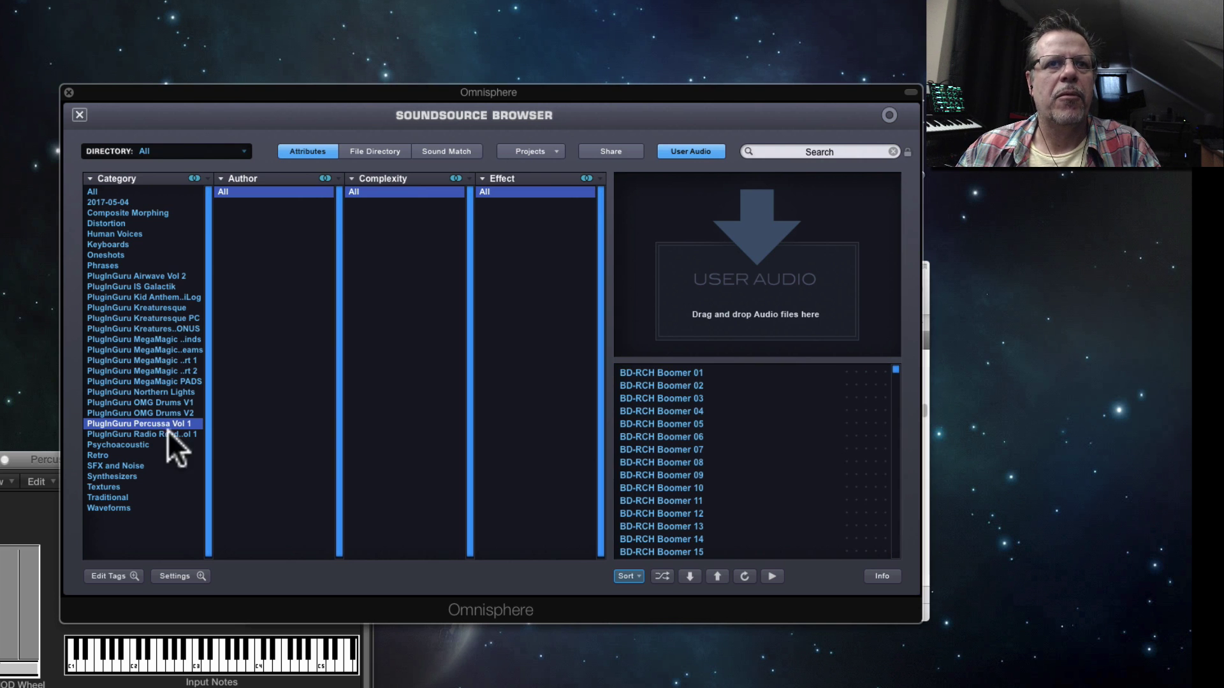
left_click(681, 446)
scroll(692, 440, "down", 4)
left_click(696, 436)
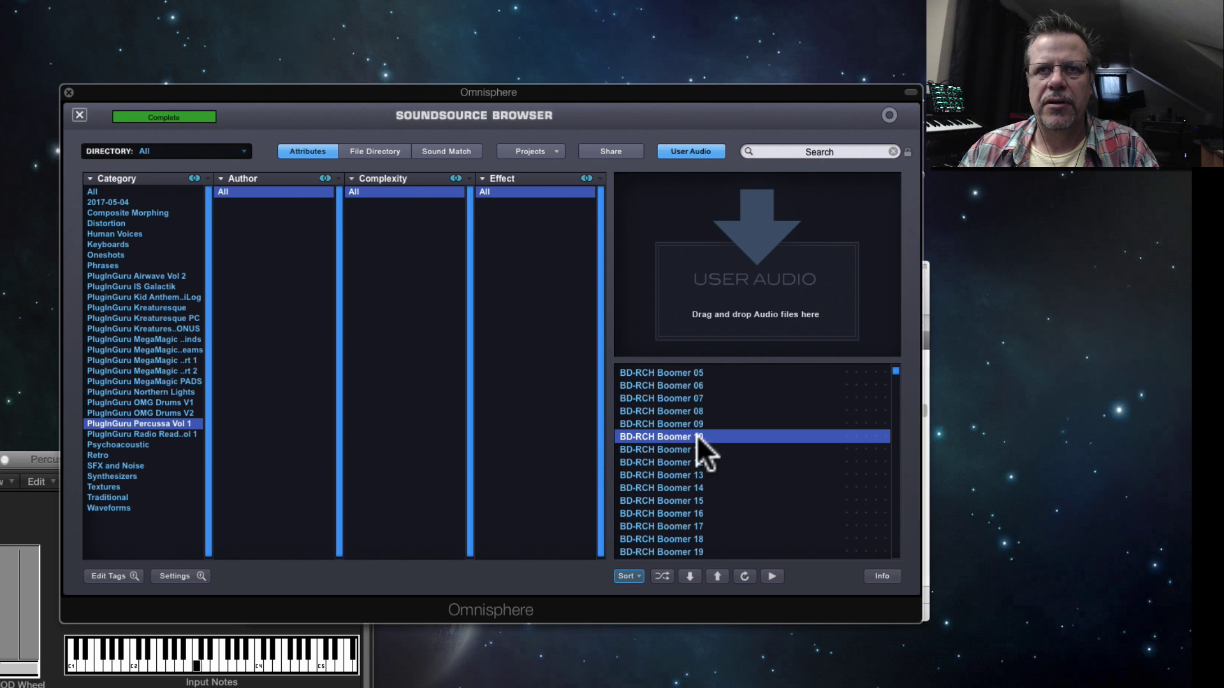
scroll(677, 472, "down", 4)
left_click(665, 460)
Step: Load FX-RCH Stingers 03 Gb3 as the layer A soundsource, then close and reopen the Soundsource Browser
scroll(667, 439, "down", 10)
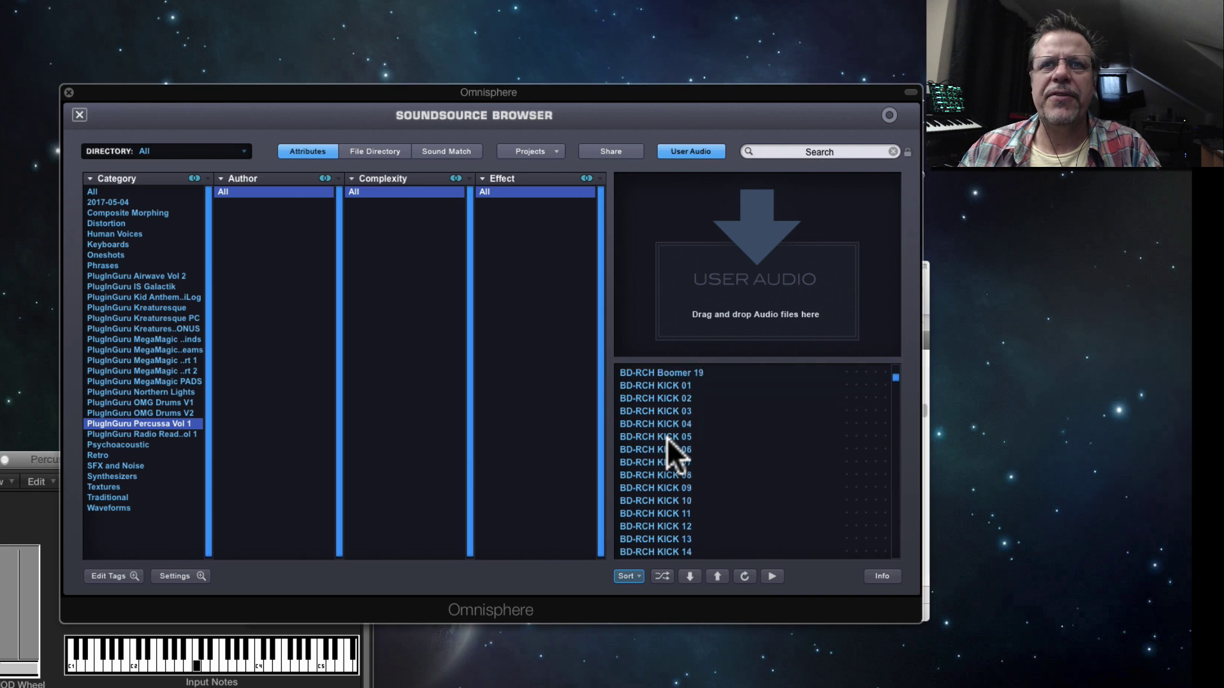
scroll(666, 437, "down", 20)
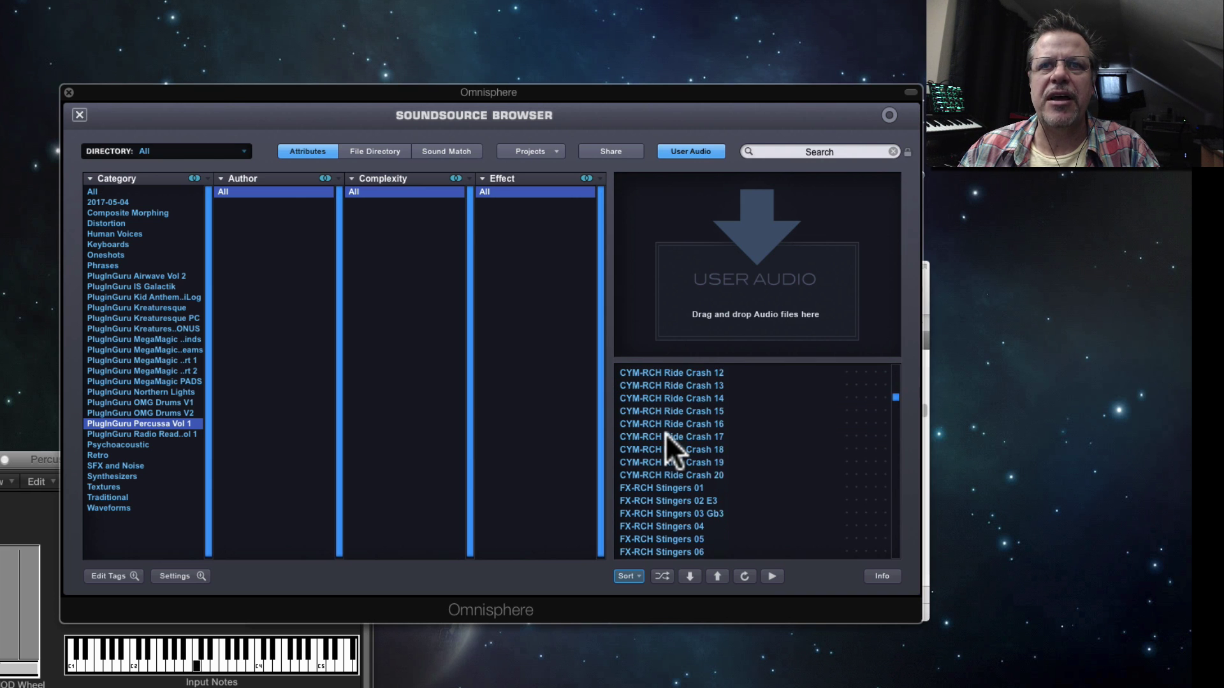
scroll(666, 433, "down", 6)
left_click(665, 436)
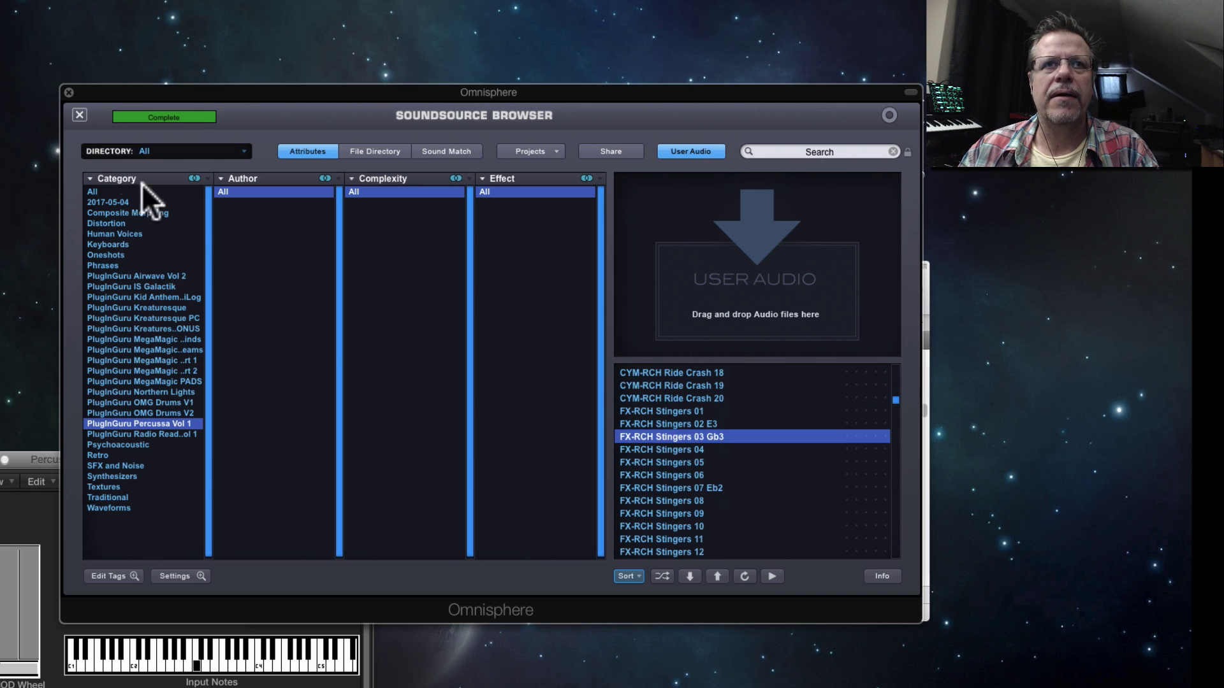
left_click(81, 114)
left_click(539, 362)
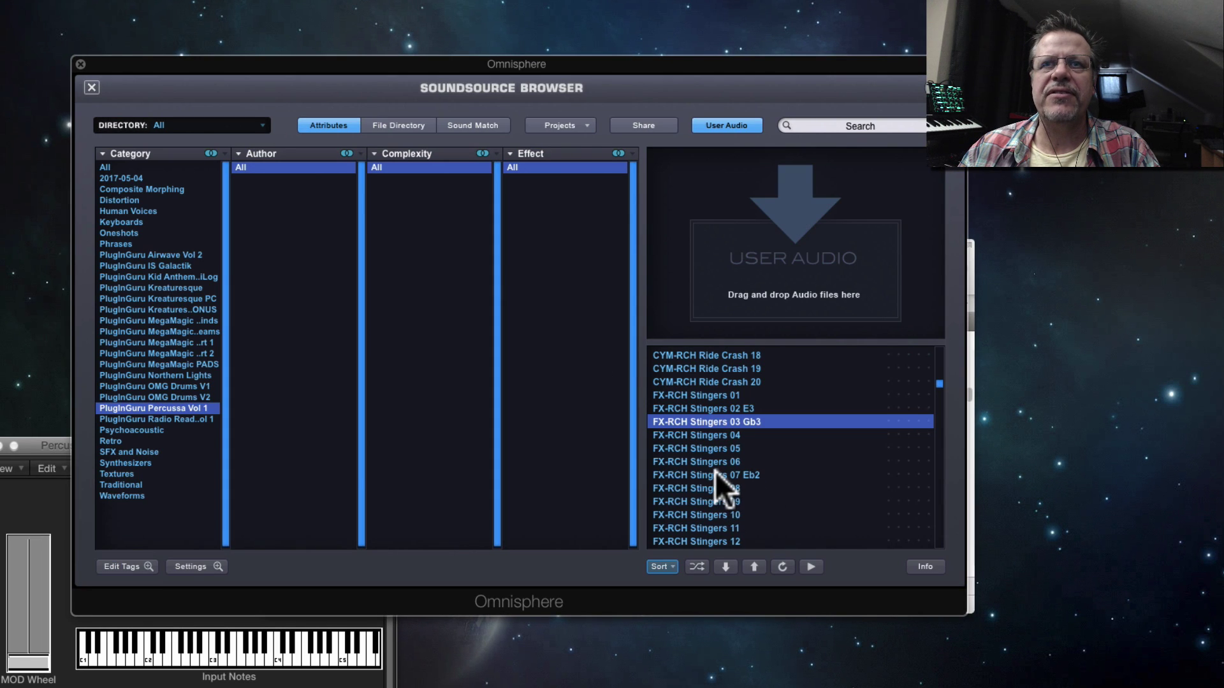
Step: Audition FX-RCH Stingers 07 Eb2 and 18 C2, keep 18 C2 loaded, and close the Soundsource Browser
left_click(715, 475)
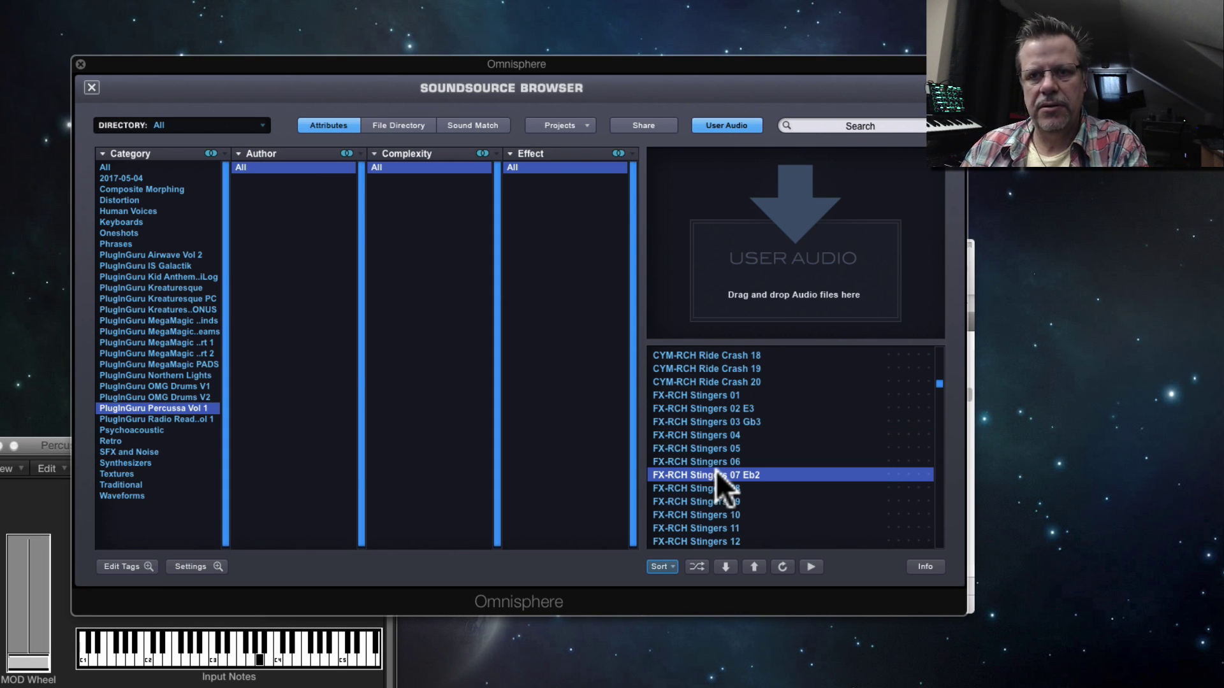
scroll(717, 469, "down", 2)
scroll(716, 470, "down", 3)
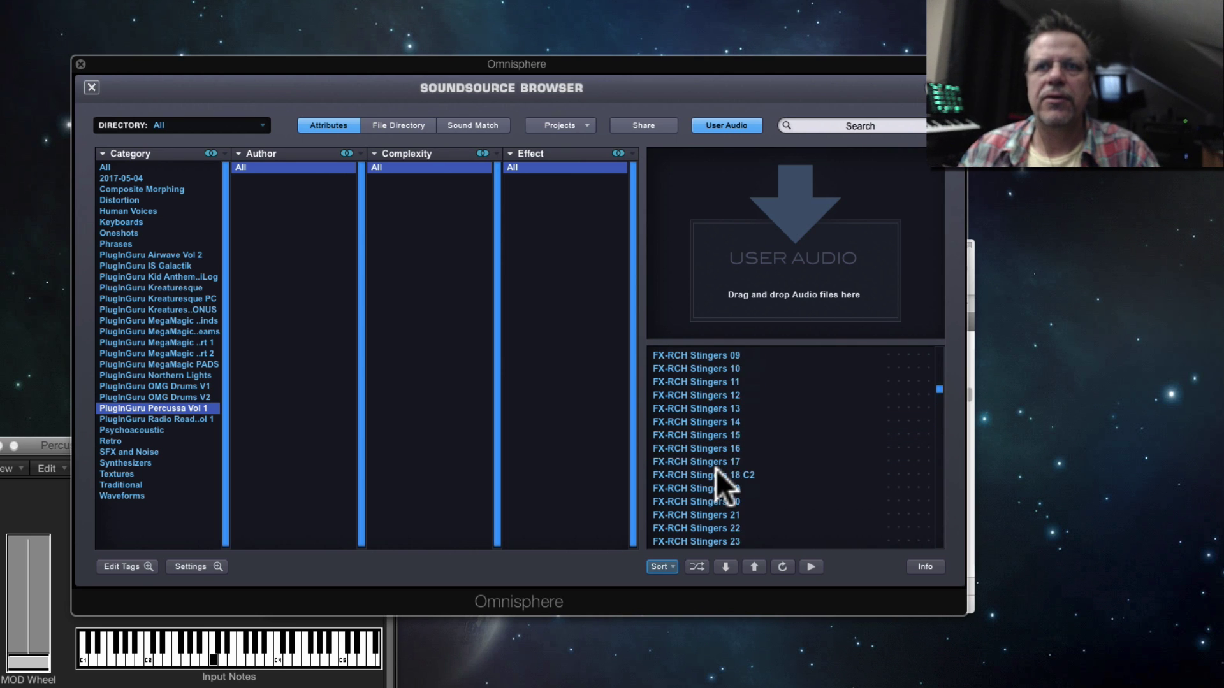
left_click(713, 434)
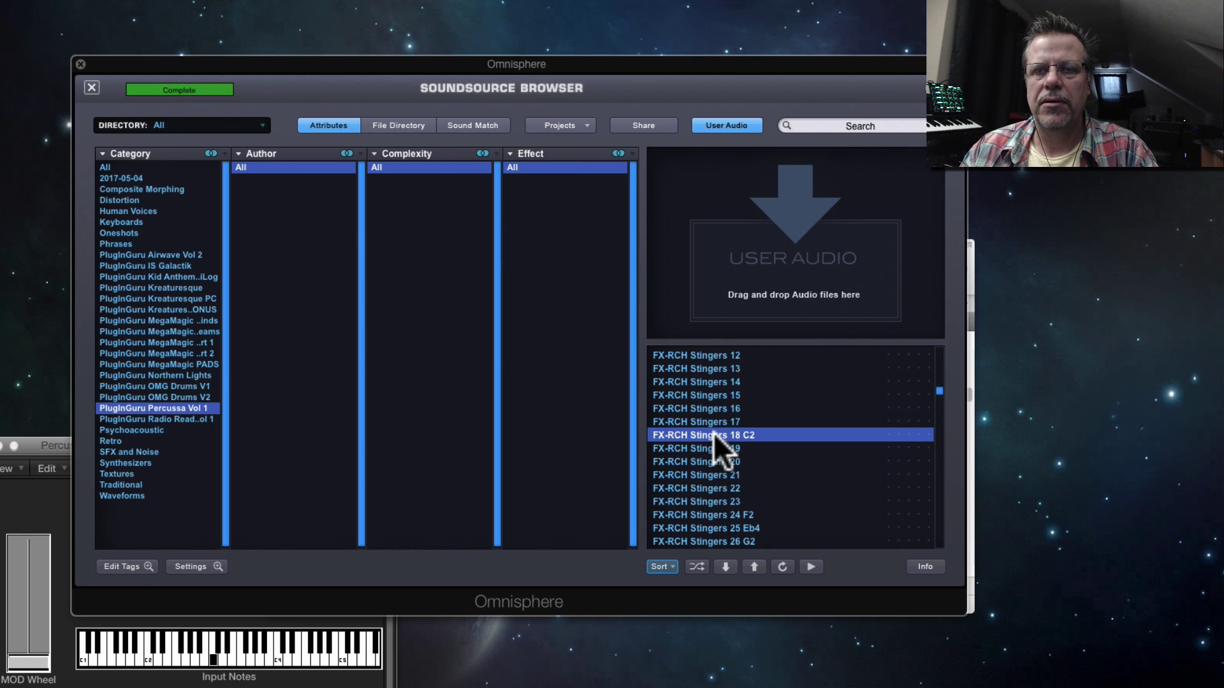
scroll(713, 435, "down", 2)
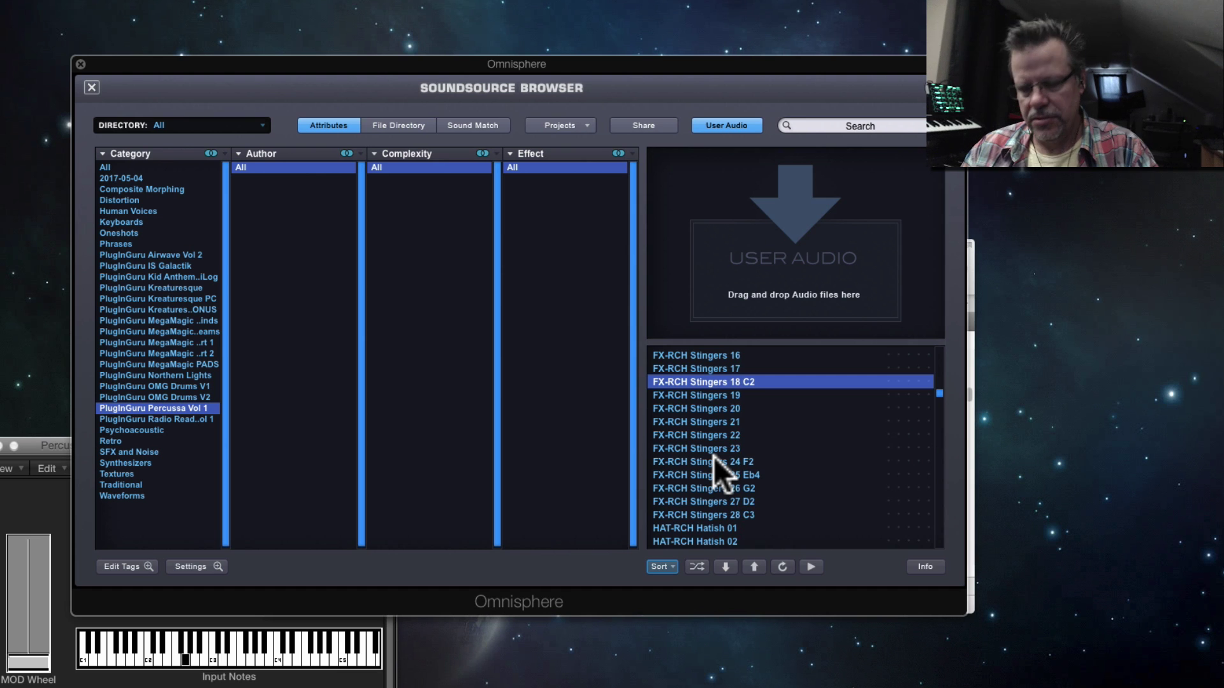
left_click(92, 88)
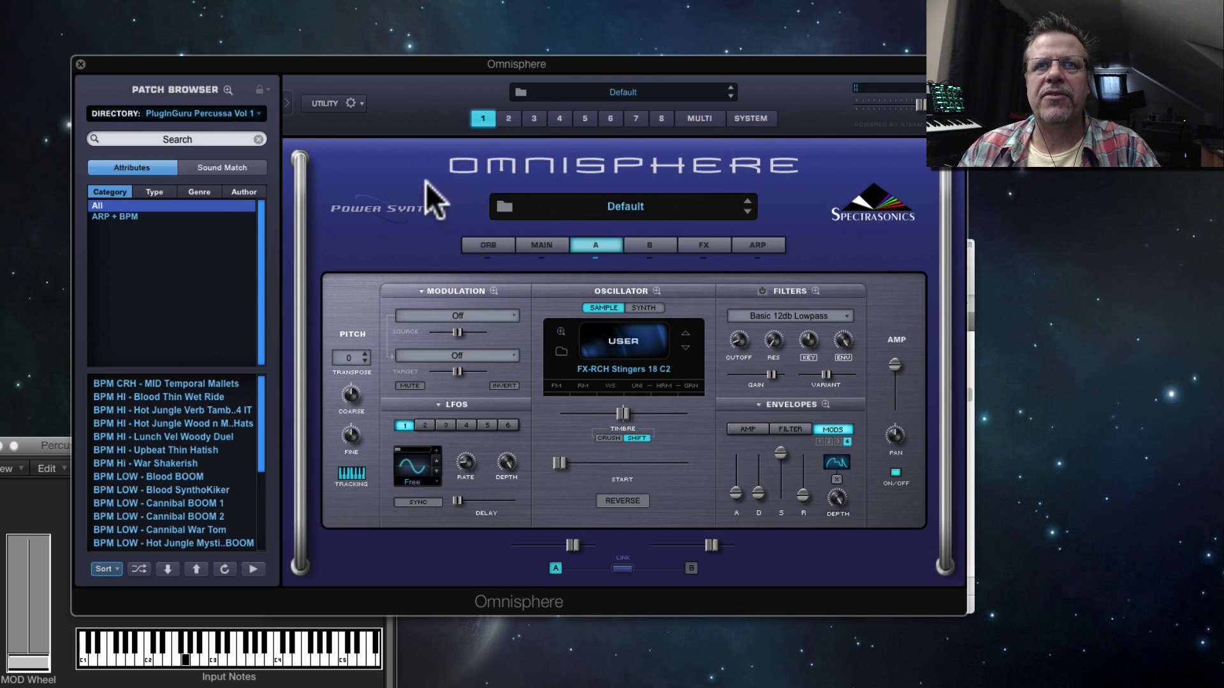
Step: Compare the stinger against the SawSquare Bright synth oscillator on layer B at a reduced level, finishing with layer B switched off
left_click(645, 246)
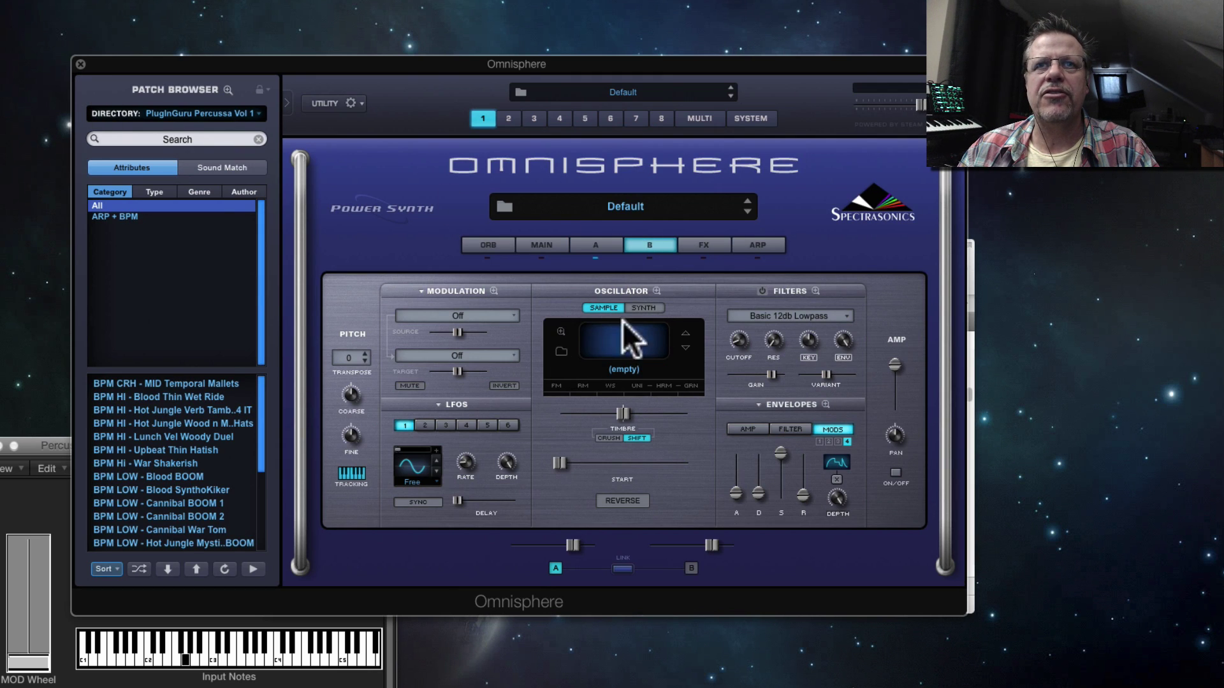
left_click(645, 309)
left_click_drag(708, 545, 700, 543)
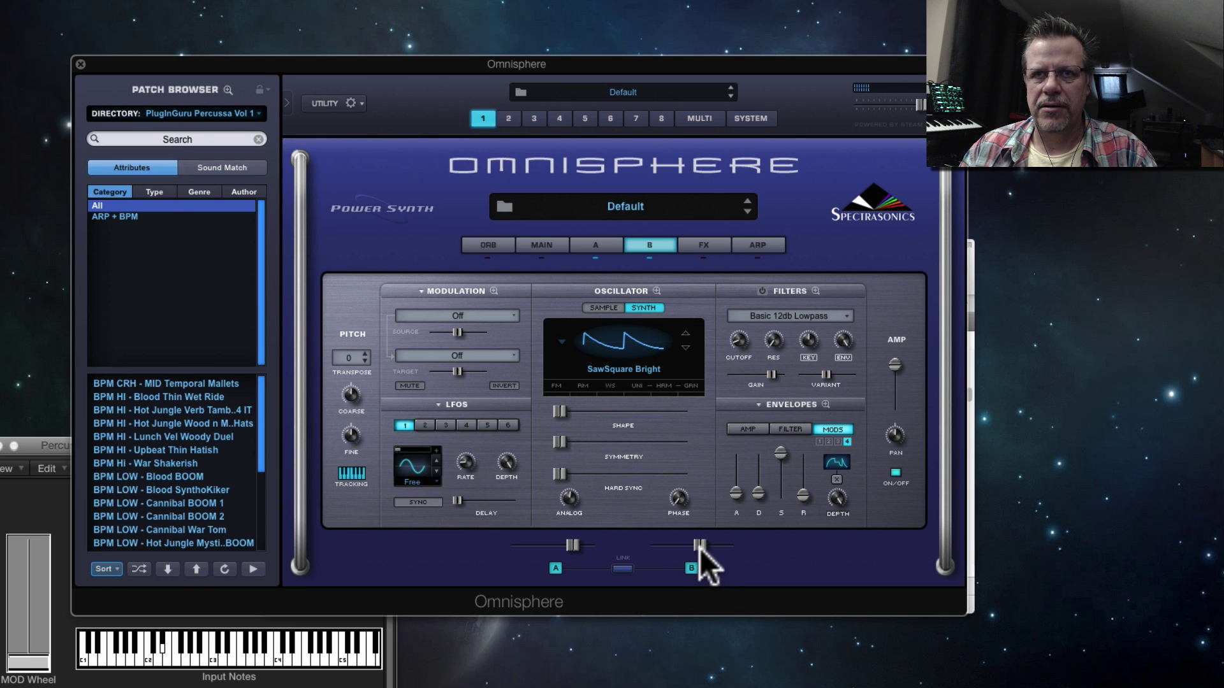
left_click_drag(700, 547, 692, 545)
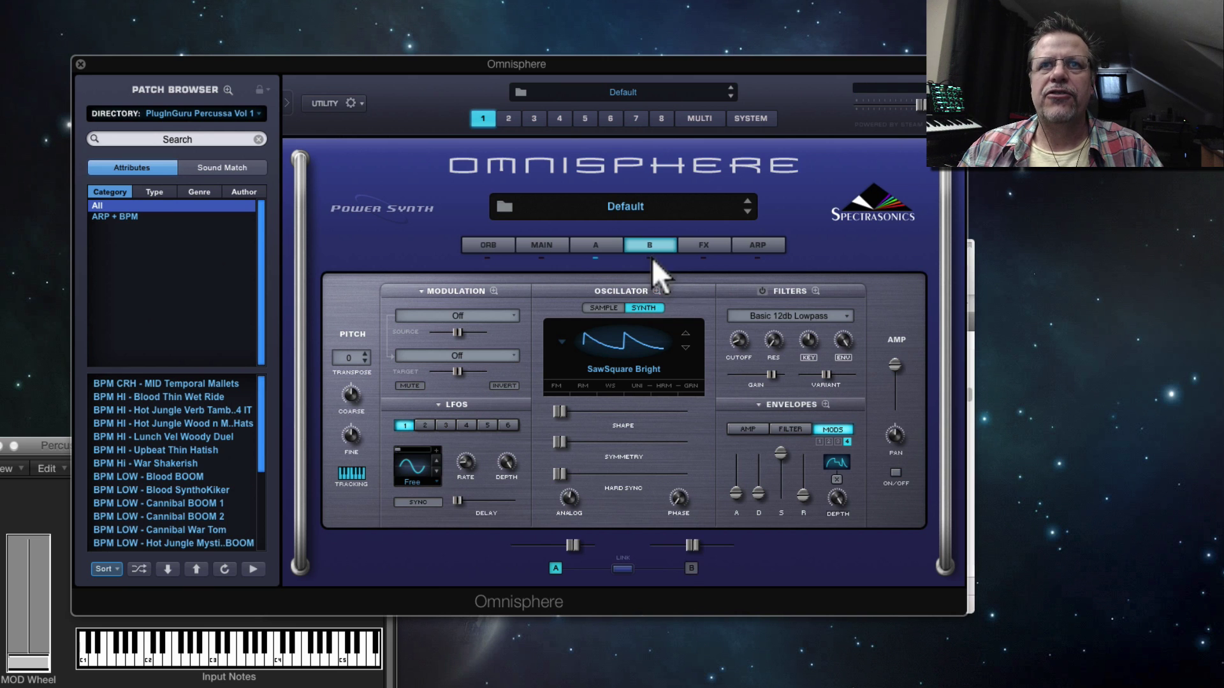
Step: Return to layer A and open its oscillator's Soundsource Browser, closing and reopening it once
left_click(594, 245)
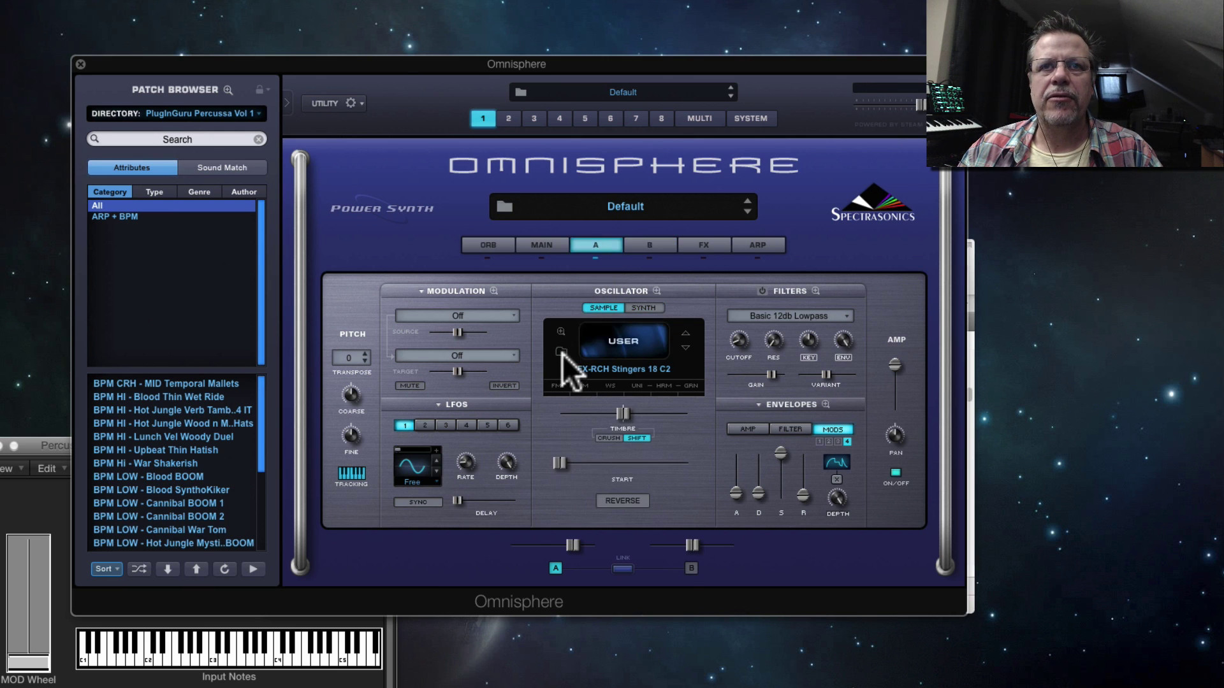
left_click(562, 353)
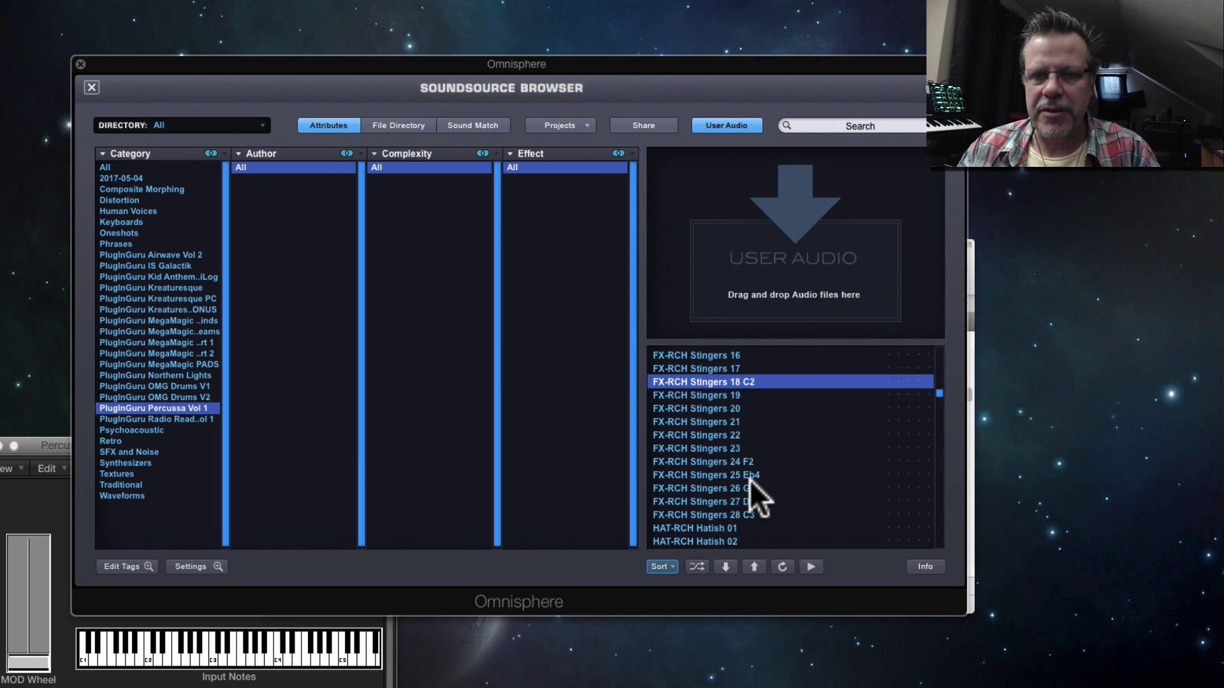
left_click(179, 658)
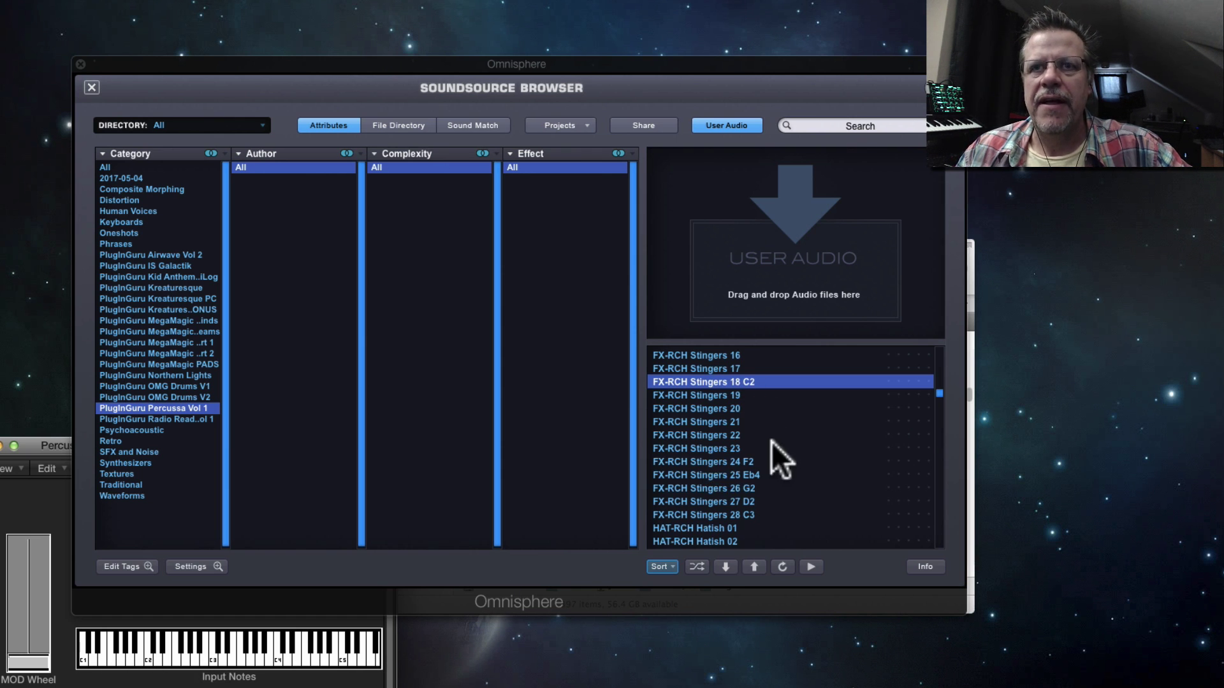
left_click(91, 87)
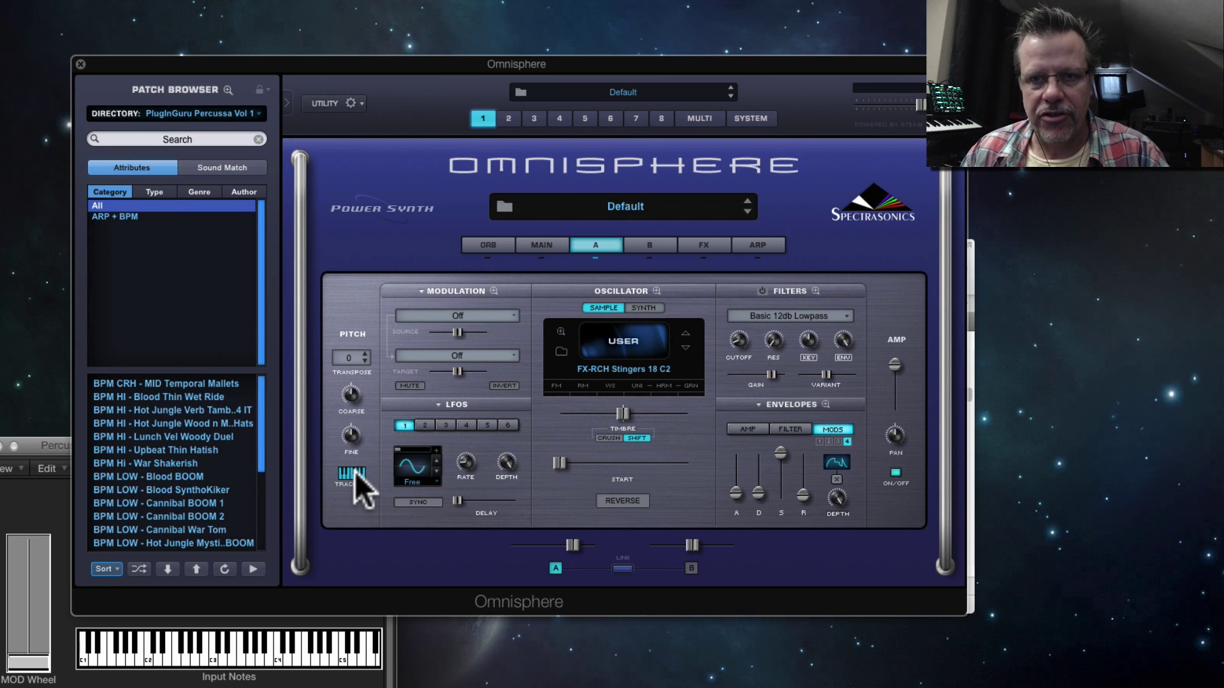
left_click(561, 348)
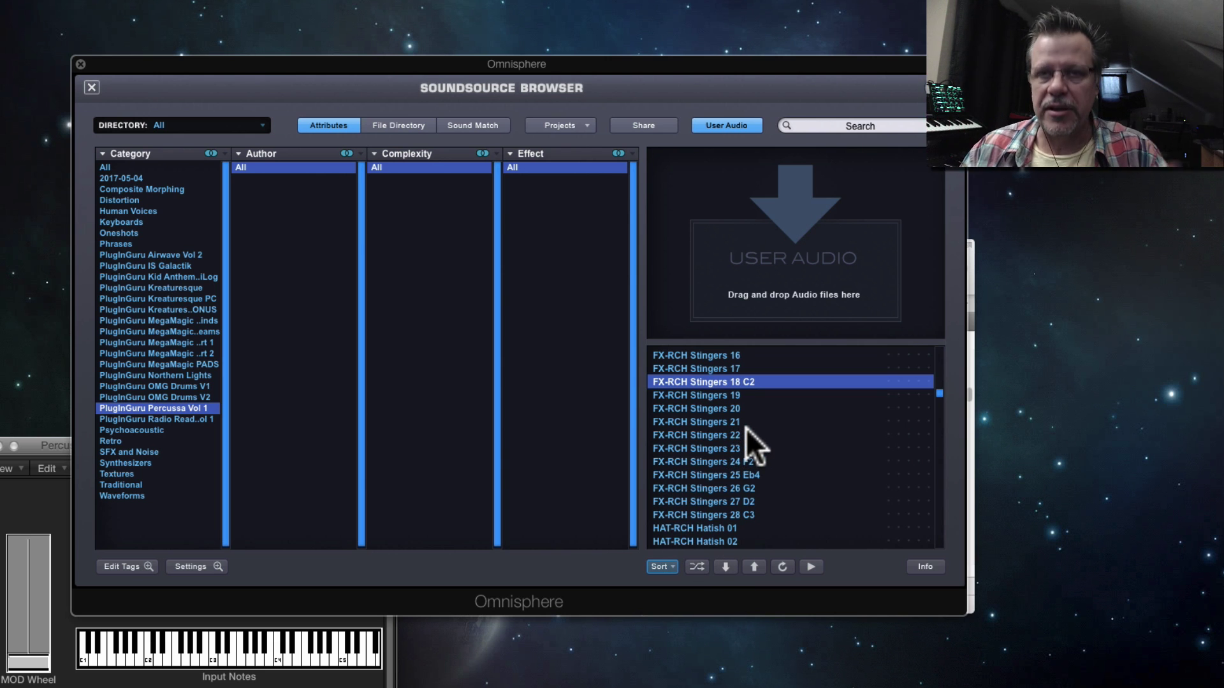
Step: Audition HIT-RCH Melodic 07 TEX and 06 TEX, keep 06 TEX on layer A, and close the Soundsource Browser
scroll(746, 439, "down", 12)
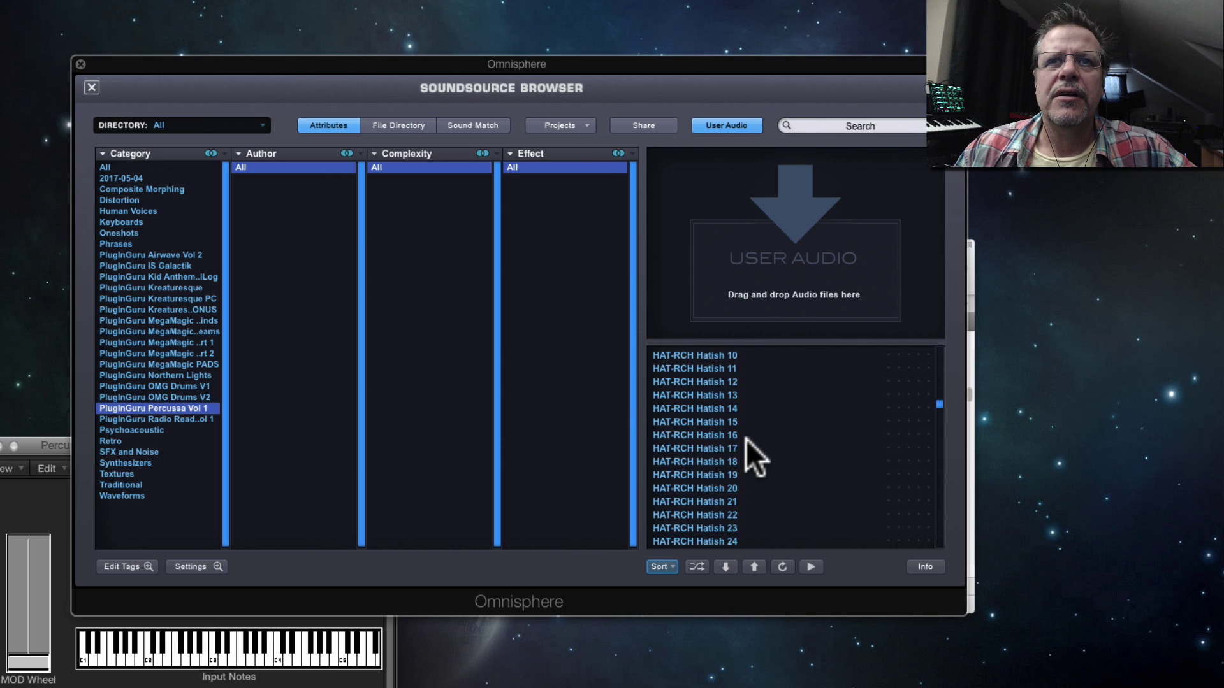
scroll(746, 440, "down", 5)
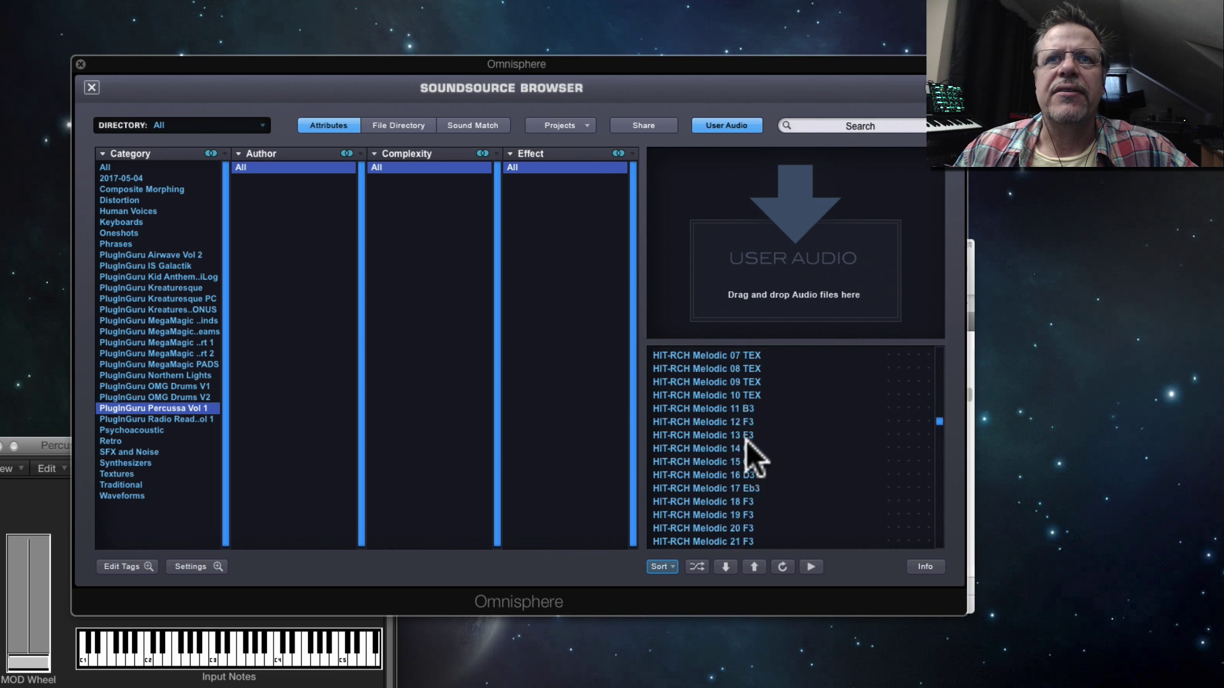
left_click(724, 392)
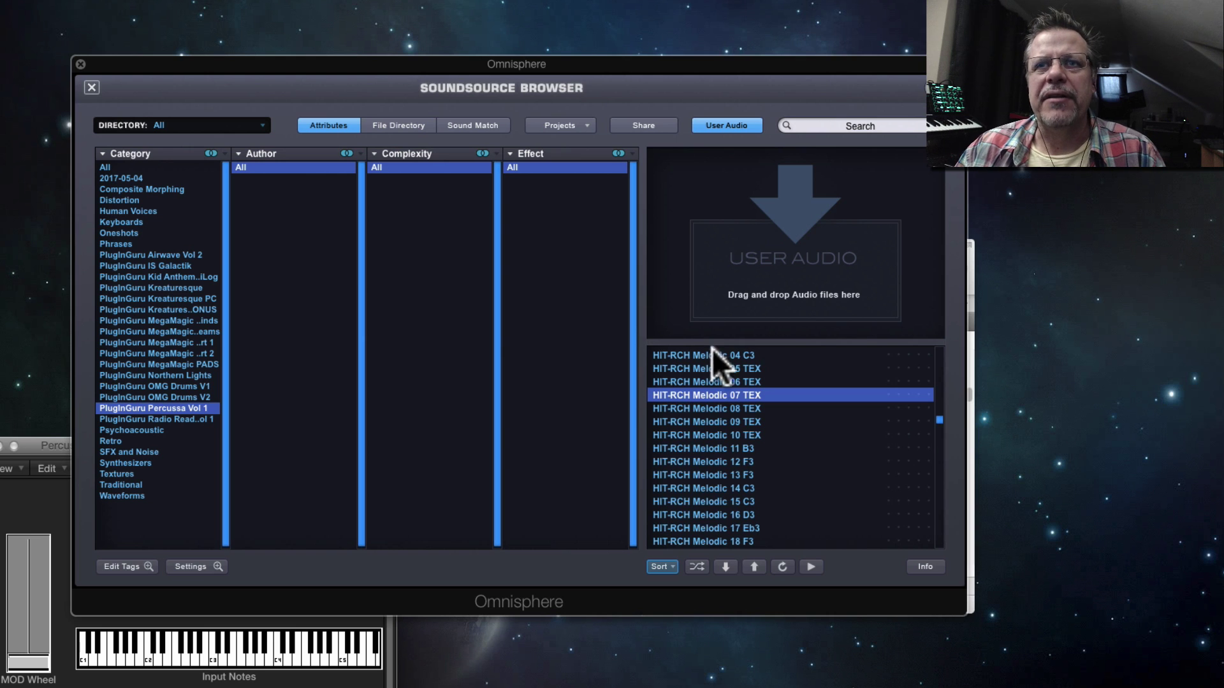
left_click(709, 379)
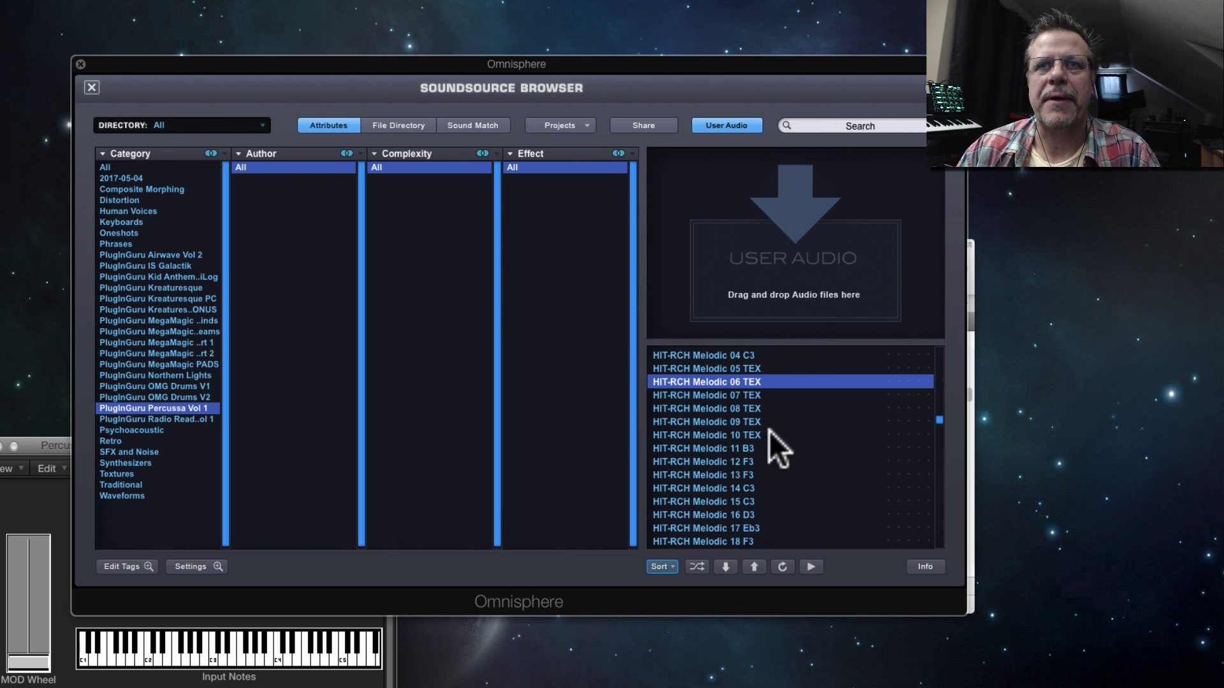
scroll(762, 459, "down", 3)
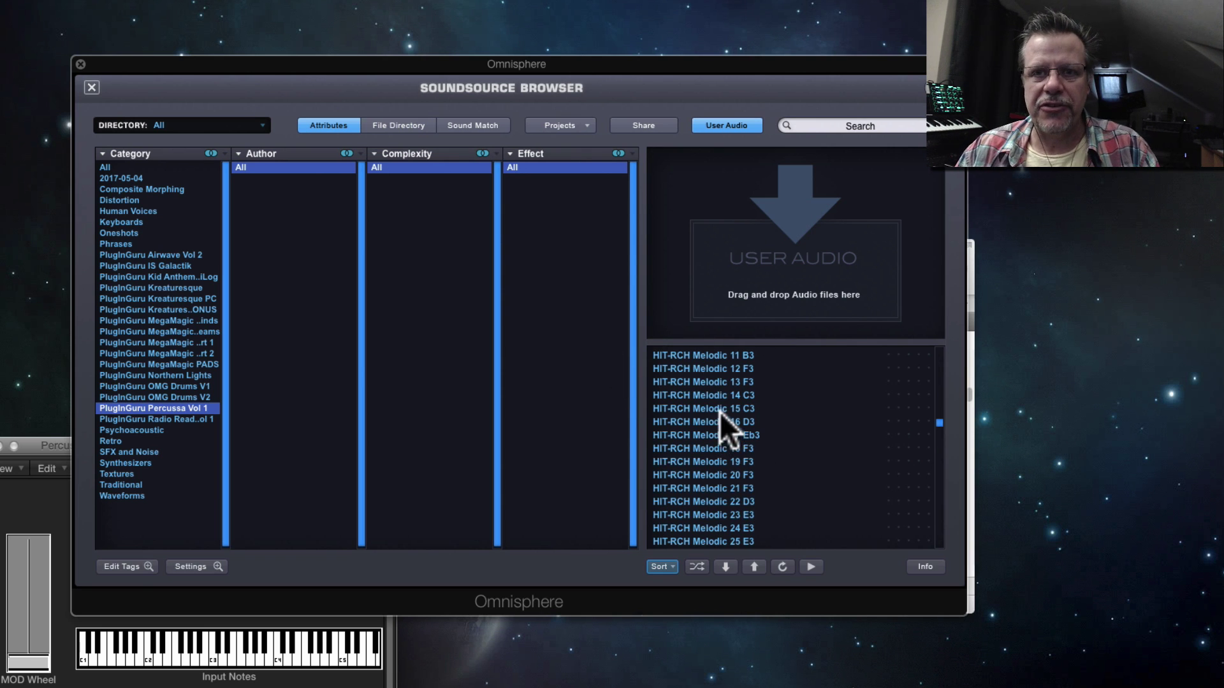
left_click(92, 87)
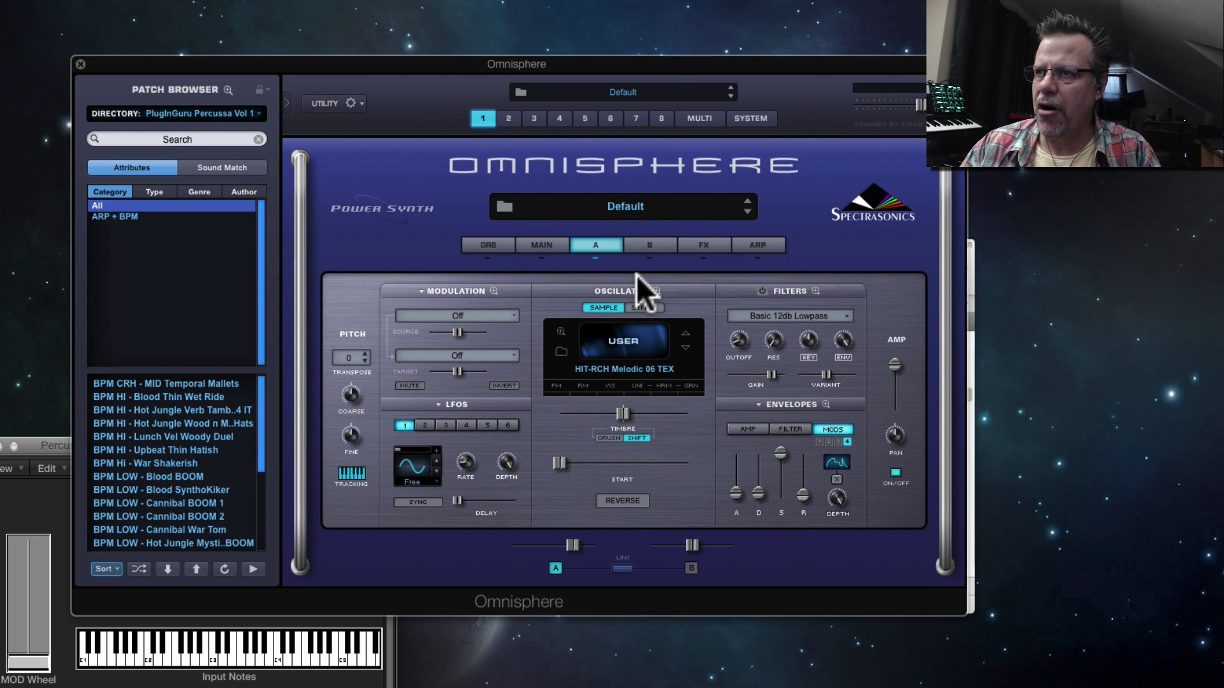
Step: Switch to the multi view and load GRV - Jungle Crazy_108, followed by GRV - Off To War We Go_132
key("super+Tab")
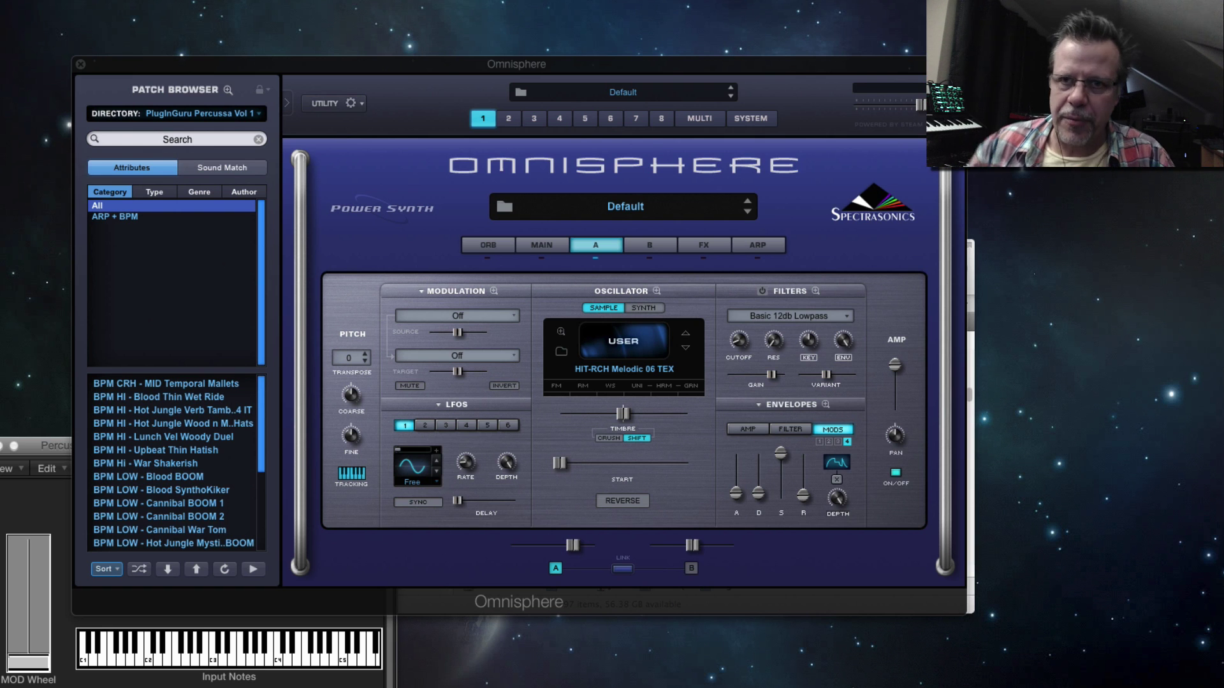
left_click(699, 118)
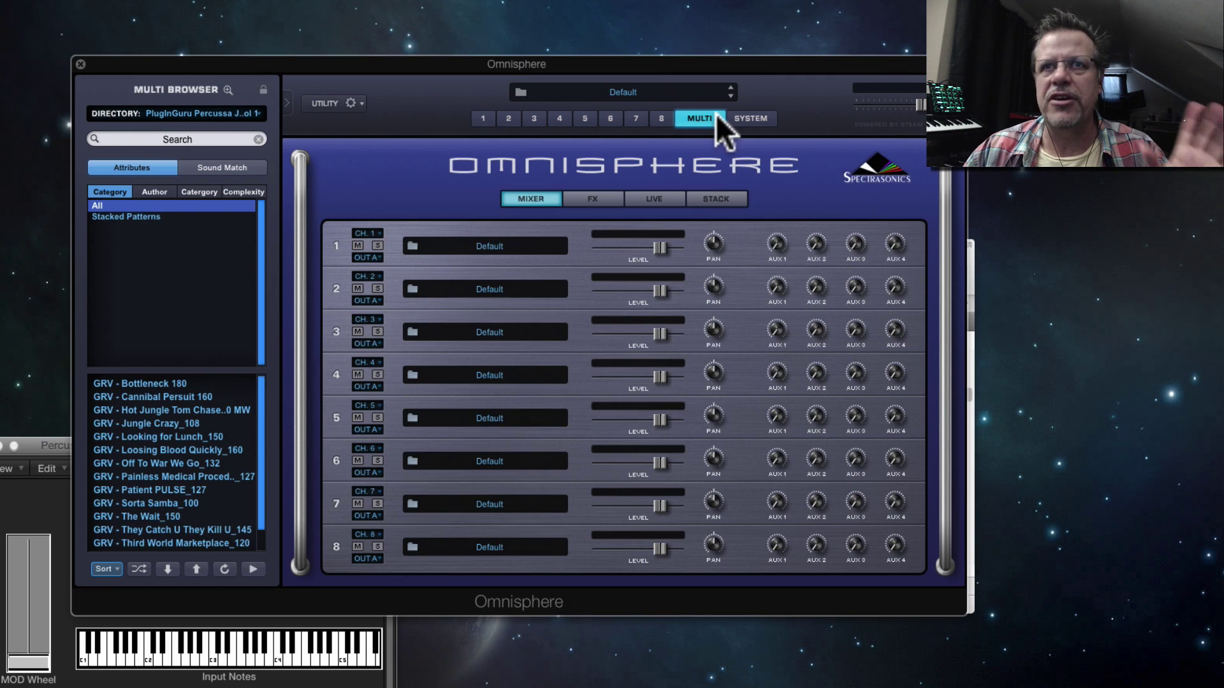
left_click(162, 422)
left_click(639, 202)
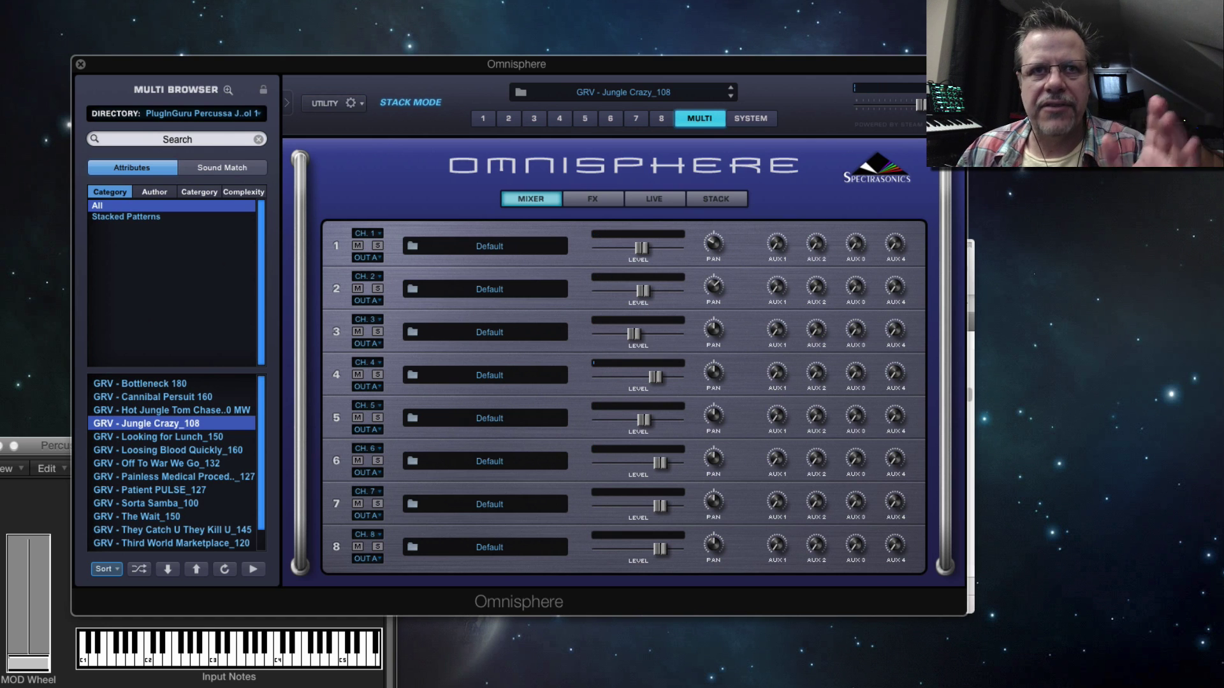
left_click(177, 462)
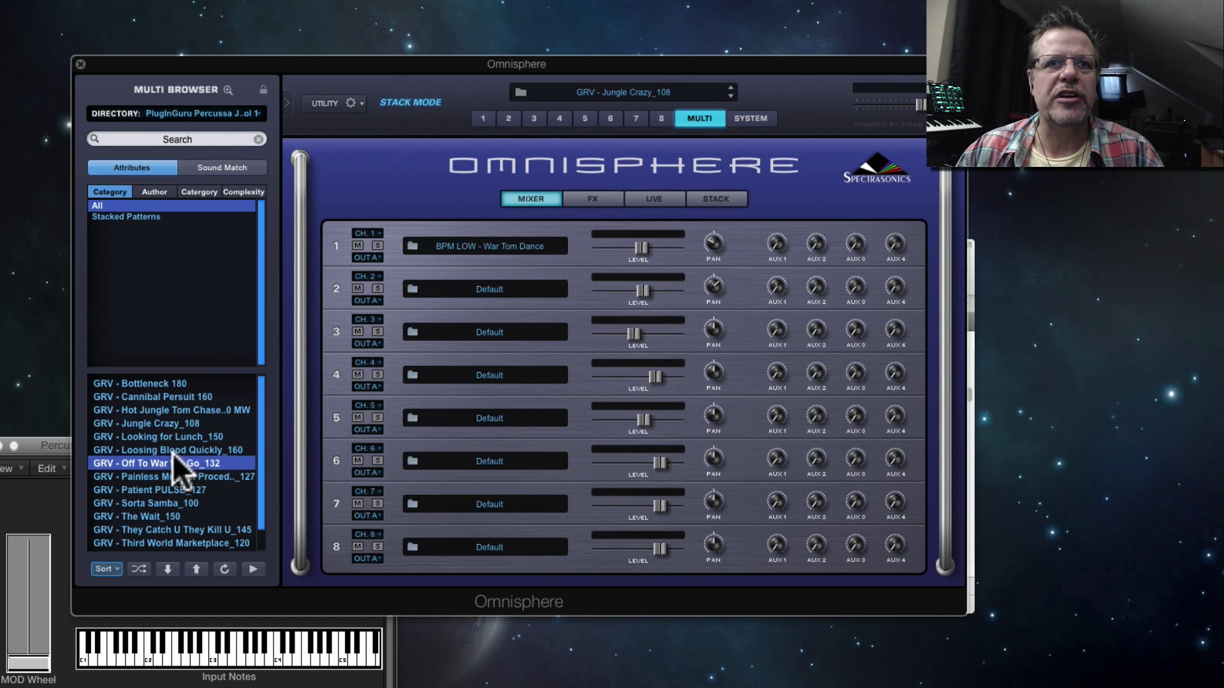
Step: Load the GRV - Loosing Blood Quickly_160 multi and view the patches of parts 1, 2 and 3
left_click(199, 450)
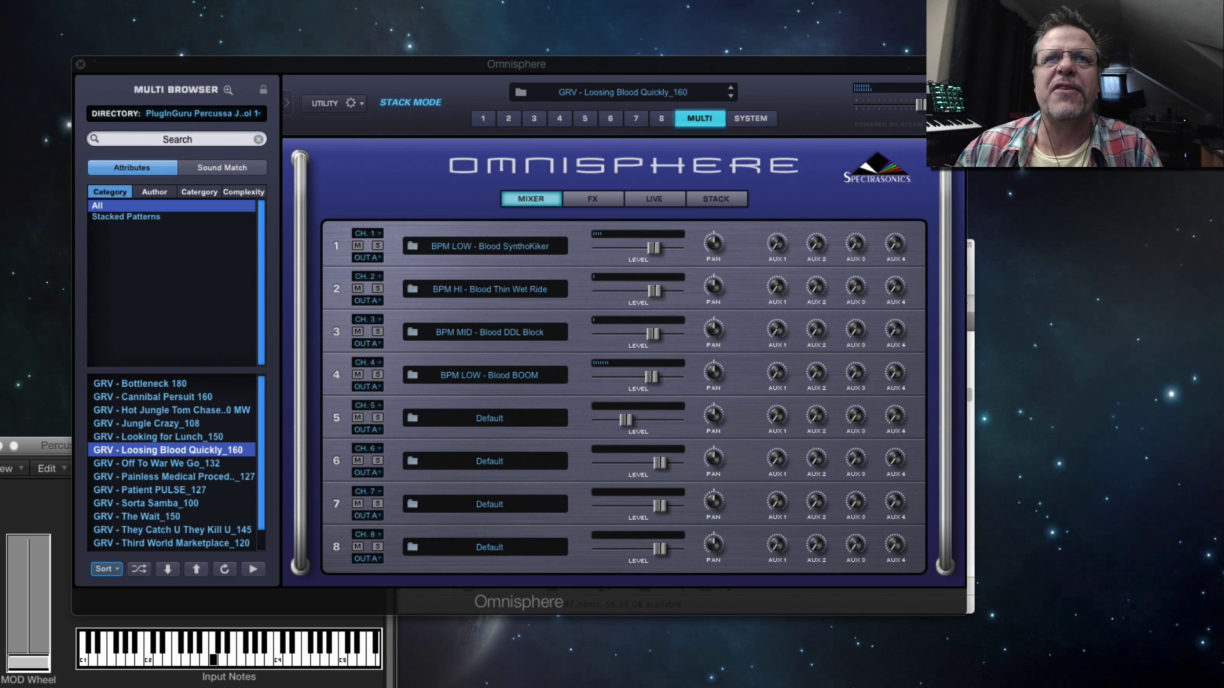
left_click(483, 118)
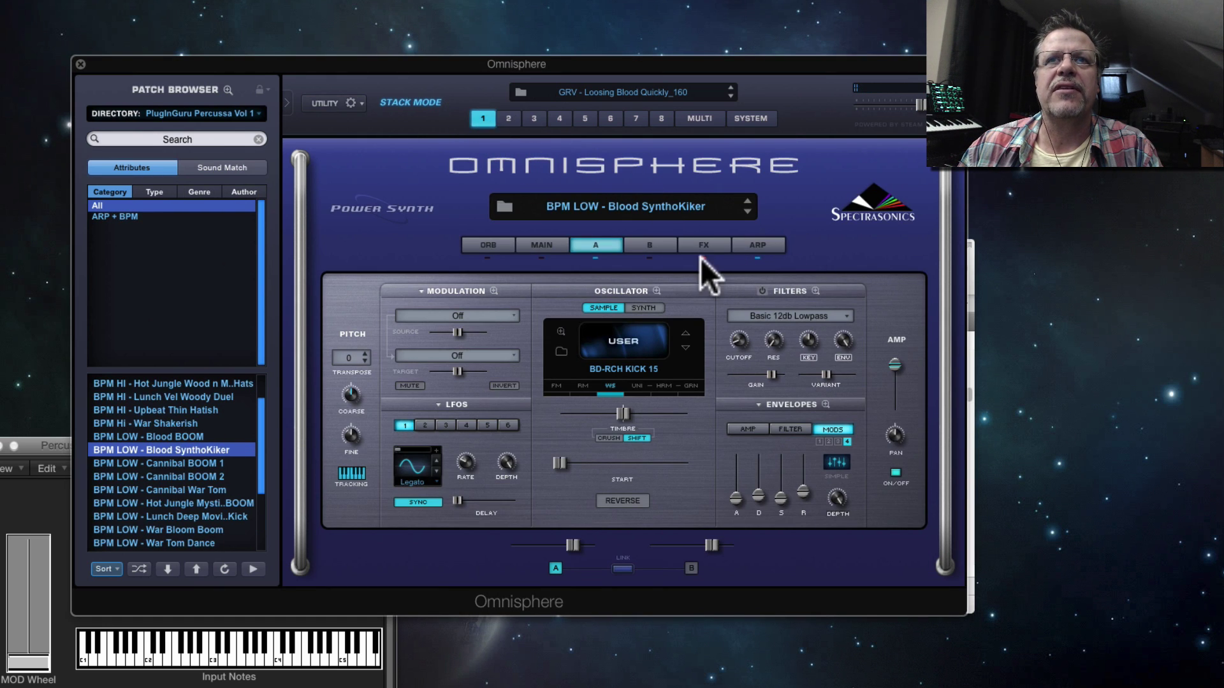
left_click(509, 119)
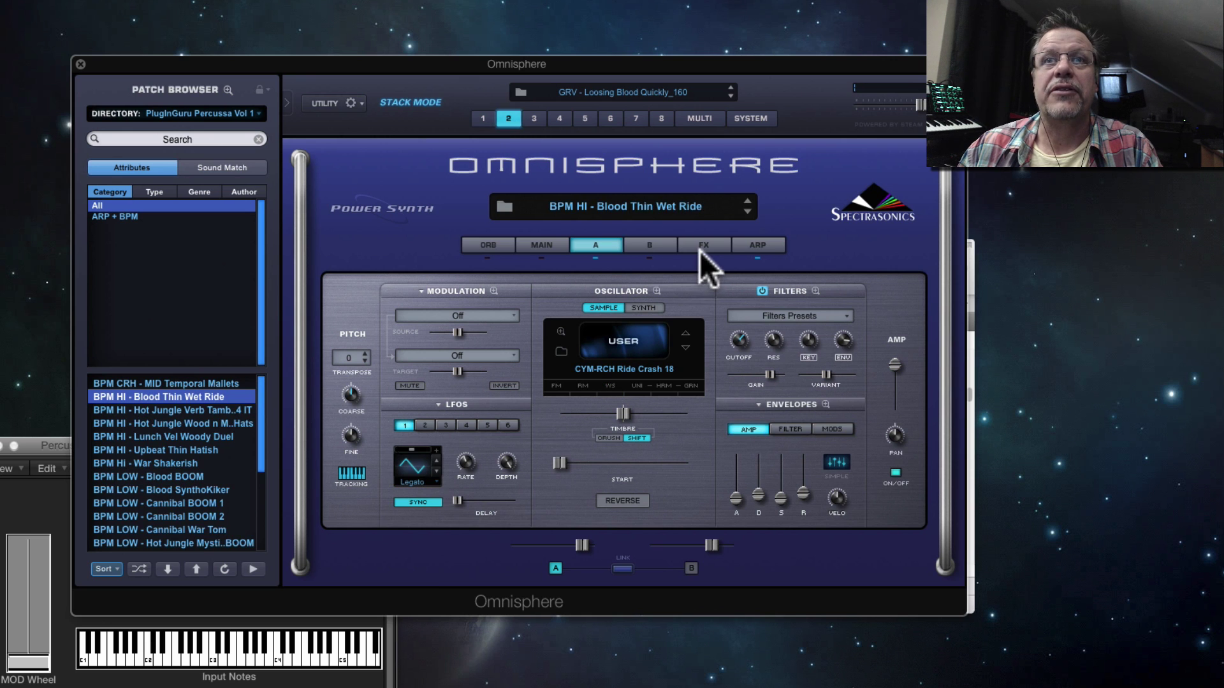
left_click(533, 119)
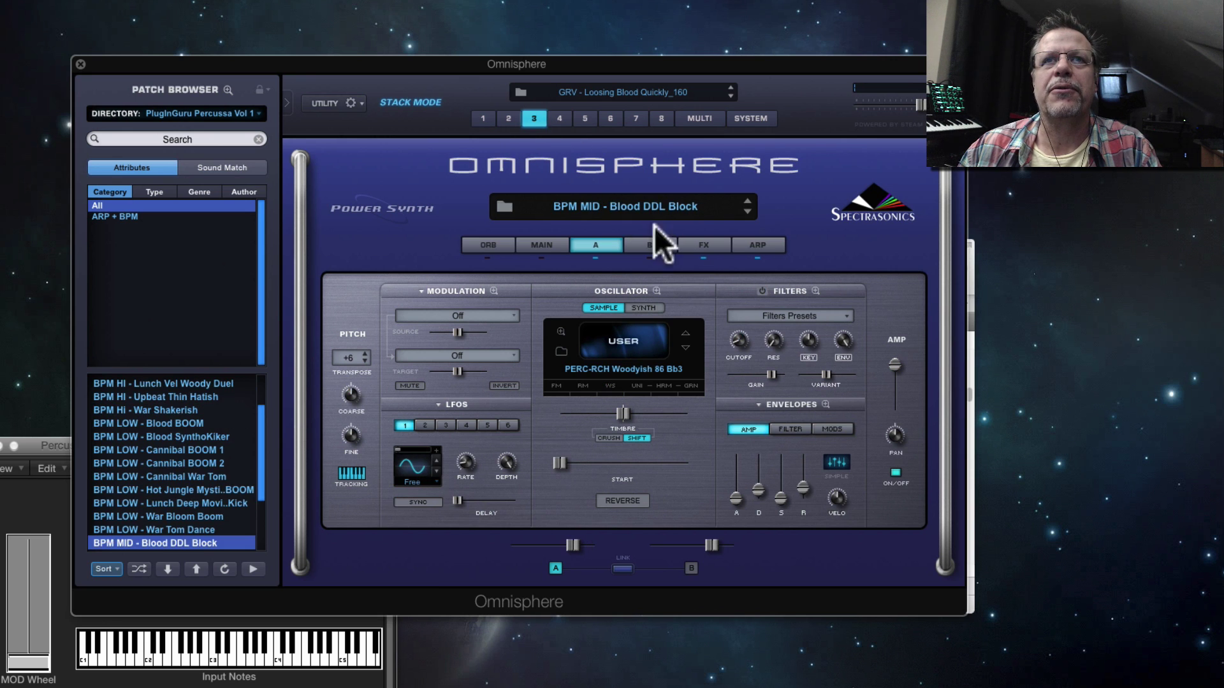
Step: Inspect the common effects racks of the groove's parts, bypassing and re-enabling all effects to compare the sound
left_click(703, 247)
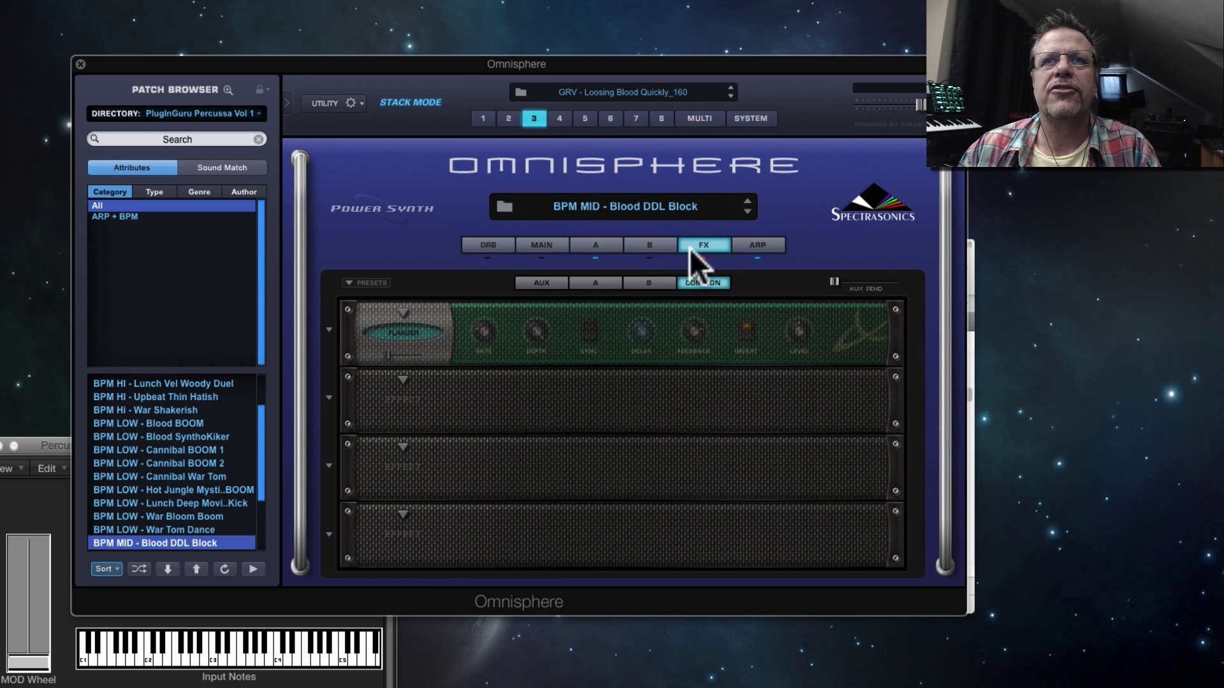
left_click(559, 120)
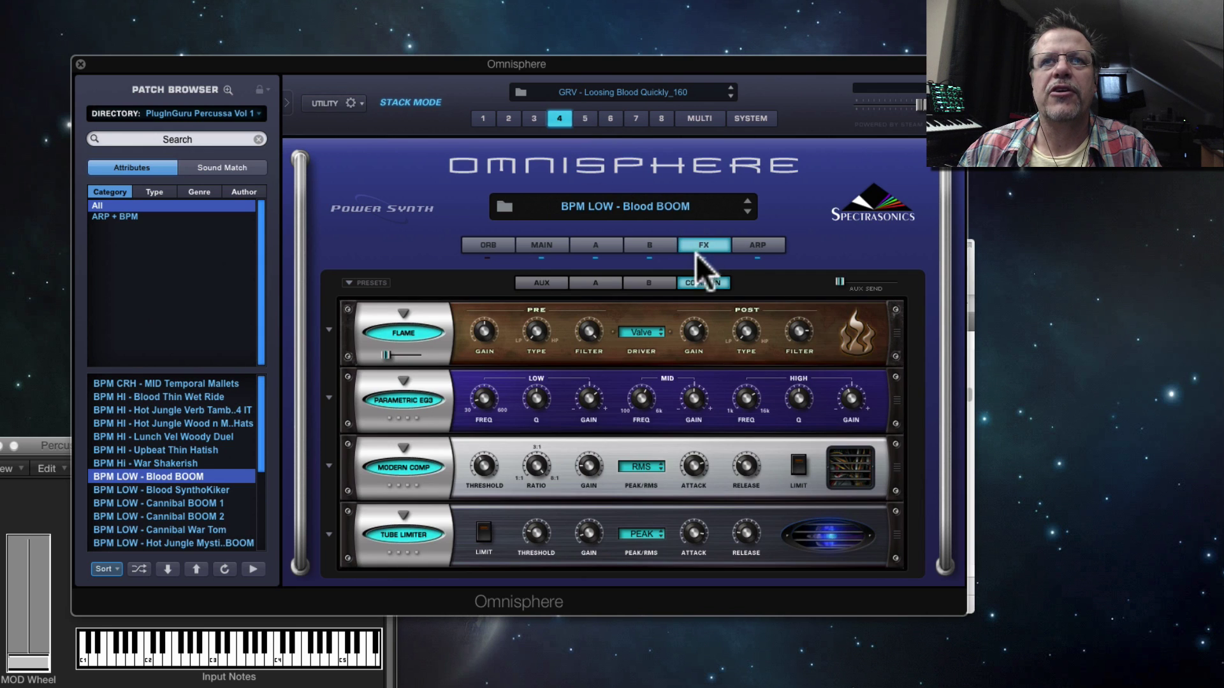
left_click(703, 258)
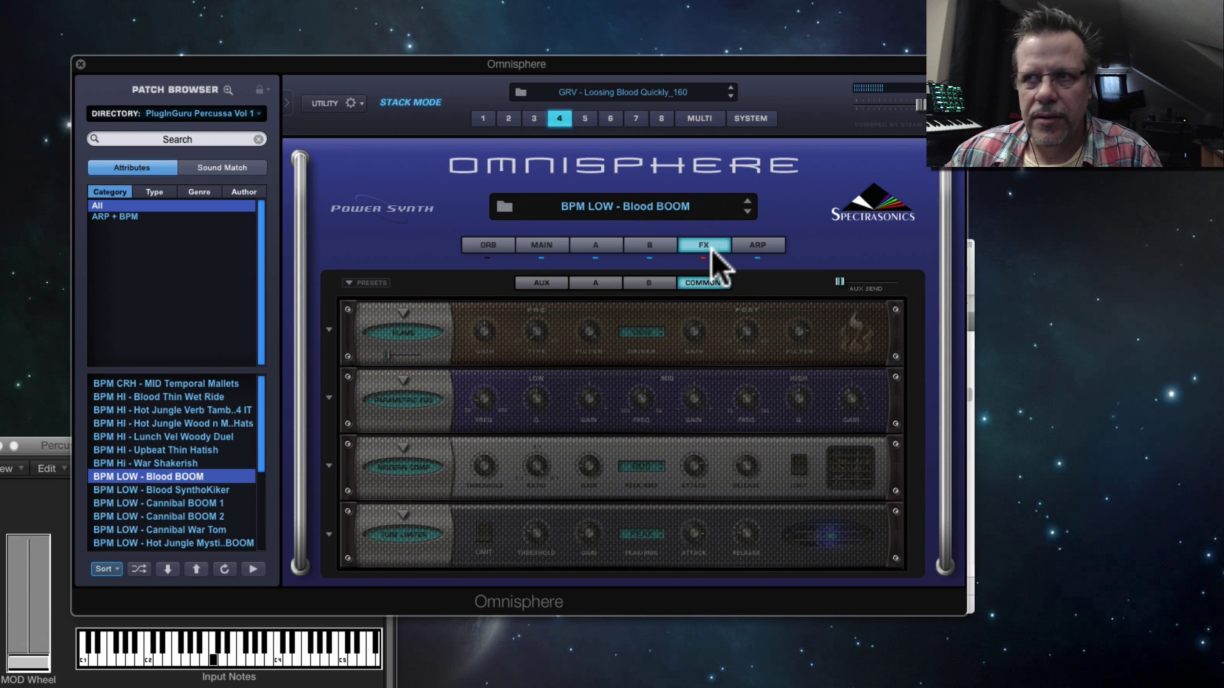
left_click(702, 255)
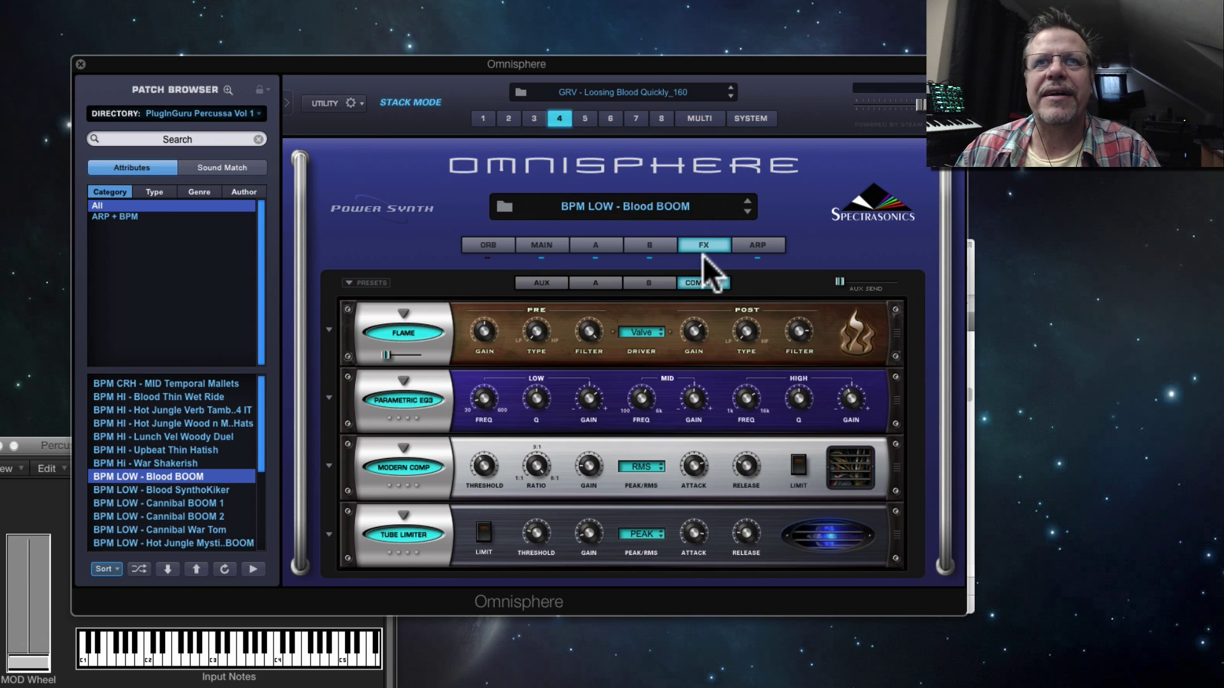
left_click(536, 119)
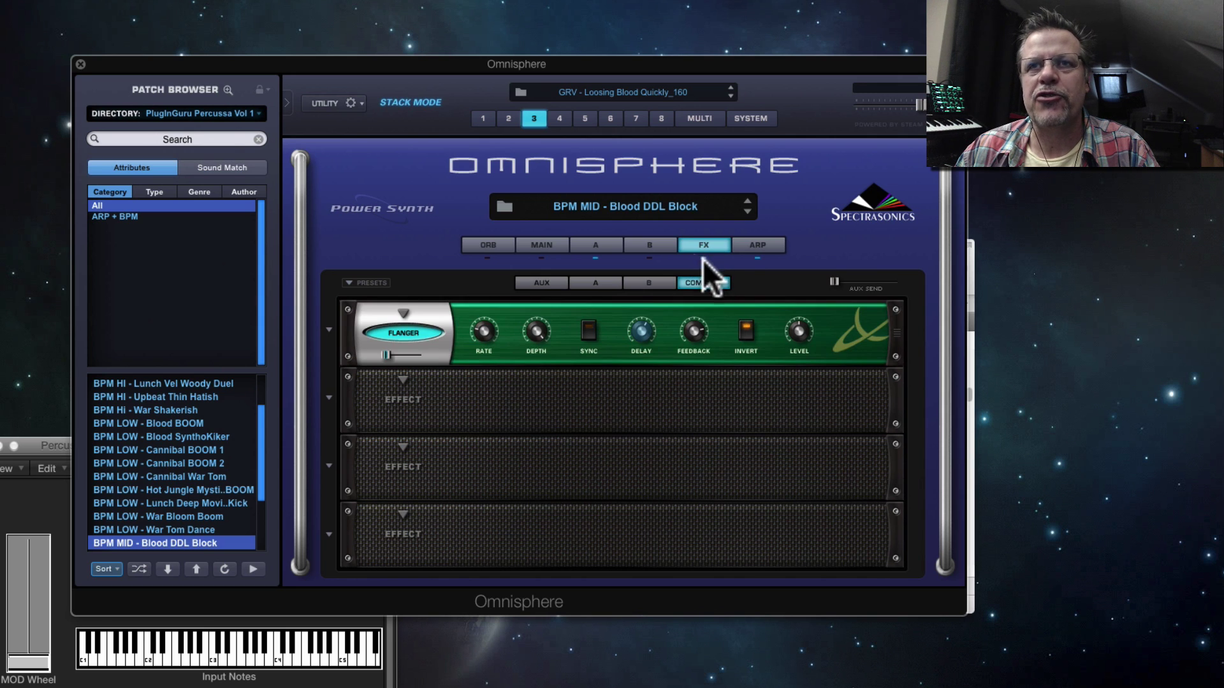
left_click(508, 116)
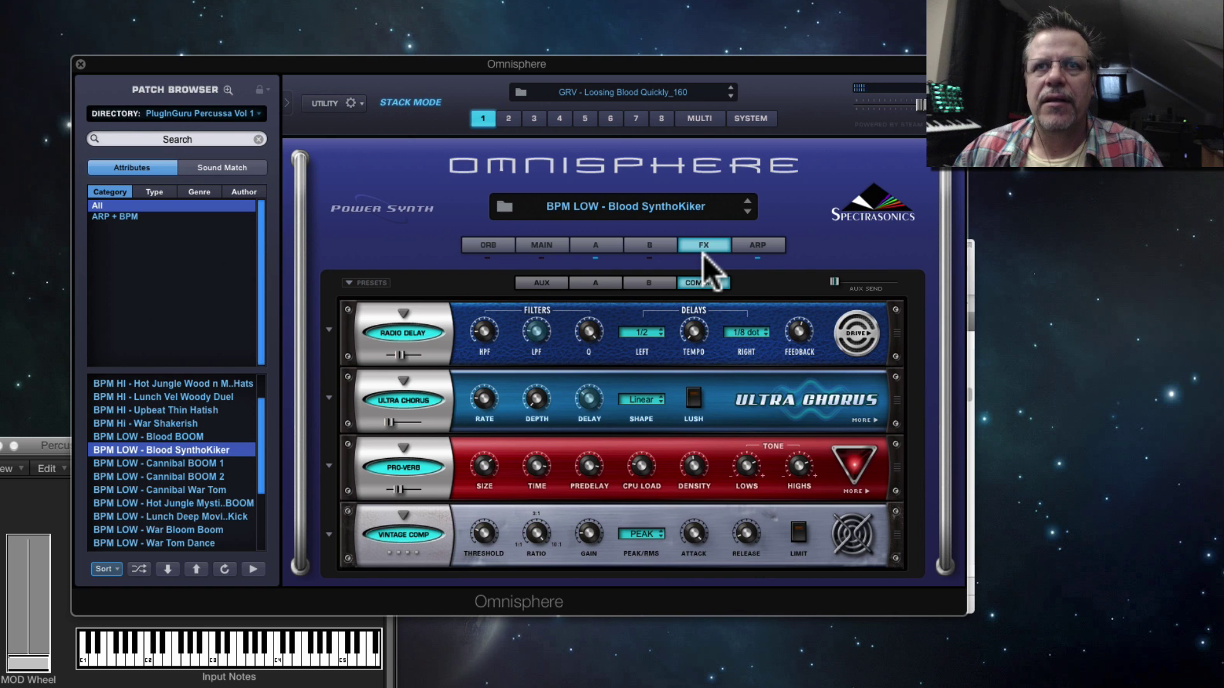
Step: Return to the multi view and initialize the multi to empty default parts
left_click(703, 117)
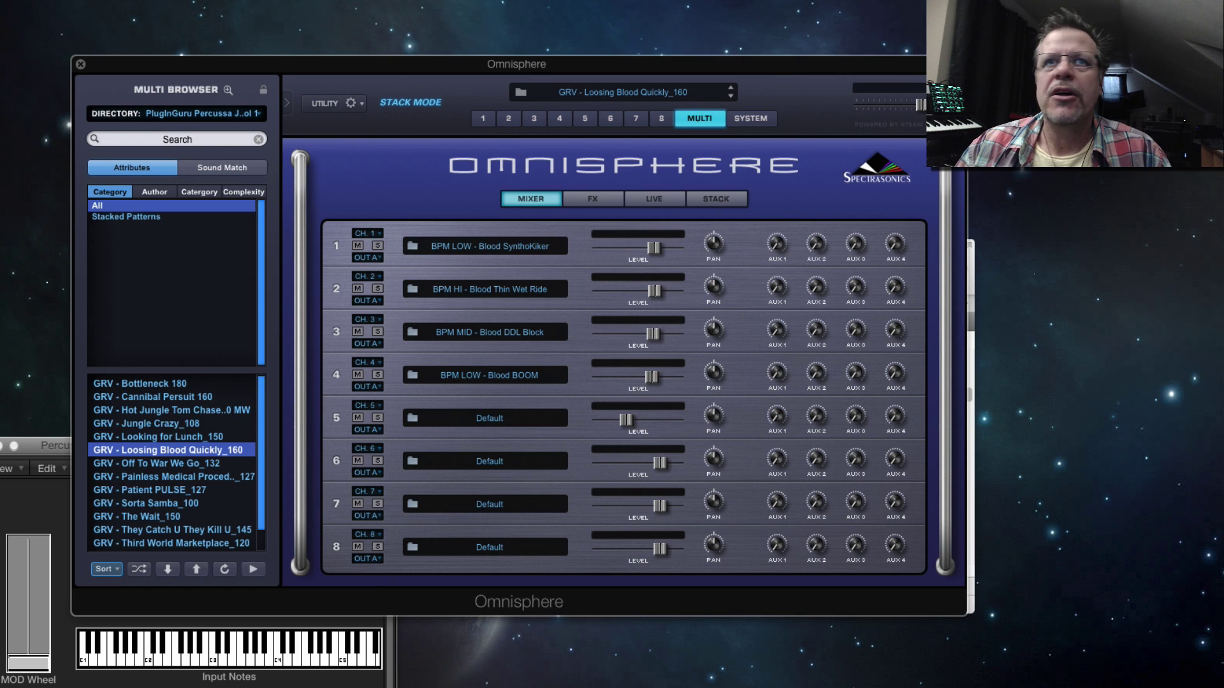
left_click(313, 99)
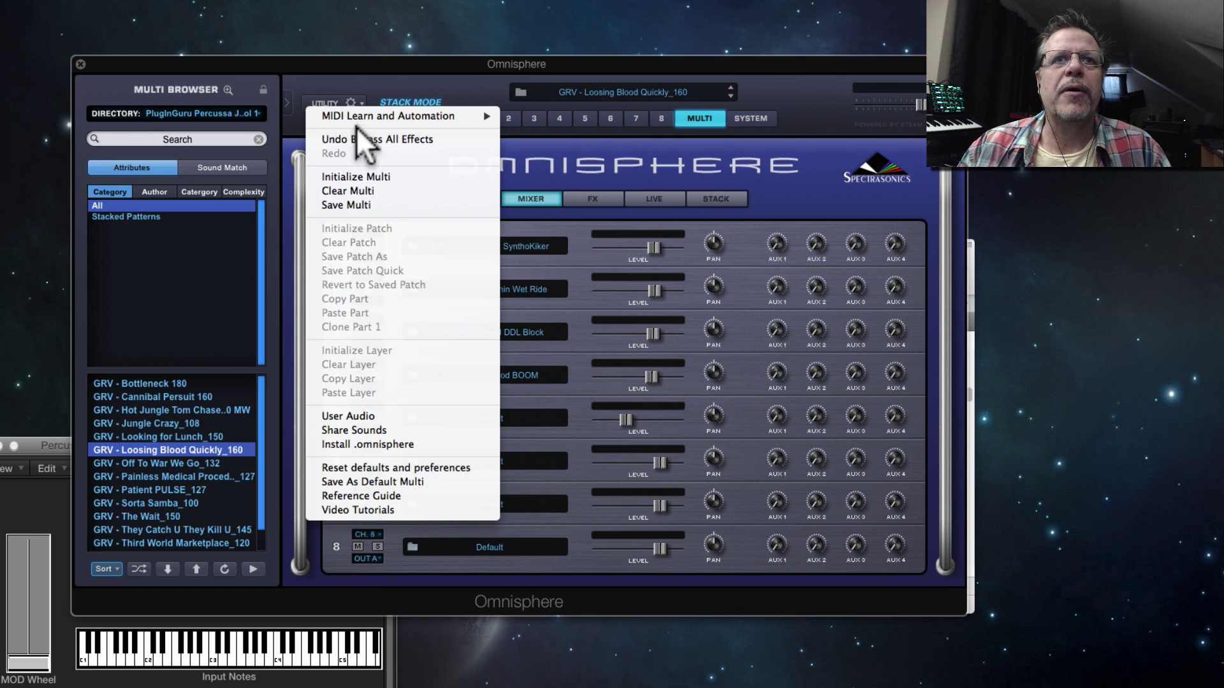
left_click(380, 177)
left_click(629, 192)
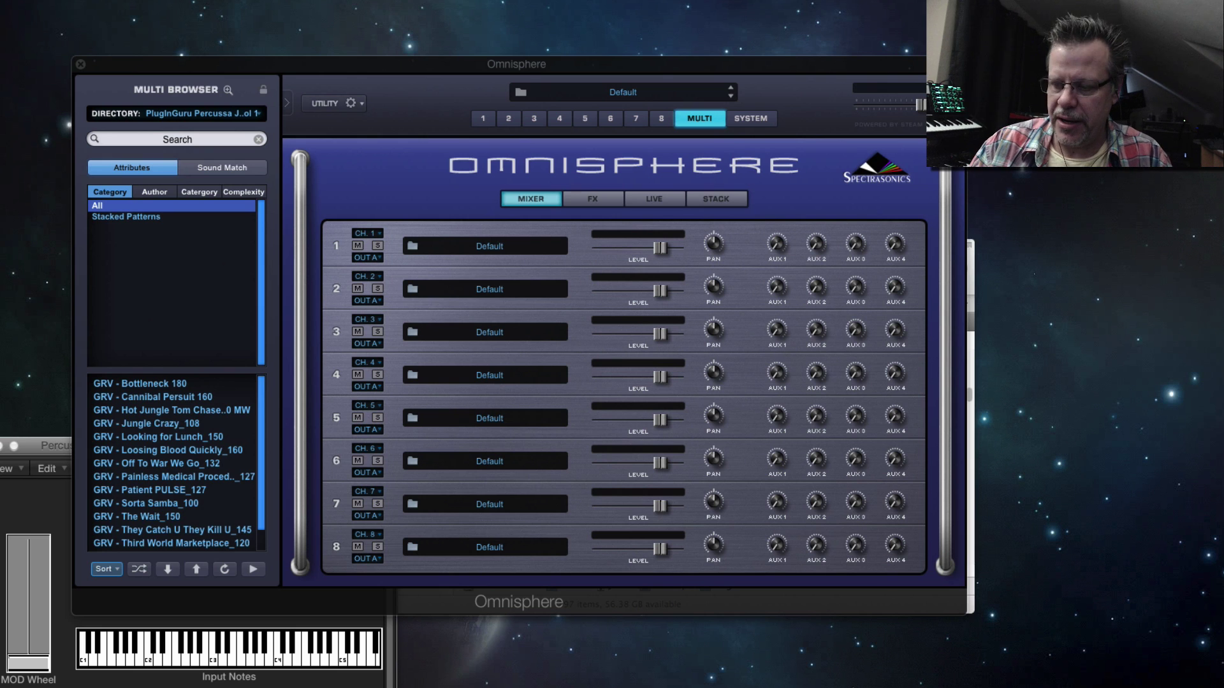
Step: Open part 1 and show its layer A with the oscillator in sample mode
mouse_move(505, 687)
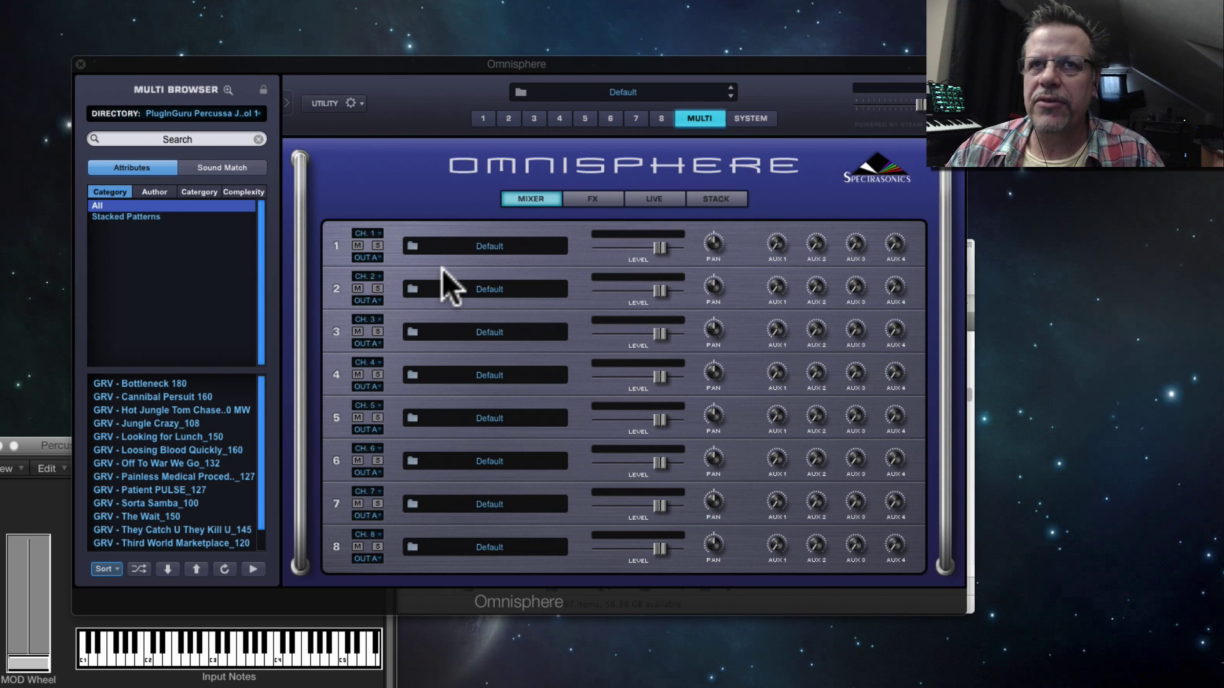
left_click(481, 119)
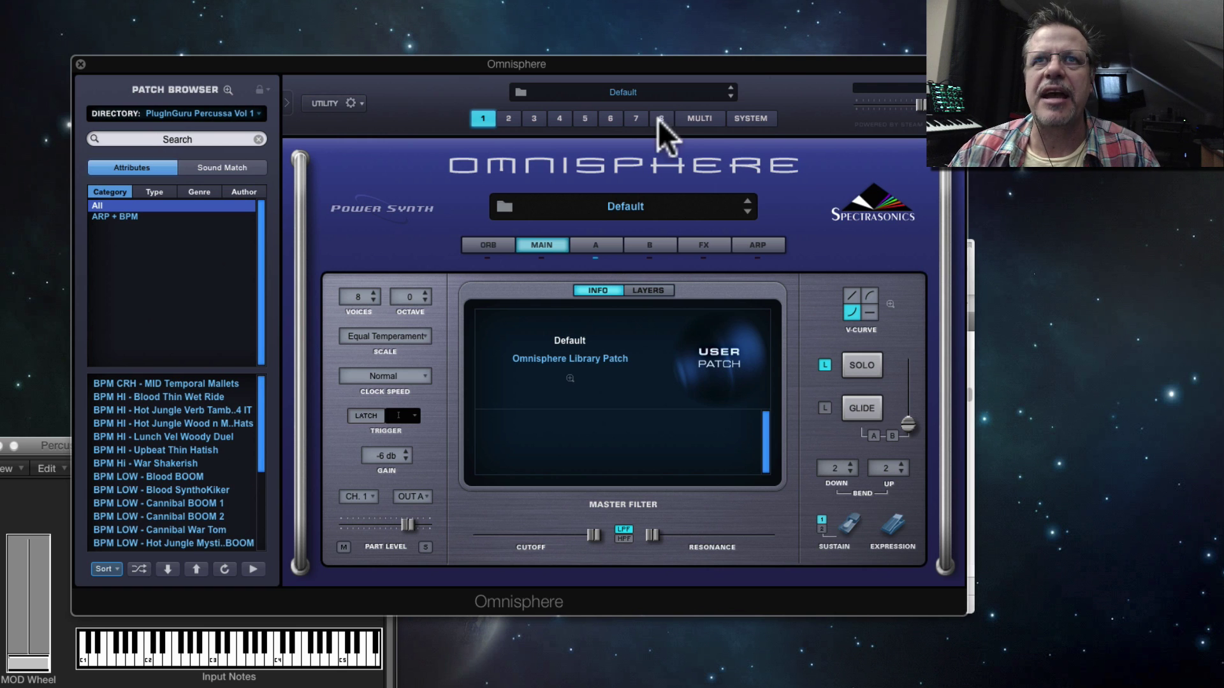
left_click(636, 119)
left_click(560, 118)
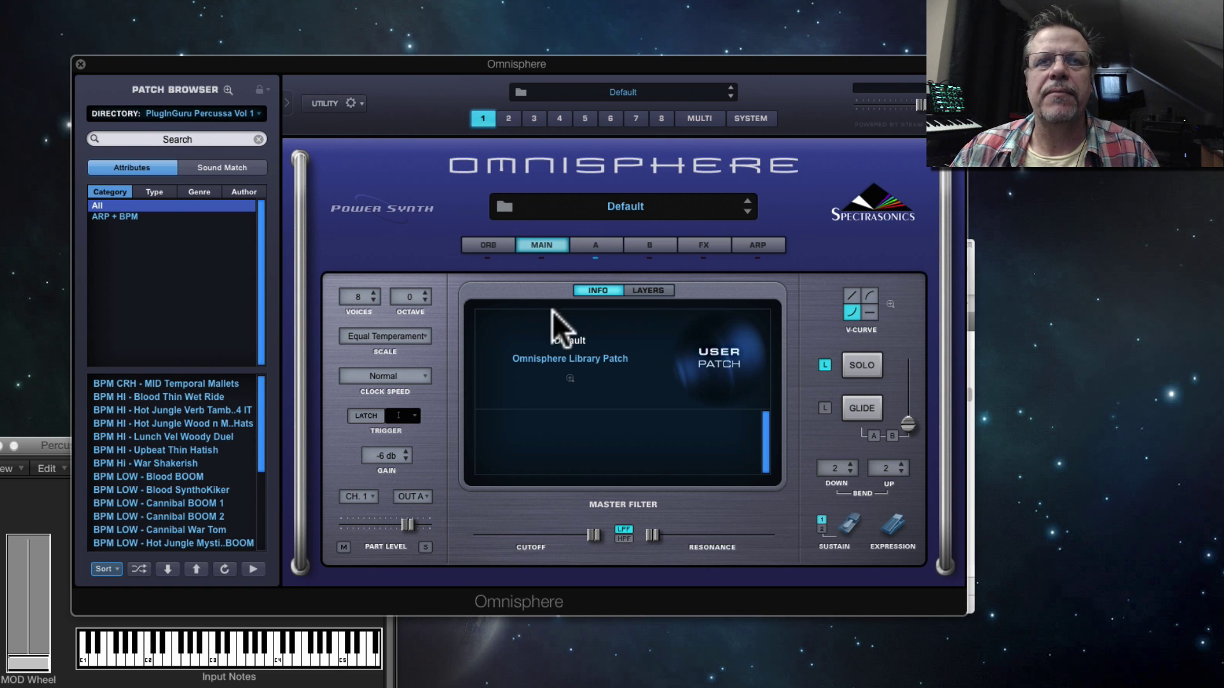
left_click(597, 246)
left_click(602, 308)
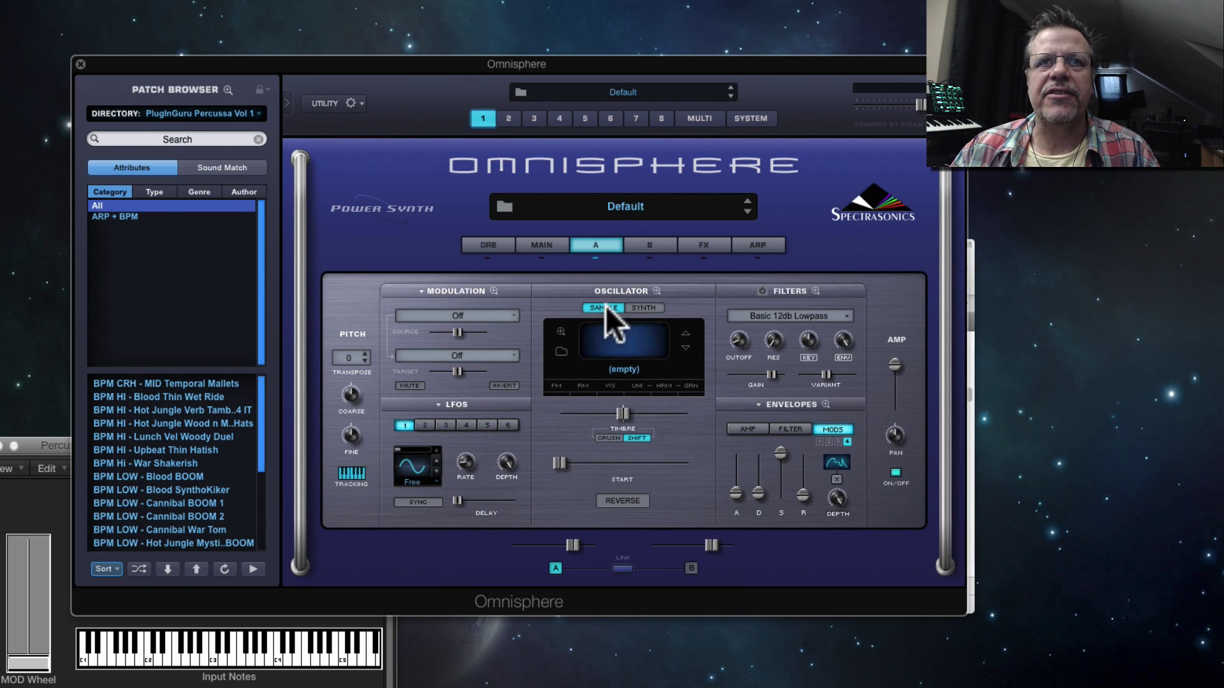
Step: Load the PERC-RCH Metallicish 41 soundsource from PlugInGuru Percussa Vol 1 into part 1's layer A
left_click(562, 351)
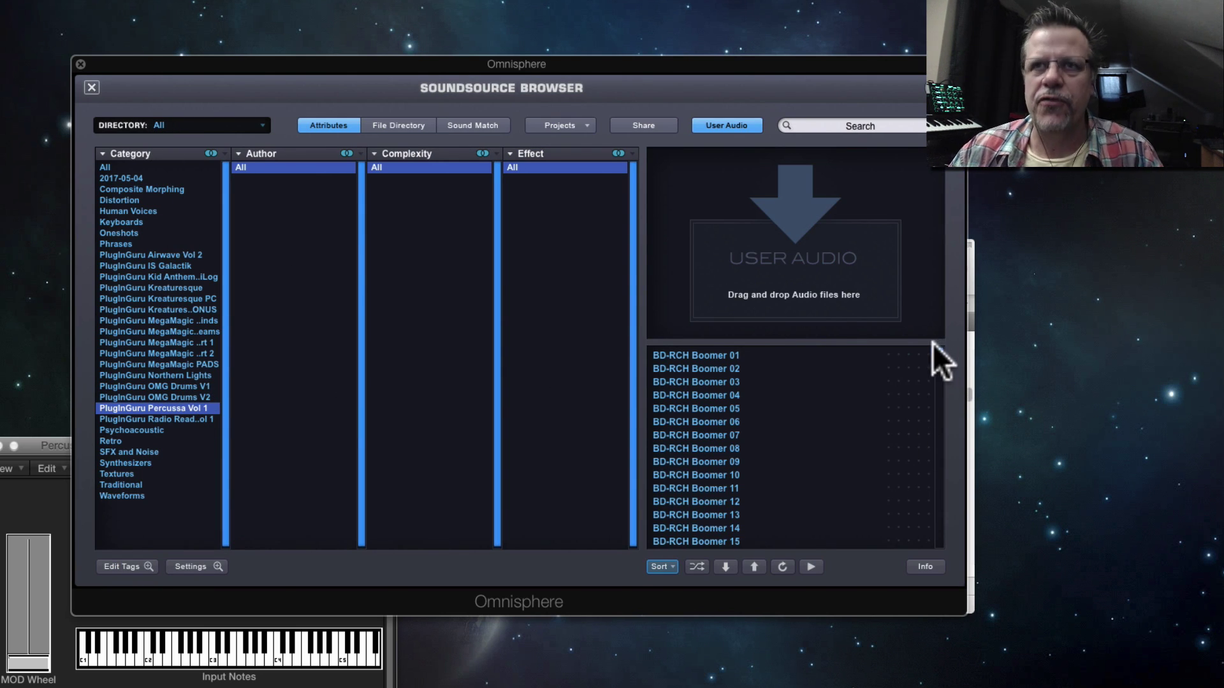
left_click_drag(939, 350, 944, 452)
left_click(744, 422)
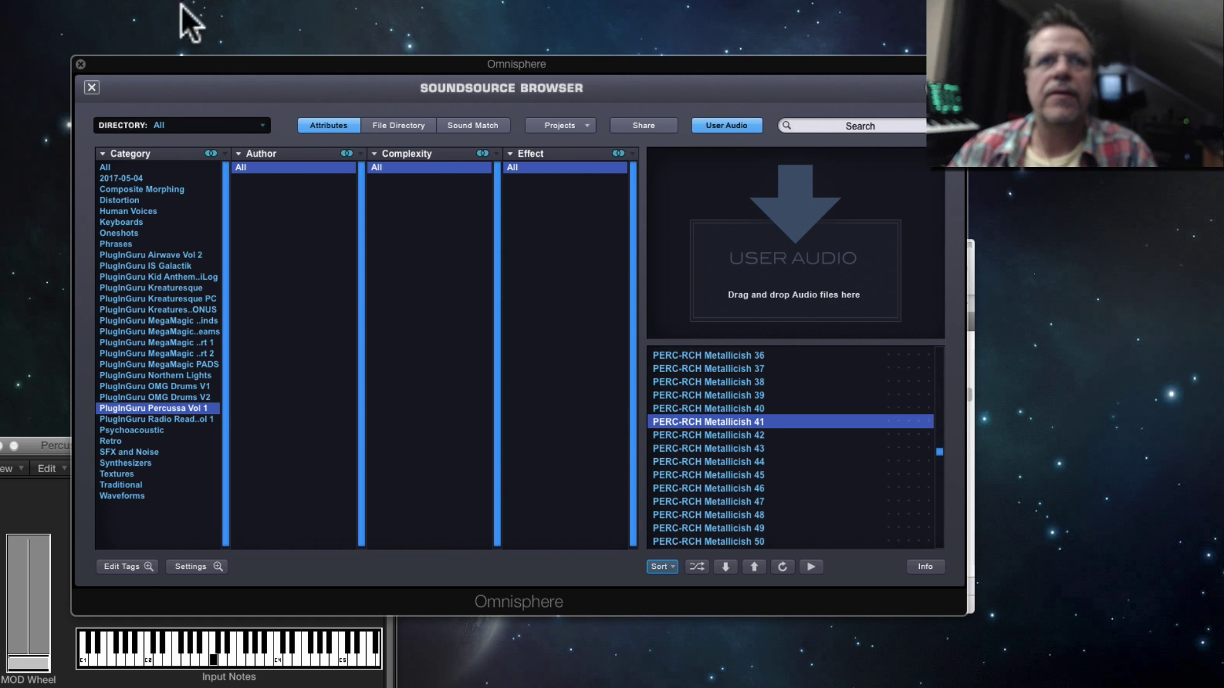
left_click(92, 88)
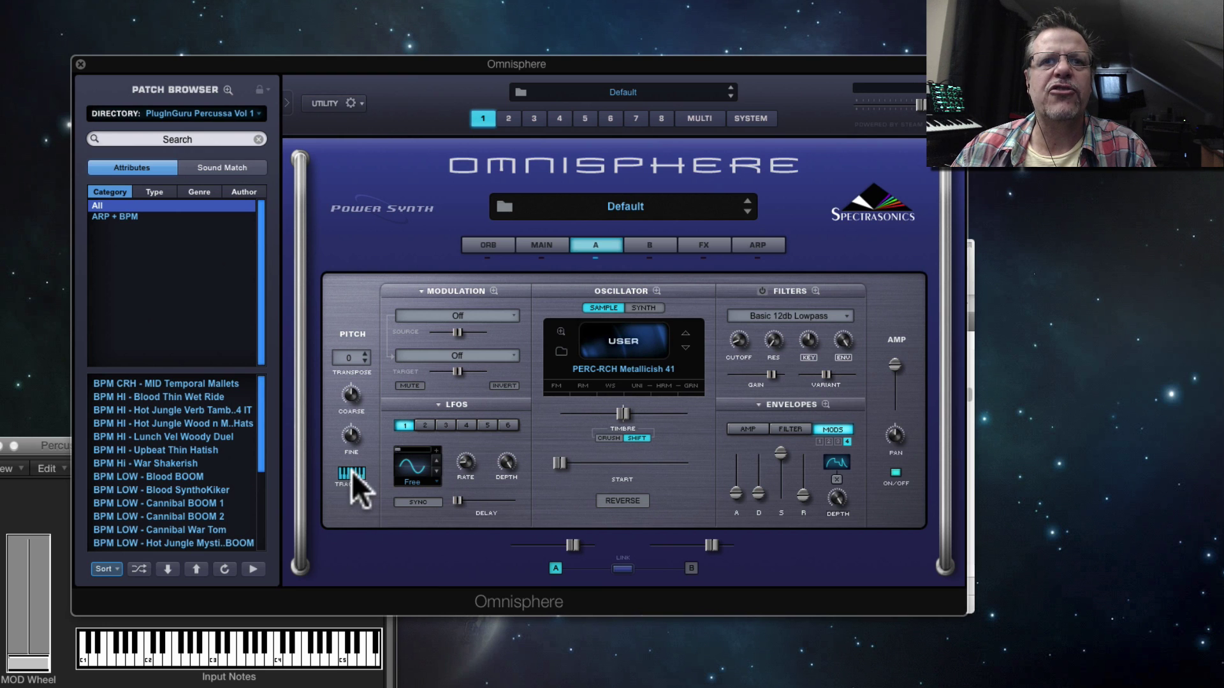
Step: Replace part 1's layer A soundsource with PERC-RCH Metallicish 45 and close the Soundsource Browser
left_click(558, 350)
left_click_drag(673, 410, 721, 487)
left_click(724, 473)
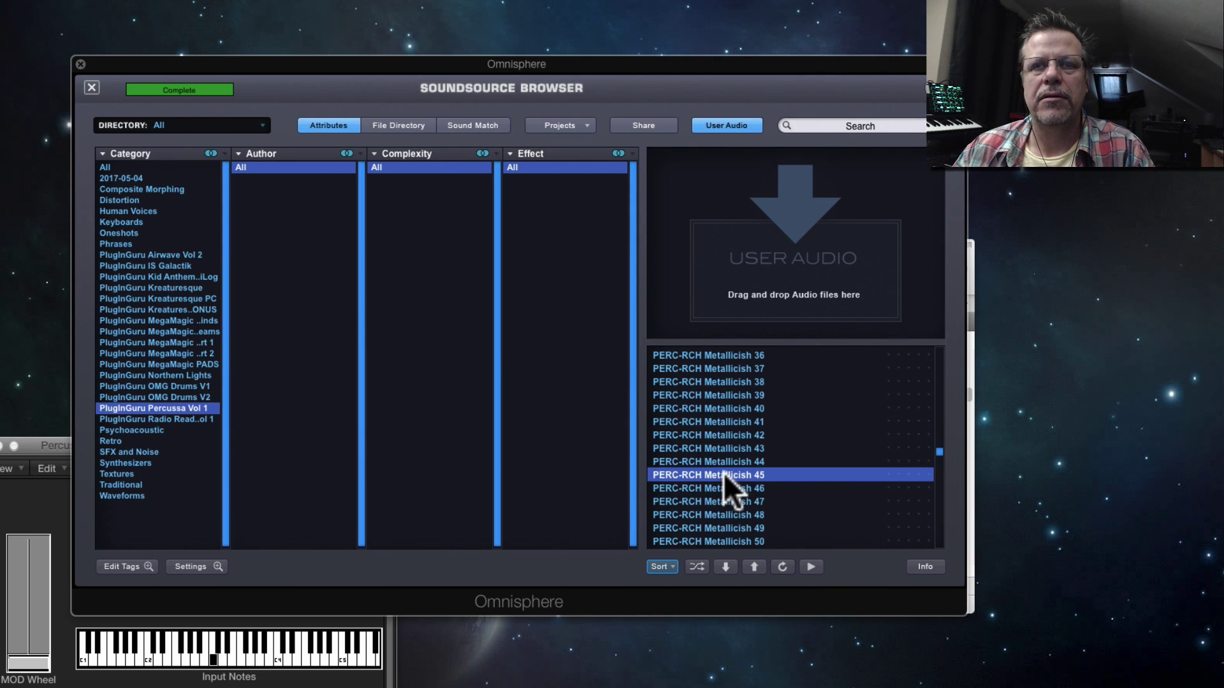
left_click(91, 87)
Step: Turn on part 1's arpeggiator and load the 16th Notes preset from the OMG V1 Starters group
left_click(751, 244)
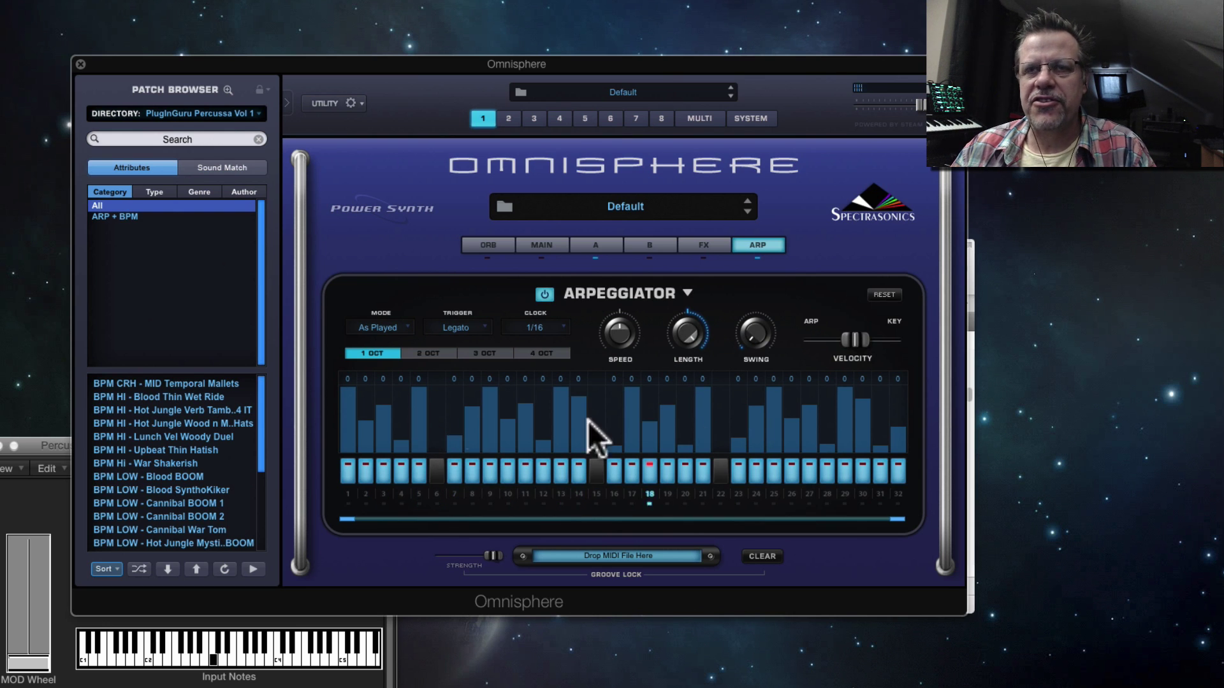
left_click(688, 293)
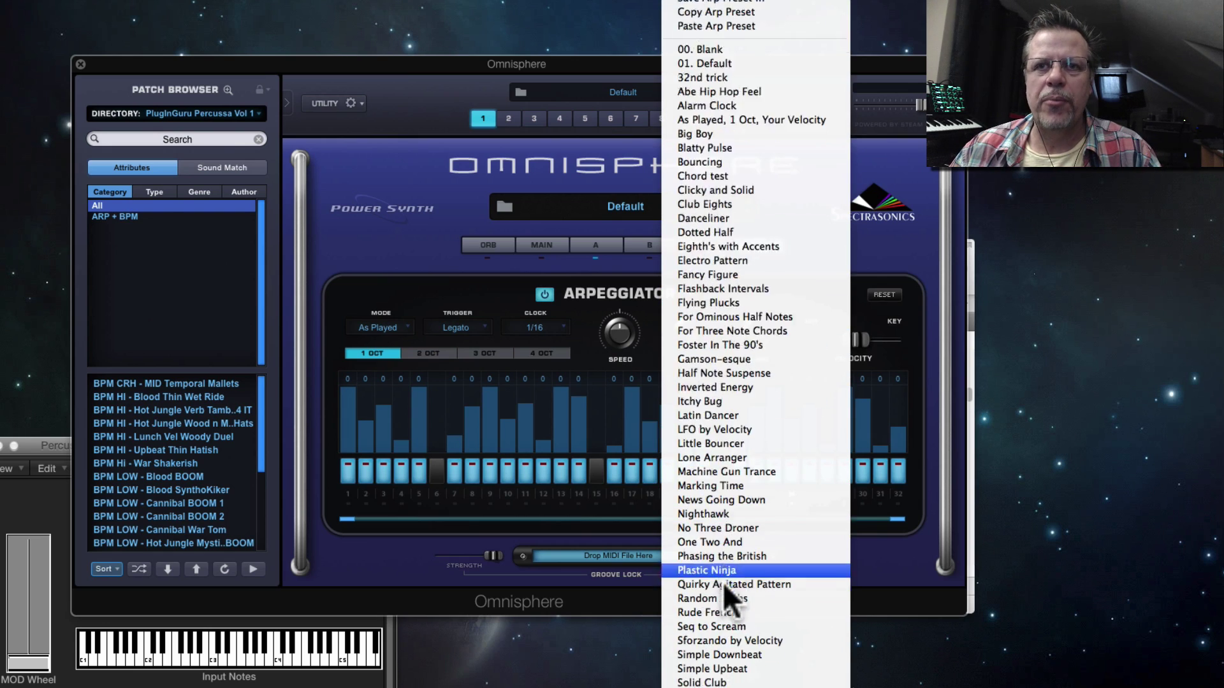
mouse_move(733, 683)
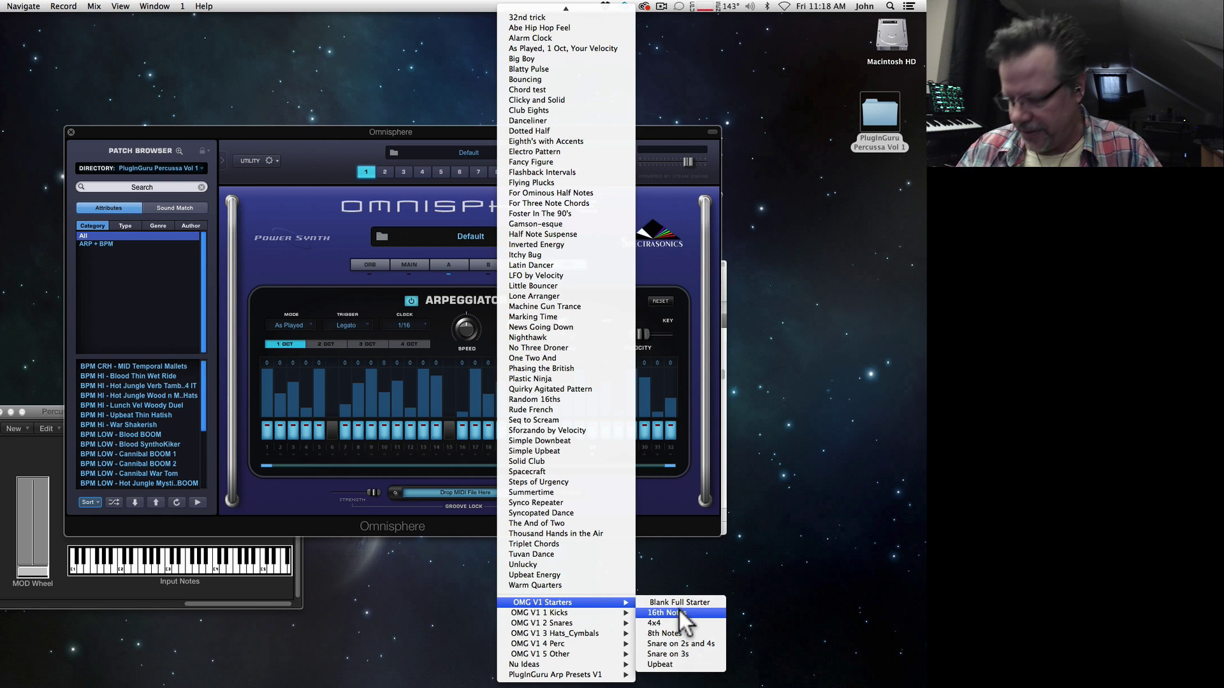
left_click(678, 610)
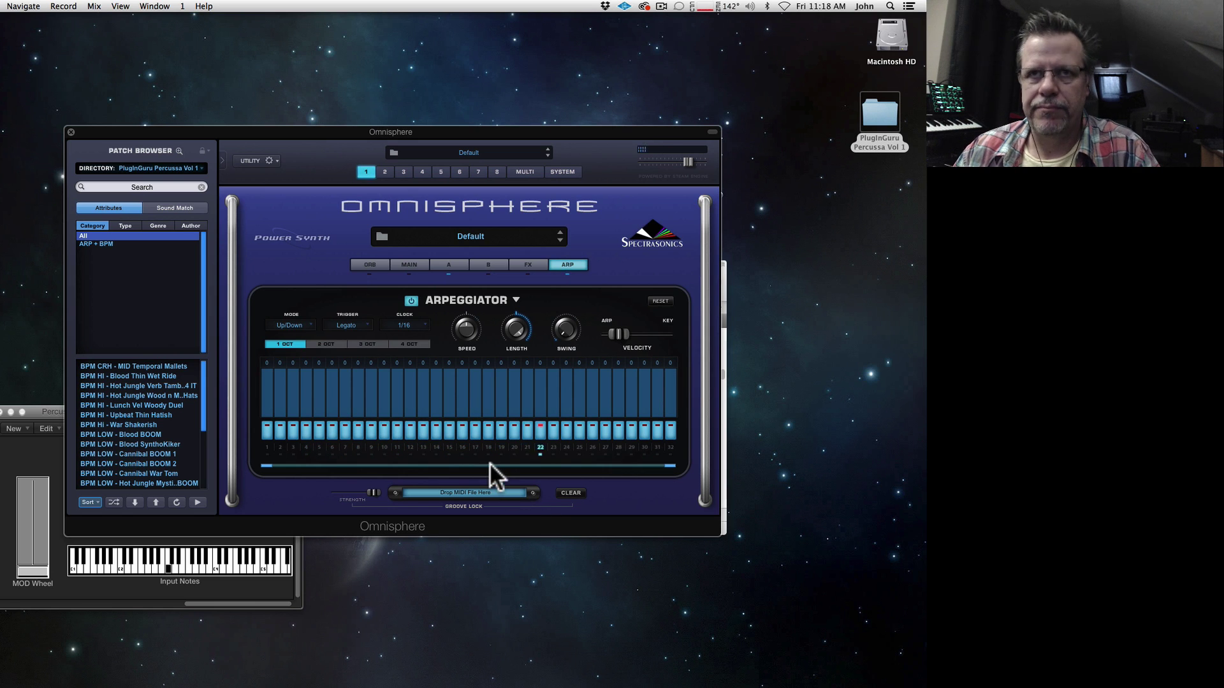
Step: Load BD-RCH Boomer 11 from the PlugInGuru Percussa Vol 1 category into part 2's layer A and close the browser
left_click(386, 172)
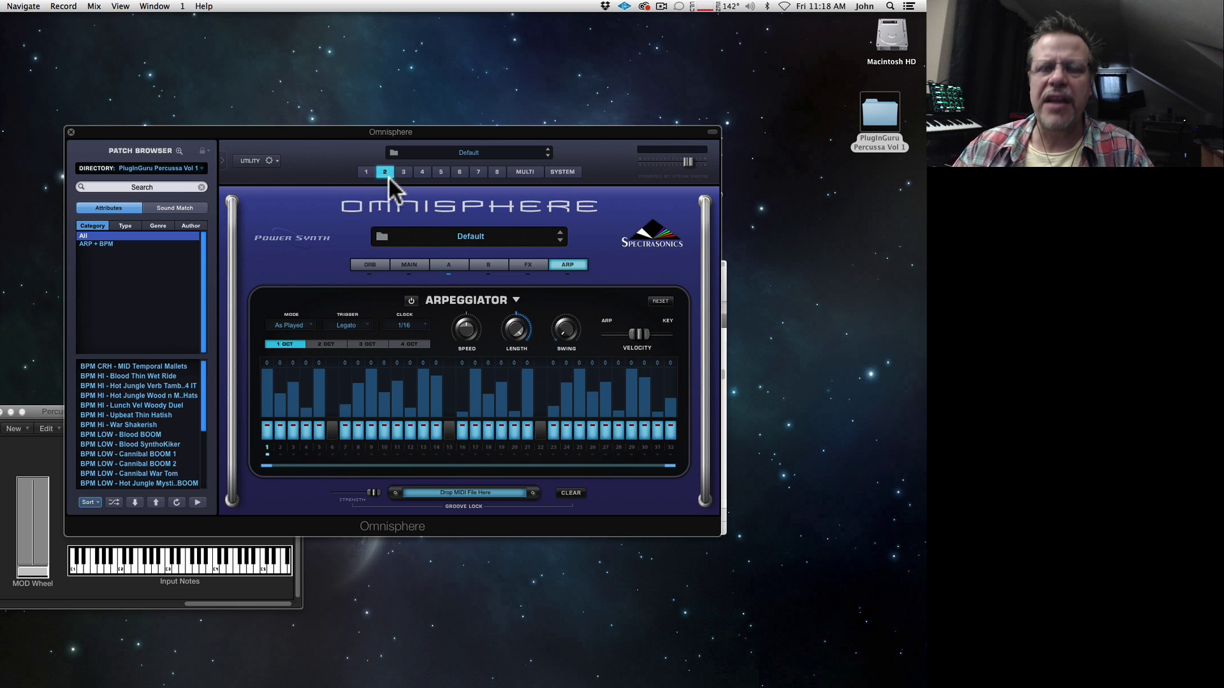
left_click(446, 264)
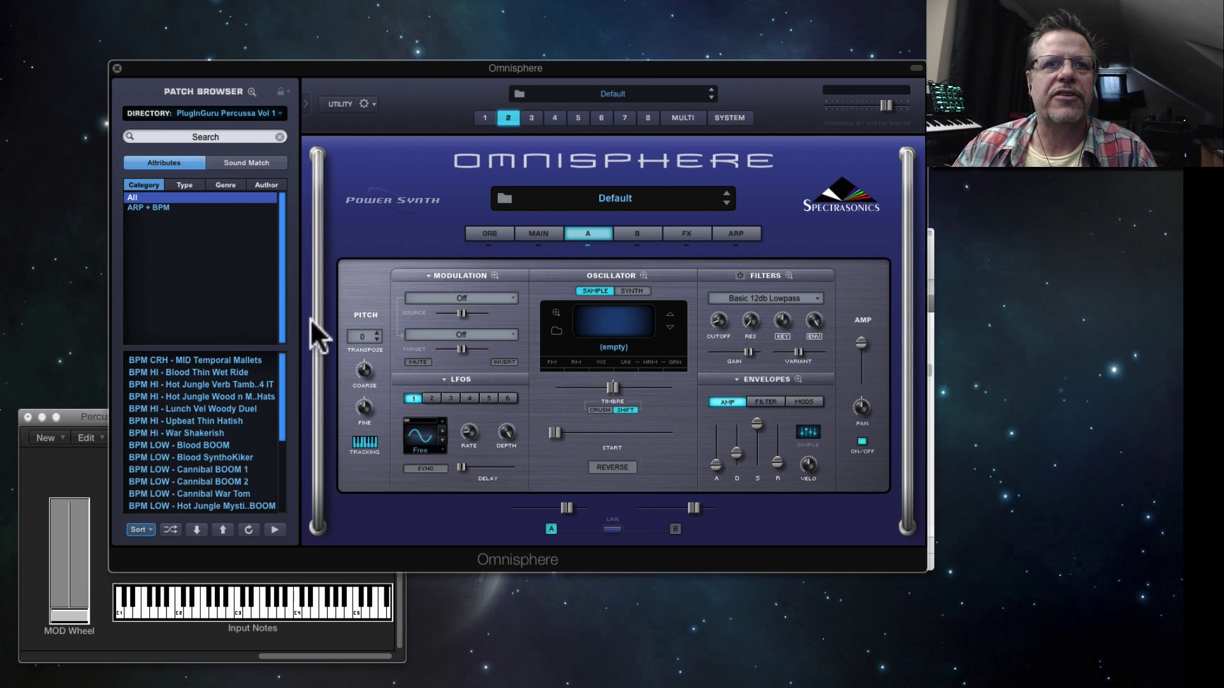
left_click(557, 328)
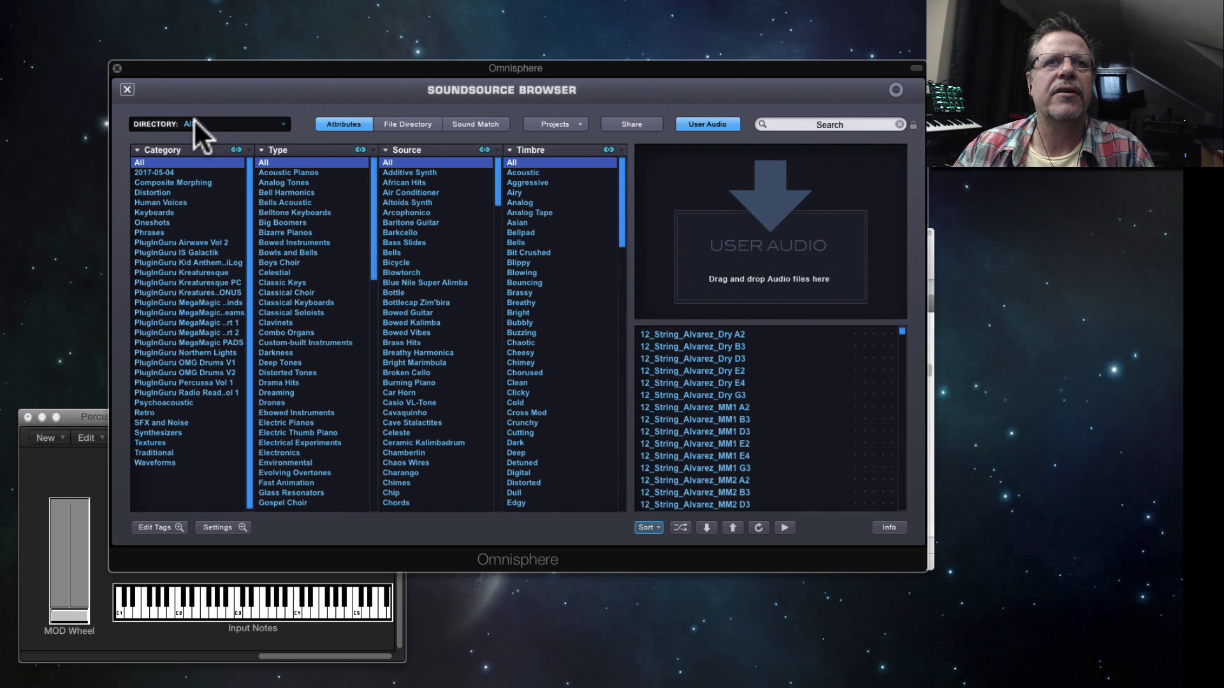
left_click(194, 382)
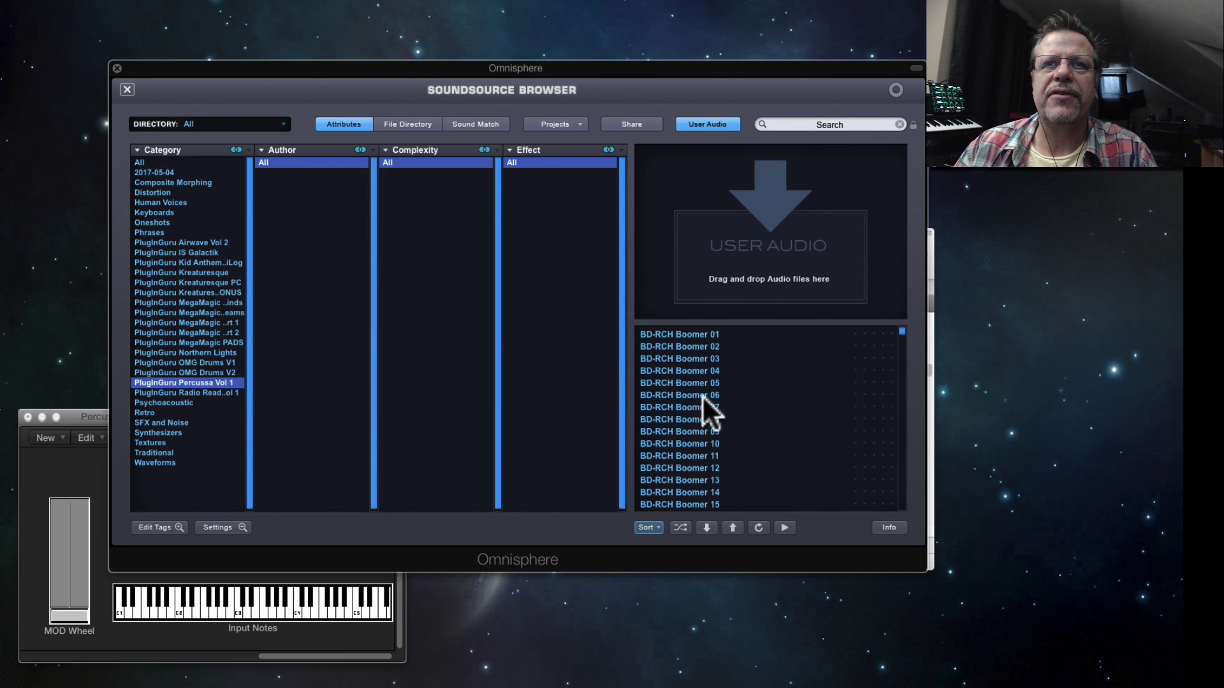
left_click(695, 454)
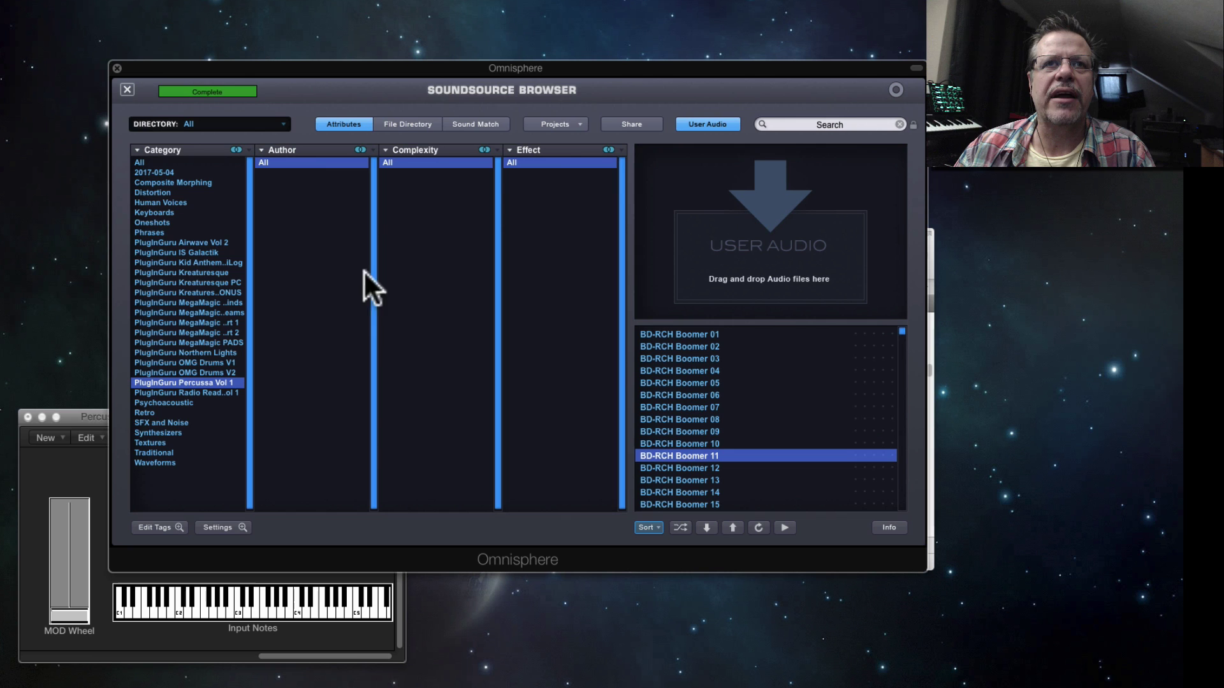
left_click(127, 90)
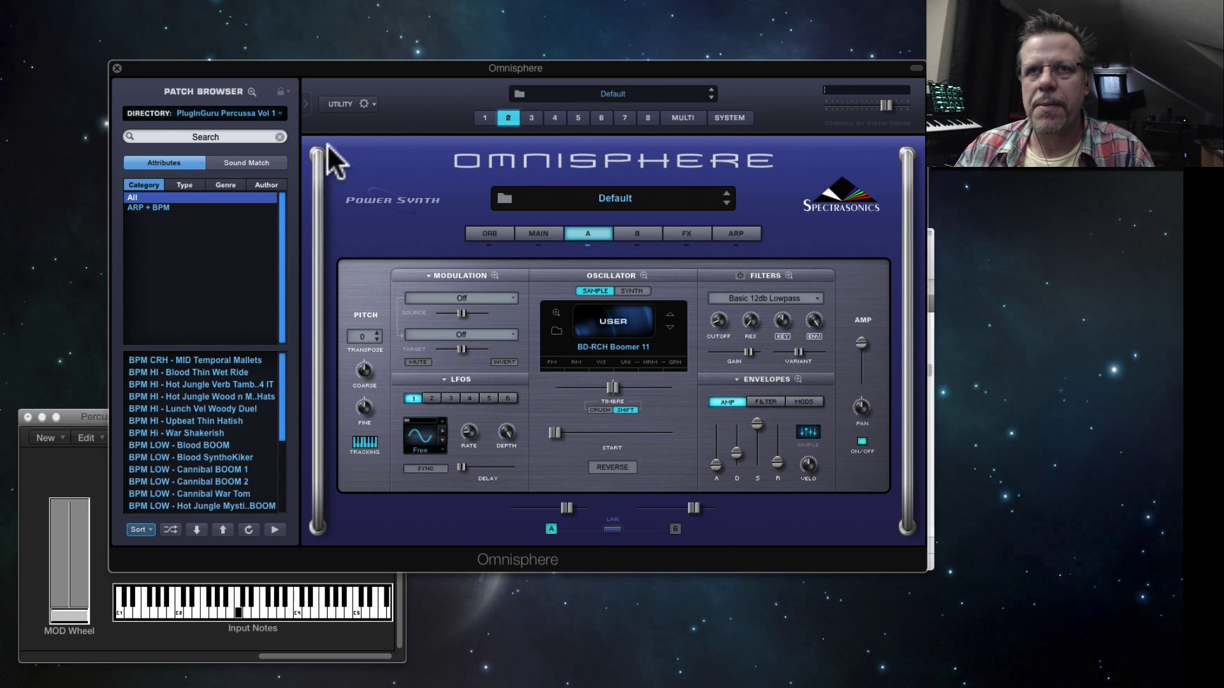
Step: Turn on Stack Mode for the multi, layering four parts across the full key range
left_click(683, 117)
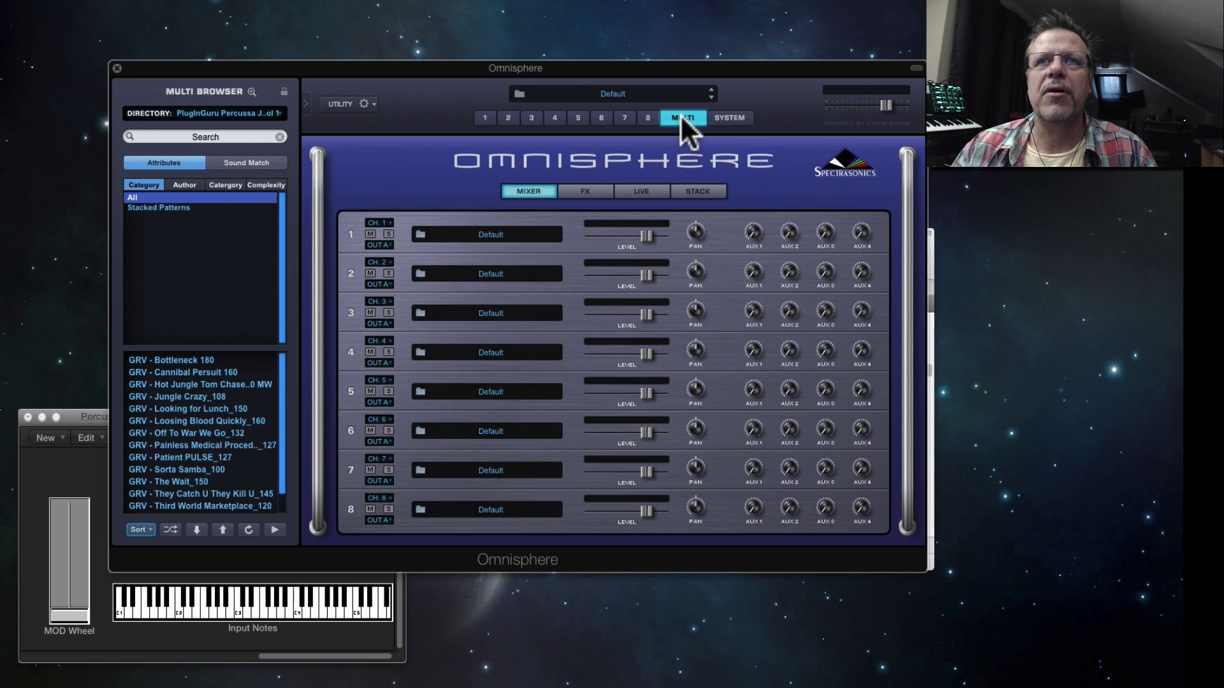
left_click(696, 192)
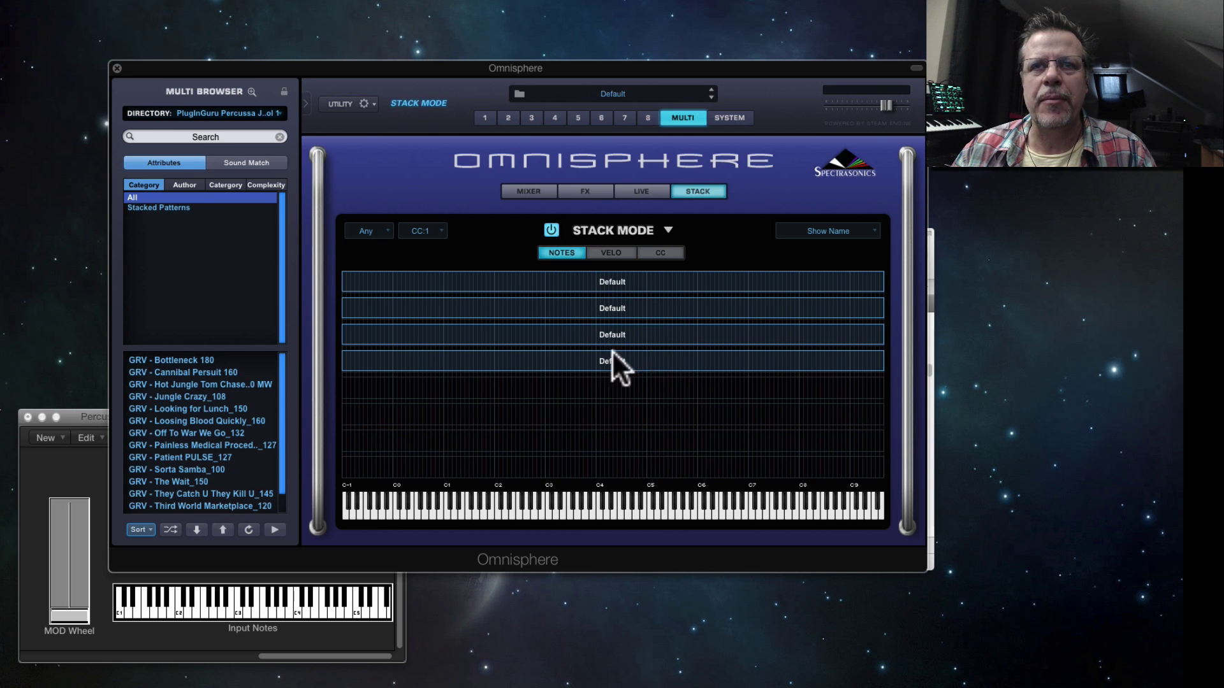
left_click(531, 192)
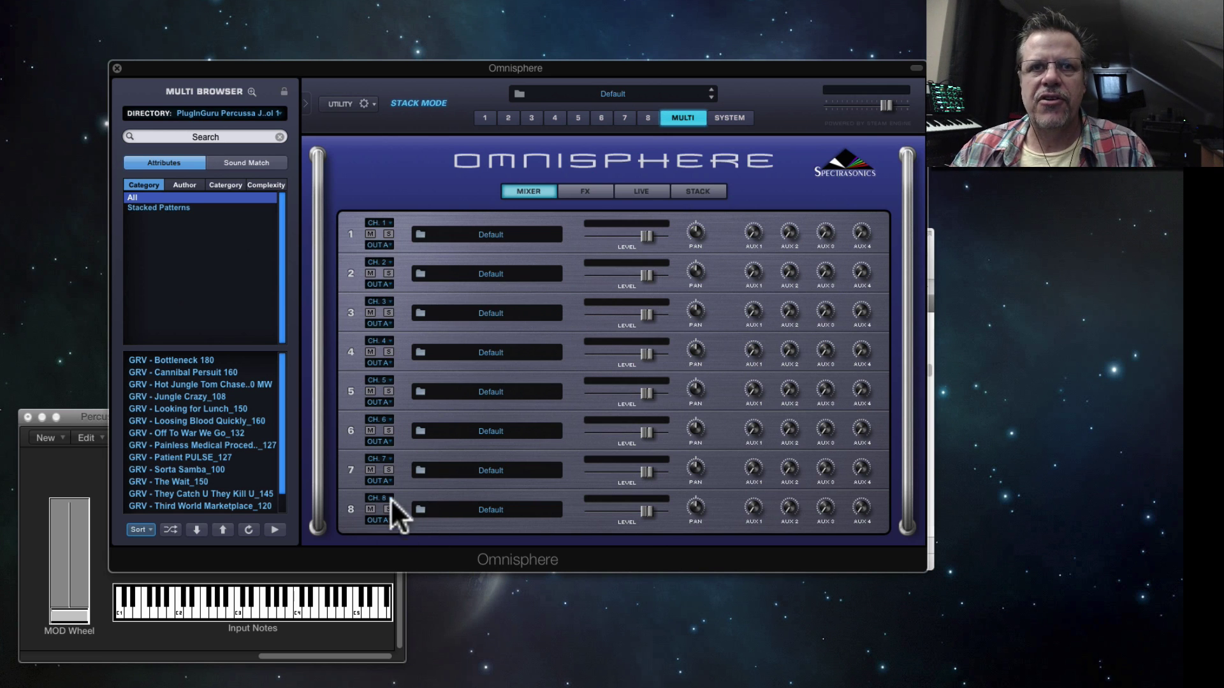
left_click(698, 192)
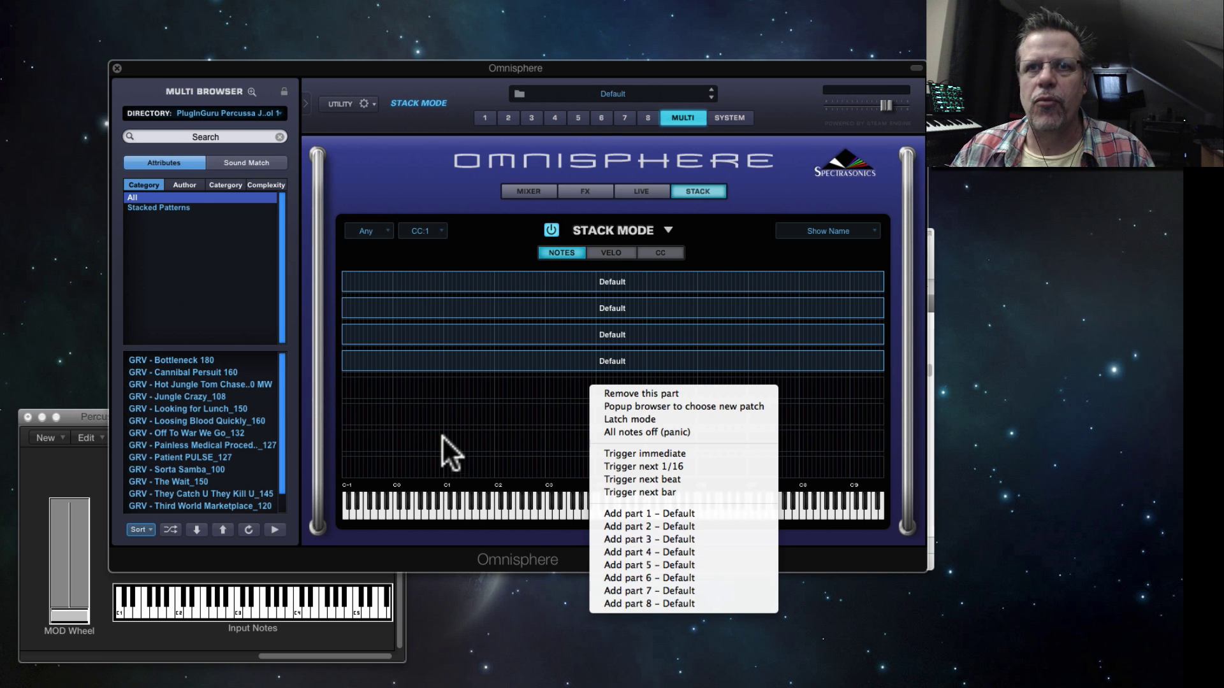
left_click(434, 411)
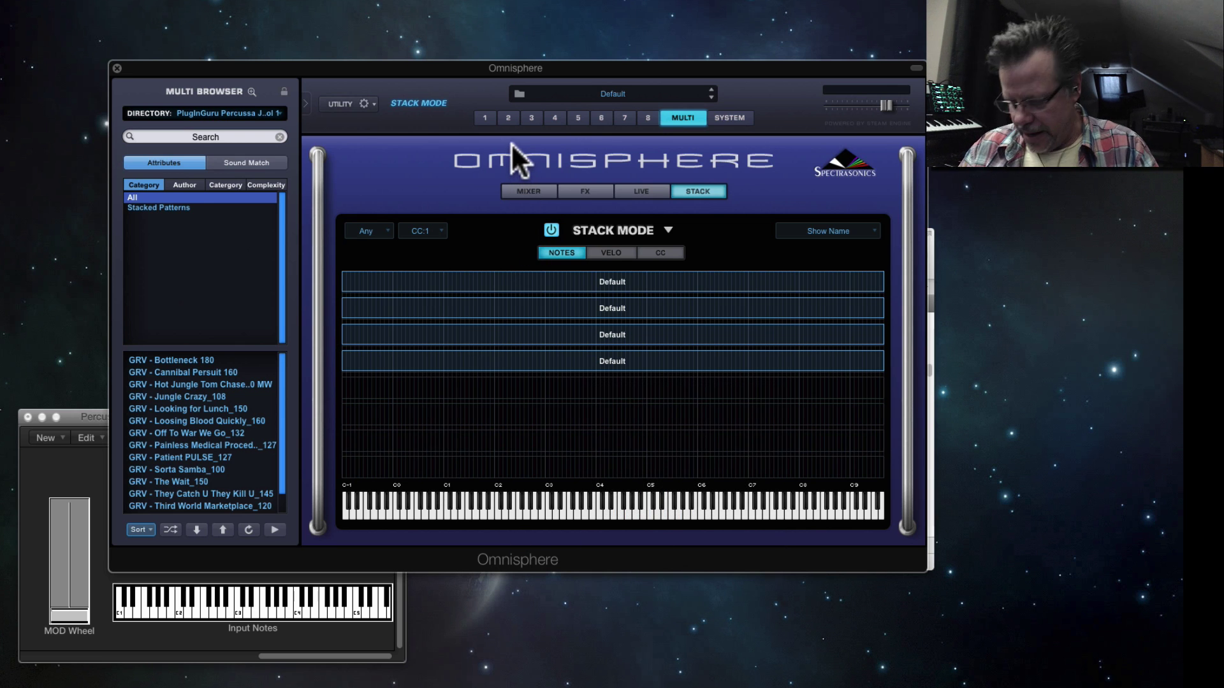
Step: Browse part 2's layer A soundsources forward from BD-RCH Boomer 12 through to BD-RCH KICK 01
left_click(508, 118)
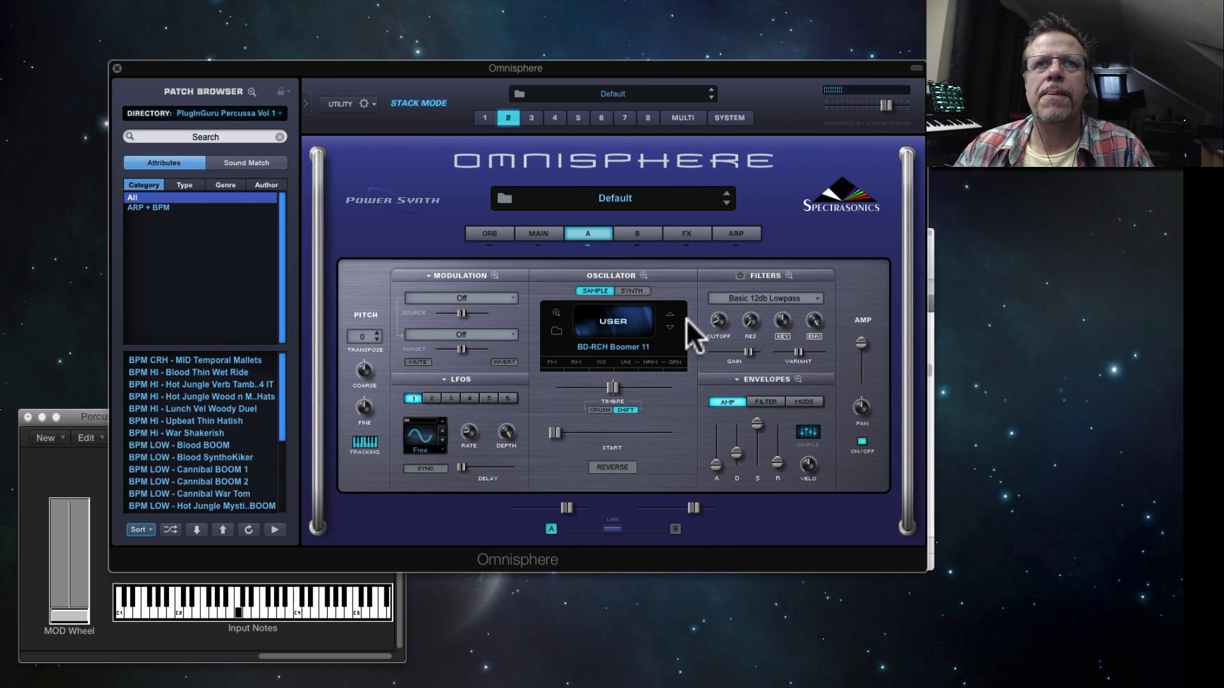
left_click(669, 328)
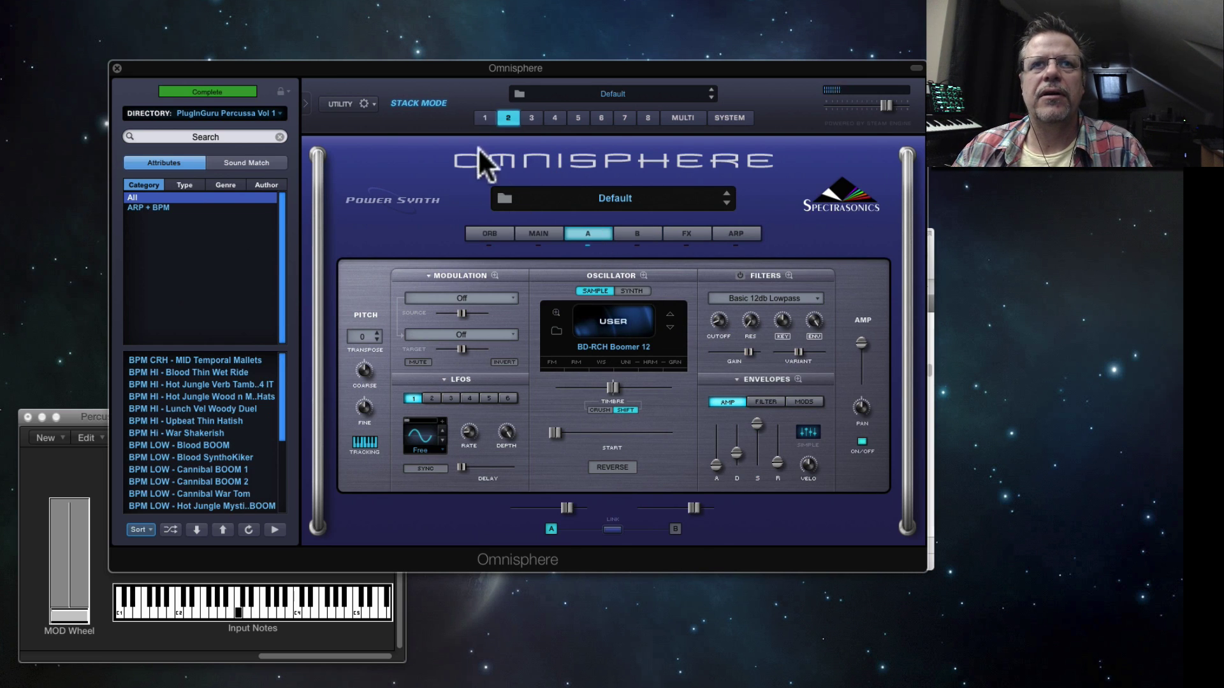
left_click(668, 327)
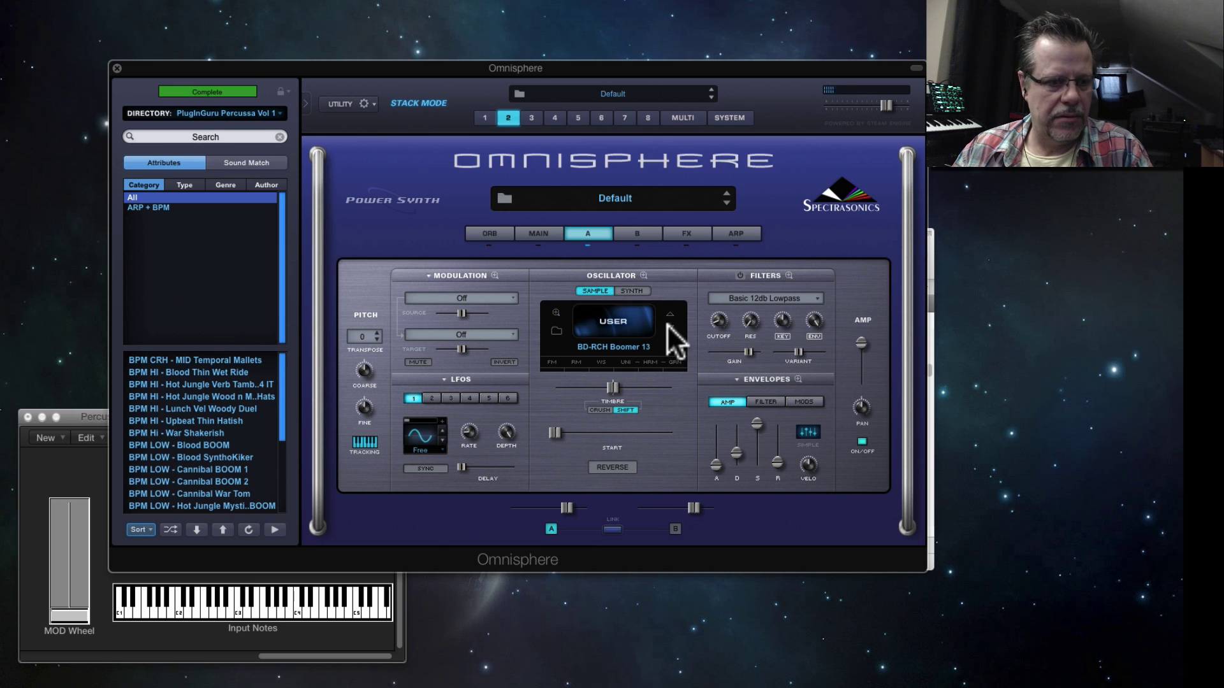
left_click(668, 327)
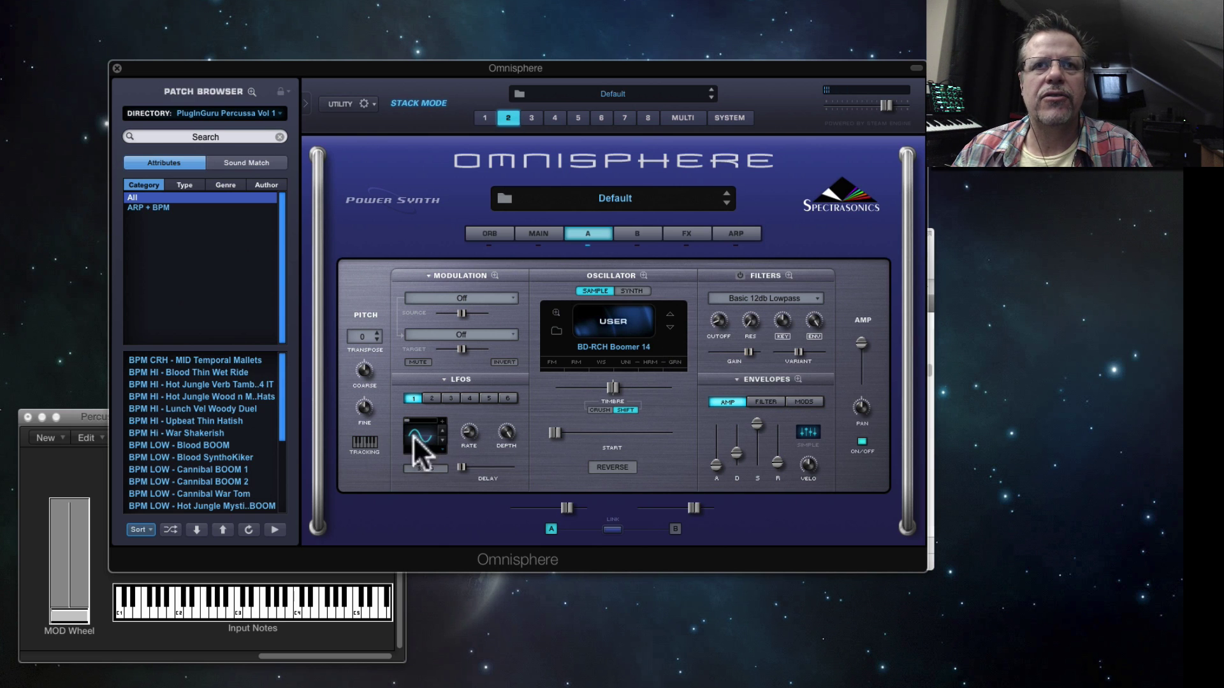
left_click(669, 327)
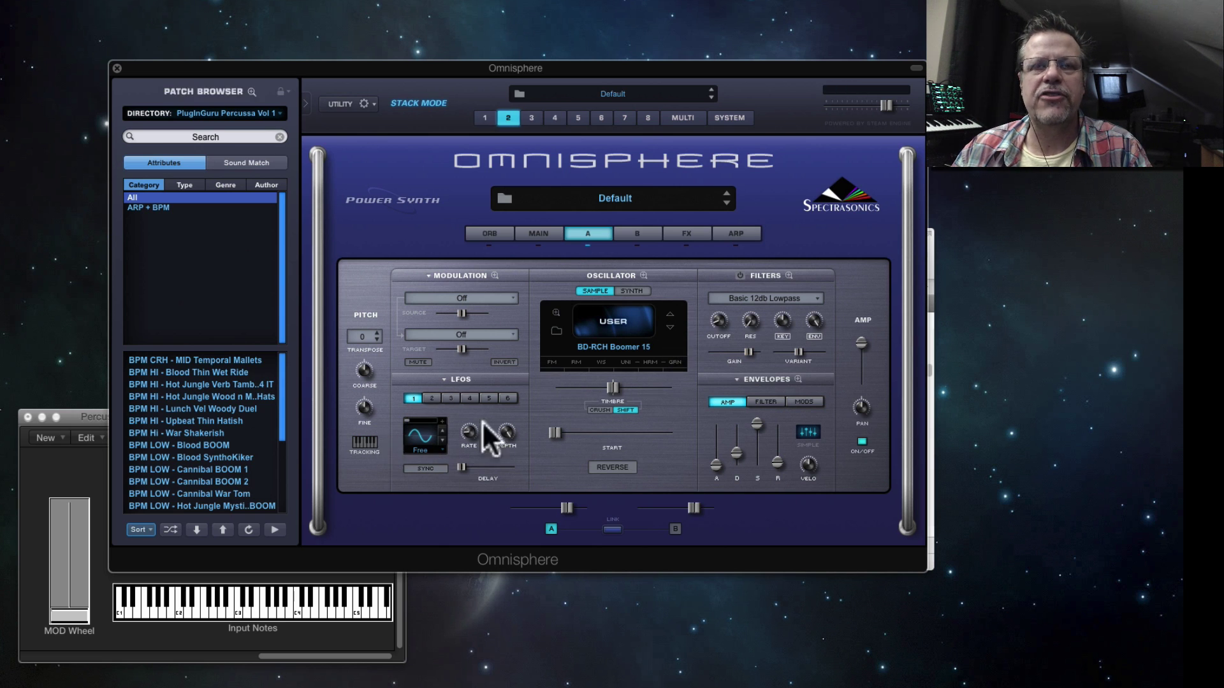
left_click(669, 327)
left_click(670, 327)
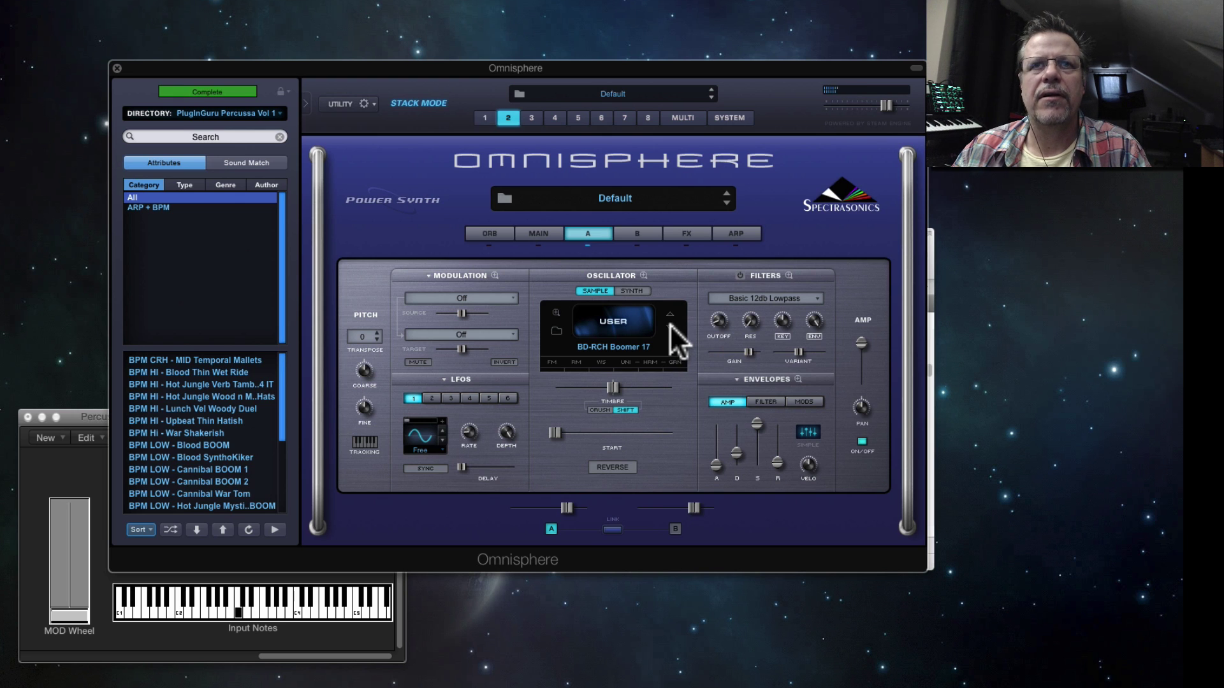
left_click(670, 326)
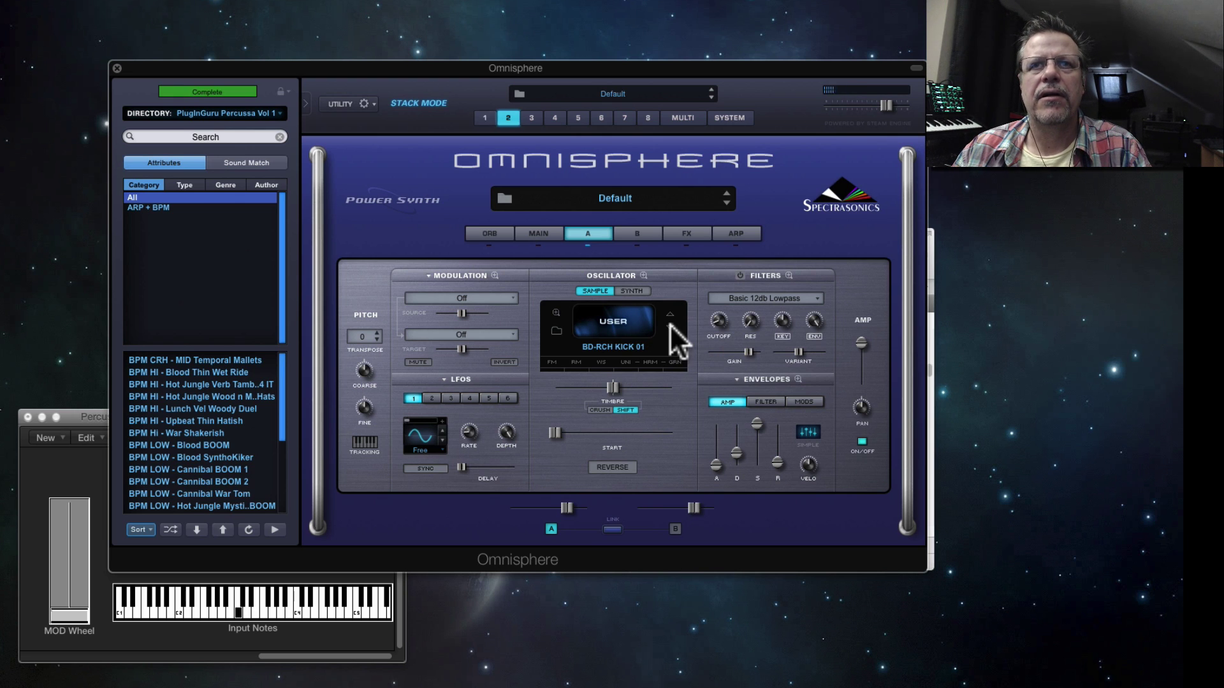
Step: Browse part 2's layer A soundsources backward from BD-RCH KICK 01 to BD-RCH Boomer 01
left_click(670, 313)
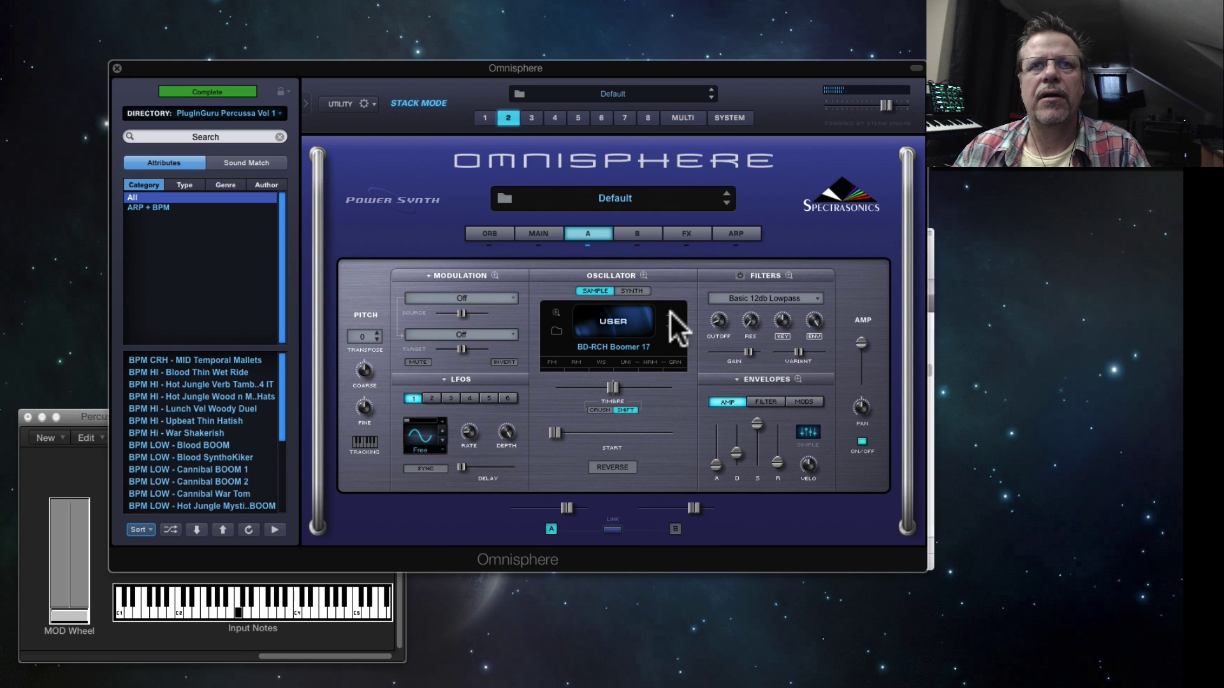
left_click(669, 312)
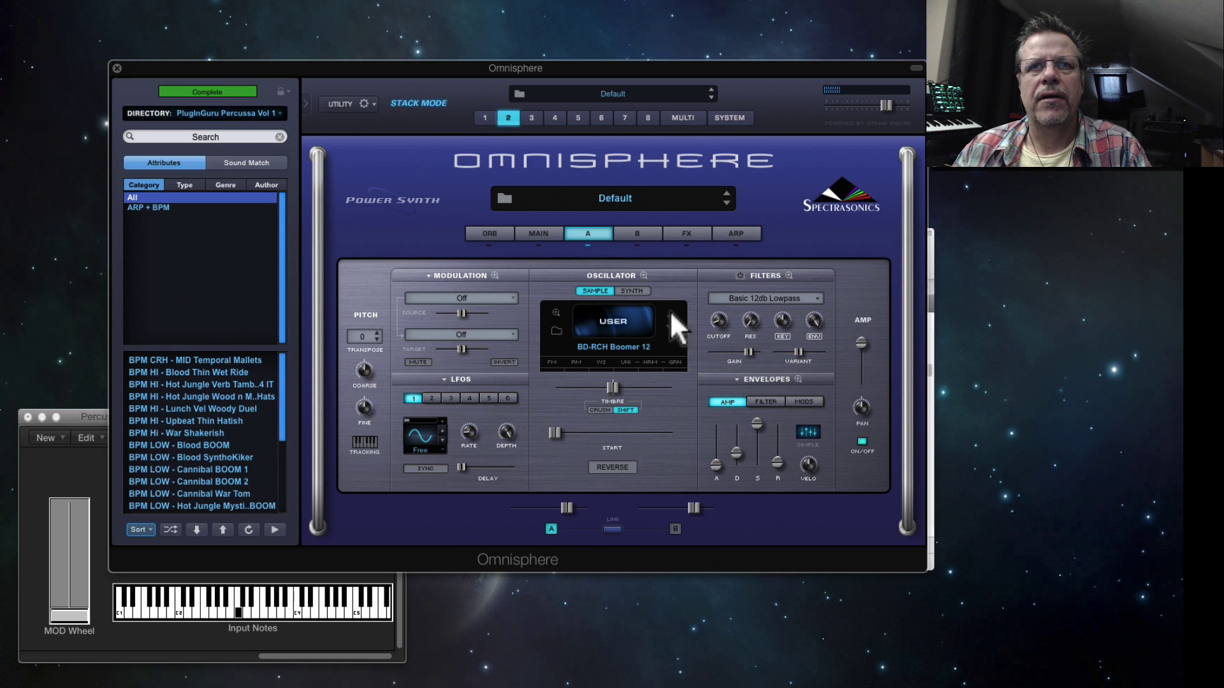
left_click(670, 311)
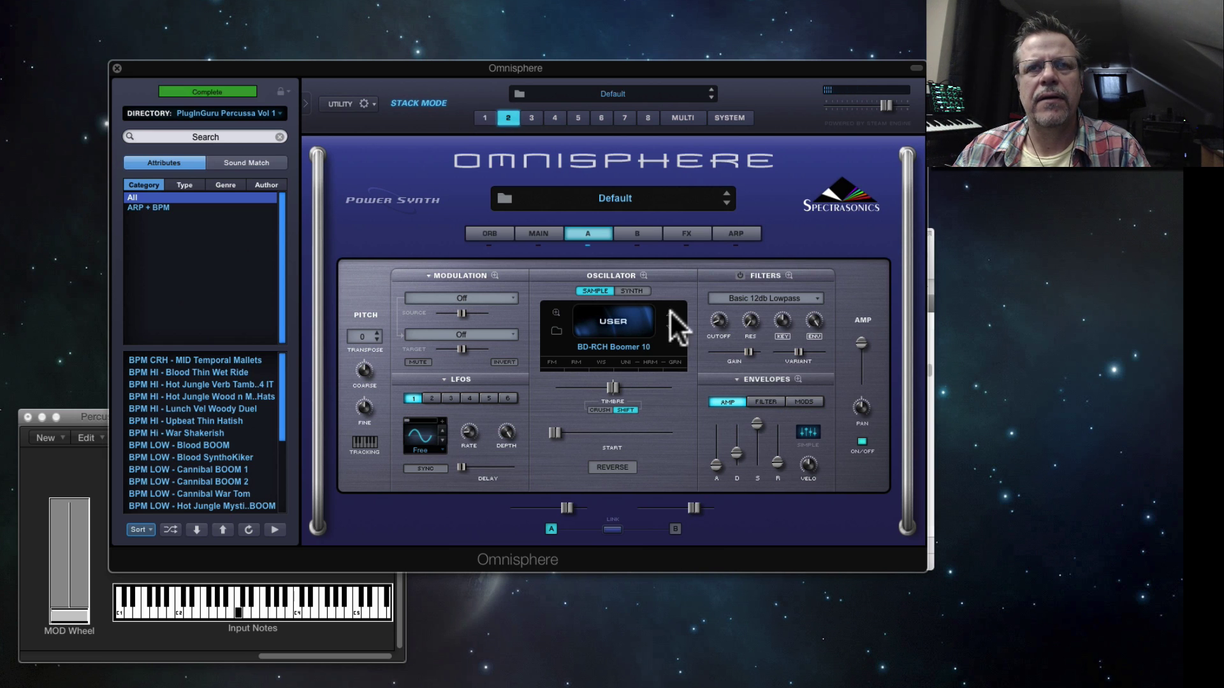
left_click(670, 311)
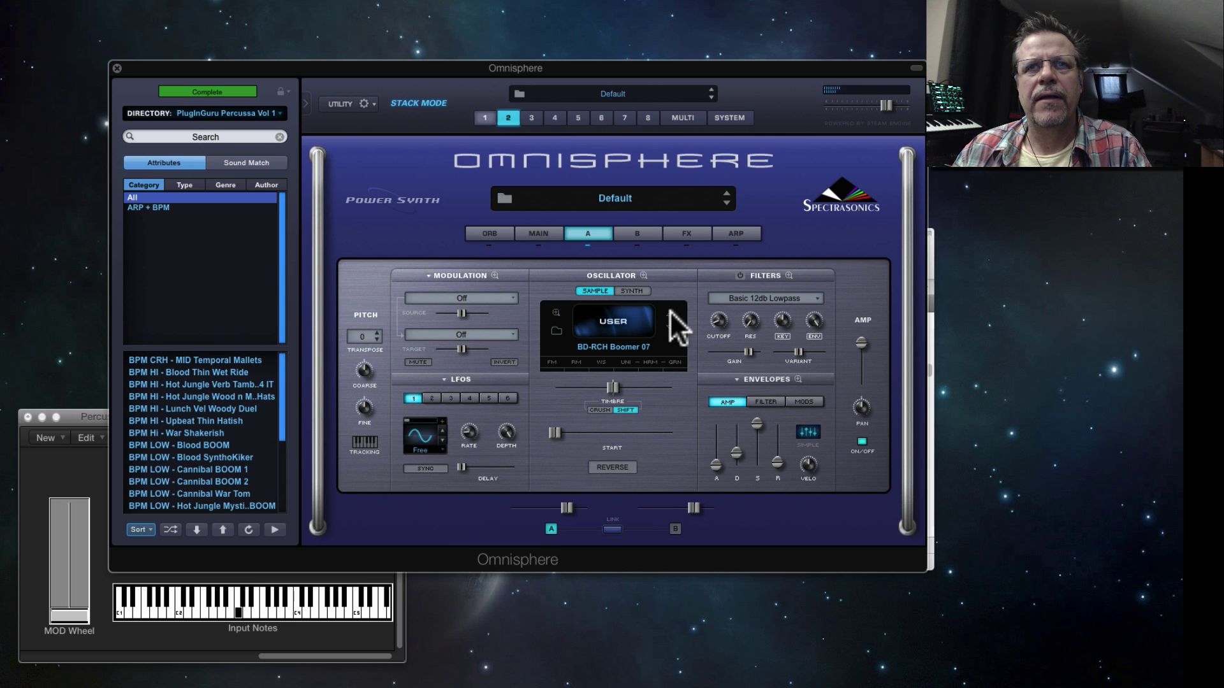
left_click(669, 311)
left_click(669, 311)
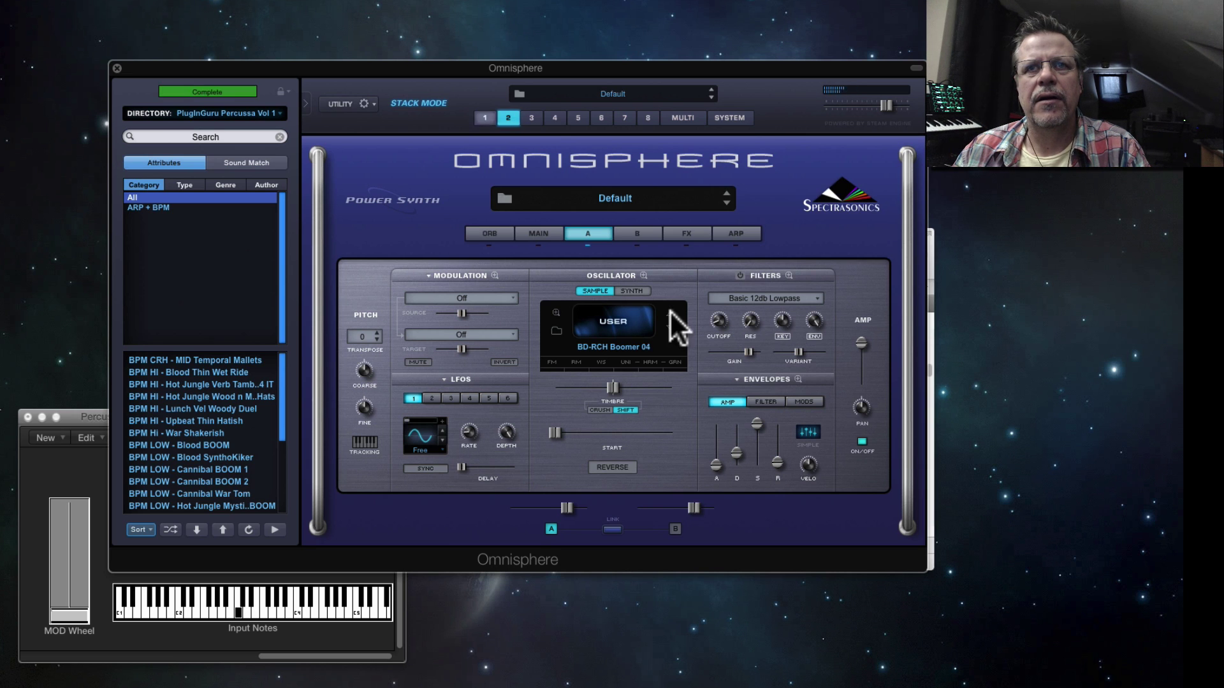
left_click(669, 311)
left_click(670, 311)
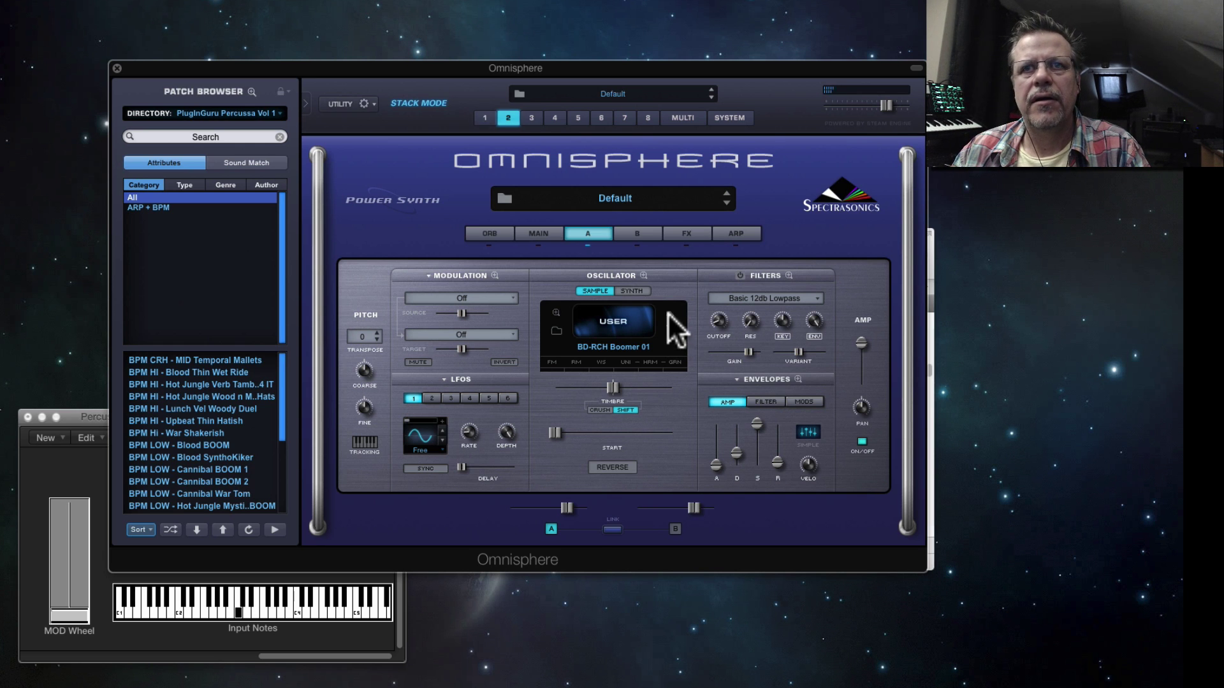
Step: Load TOM-RCH TOM TOM 03 into part 2's layer A and set its coarse pitch to about 288 cents
left_click(669, 312)
left_click(669, 312)
left_click(669, 312)
left_click(671, 311)
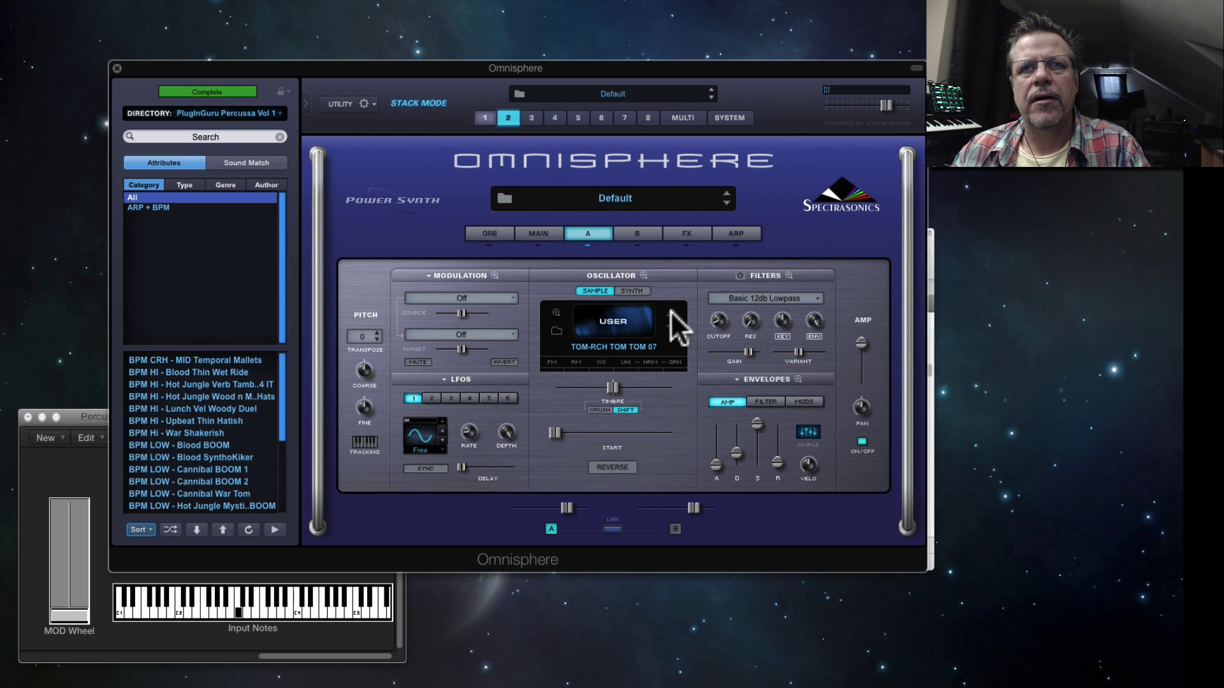
left_click(671, 311)
left_click(671, 311)
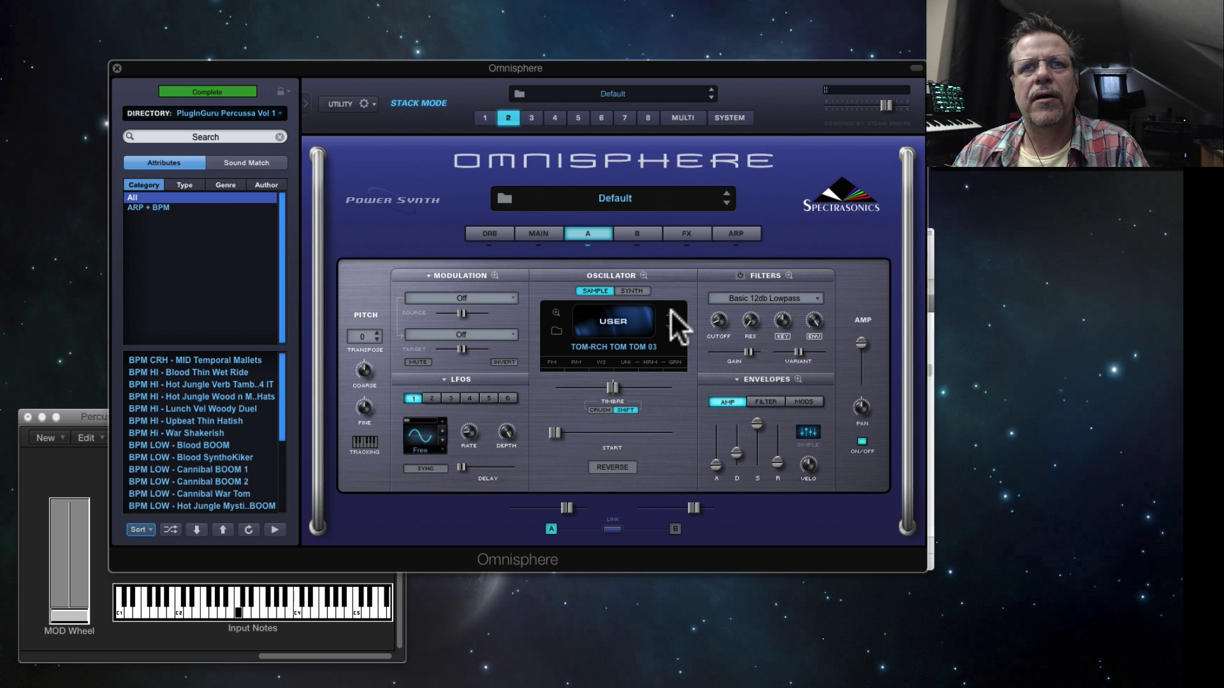
left_click(671, 311)
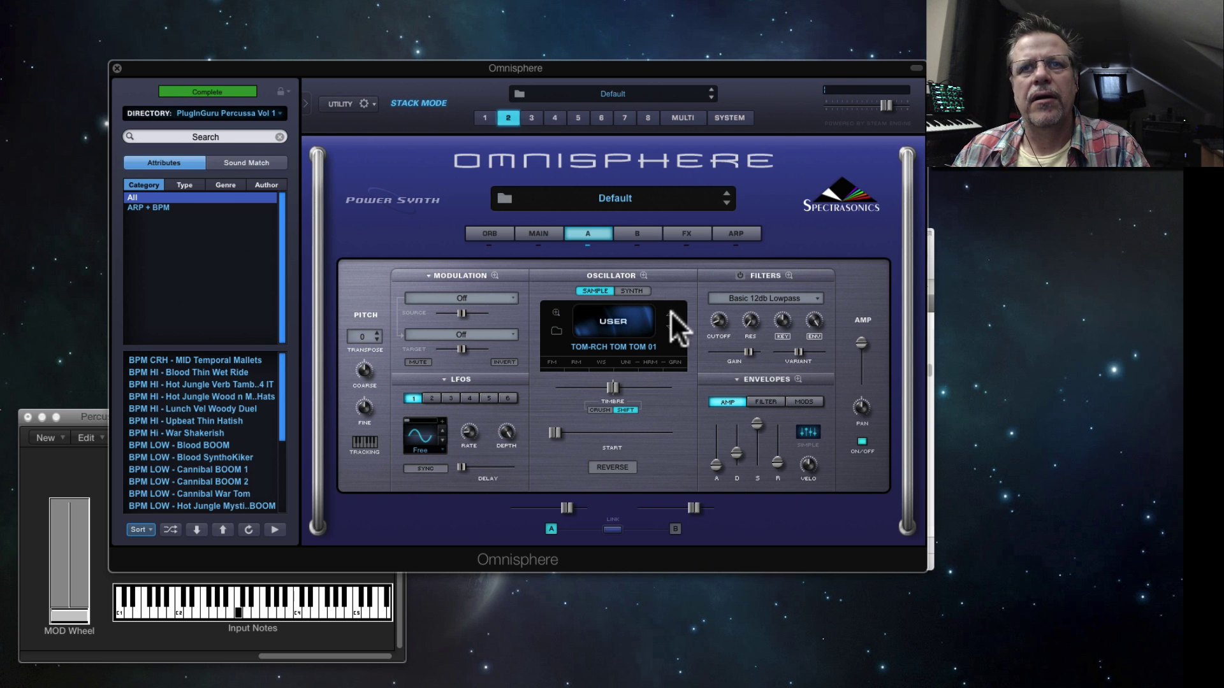
left_click(670, 327)
left_click(669, 327)
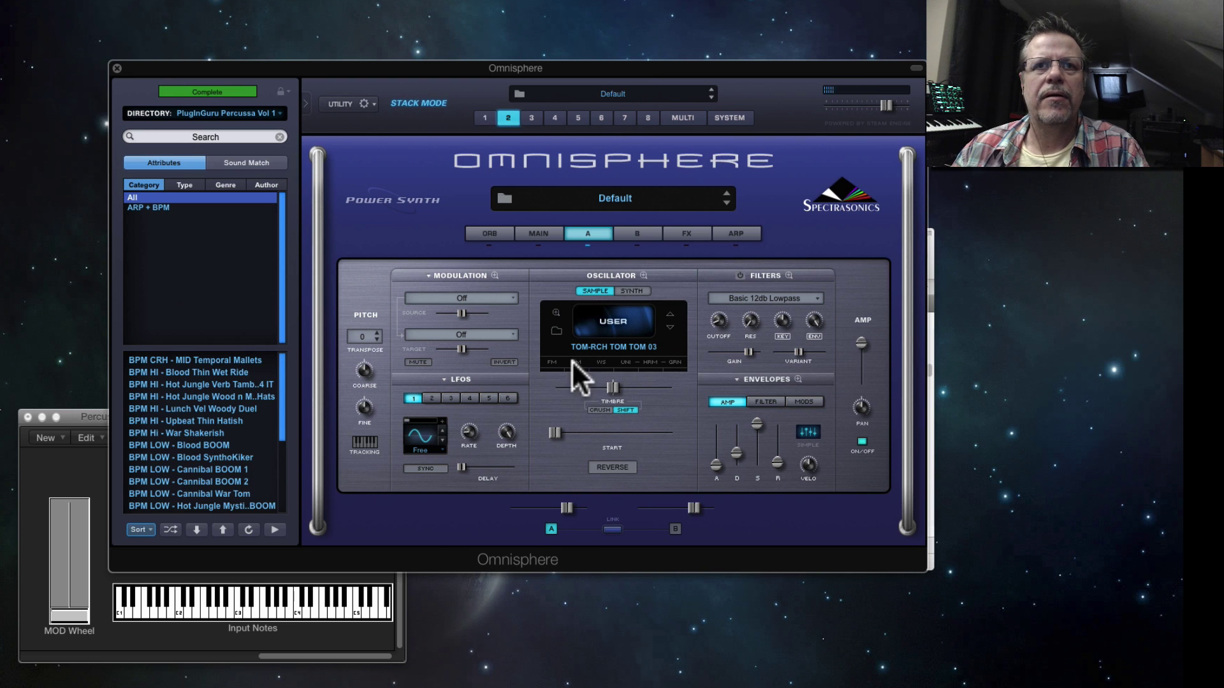
mouse_move(366, 357)
left_mouse_down()
mouse_move(366, 387)
mouse_move(374, 373)
left_mouse_up()
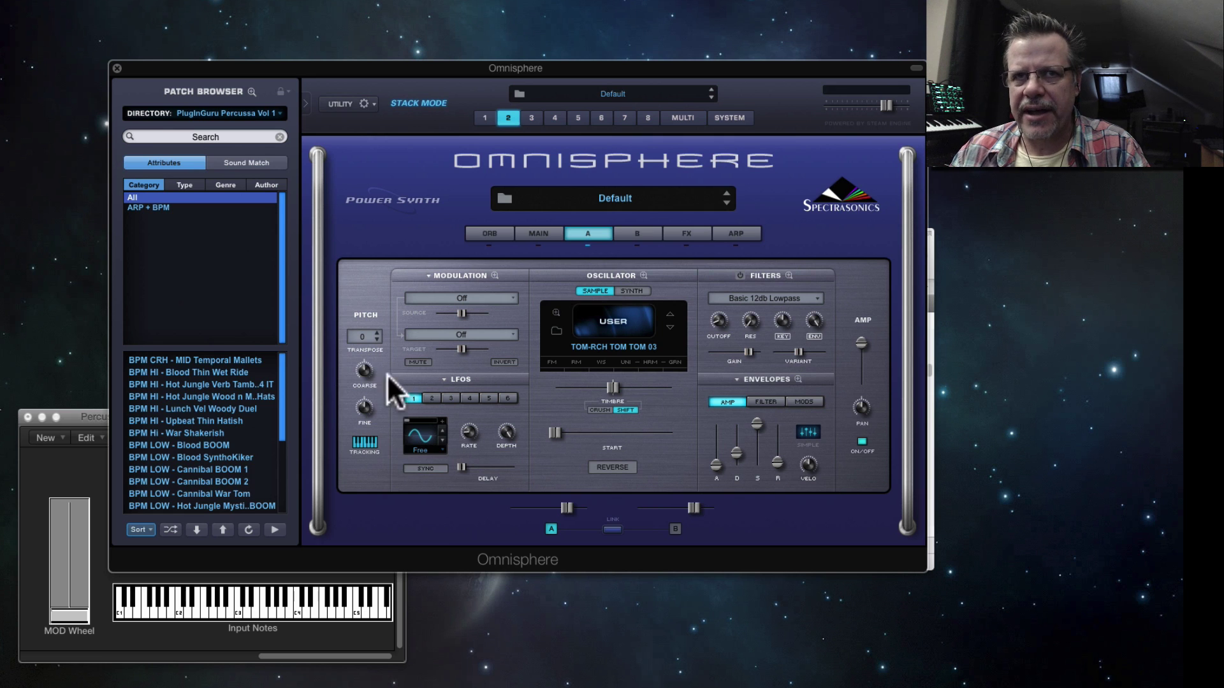
left_click_drag(362, 368, 370, 370)
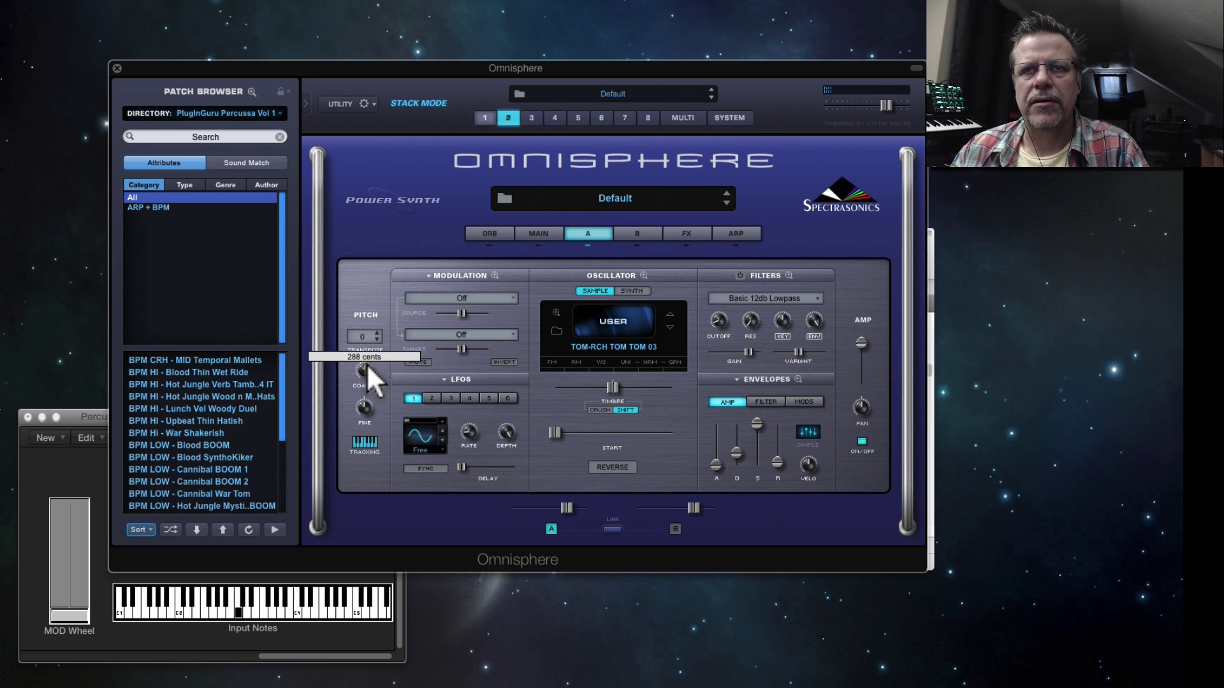
Step: Turn on part 2's arpeggiator and clear its pattern to 32 empty steps in Up/Down mode
left_click(737, 234)
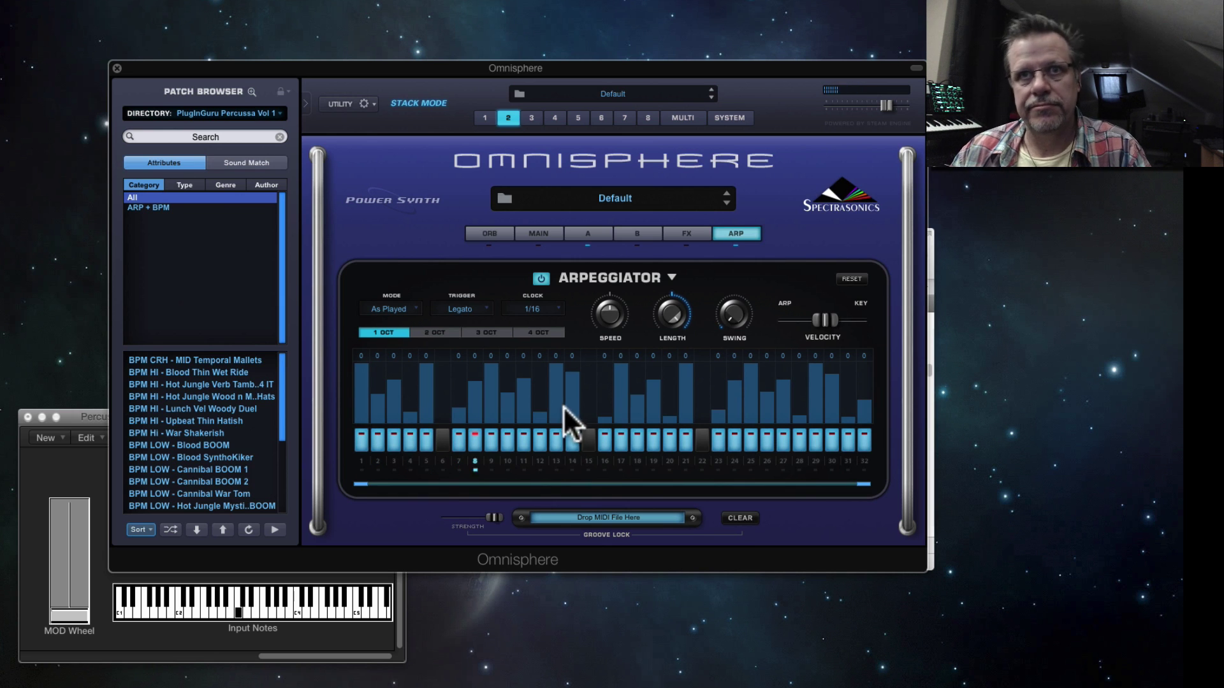
left_click(672, 278)
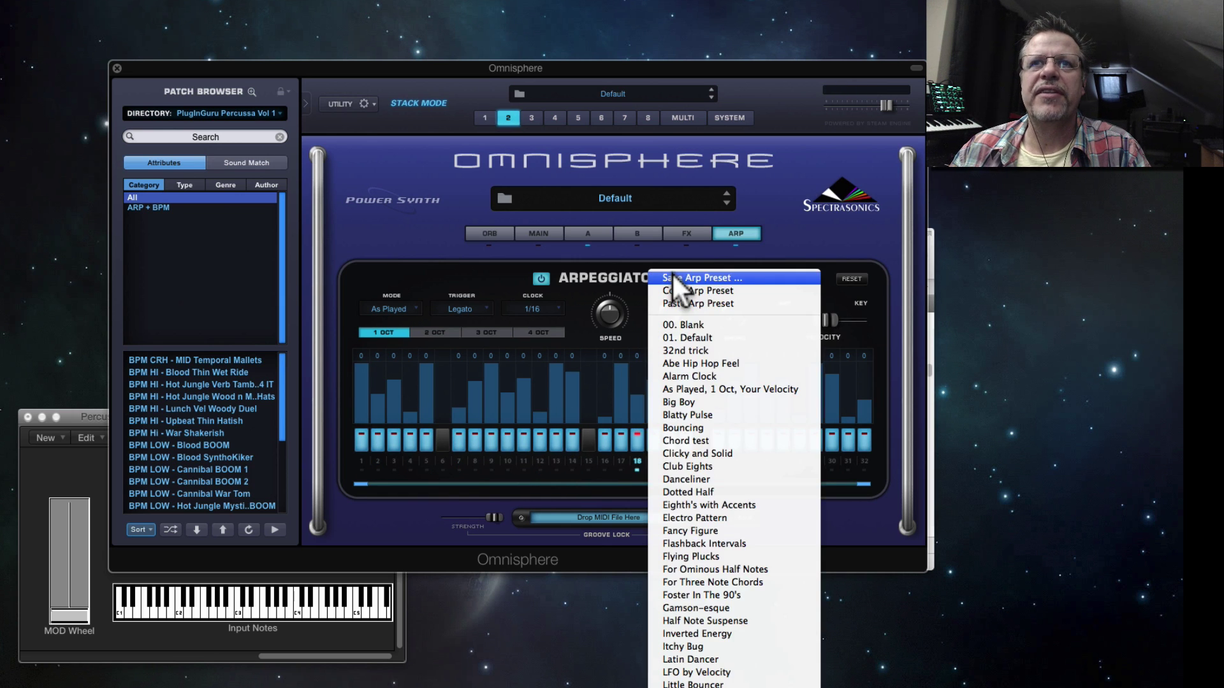
left_click(504, 450)
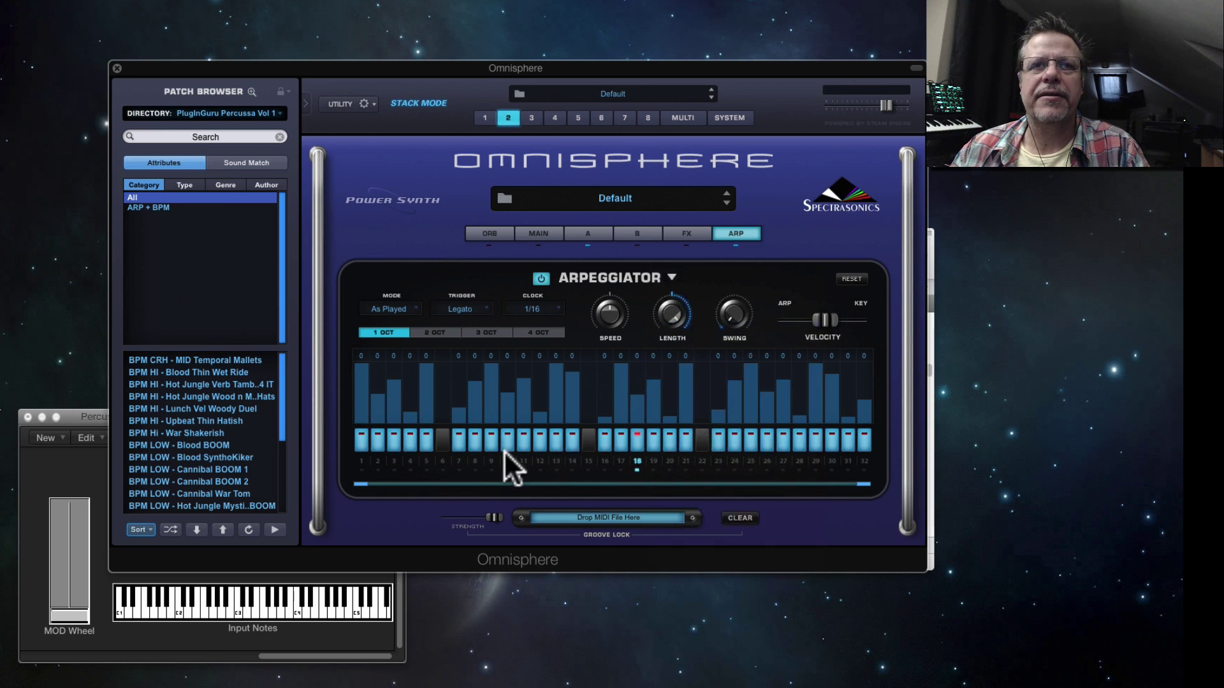
left_click_drag(367, 480, 949, 461)
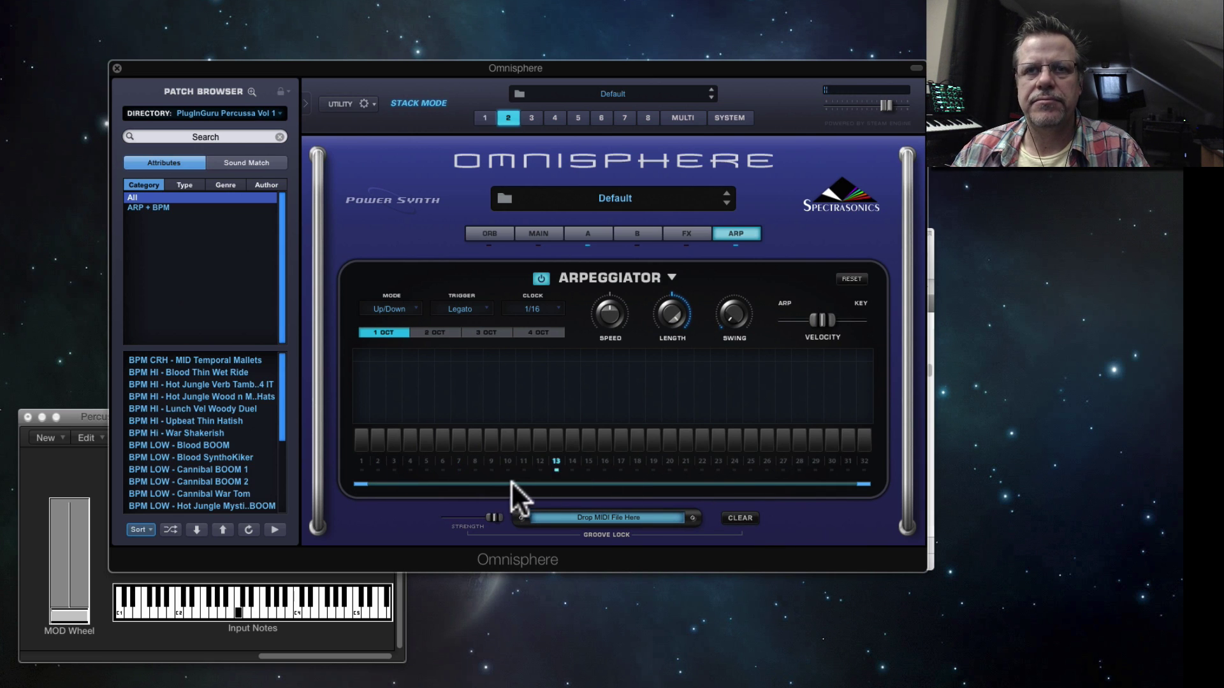
Step: Activate steps 3, 5, 7, 9, 11, 13 and 15 in part 2's arpeggiator pattern
left_click(394, 440)
left_click(426, 440)
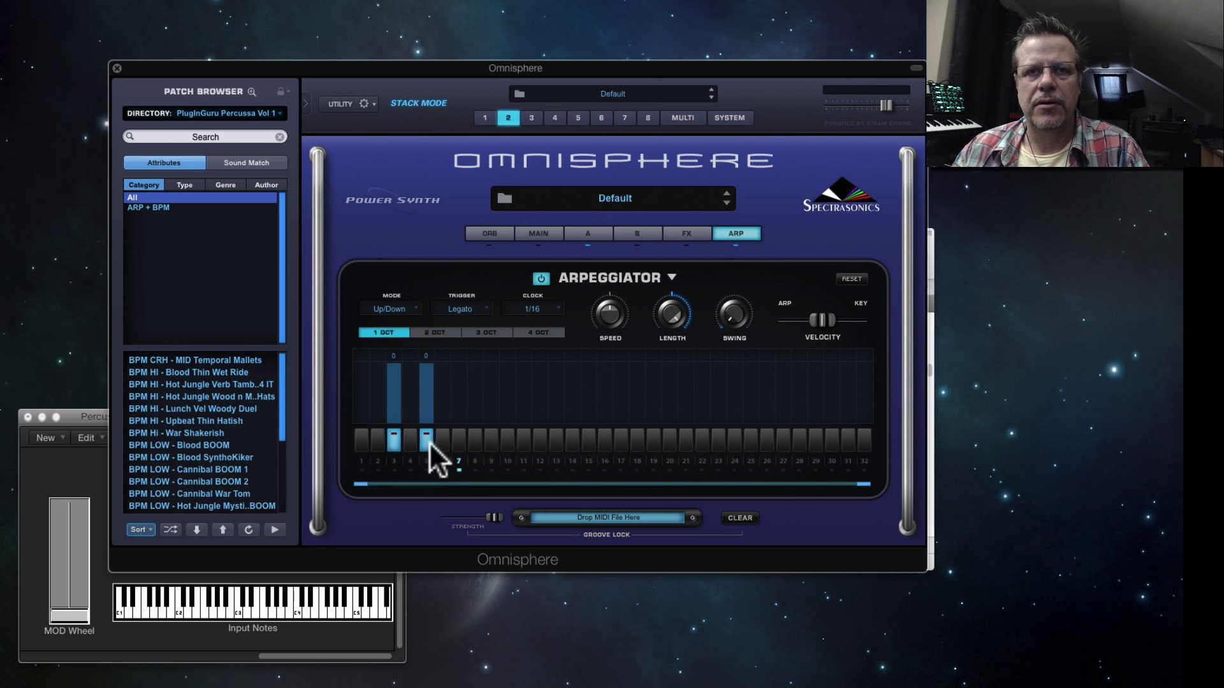
left_click(457, 440)
left_click(492, 440)
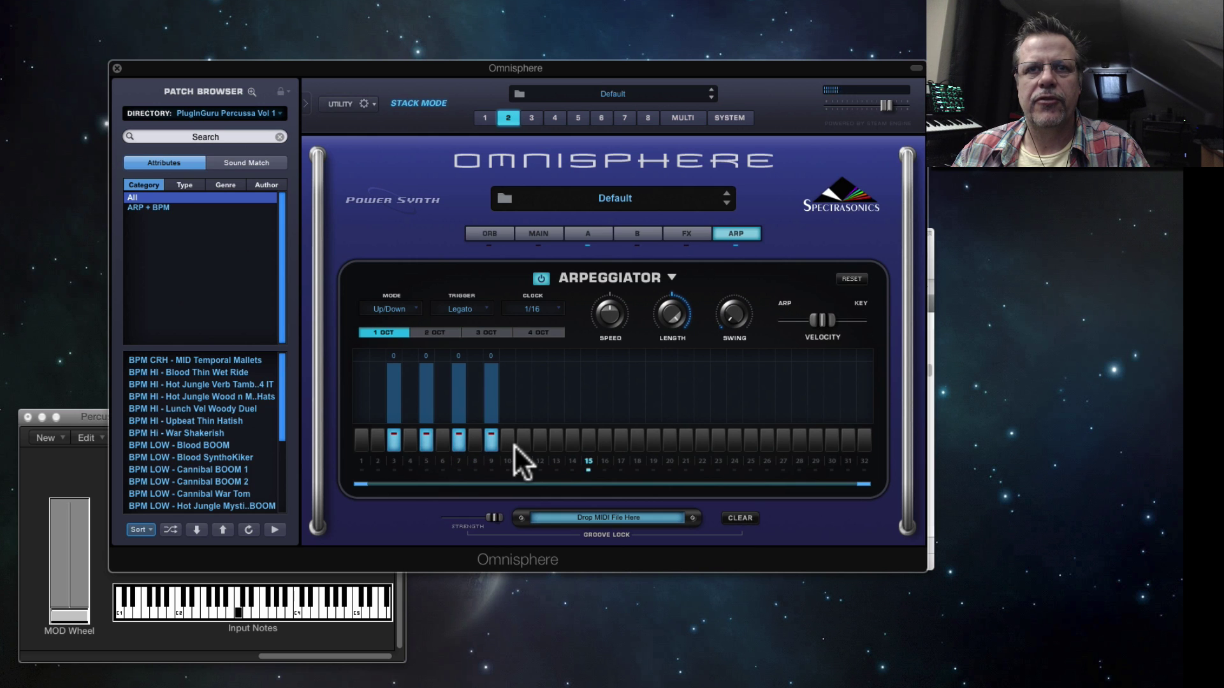
left_click(523, 440)
left_click(556, 440)
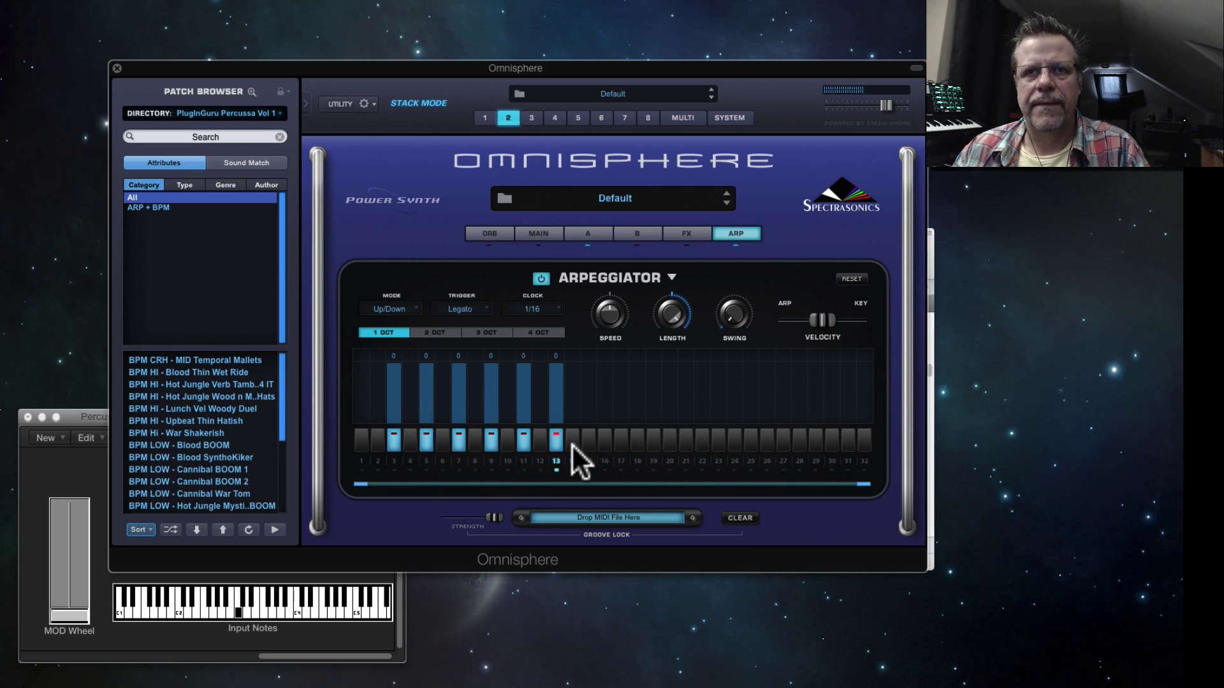
left_click(587, 441)
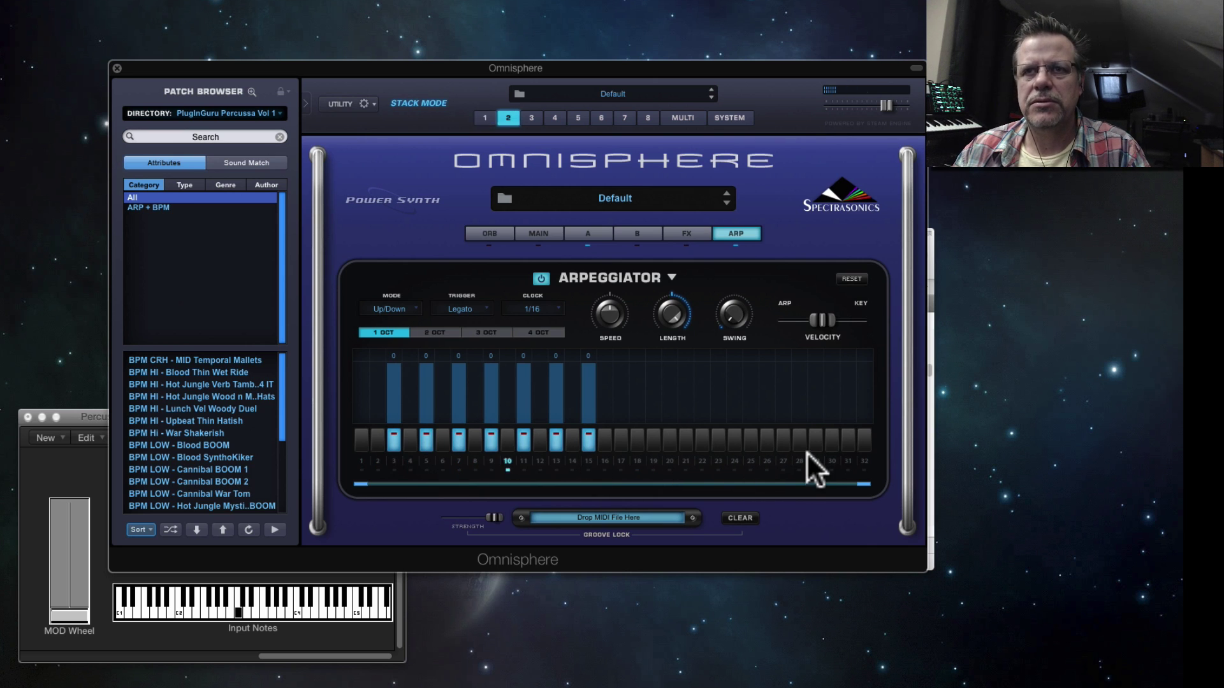
Step: Activate arpeggiator steps 28 to 30 with rising velocities, and move the group one step earlier by adding step 27 and switching off step 30
left_click_drag(800, 443, 827, 445)
mouse_move(805, 363)
left_mouse_down()
mouse_move(804, 403)
mouse_move(827, 361)
mouse_move(832, 372)
left_mouse_up()
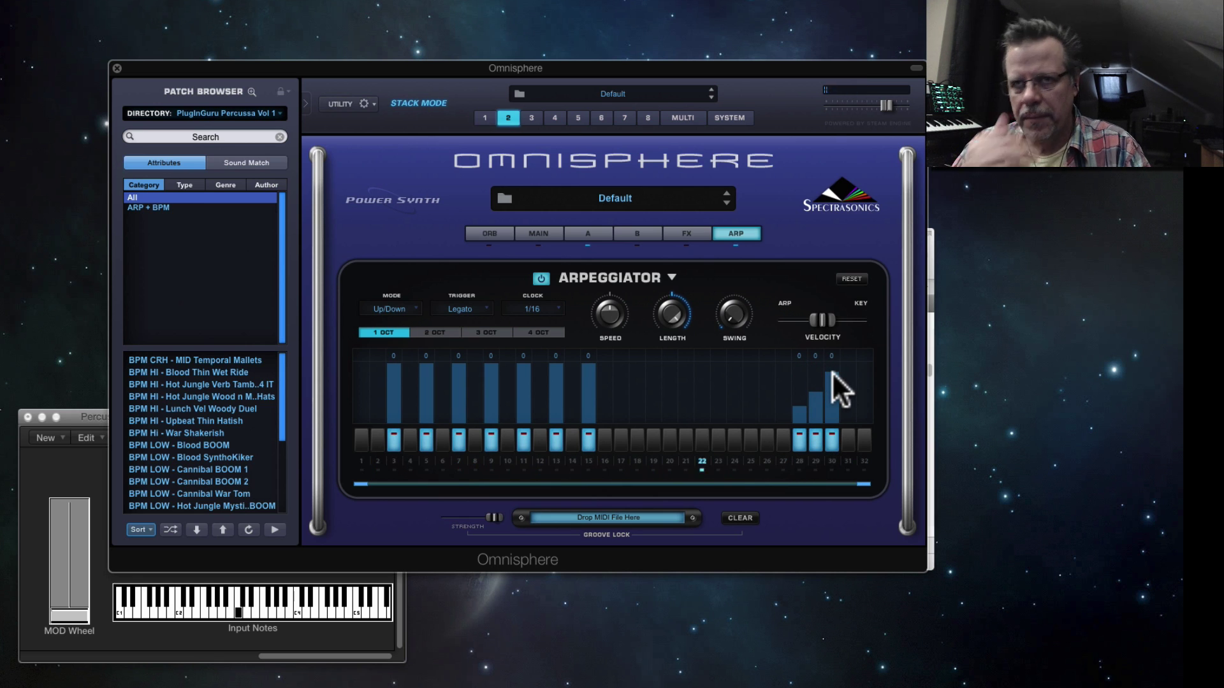
left_click(784, 438)
left_click(829, 439)
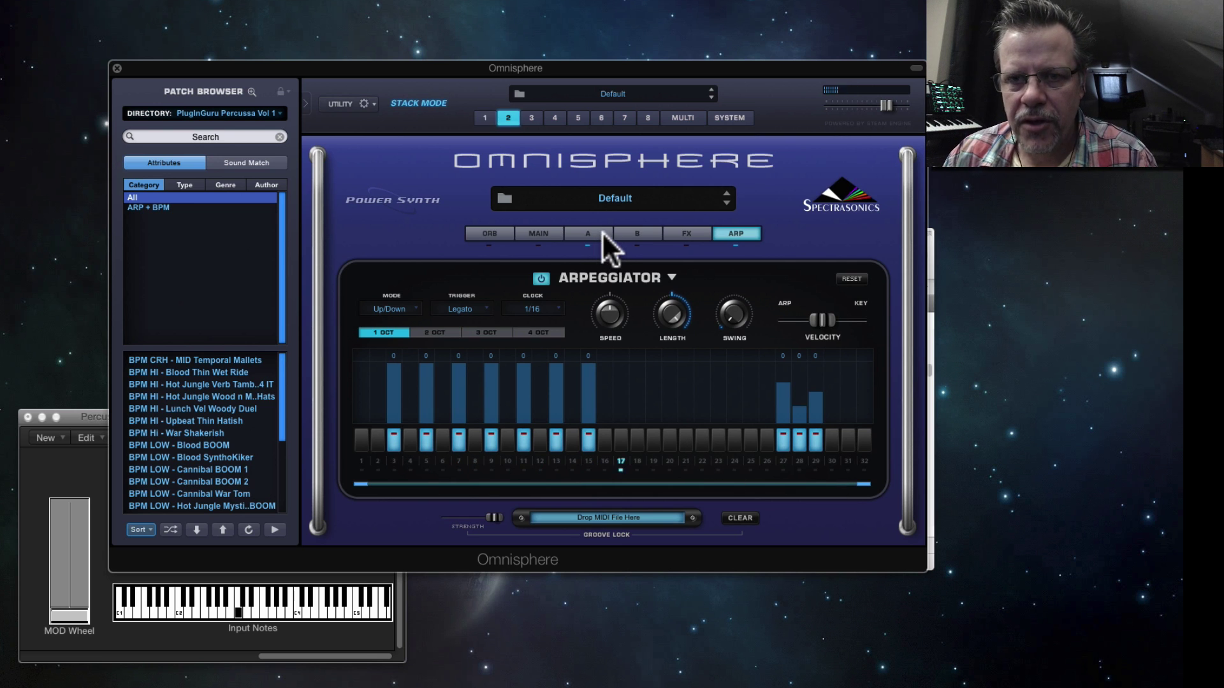
left_click(525, 424)
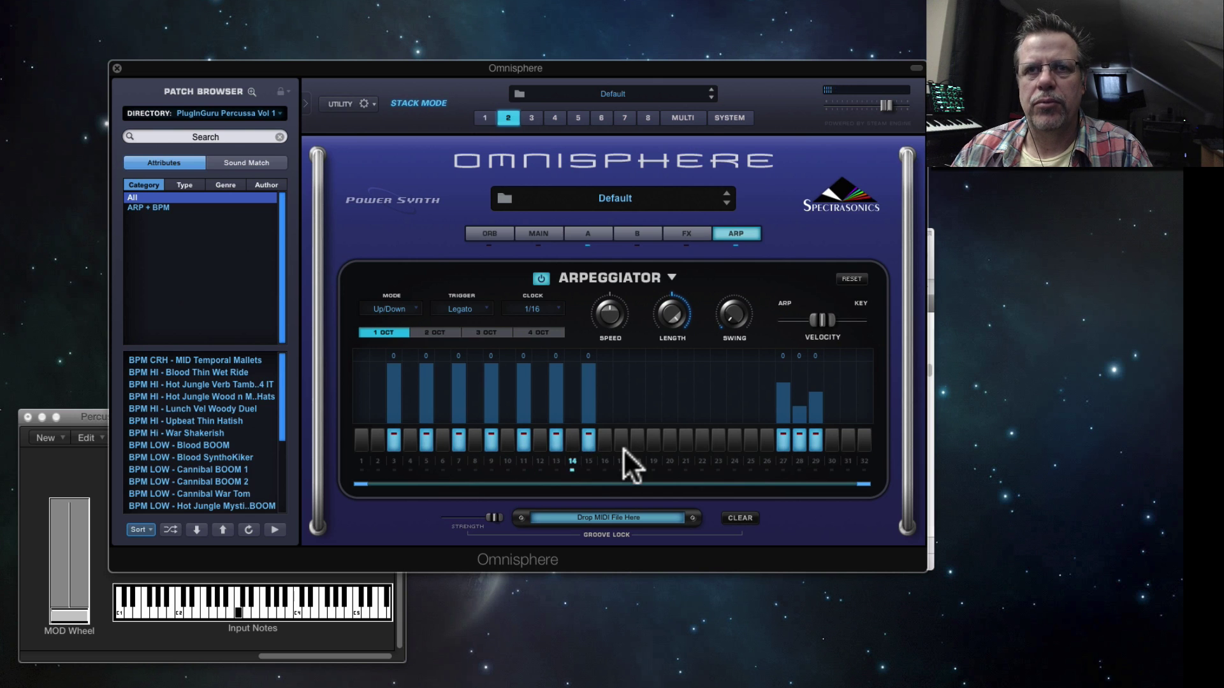
Step: Activate steps 19 and 21 in part 2's arpeggiator pattern, trying out step 23 and switching it off again
left_click(655, 439)
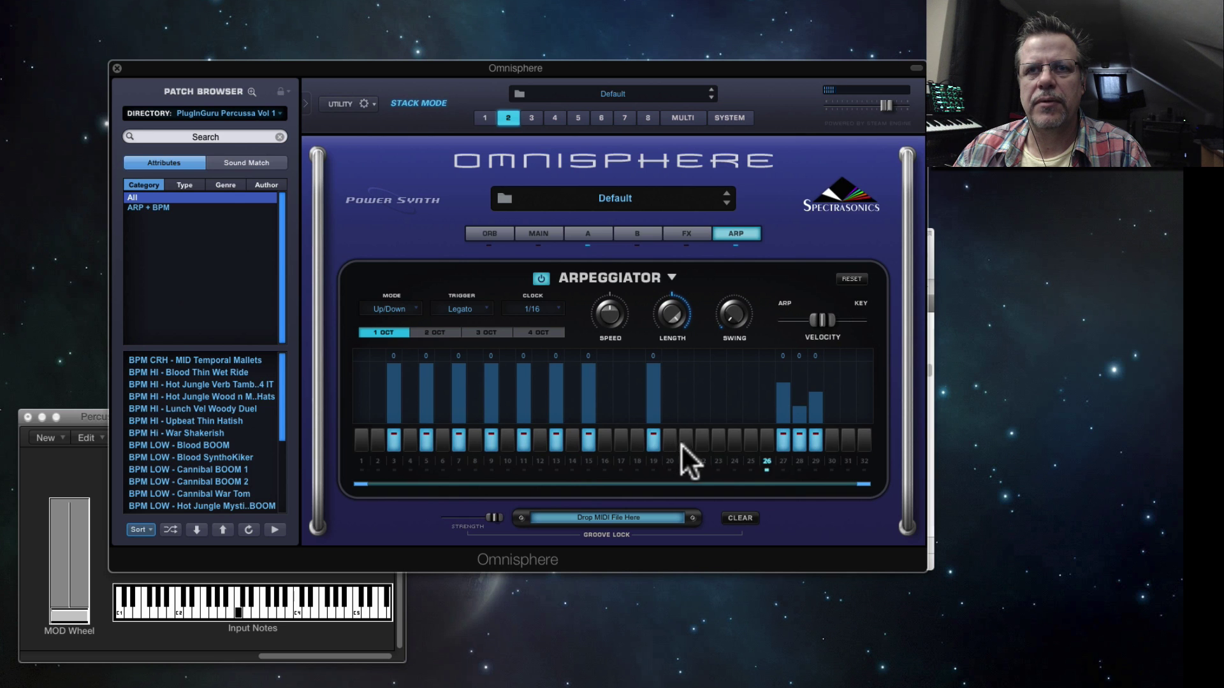
left_click(686, 441)
left_click(719, 441)
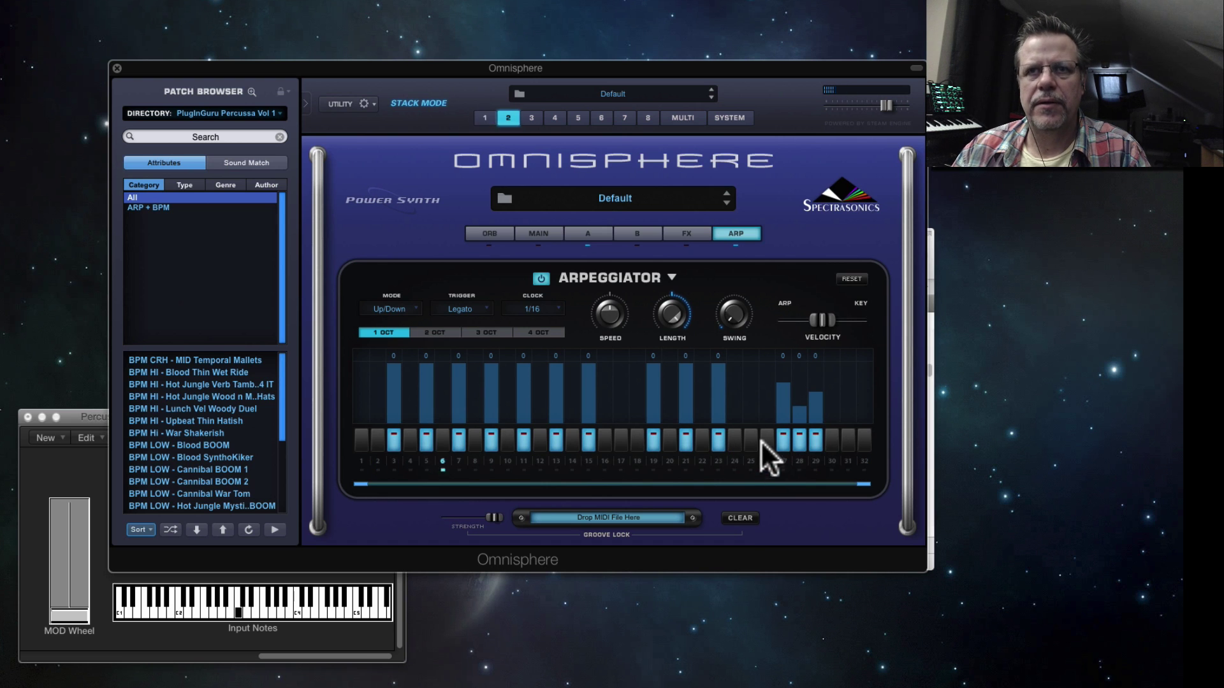
left_click(721, 442)
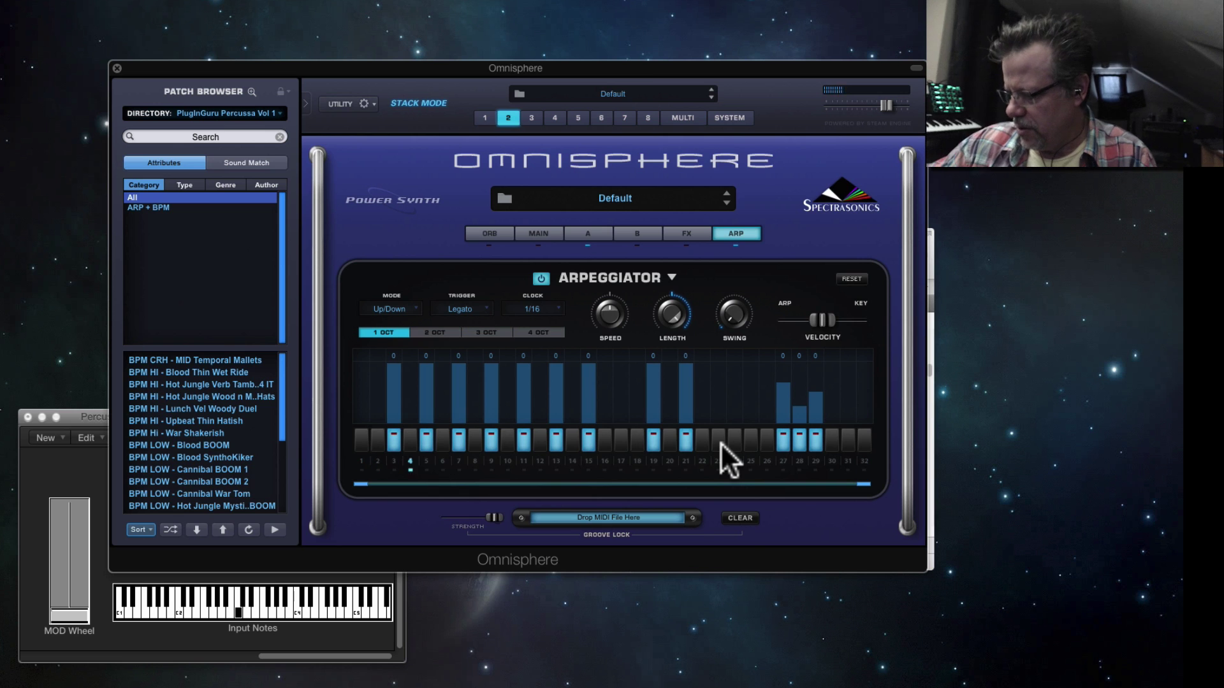
left_click(681, 430)
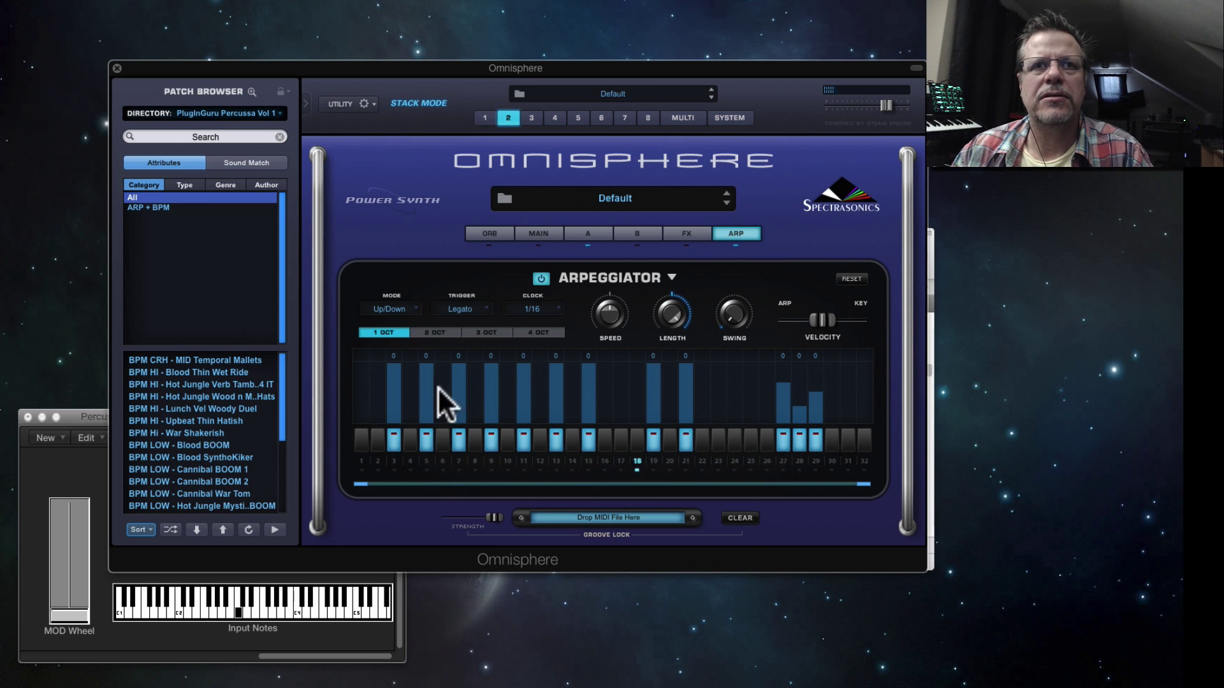
Step: Transpose steps 3, 5 and 7 of part 2's arpeggiator pattern by -9, -5 and -2 semitones
left_click(395, 355)
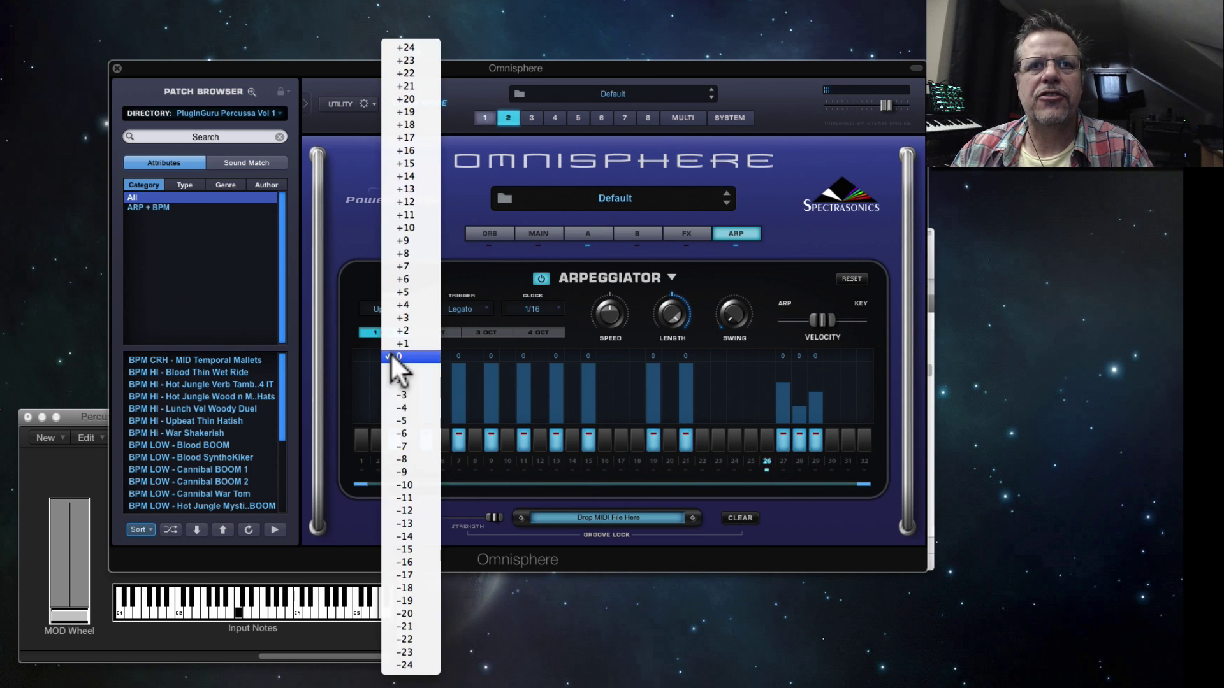
left_click(408, 464)
left_click(427, 355)
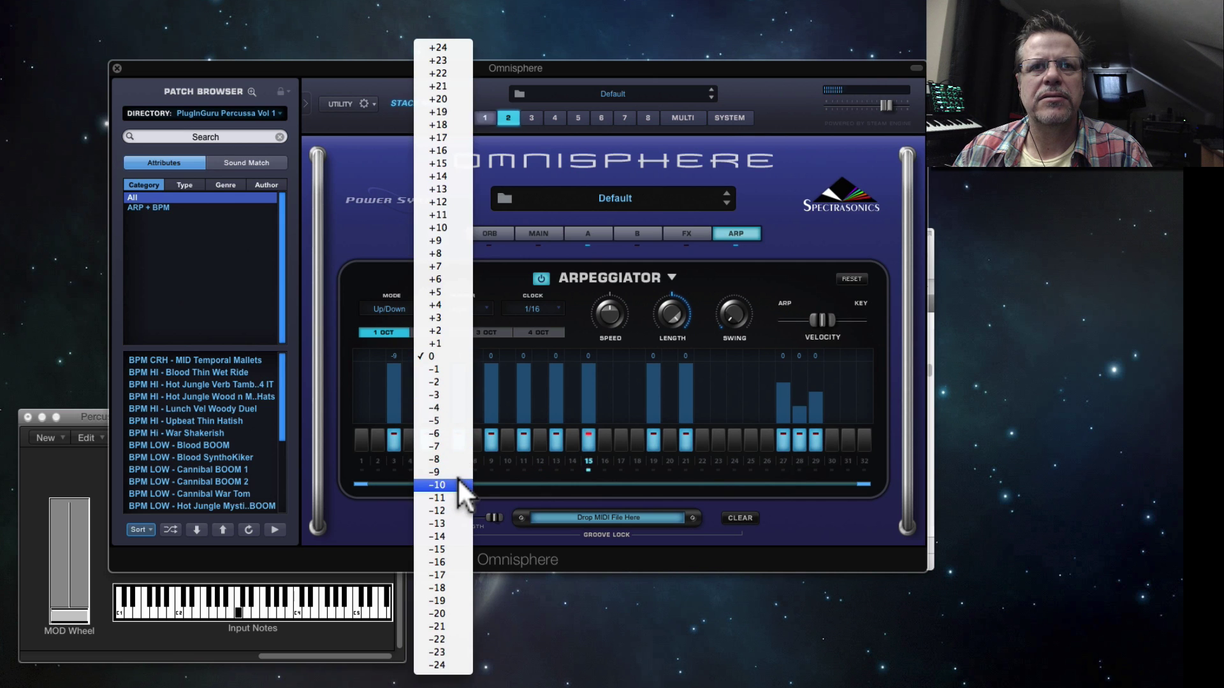
left_click(450, 419)
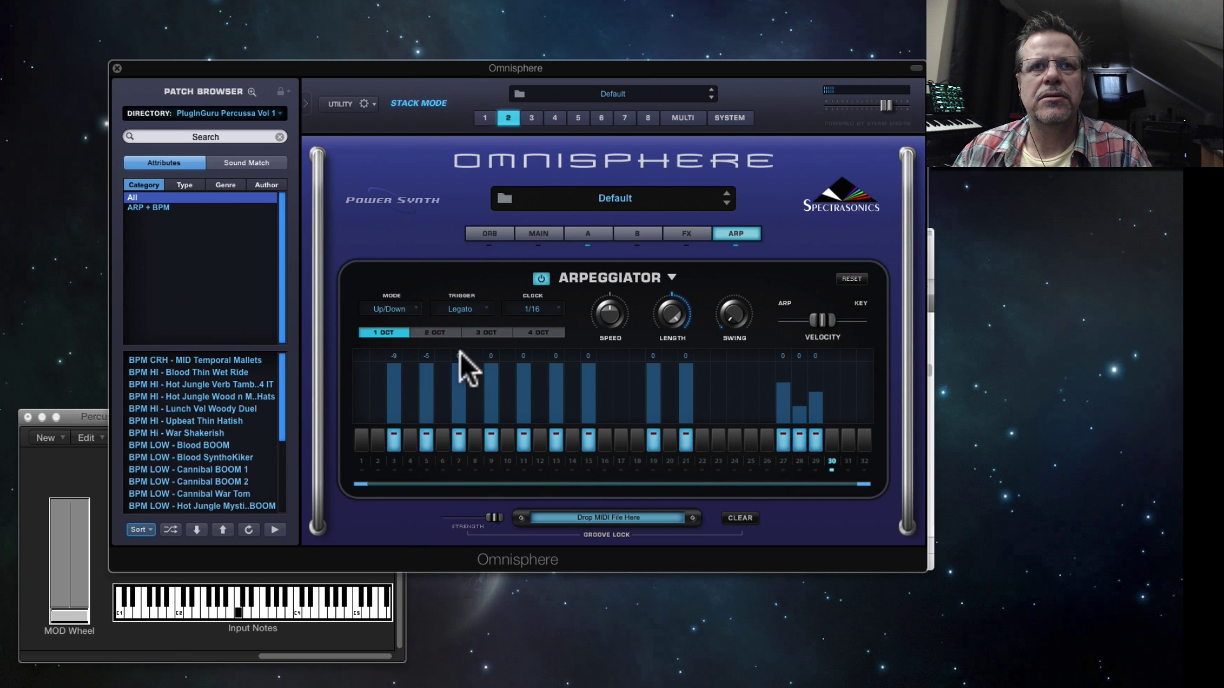
left_click(460, 355)
left_click(462, 383)
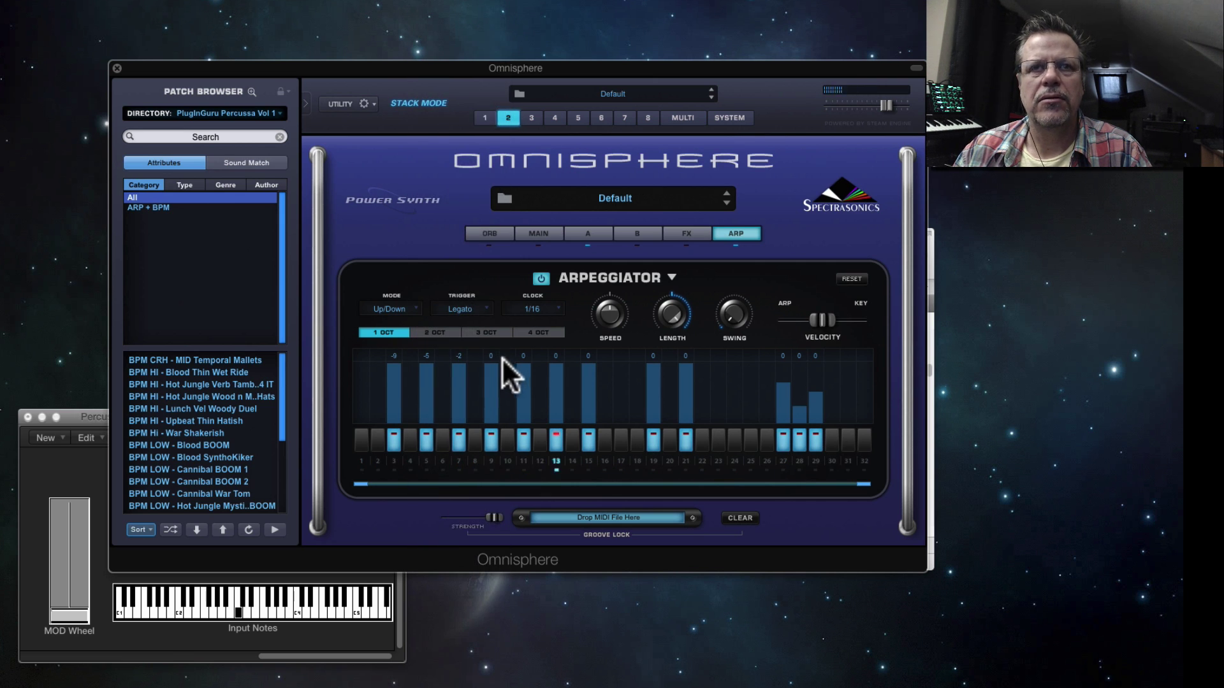
Step: Transpose arpeggiator step 11 by -3 semitones and step 13 by -5 semitones
left_click(523, 355)
left_click(531, 394)
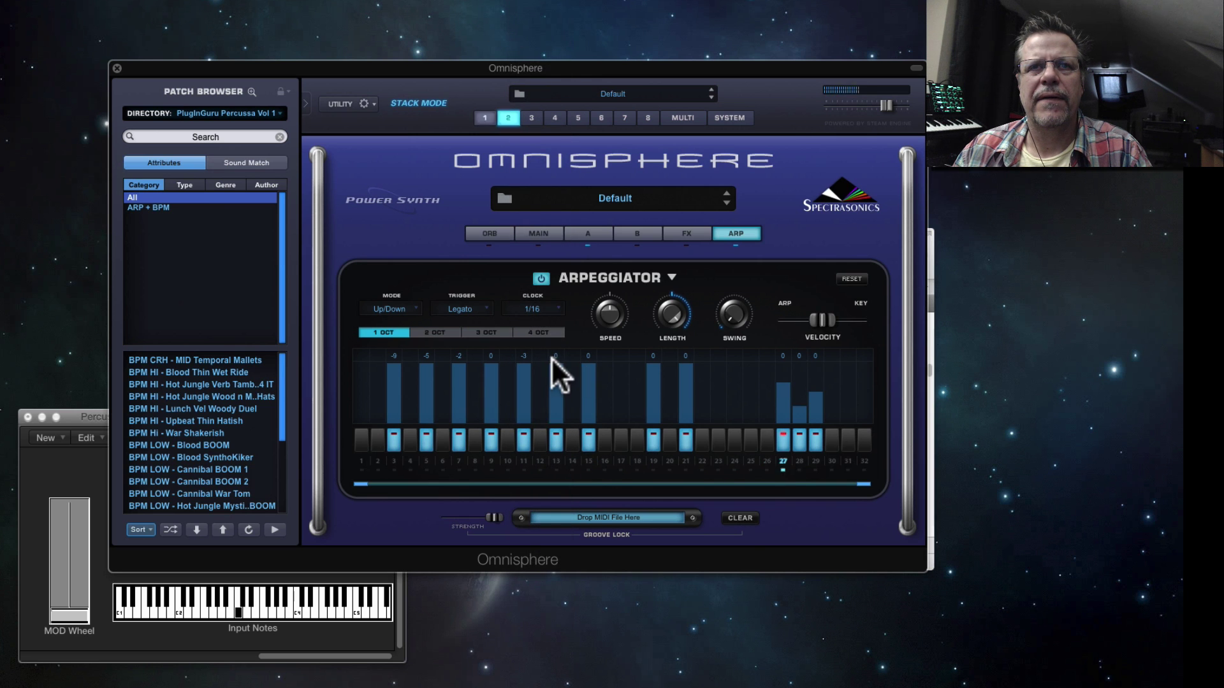
left_click(552, 354)
left_click(561, 394)
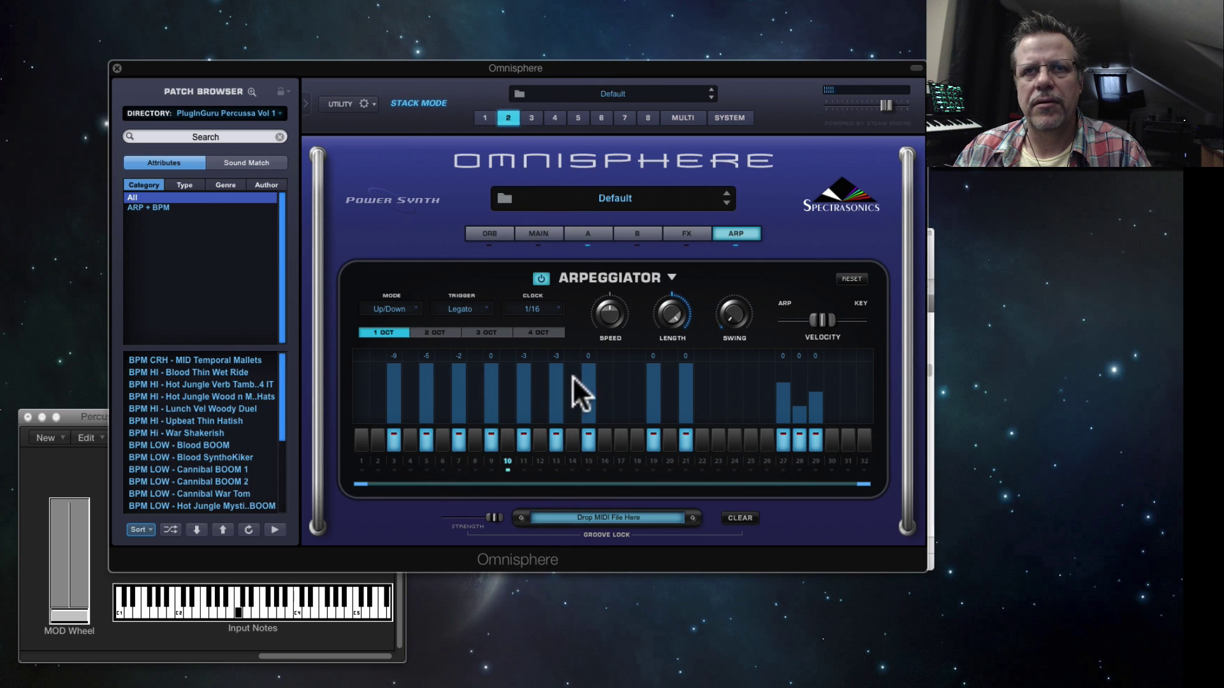
left_click(558, 356)
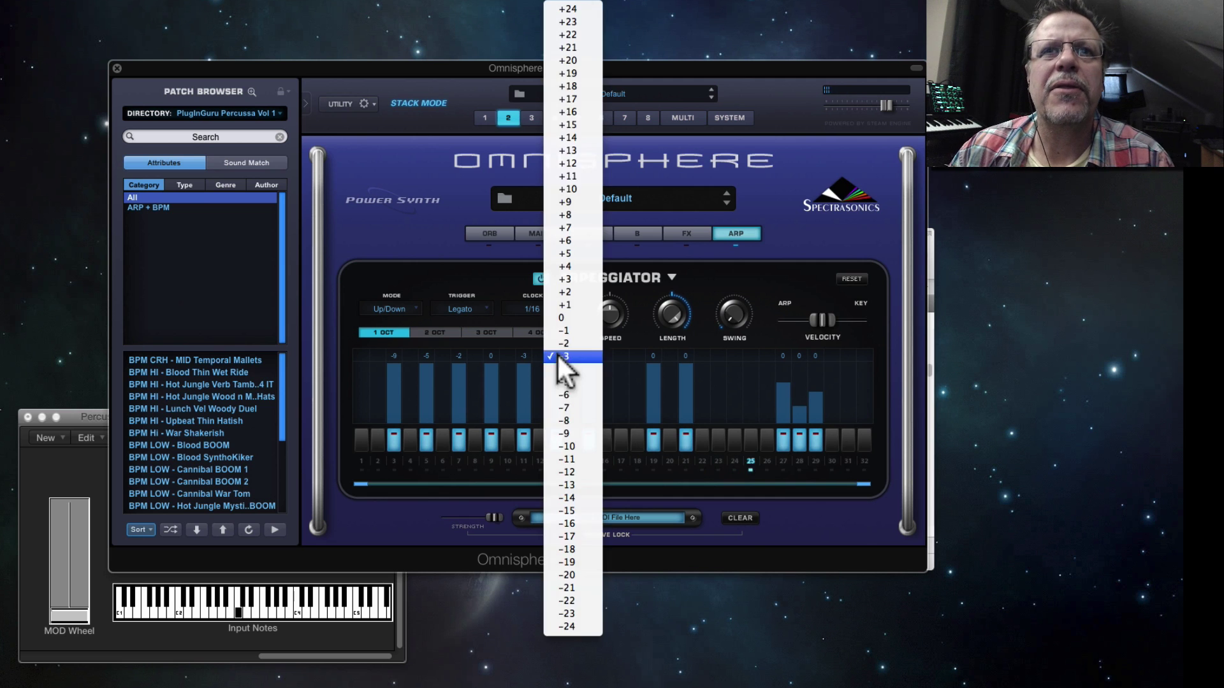
left_click(562, 382)
Step: Transpose arpeggiator step 15 by -6 semitones and steps 19 and 21 by -9 semitones each
left_click(589, 355)
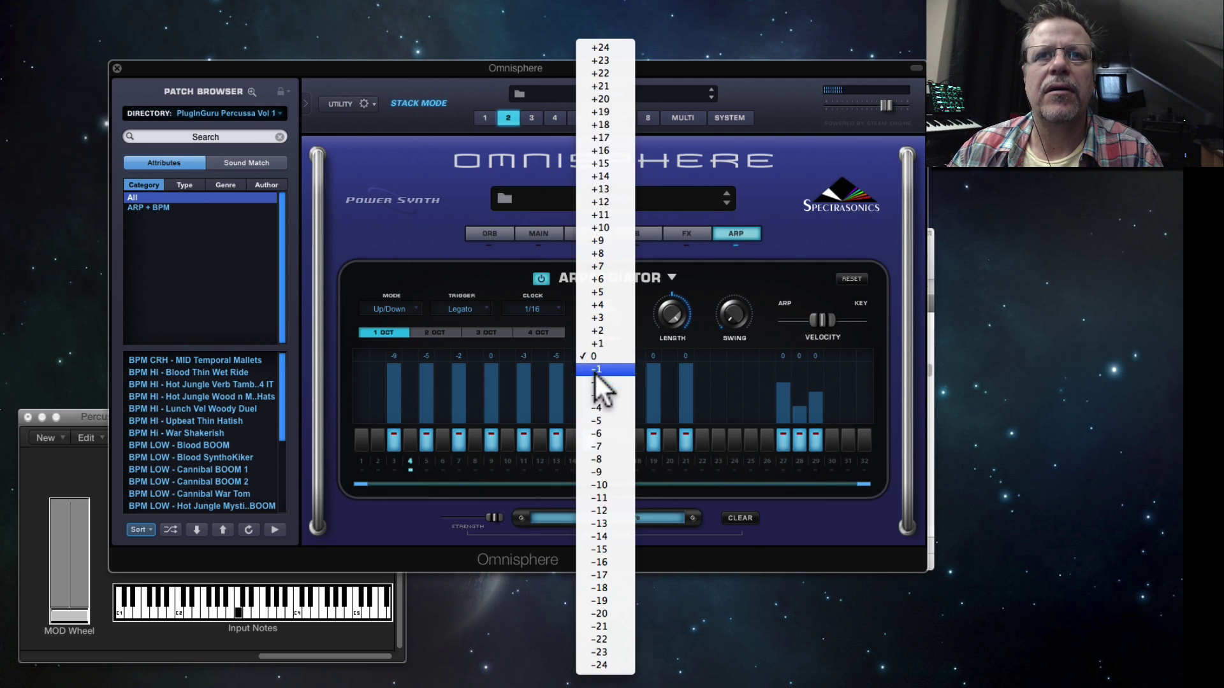
left_click(608, 434)
left_click(653, 356)
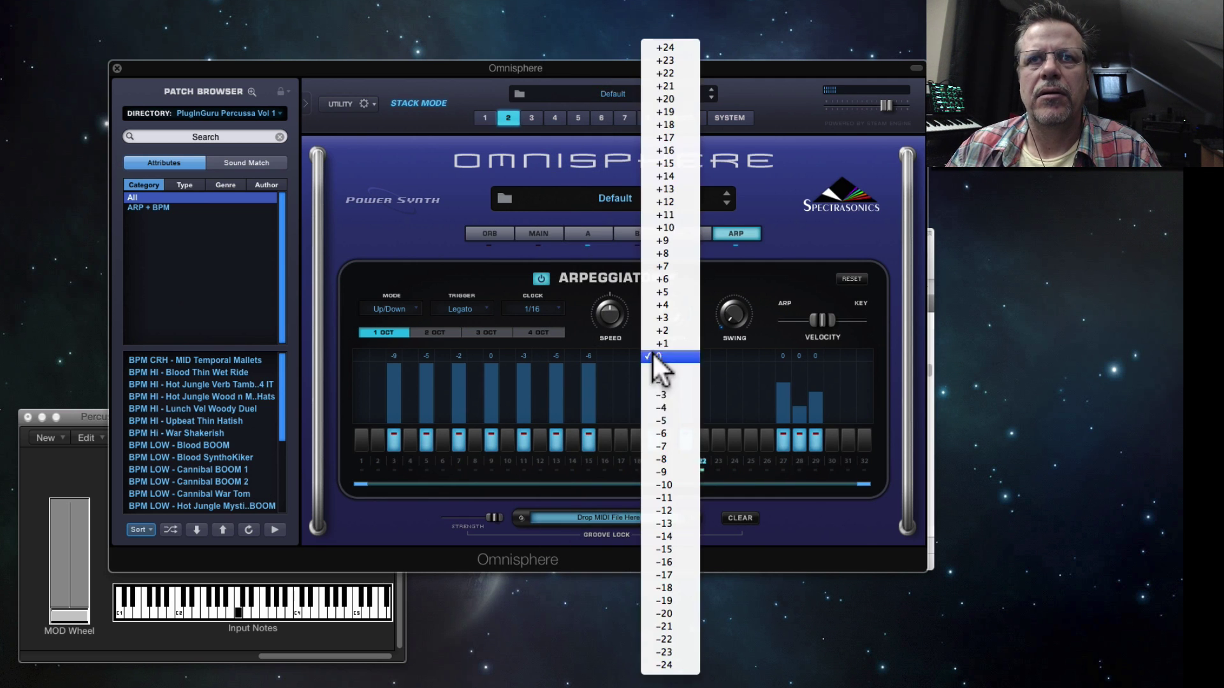
left_click(671, 472)
left_click(686, 355)
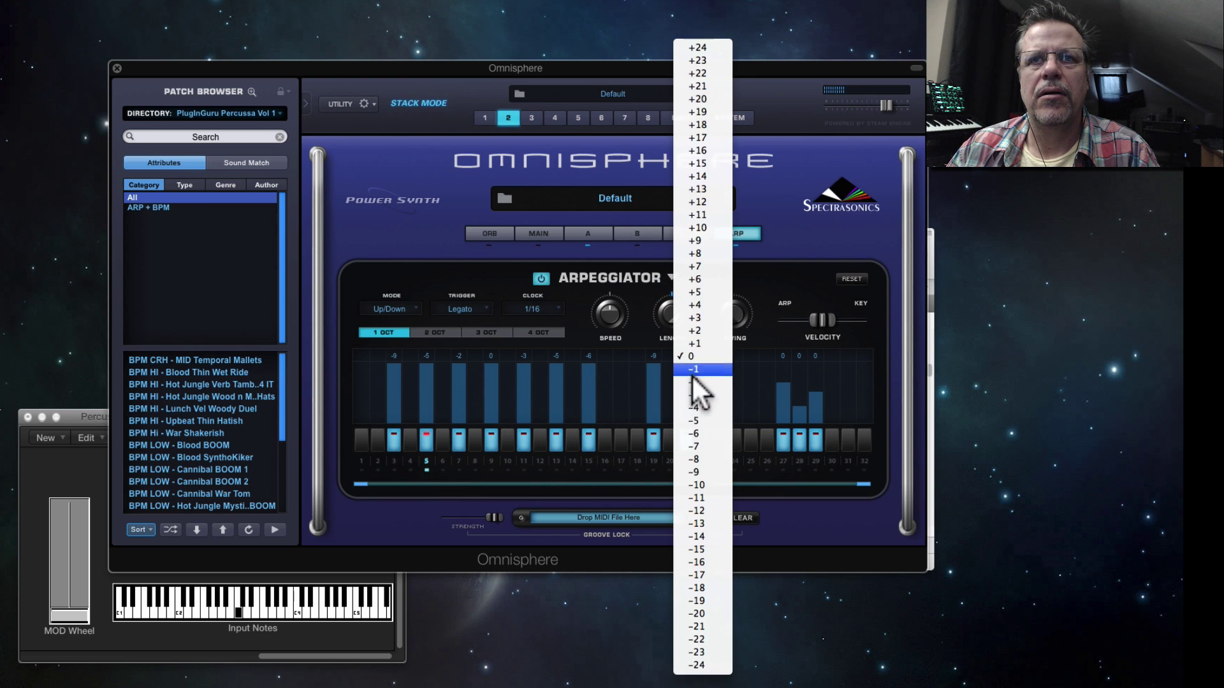
left_click(704, 472)
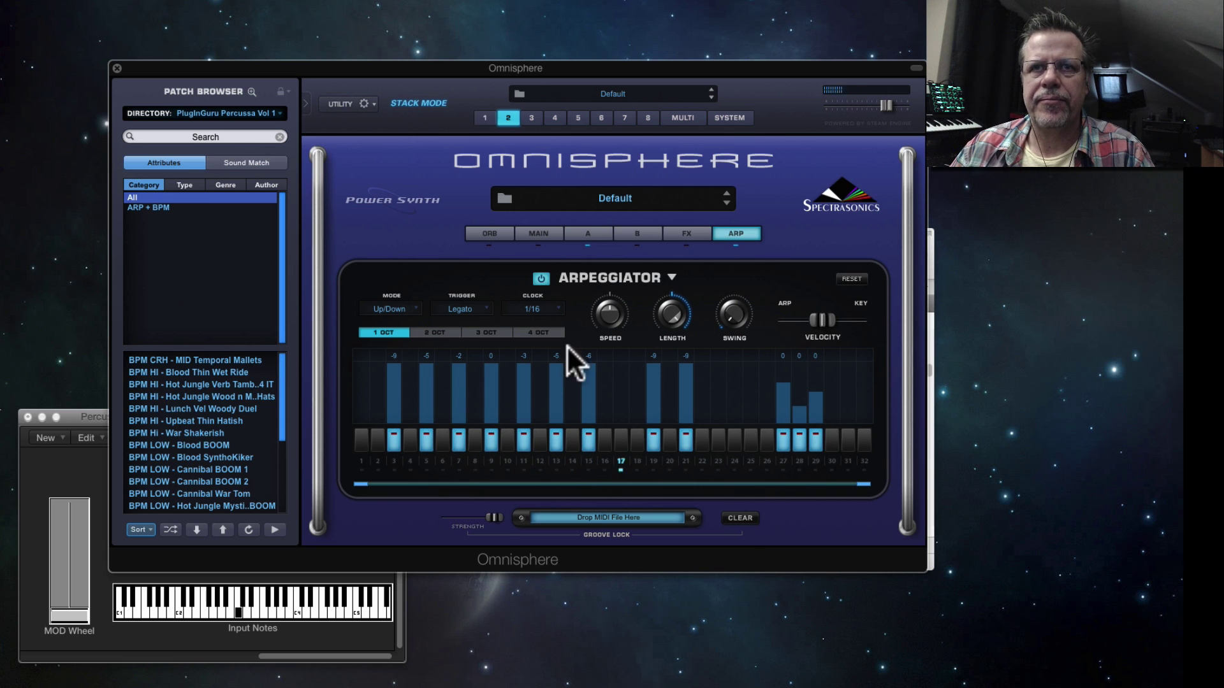
Step: Open part 1's arpeggiator page, then expand and collapse the plug-in window's header
left_click(587, 232)
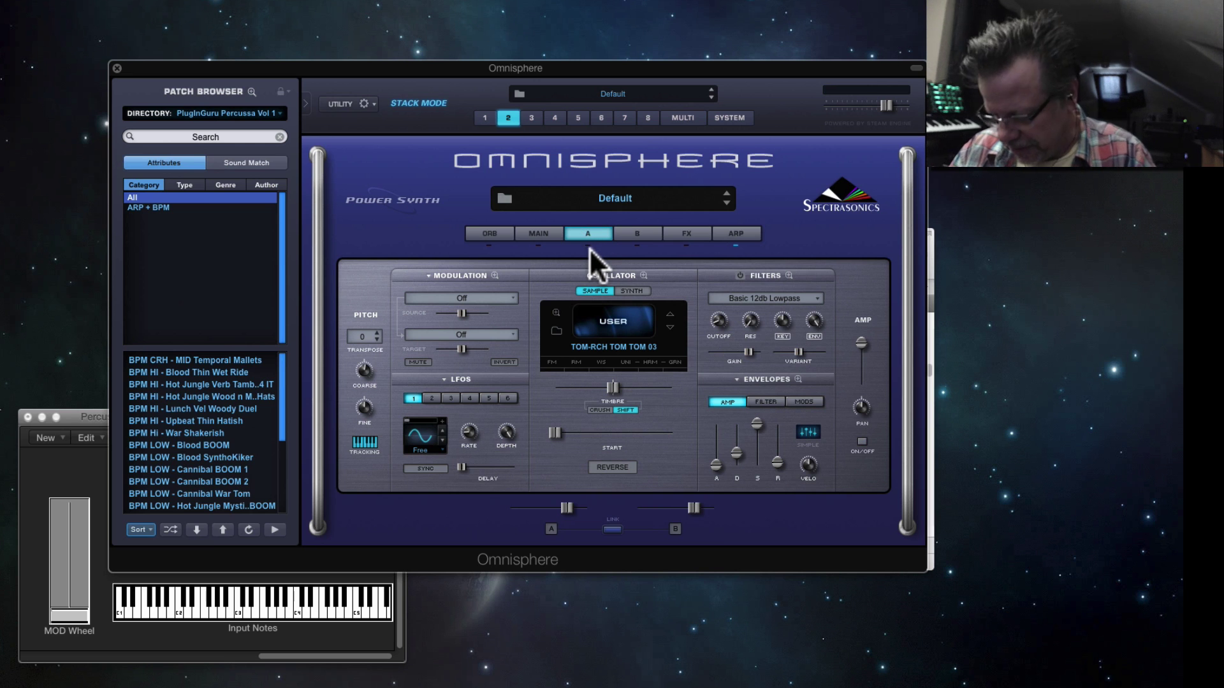
left_click(487, 120)
left_click(735, 233)
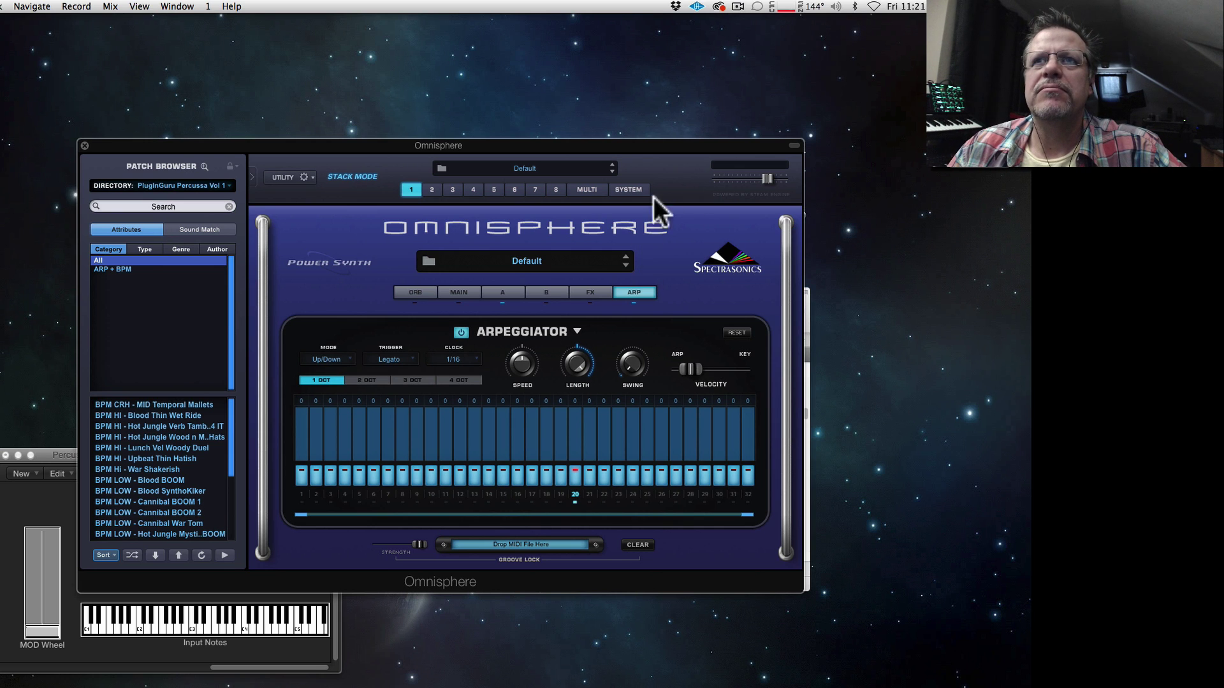
left_click(795, 145)
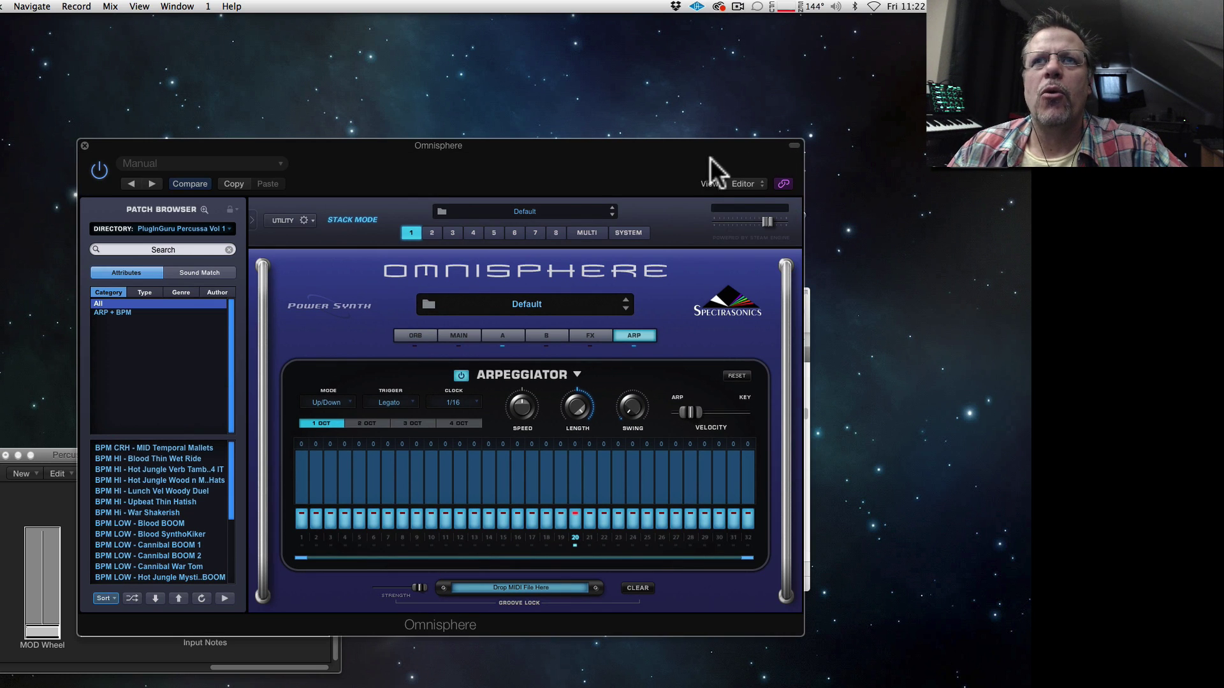
left_click(794, 145)
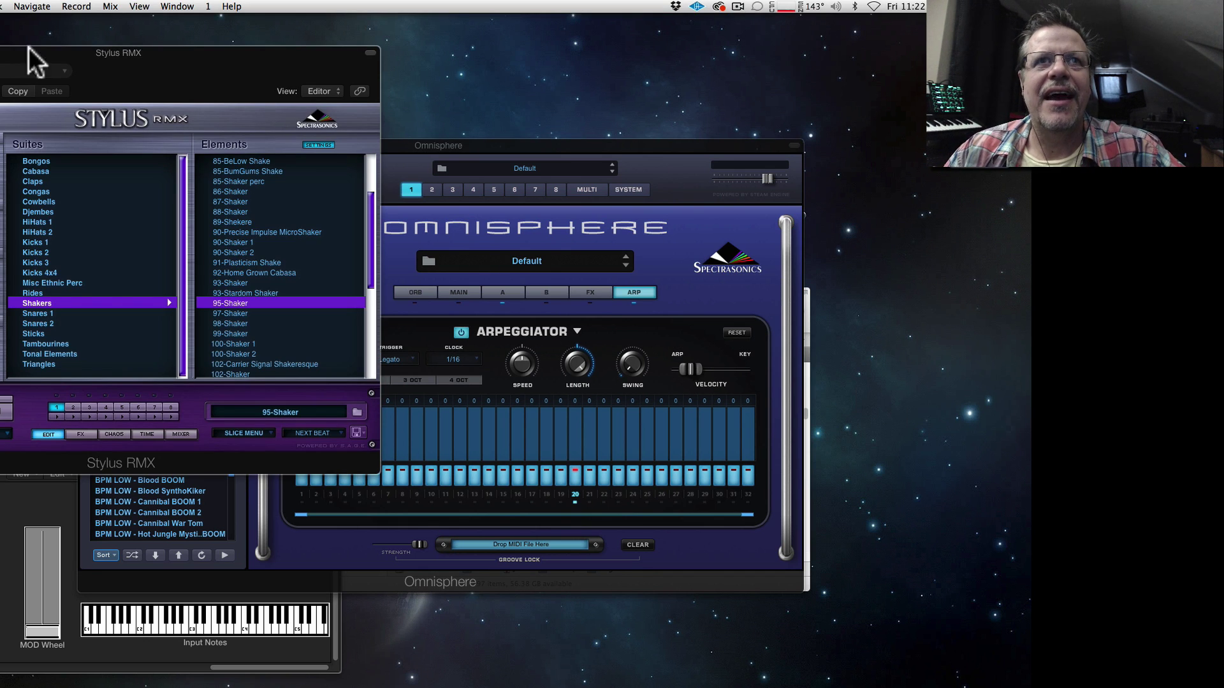
Step: Place the Stylus RMX window so that it overlaps Omnisphere's lower corner, and choose the Core Library's Groove Elements
left_click_drag(145, 67, 865, 408)
left_click(469, 63)
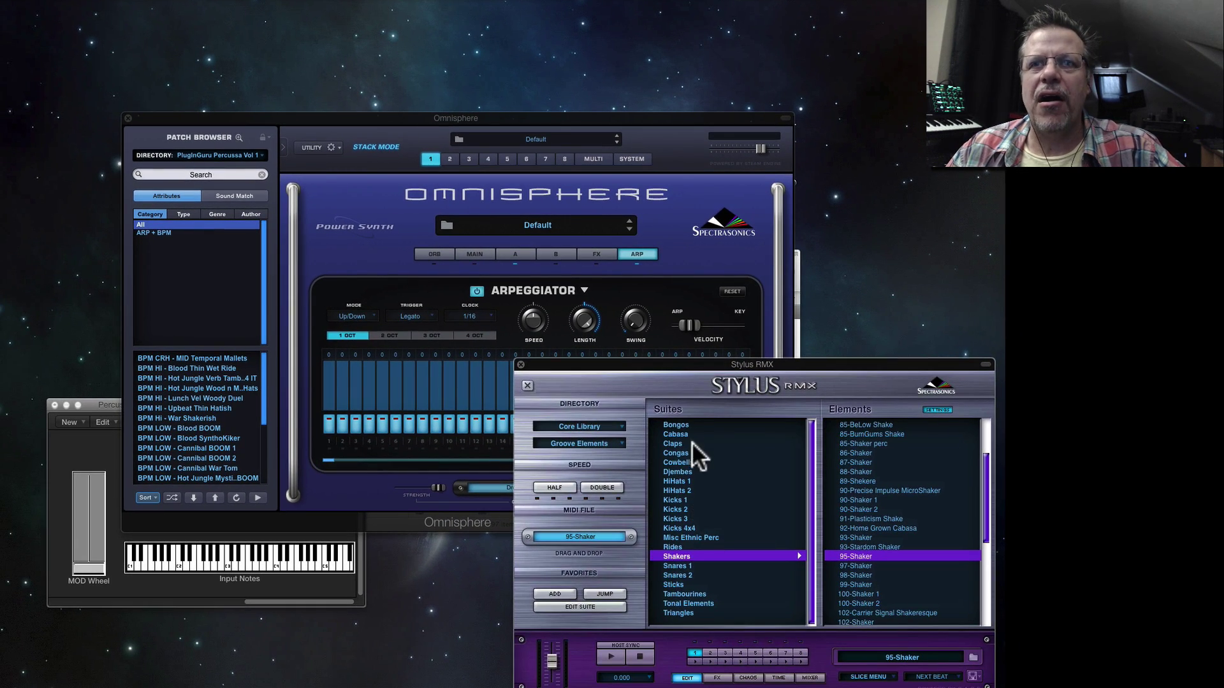
left_click(584, 440)
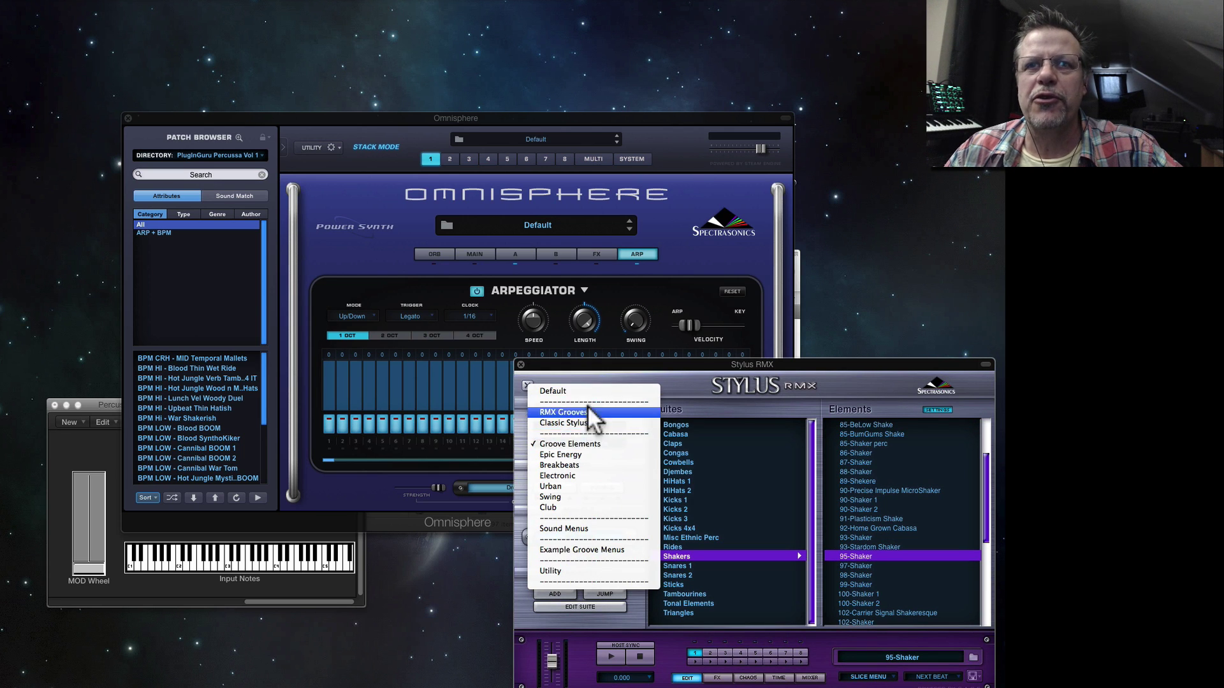
left_click(591, 445)
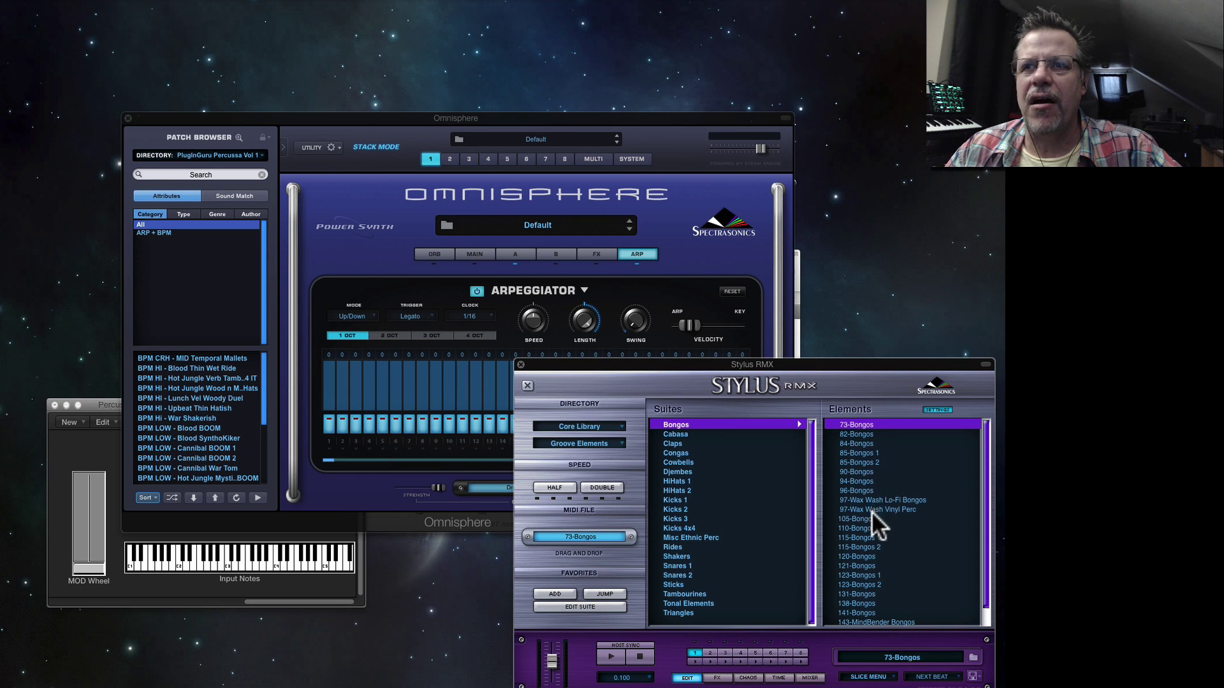
Step: Audition the 115-Bongos 2 element from the Bongos suite, moving the Stylus RMX window fully into view
scroll(873, 519, "down", 1)
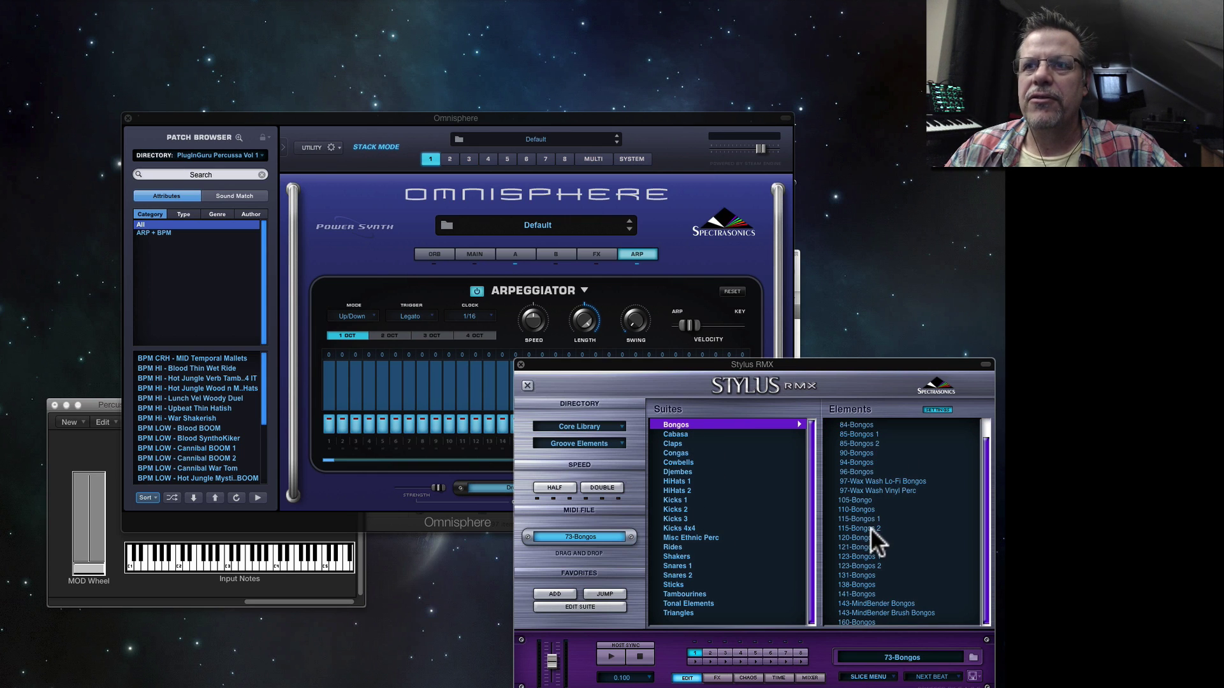
left_click(870, 528)
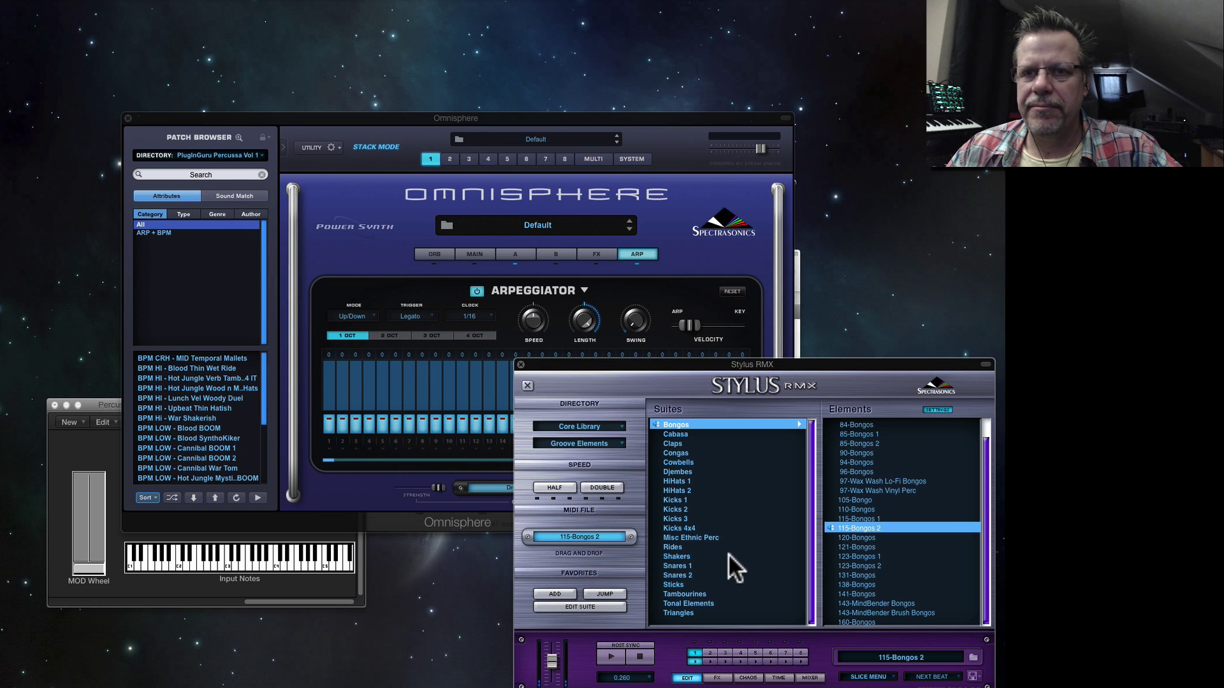
left_click_drag(720, 365, 686, 300)
left_click(602, 596)
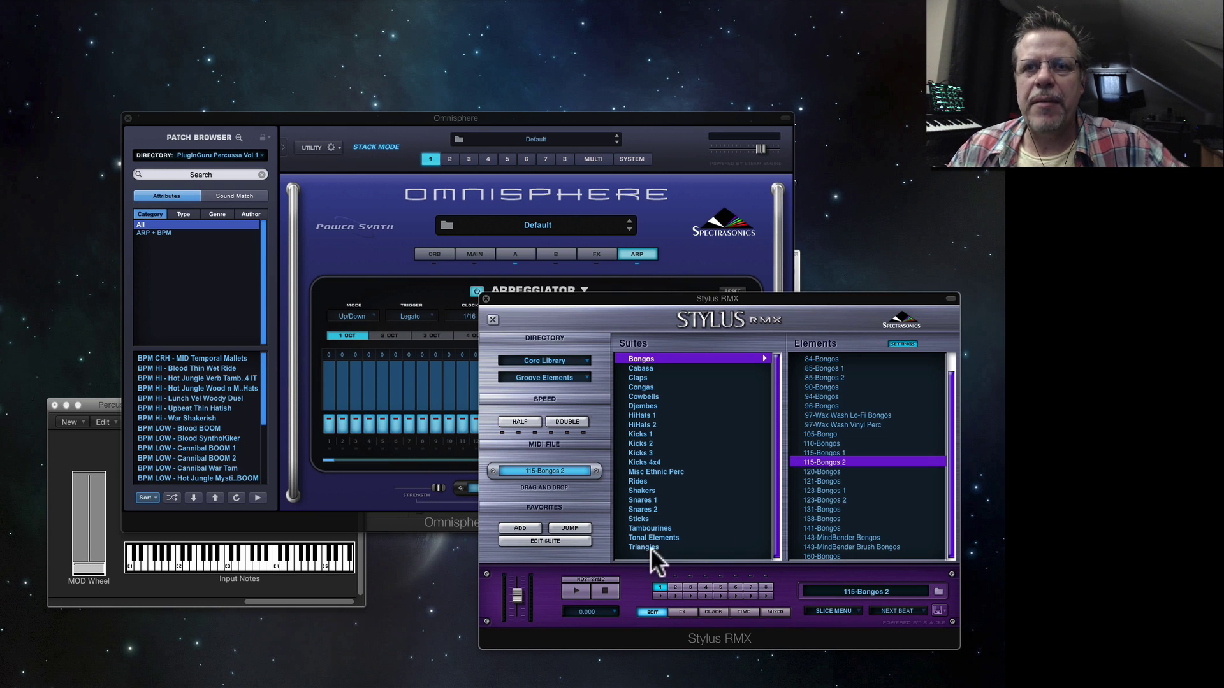
left_click(572, 591)
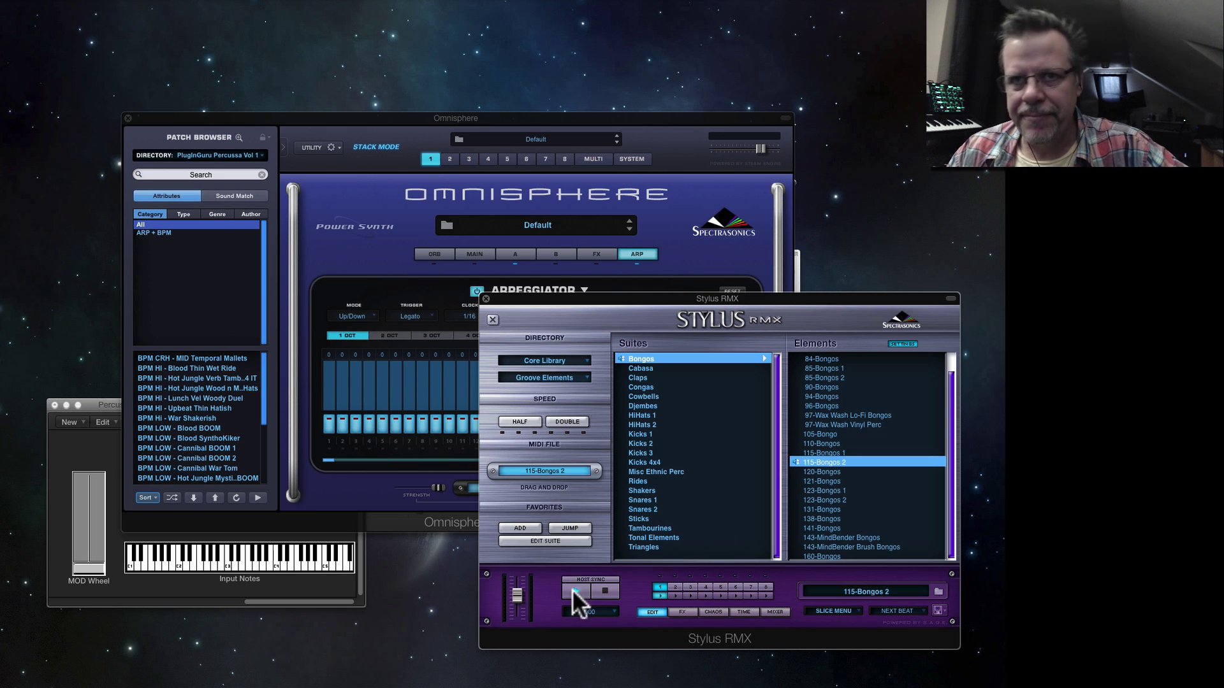
left_click(607, 591)
Step: Select 95-Shaker from the Shakers suite, export its MIDI file to the desktop and close Stylus RMX
left_click(648, 490)
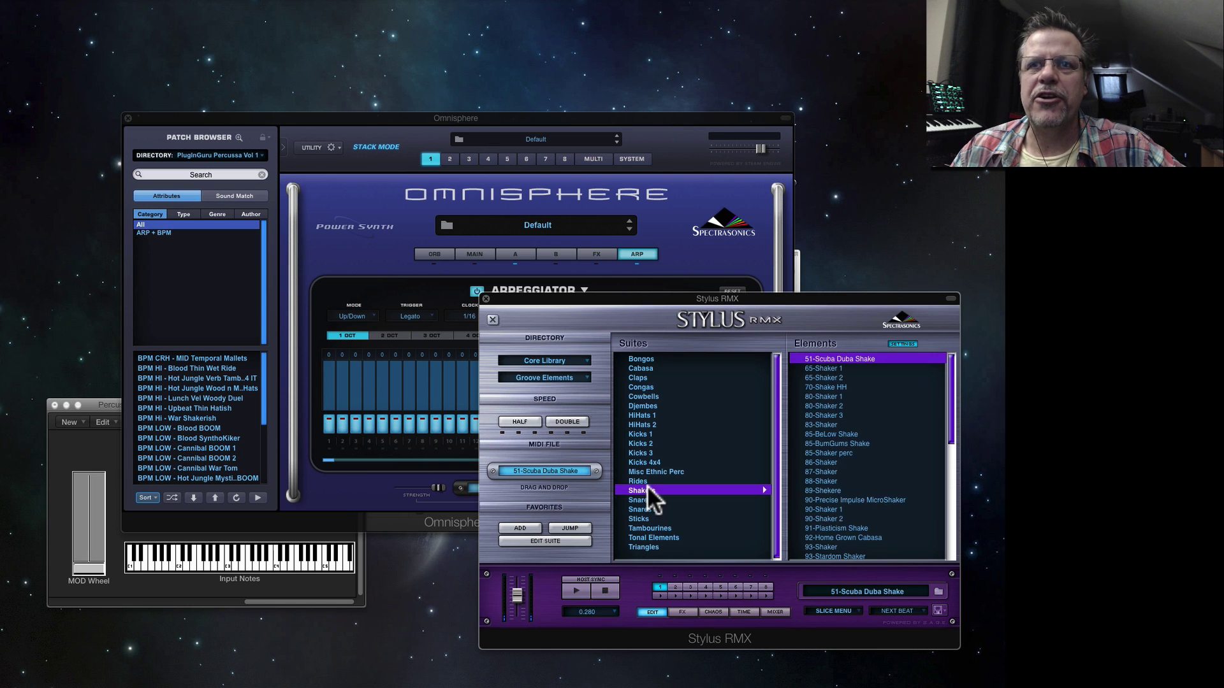
scroll(848, 500, "down", 2)
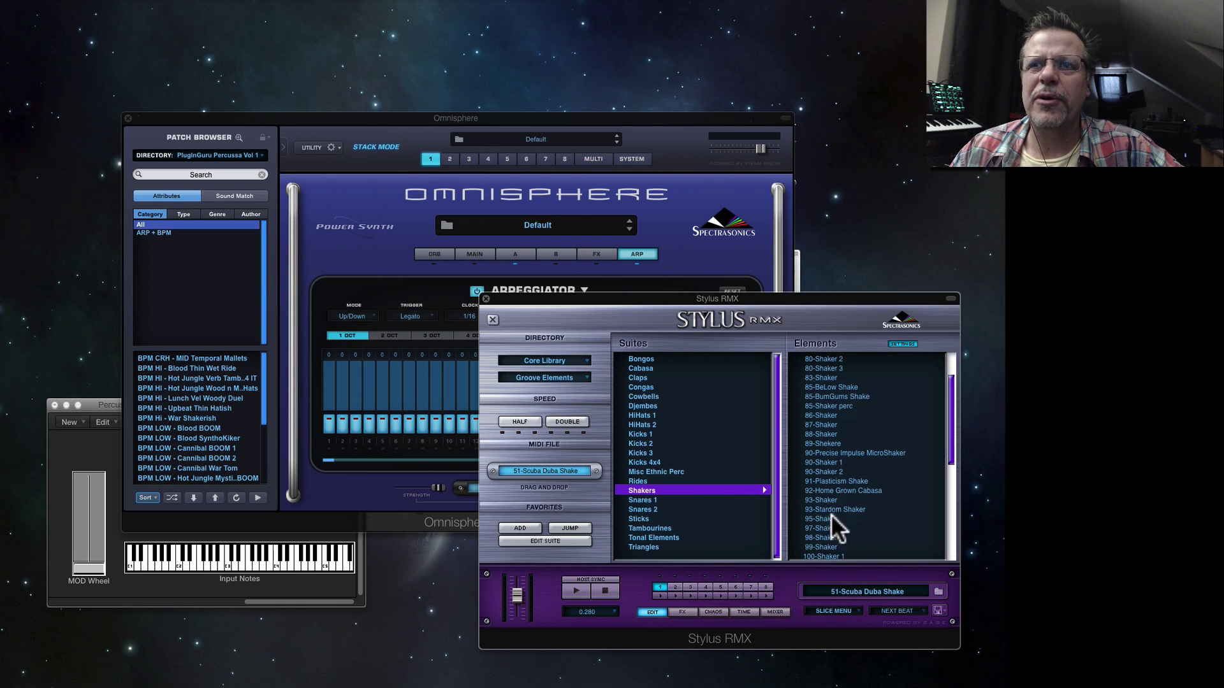
left_click(821, 518)
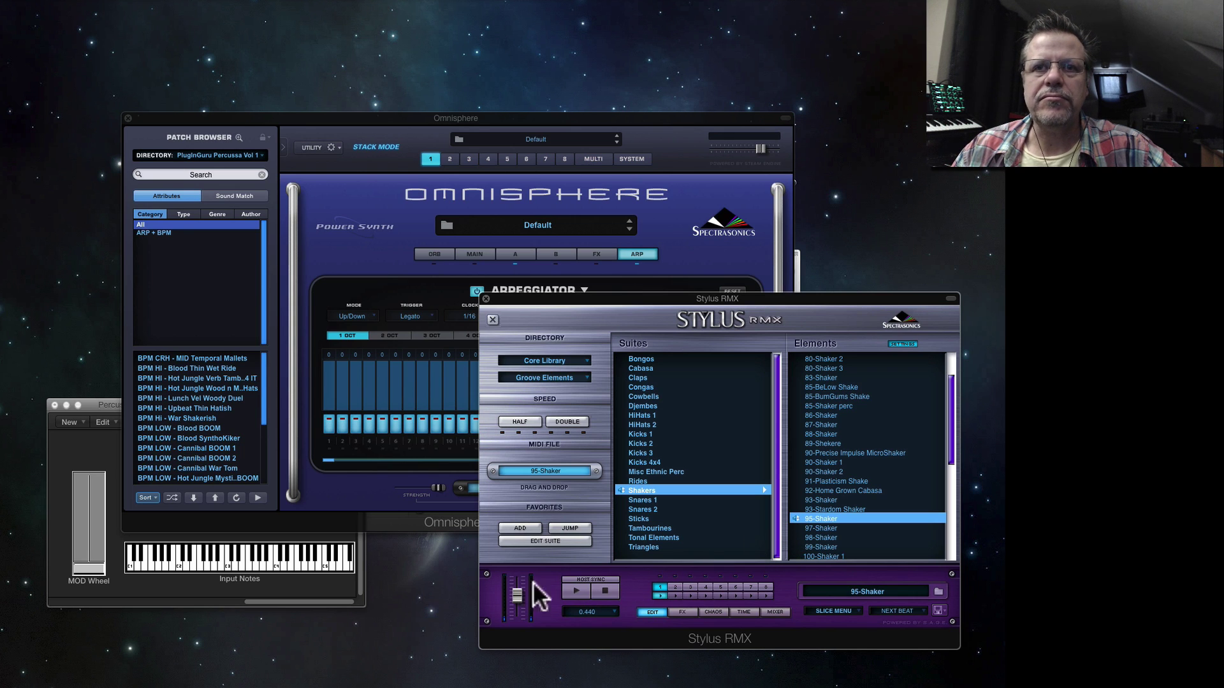
left_click_drag(548, 464, 931, 222)
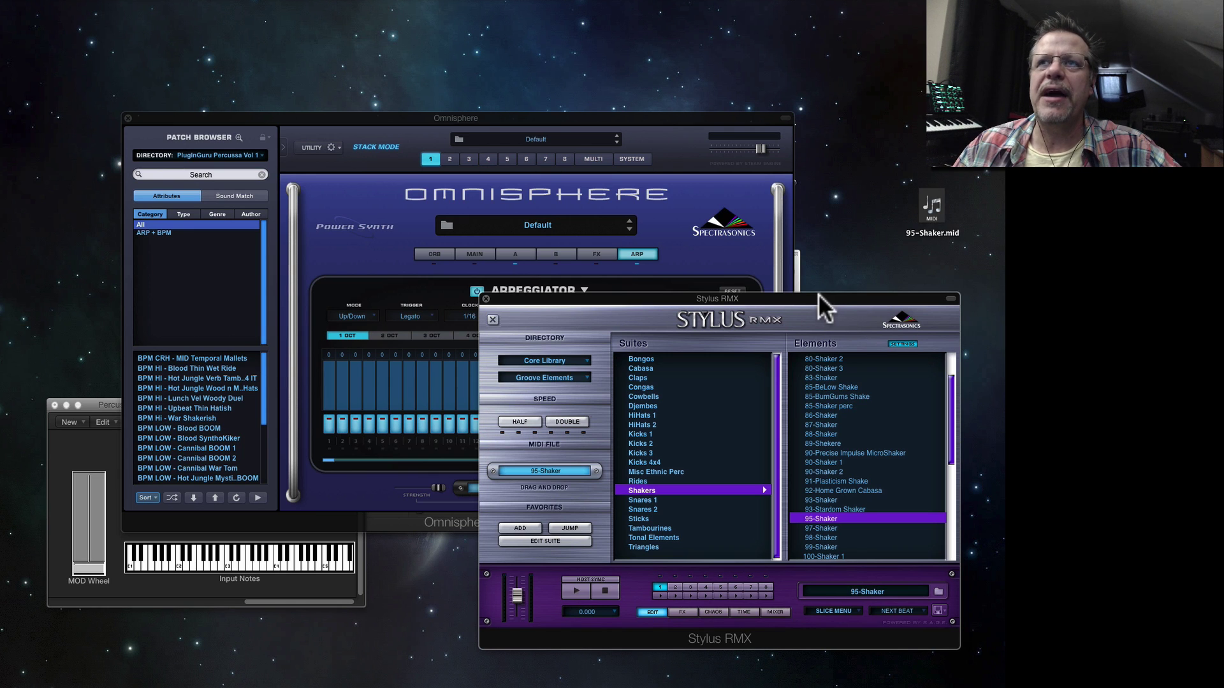
key("super+w")
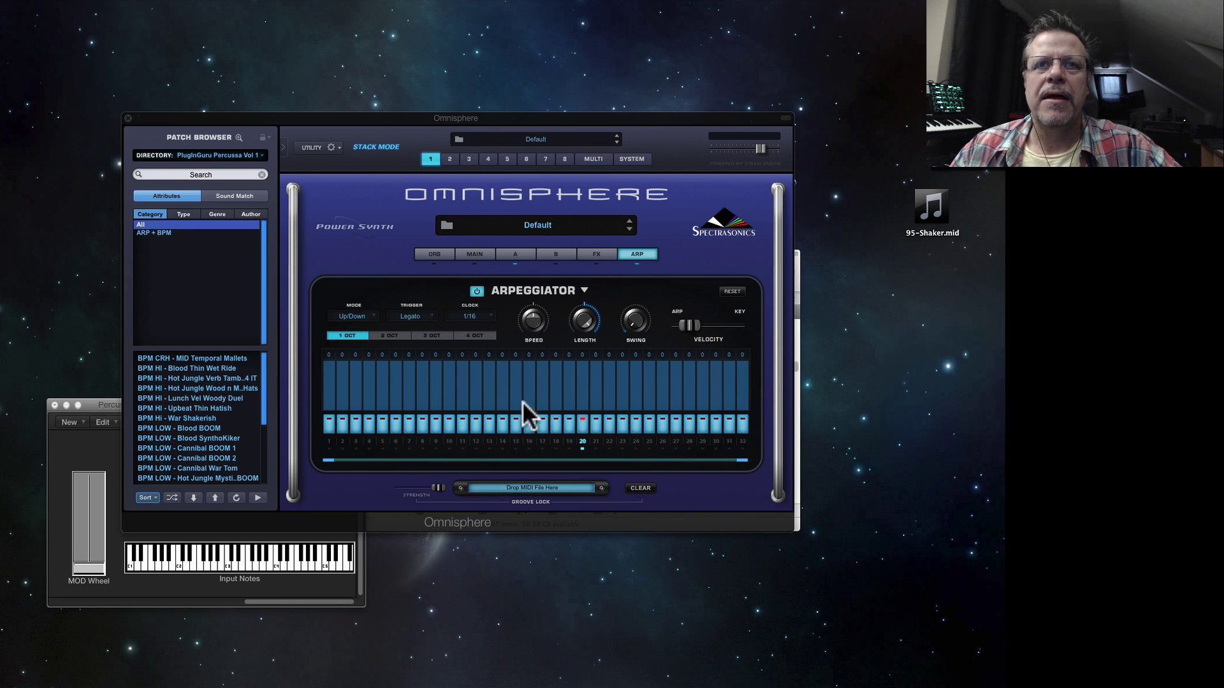
Step: Load 95-Shaker.mid into the Groove Lock of part 1's arpeggiator and compare minimum with maximum strength, leaving it at maximum
mouse_move(934, 218)
left_click_drag(928, 229, 519, 487)
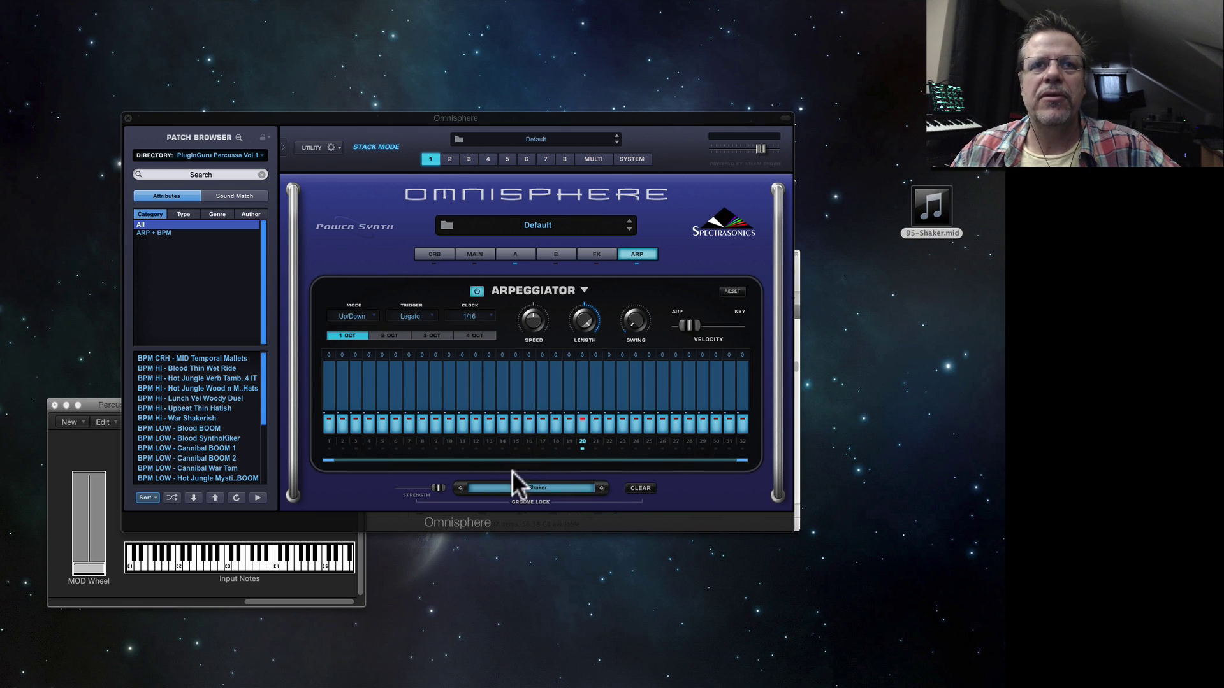
left_click(436, 487)
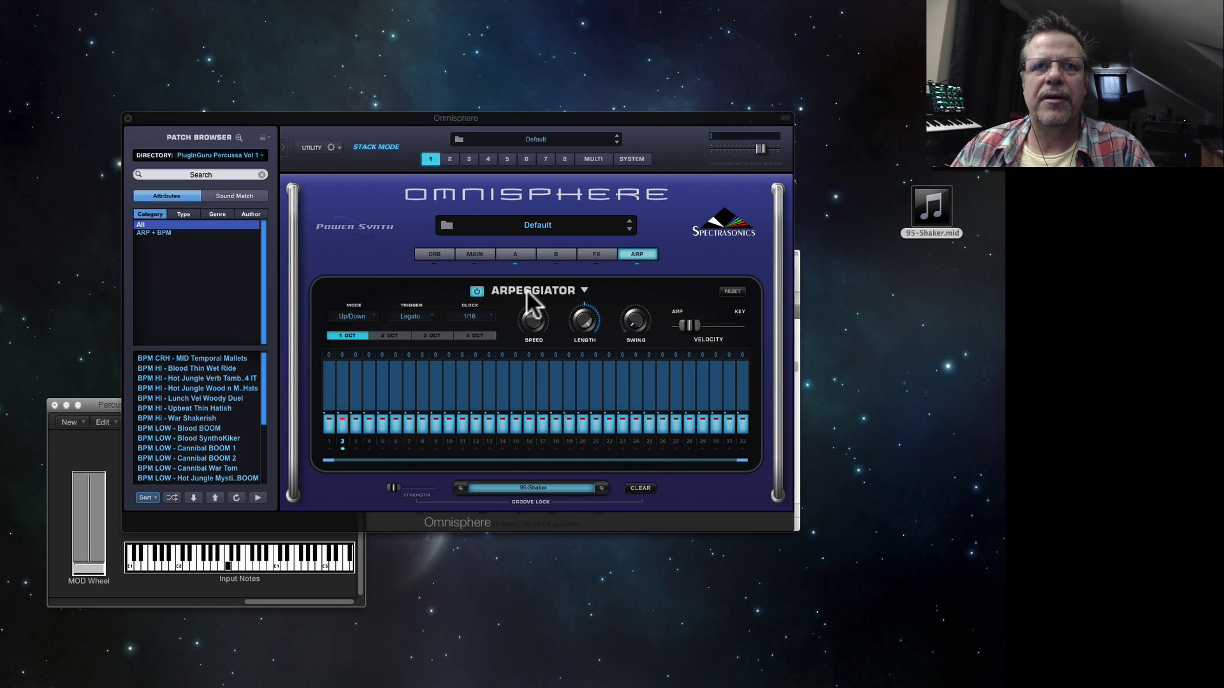
left_click_drag(398, 484, 506, 480)
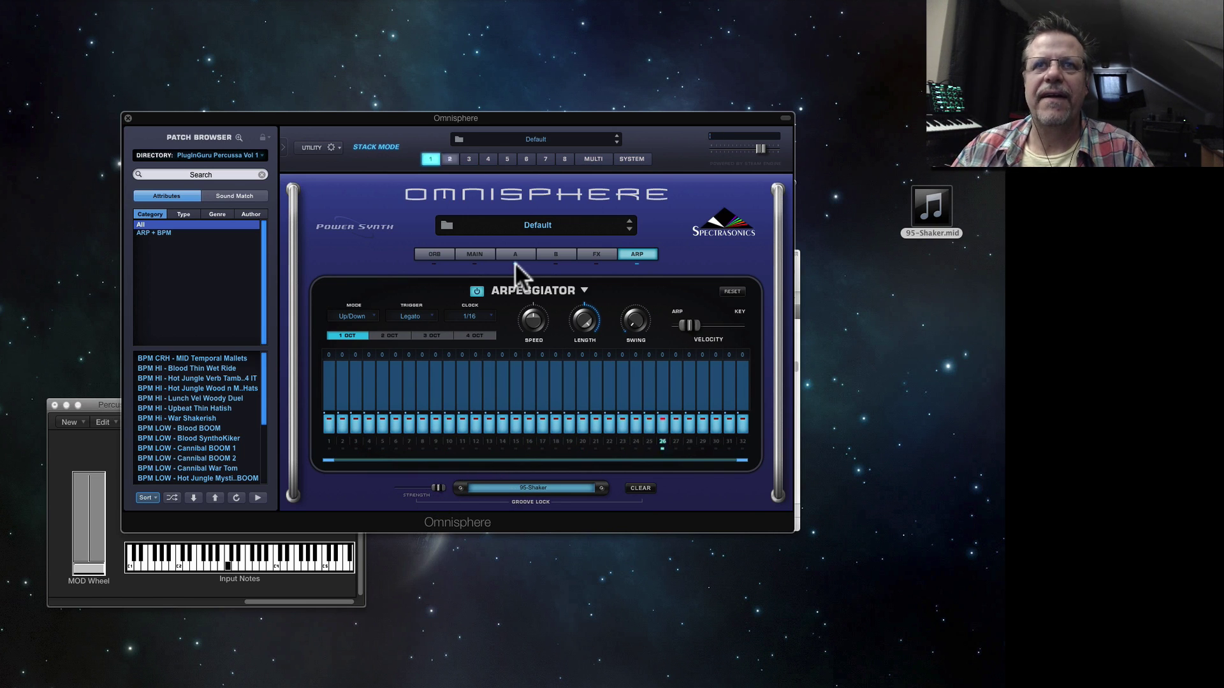
Step: Compare part 1's arpeggiated groove at minimum and maximum Groove Lock strength against part 2, leaving the strength at maximum
left_click(450, 160)
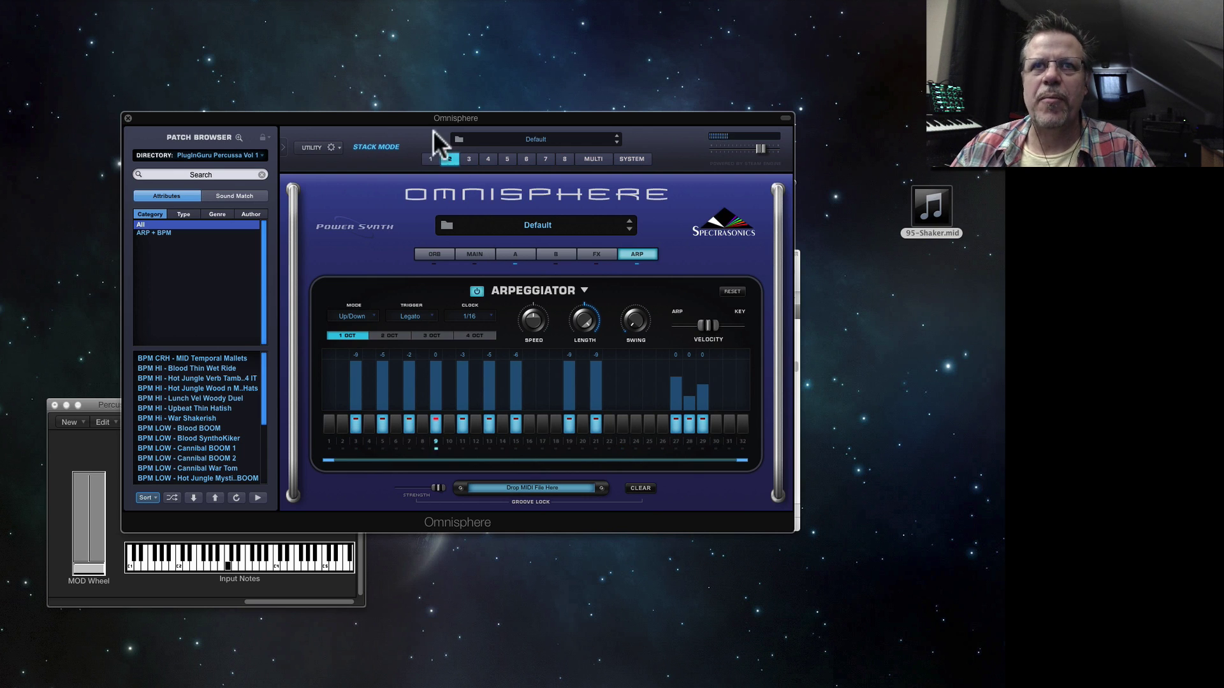
left_click(432, 157)
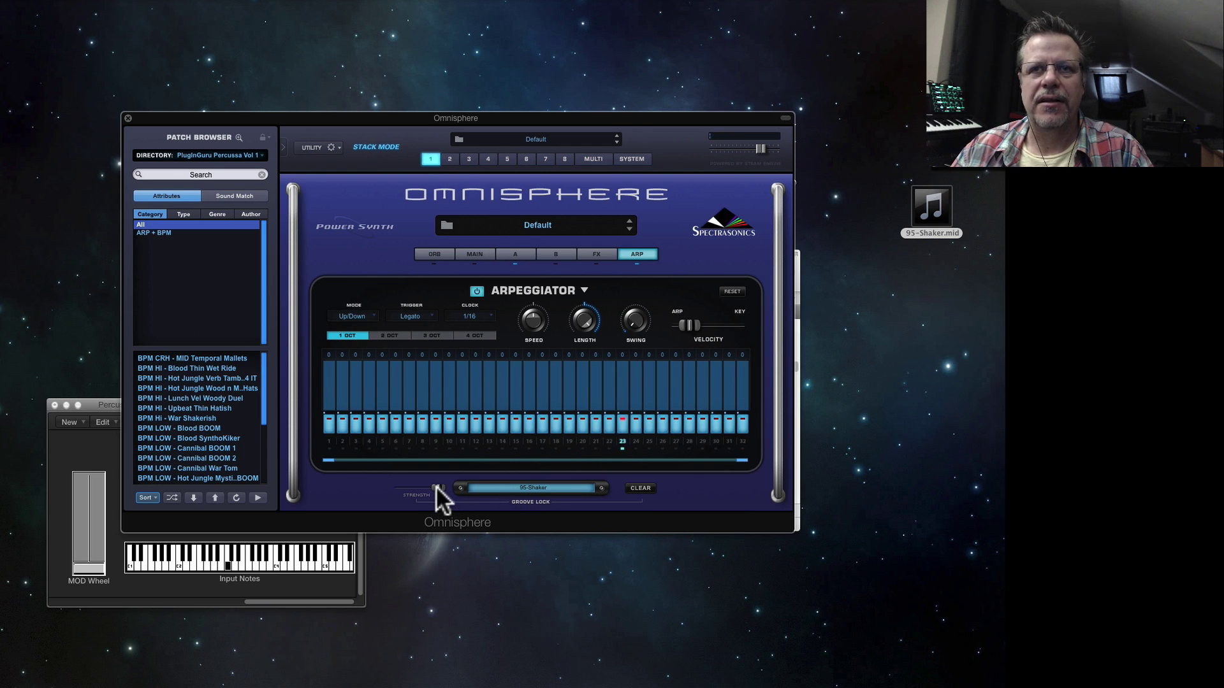
left_click_drag(437, 488, 350, 499)
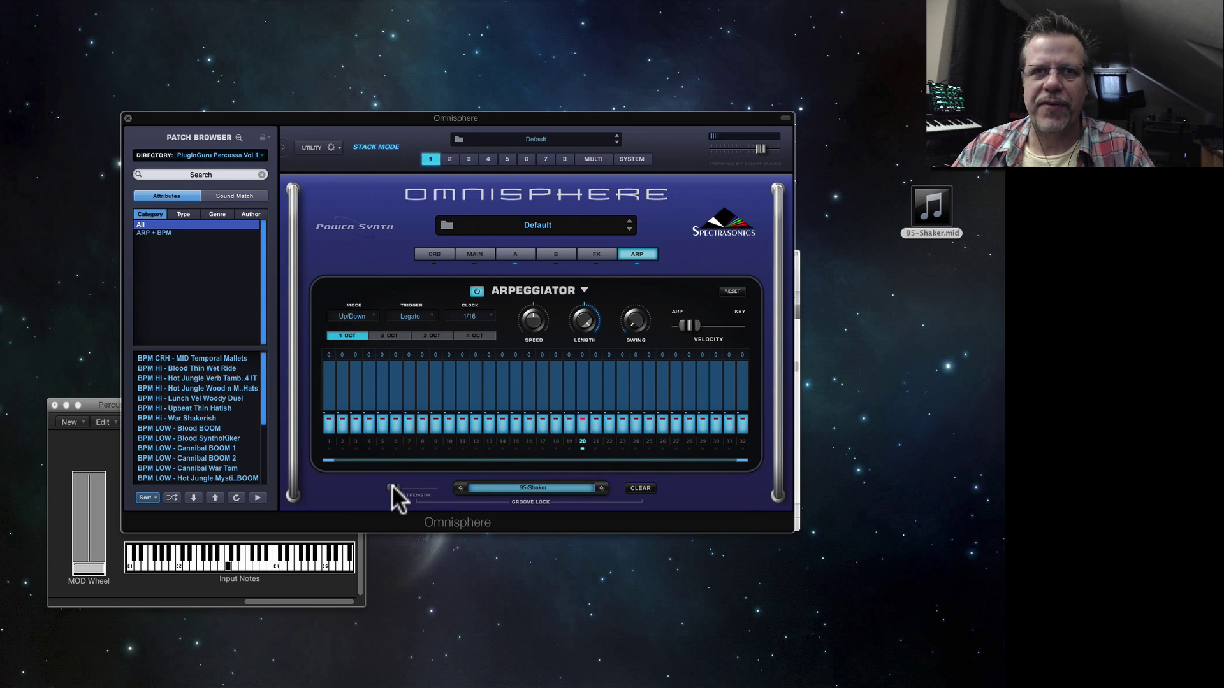
left_click_drag(392, 484, 507, 495)
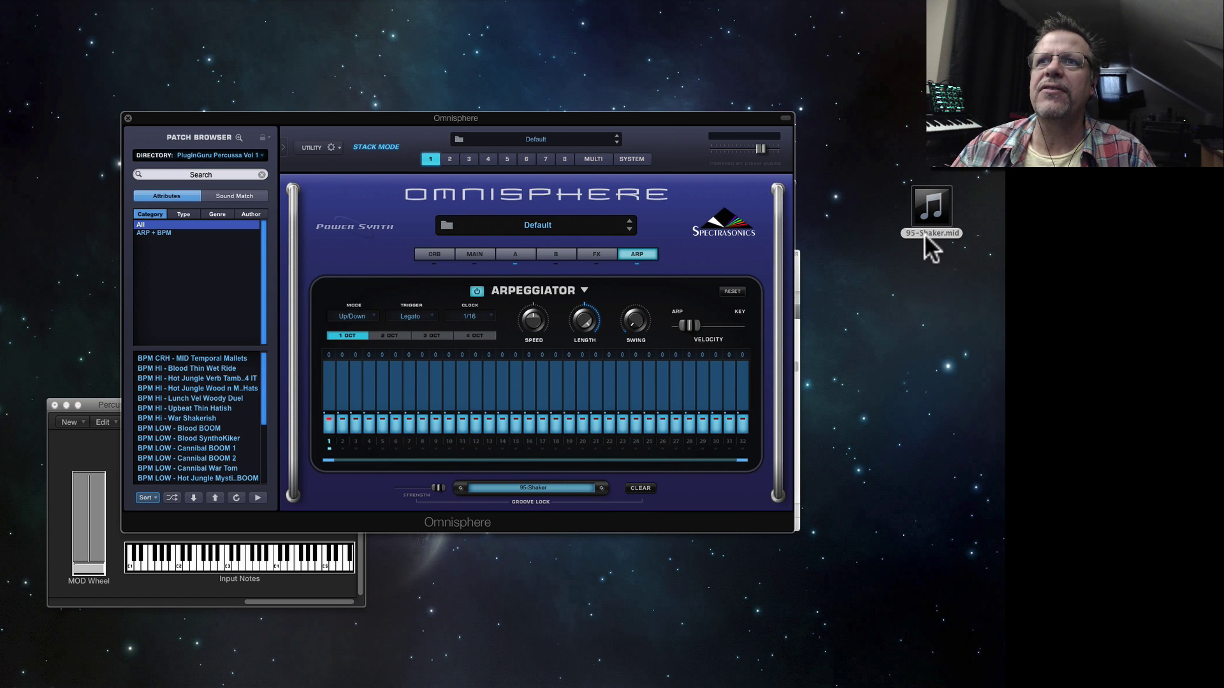
left_click_drag(925, 234, 949, 212)
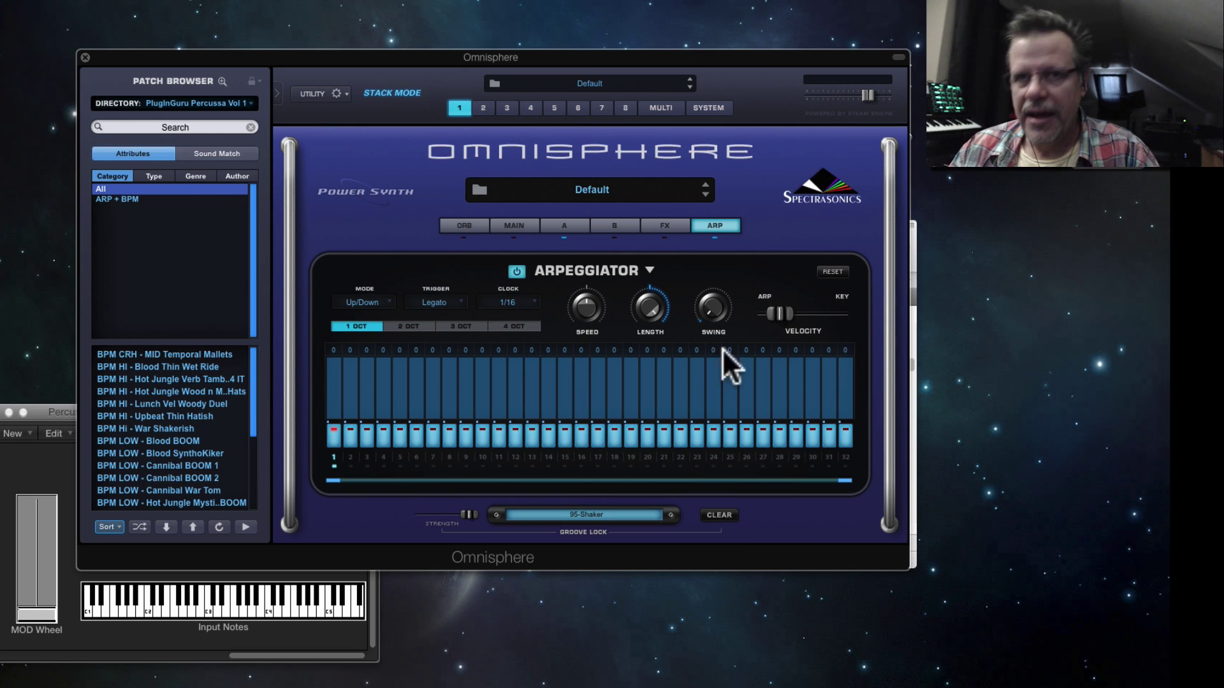
mouse_move(466, 514)
left_click_drag(471, 505, 410, 511)
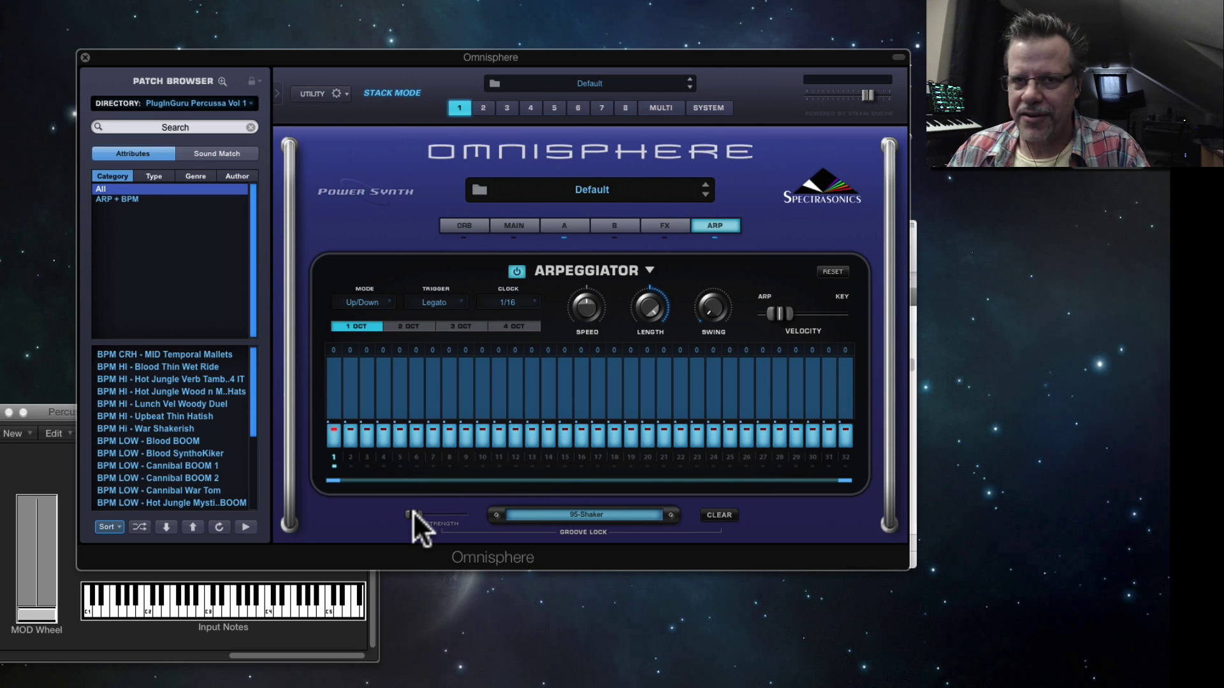
left_click_drag(413, 511, 515, 496)
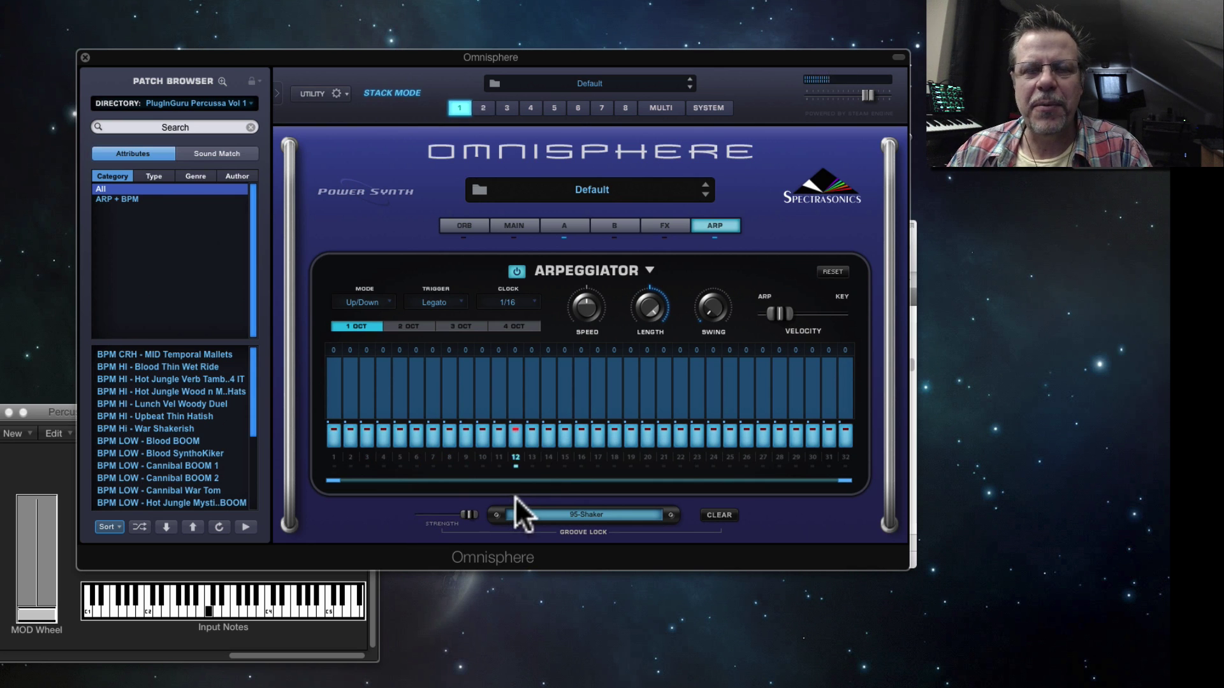
Step: Raise the amp envelope's release slightly on layer B of part 2
left_click(482, 109)
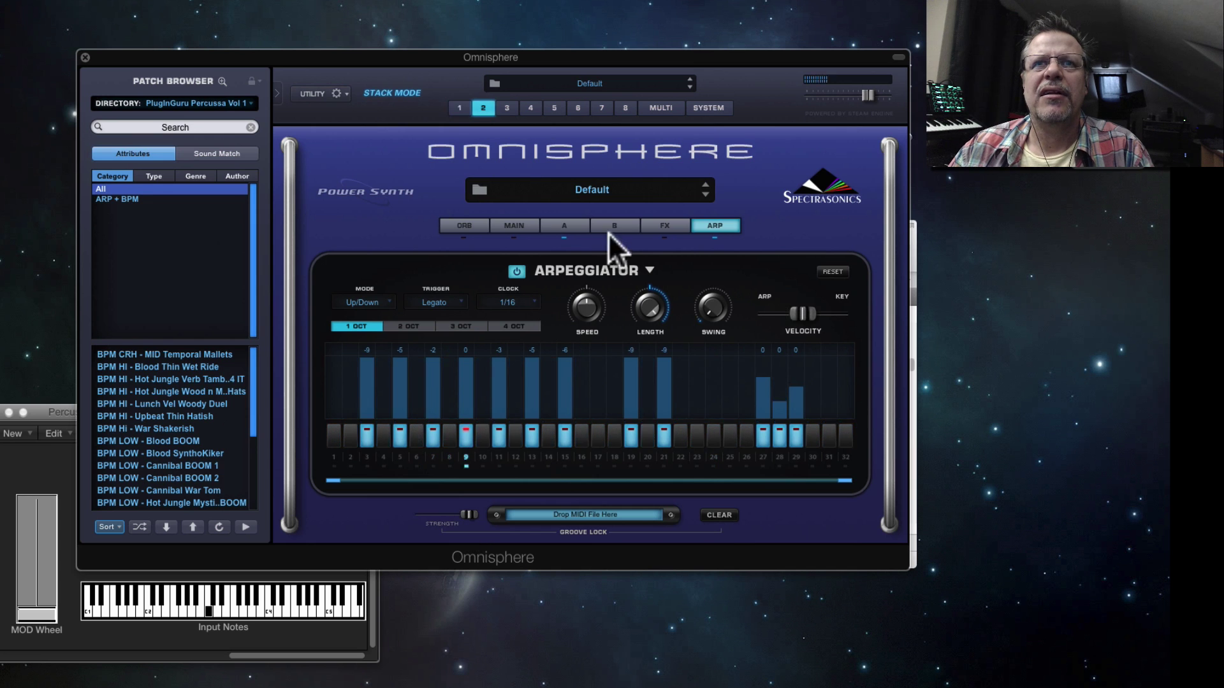
left_click(612, 227)
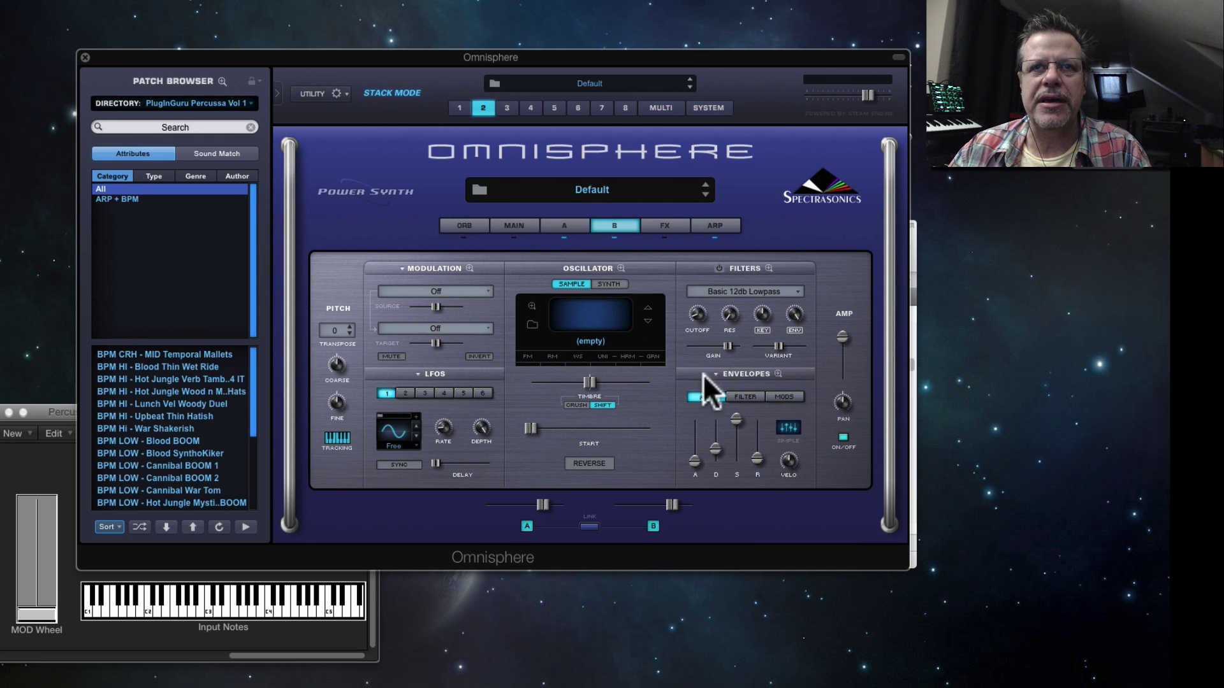
left_click_drag(756, 453, 756, 438)
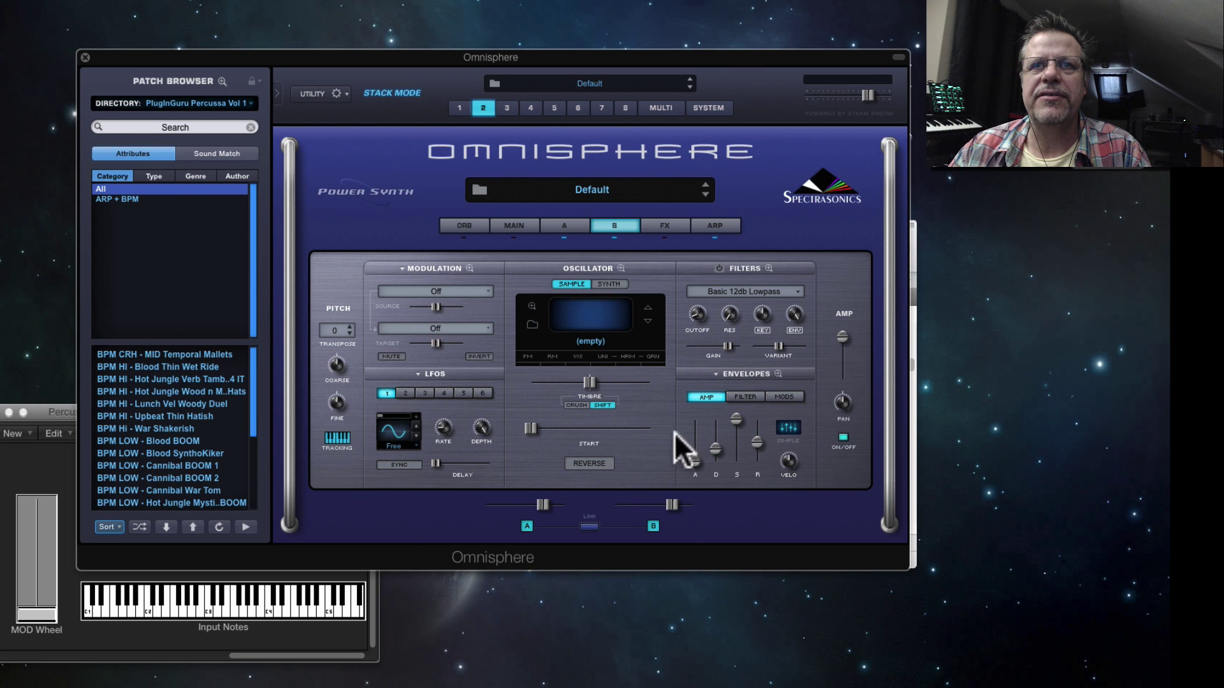
Step: Filter layer B's soundsources to PlugInGuru Percussa Vol 1 and audition PERC-RCH Metallicish 39, 40 and 41
left_click(533, 320)
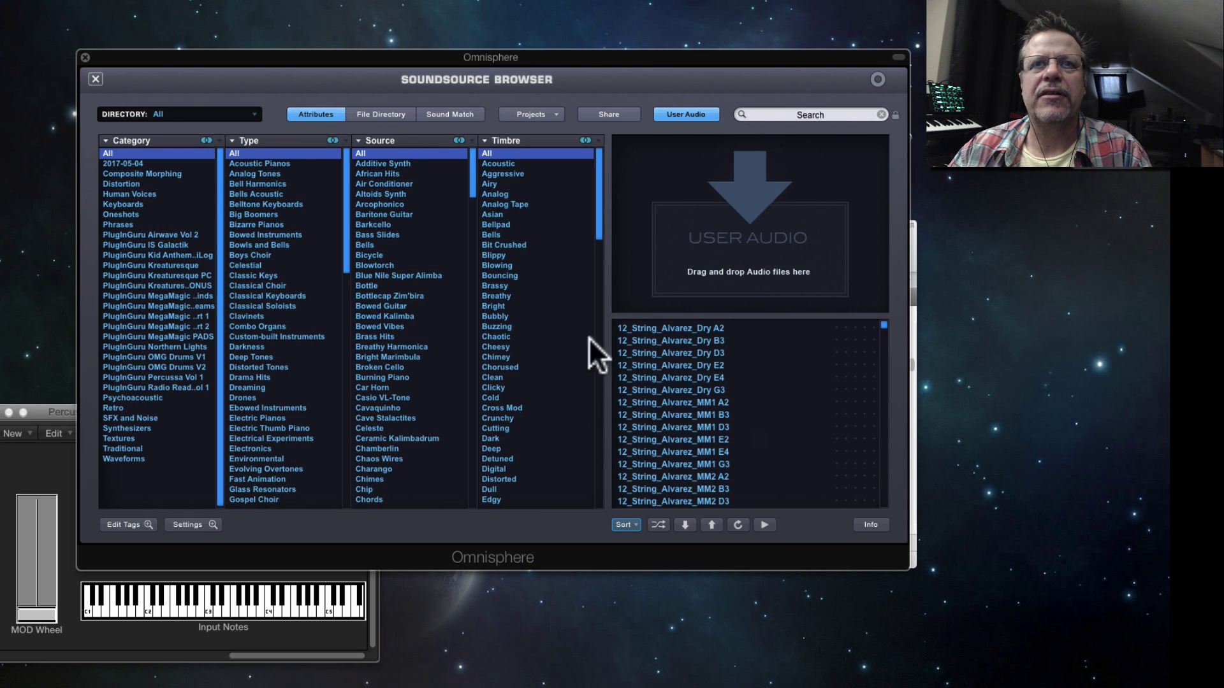
left_click(152, 377)
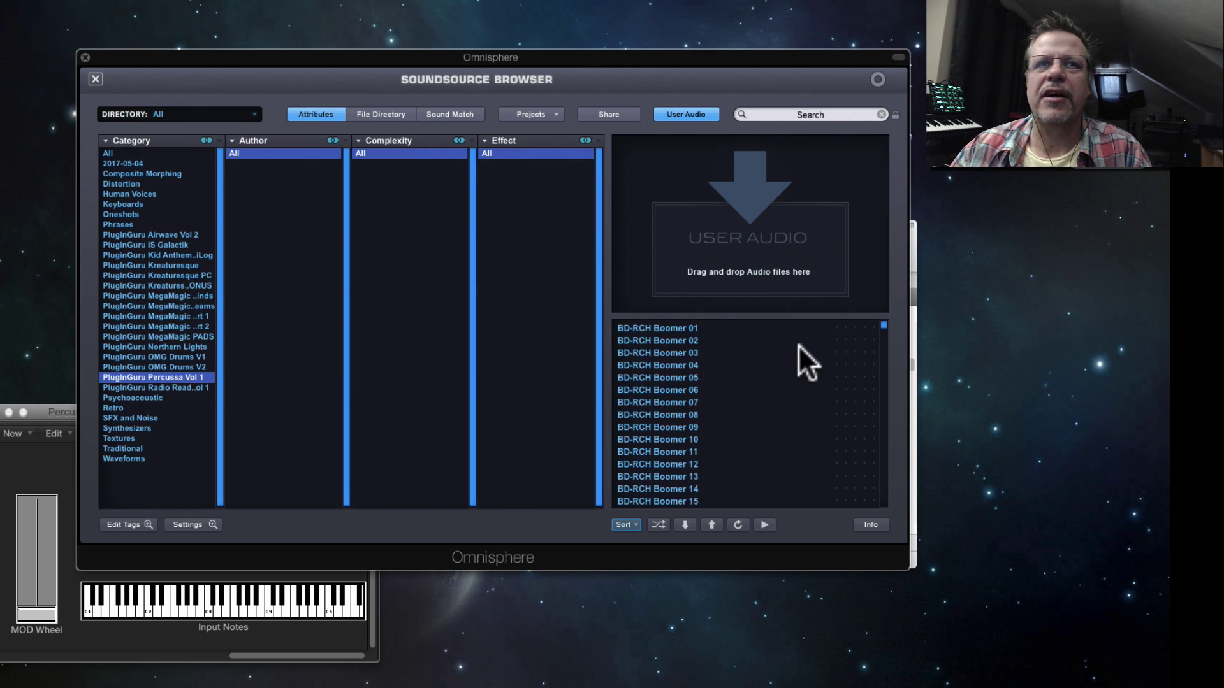
left_click_drag(883, 326, 882, 416)
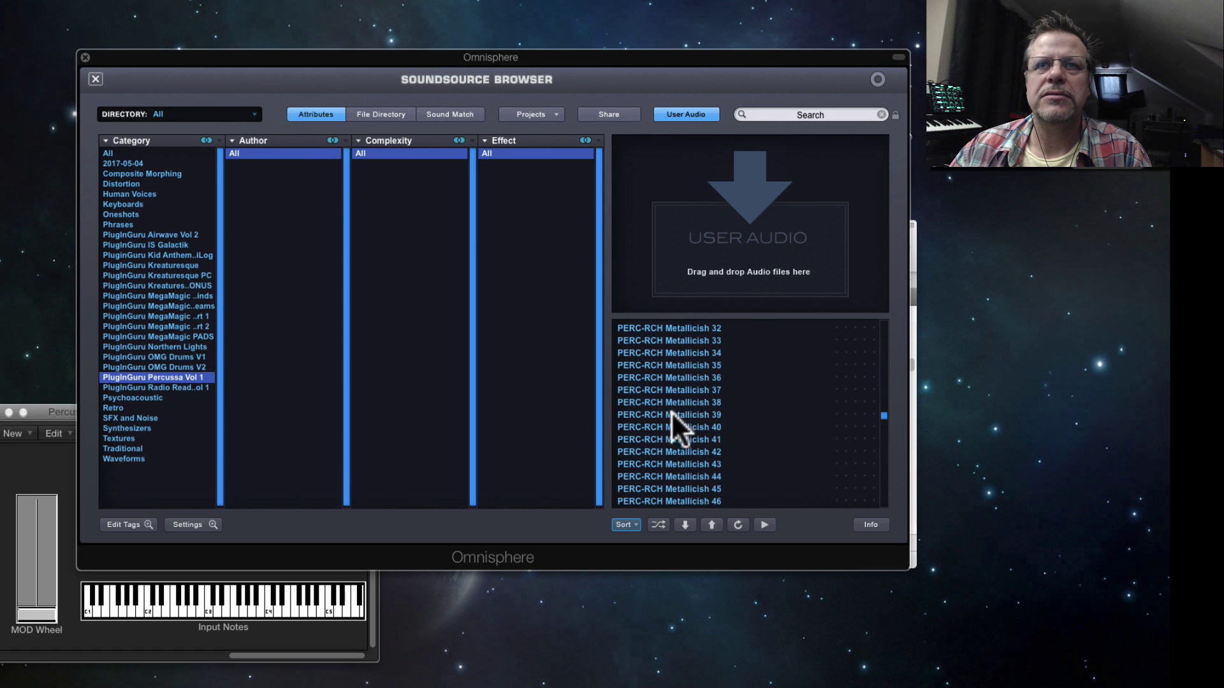
left_click(720, 415)
left_click(688, 427)
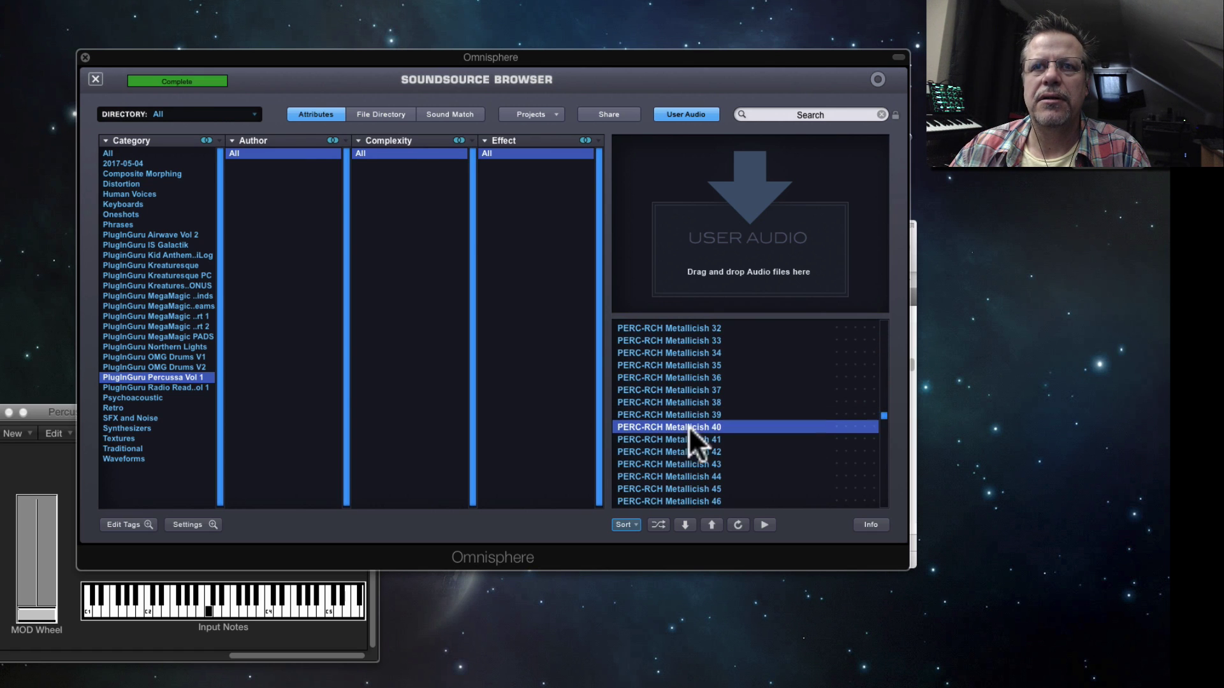
left_click(690, 439)
scroll(698, 439, "down", 5)
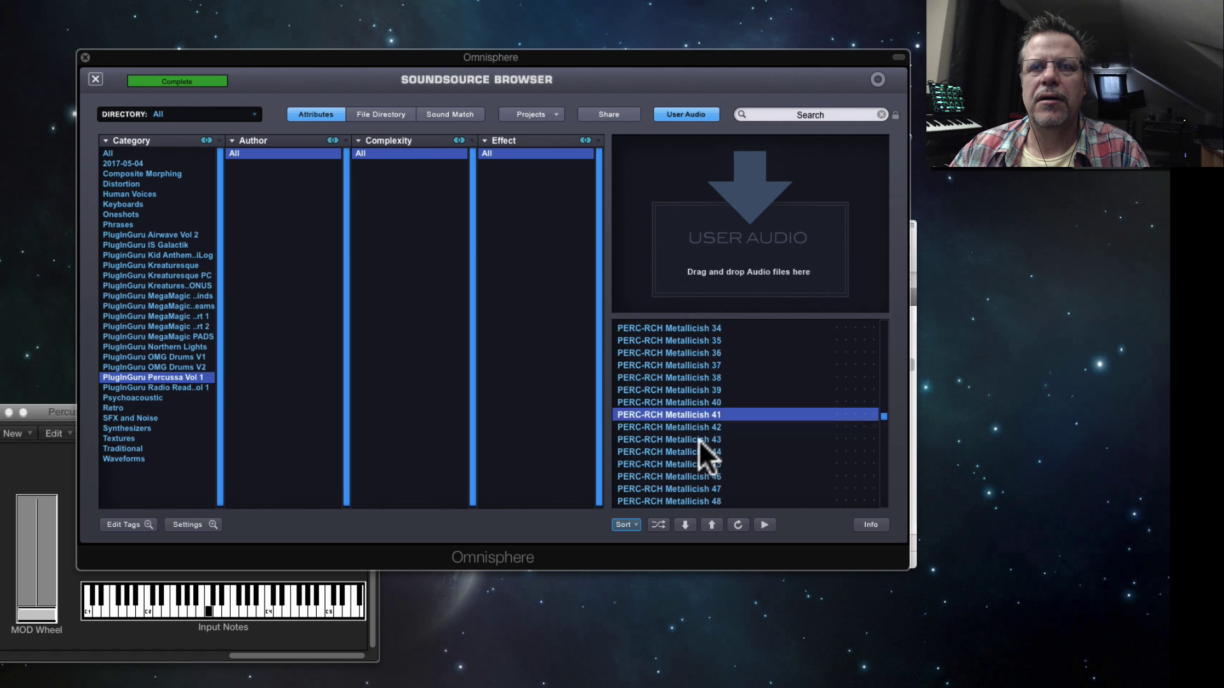
Step: Audition several PERC-RCH Woodyish soundsources, including 05, 06 and 10, and load PERC-RCH Woodyish 12 into layer B
scroll(702, 439, "down", 7)
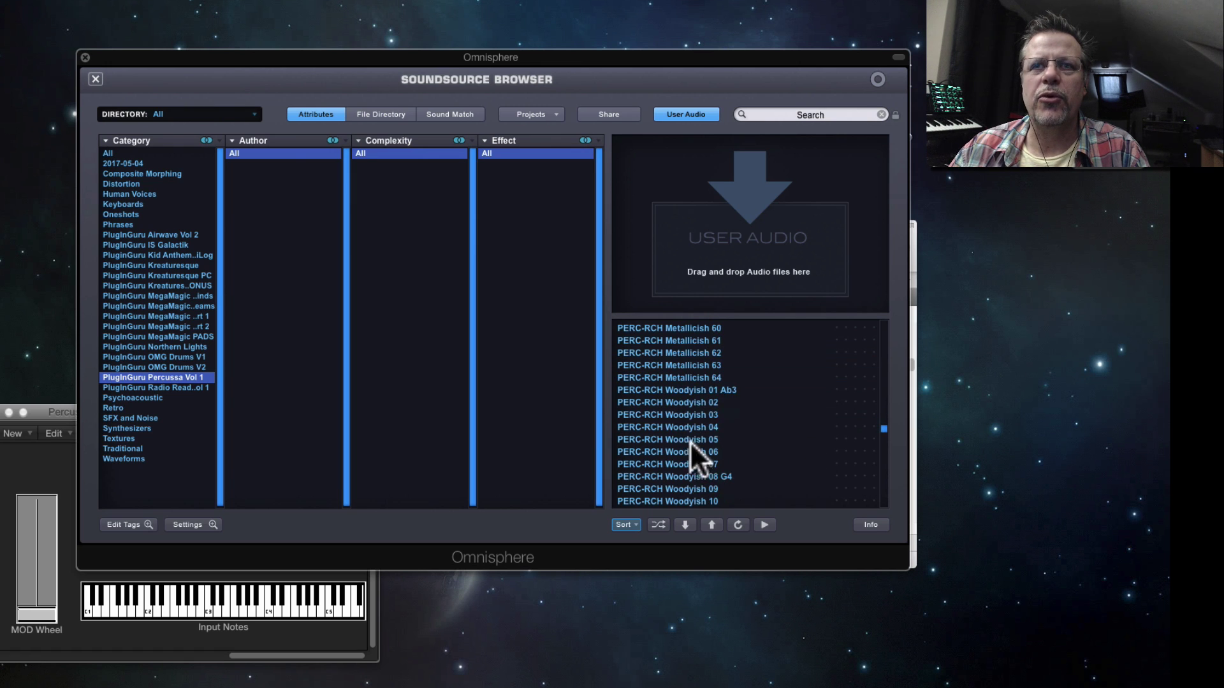
left_click(690, 440)
left_click(690, 450)
scroll(691, 450, "down", 2)
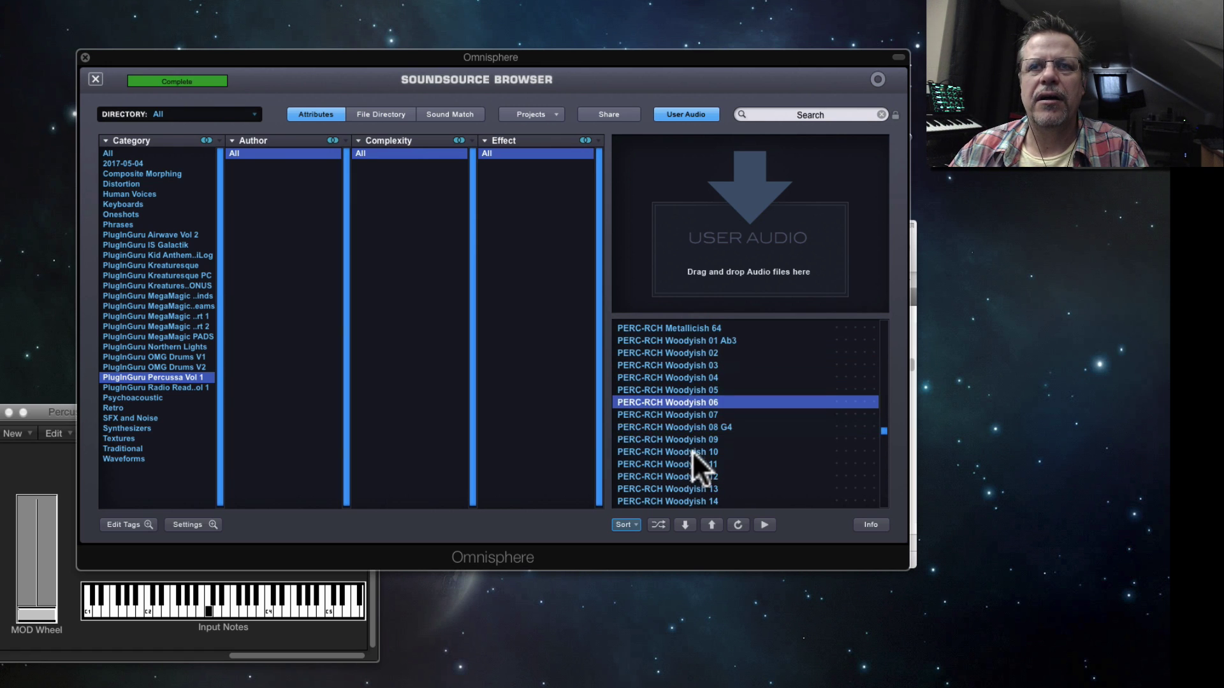
left_click(694, 450)
scroll(694, 446, "down", 4)
left_click(689, 431)
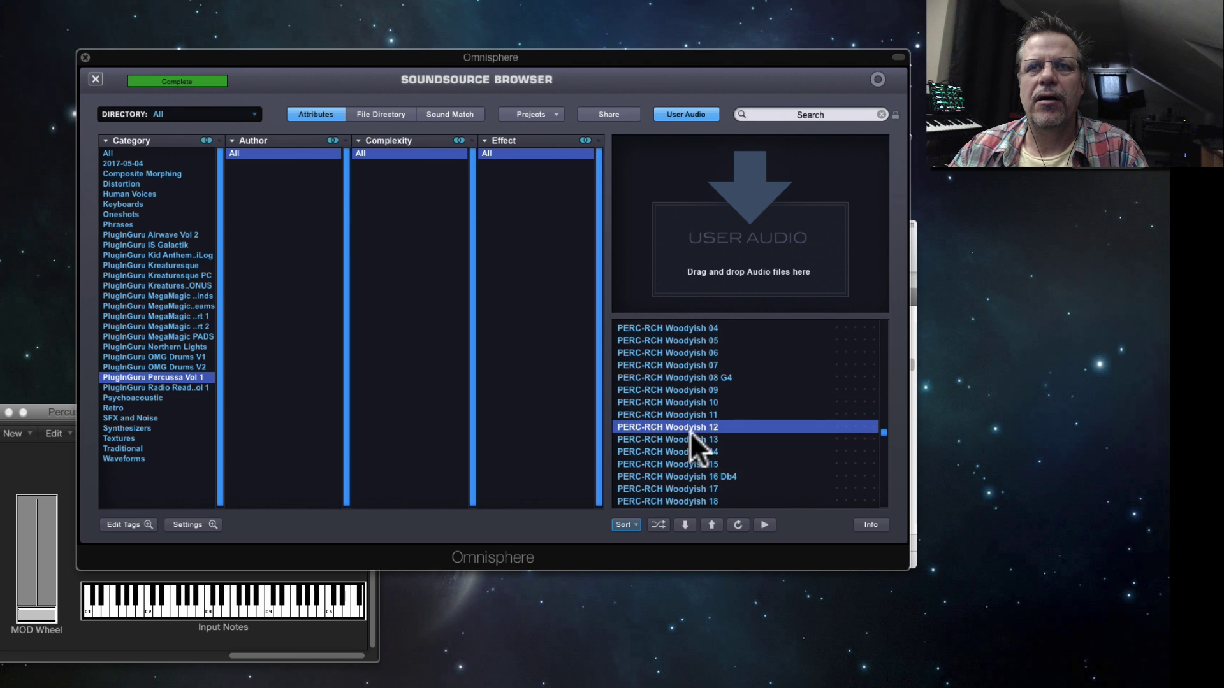
scroll(692, 439, "down", 3)
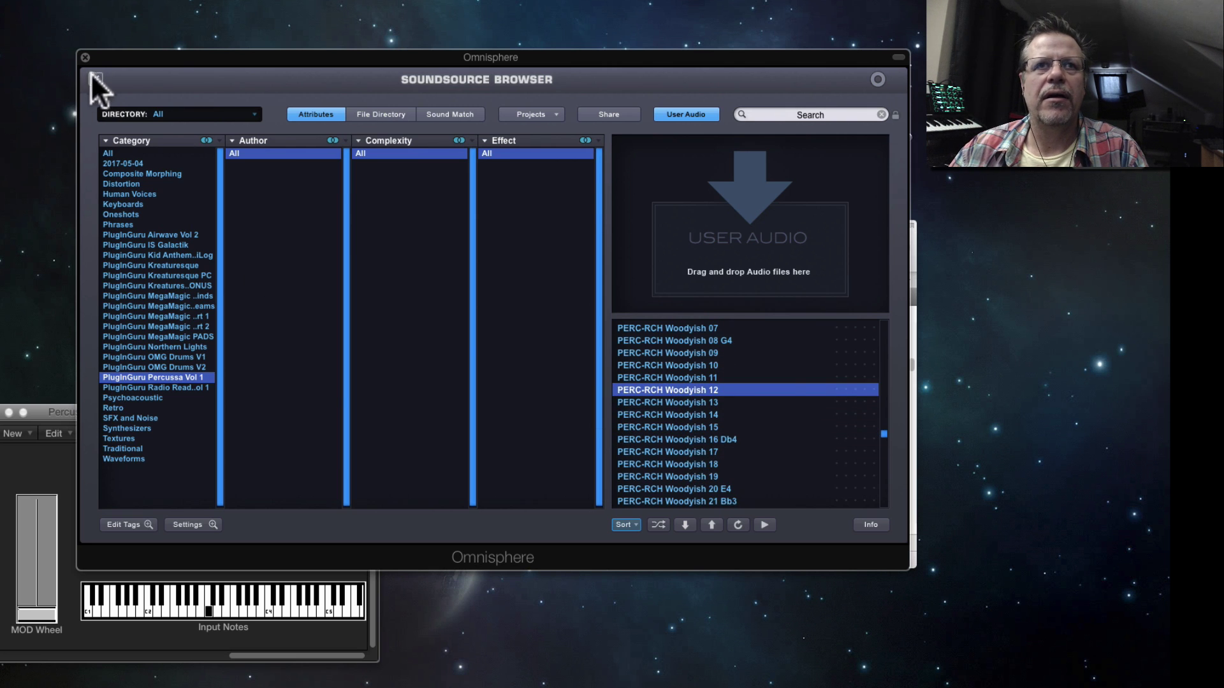
left_click(94, 77)
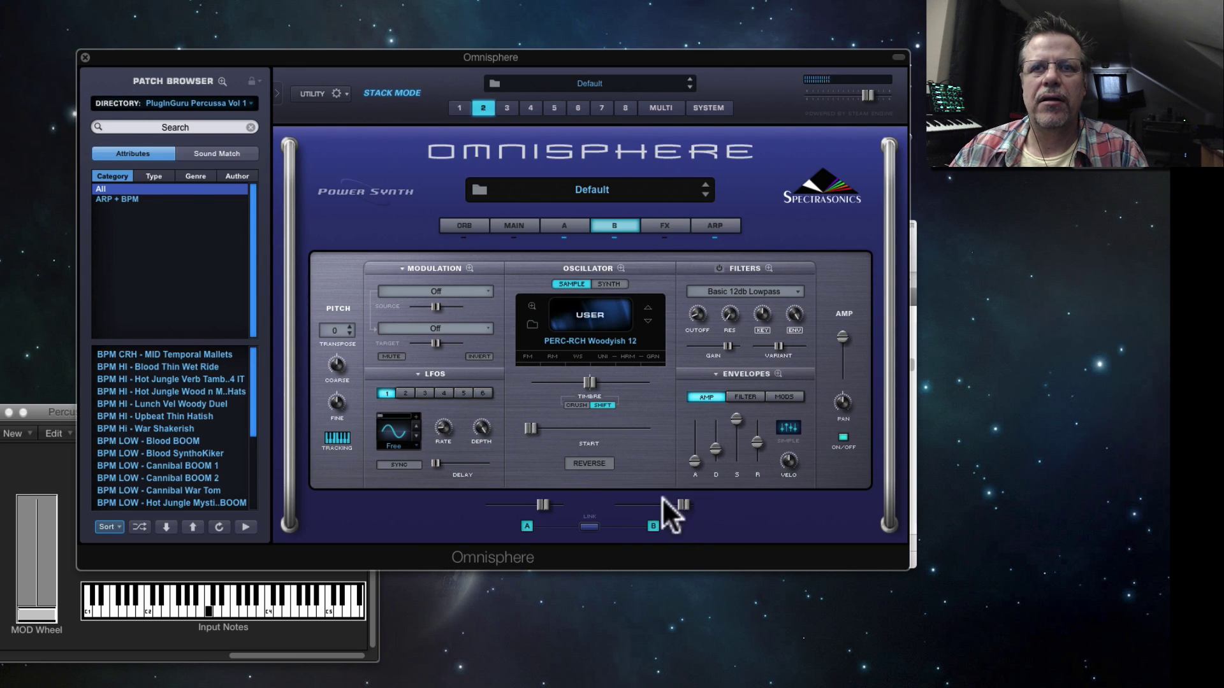
Step: Replace layer B's soundsource with PERC-RCH Woodyish 17 and try lowering its coarse pitch
left_click(335, 436)
left_click(594, 341)
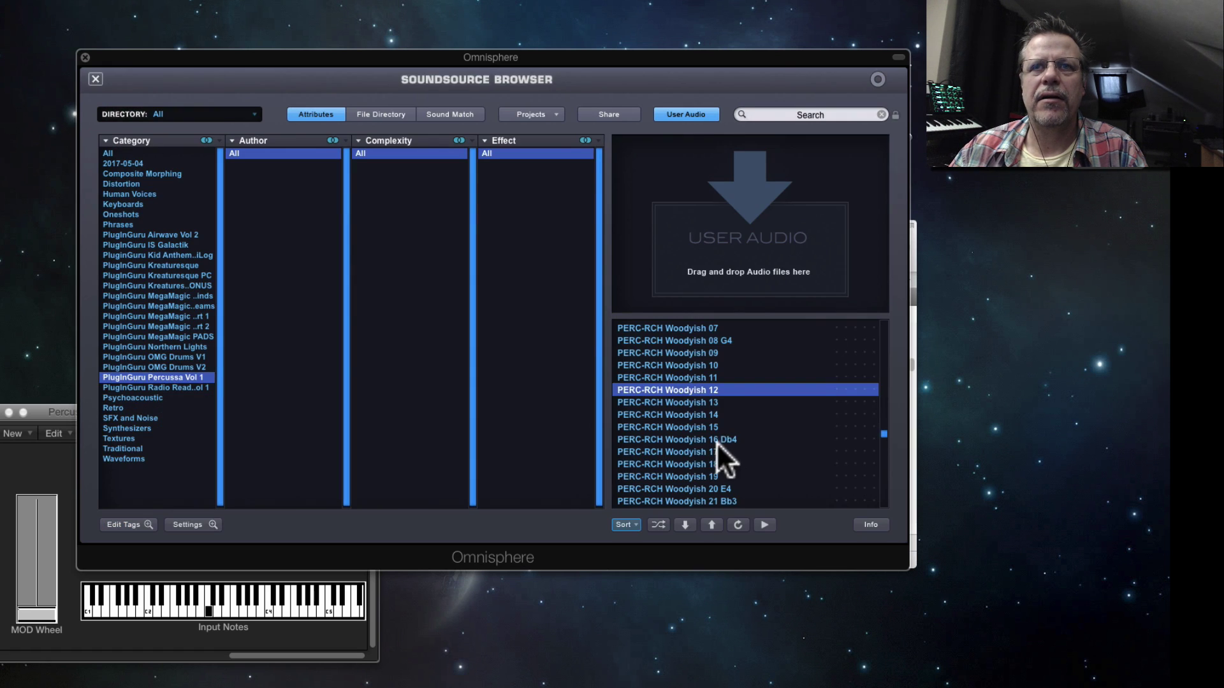
left_click(692, 426)
left_click(679, 451)
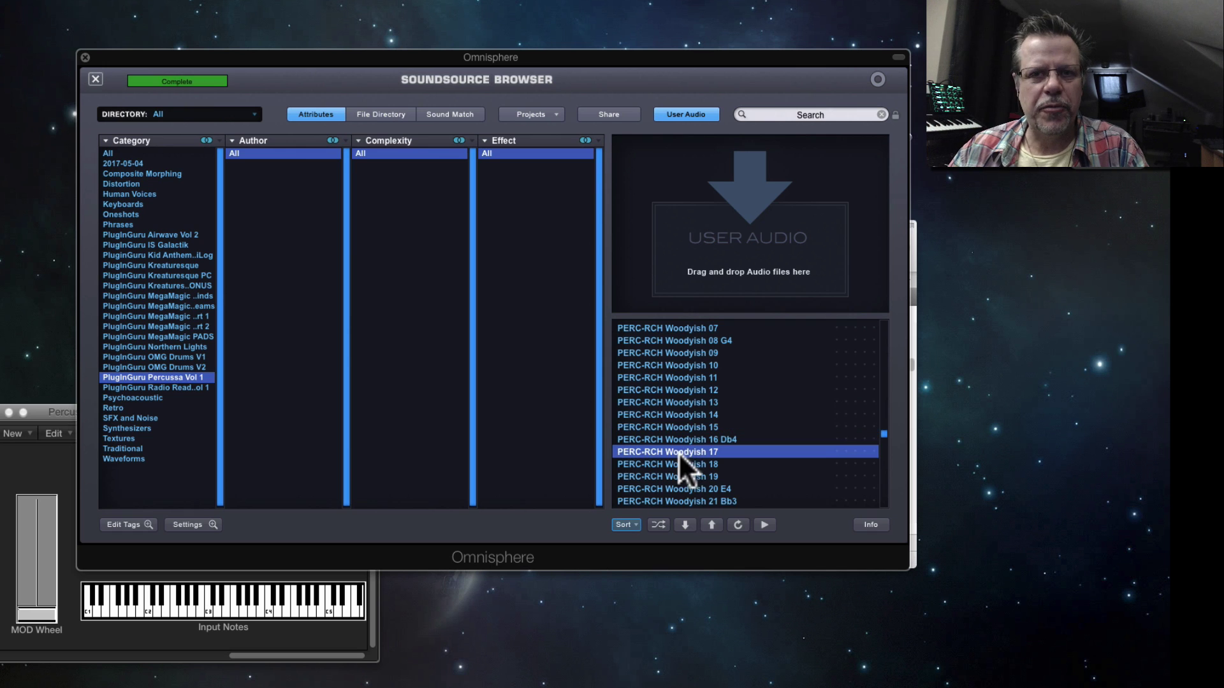
scroll(679, 450, "down", 1)
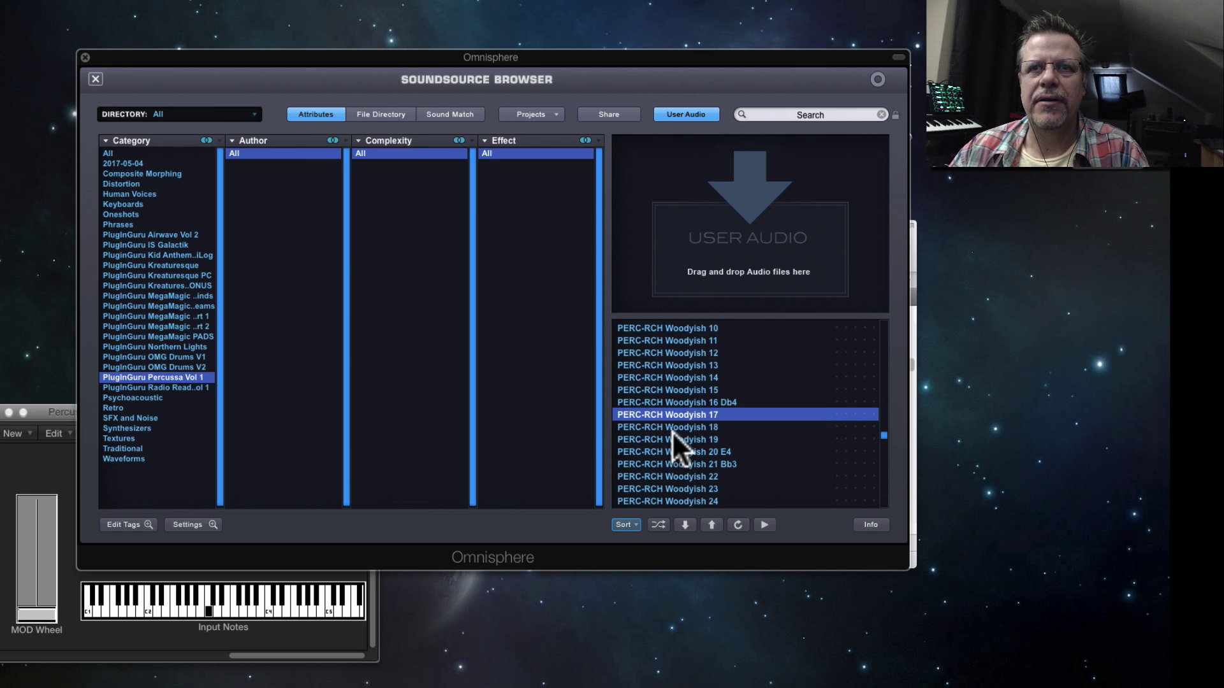
left_click(96, 78)
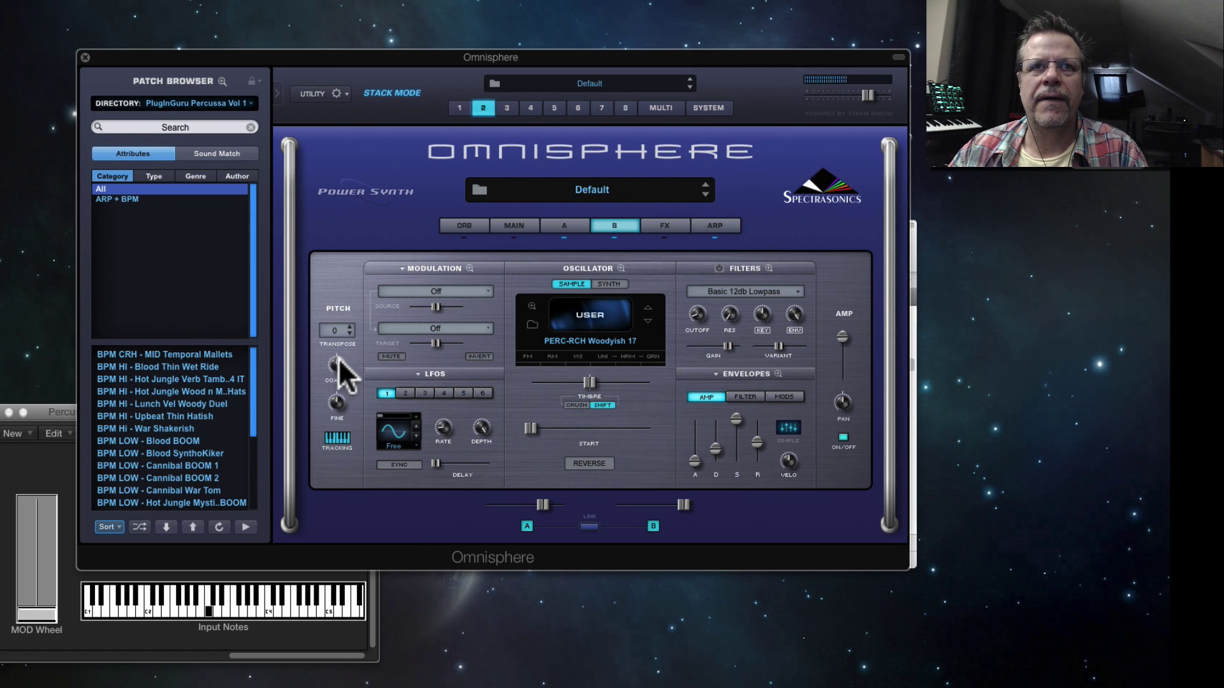
left_click_drag(338, 360, 338, 377)
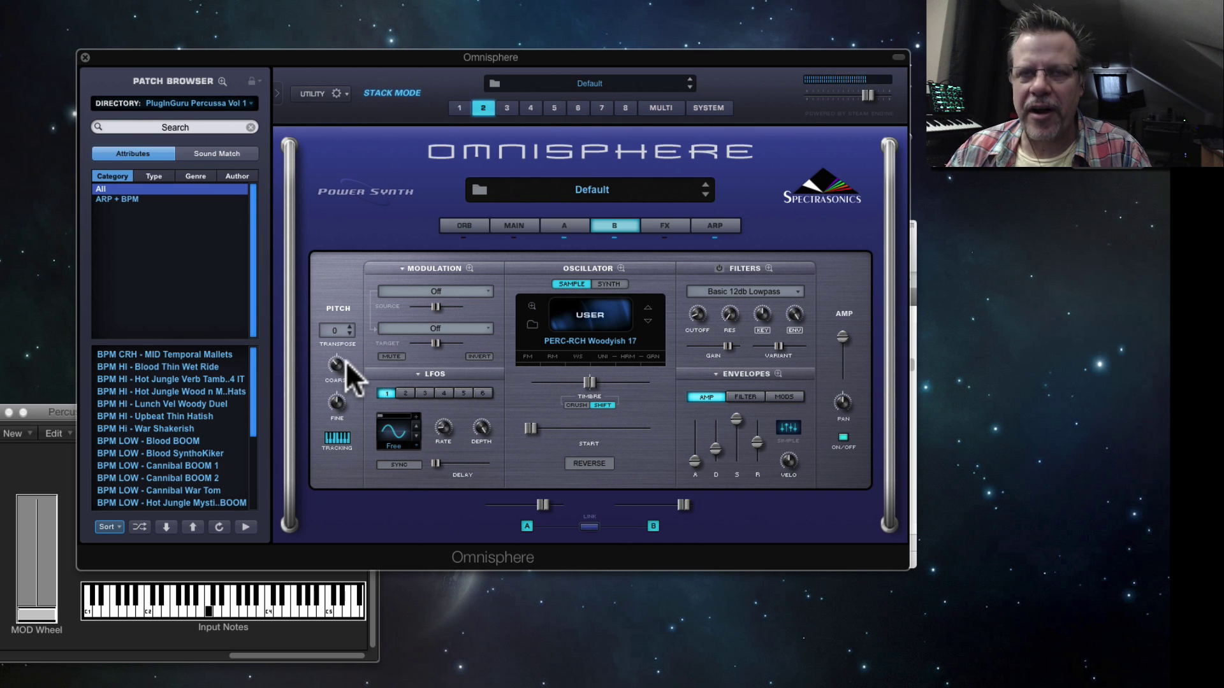
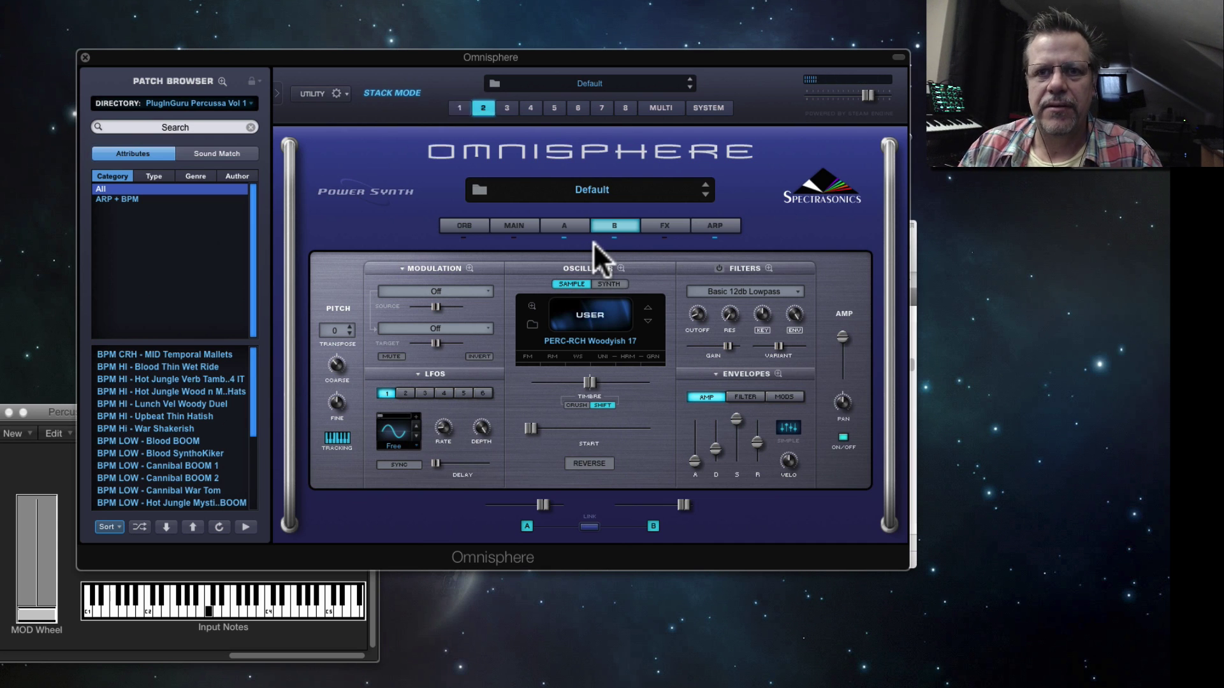
Step: Enable layer A's filter with the LPF Juicy 24db lowpass preset and shorten the filter envelope's decay slightly
left_click(564, 225)
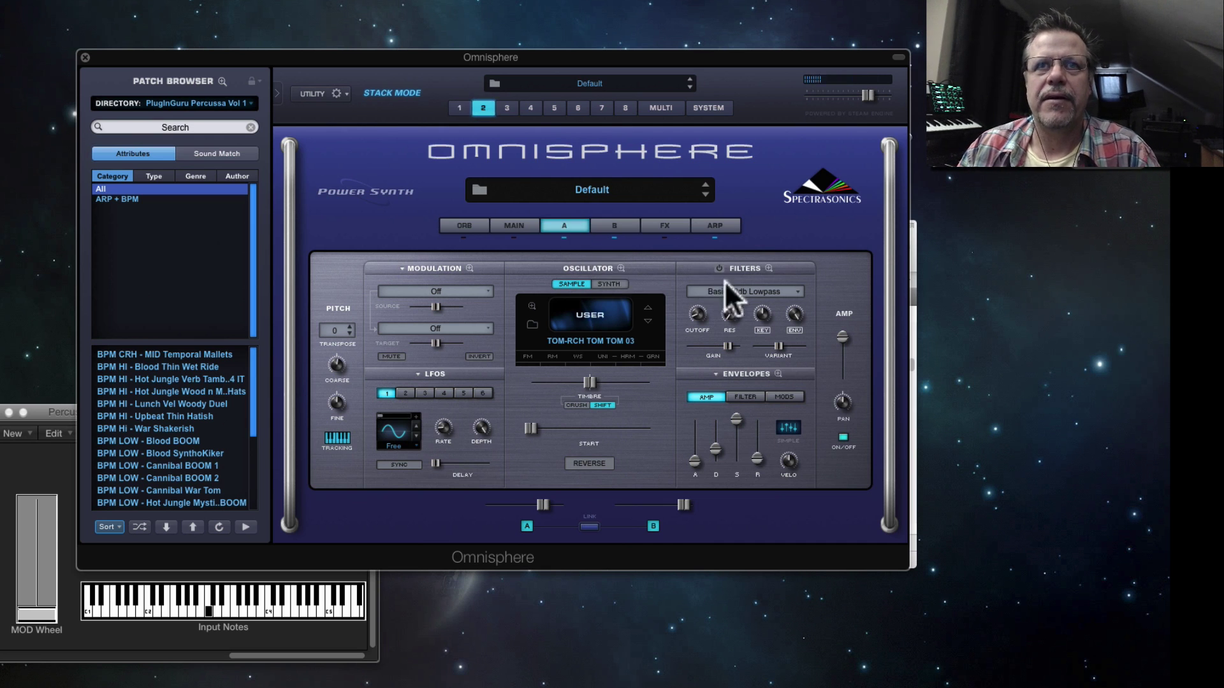
left_click(719, 269)
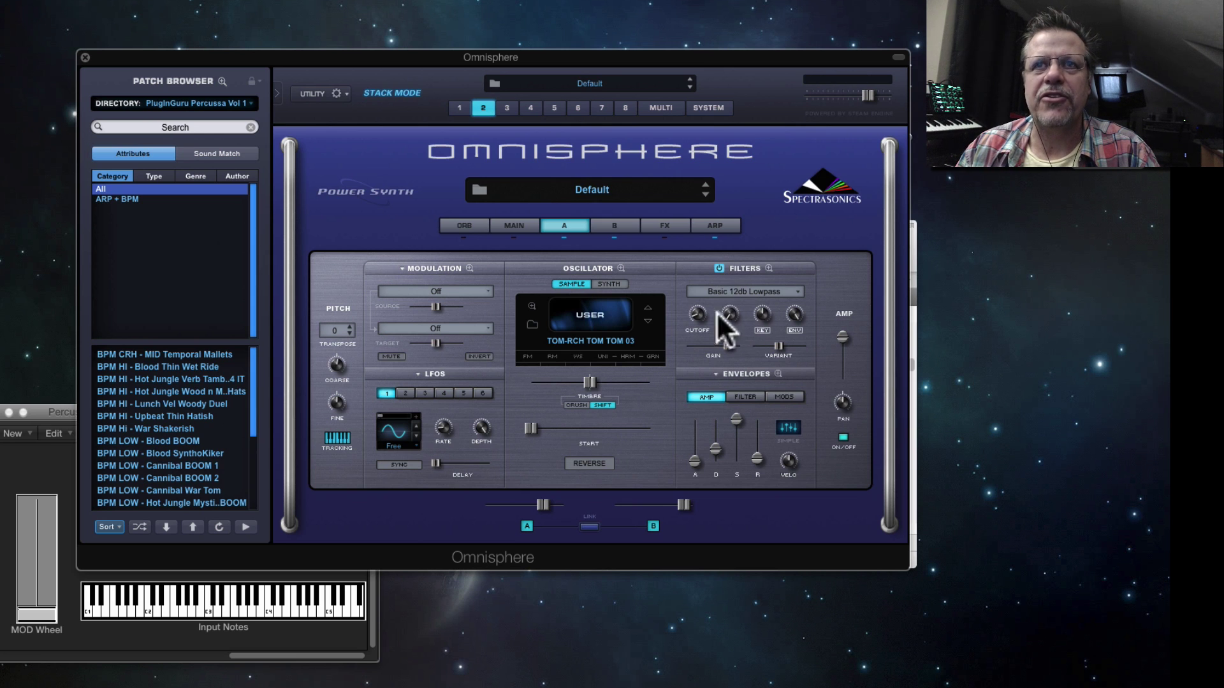
left_click(741, 290)
mouse_move(743, 294)
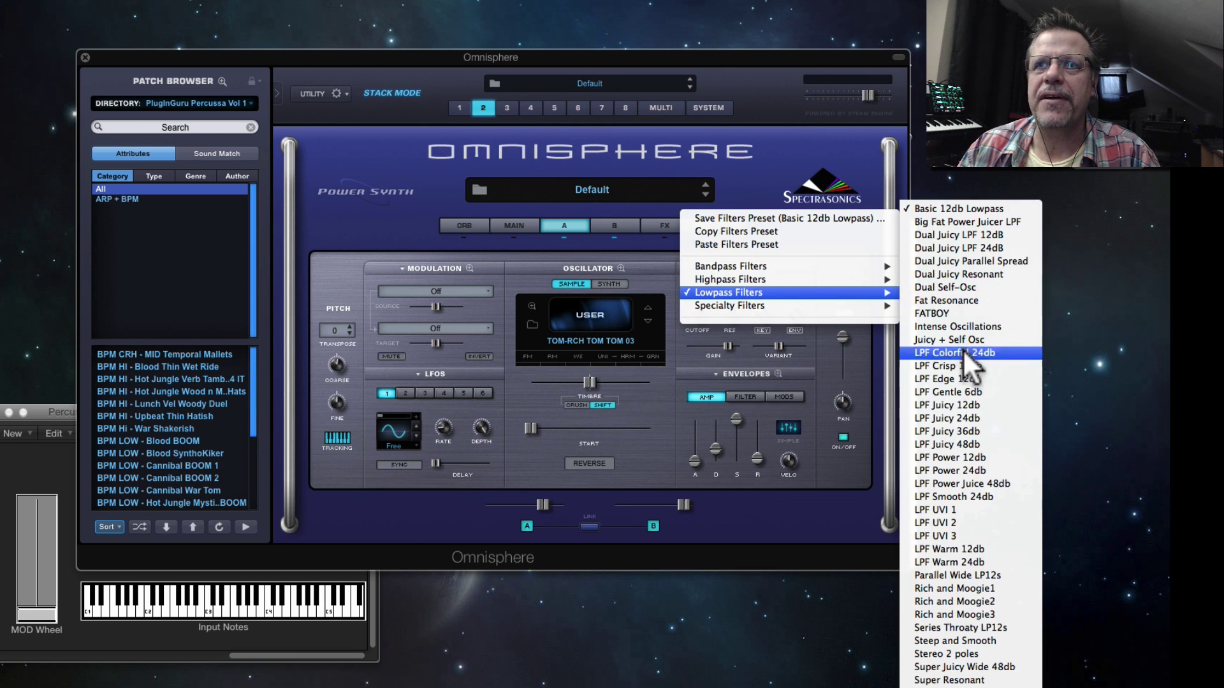
left_click(967, 406)
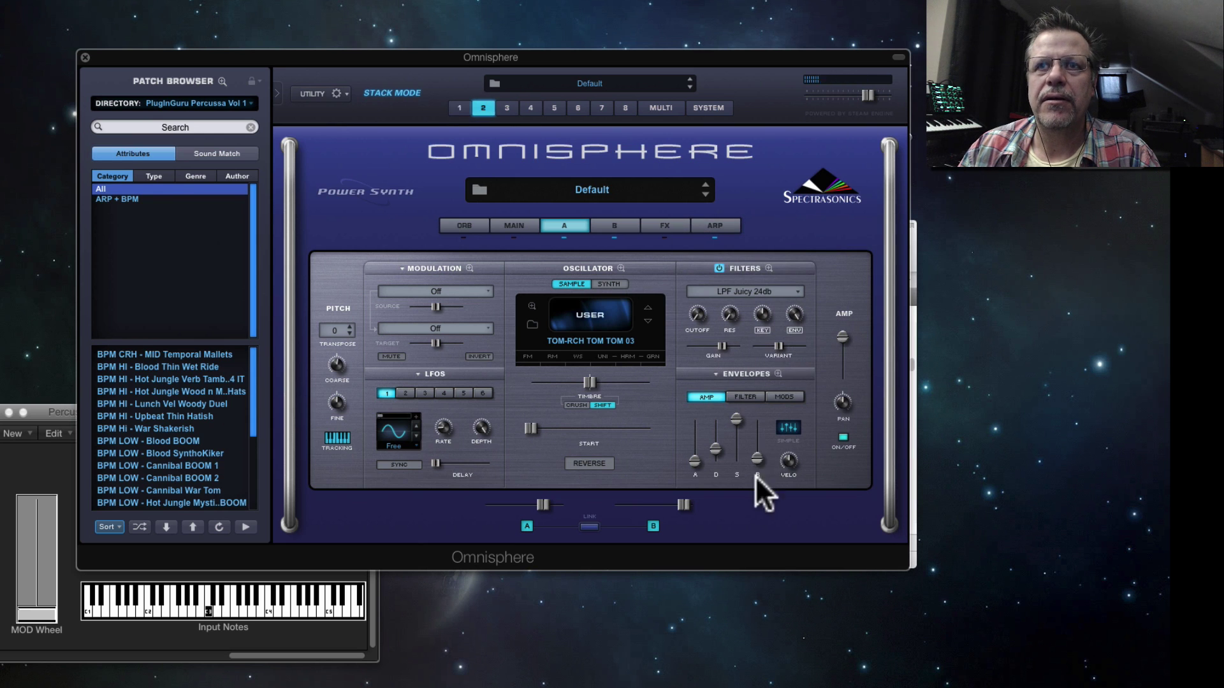
left_click(758, 399)
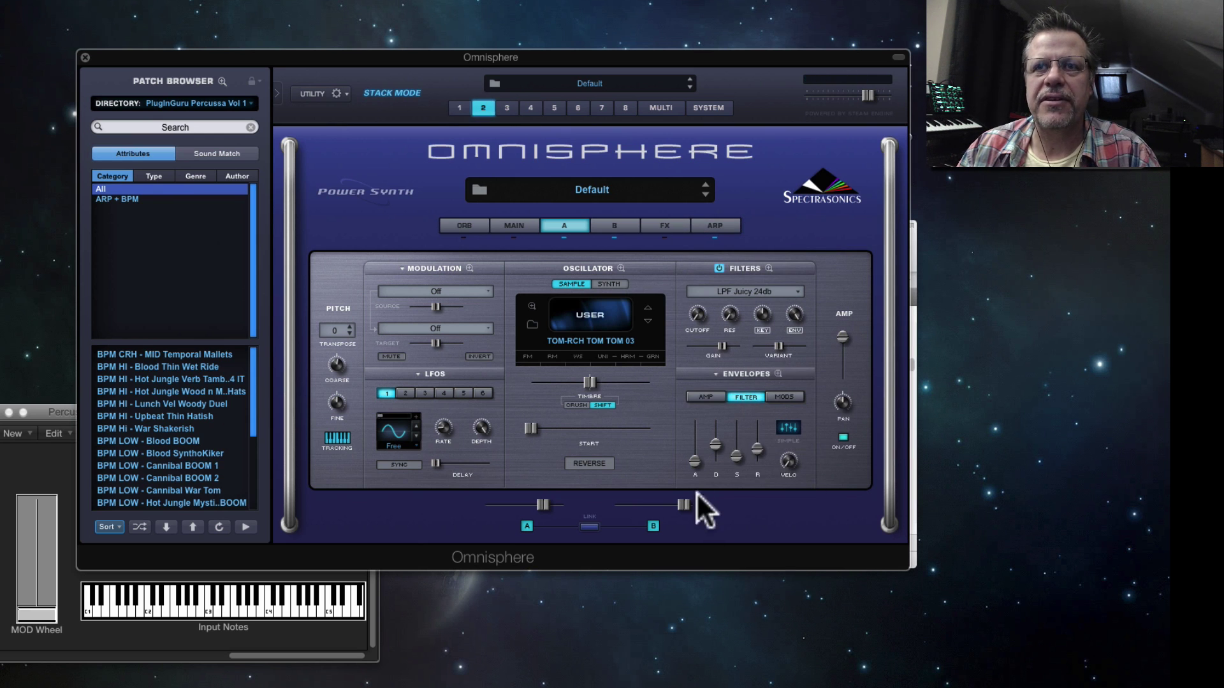
left_click_drag(709, 441, 711, 449)
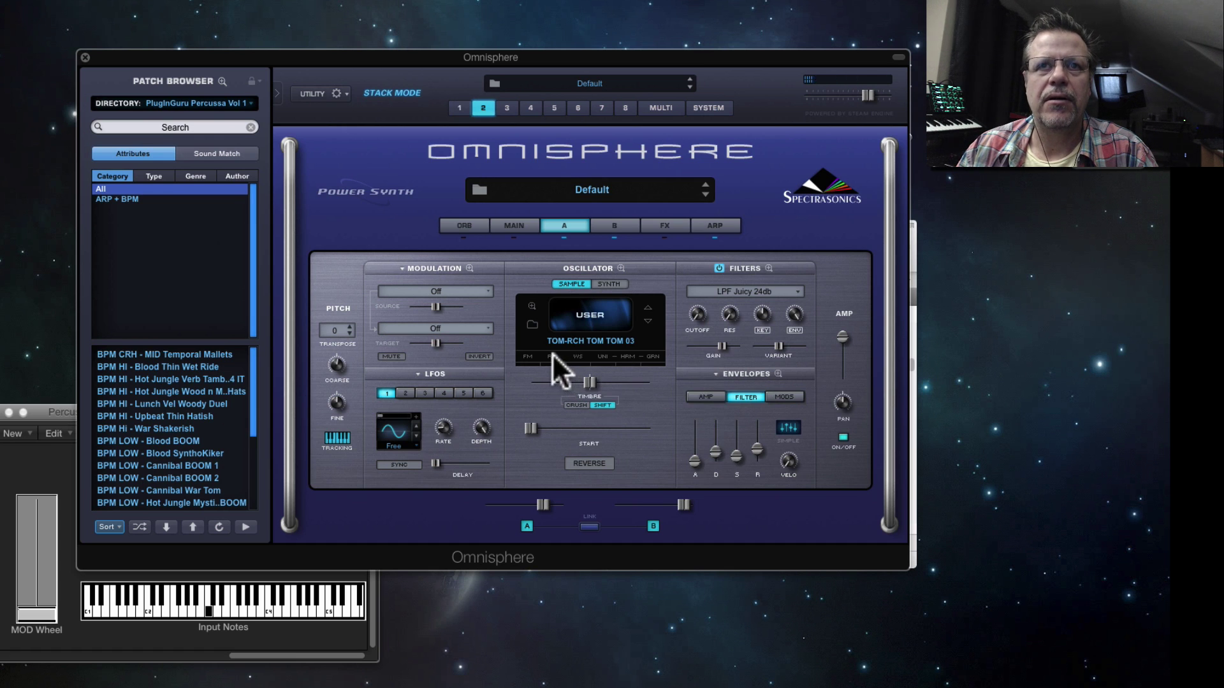
Step: Enable the Waveshaper on layer A's oscillator, raise the shaper depth slightly with type 1, and play the groove
left_click(575, 355)
left_click(536, 309)
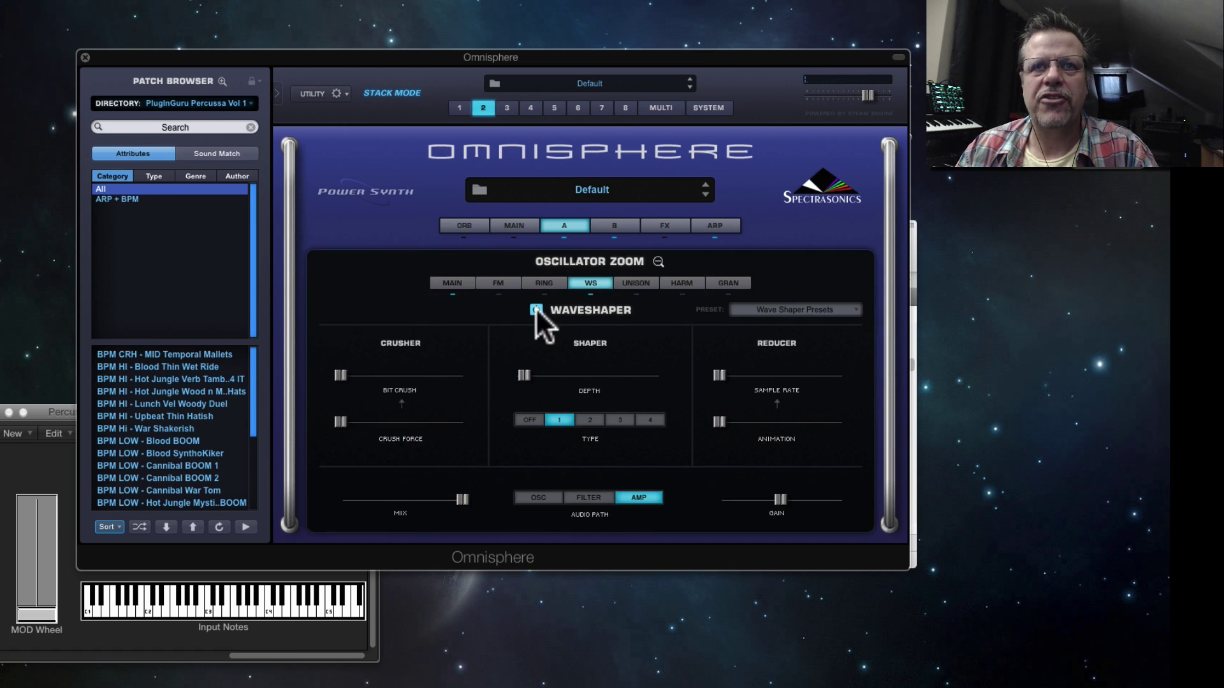
left_click_drag(524, 374, 534, 379)
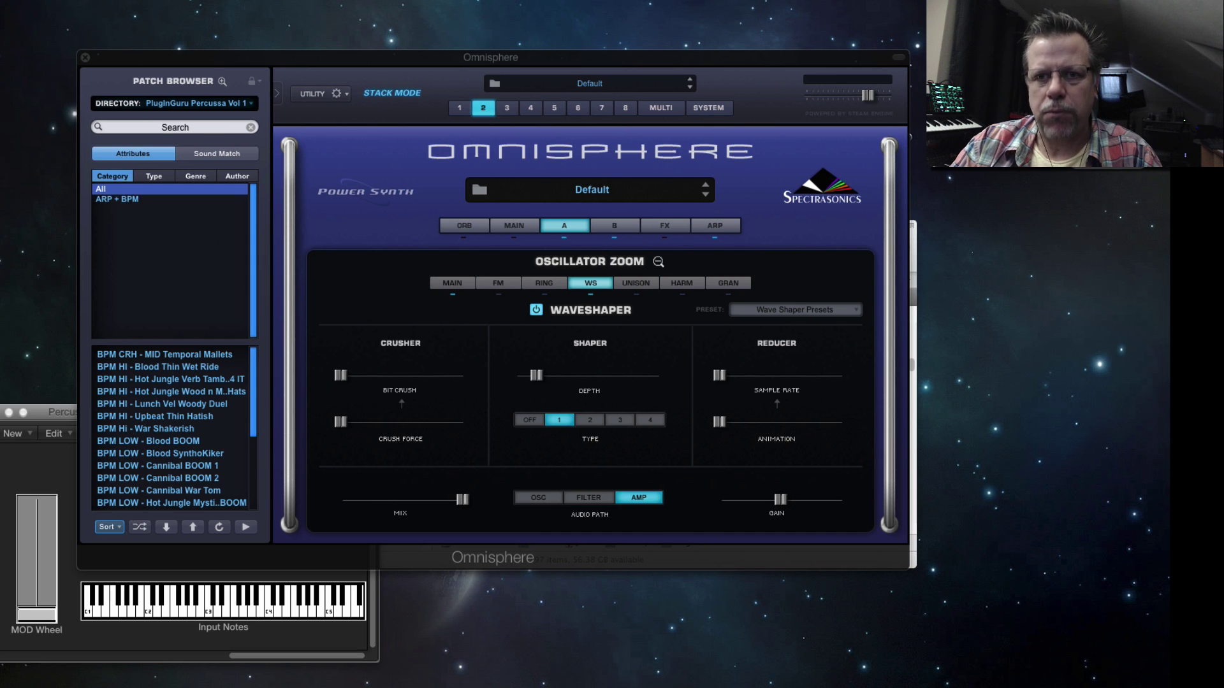
key("0")
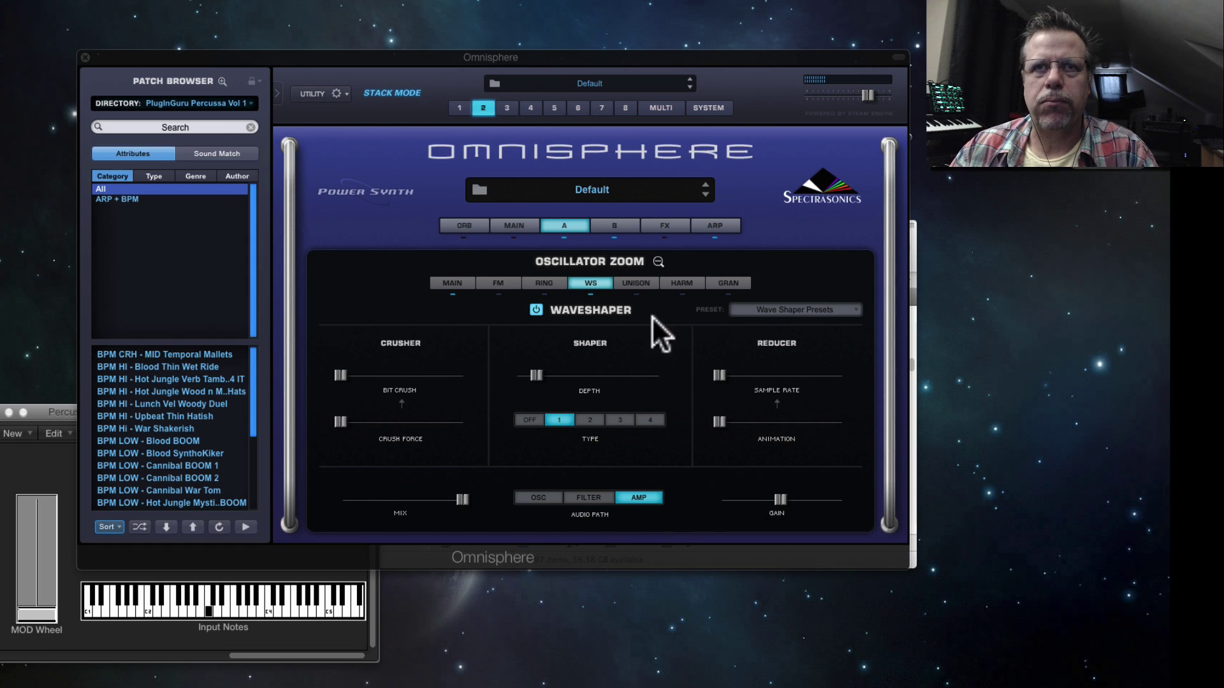
Step: Lower layer A's shaper depth slightly and enable layer B's filter with the LPF UVI 3 lowpass preset
left_click_drag(536, 376, 526, 378)
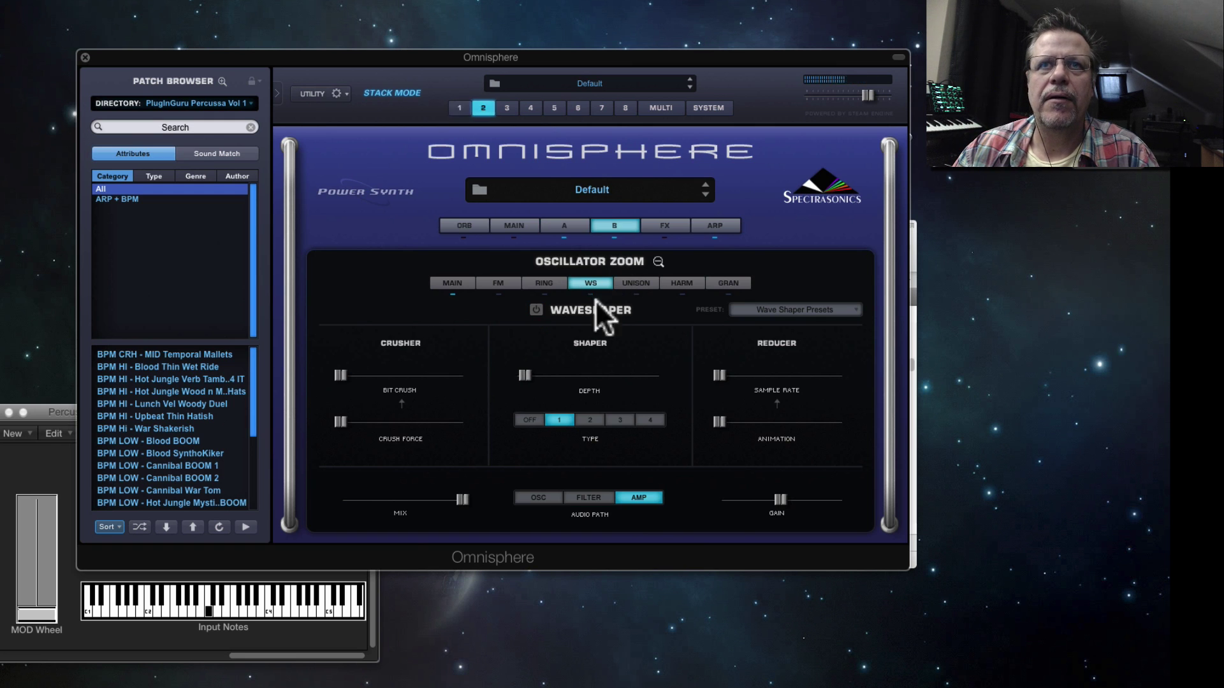
left_click(609, 227)
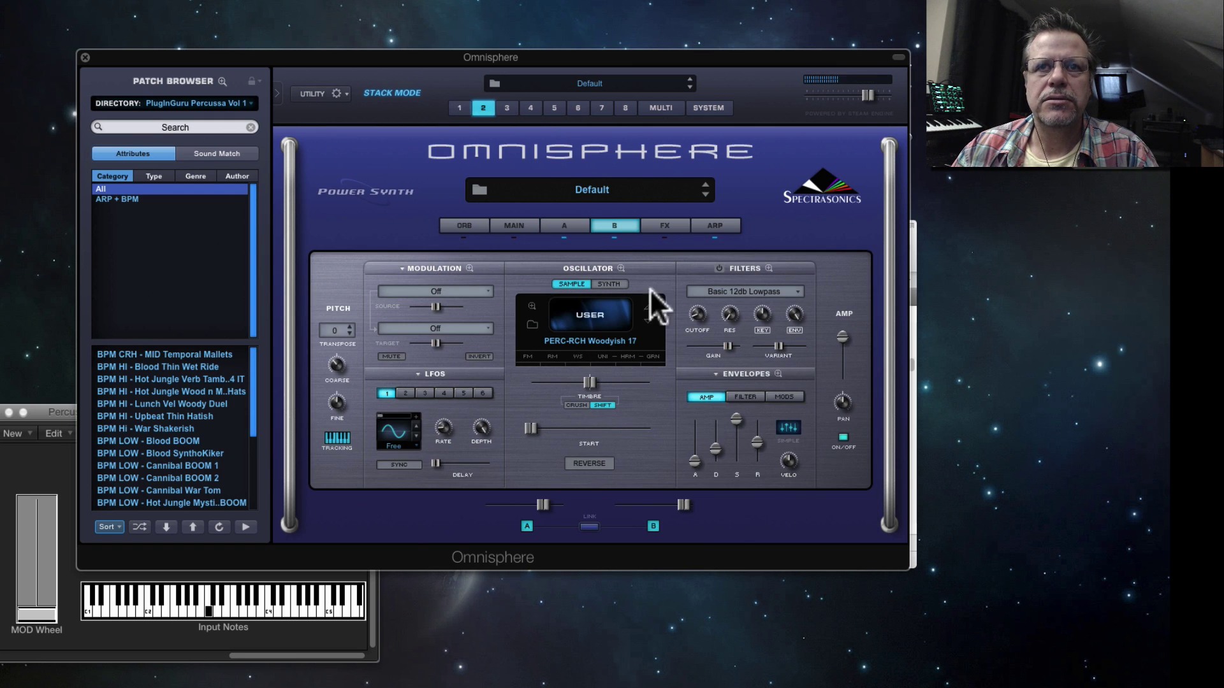
left_click(736, 292)
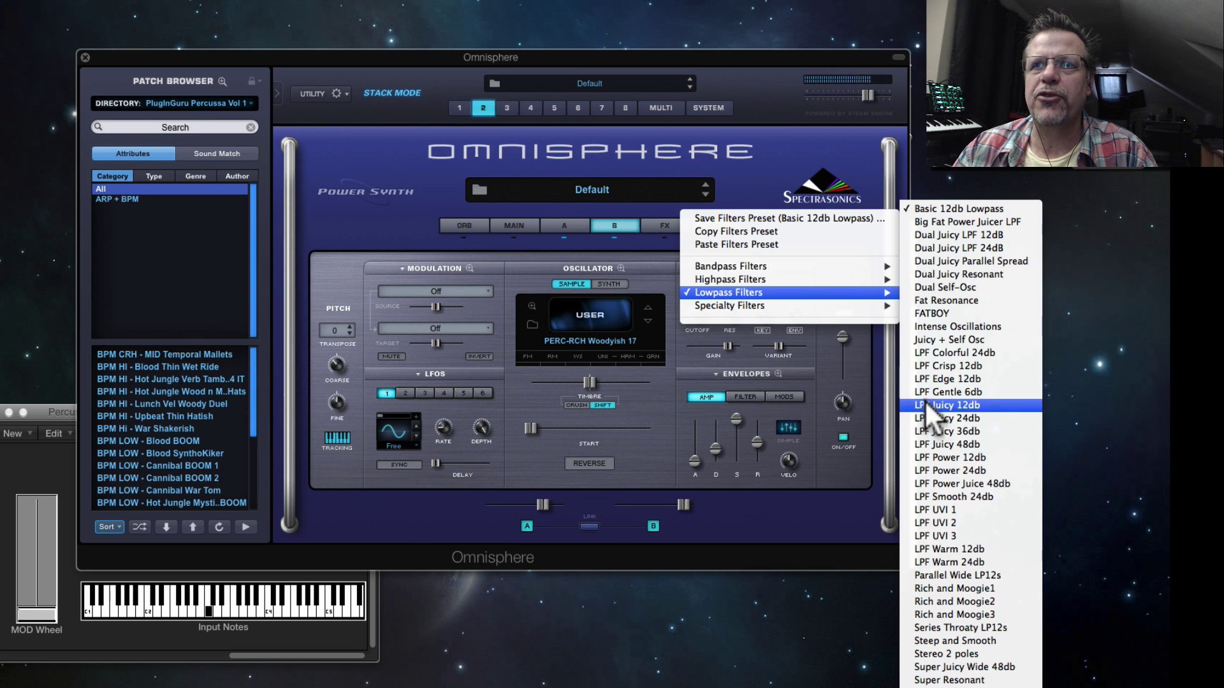
left_click(958, 533)
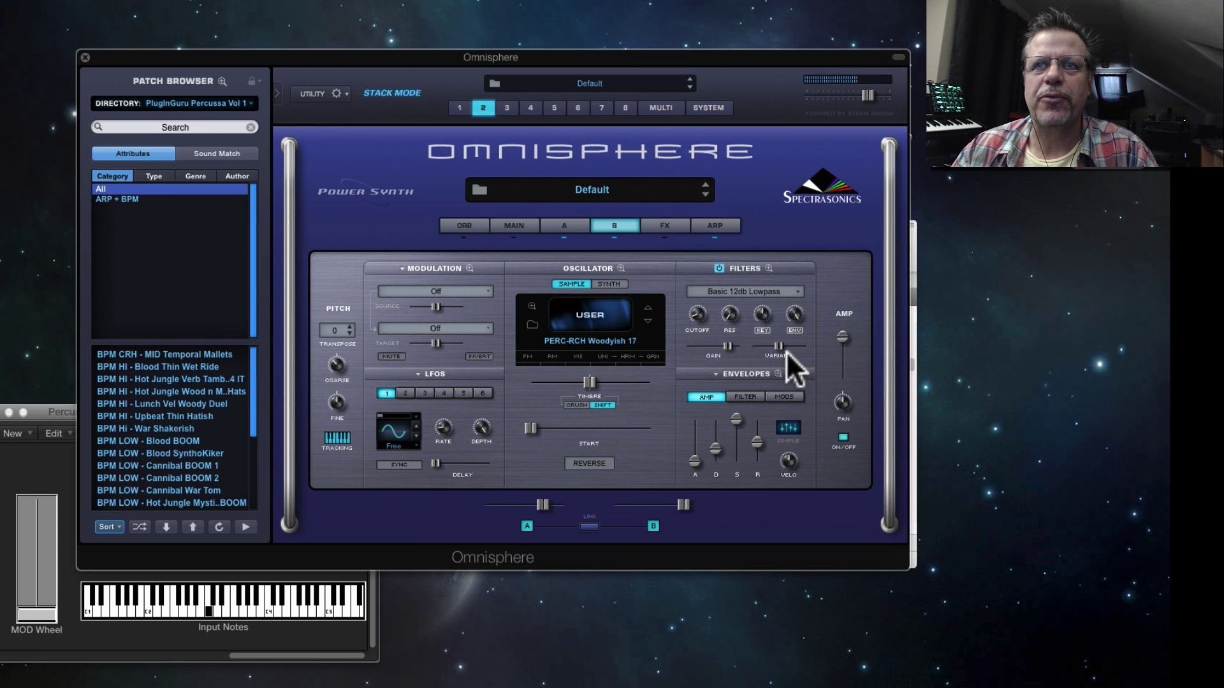
Step: Shorten layer B's filter envelope decay and move the envelope's sustain point further out and lower in the enlarged envelope view
left_click(743, 395)
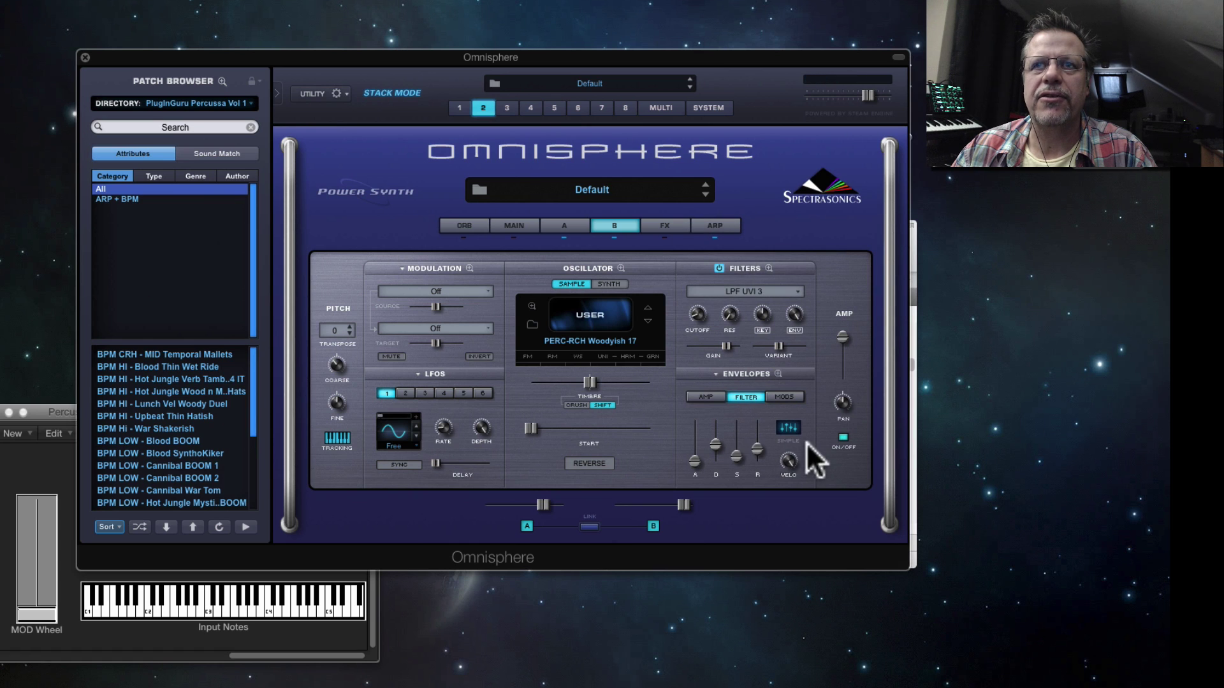
mouse_move(791, 464)
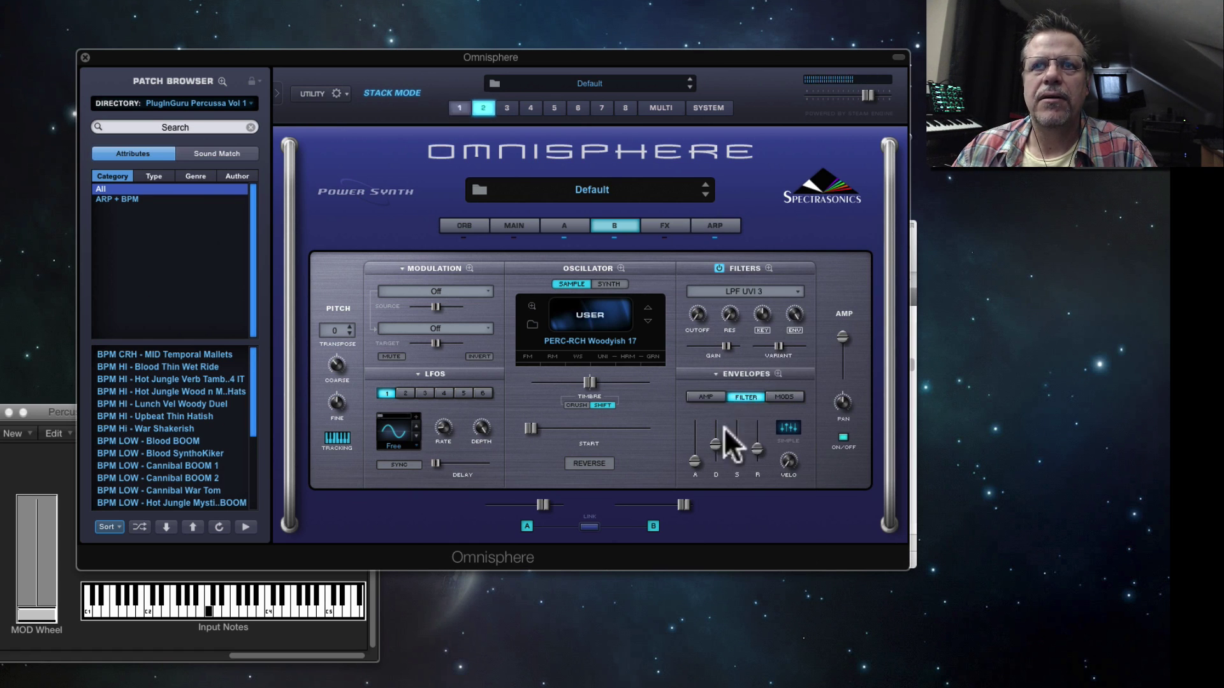
left_click_drag(716, 444, 718, 455)
left_click(778, 373)
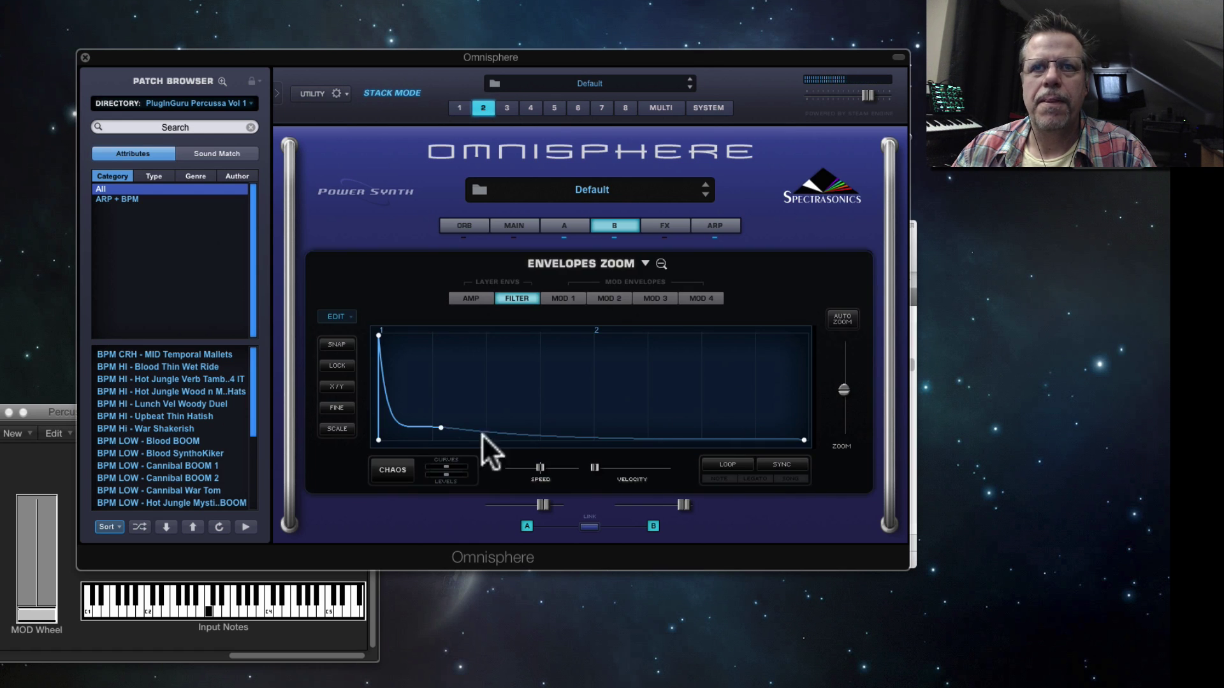
left_click_drag(441, 428, 509, 435)
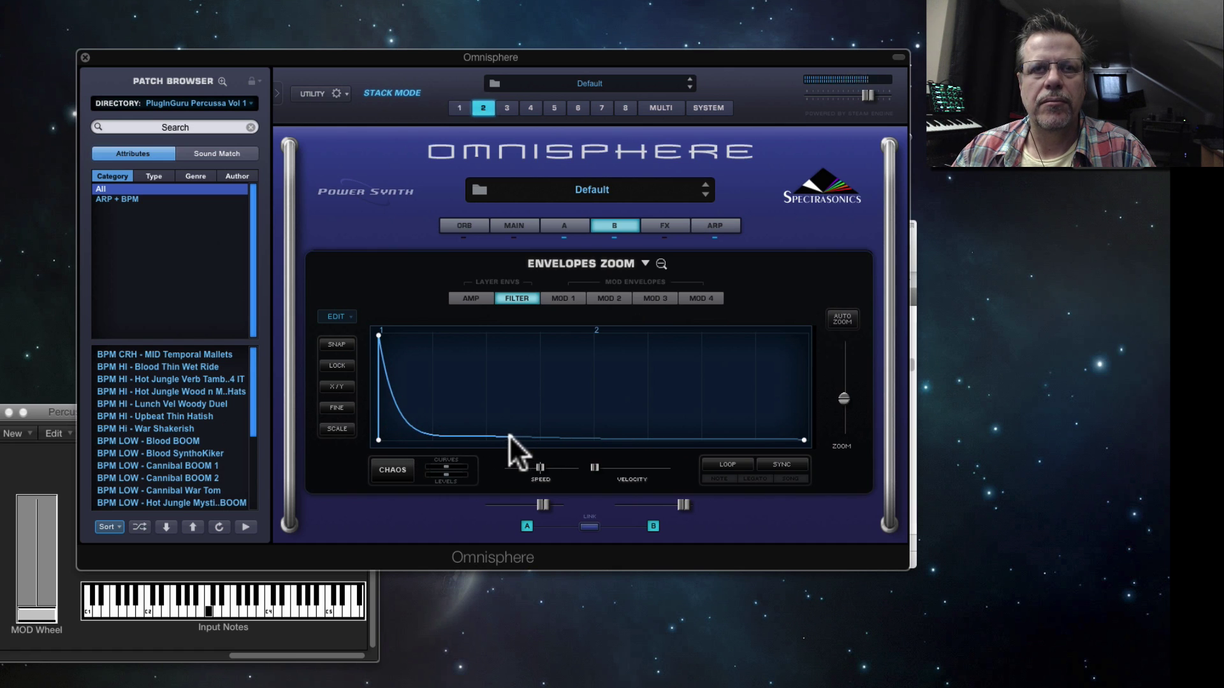
Step: Add a point to layer B's filter envelope curve and place it low and close to the start for a sharp initial drop
right_click(407, 433)
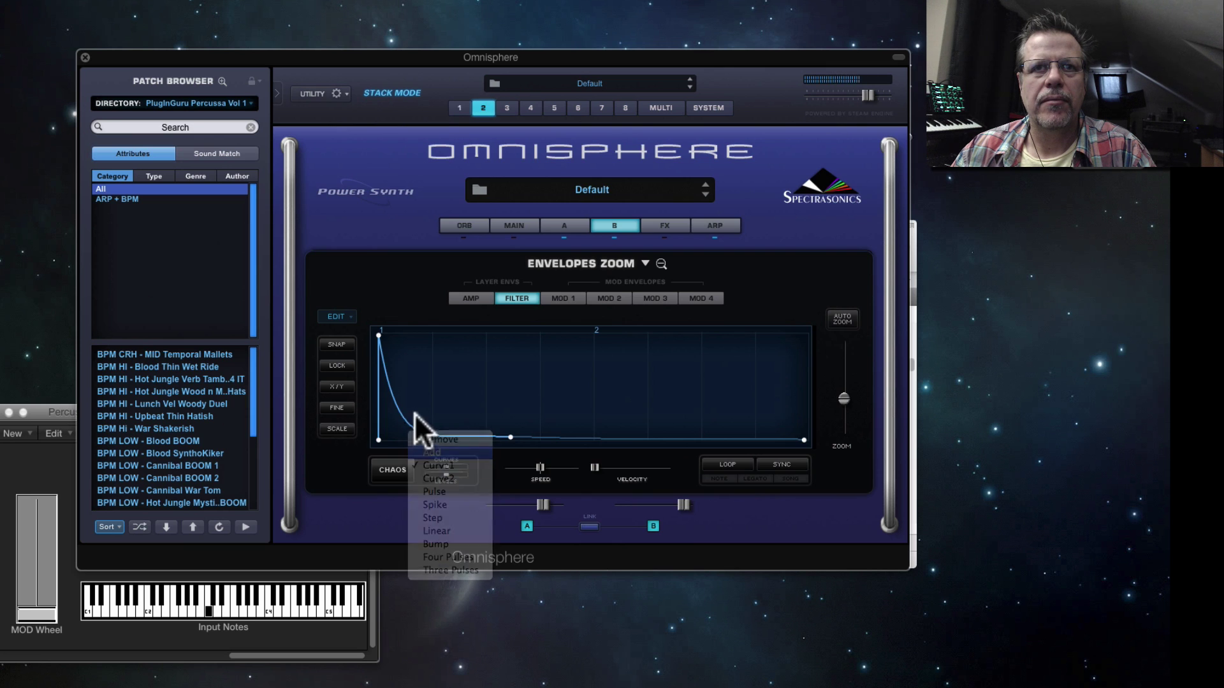
double_click(442, 384)
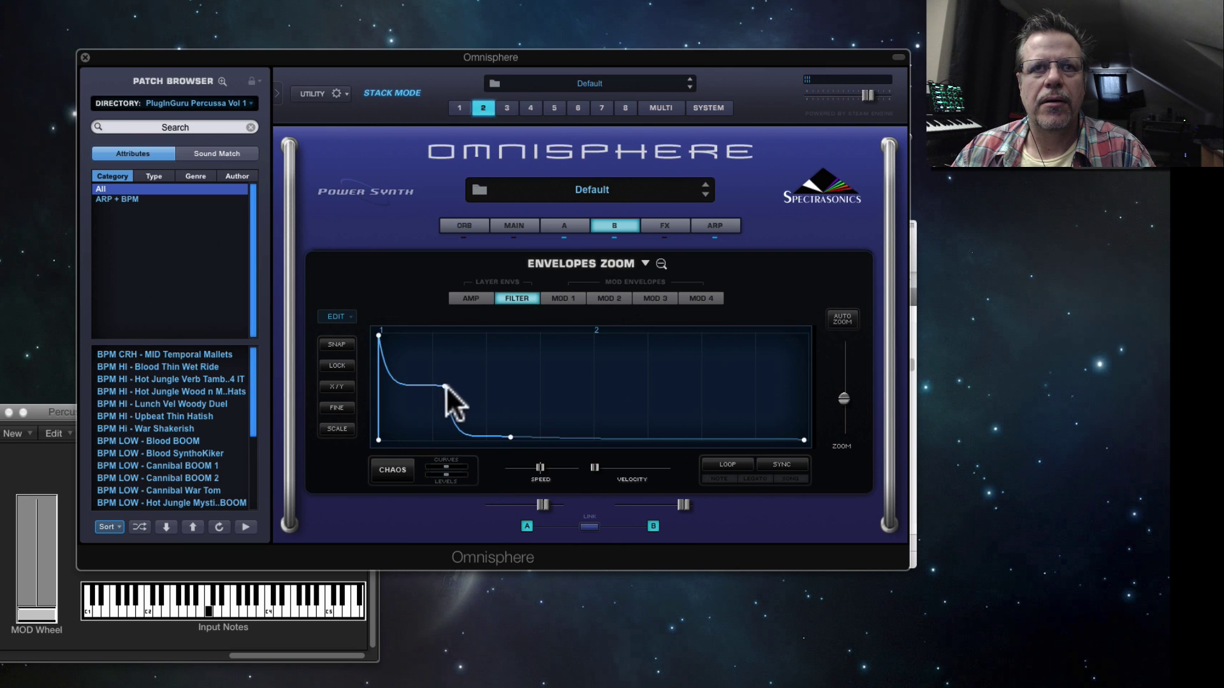
left_click_drag(446, 385, 381, 414)
left_click_drag(843, 401, 840, 436)
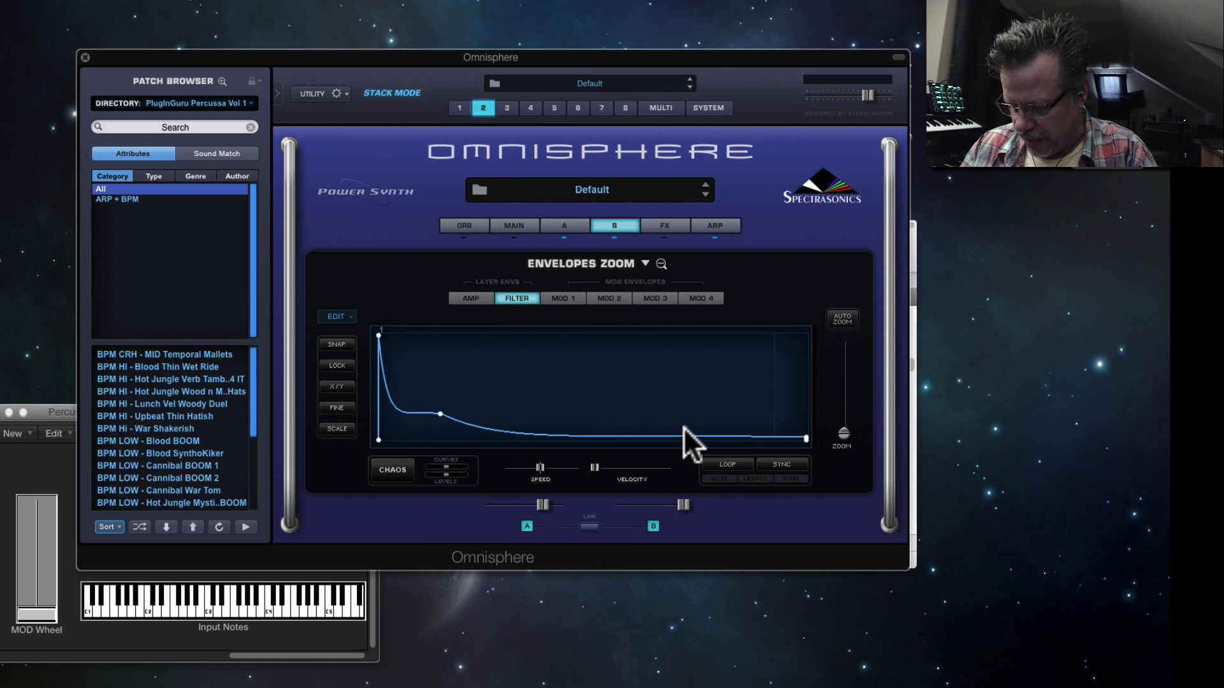
left_click_drag(438, 413, 401, 401)
left_click_drag(479, 426, 483, 386)
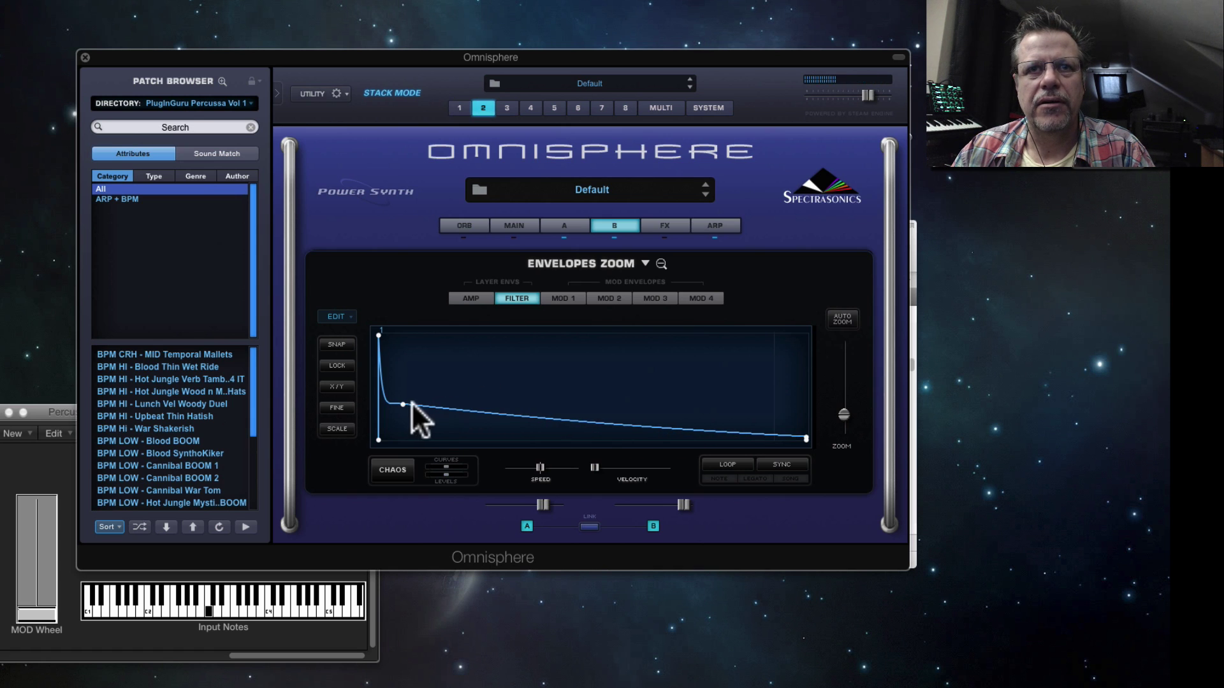
left_click_drag(402, 401, 391, 420)
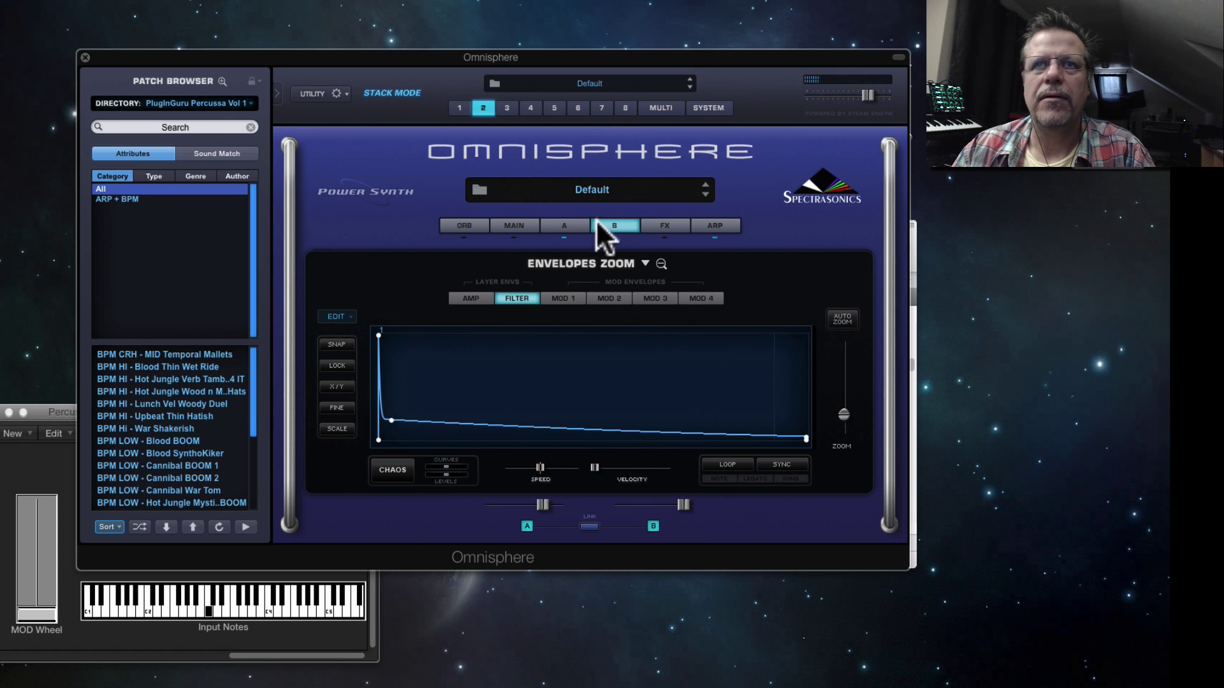
Step: Add a point to layer A's filter envelope curve and pull it down close to the start to steepen the initial decay
left_click(564, 224)
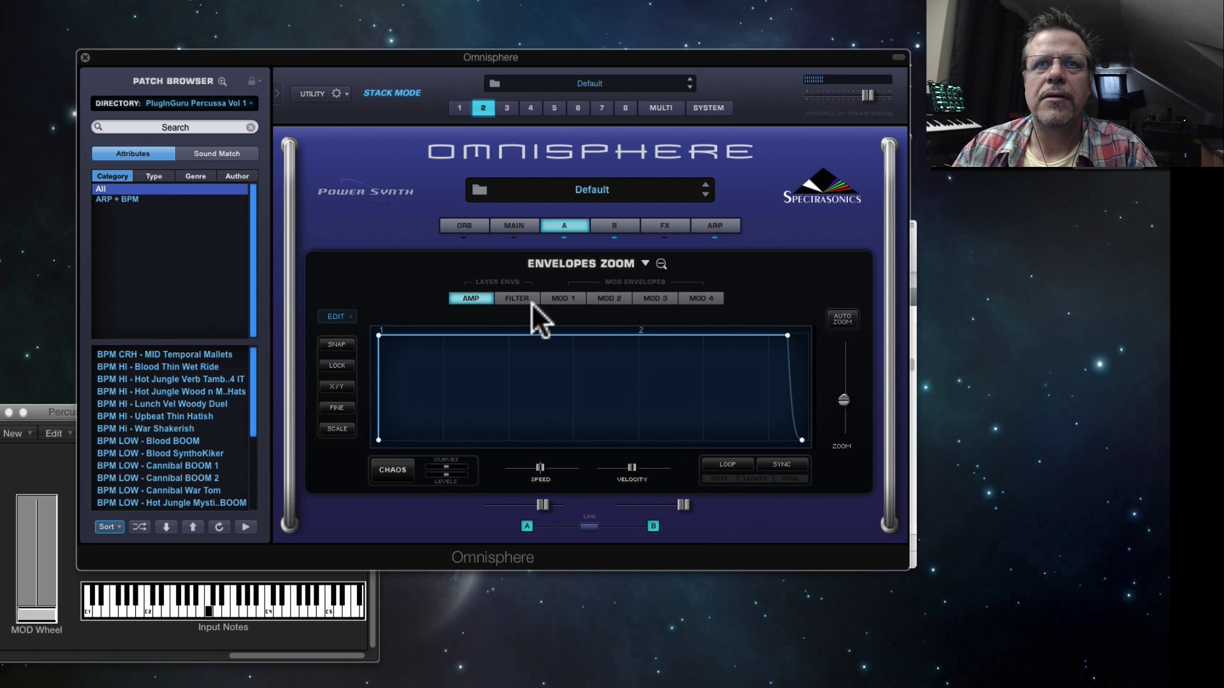
left_click(512, 297)
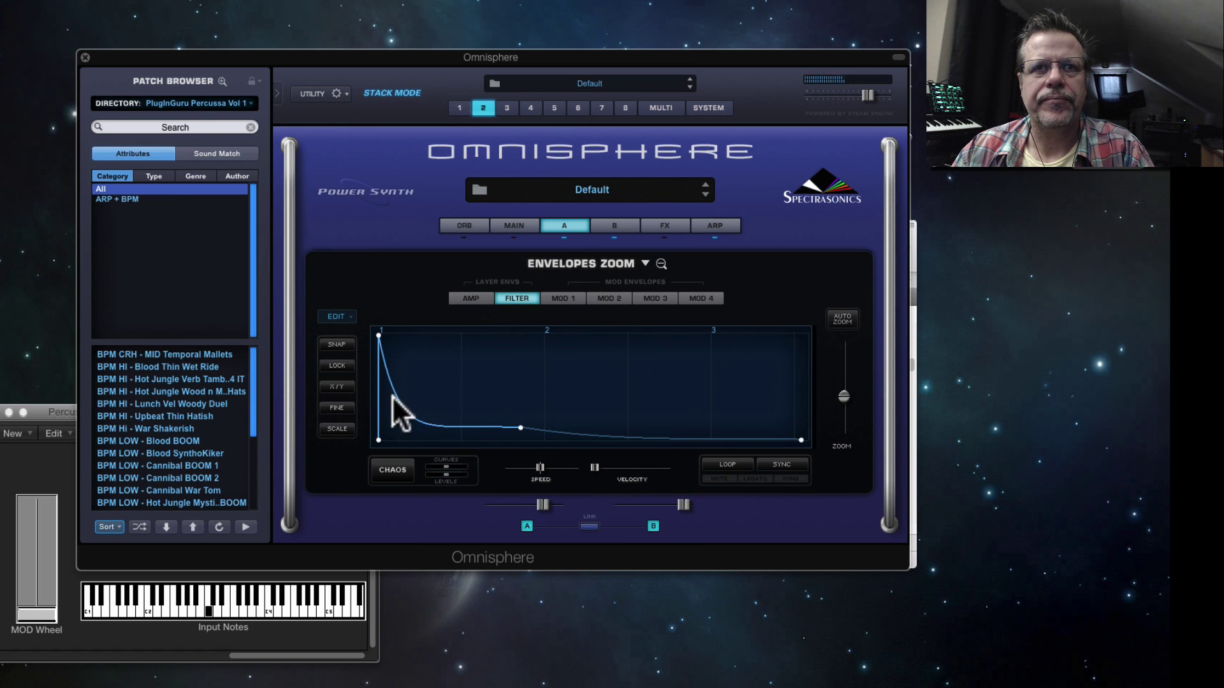
right_click(406, 409)
left_click(418, 424)
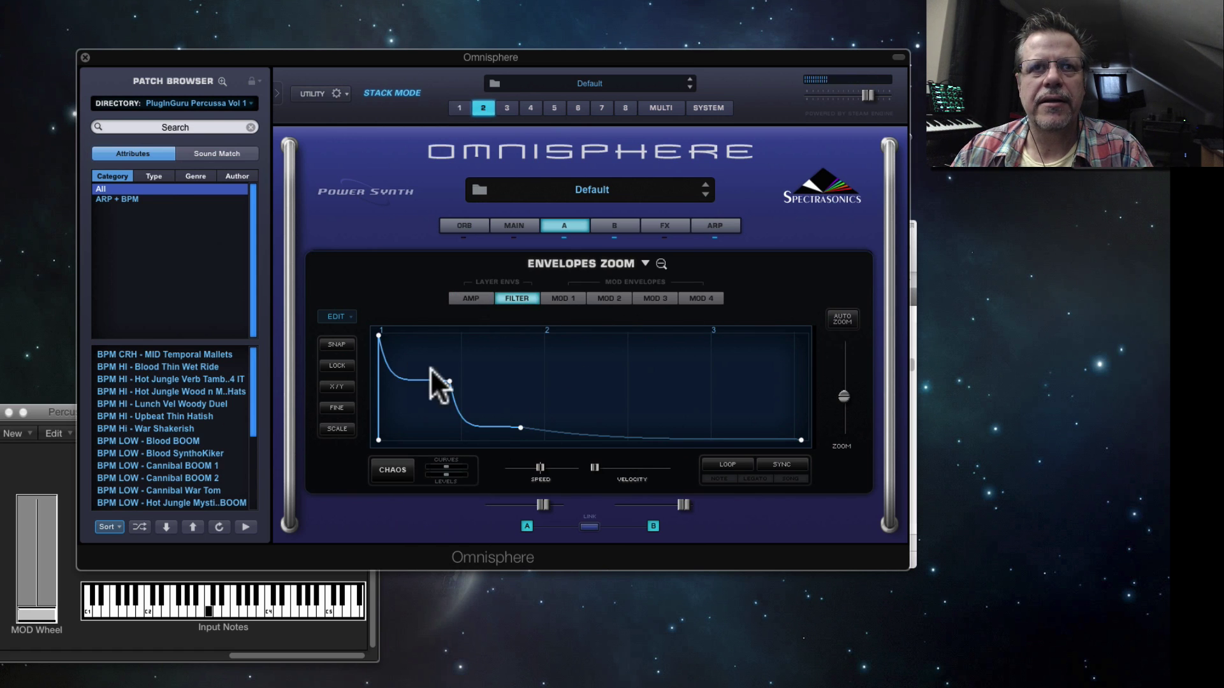
left_click_drag(444, 377, 384, 410)
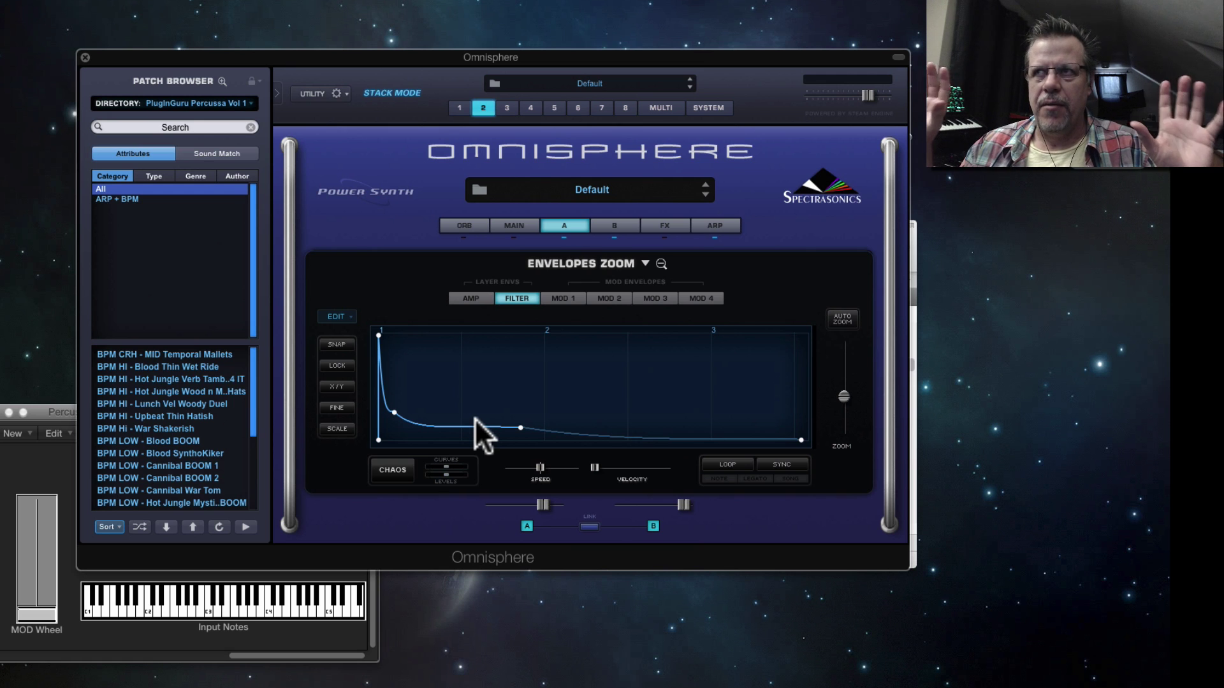
Step: Return to layer B's main controls, fine-adjust its coarse pitch and lower its layer level slightly
key("super+Tab")
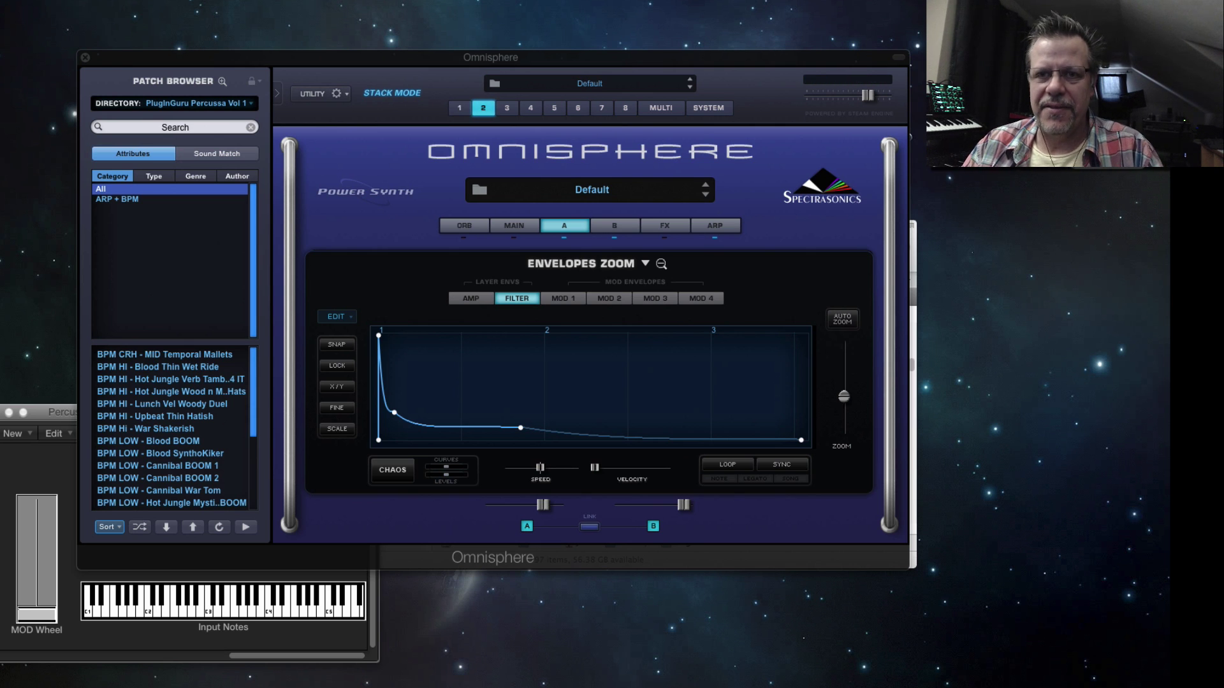
left_click(571, 221)
left_click(613, 224)
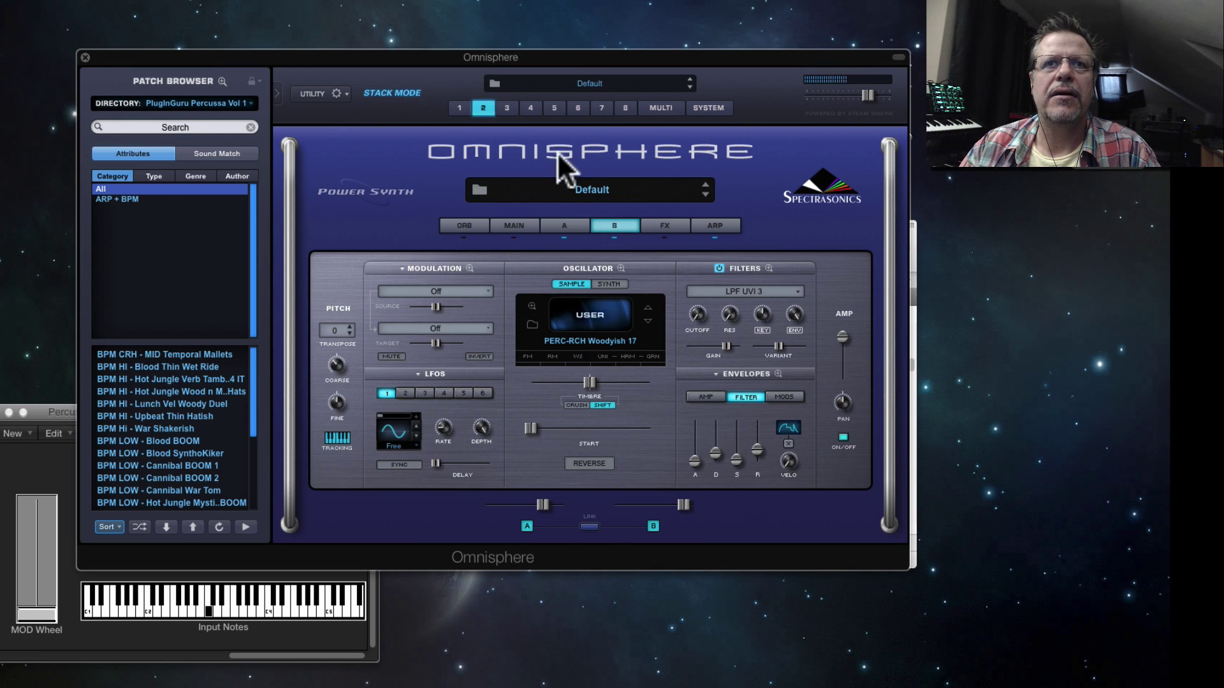
mouse_move(339, 367)
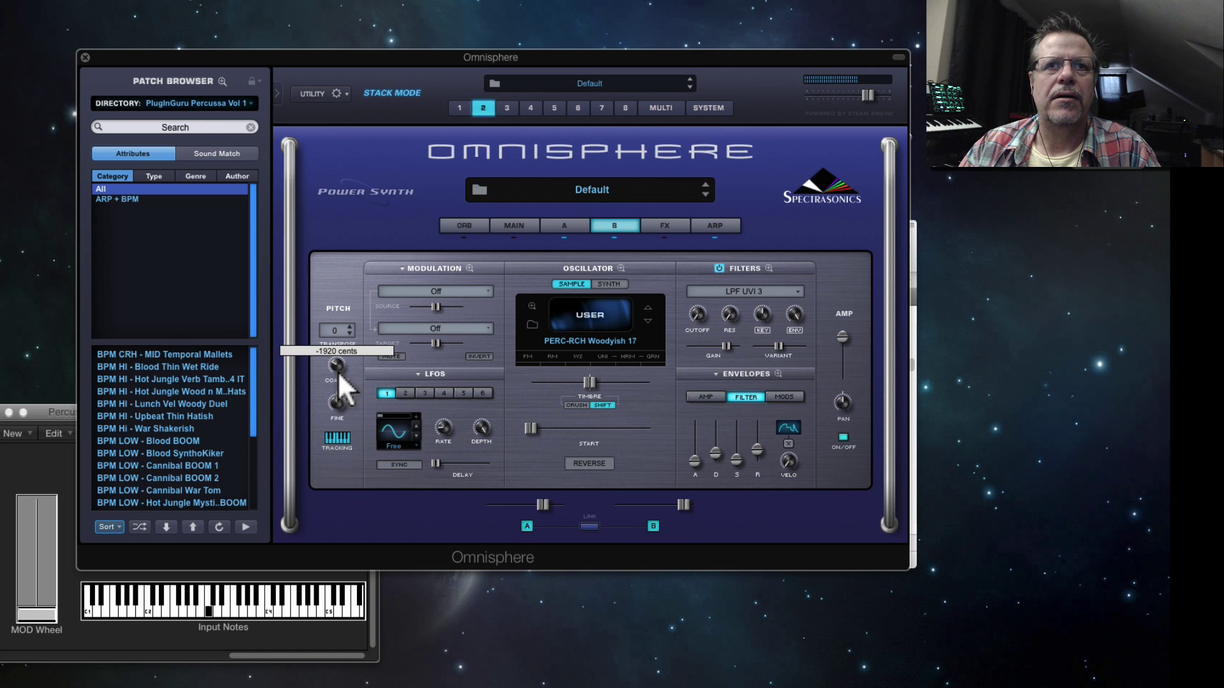
left_click_drag(336, 369, 337, 368)
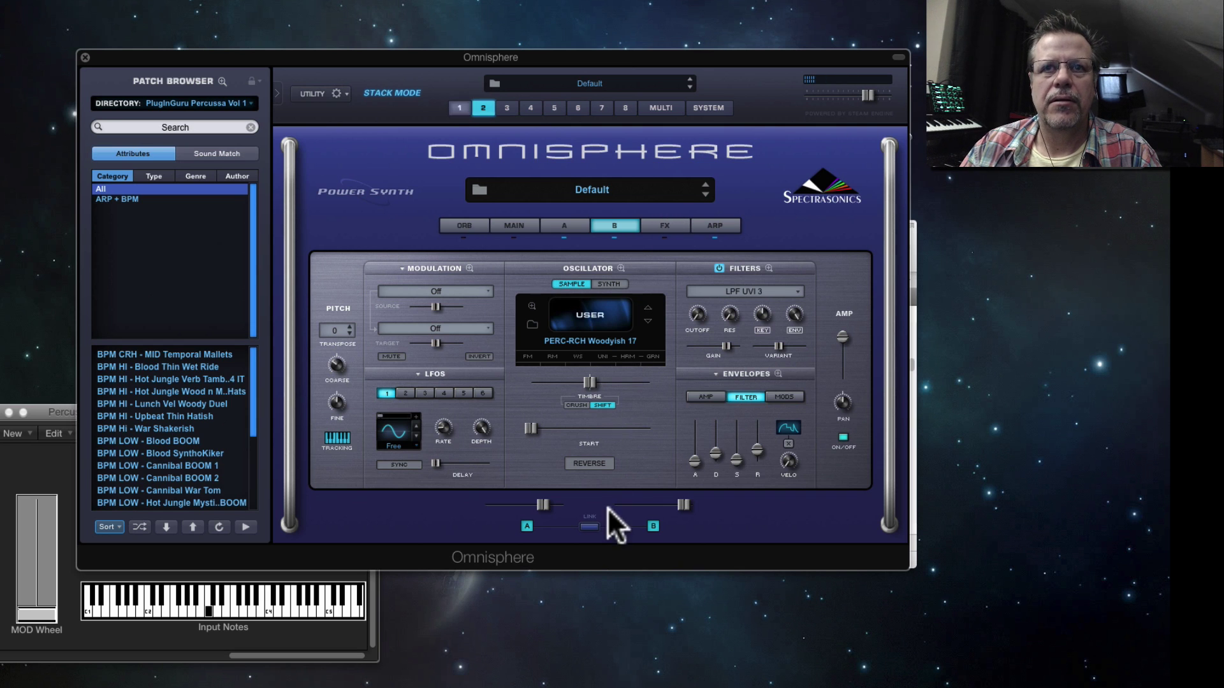
left_click_drag(678, 504, 673, 505)
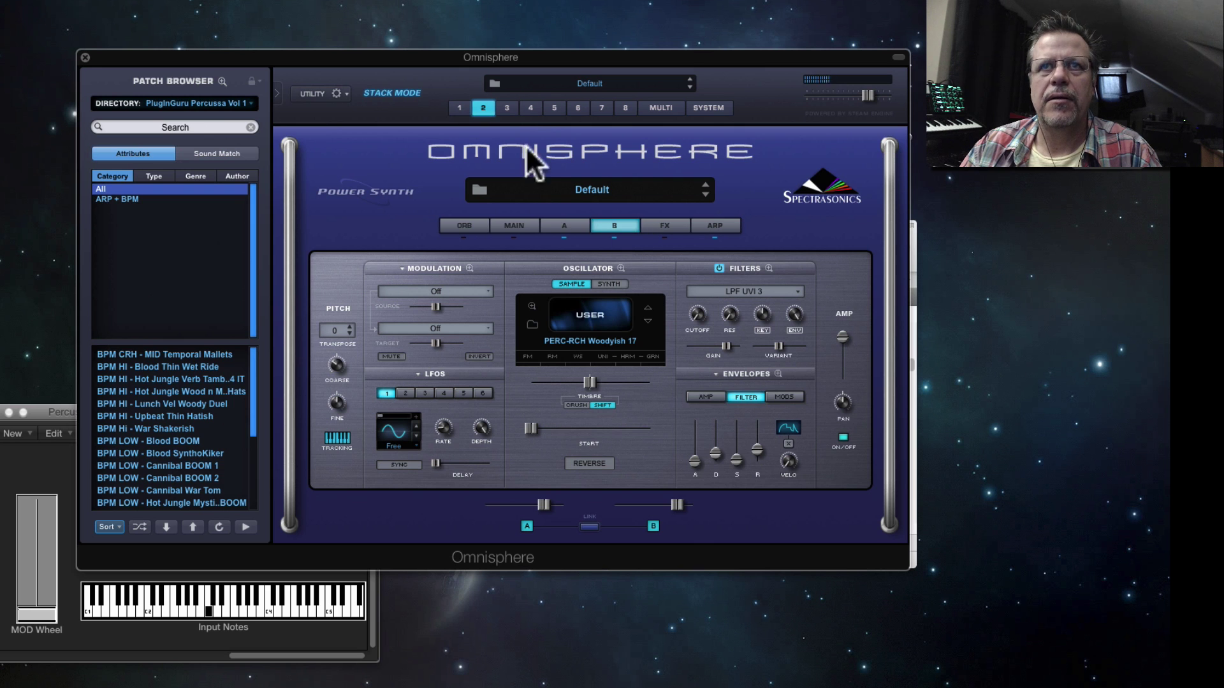
Step: Solo part 3 in the multi's mixer
left_click(506, 106)
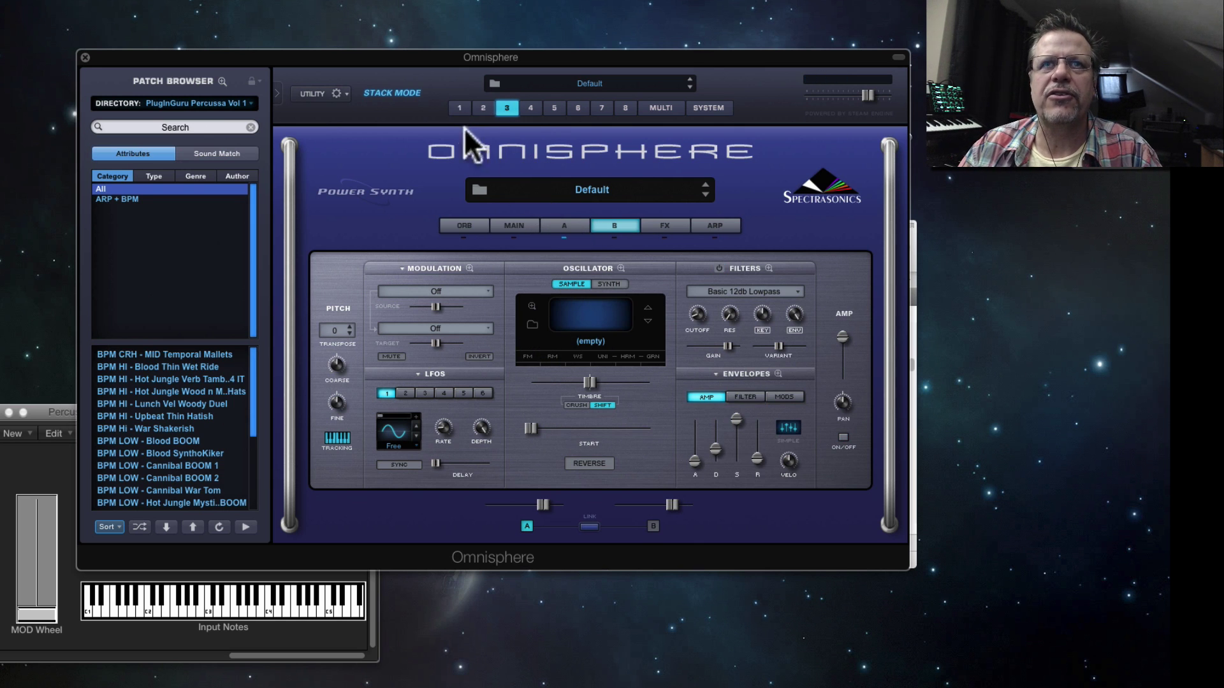
left_click(656, 106)
left_click(505, 185)
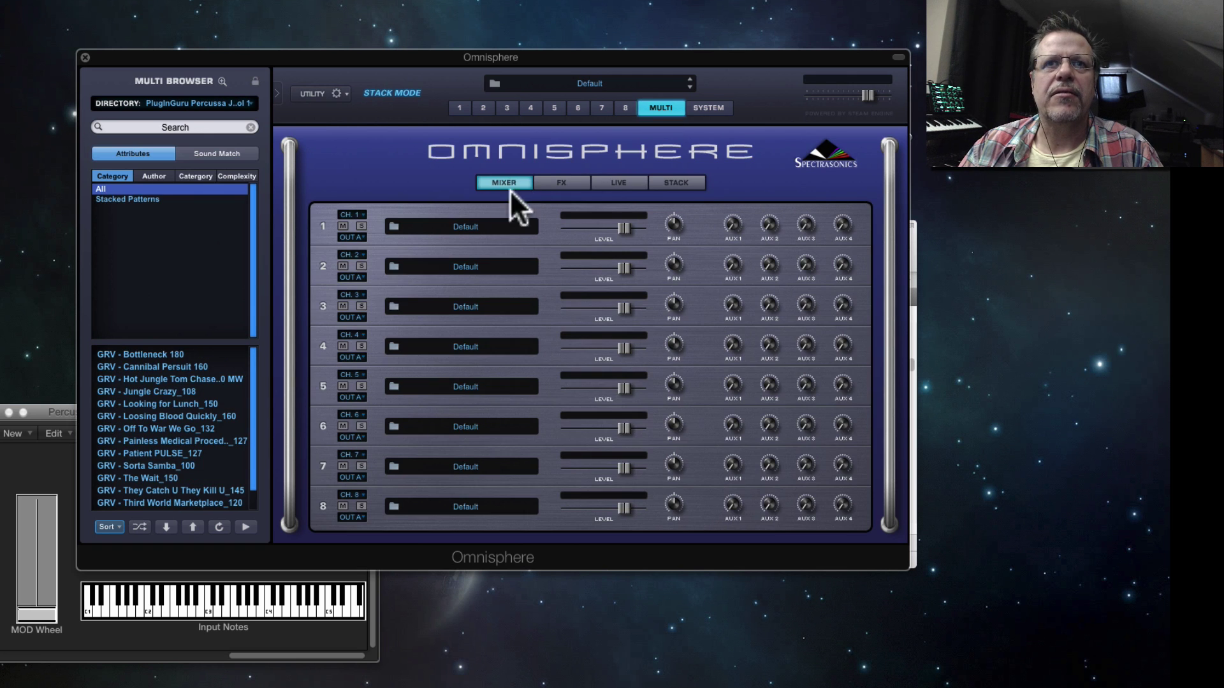
left_click(362, 305)
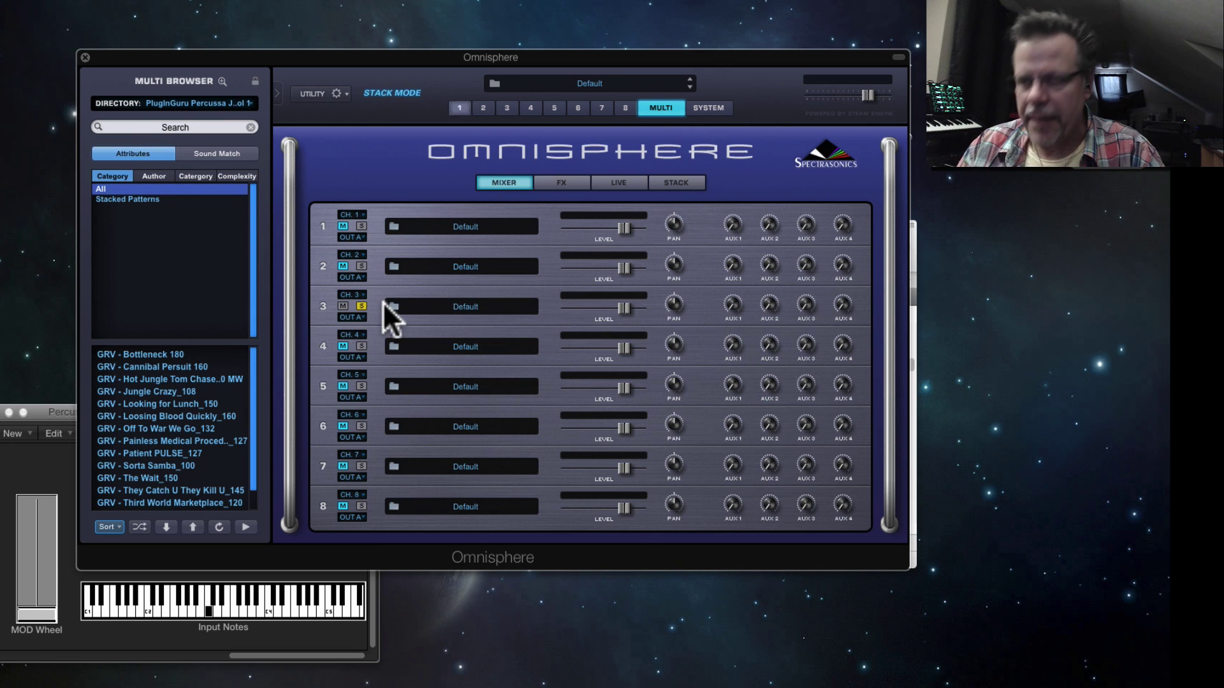
Step: Filter part 3's soundsources to the PlugInGuru Percussa Vol 1 category and turn off pitch tracking for layer A
left_click(504, 106)
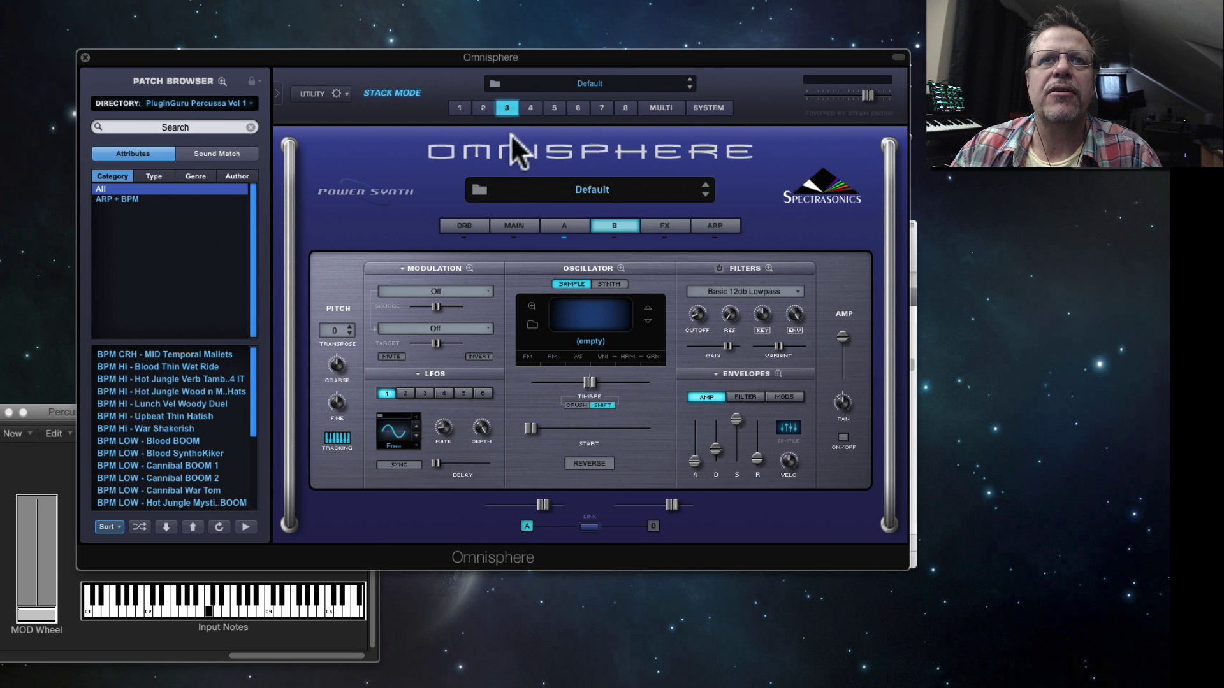
left_click(551, 327)
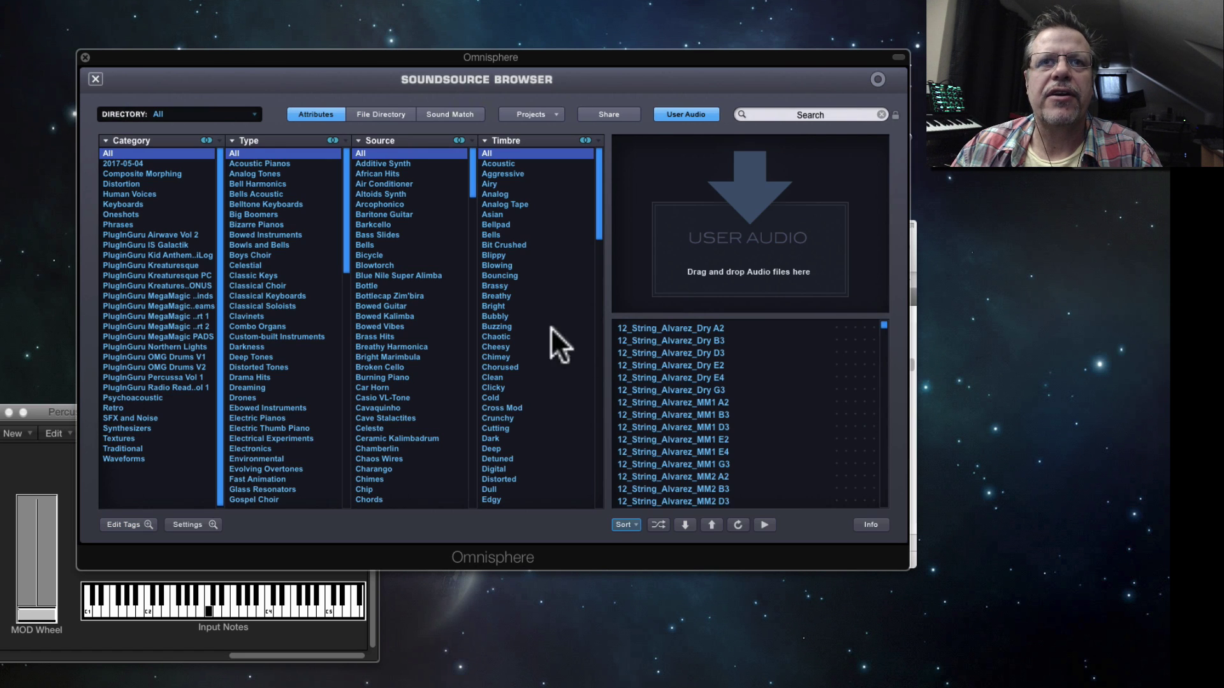
left_click(148, 376)
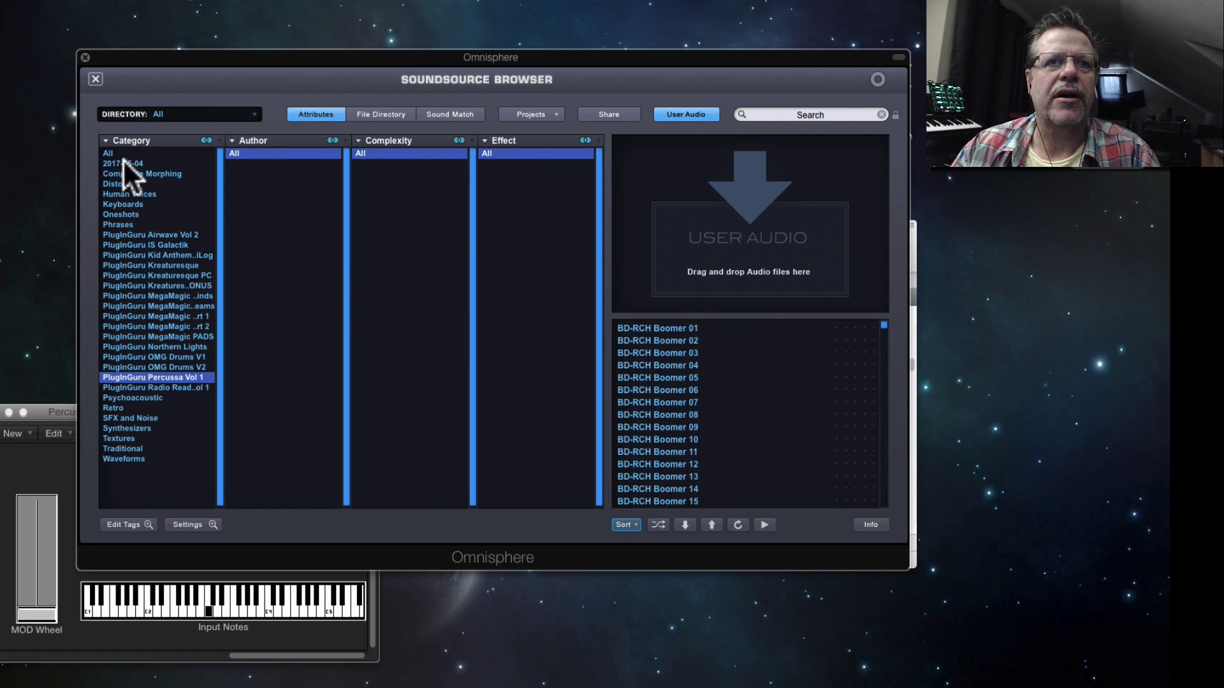
left_click(96, 78)
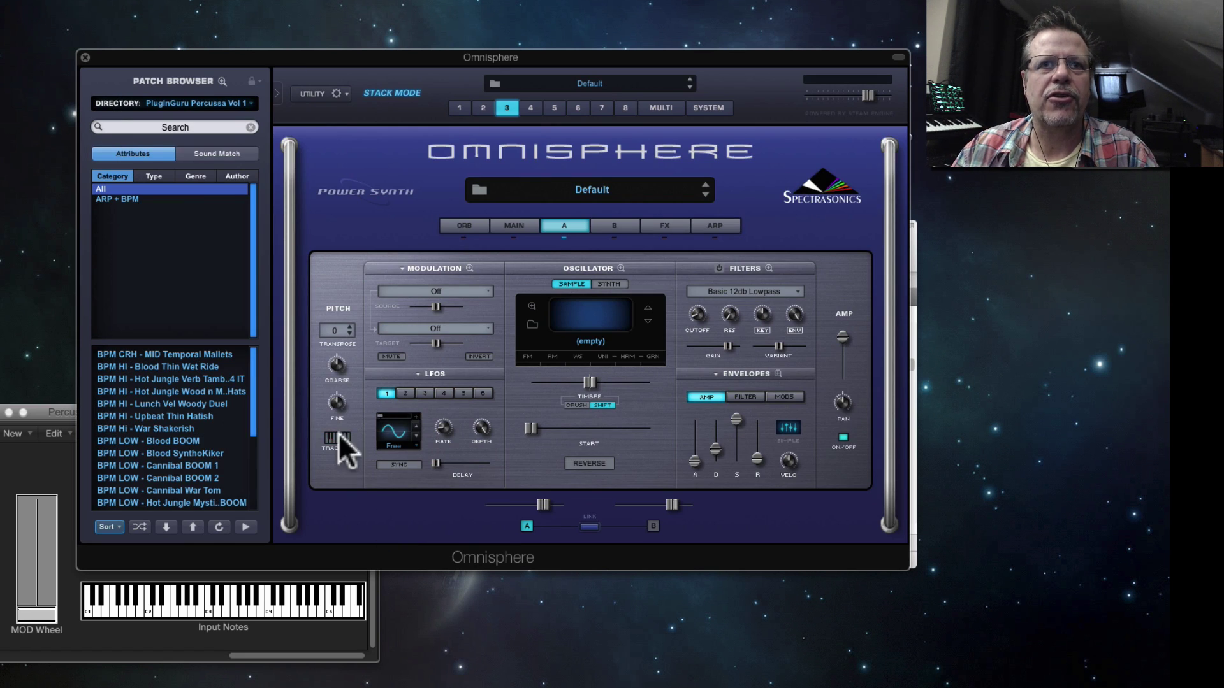
Step: Try BD-RCH Boomer 07 as part 3's layer A soundsource, and replace it with HAT-RCH Hatish 04
left_click(553, 325)
left_click(660, 402)
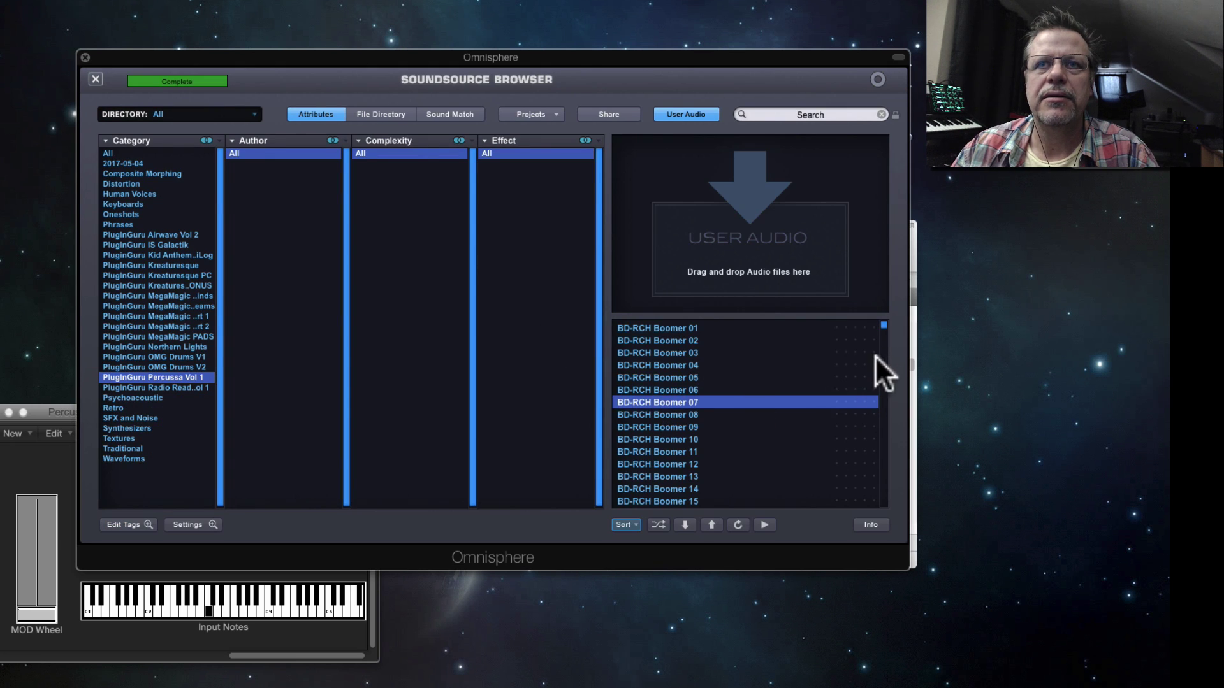
left_click_drag(885, 325, 875, 366)
left_click(701, 427)
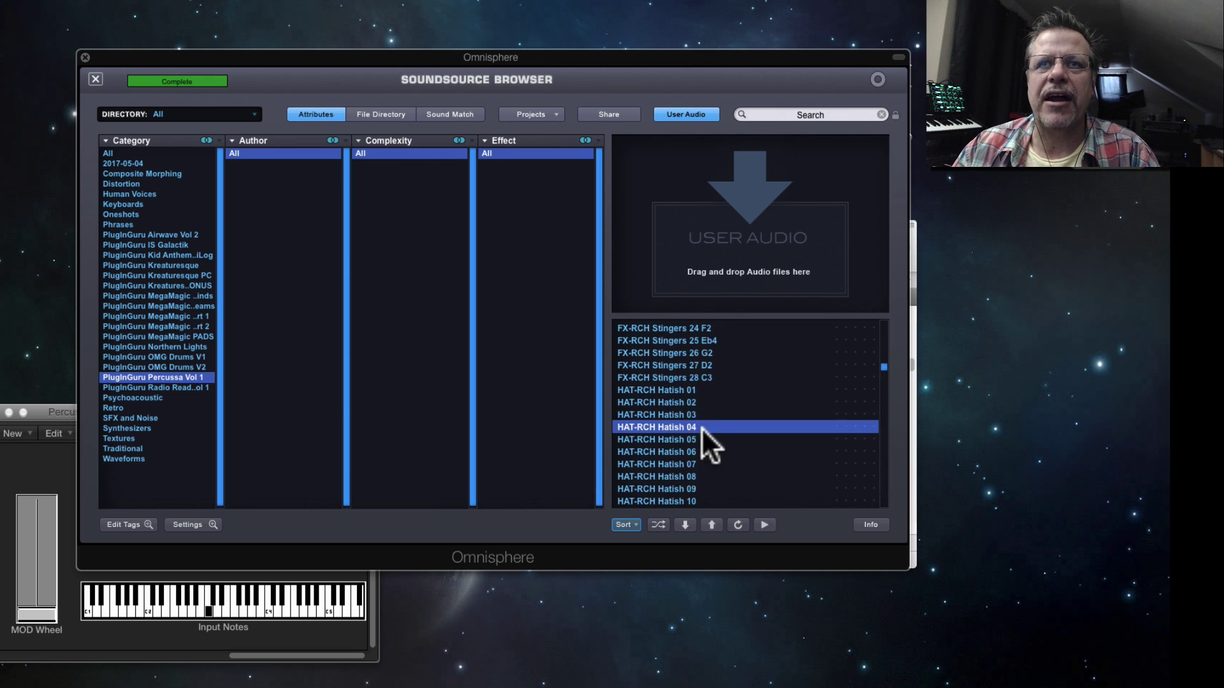
Step: Audition the HAT-RCH Hatish samples in the PluginGuru Percussa Vol 1 category, from Hatish 05 through Hatish 11
left_click(690, 439)
left_click(677, 462)
scroll(677, 464, "down", 1)
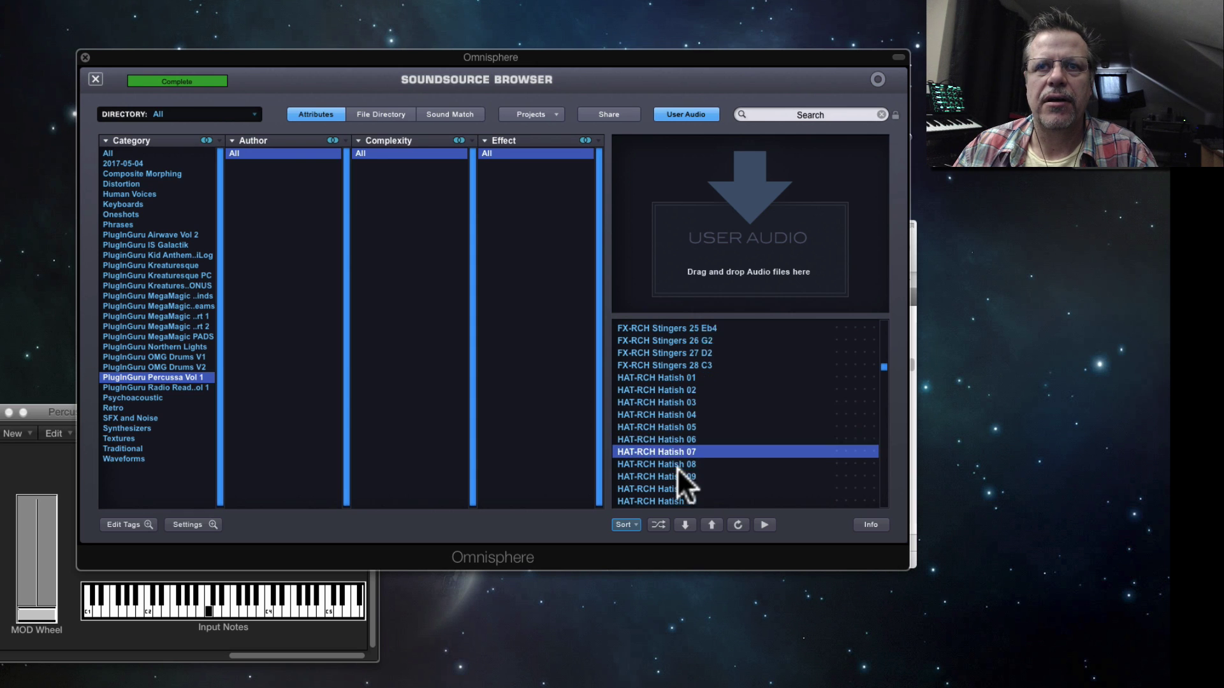
scroll(677, 465, "down", 2)
left_click(677, 439)
left_click(676, 462)
scroll(678, 468, "down", 4)
key("Down")
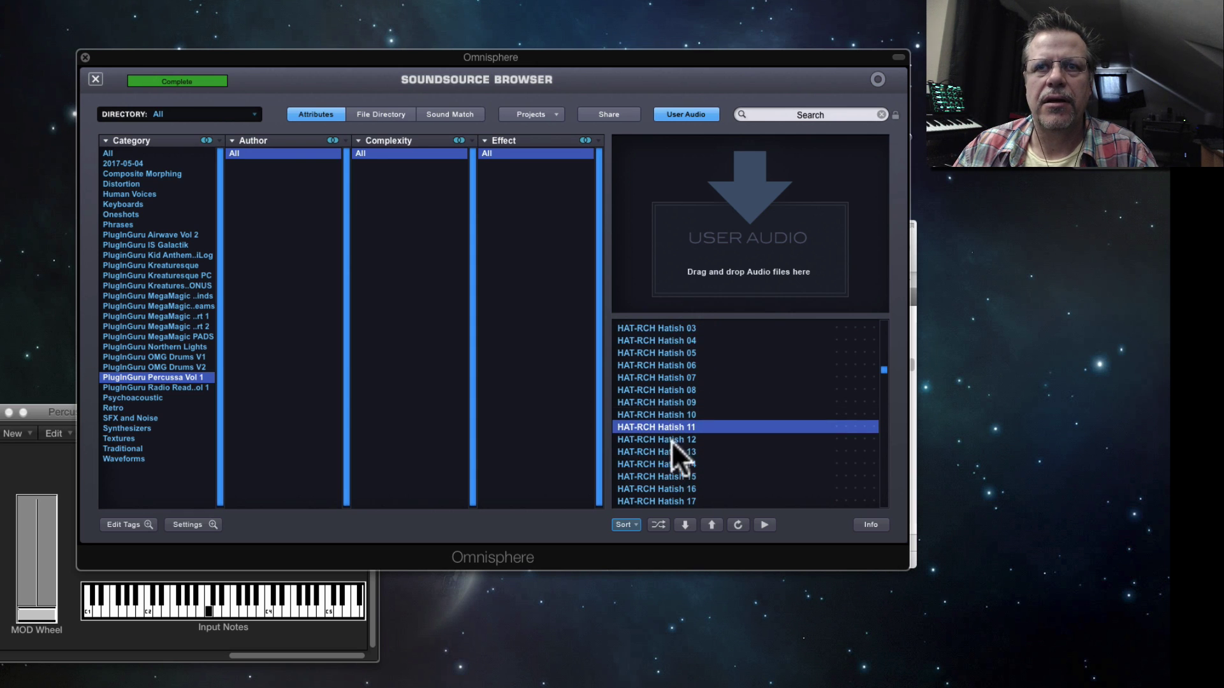
Step: Continue through the hat samples, load HAT-RCH Hatish 19 into part 3's layer A, and close the soundsource browser
scroll(672, 456, "down", 3)
left_click(669, 452)
scroll(668, 453, "down", 4)
left_click(669, 418)
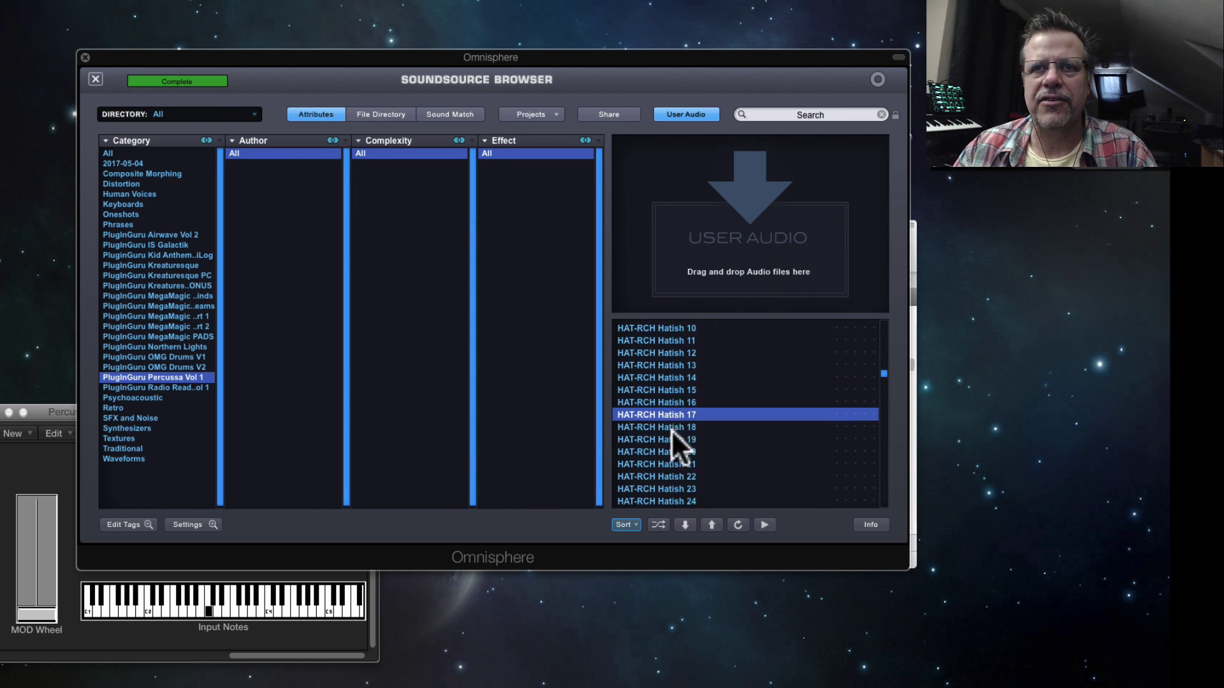
left_click(671, 429)
scroll(671, 424, "down", 3)
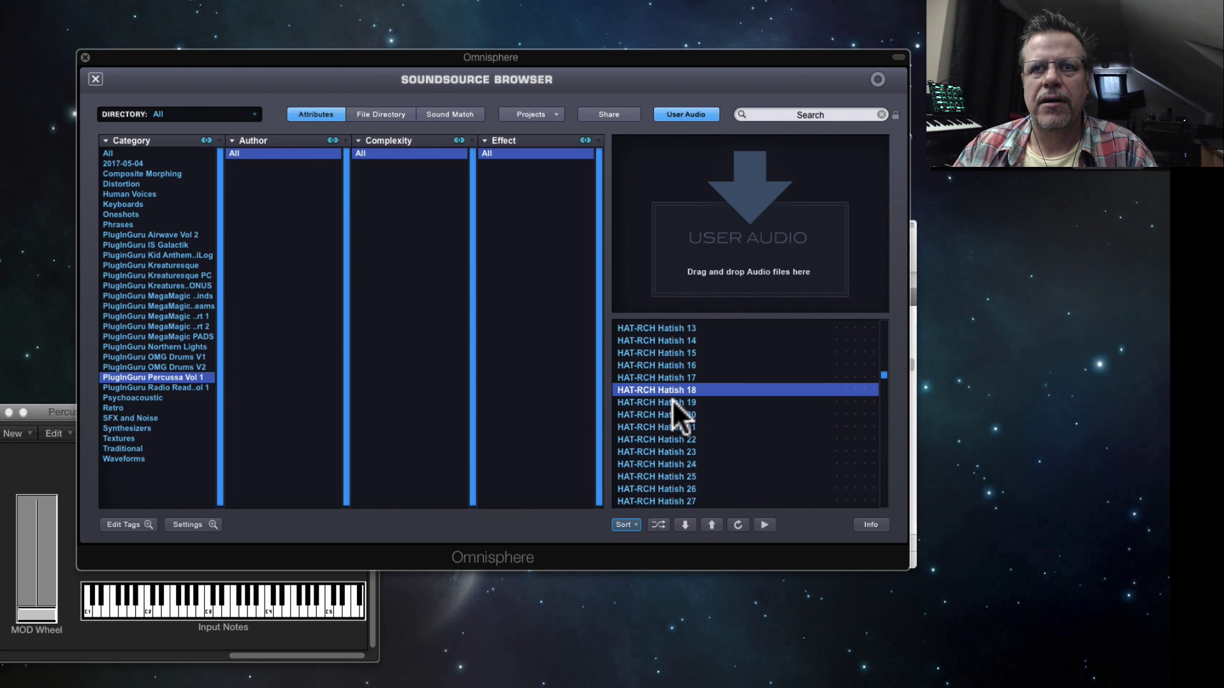
left_click(671, 401)
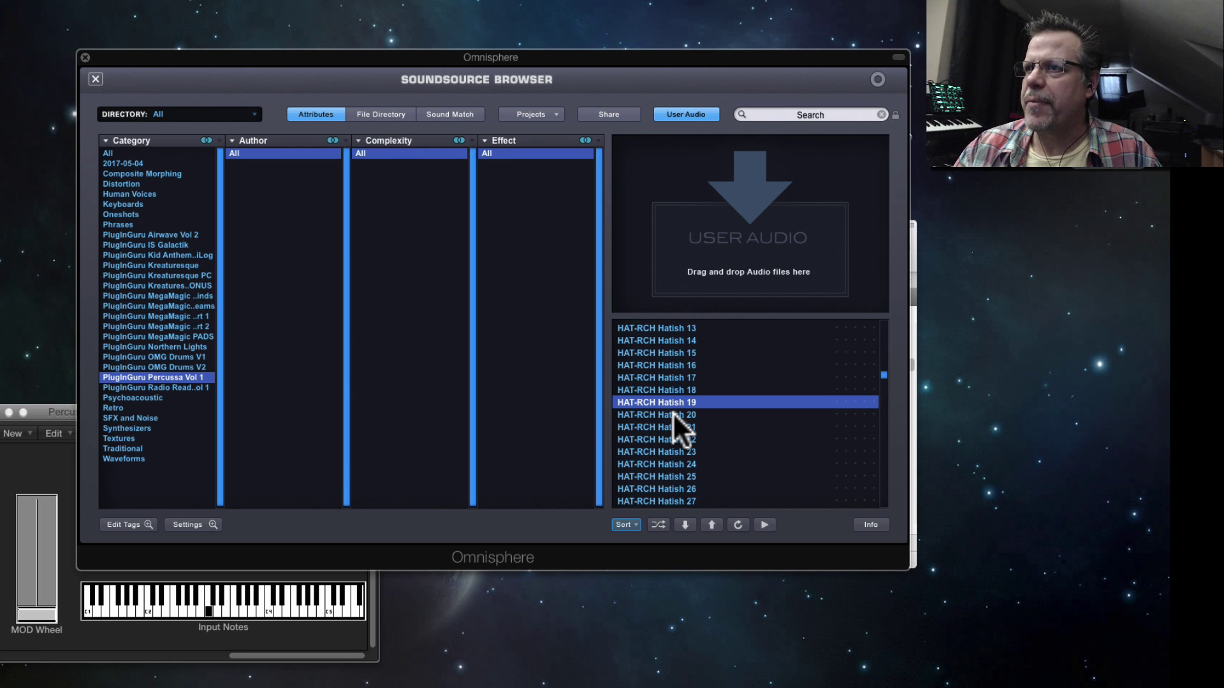
left_click(95, 79)
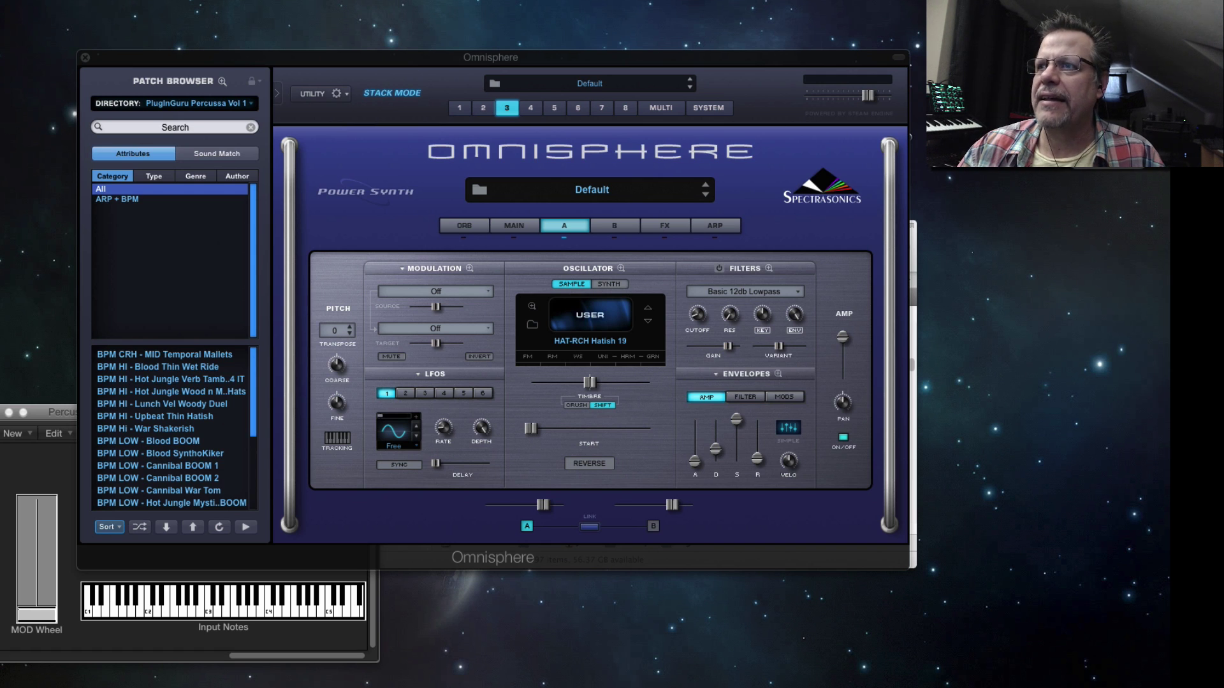
Step: Turn on part 3's arpeggiator and apply 102-Shaker.mid from the desktop as its Groove Lock at full strength
left_click_drag(1120, 368, 1106, 293)
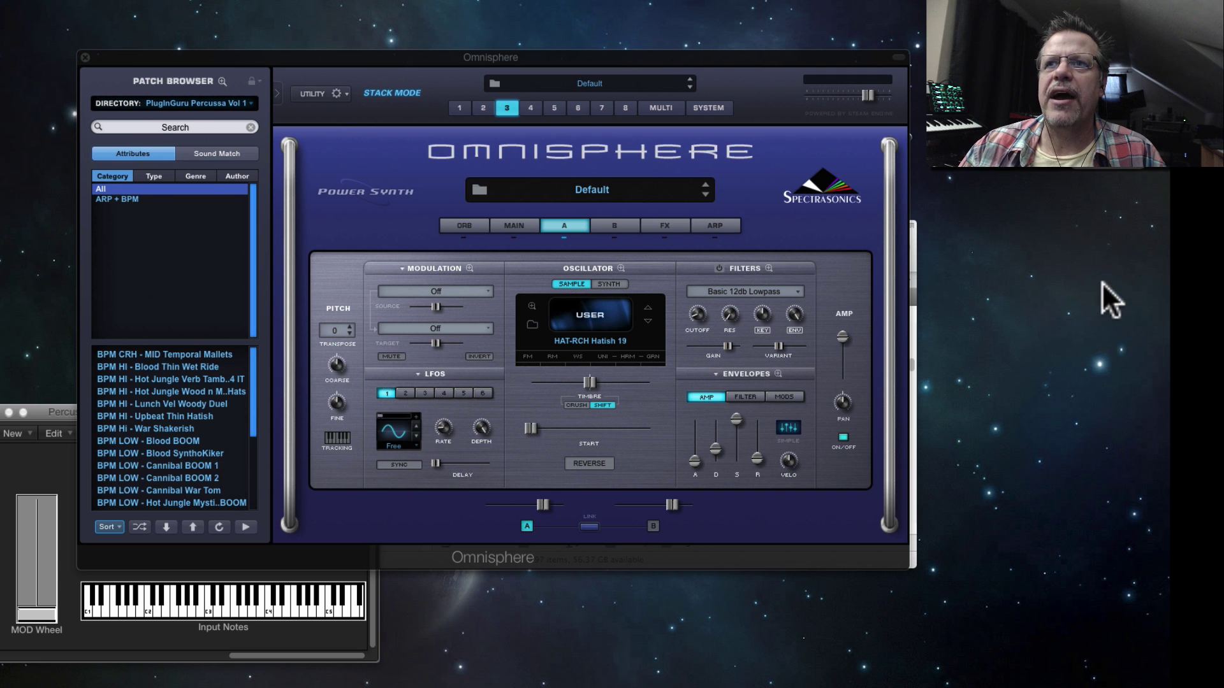
left_click(716, 225)
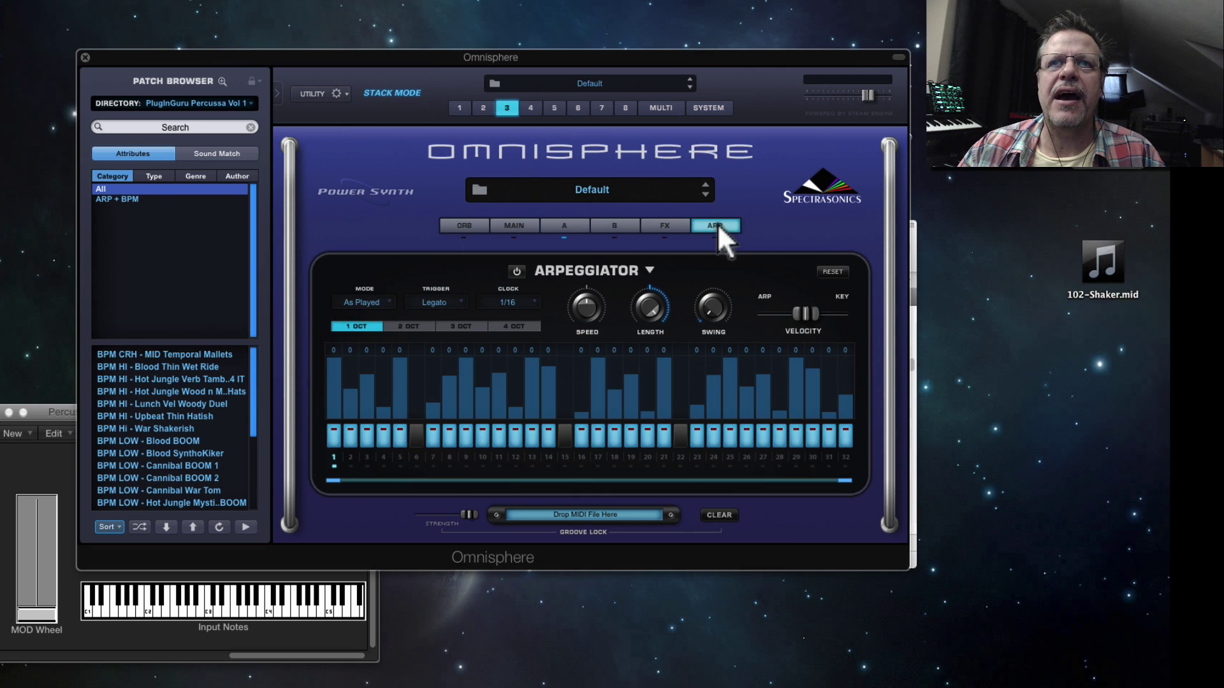
left_click(714, 236)
left_click_drag(1110, 293, 602, 514)
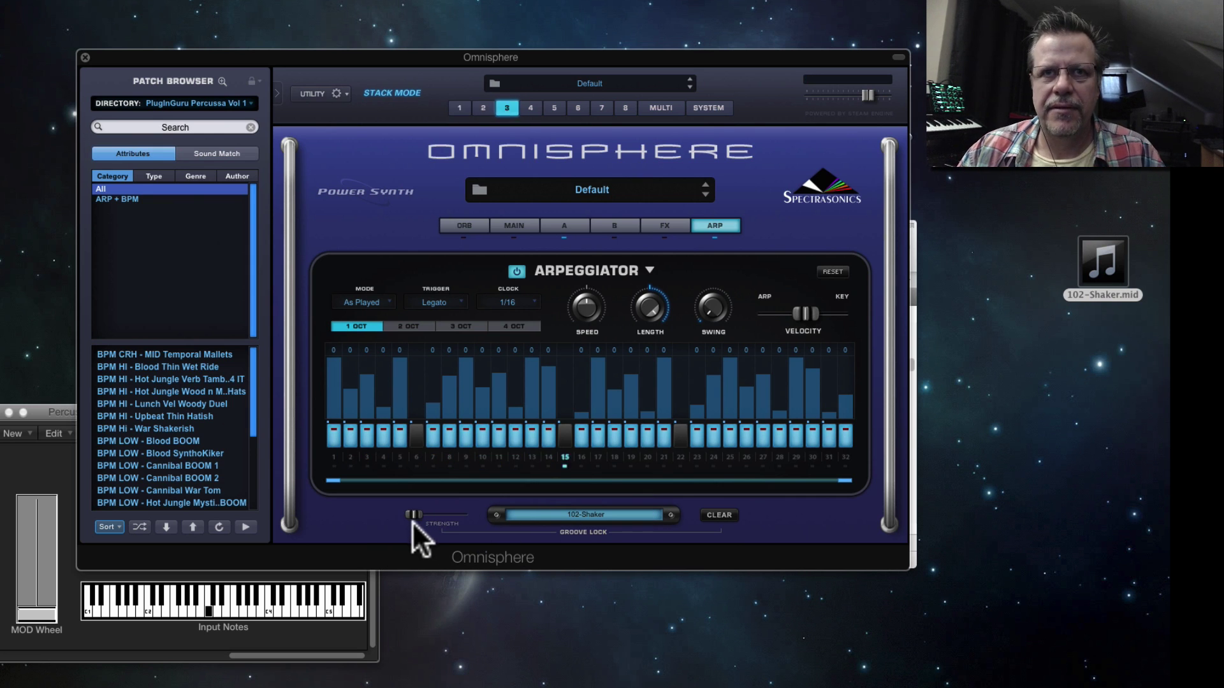
mouse_move(412, 510)
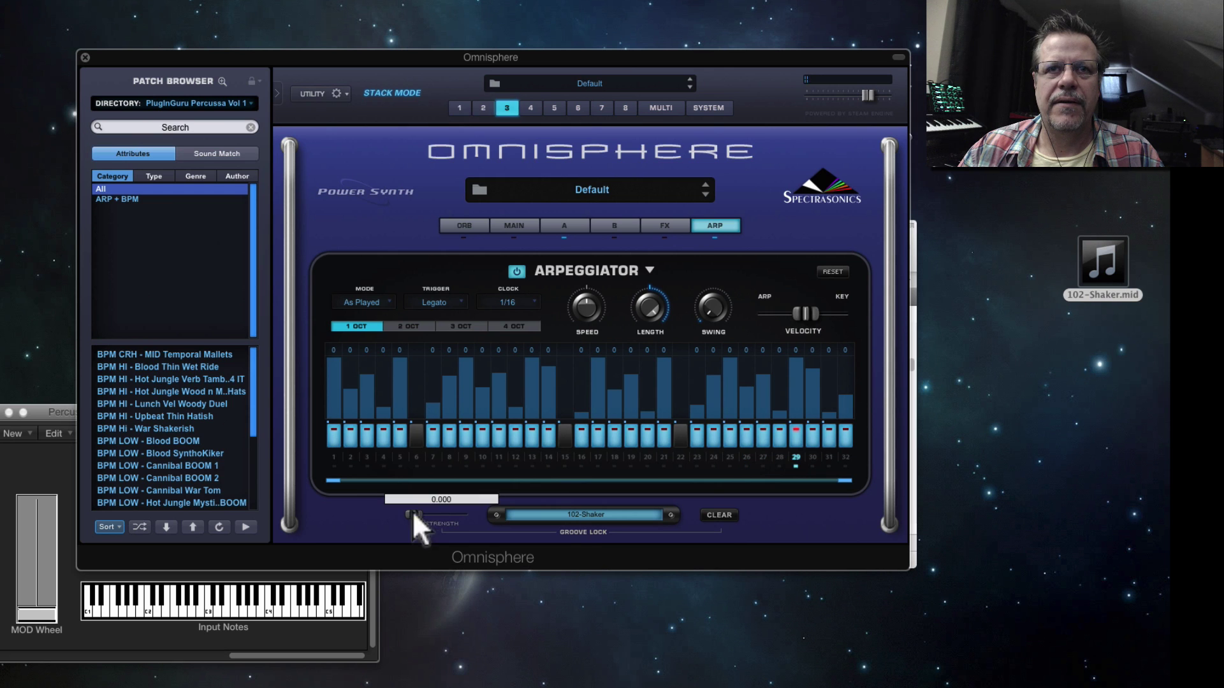
left_click_drag(411, 510, 583, 522)
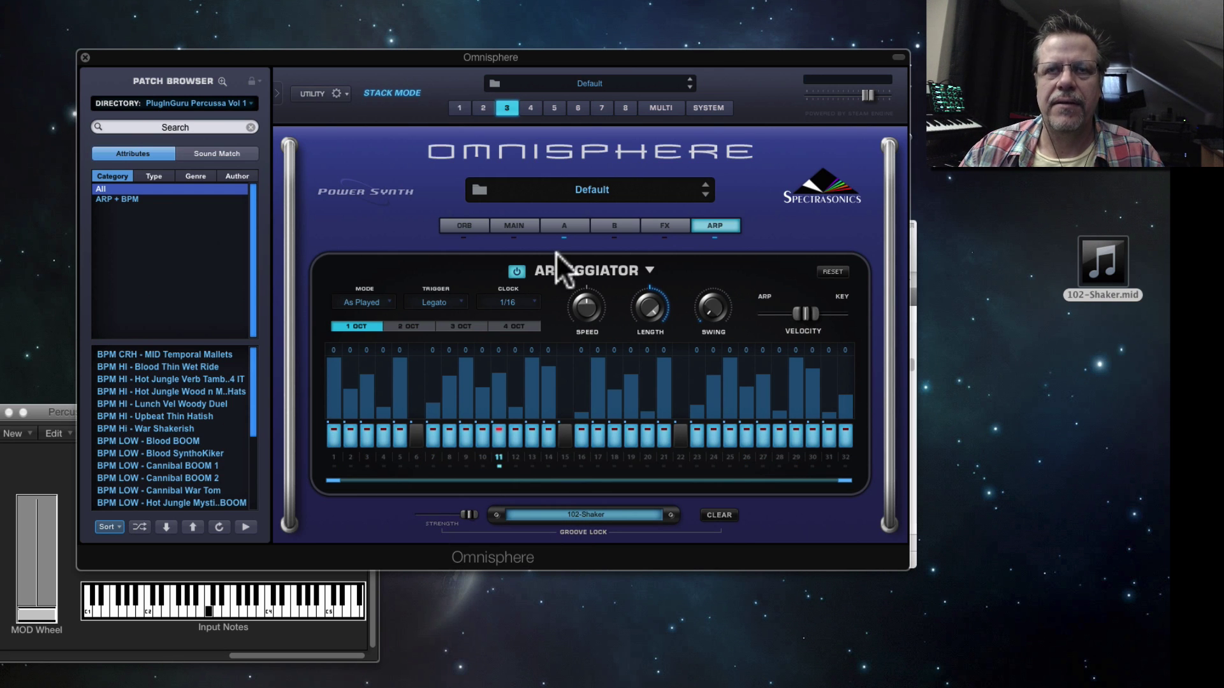
Step: Solo part 3 in the multi mixer to hear its arpeggio alone, and release the solo to hear all parts
left_click(660, 108)
left_click(361, 306)
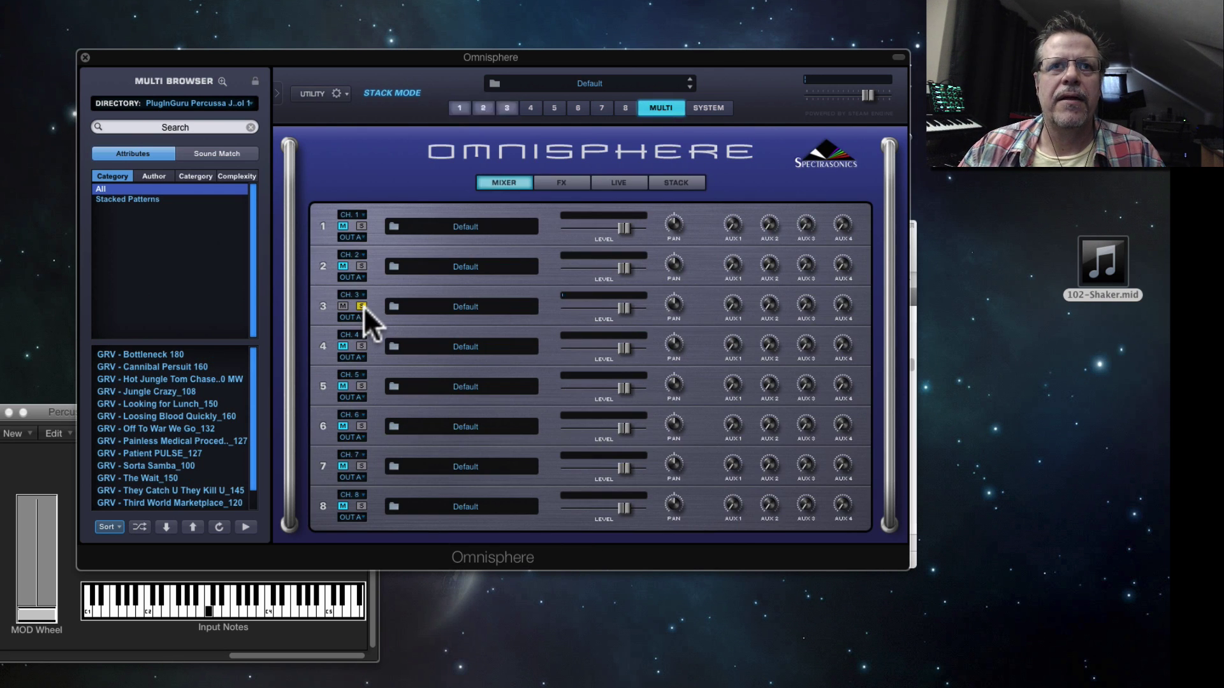
left_click(362, 305)
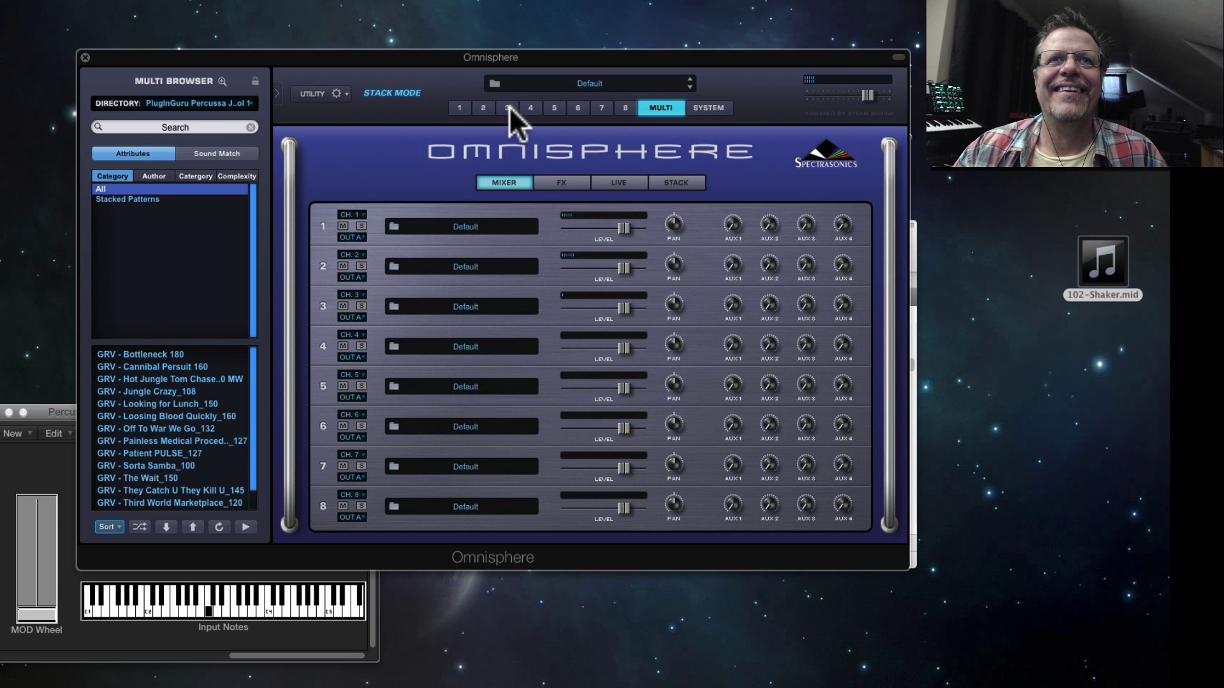
Step: Solo part 4 in the multi mixer and show part 4's layer A oscillator settings
left_click(530, 108)
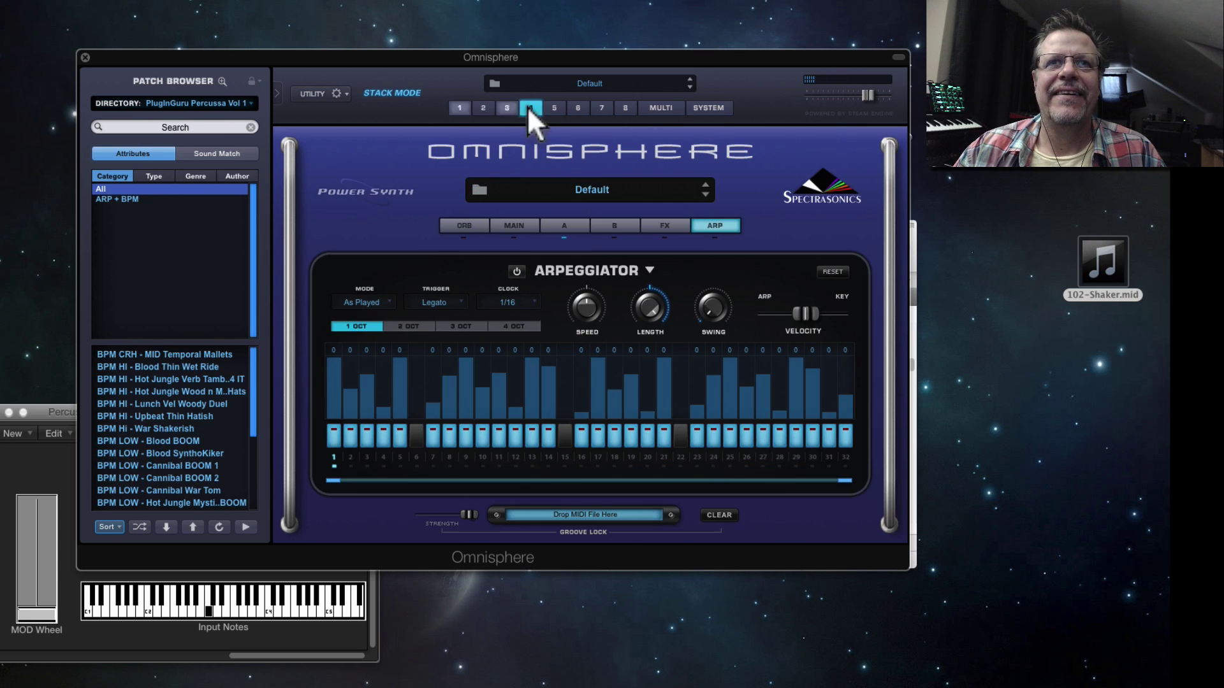
left_click(565, 226)
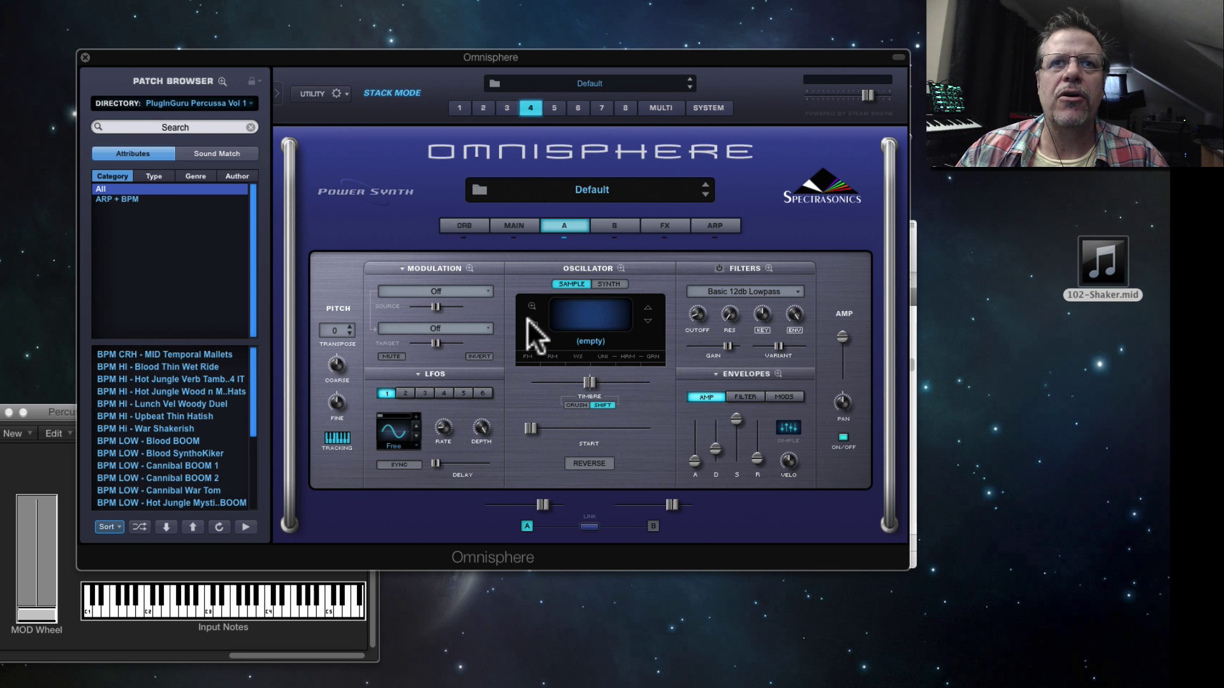
left_click(650, 108)
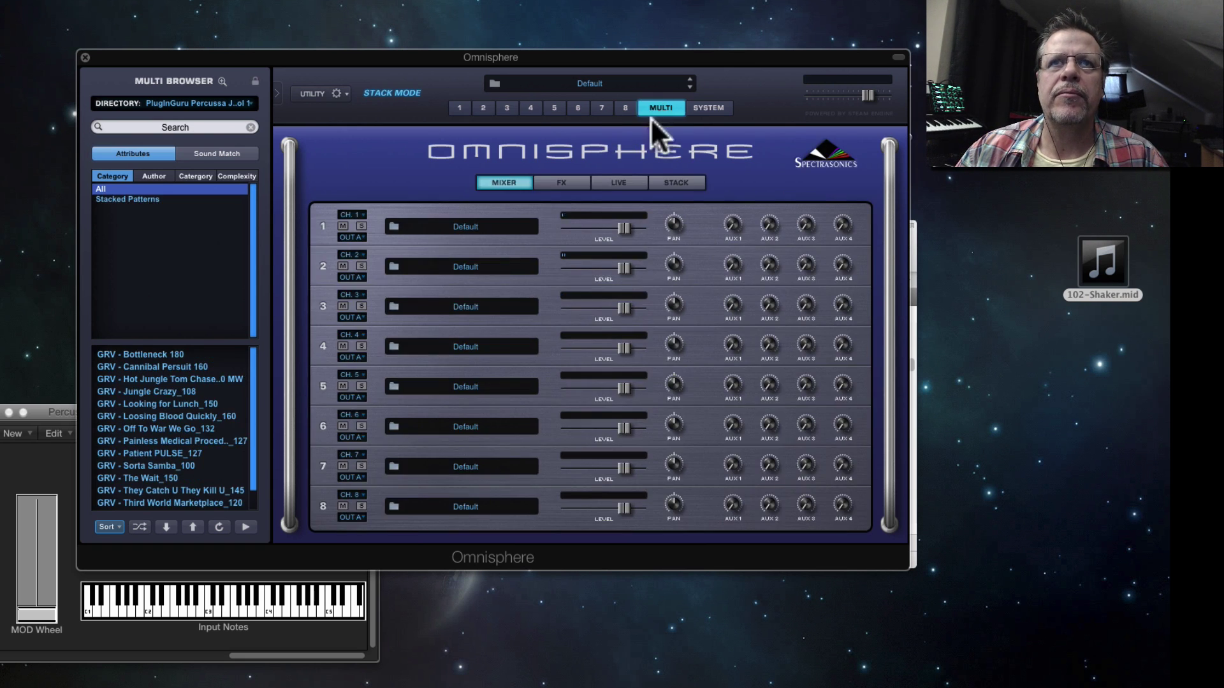
left_click(361, 345)
left_click(532, 106)
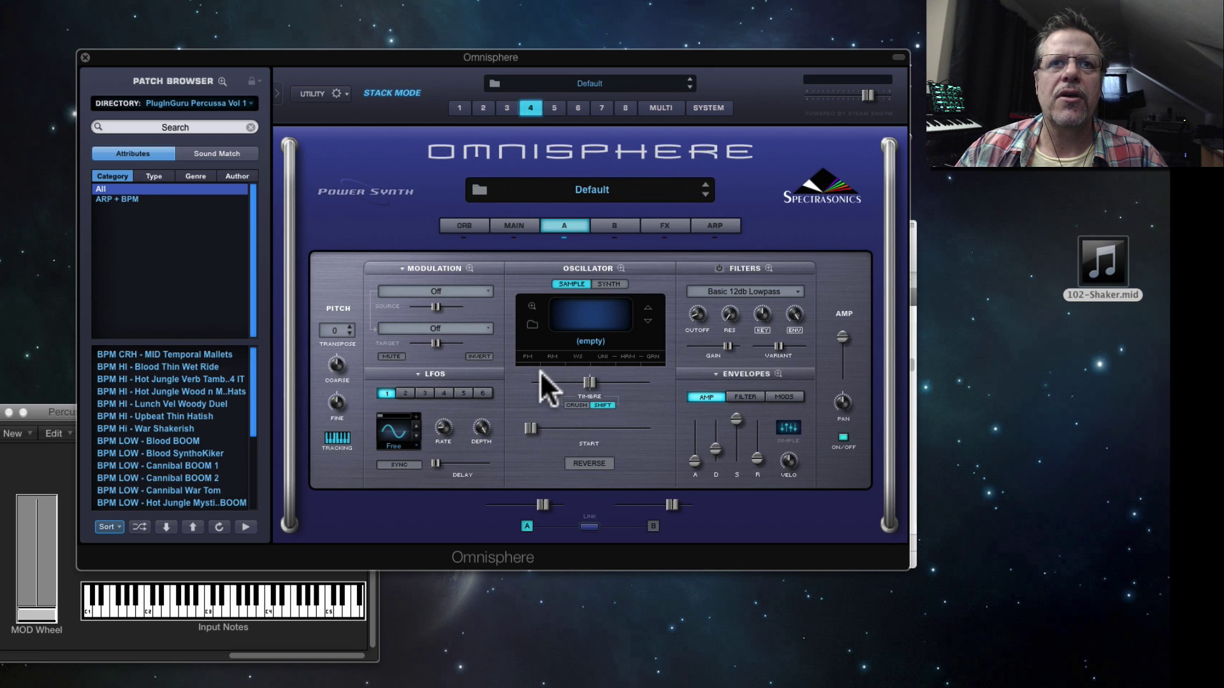
Step: Filter the soundsources to PluginGuru Percussa Vol 1 and load PERC-RCH Woodyish 22 into part 4's layer A
left_click(526, 320)
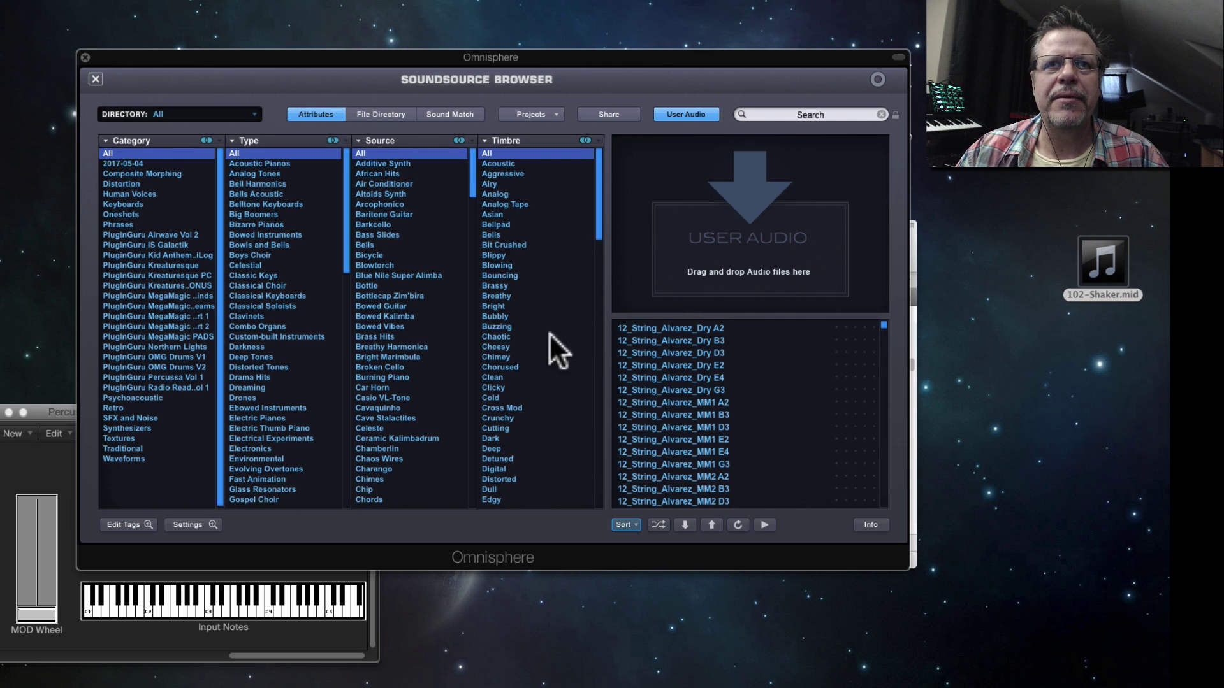
left_click(178, 376)
scroll(853, 349, "down", 2)
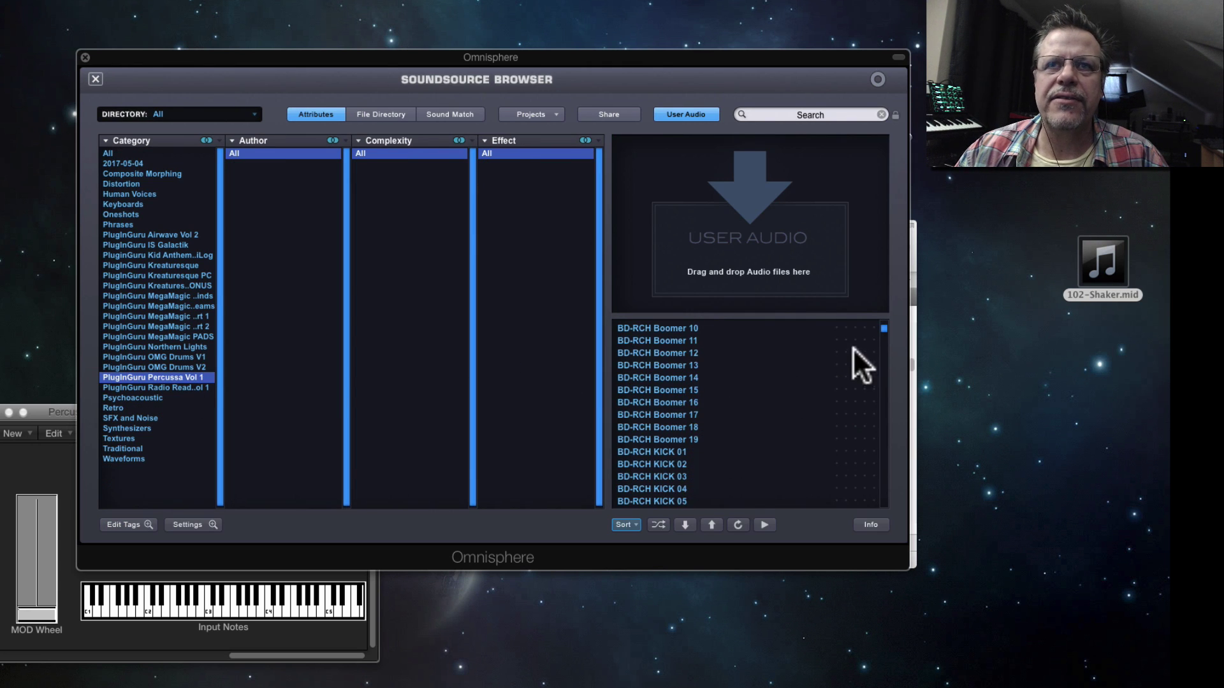
left_click_drag(880, 327, 871, 437)
left_click(695, 376)
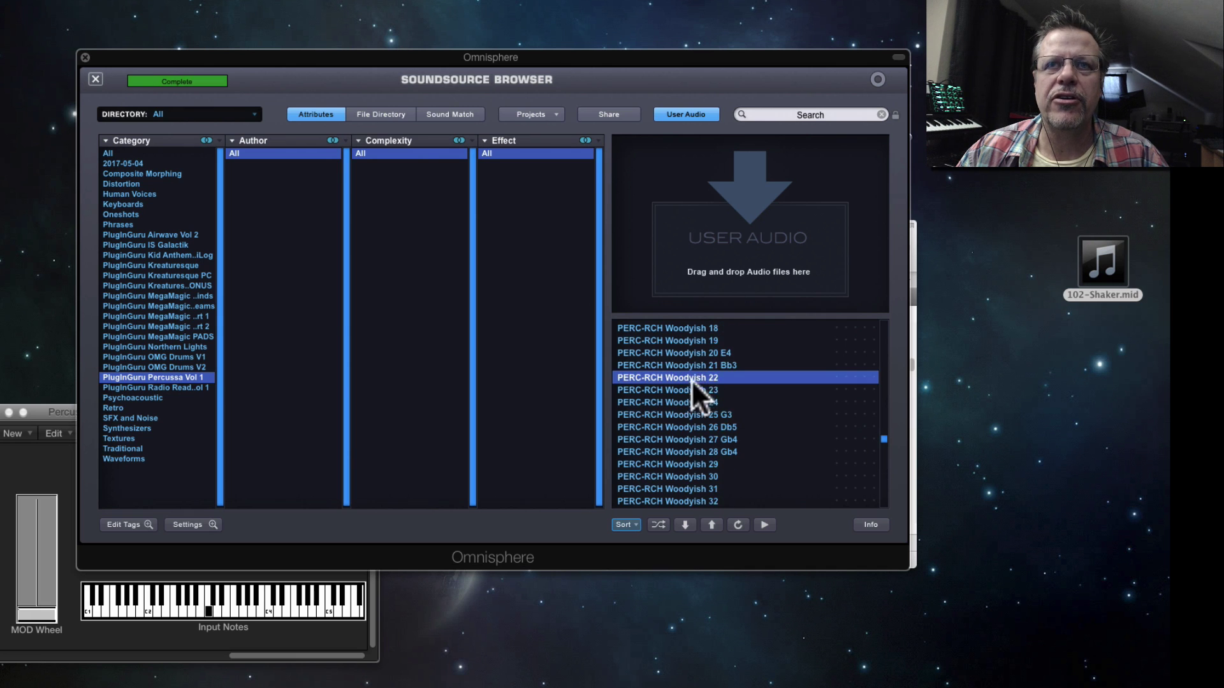
Step: Audition the PERC-RCH Woodyish samples from Woodyish 23 through Woodyish 32
left_click(687, 386)
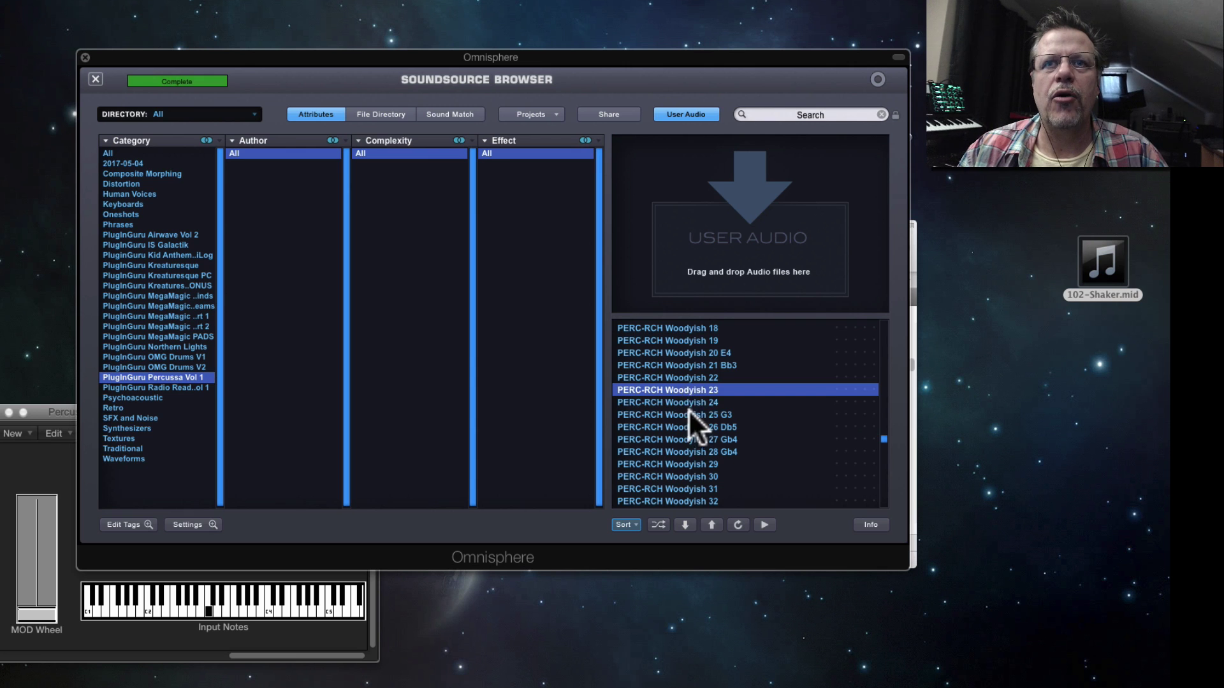
left_click(687, 406)
left_click(683, 414)
left_click(680, 435)
left_click(682, 461)
scroll(687, 469, "down", 2)
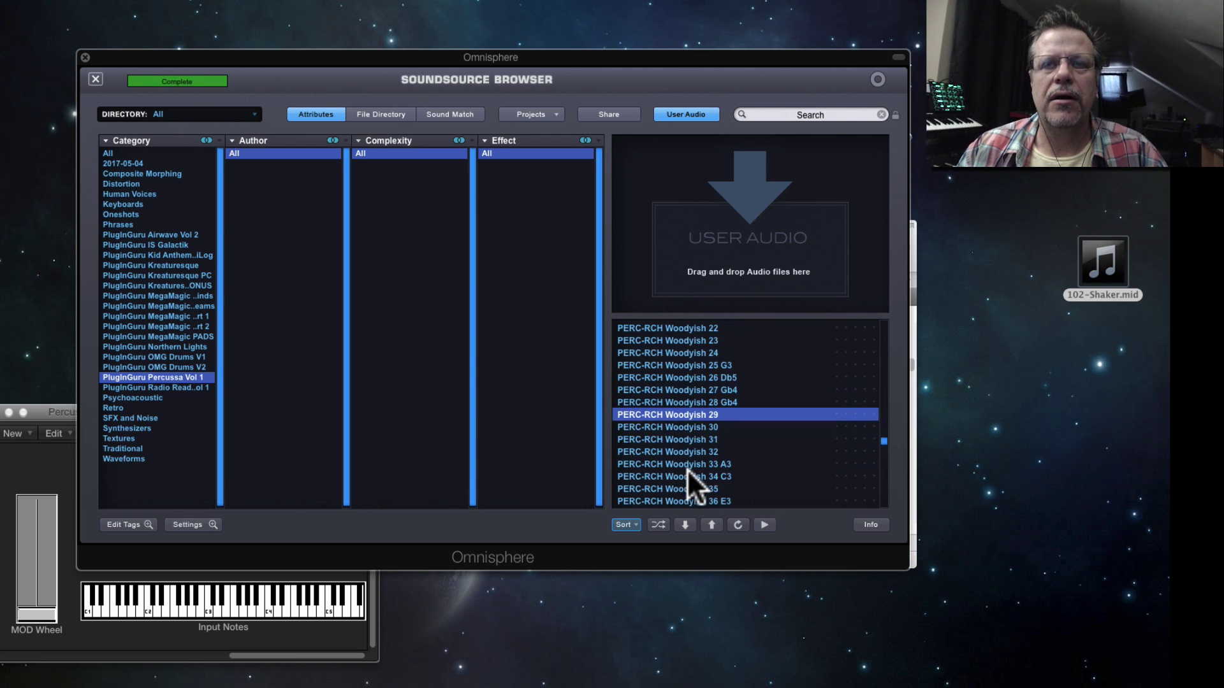
left_click(678, 423)
left_click(678, 439)
left_click(682, 452)
scroll(682, 461, "down", 2)
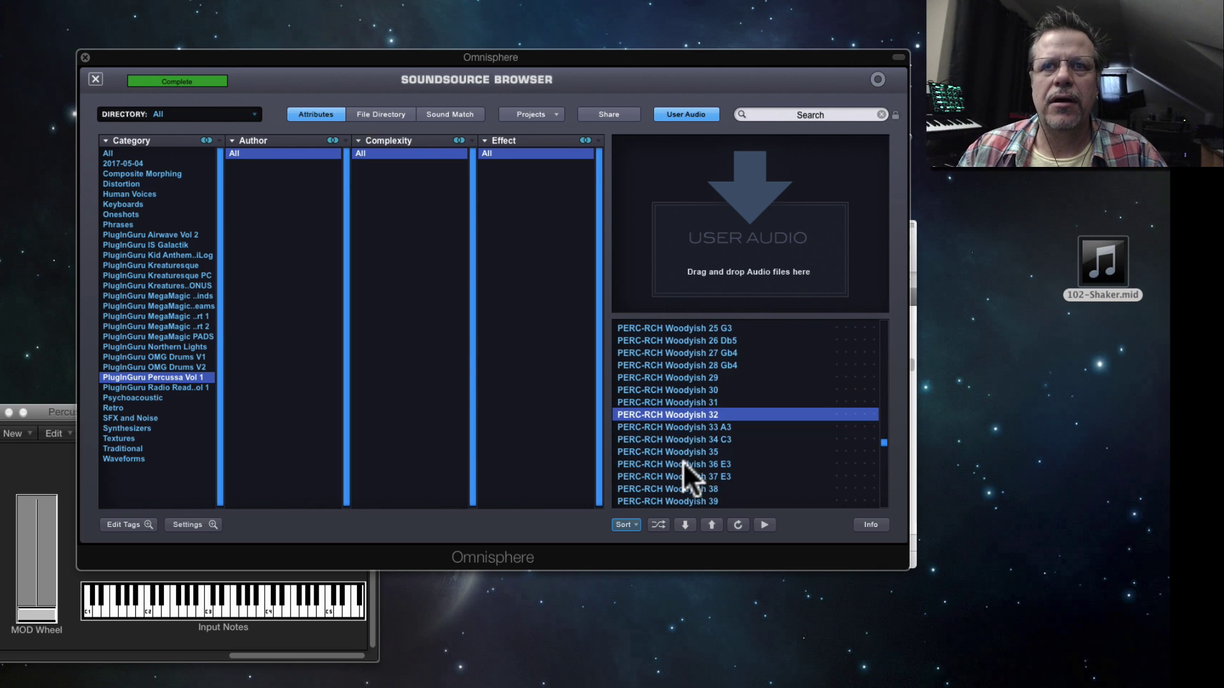
Step: Compare PERC-RCH Woodyish 32 with 33 A3 and 34 C3, keep Woodyish 32 for layer A, and close the soundsource browser
left_click(680, 427)
left_click(684, 411)
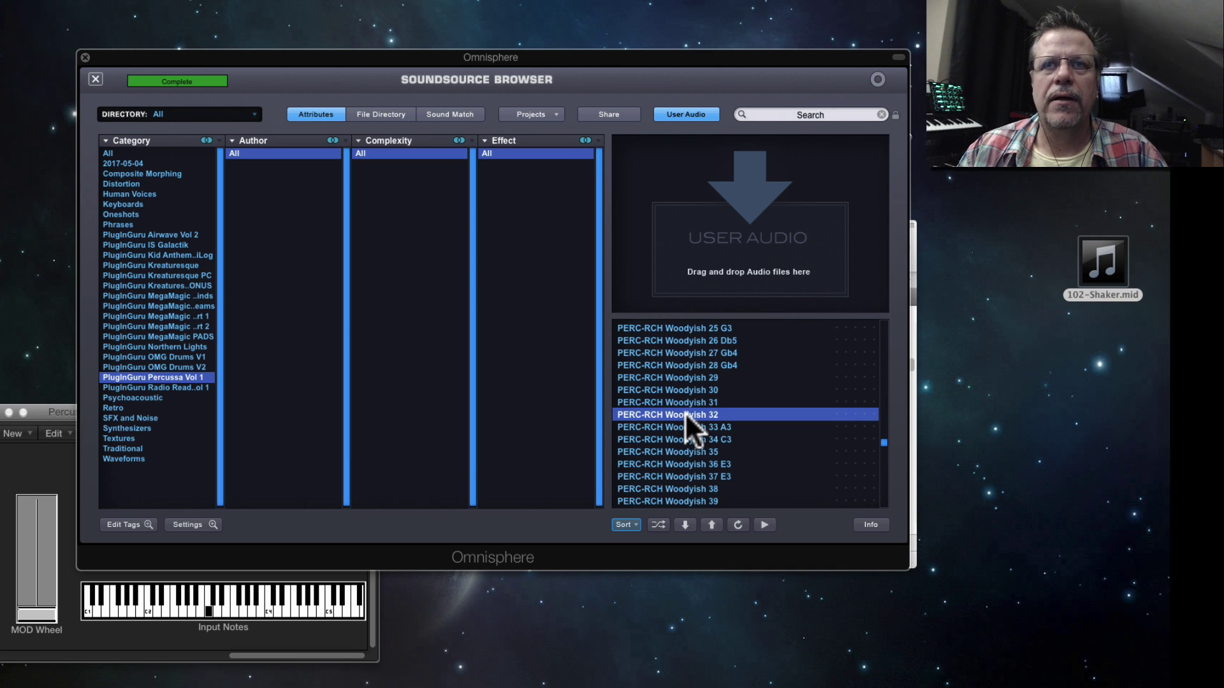
left_click(688, 426)
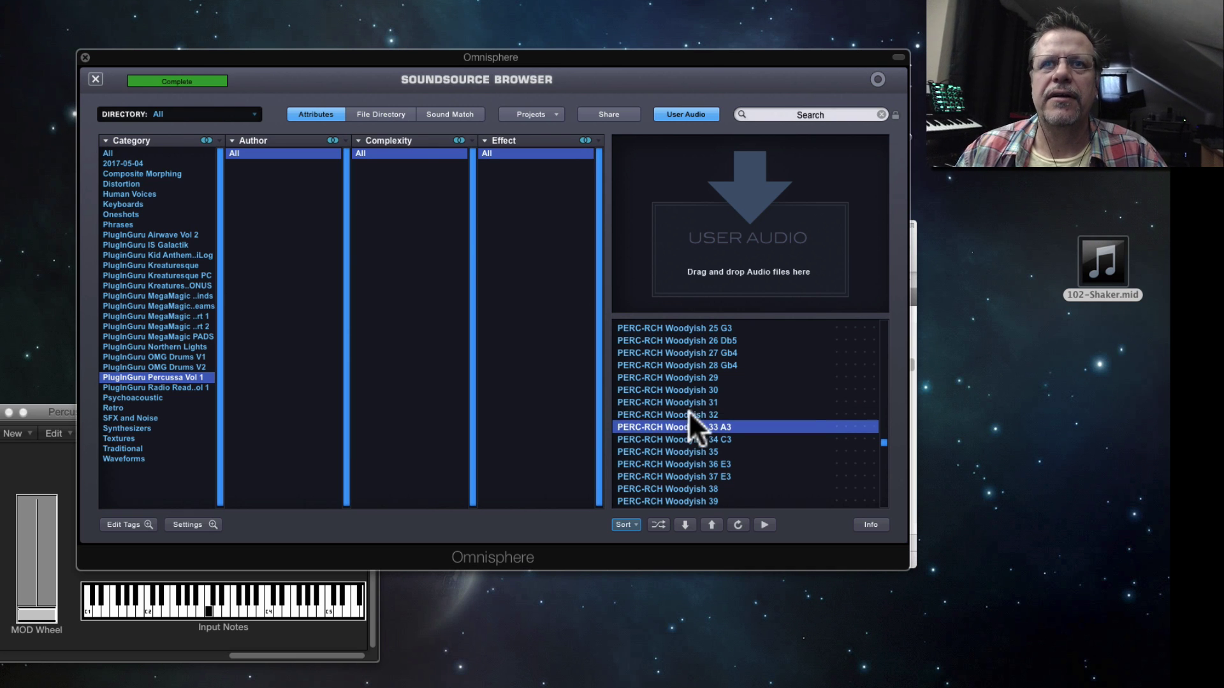
left_click(688, 412)
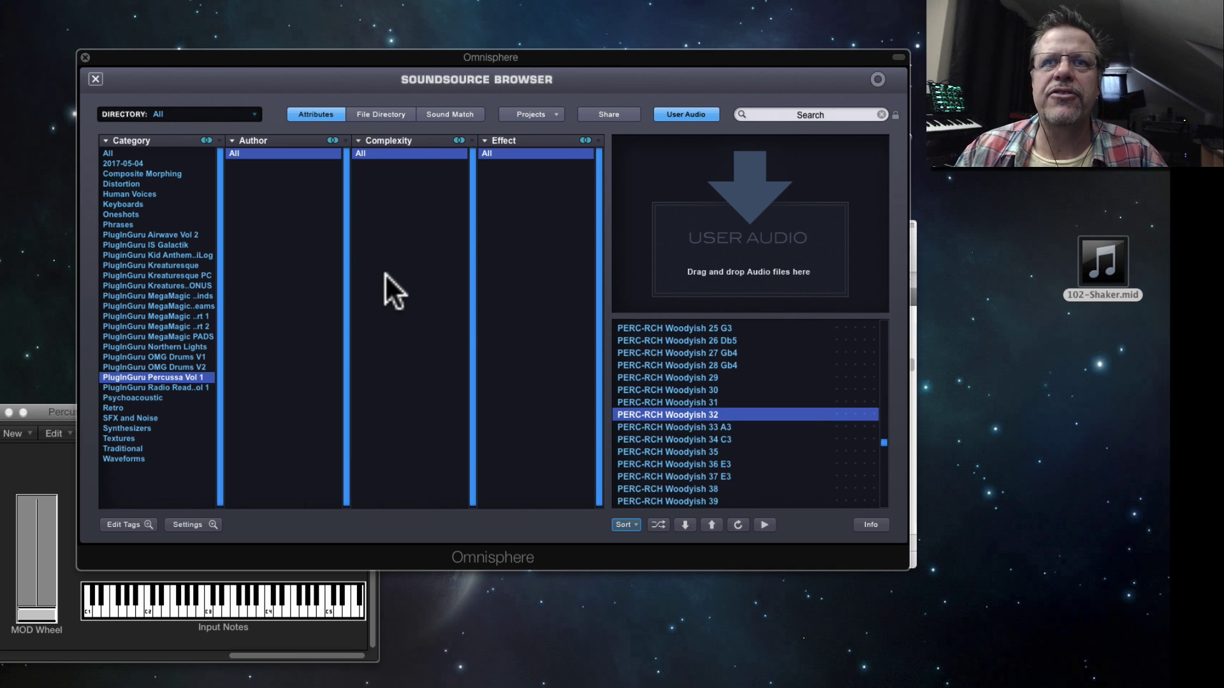
left_click(669, 428)
left_click(680, 437)
left_click(679, 427)
left_click(678, 415)
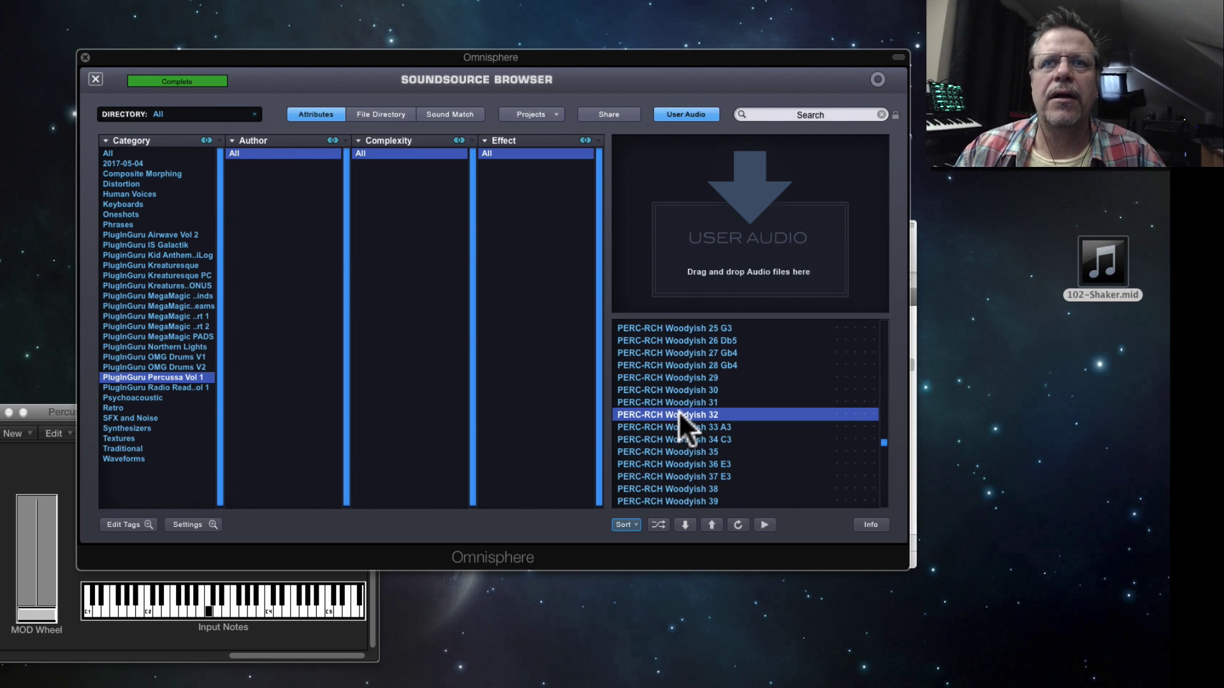
left_click(96, 77)
Step: Copy part 4's layer A and paste it into layer B
left_click(326, 95)
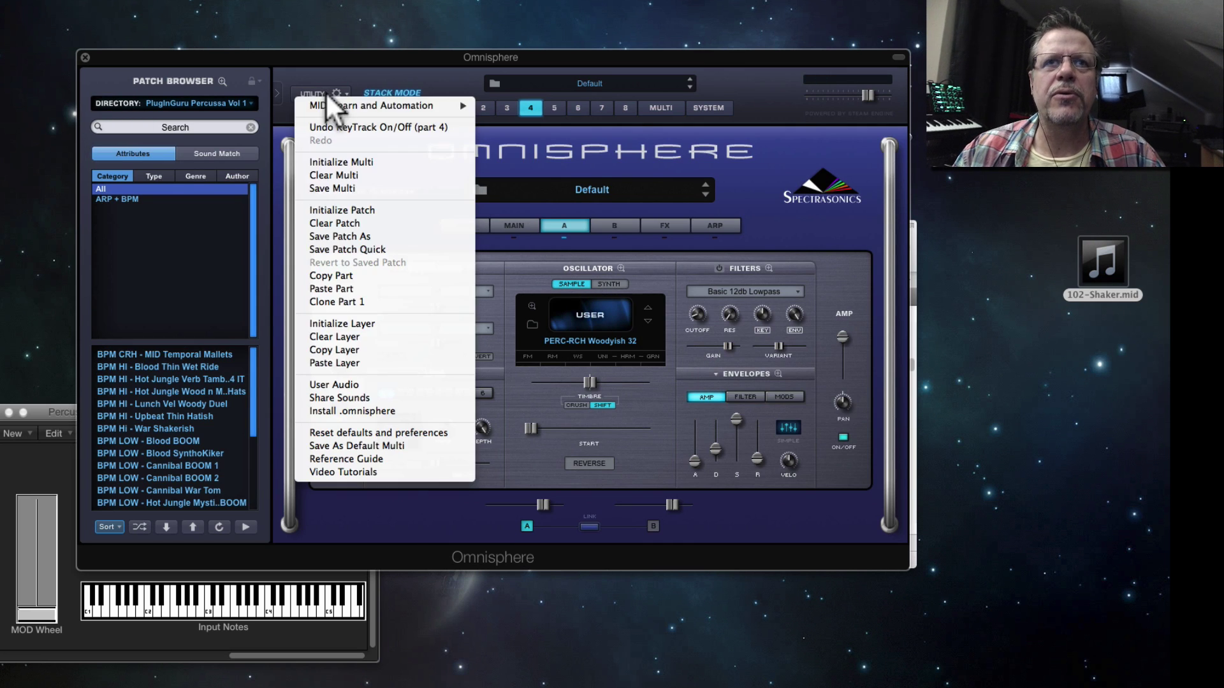
left_click(400, 350)
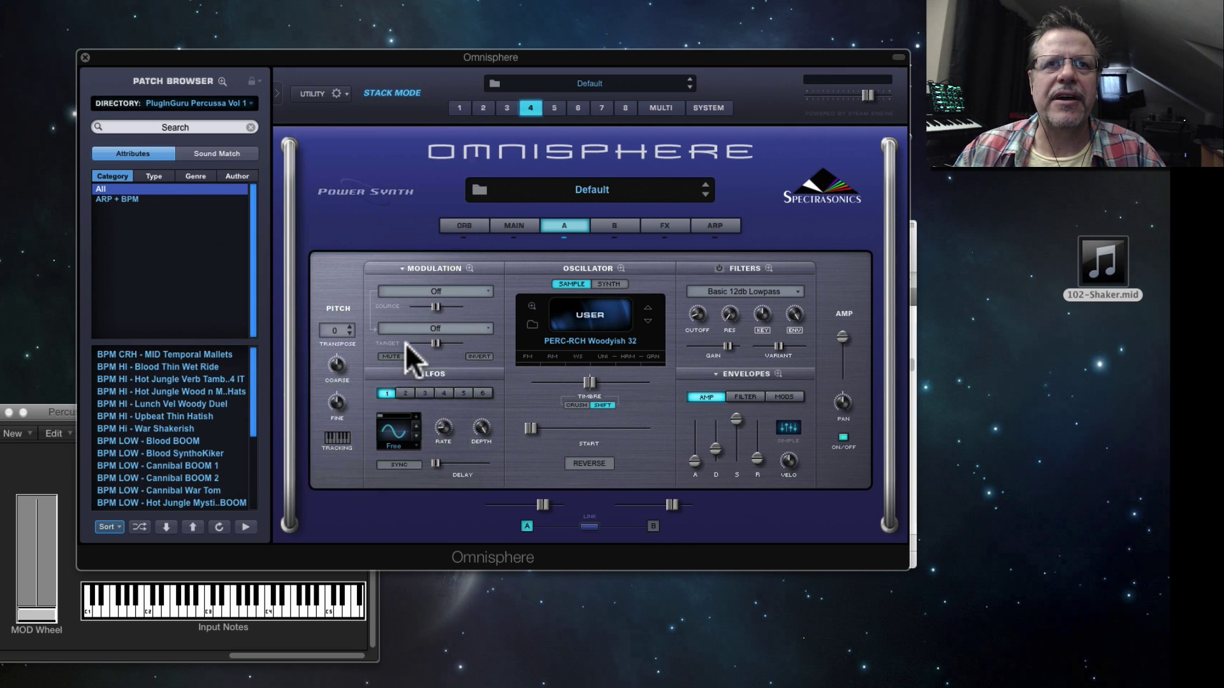
left_click(613, 227)
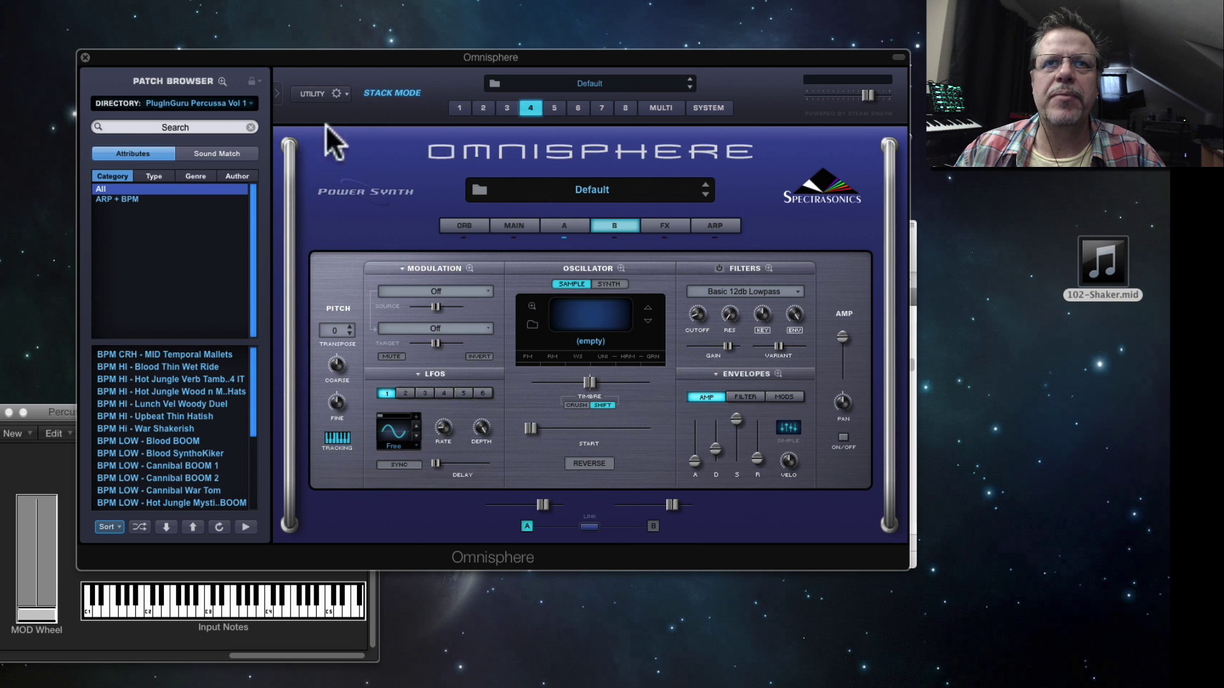
left_click(305, 91)
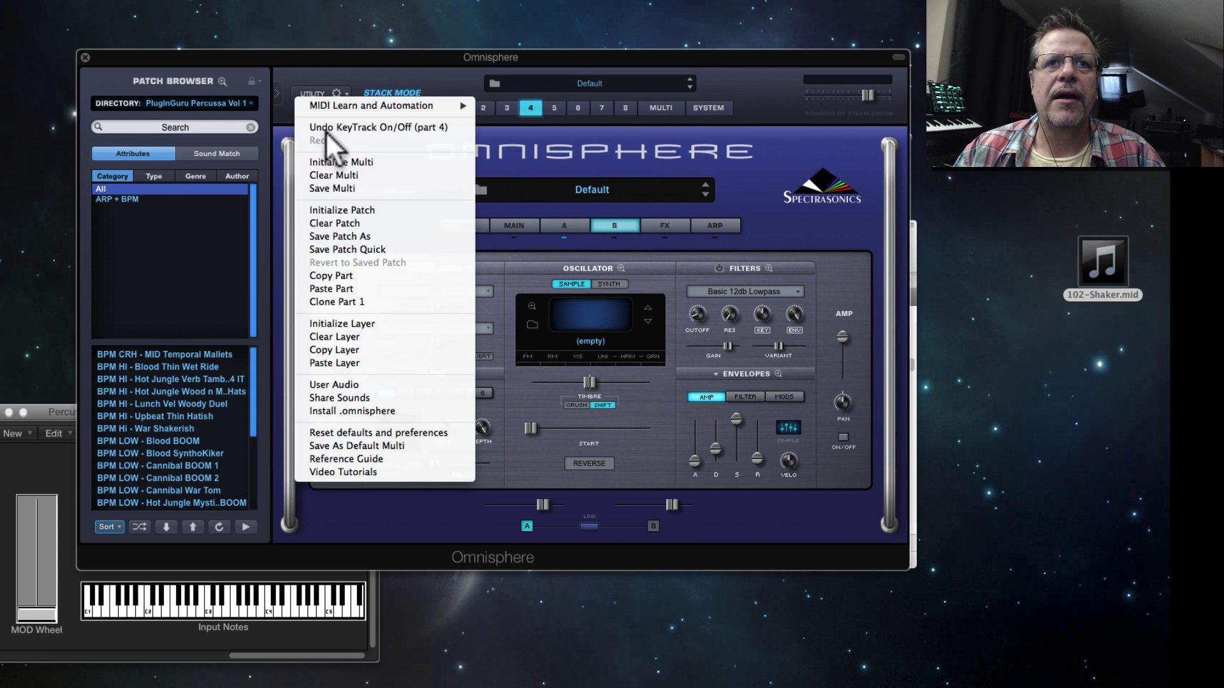
left_click(370, 358)
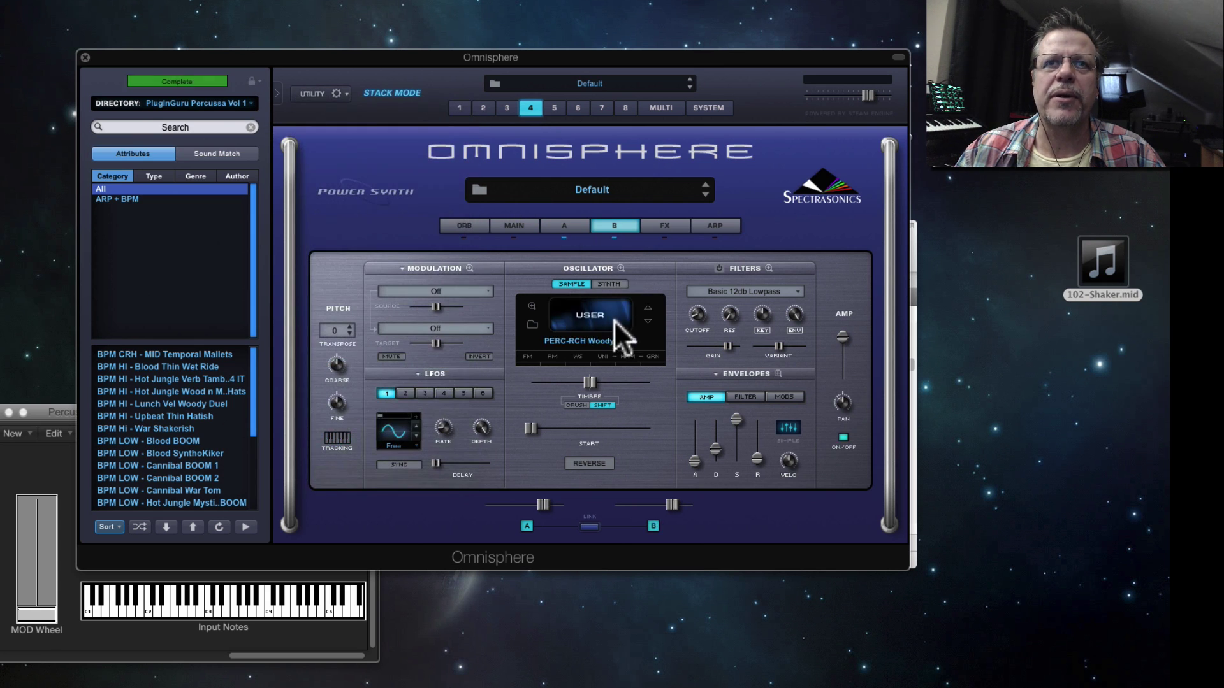
Step: Change layer B's soundsource to PERC-RCH Woodyish 33 A3, return to layer A, and switch layer B on
left_click(649, 322)
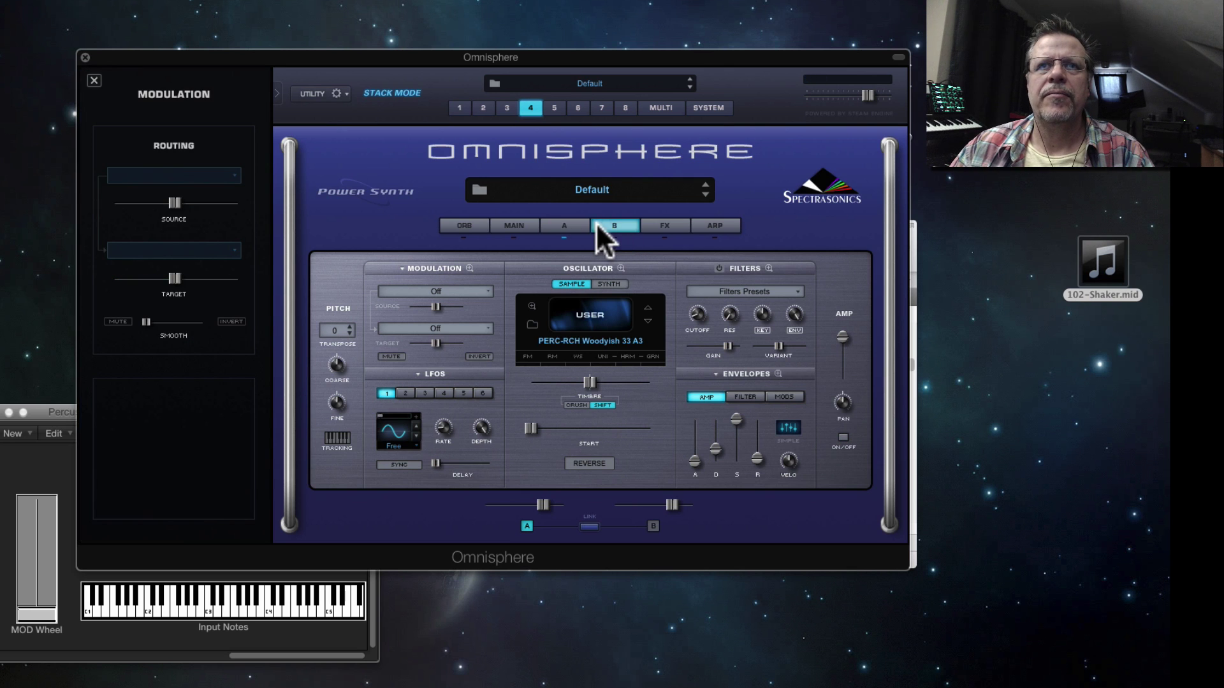
left_click(567, 225)
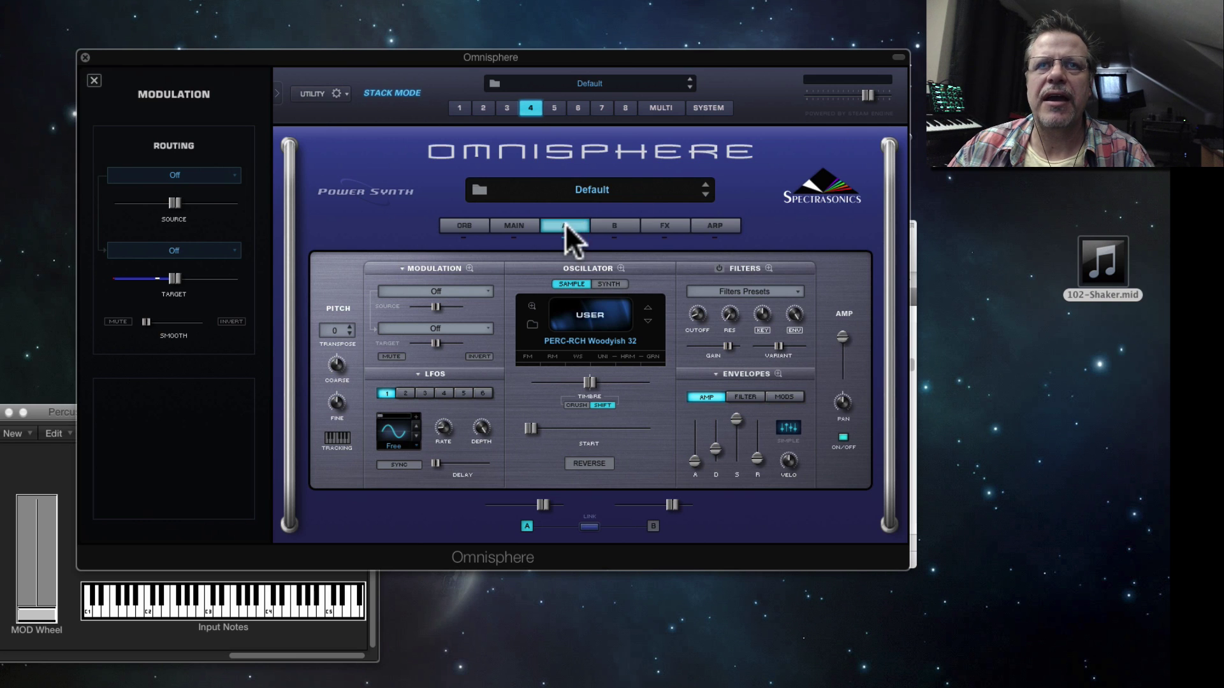
left_click(614, 230)
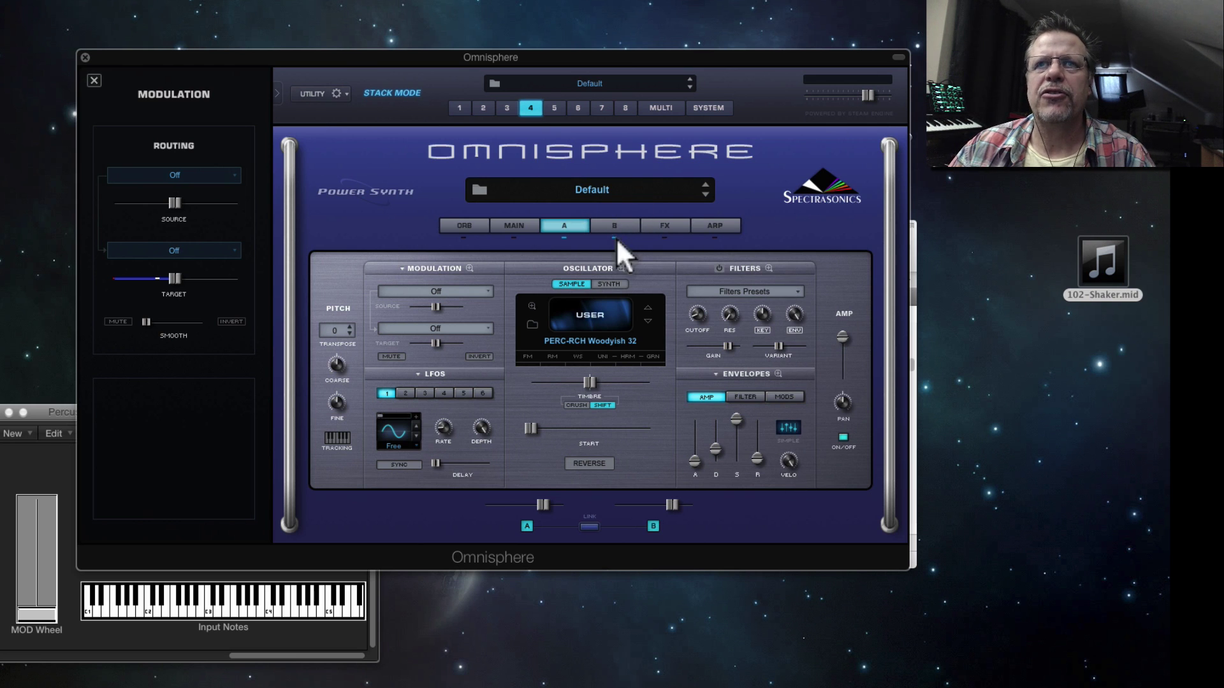
Step: Modulate layer B's amplitude with inverted velocity, set the modulation source amount to maximum, and return to layer A
right_click(840, 335)
mouse_move(871, 351)
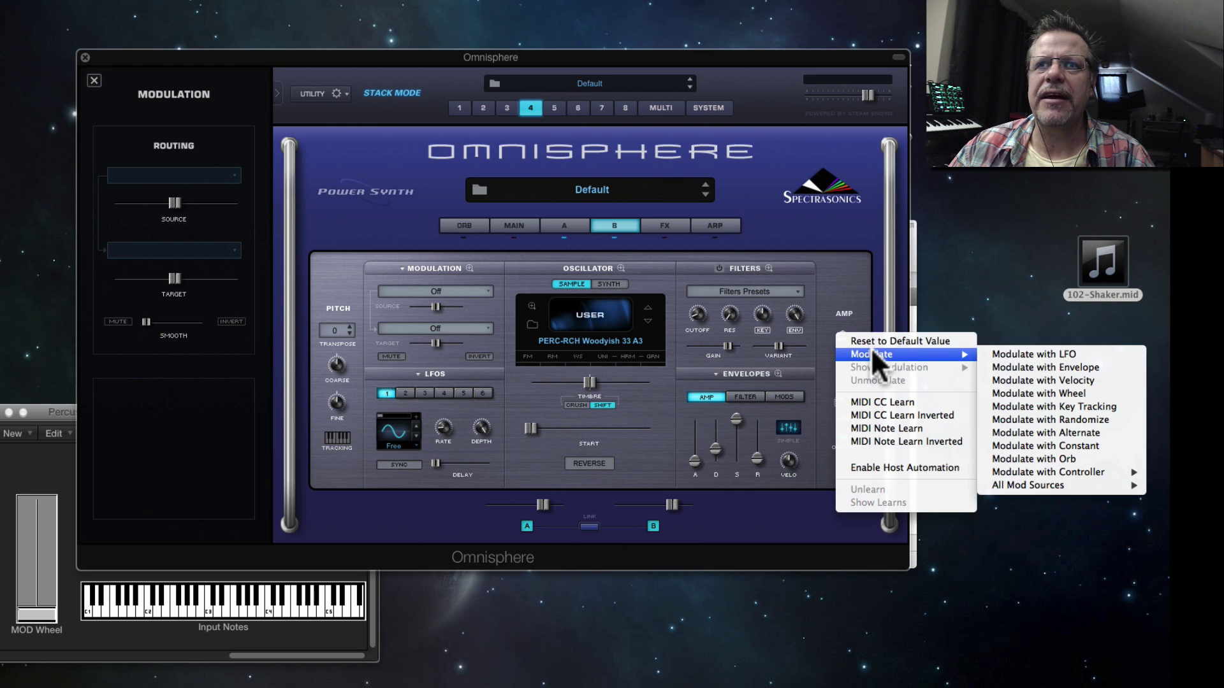
left_click(1026, 380)
left_click(478, 356)
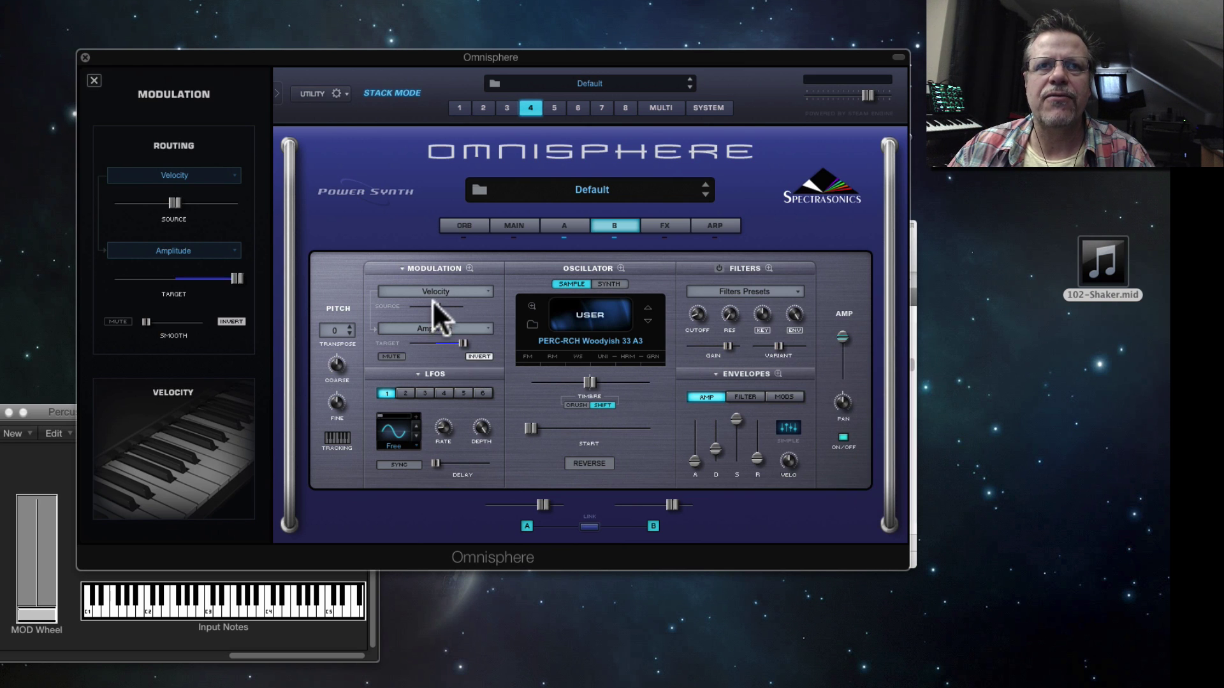
left_click_drag(435, 305, 556, 300)
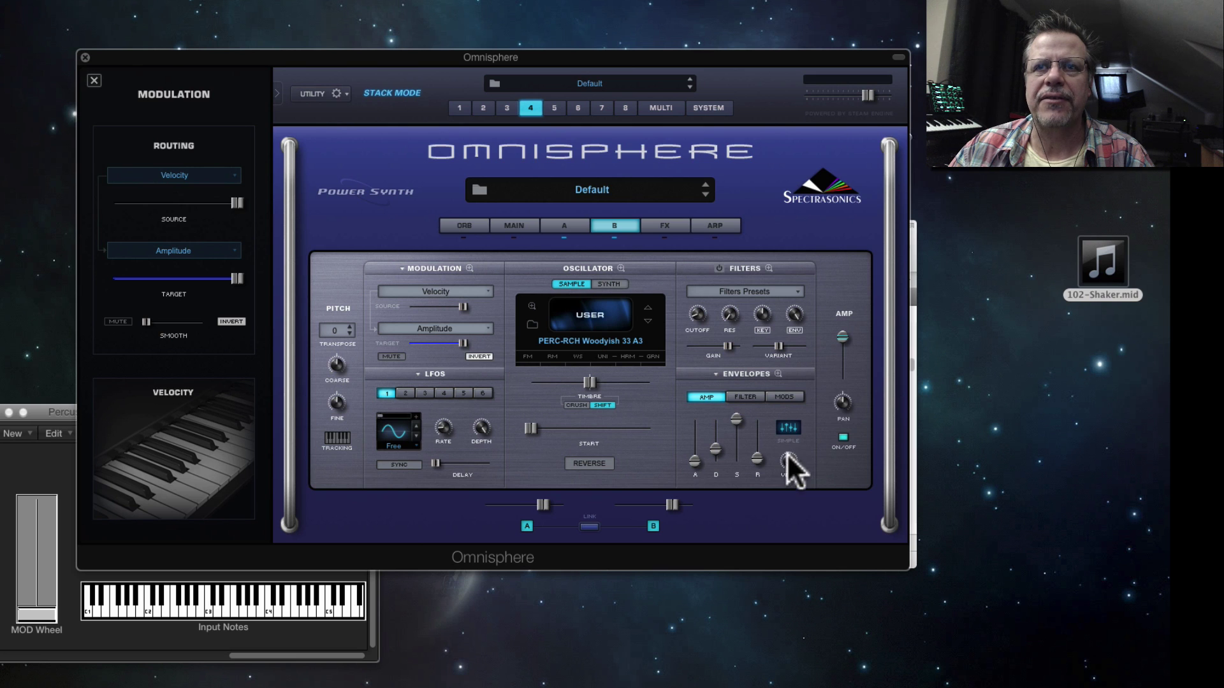
left_click(565, 226)
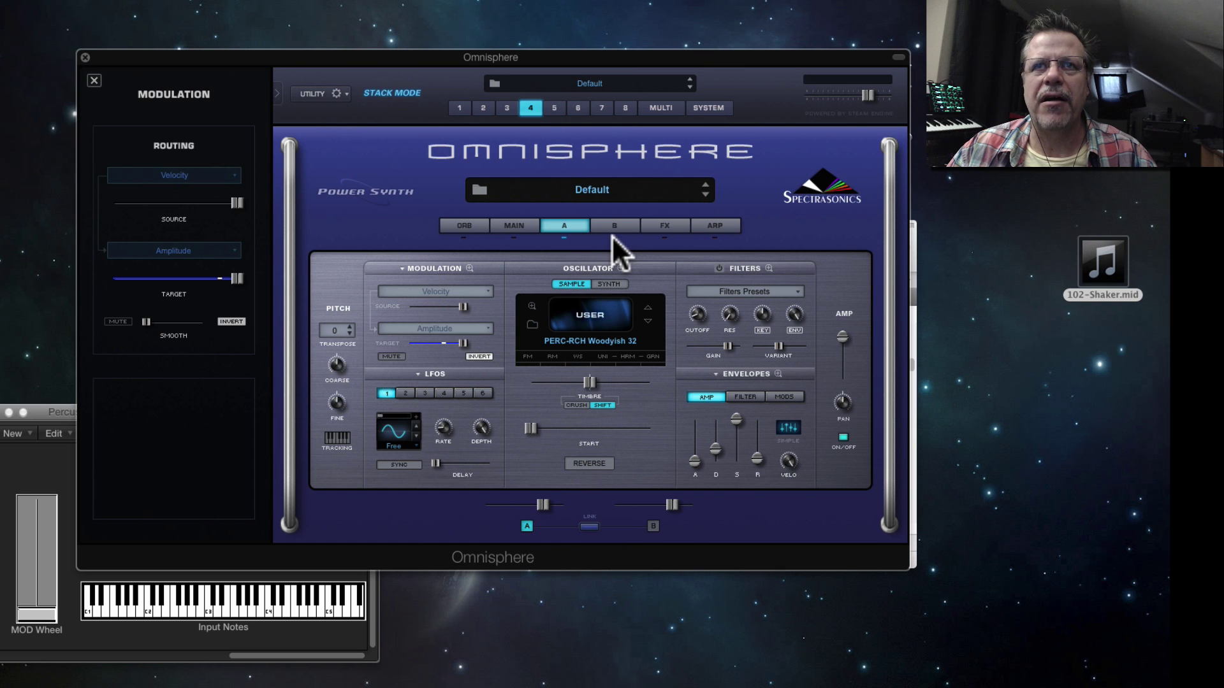
Step: Switch on part 4's arpeggiator, lower the velocities of steps 2–4 and 9–12 to near minimum, and raise step 14 to maximum
left_click(724, 225)
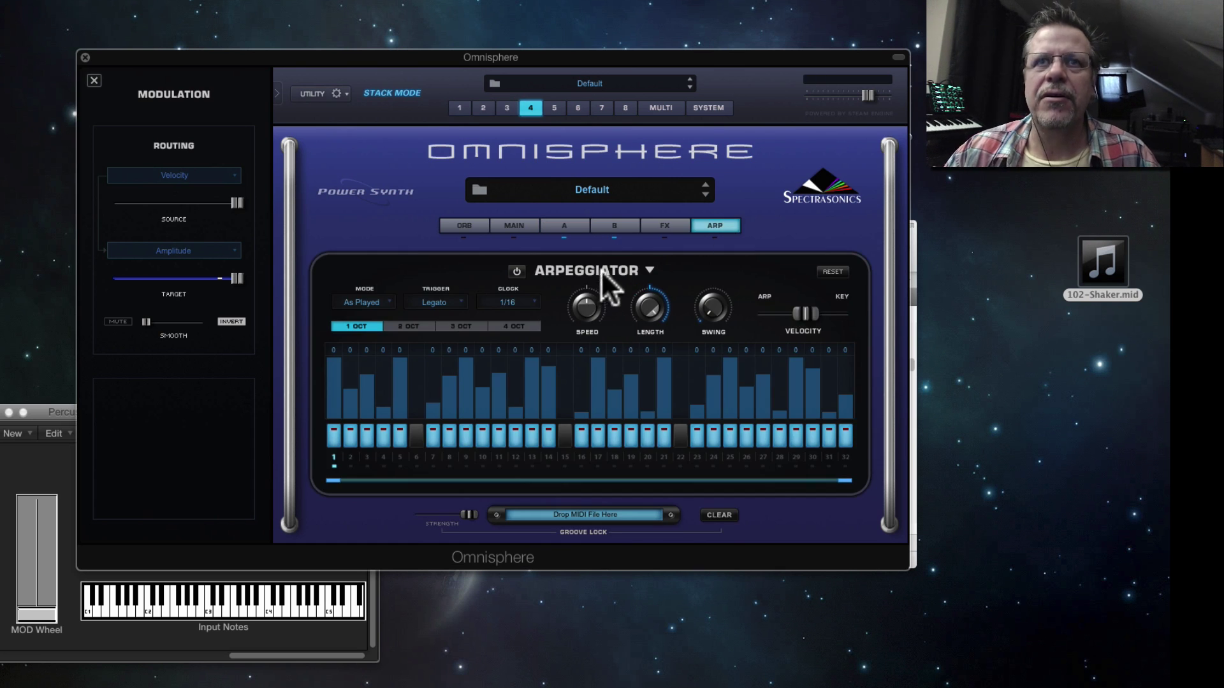
left_click(517, 270)
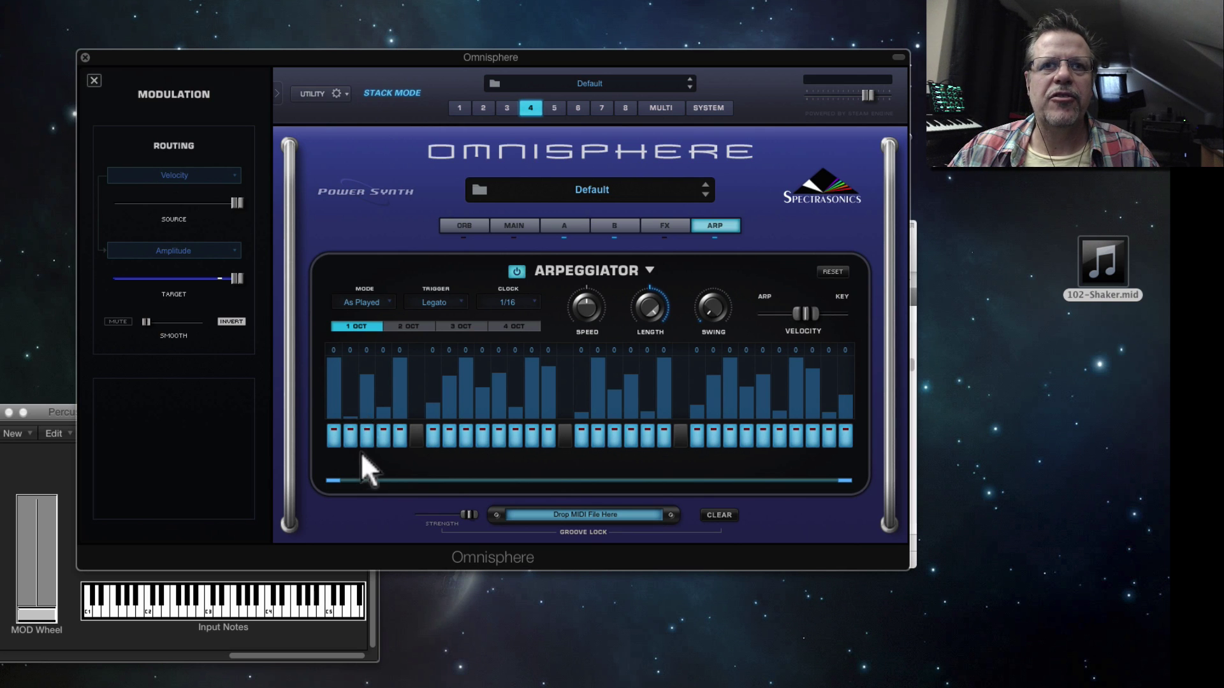
left_click_drag(363, 373, 384, 440)
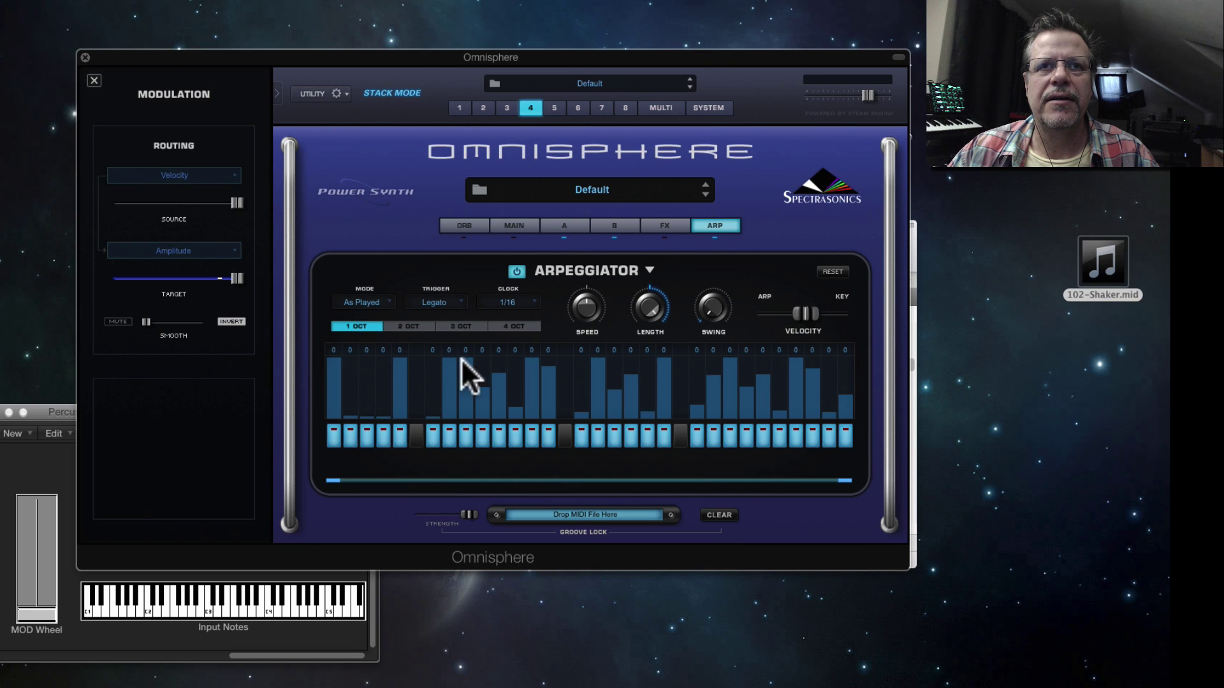
left_click_drag(461, 358, 465, 449)
left_click(482, 411)
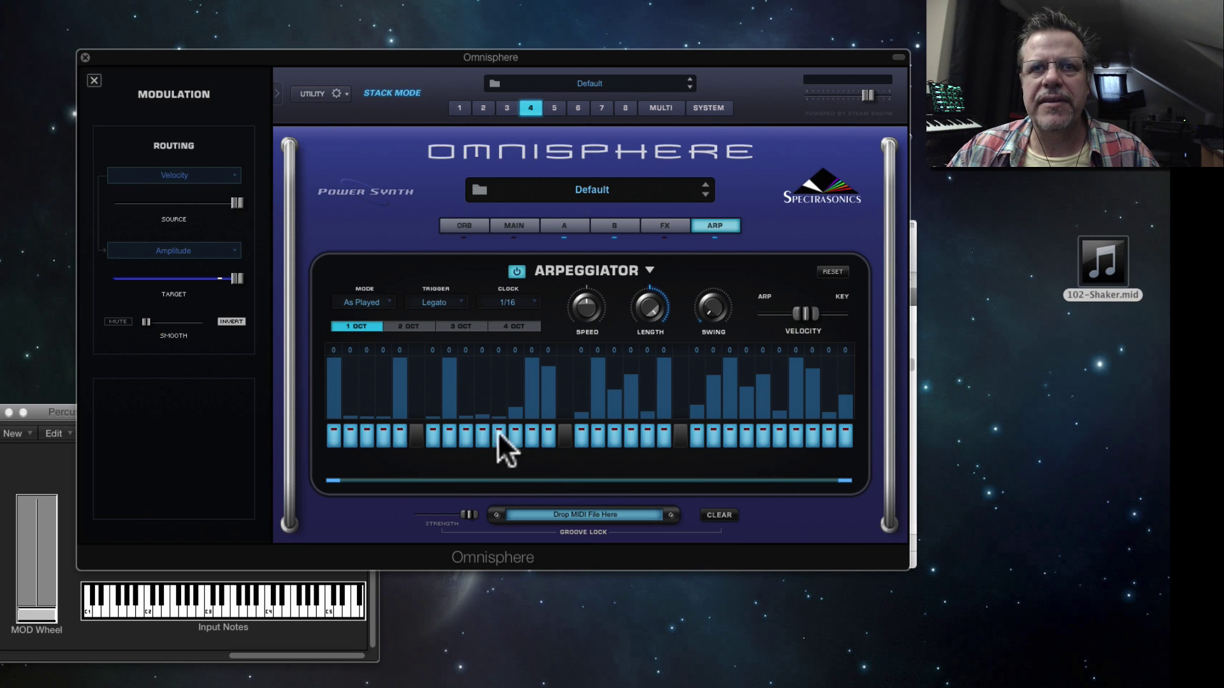
left_click(546, 361)
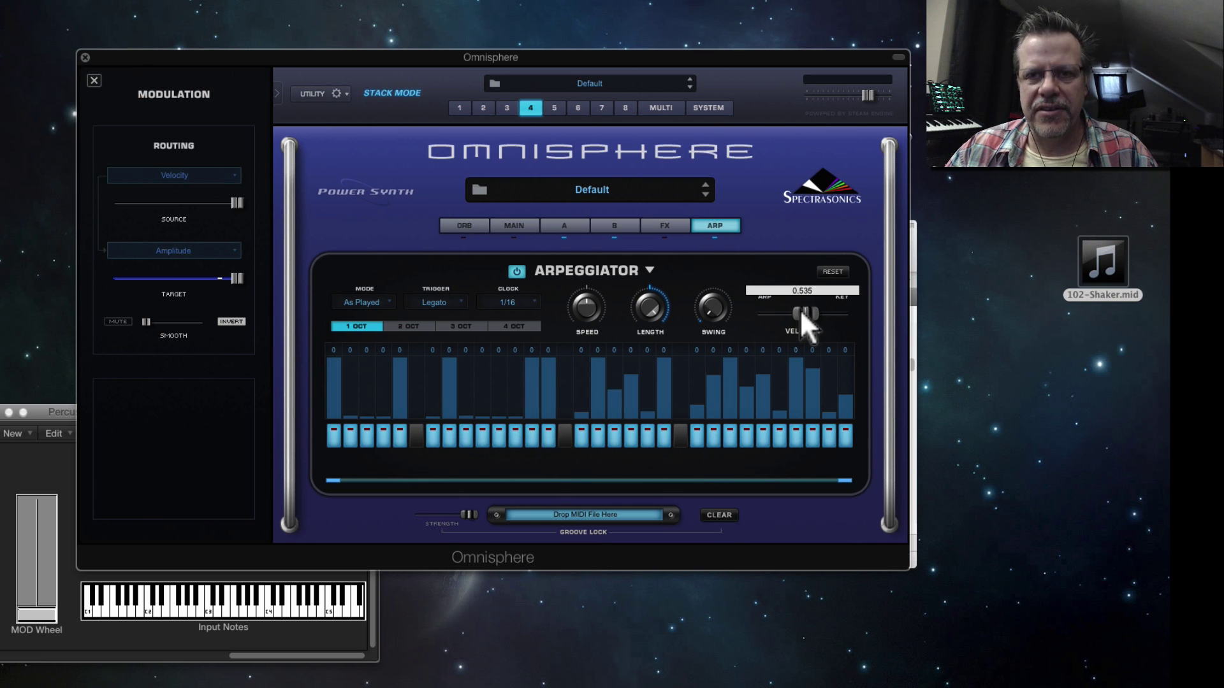
Step: Shift the arpeggiator's velocity balance fully to ARP and lower the velocities of steps 28 and 29 to near minimum
left_click_drag(799, 309, 747, 313)
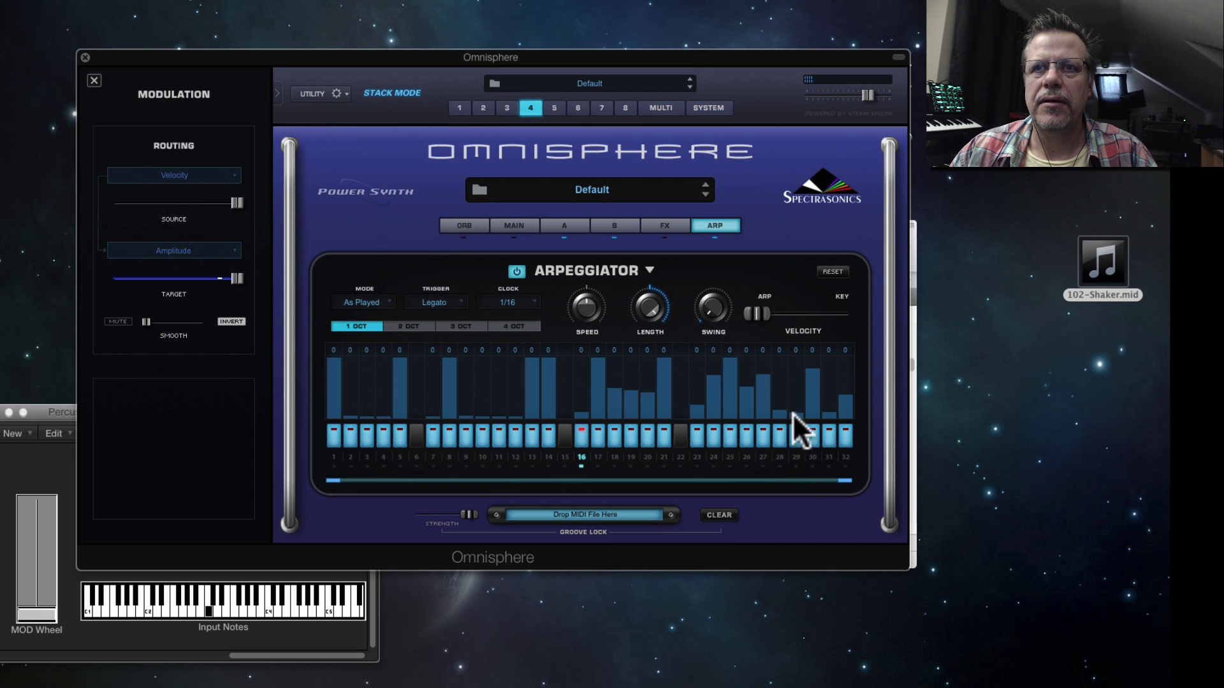
mouse_move(793, 413)
left_mouse_down()
mouse_move(779, 410)
mouse_move(792, 422)
left_mouse_up()
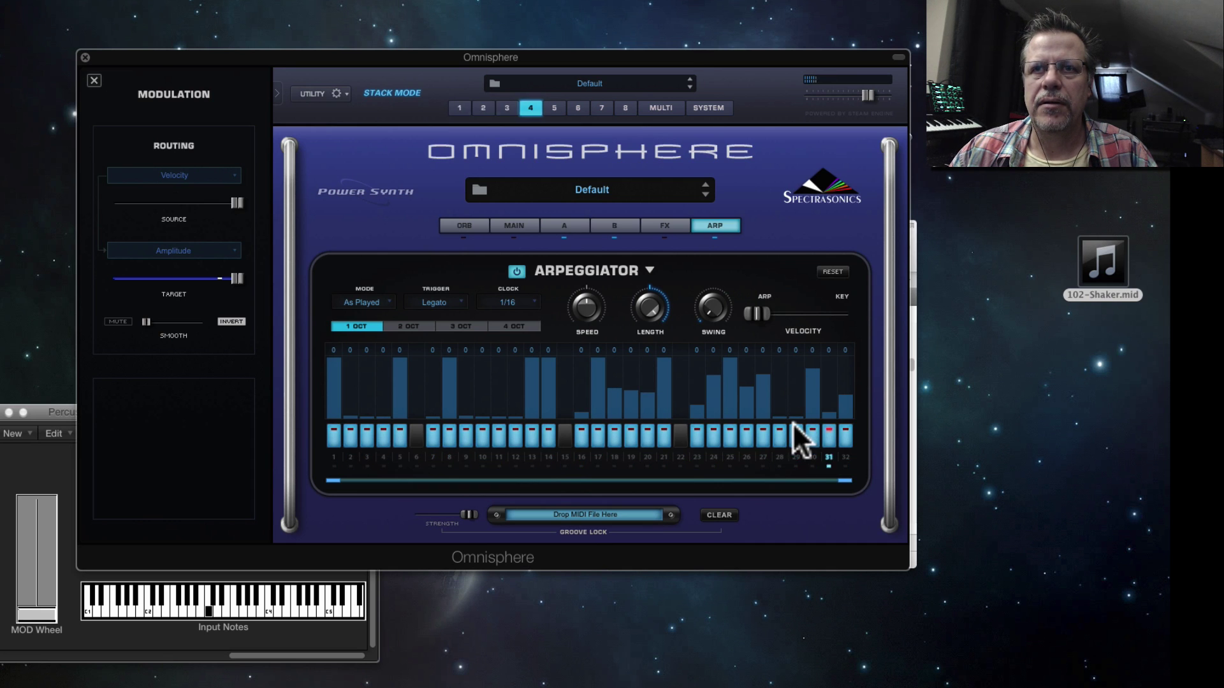
Step: Take part 4 out of solo and raise its level slightly in the multi mixer
left_click(660, 108)
left_click(361, 346)
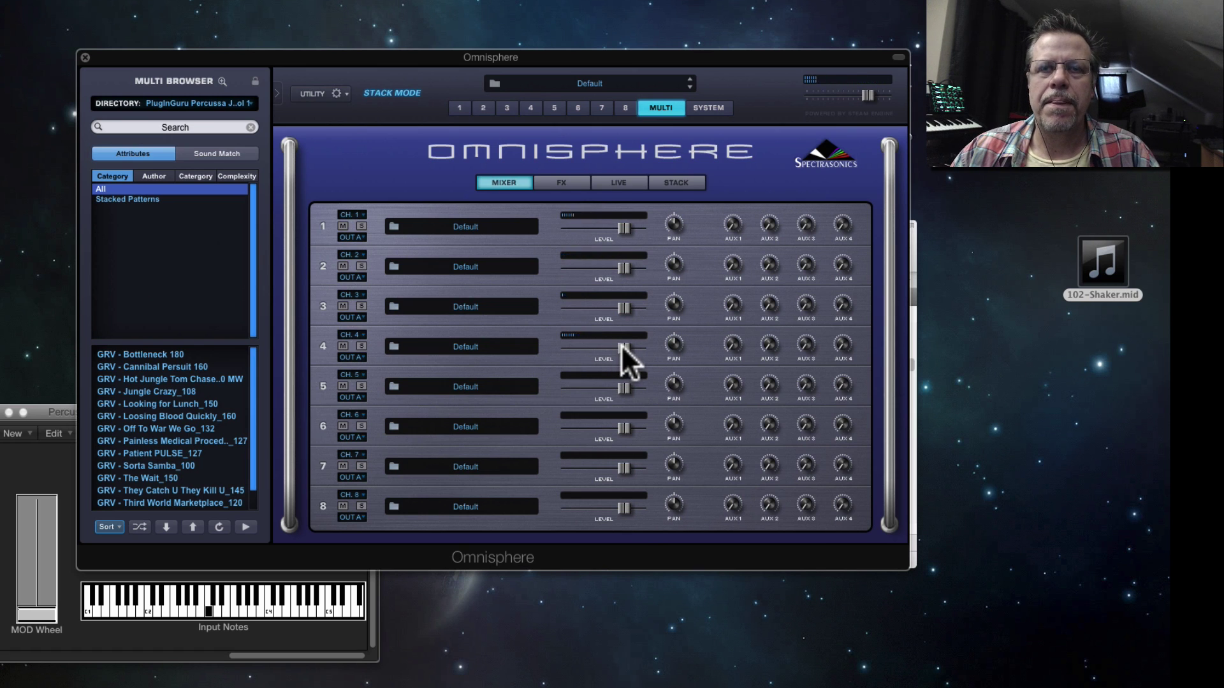
mouse_move(614, 348)
left_mouse_down()
mouse_move(588, 353)
mouse_move(623, 353)
left_mouse_up()
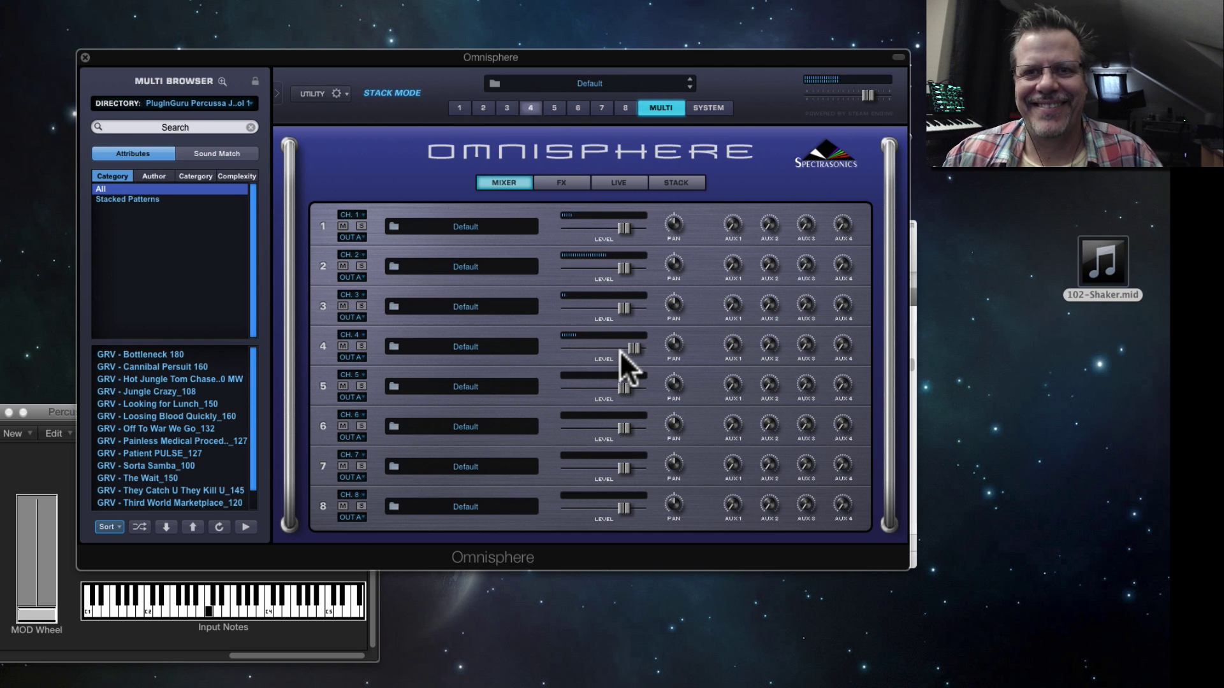
Step: Turn on pitch tracking for part 4's layers A and B
left_click(529, 108)
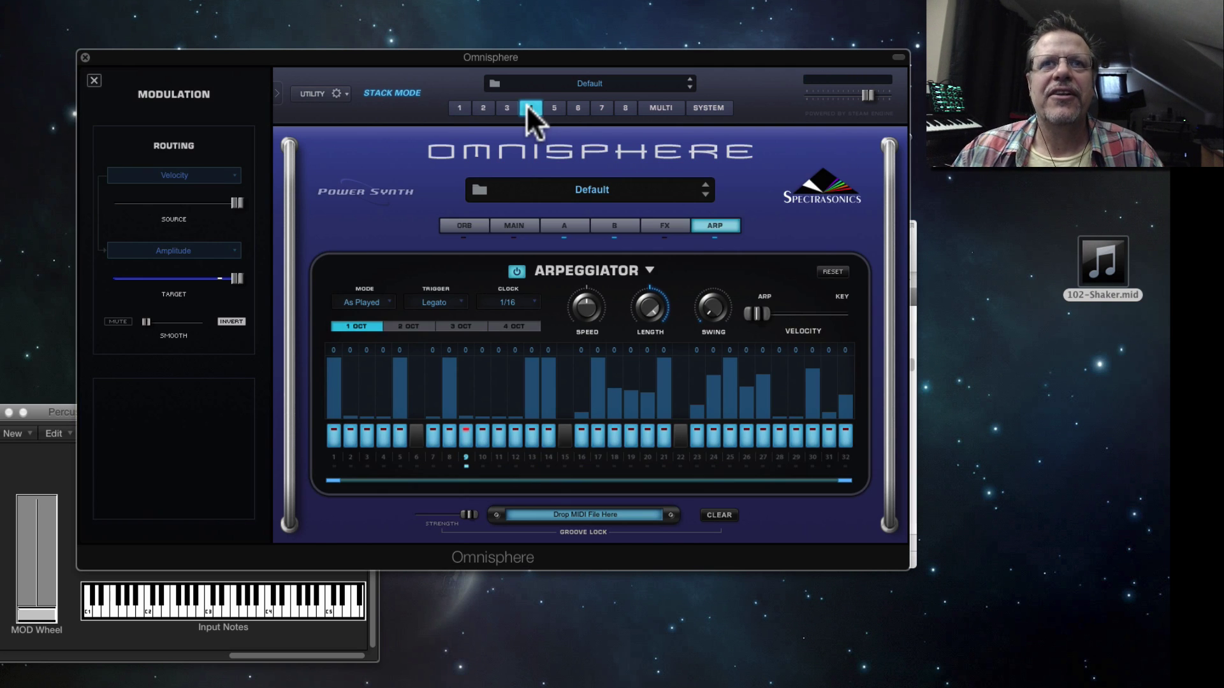
left_click(566, 226)
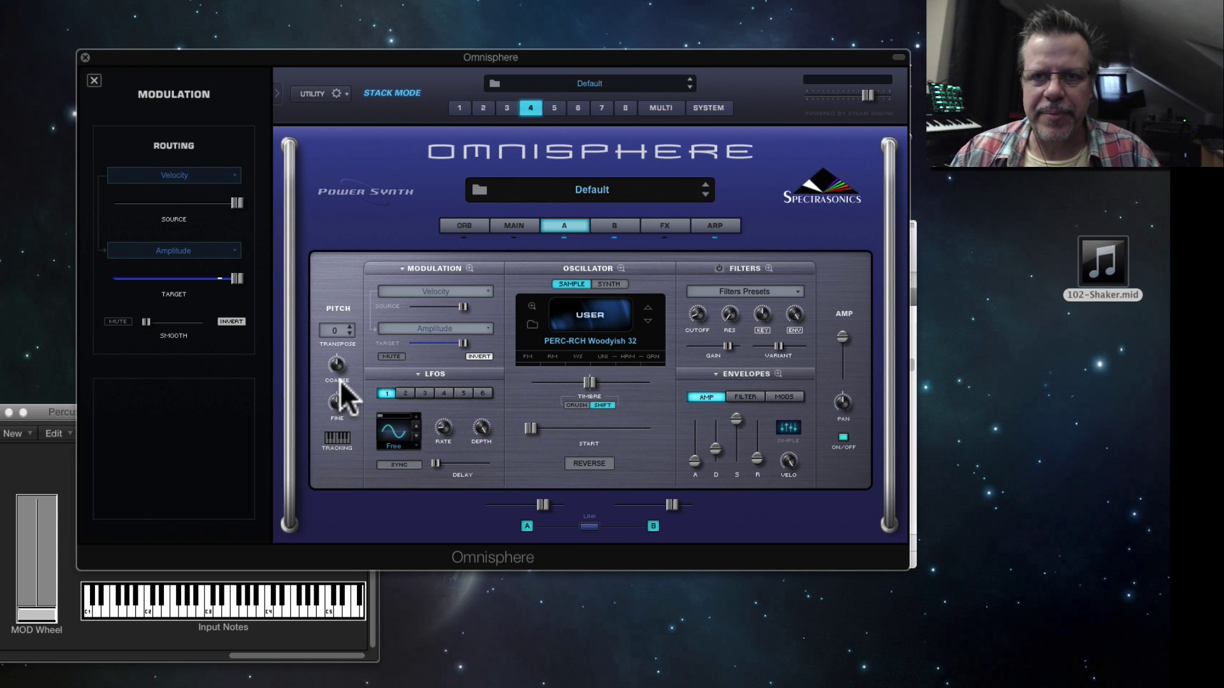
mouse_move(339, 372)
left_mouse_down()
mouse_move(342, 329)
mouse_move(335, 363)
left_mouse_up()
left_click(614, 225)
left_click(555, 229)
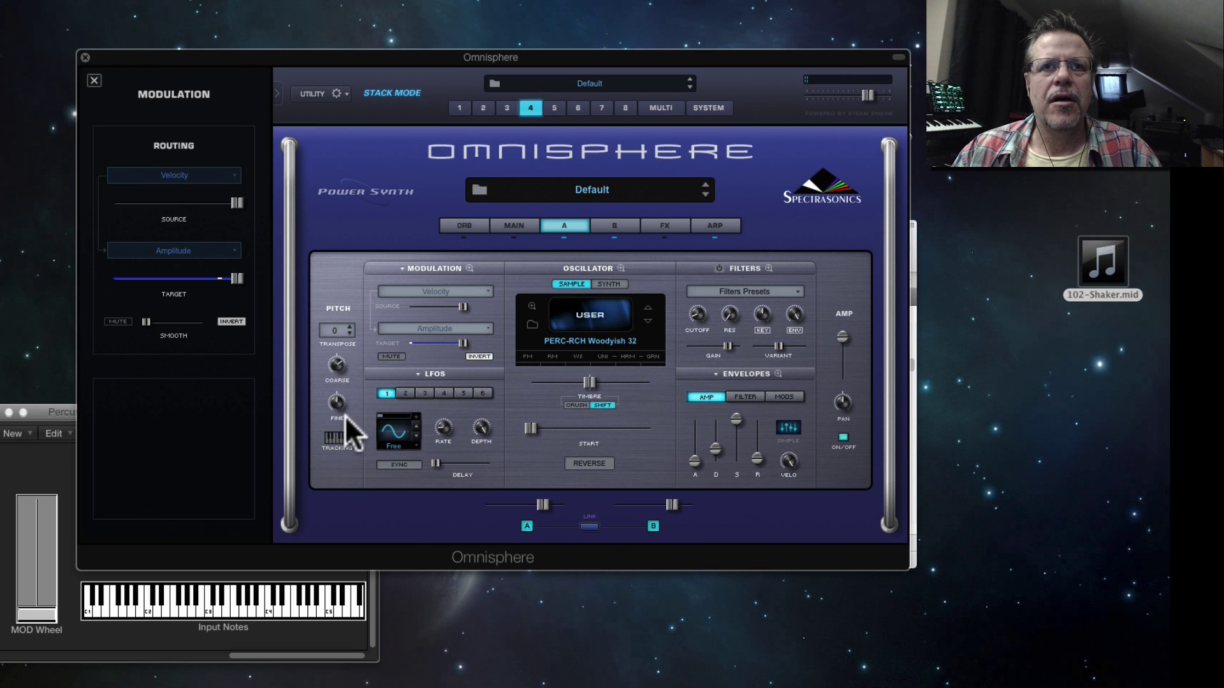
left_click(339, 434)
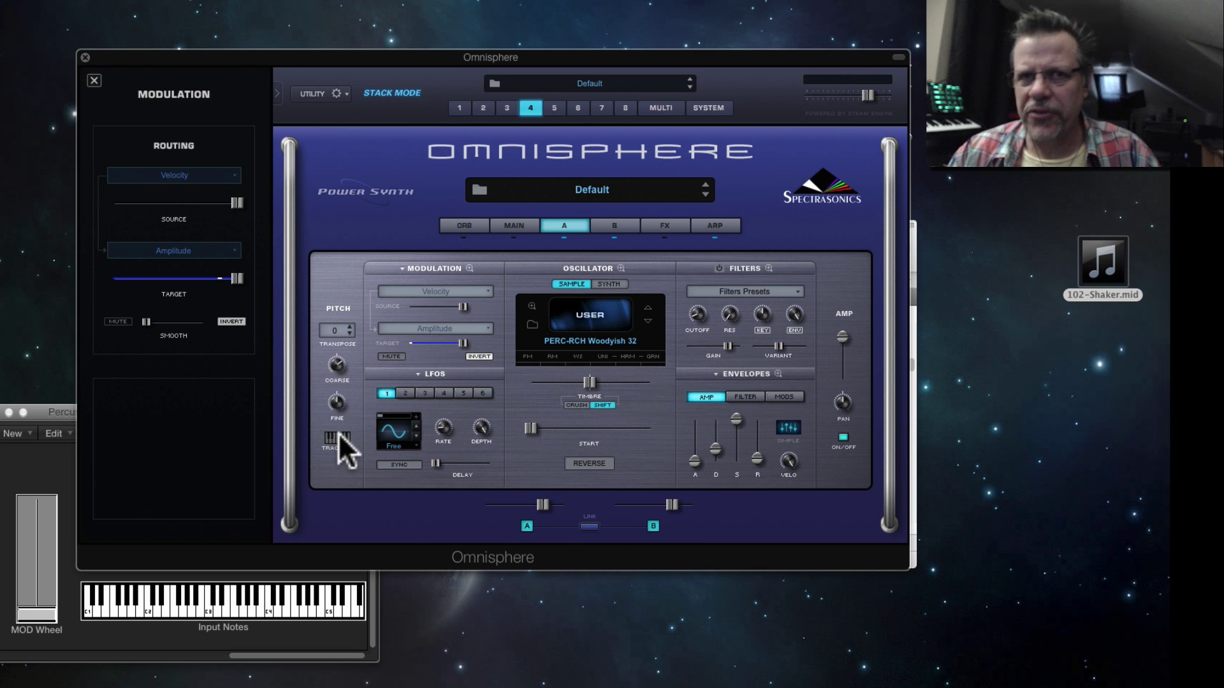
left_click(619, 224)
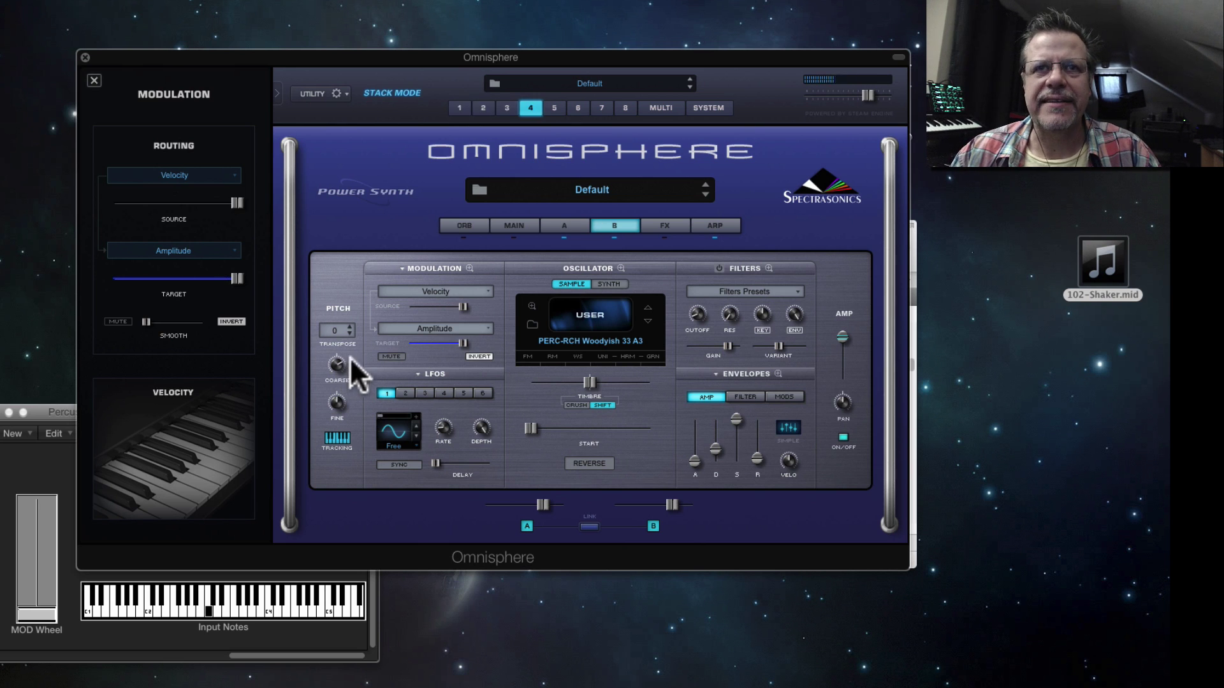
Step: Balance part 4's layer levels by raising layer A slightly and lowering layer B
left_click_drag(670, 504, 641, 507)
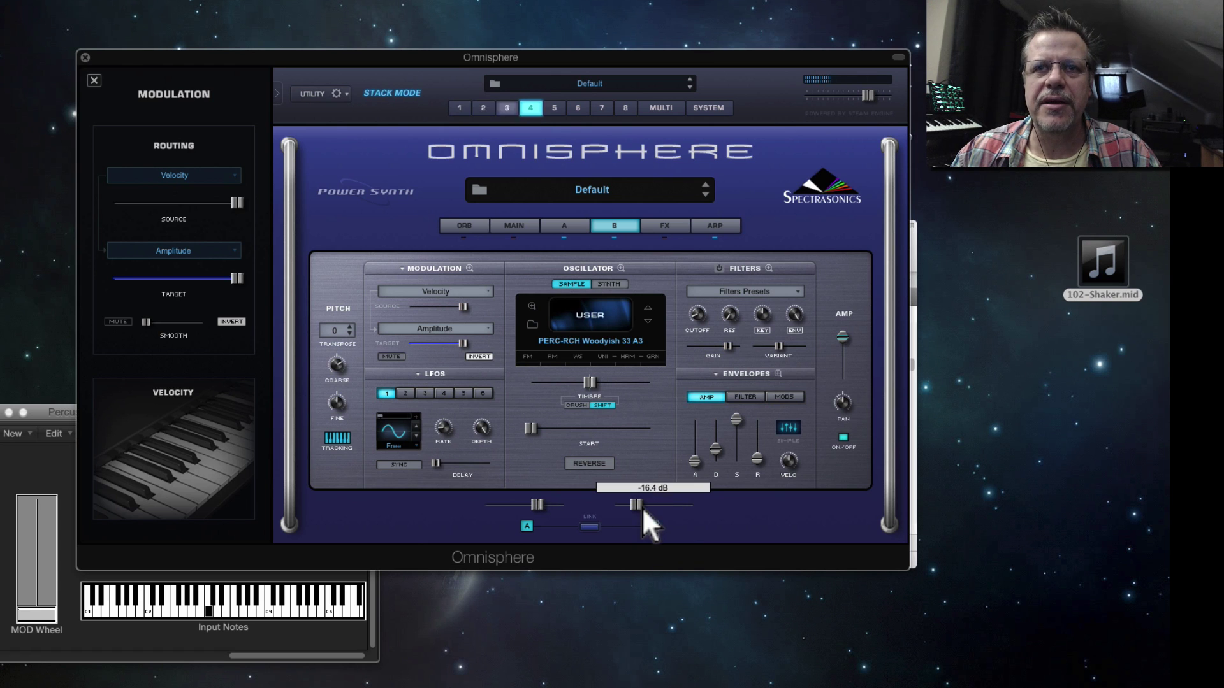
left_click_drag(541, 505, 550, 504)
mouse_move(632, 501)
left_mouse_down()
mouse_move(618, 503)
mouse_move(649, 506)
left_mouse_up()
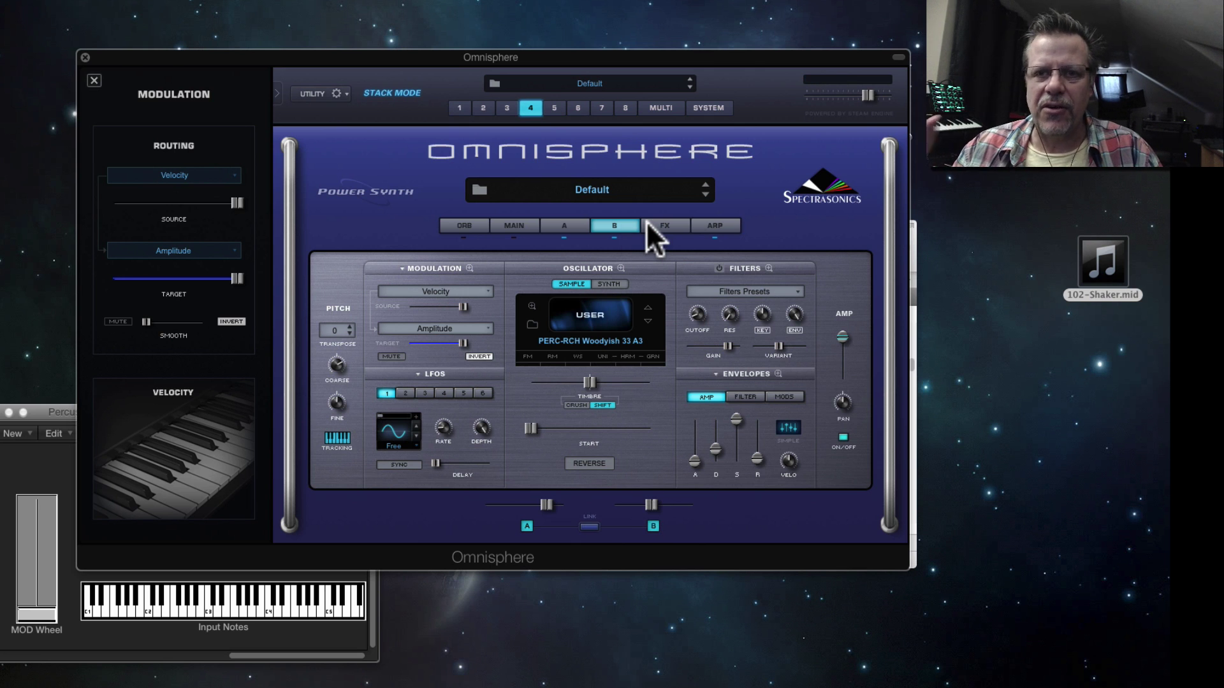
Step: Add an EZ-Verb reverb to the first effect slot of part 4's layer A and lower its mix slightly
left_click(663, 225)
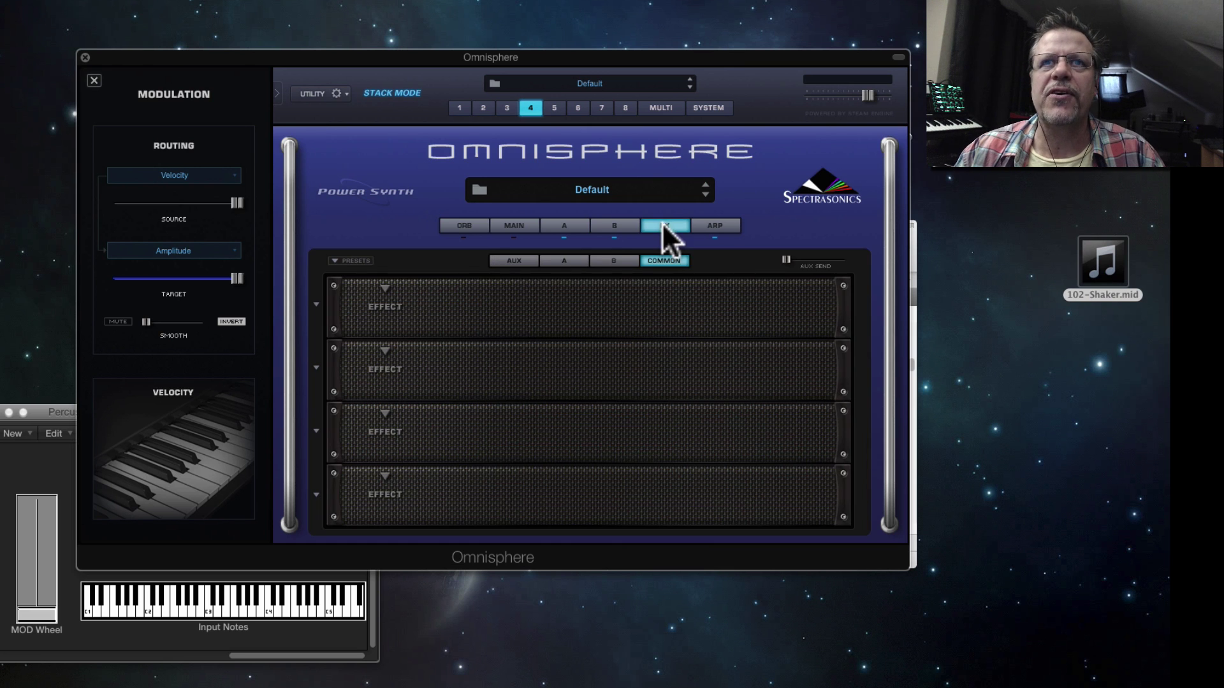
left_click(607, 261)
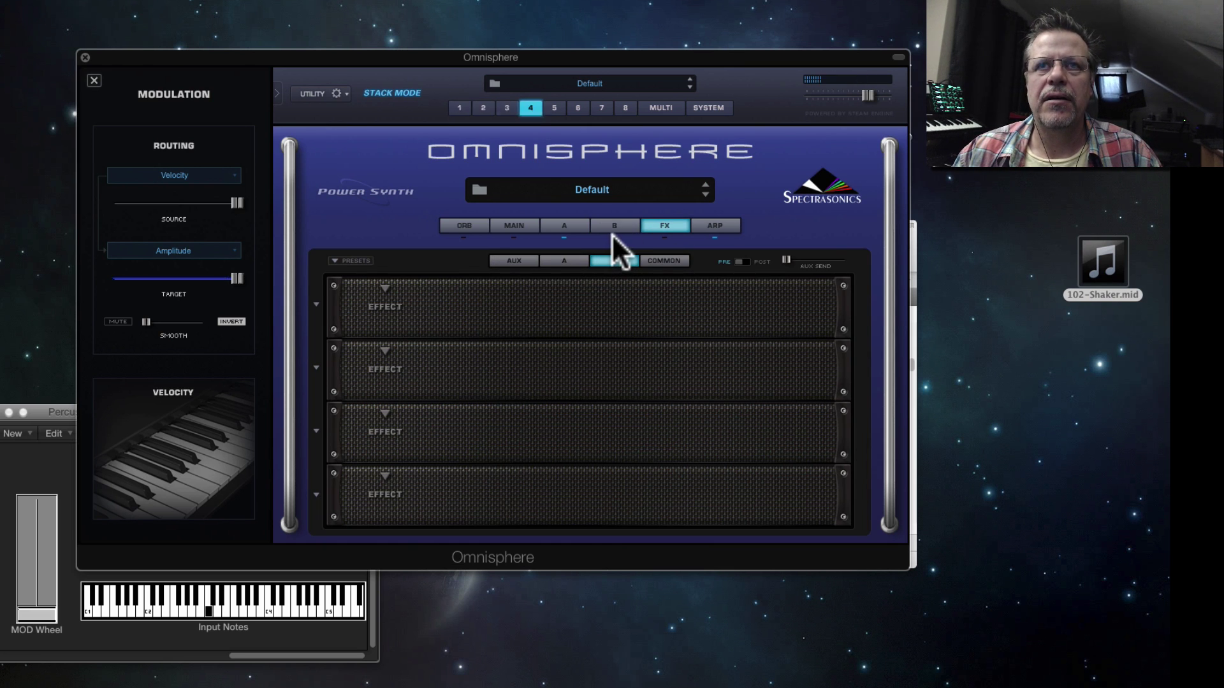
left_click(566, 226)
left_click(660, 223)
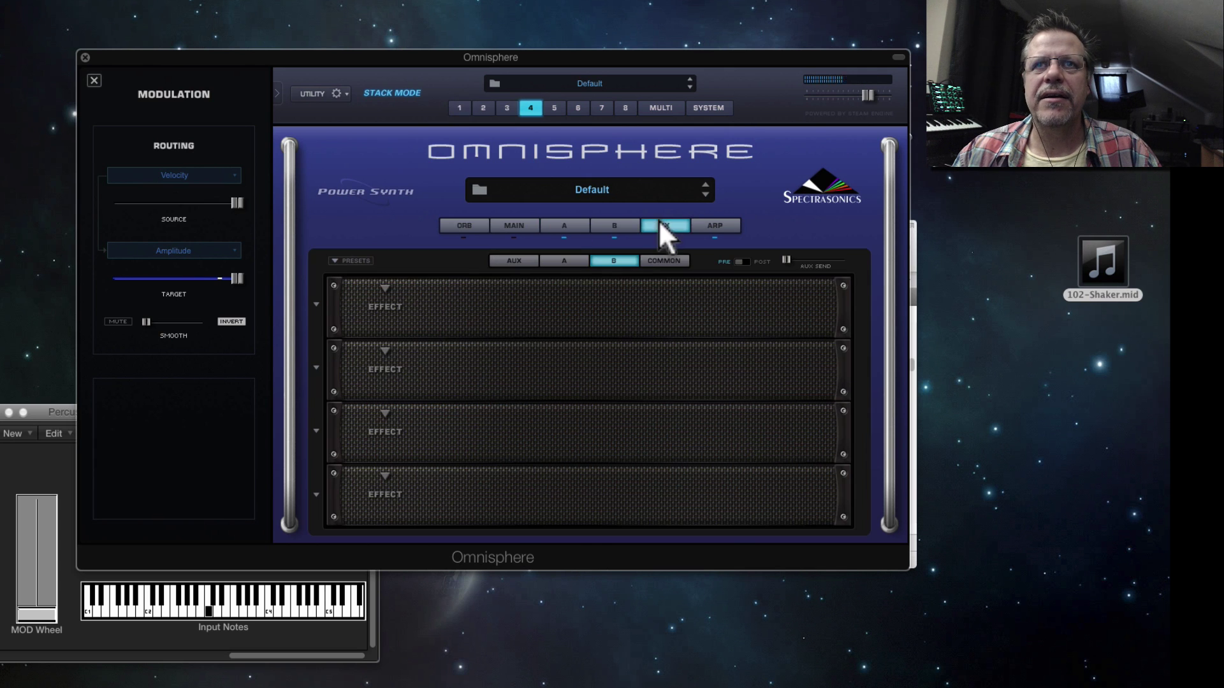
left_click(564, 259)
left_click(384, 286)
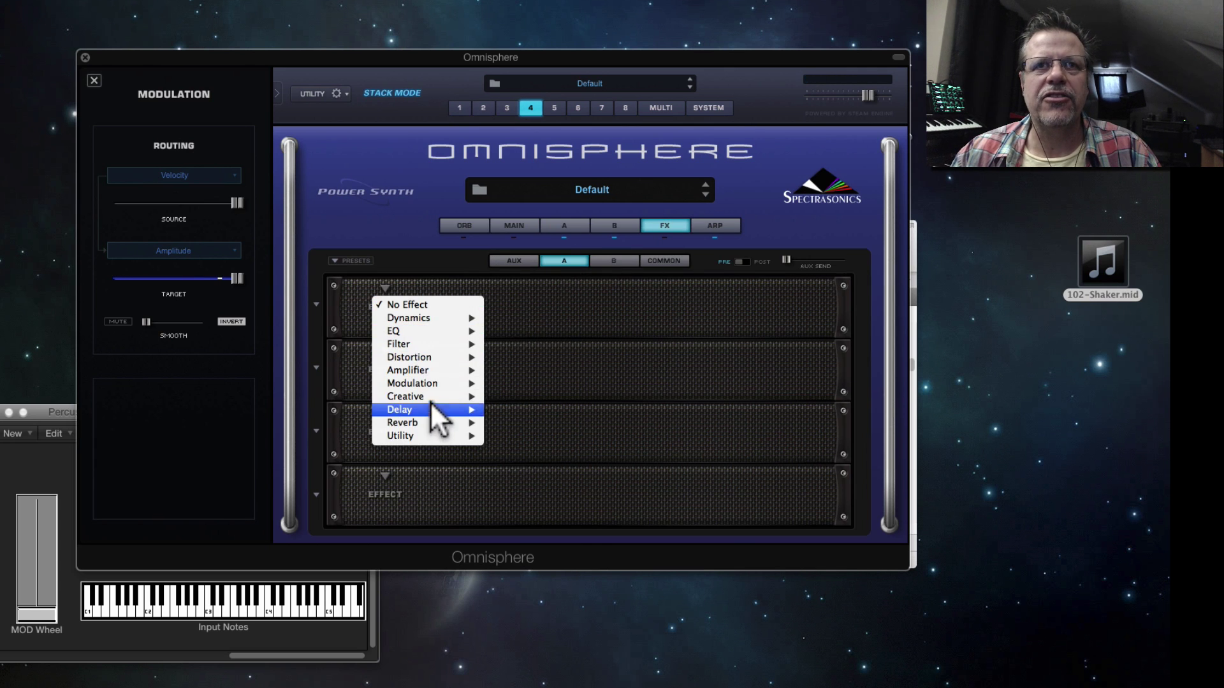
mouse_move(435, 422)
left_click(530, 436)
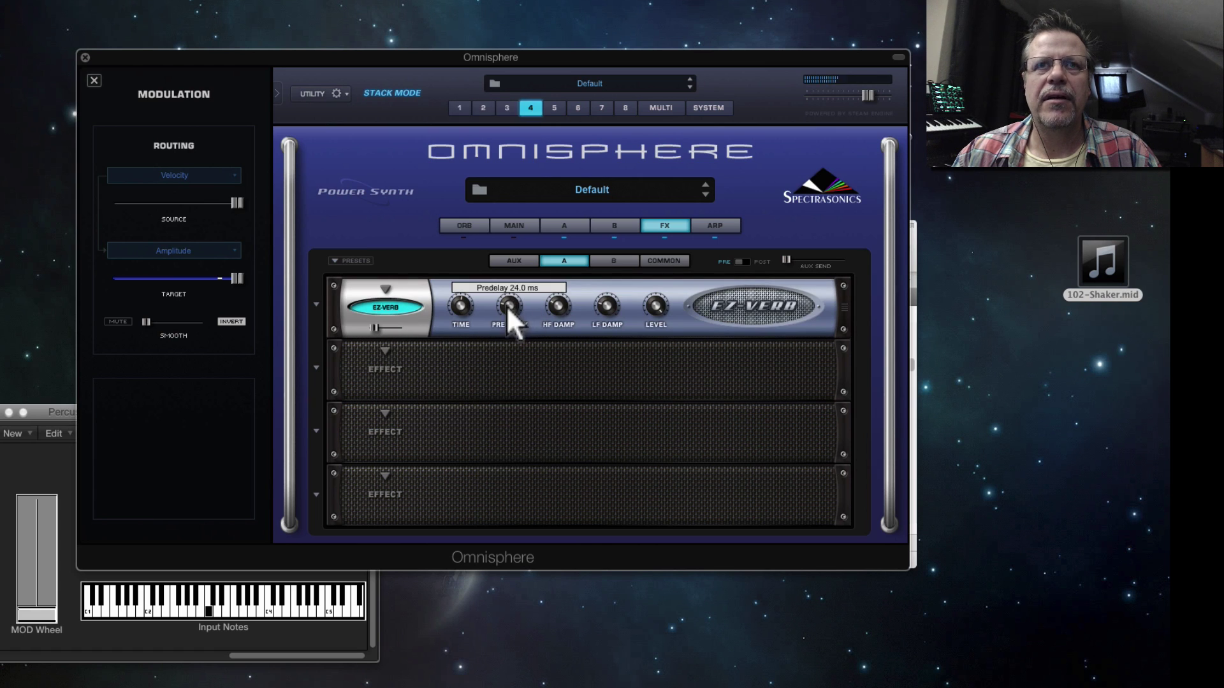
mouse_move(464, 331)
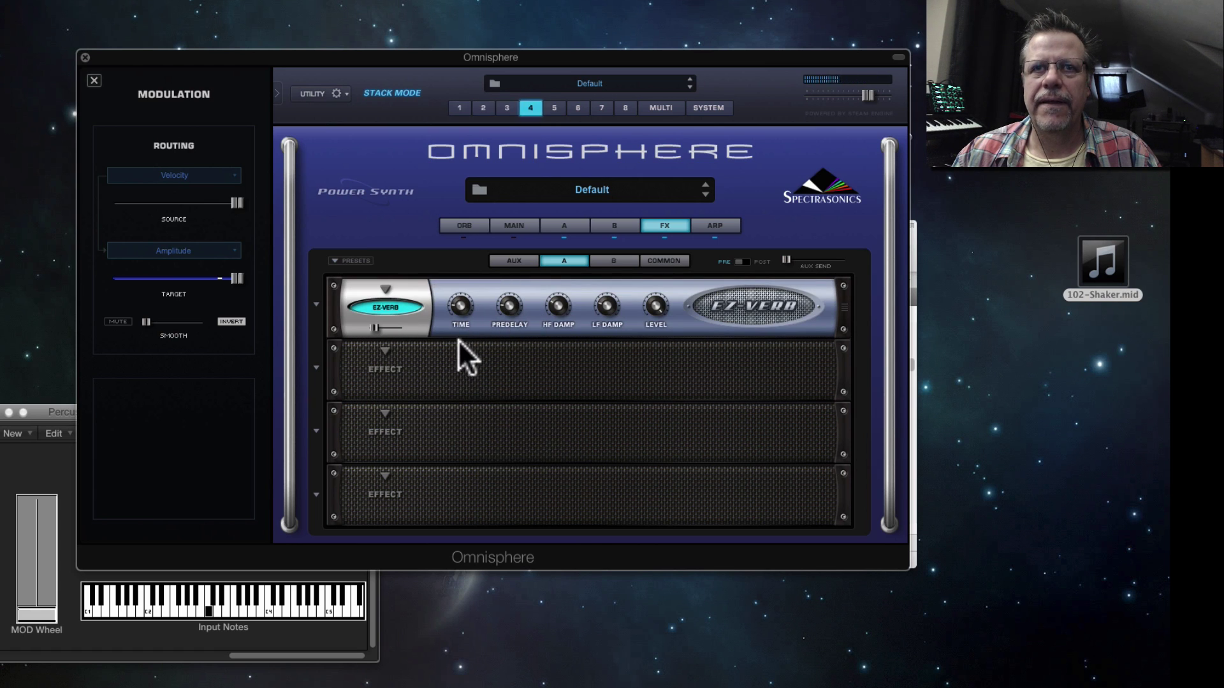
mouse_move(373, 324)
left_click_drag(373, 327, 371, 327)
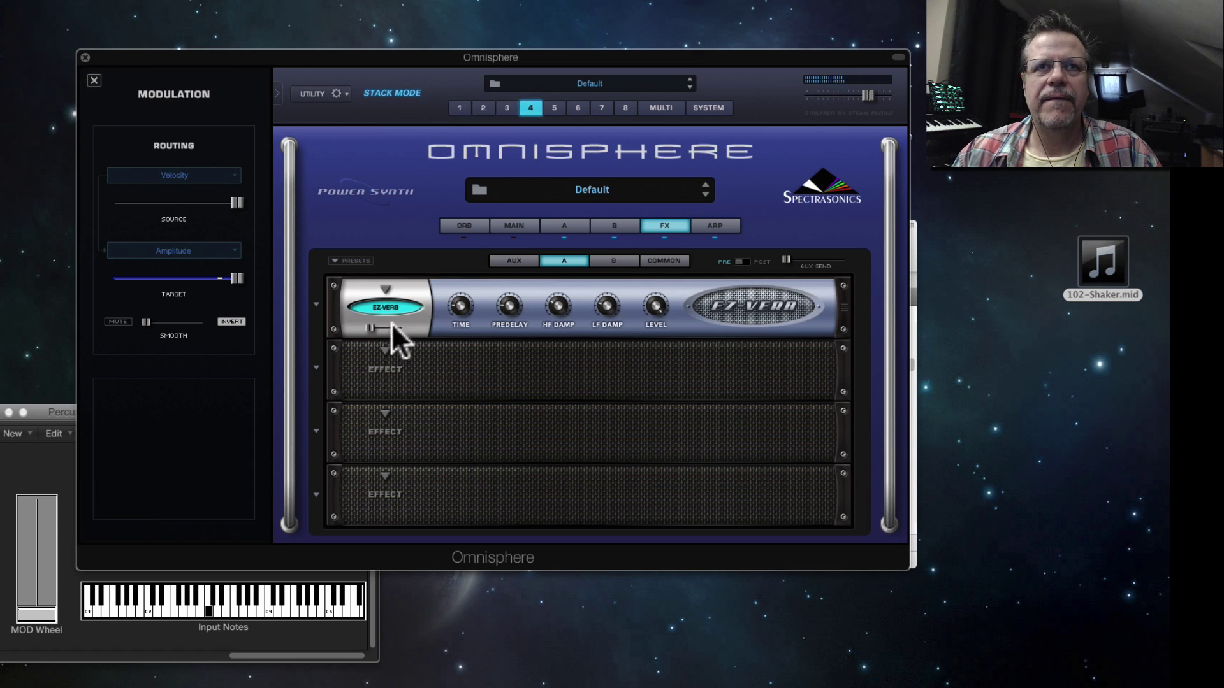
Step: Add a Radio Delay to the first slot of part 4's common effects and set its LPF to 1171.7 Hz
left_click(666, 261)
left_click(385, 288)
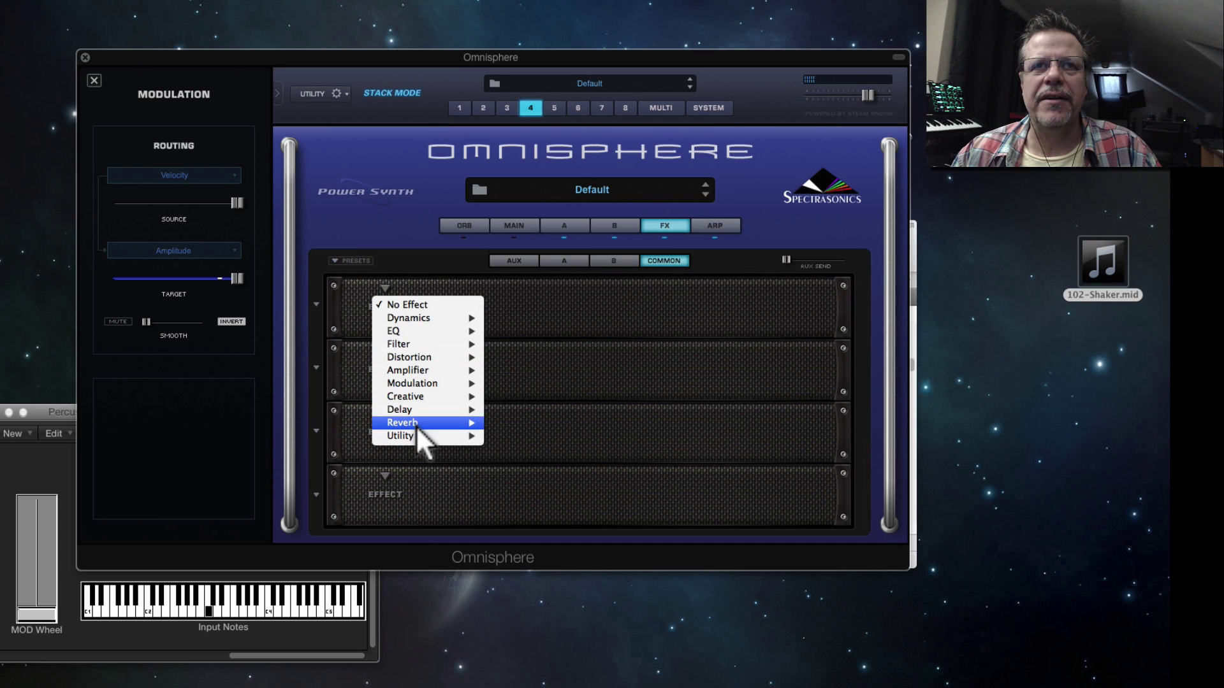
mouse_move(415, 409)
left_click(564, 461)
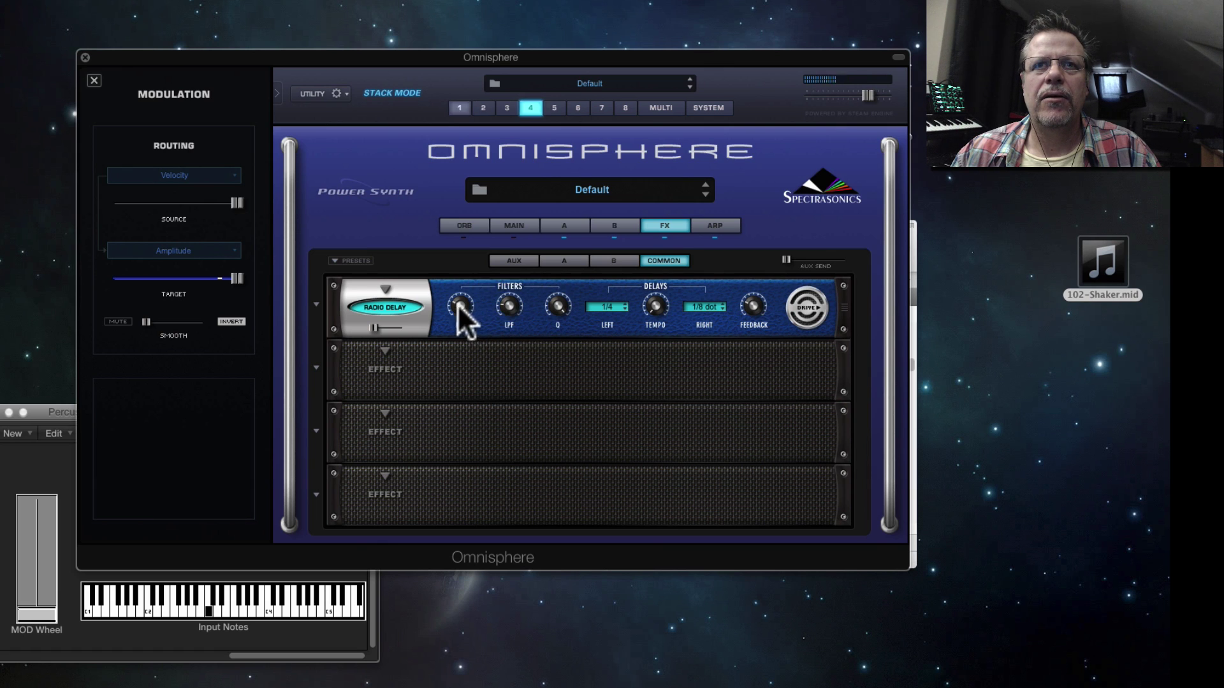
mouse_move(510, 310)
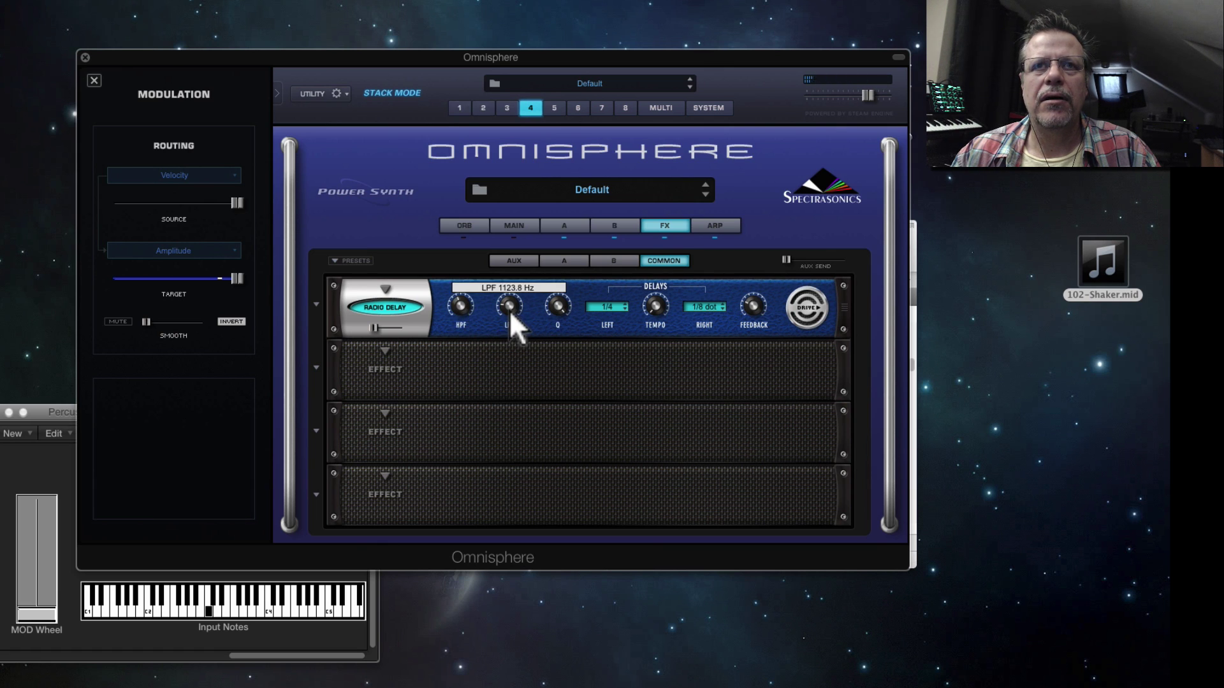
left_click_drag(507, 311, 507, 309)
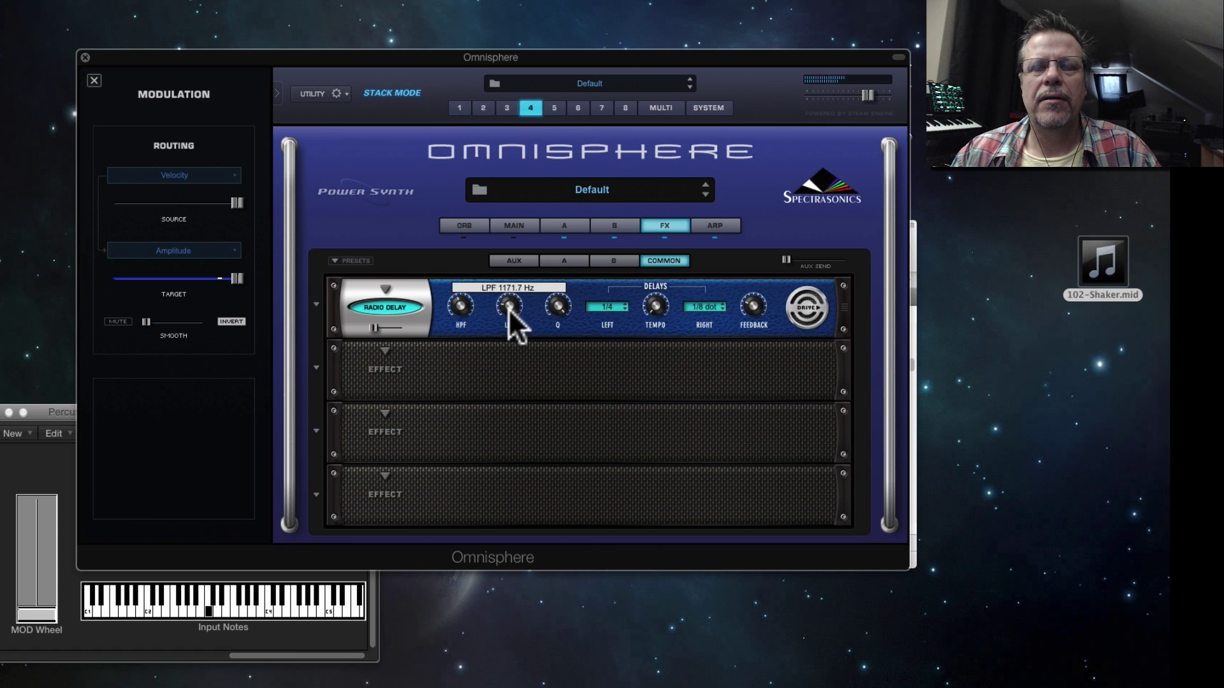
Step: Advance layer A's soundsource through the following Woodyish samples to PERC-RCH Woodyish 37 E3
left_click(614, 227)
mouse_move(336, 369)
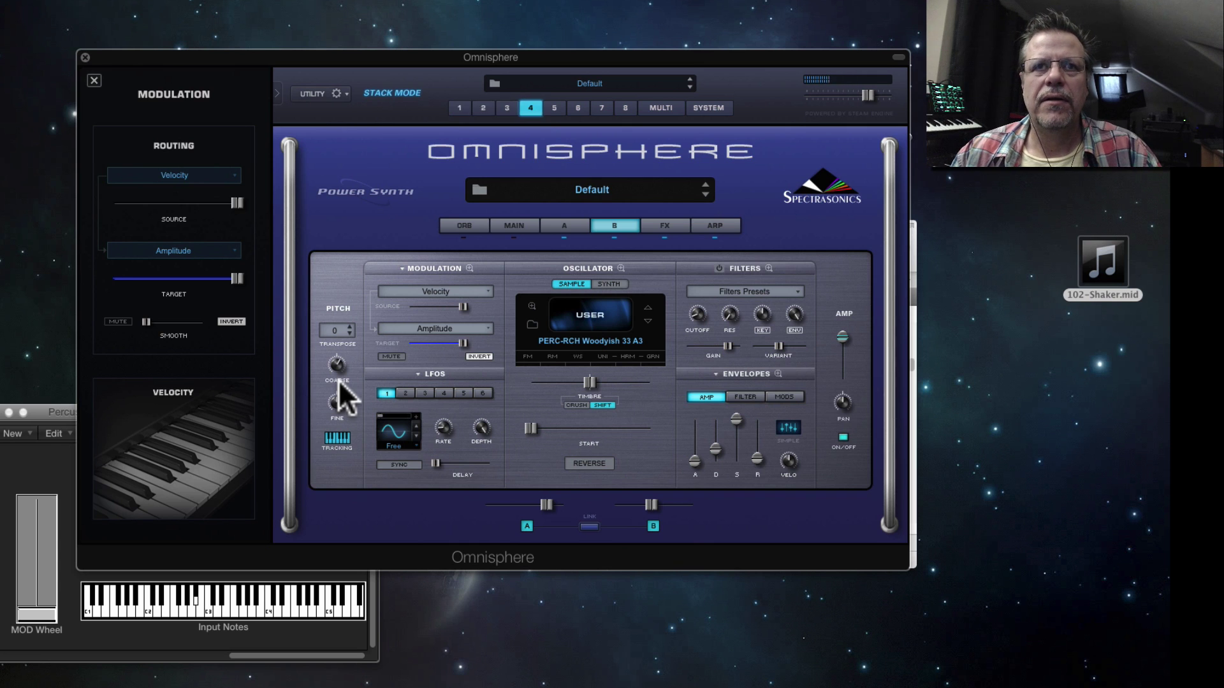
left_click(560, 227)
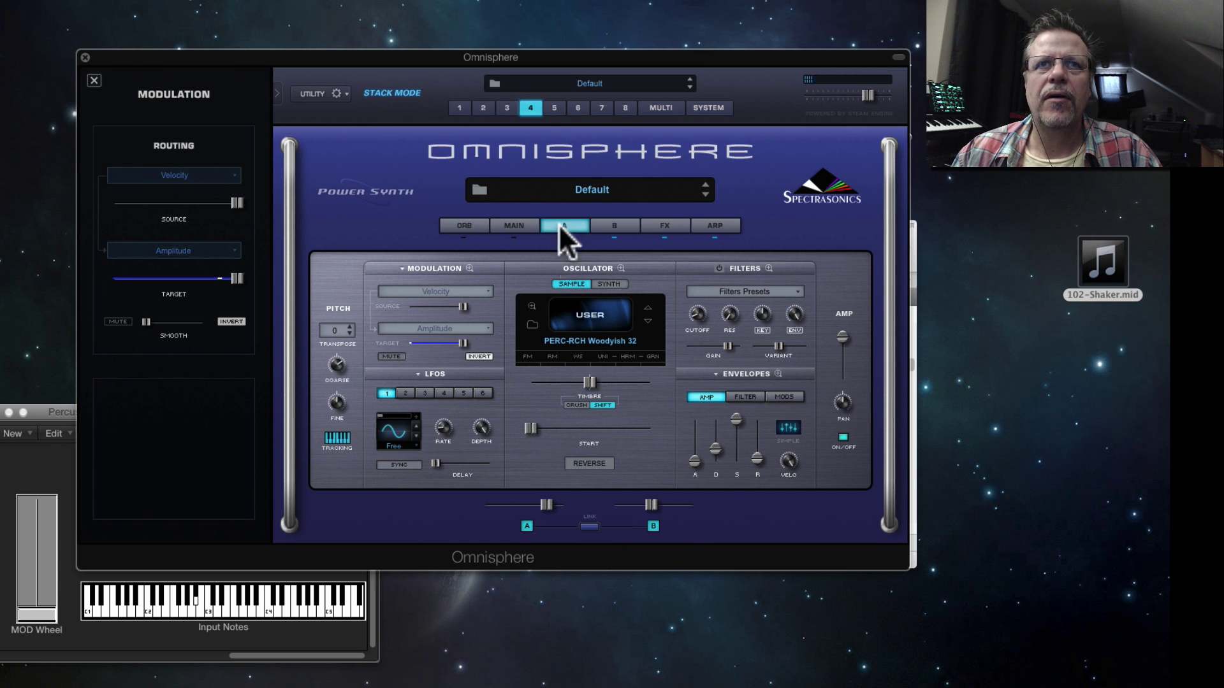
left_click(648, 320)
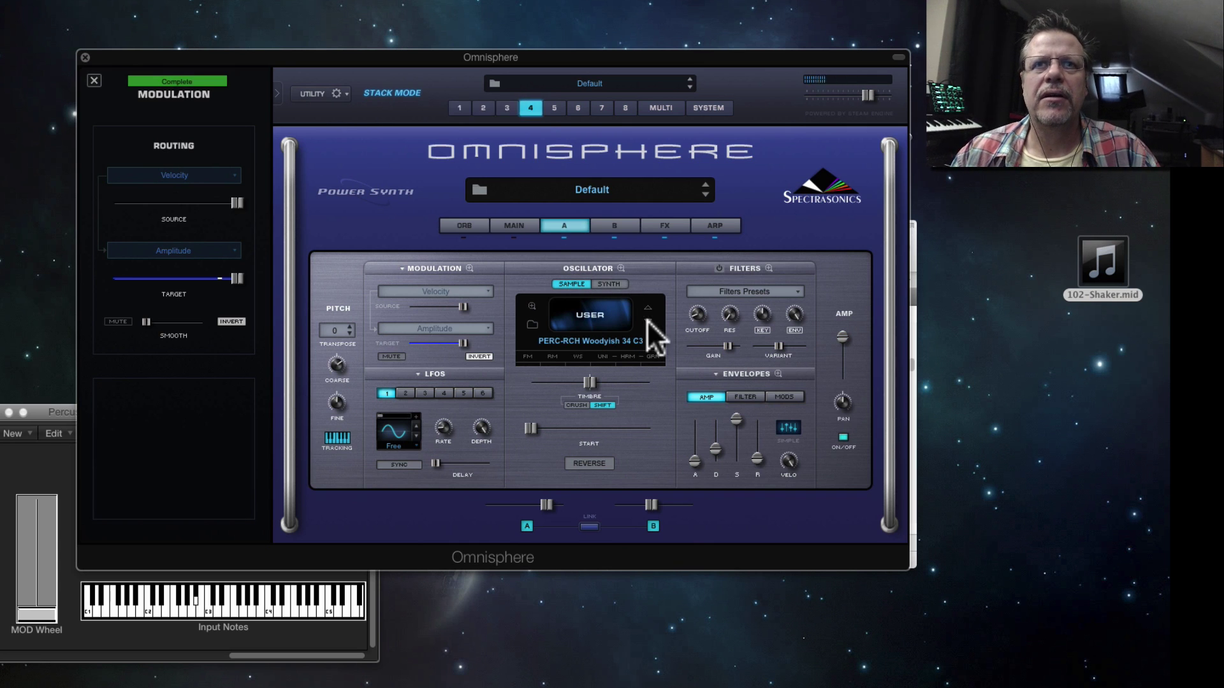
left_click(647, 320)
left_click(648, 320)
left_click(648, 320)
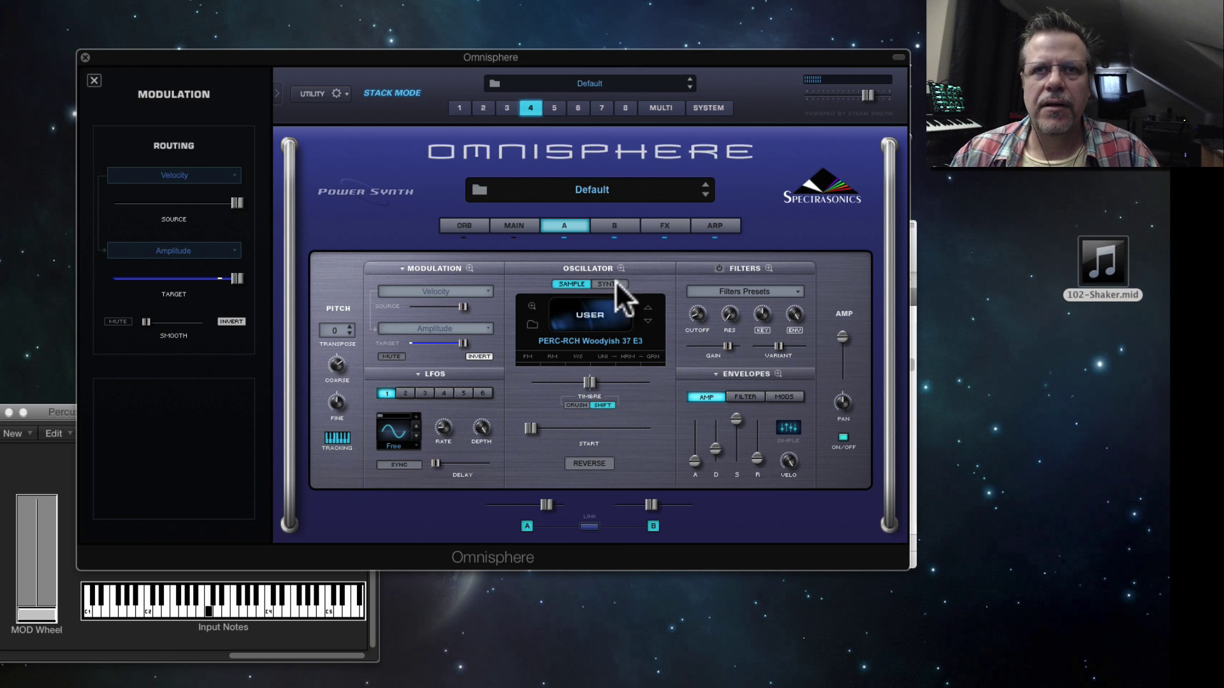
Step: Change part 4's layer A soundsource to PERC-RCH Woodyish 38 and lower the layer's level slightly
left_click(507, 109)
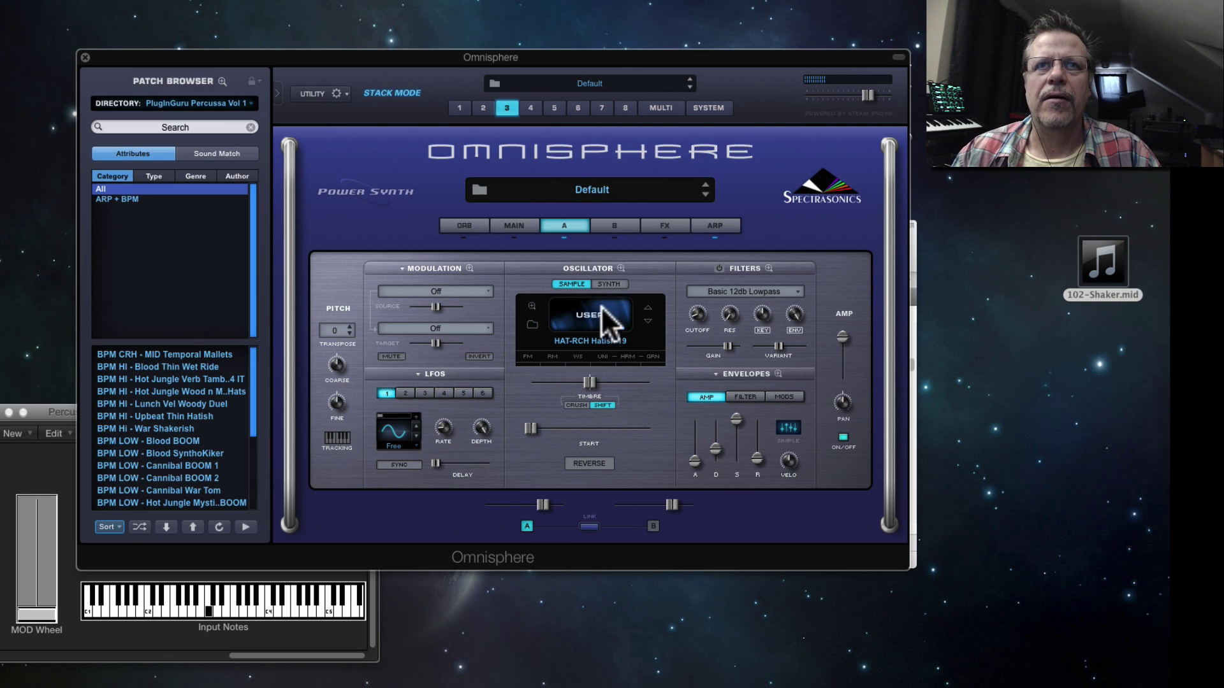
left_click(528, 107)
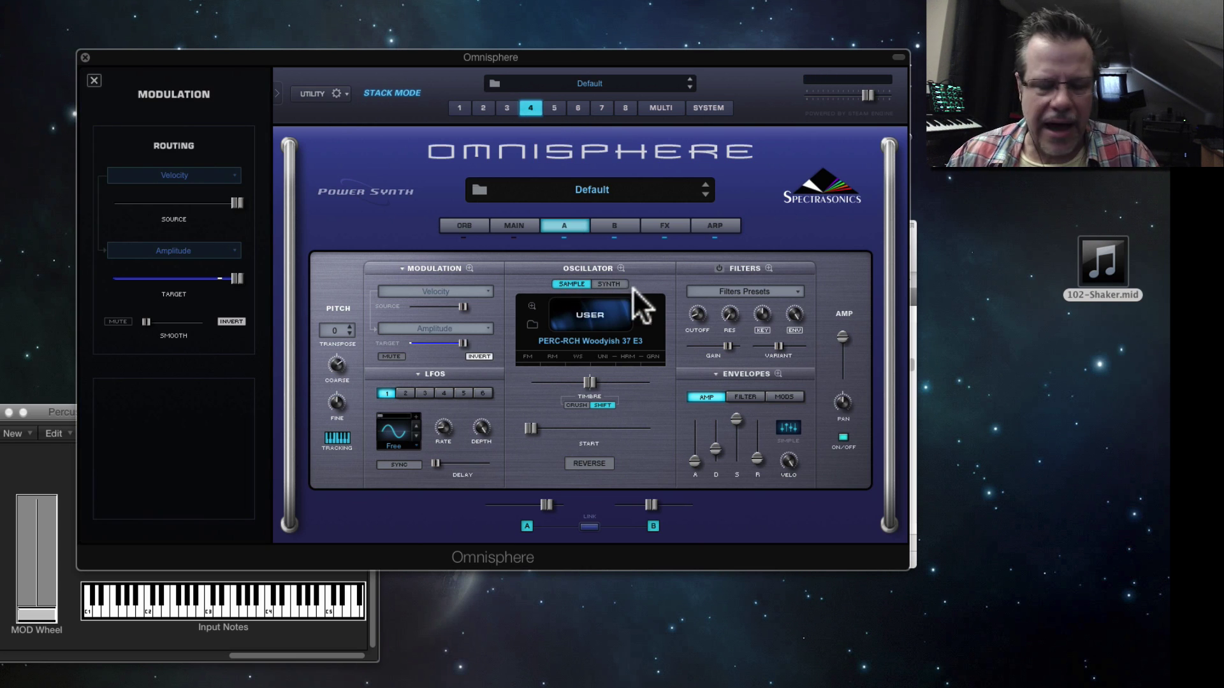
left_click(645, 317)
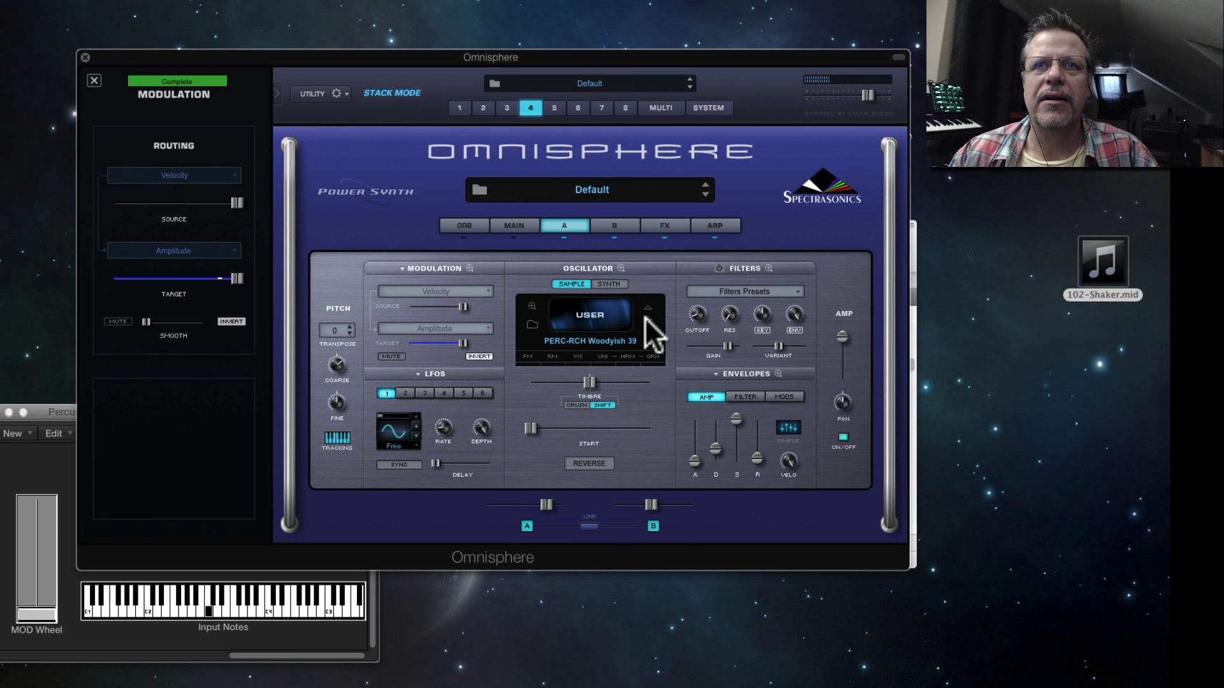
left_click(647, 307)
left_click_drag(554, 507, 537, 513)
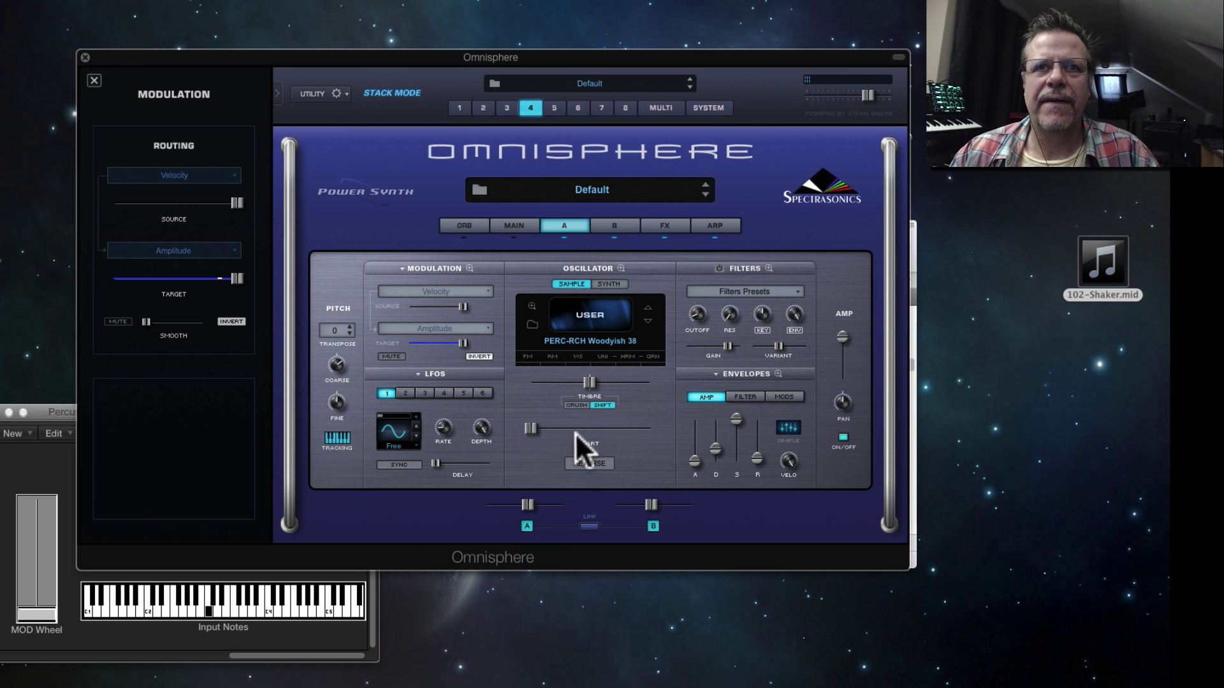
Step: Move layer A's EZ-Verb to the second effect slot and add a Chorus Echo delay in the first slot
left_click(664, 226)
left_click(546, 261)
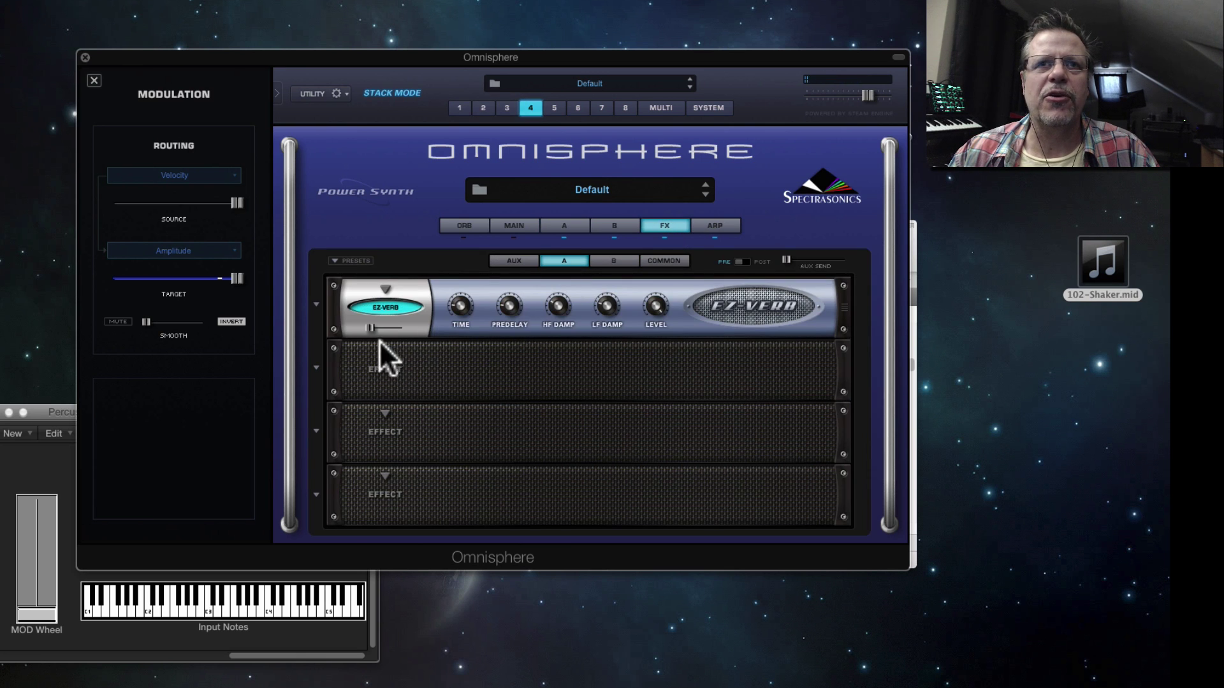
left_click_drag(335, 292, 331, 376)
left_click(385, 287)
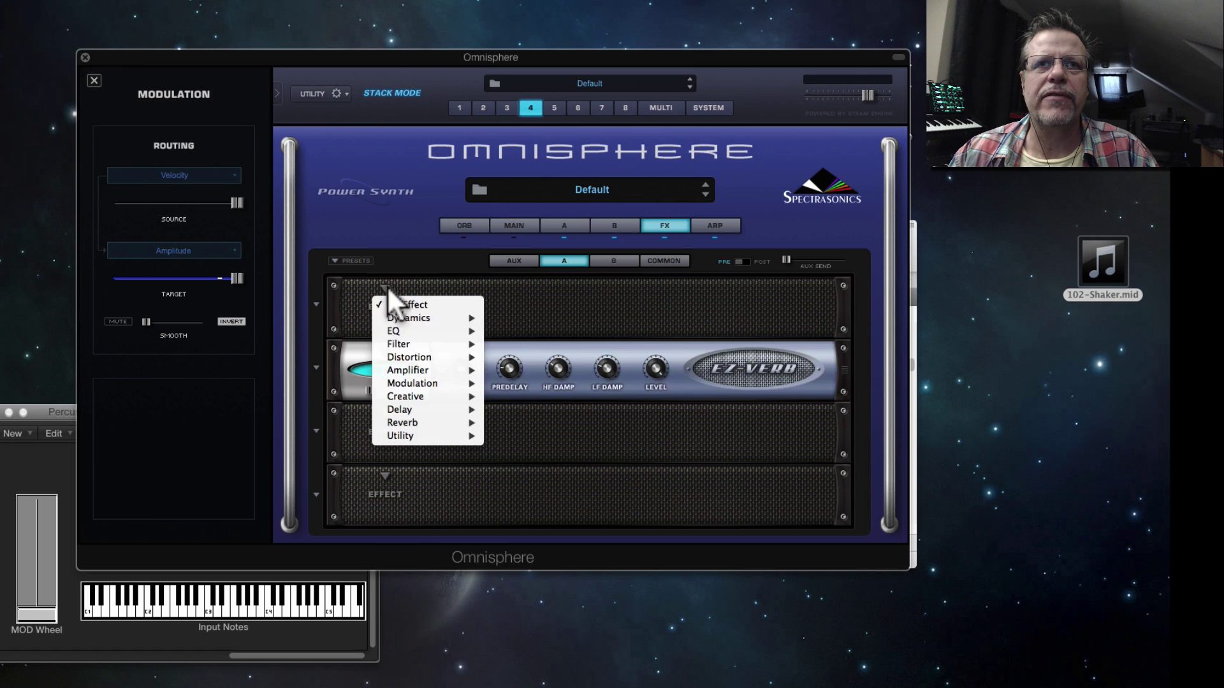
mouse_move(419, 427)
mouse_move(446, 410)
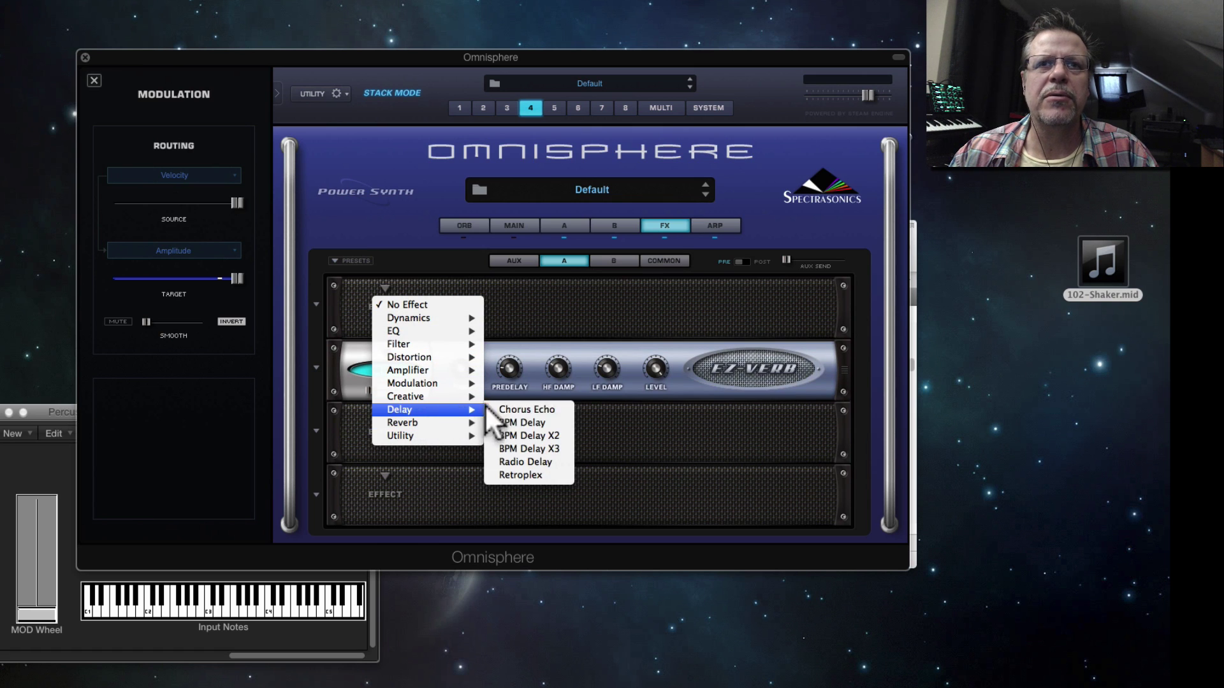
left_click(531, 410)
Step: Set the Chorus Echo to Chorus2 mode, lower its delay and depth, and set feedback to 8.0% and tone to 18.0
left_click(655, 308)
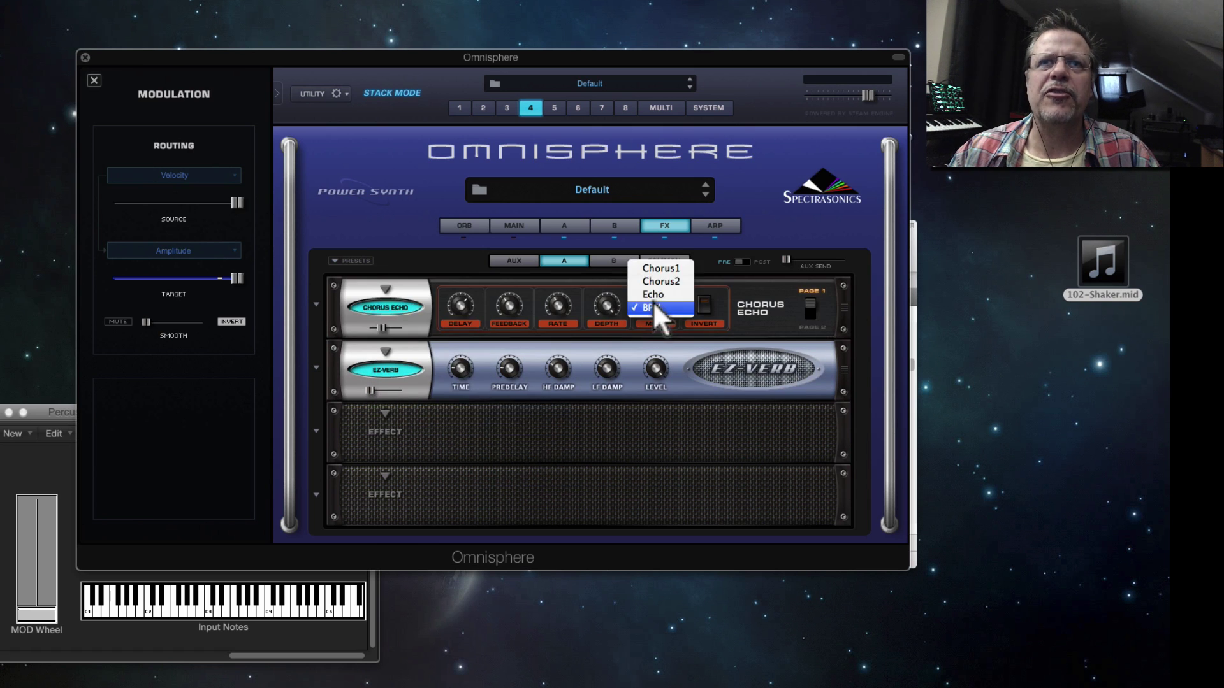
left_click(661, 281)
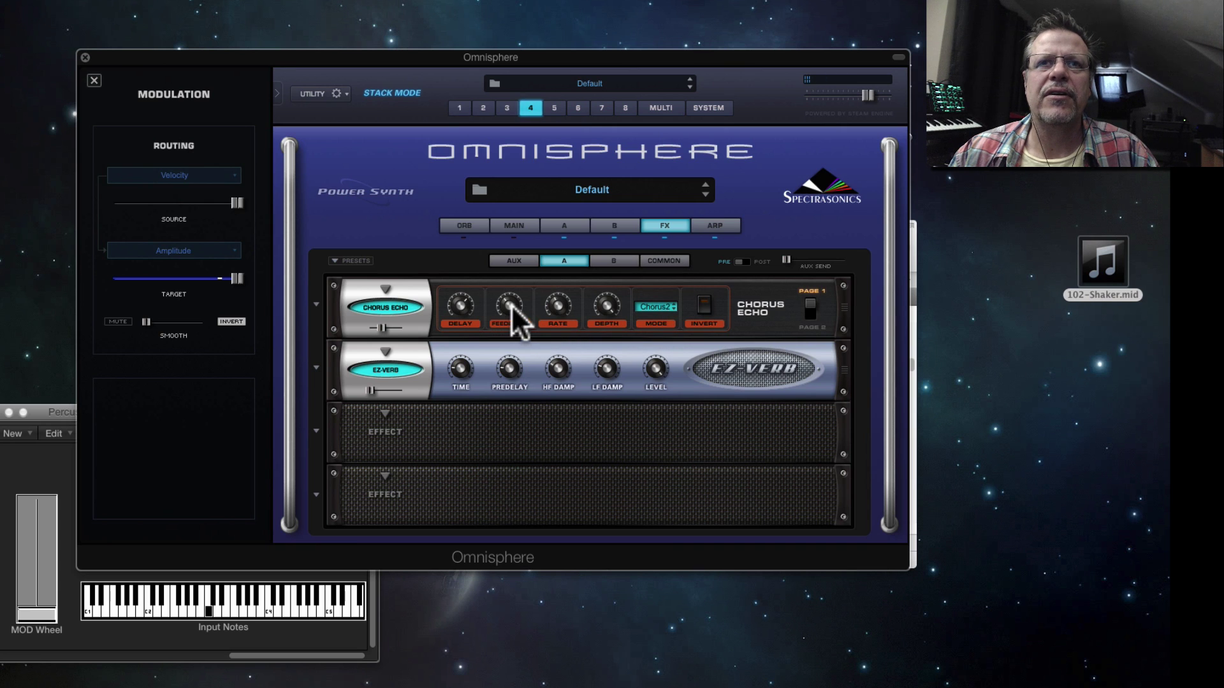
left_click_drag(463, 328, 461, 381)
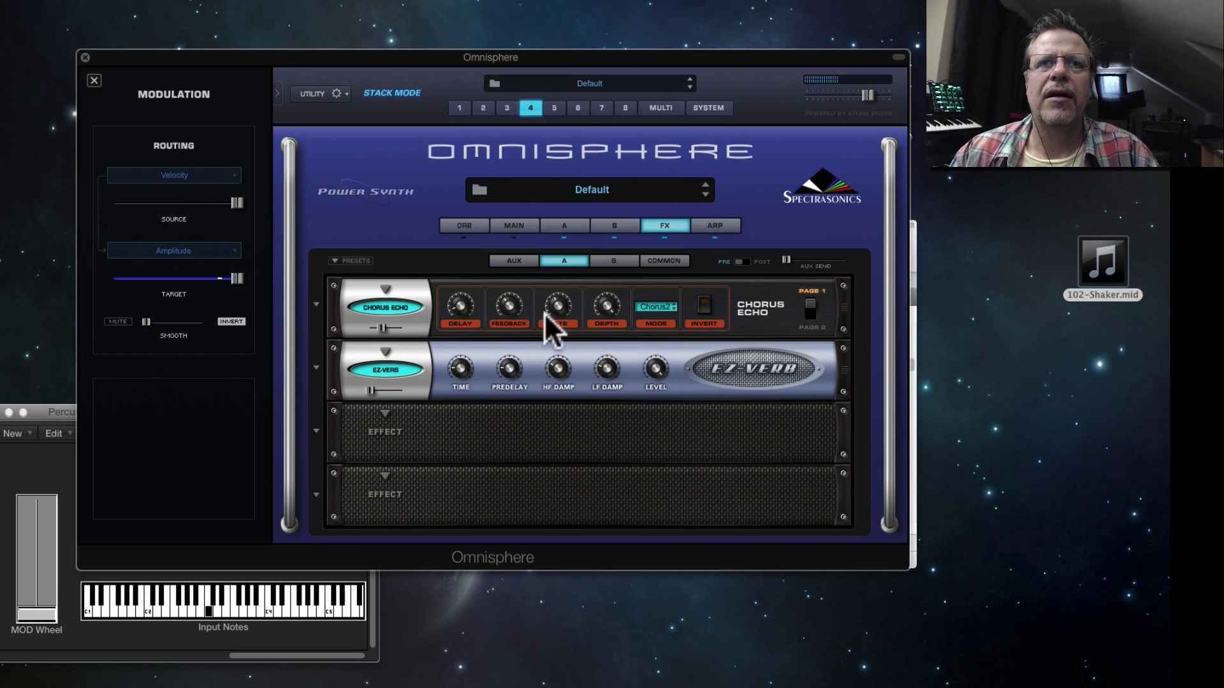
mouse_move(603, 301)
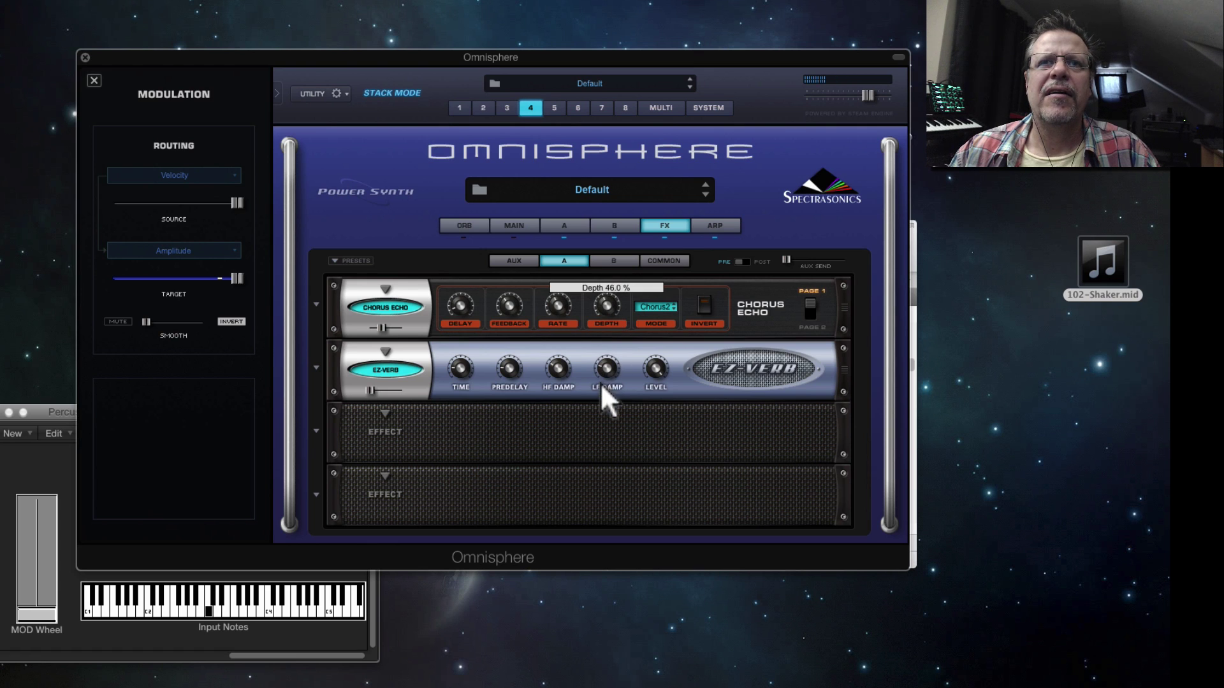
left_click_drag(603, 385, 593, 422)
left_click_drag(507, 305, 510, 343)
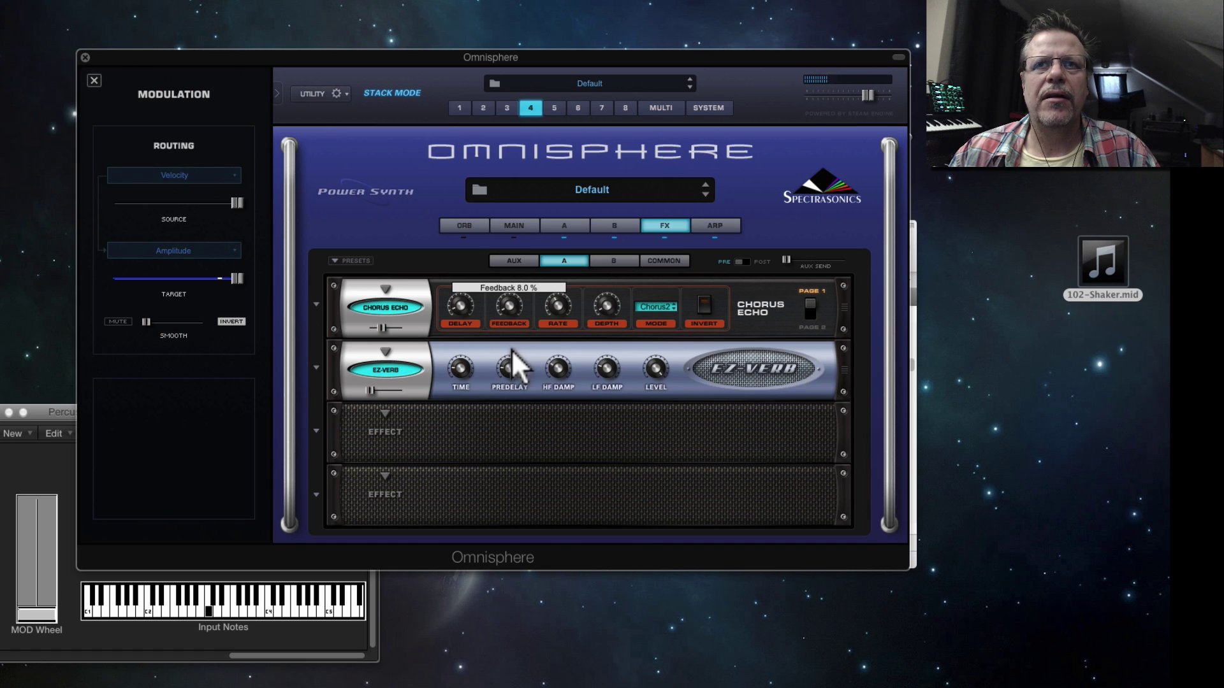
mouse_move(460, 300)
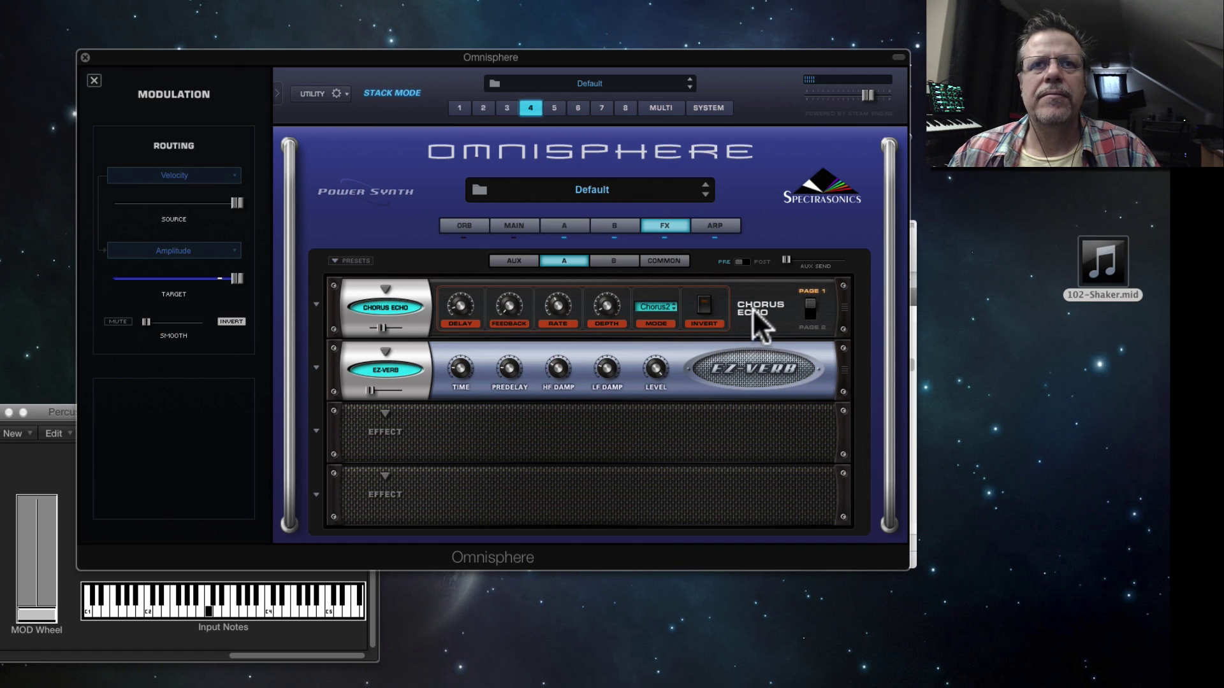
left_click(807, 301)
mouse_move(508, 316)
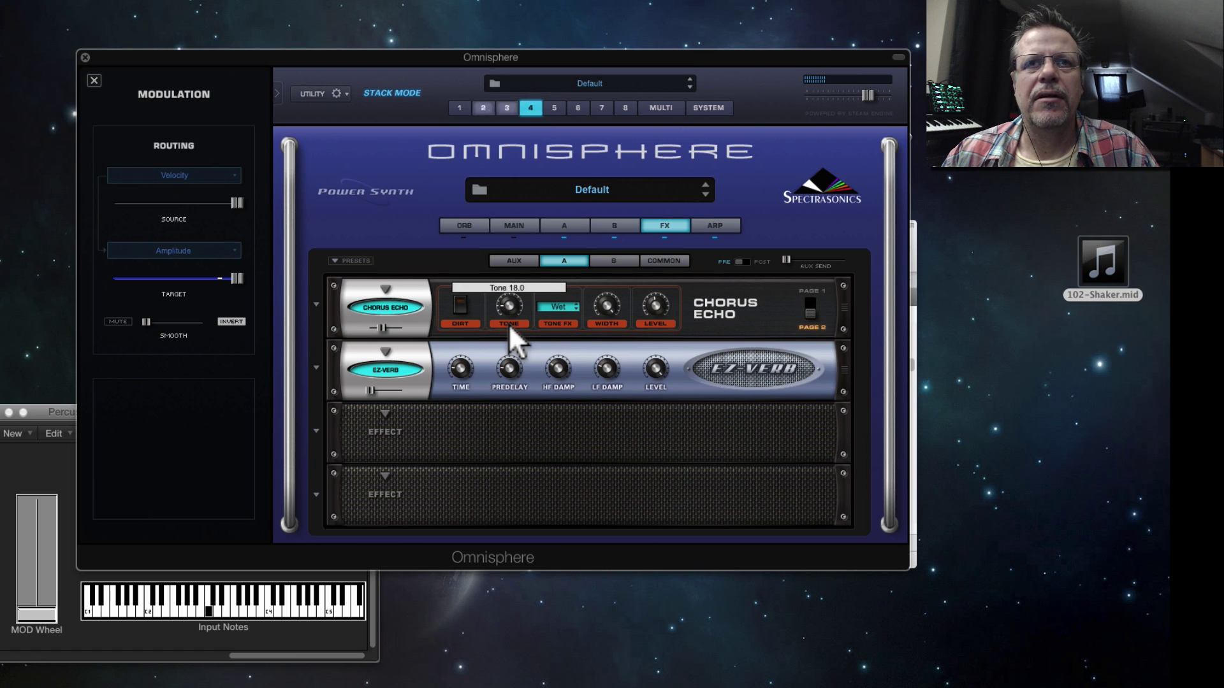
Step: Raise the coarse pitch of part 4's layer A
left_click(564, 224)
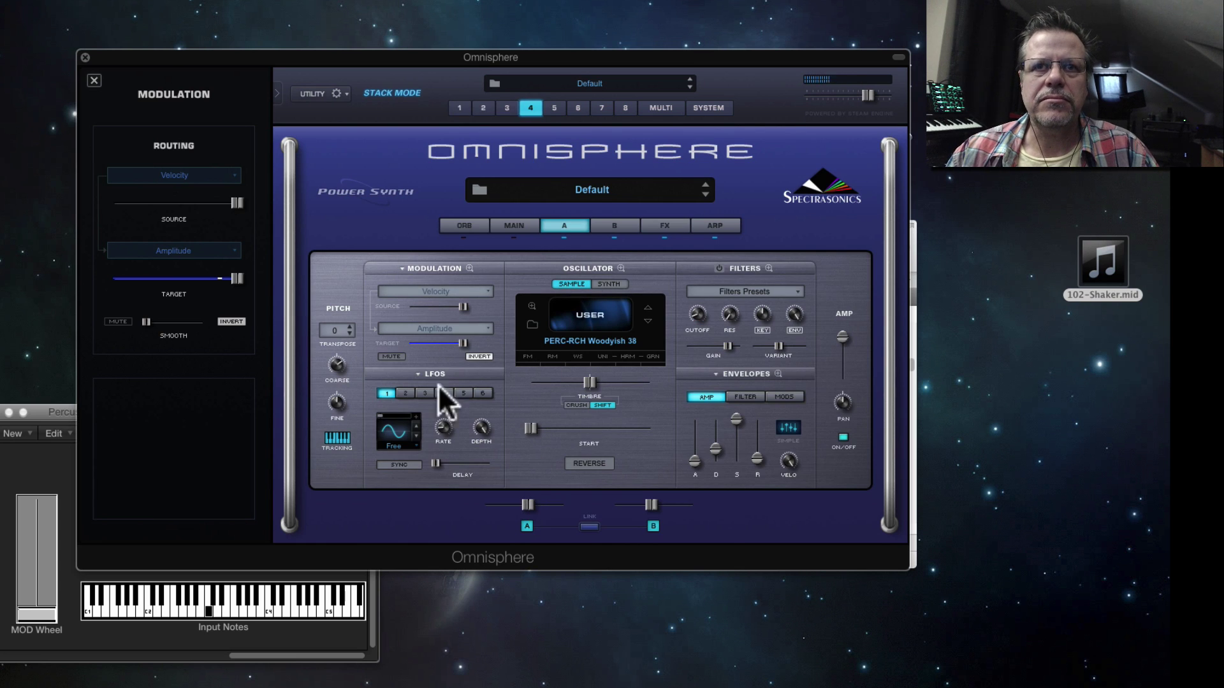
mouse_move(335, 368)
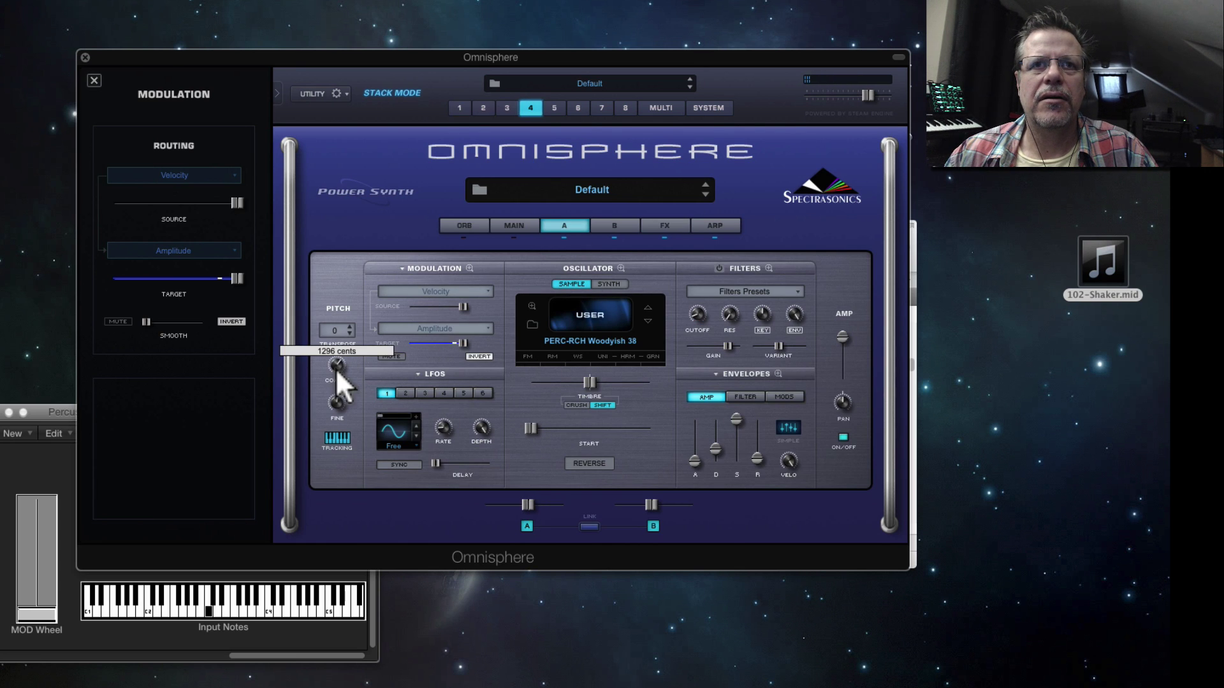
scroll(335, 365, "up", 3)
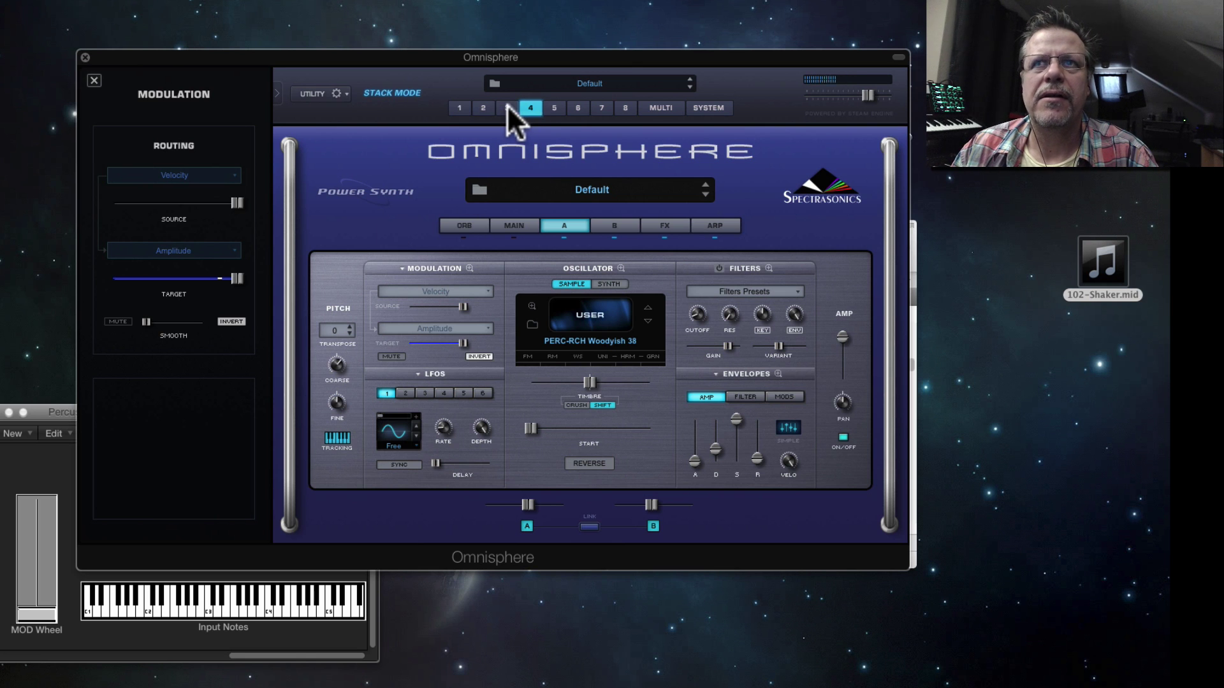
Step: Modulate the coarse pitch of part 2's layer A with the Wheel and reduce the routing's source amount
left_click(482, 108)
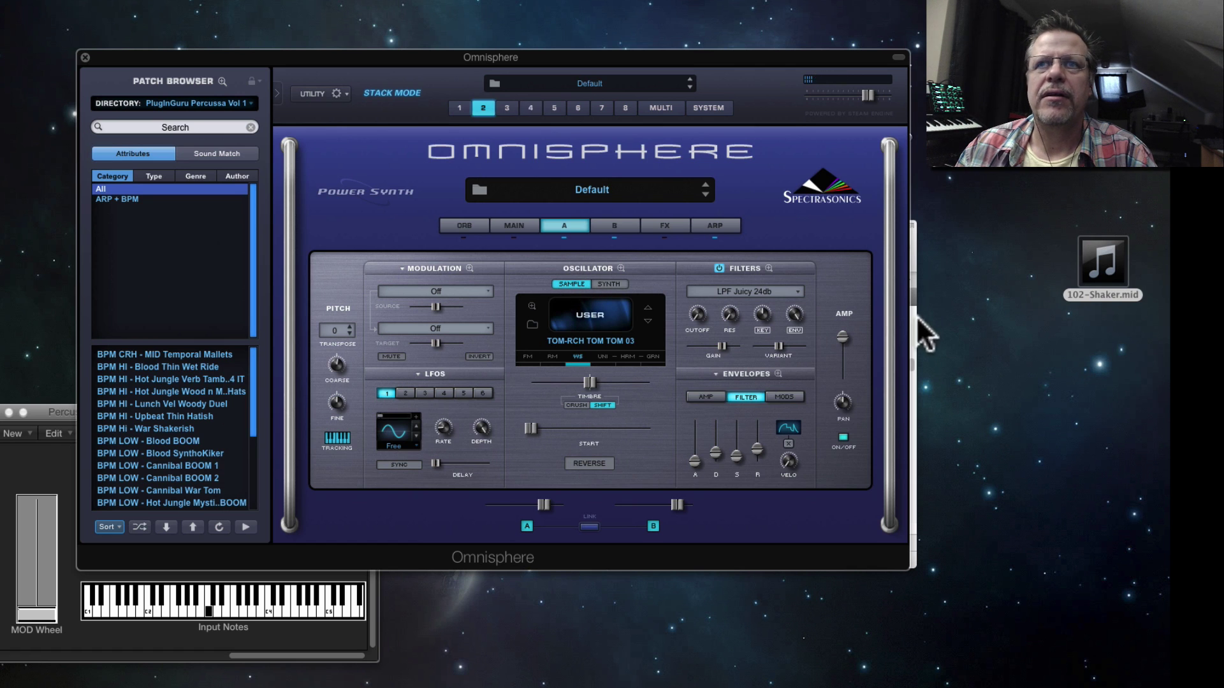
right_click(334, 362)
mouse_move(387, 377)
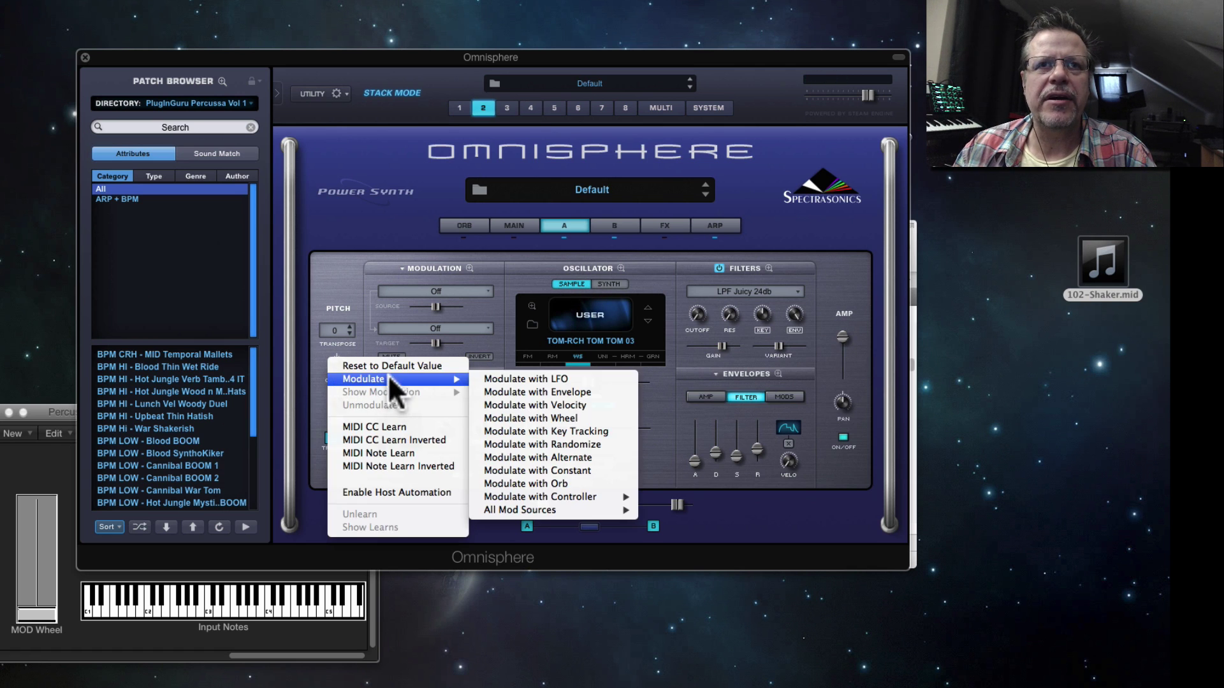
left_click(560, 416)
left_click_drag(174, 202, 140, 208)
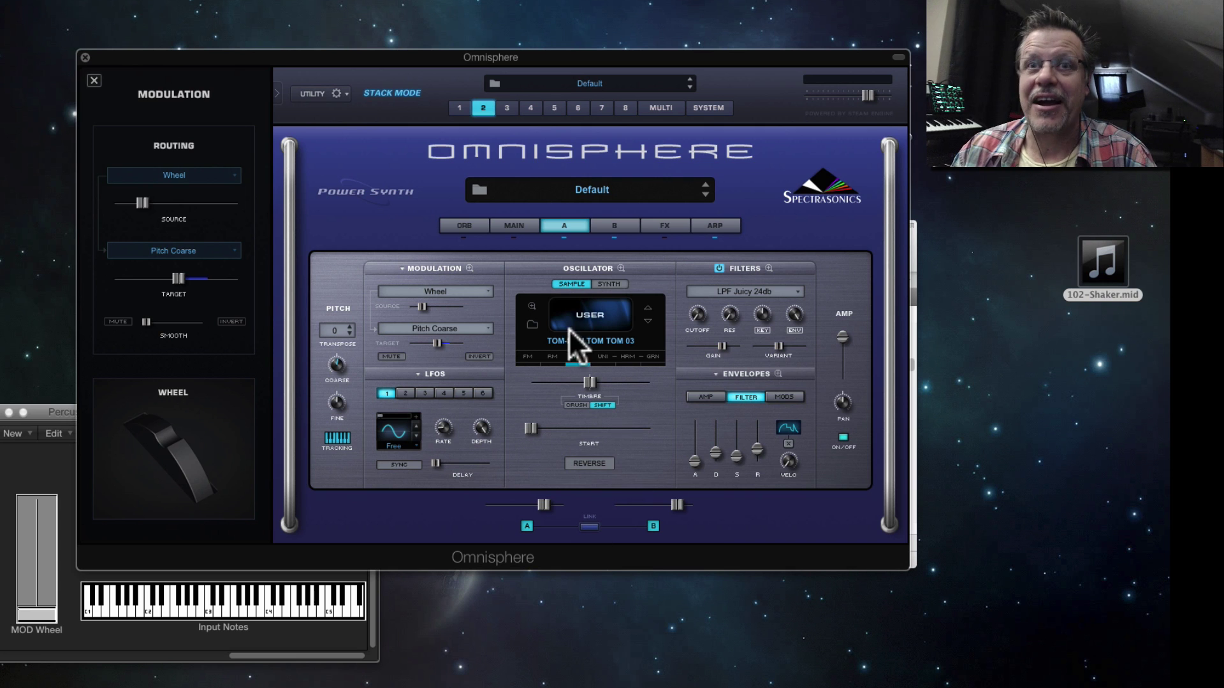
Step: Modulate the coarse pitch of part 2's layer B with the Wheel and reduce the routing's source amount
left_click(614, 228)
right_click(334, 361)
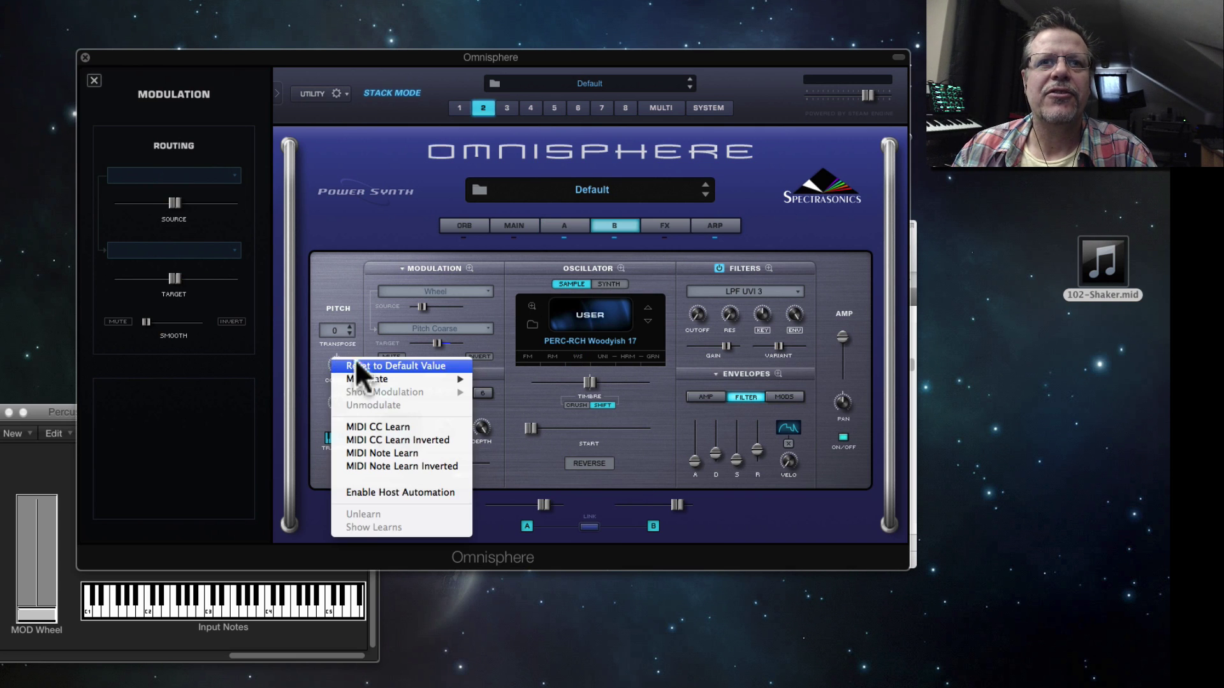
mouse_move(386, 377)
left_click(553, 417)
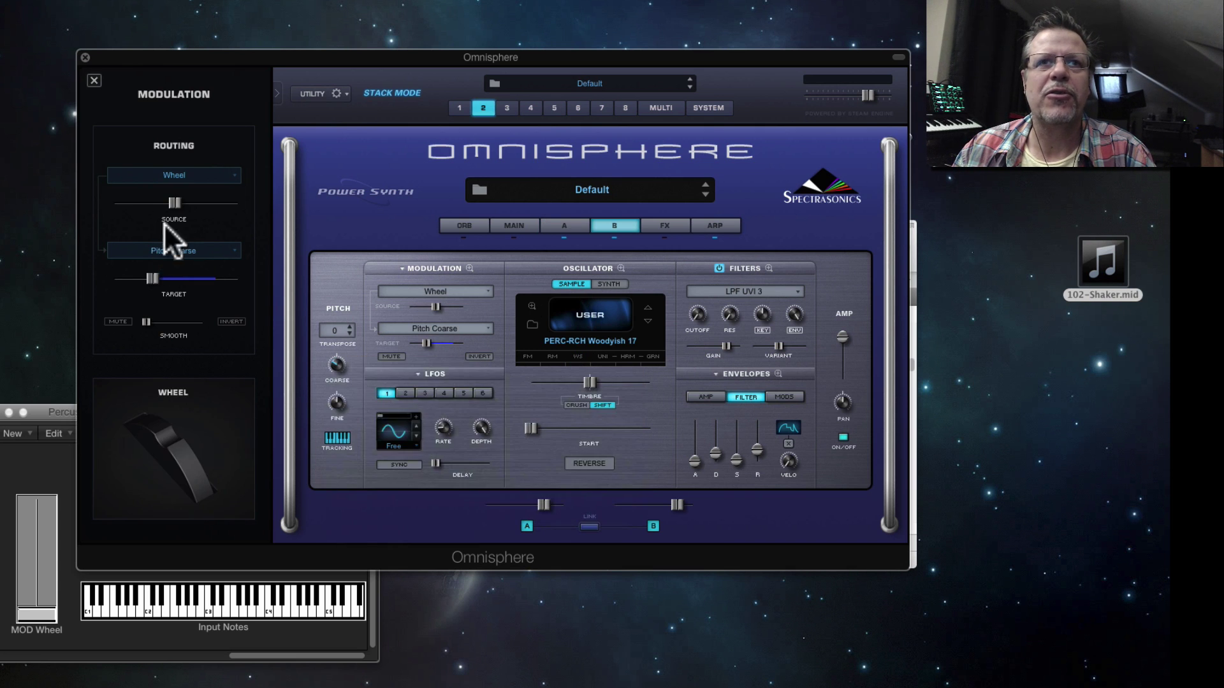
left_click_drag(173, 203, 135, 208)
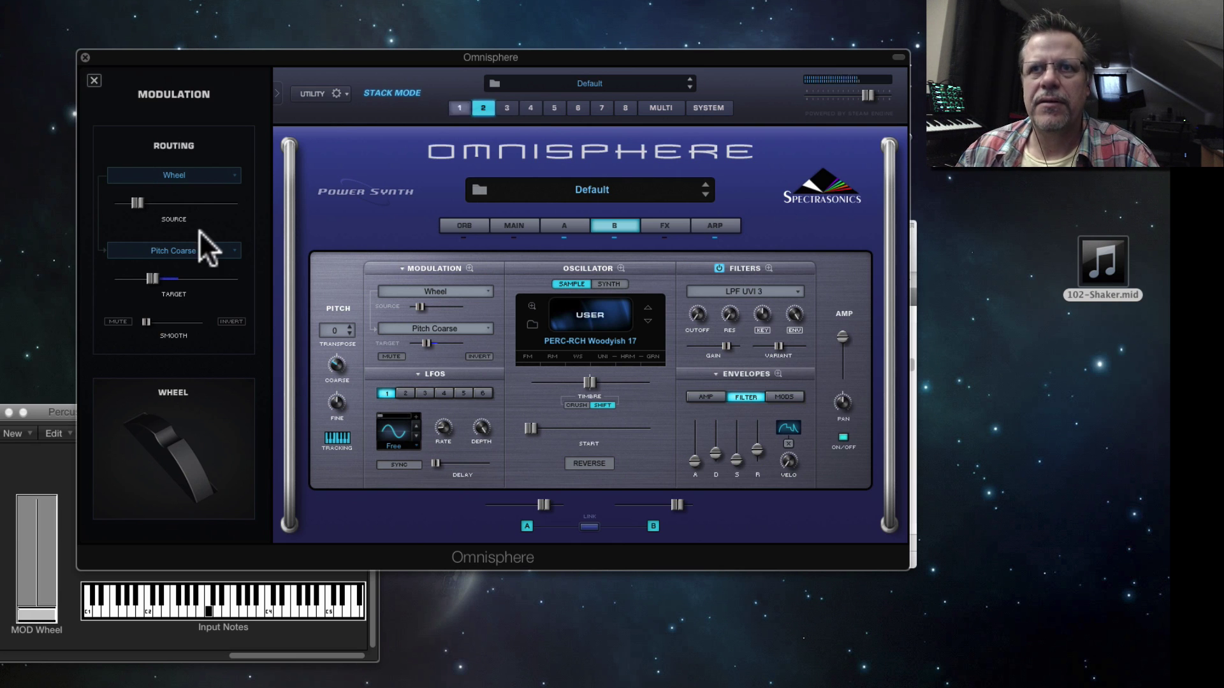
Step: Modulate the amplitude of part 2's layer B with the Wheel, invert the routing and lower its source amount
right_click(840, 335)
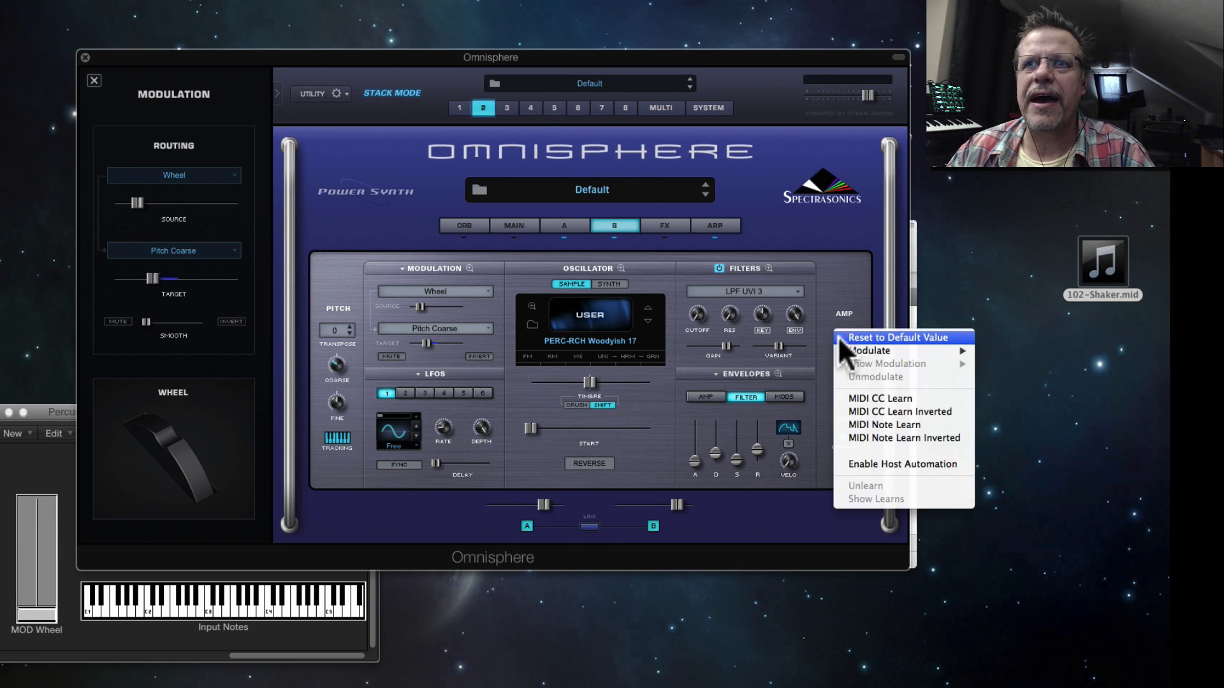
mouse_move(854, 348)
left_click(1022, 388)
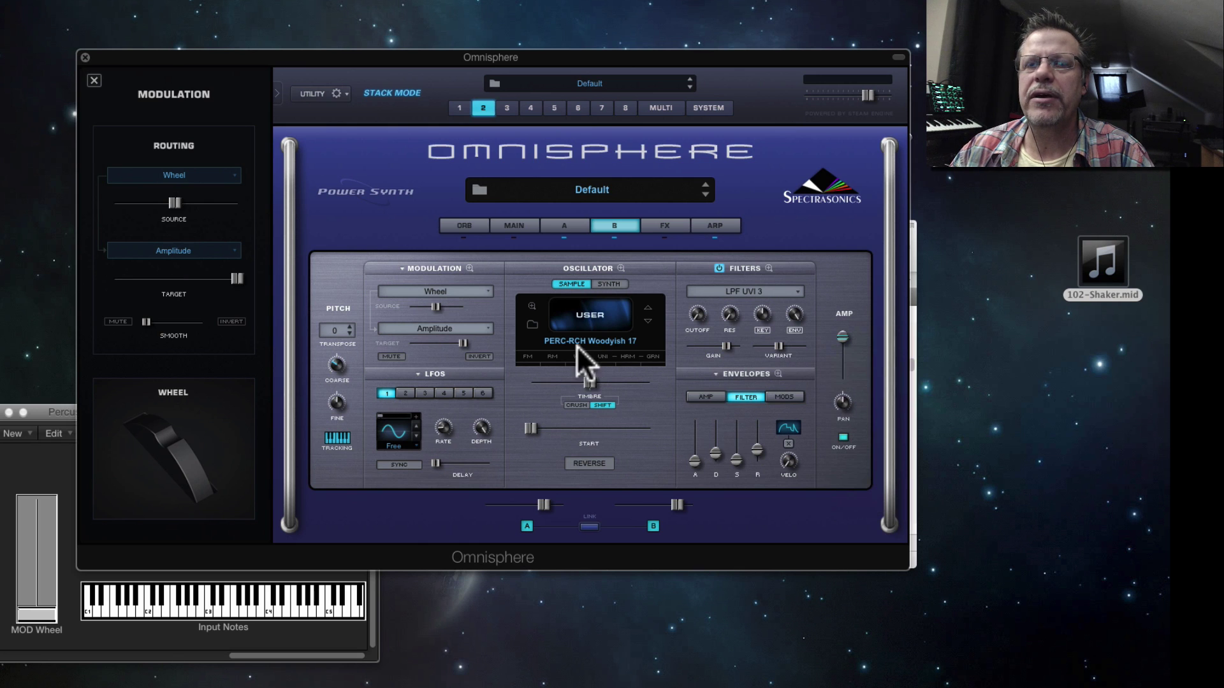
left_click(479, 356)
left_click_drag(436, 306, 421, 306)
Step: Add an inverted Wheel-to-Amplitude modulation to part 2's layer A and raise that routing's source amount above centre on both layers
left_click(564, 226)
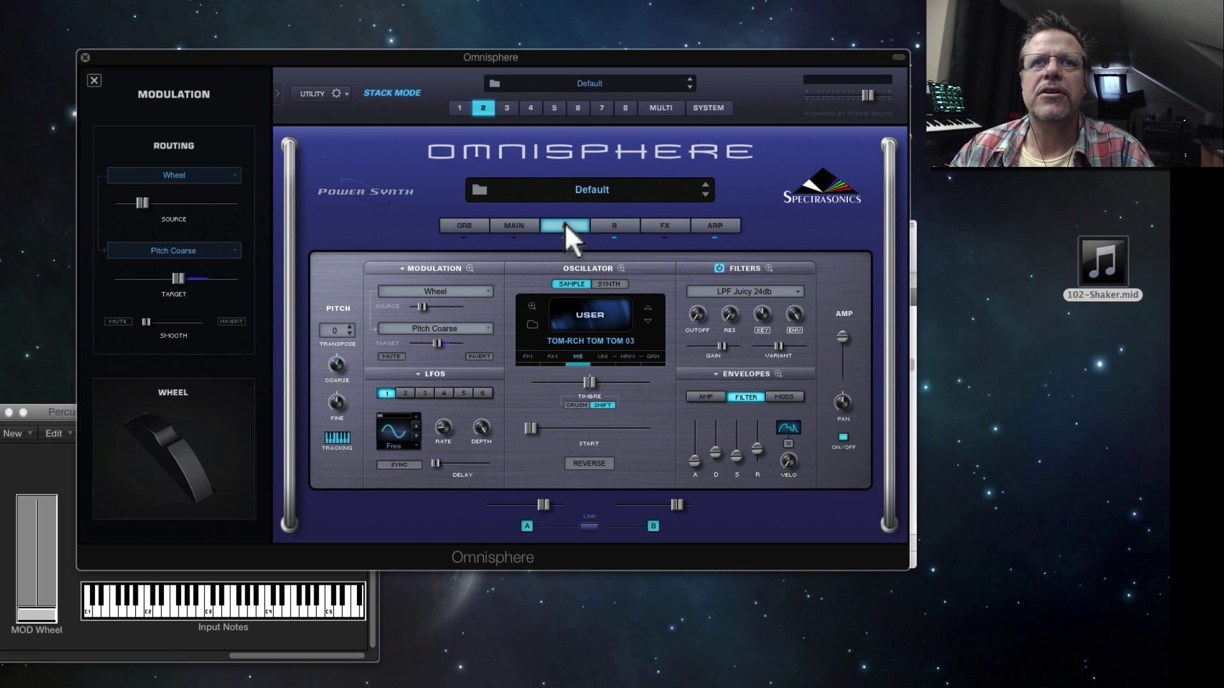
right_click(847, 336)
mouse_move(866, 350)
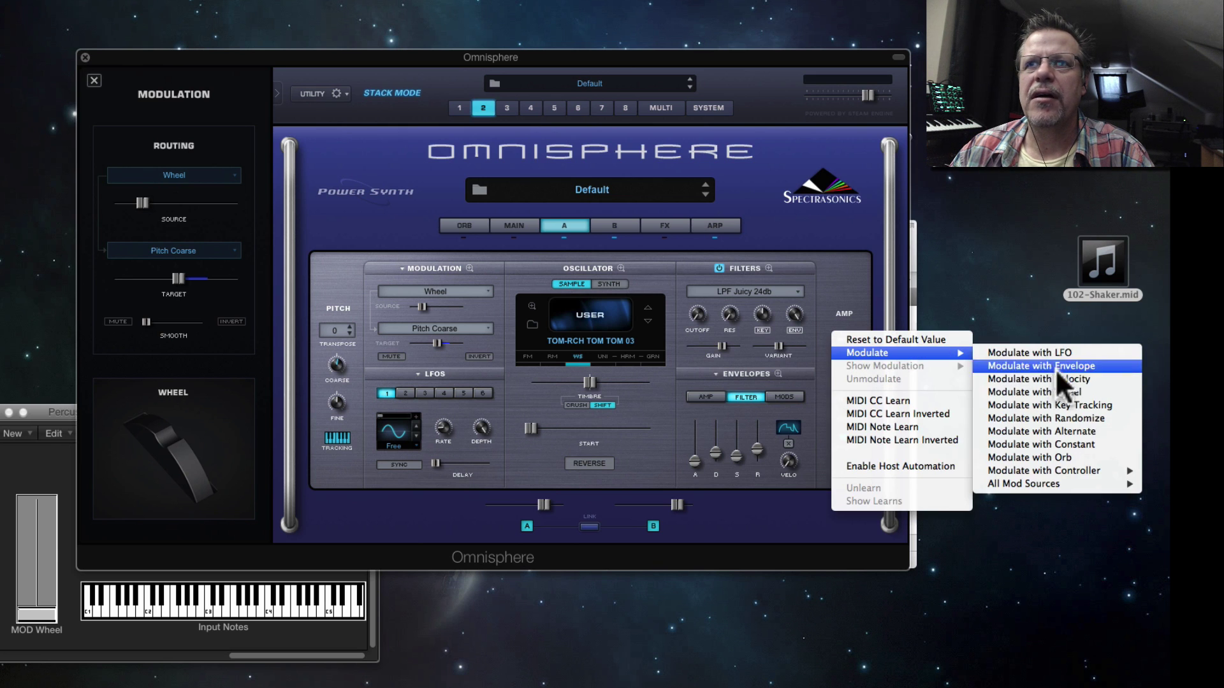
left_click(1059, 388)
left_click(480, 356)
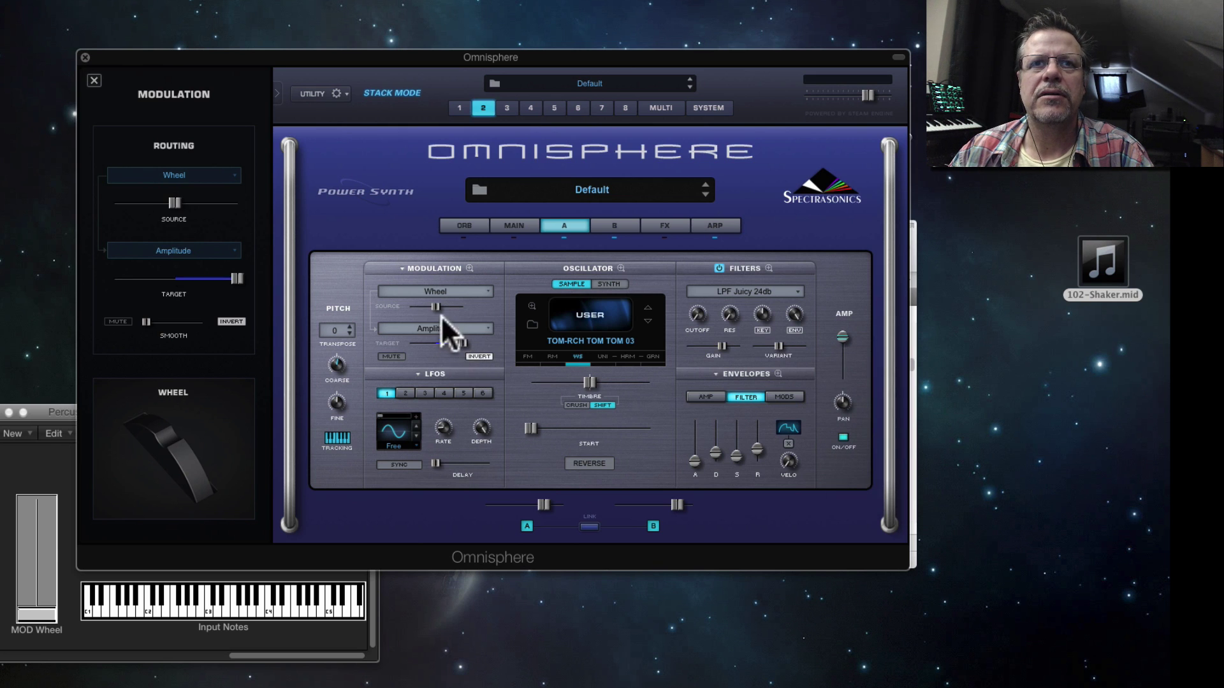
left_click_drag(436, 307, 416, 306)
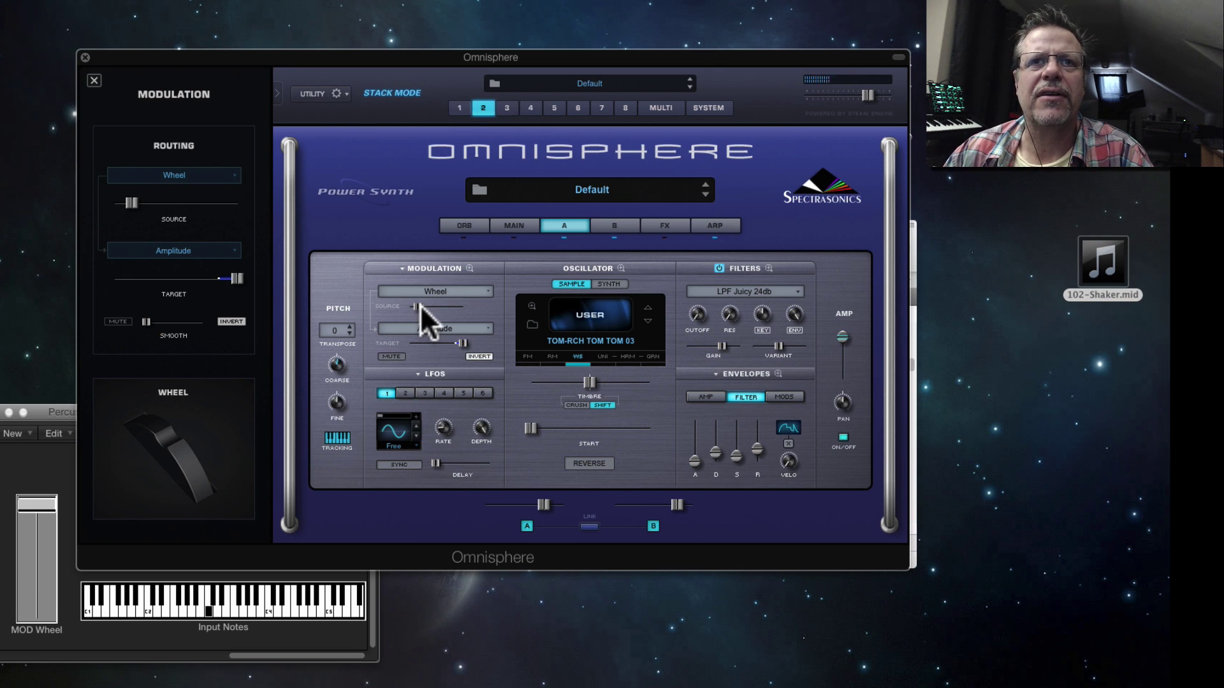
left_click_drag(420, 305, 453, 304)
left_click(614, 226)
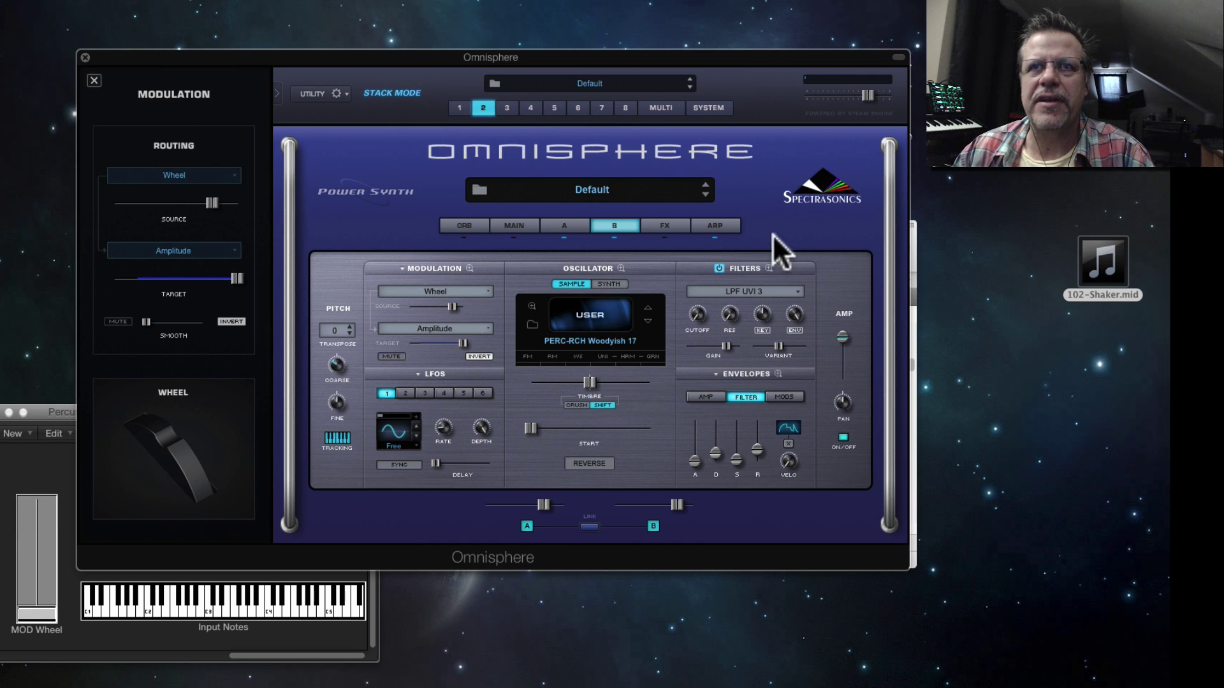
Step: Modulate the coarse pitch of part 4's layer B with the Wheel, inverting the routing and lowering its source amount
left_click(553, 107)
left_click(530, 109)
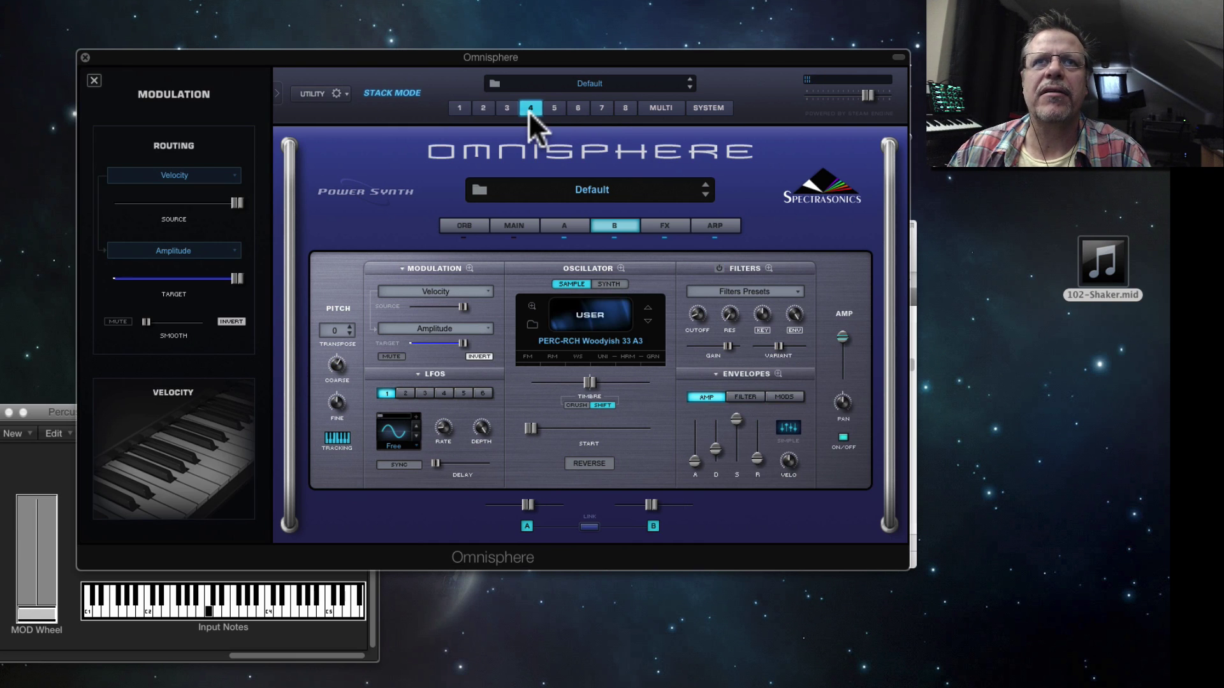
right_click(334, 361)
mouse_move(383, 378)
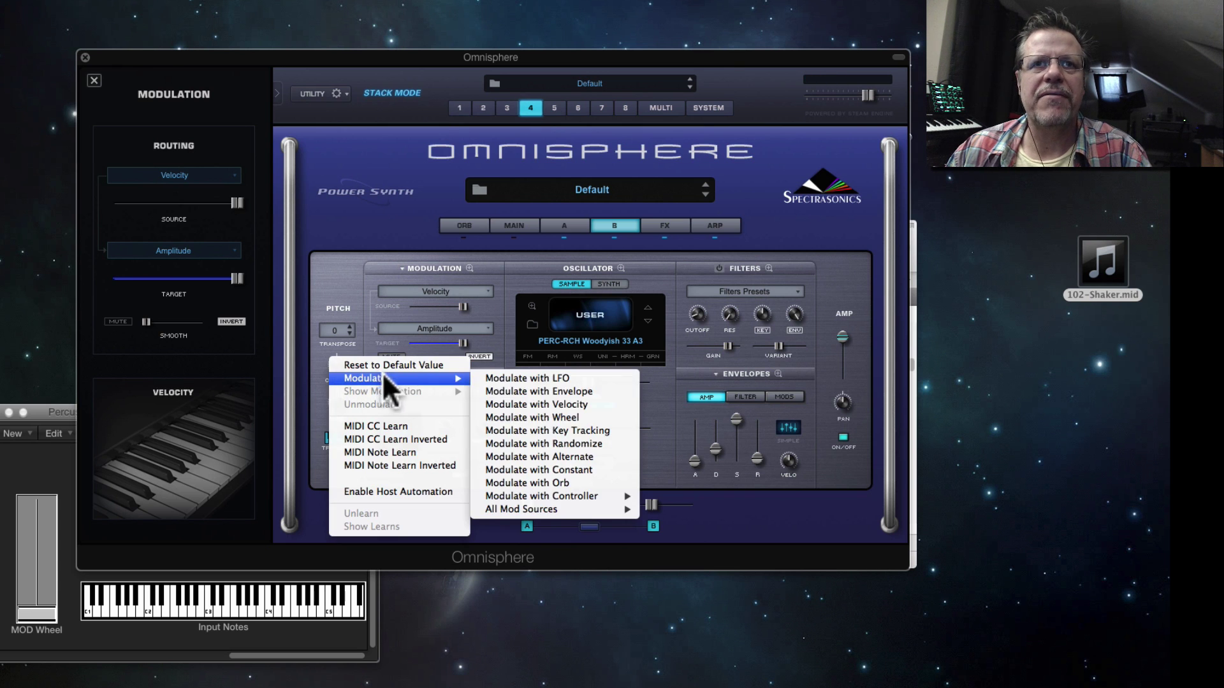
left_click(550, 416)
left_click(479, 357)
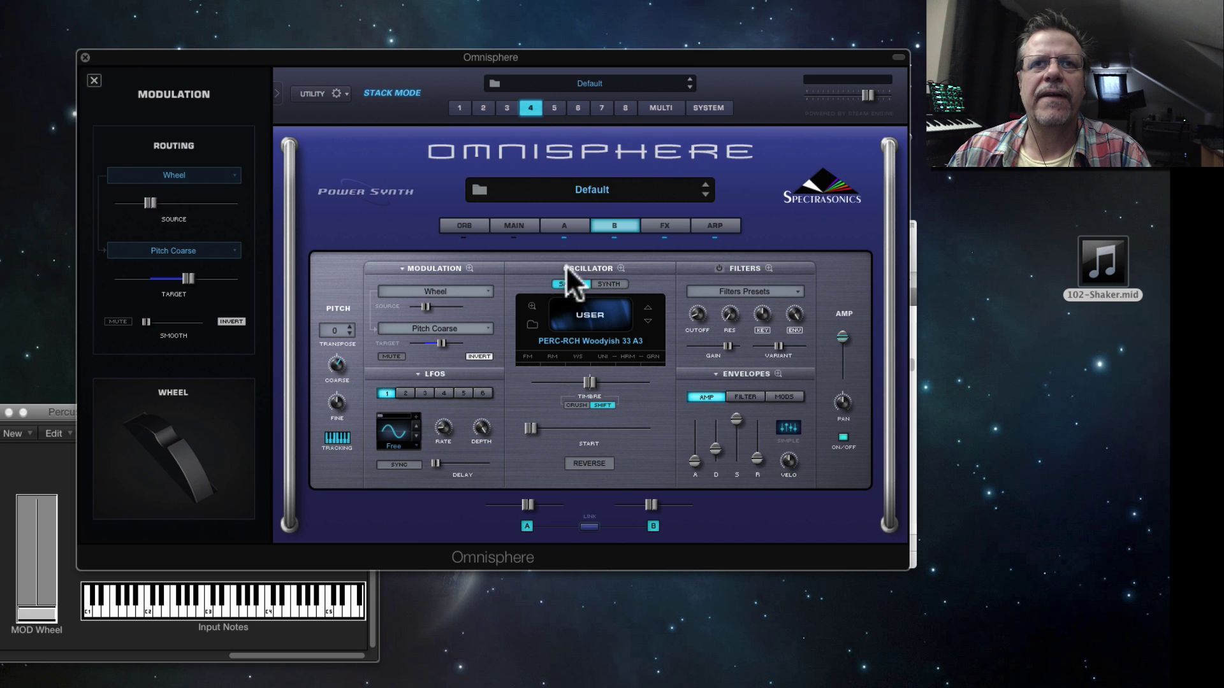
Step: Modulate the coarse pitch of part 4's layer A with the Wheel
left_click(566, 229)
right_click(335, 363)
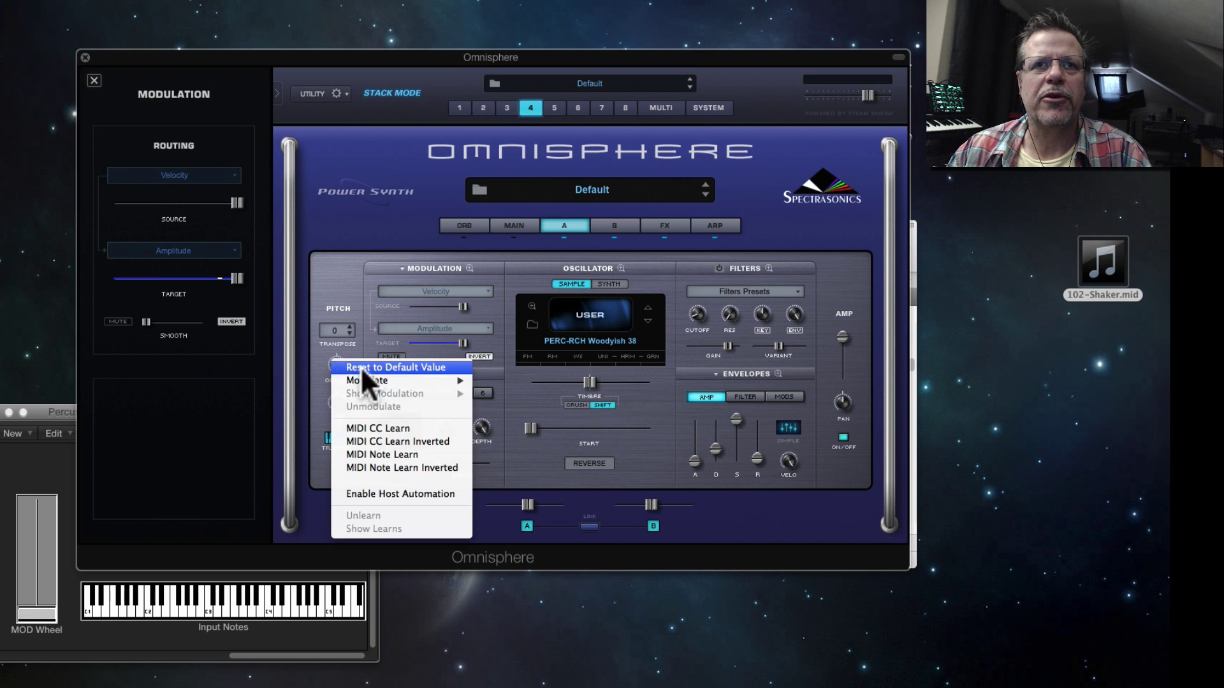
mouse_move(433, 381)
left_click(523, 419)
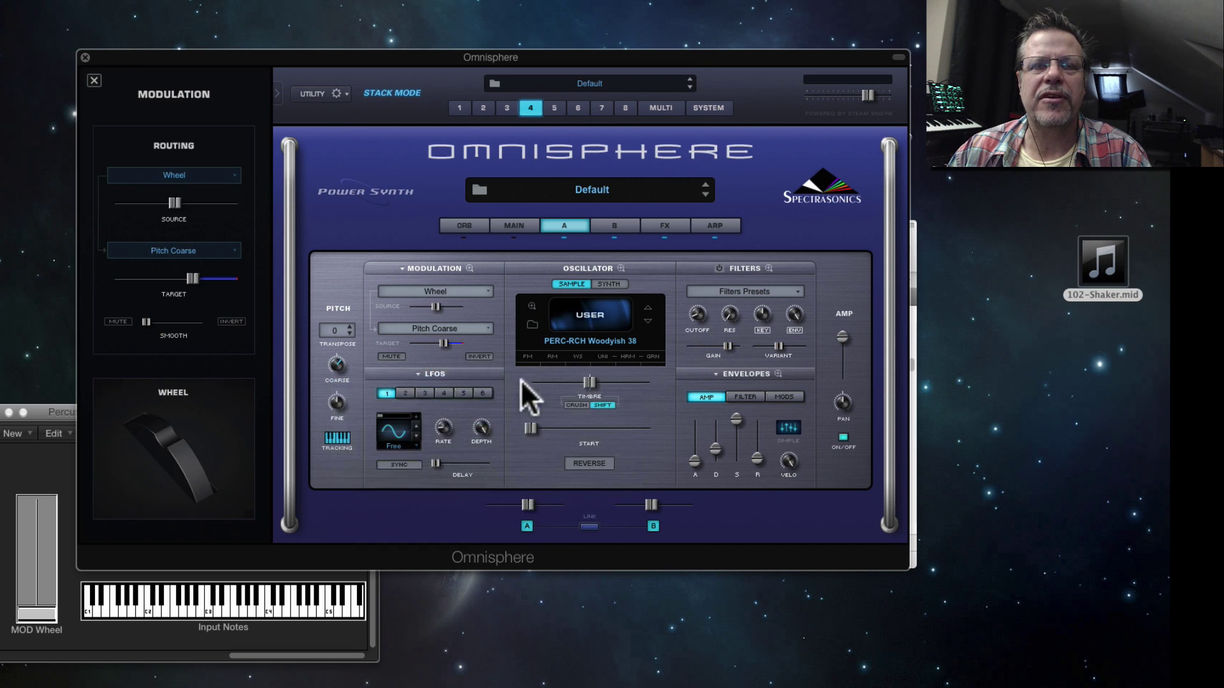
Step: Invert the Wheel-to-Pitch Coarse routing on part 4's layer A with a lower source amount, and add an inverted Wheel-to-Amplitude routing with a raised source amount
left_click(480, 353)
left_click_drag(430, 297, 420, 298)
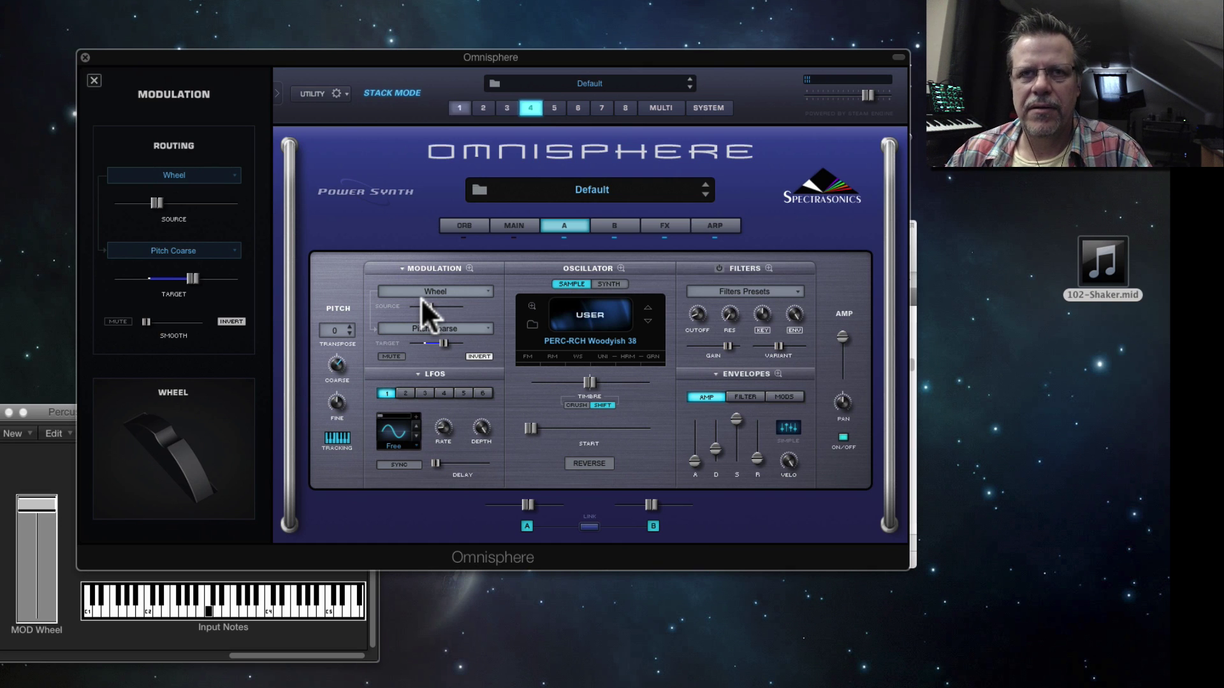
right_click(842, 337)
mouse_move(944, 355)
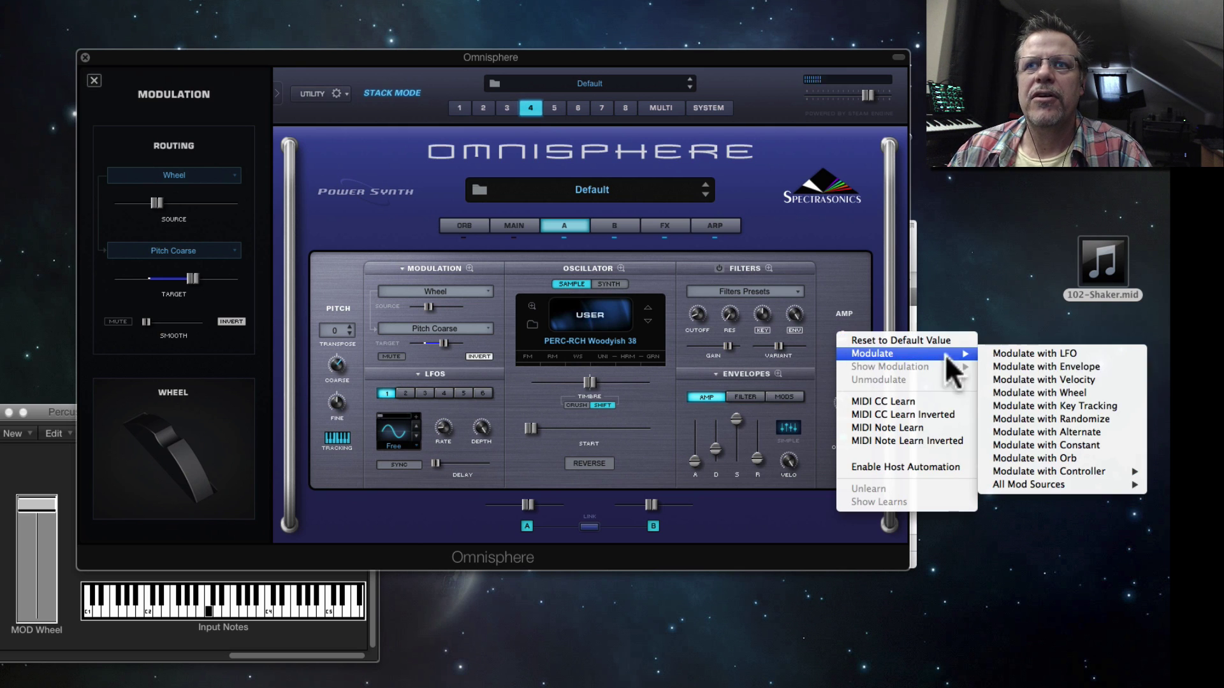
left_click(992, 404)
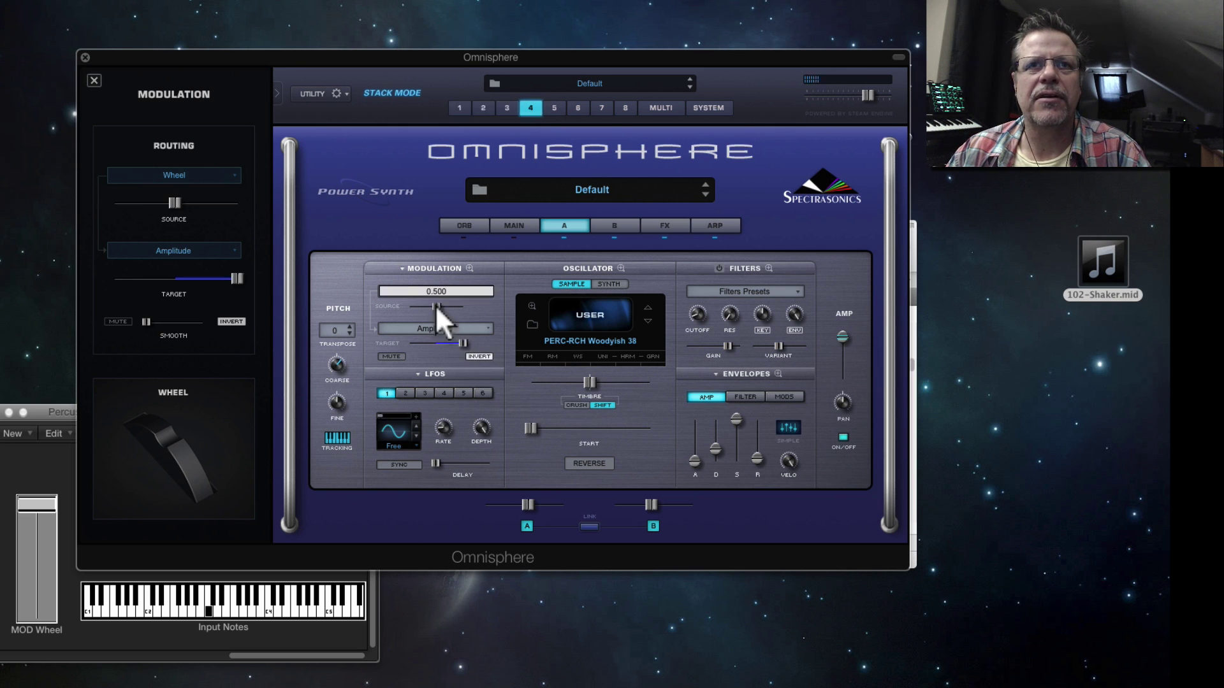
left_click_drag(436, 307, 452, 306)
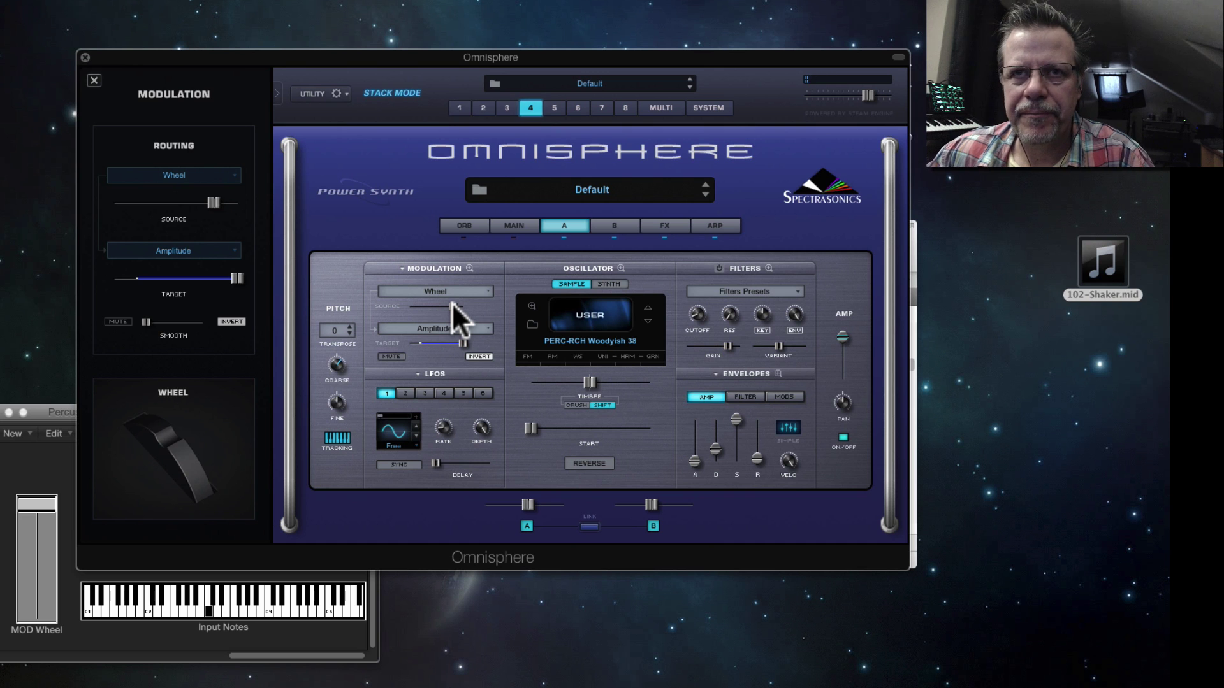
Step: Switch on the filter of part 3's layer A and insert a Studio EQ2 in the first slot of that layer's effects rack
left_click(507, 108)
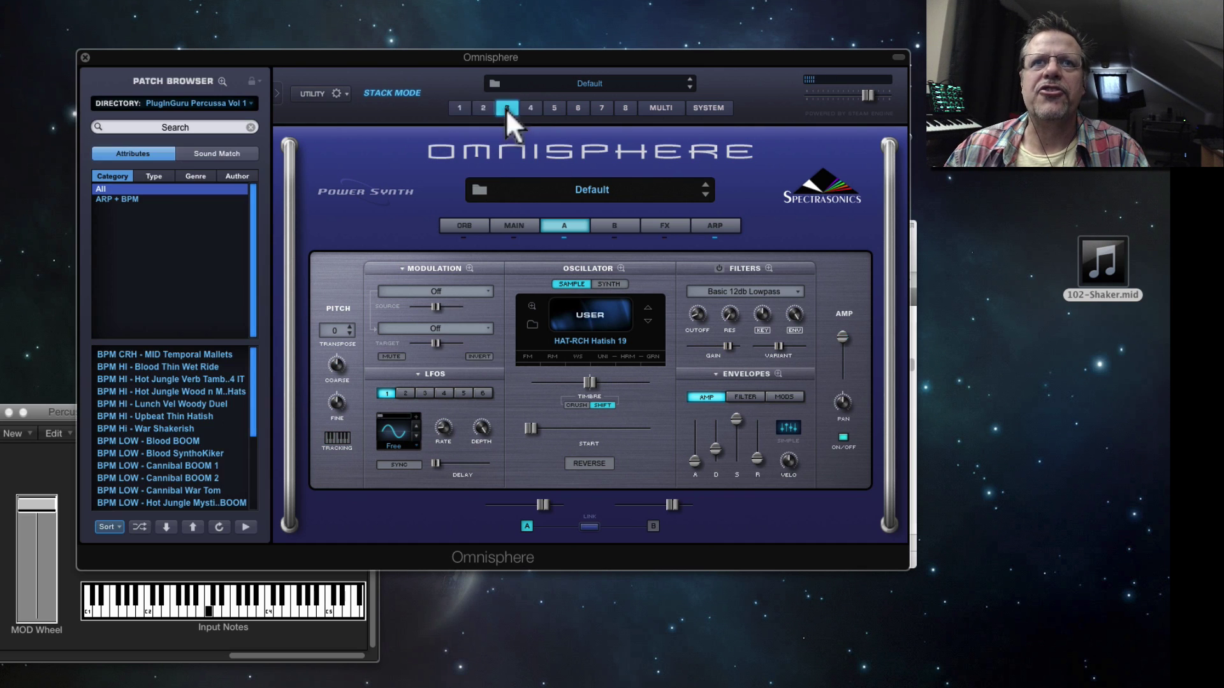
left_click(719, 268)
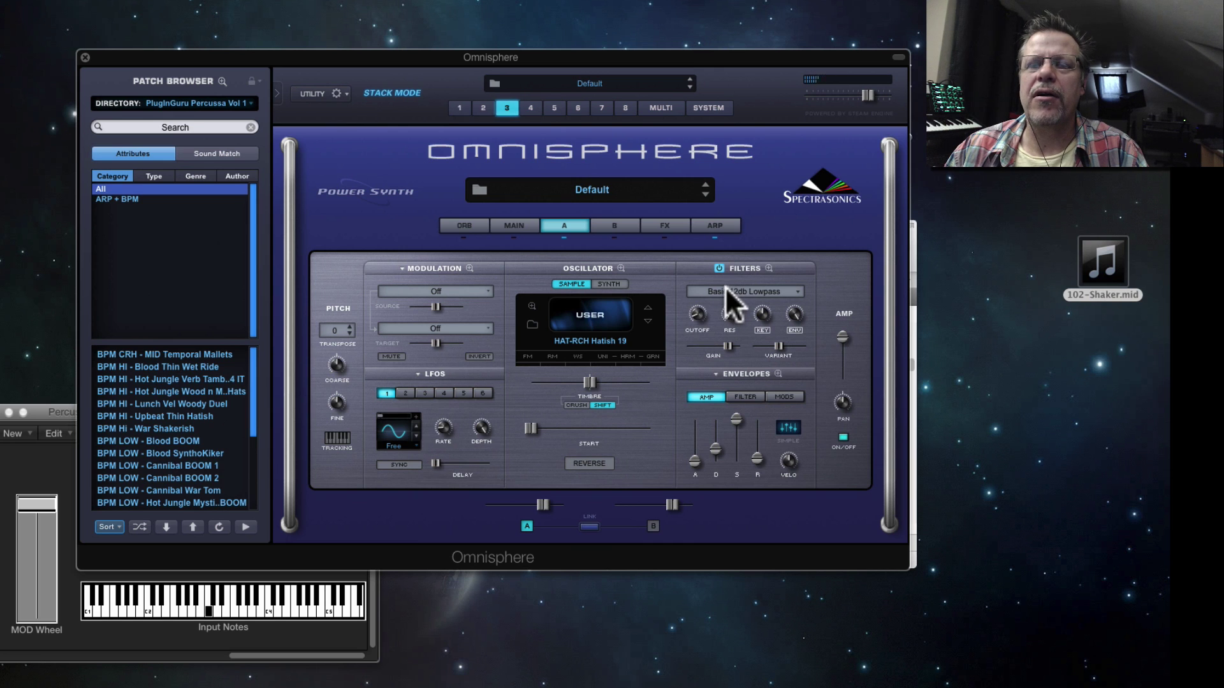
left_click(664, 226)
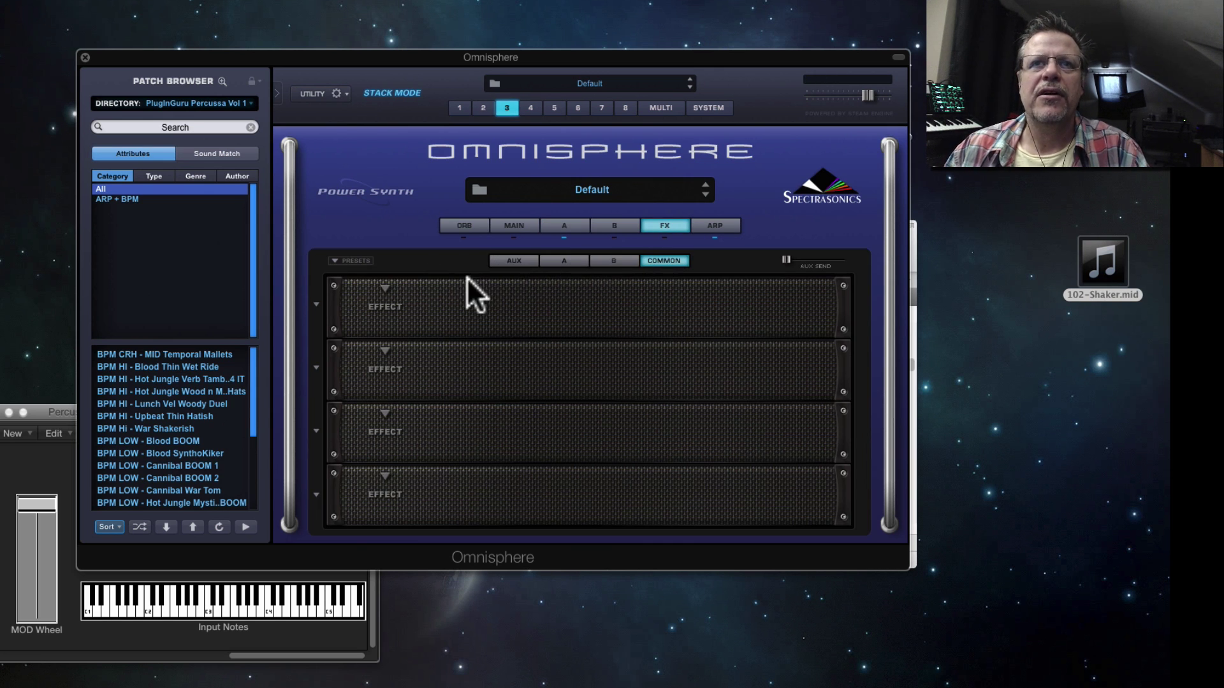
left_click(562, 261)
left_click(381, 294)
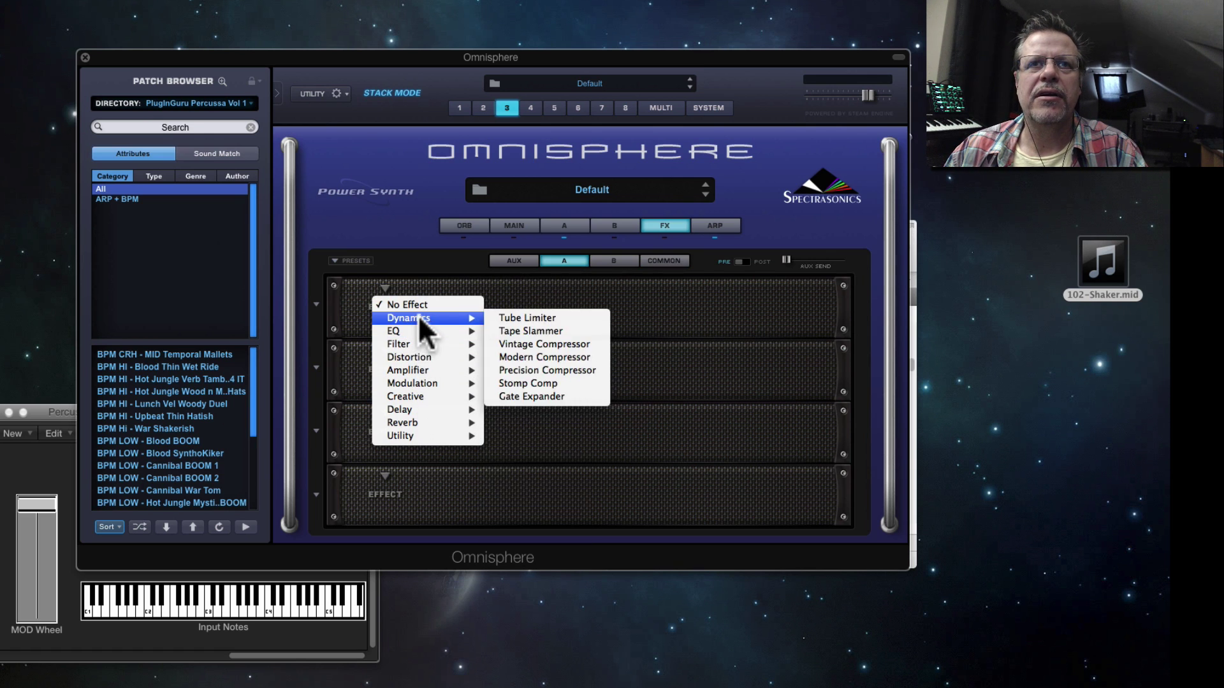
mouse_move(417, 330)
left_click(564, 329)
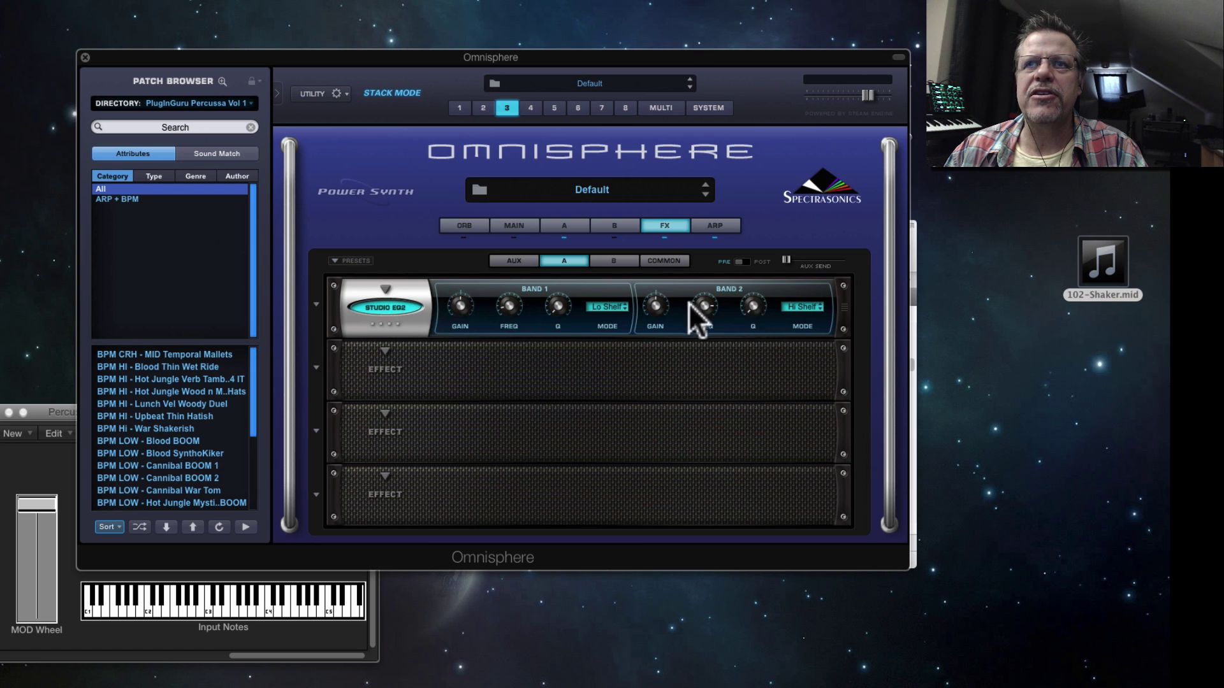
Step: Set band 2 of the Studio EQ2 to LPF mode with a frequency of 36.0
left_click(800, 306)
left_click(818, 333)
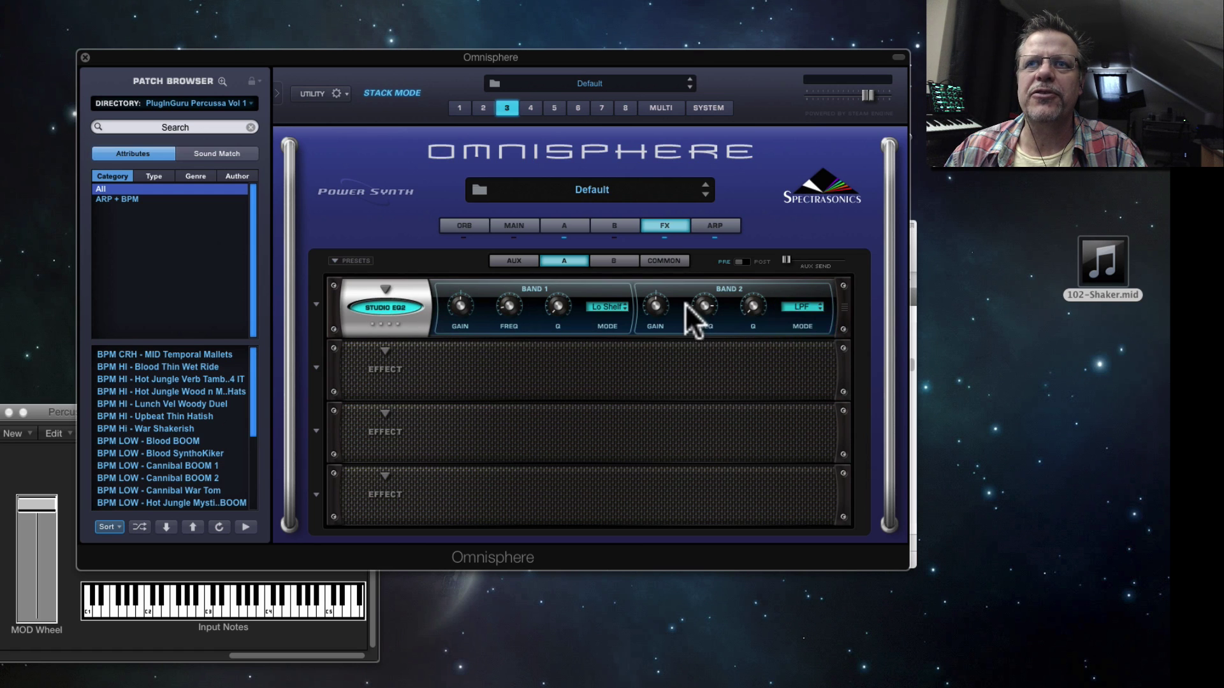
left_click_drag(705, 309, 710, 425)
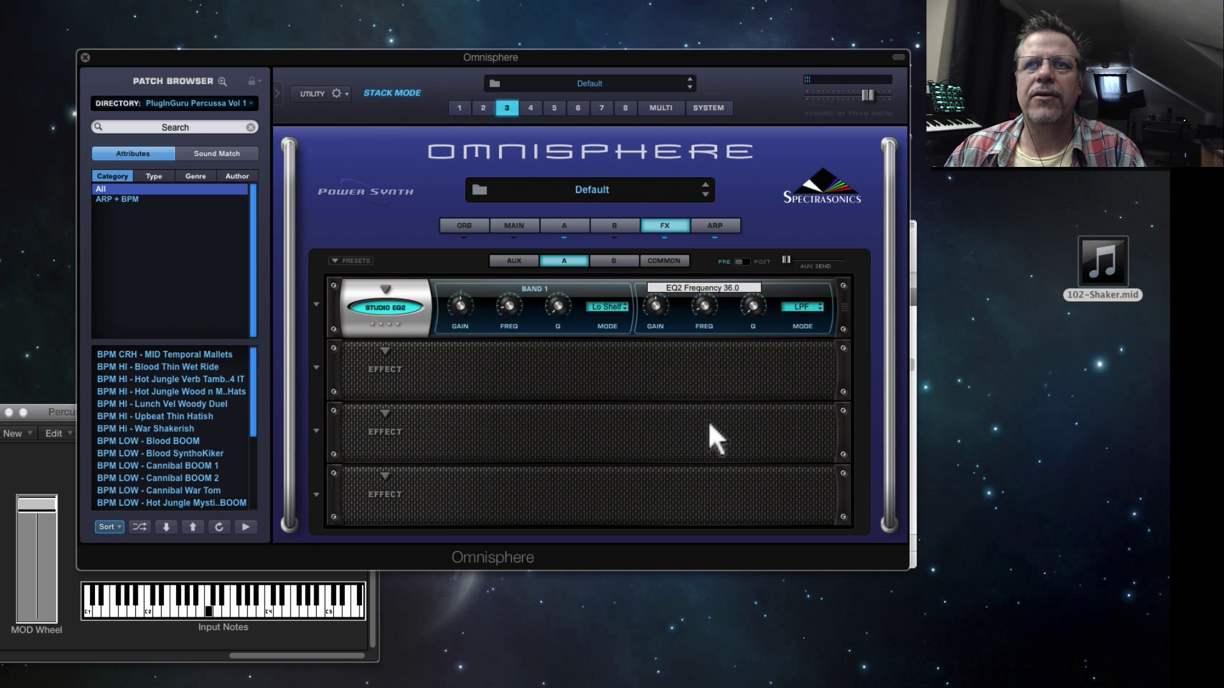
Step: Modulate the Studio EQ2's band 2 frequency with the Wheel, inverting the routing and raising its source amount
right_click(705, 310)
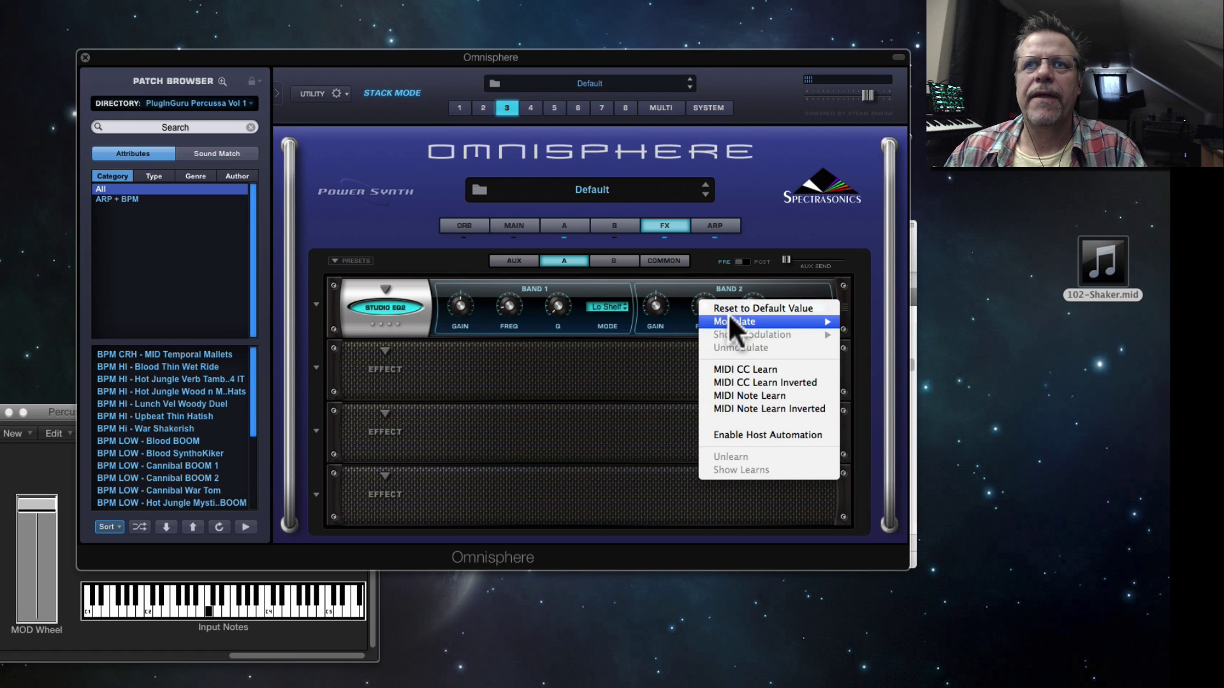
mouse_move(732, 320)
left_click(912, 360)
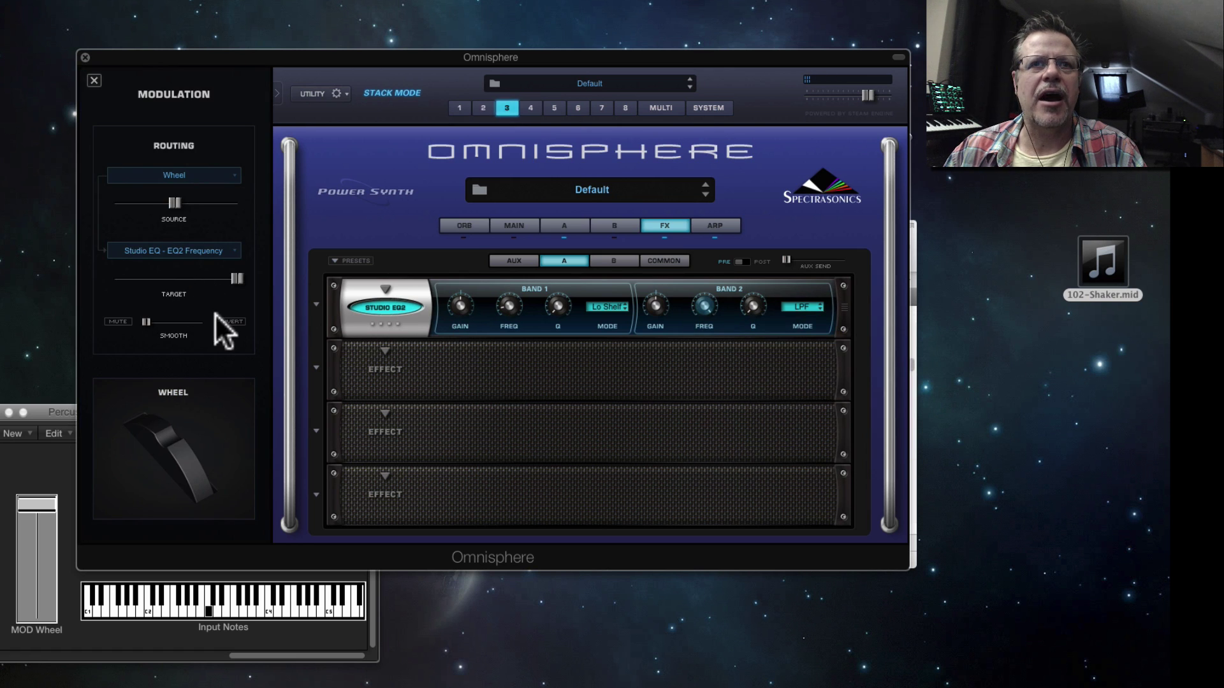
left_click(231, 321)
left_click_drag(178, 204, 204, 204)
Step: Modulate the coarse pitch of part 1's layer A with the Wheel and lower the routing's source amount
left_click(459, 108)
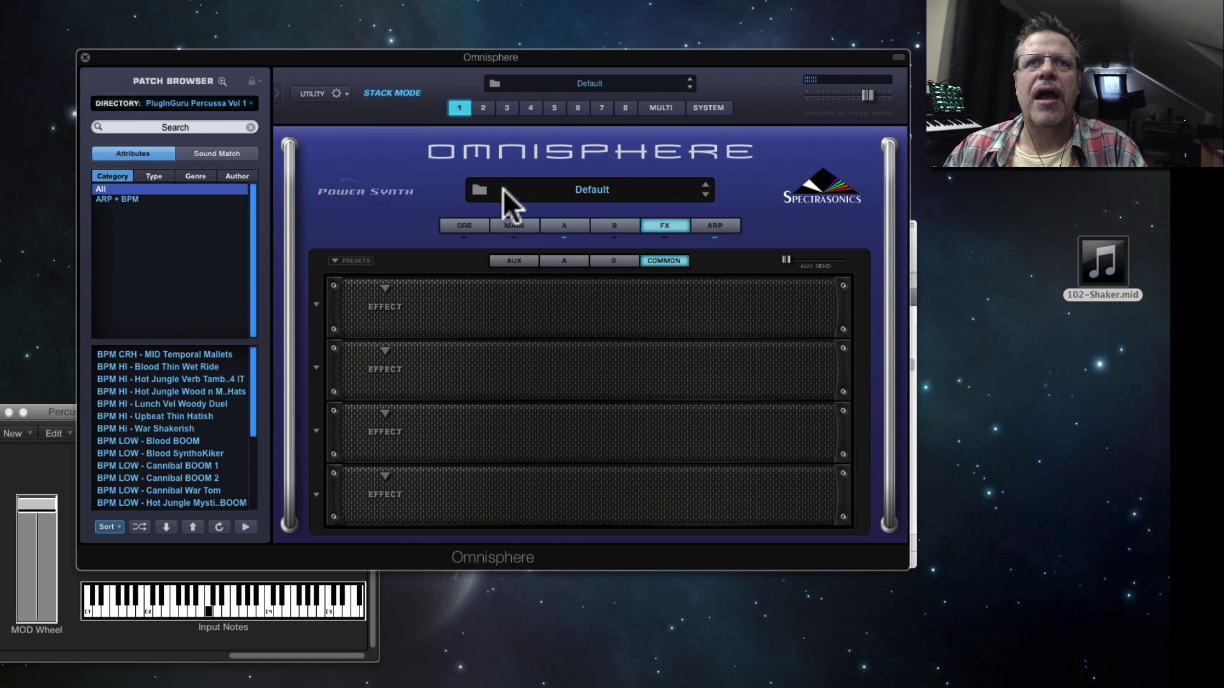
left_click(564, 227)
right_click(338, 368)
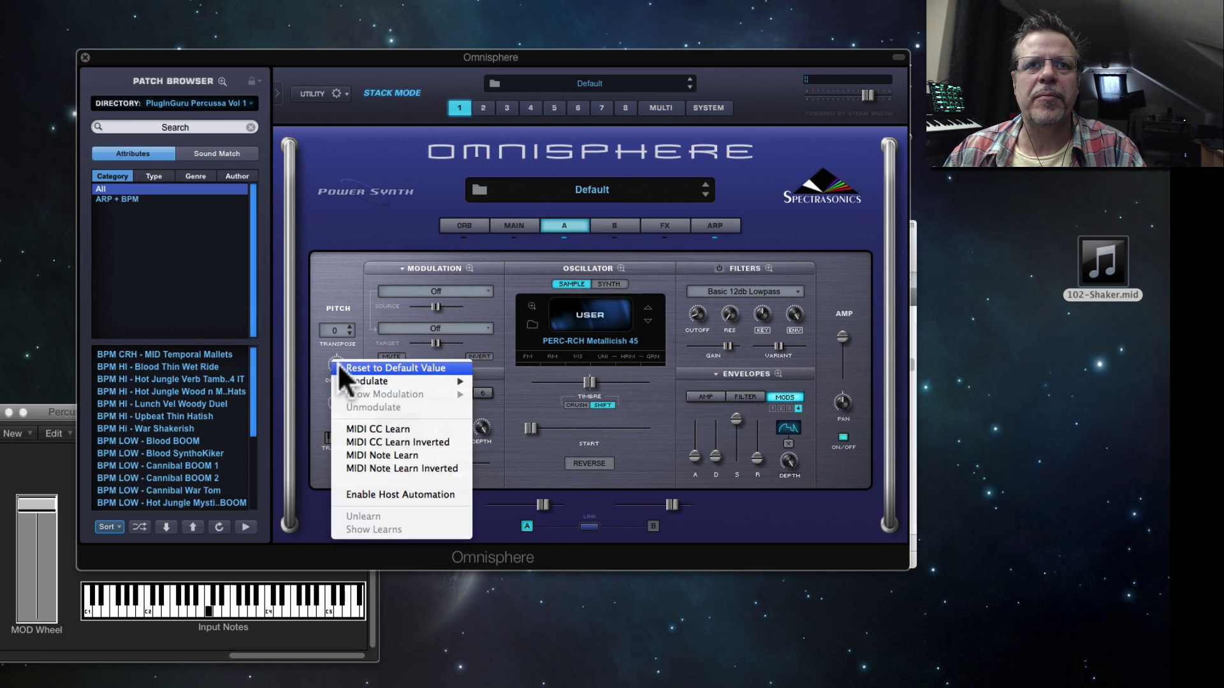
mouse_move(376, 381)
left_click(534, 422)
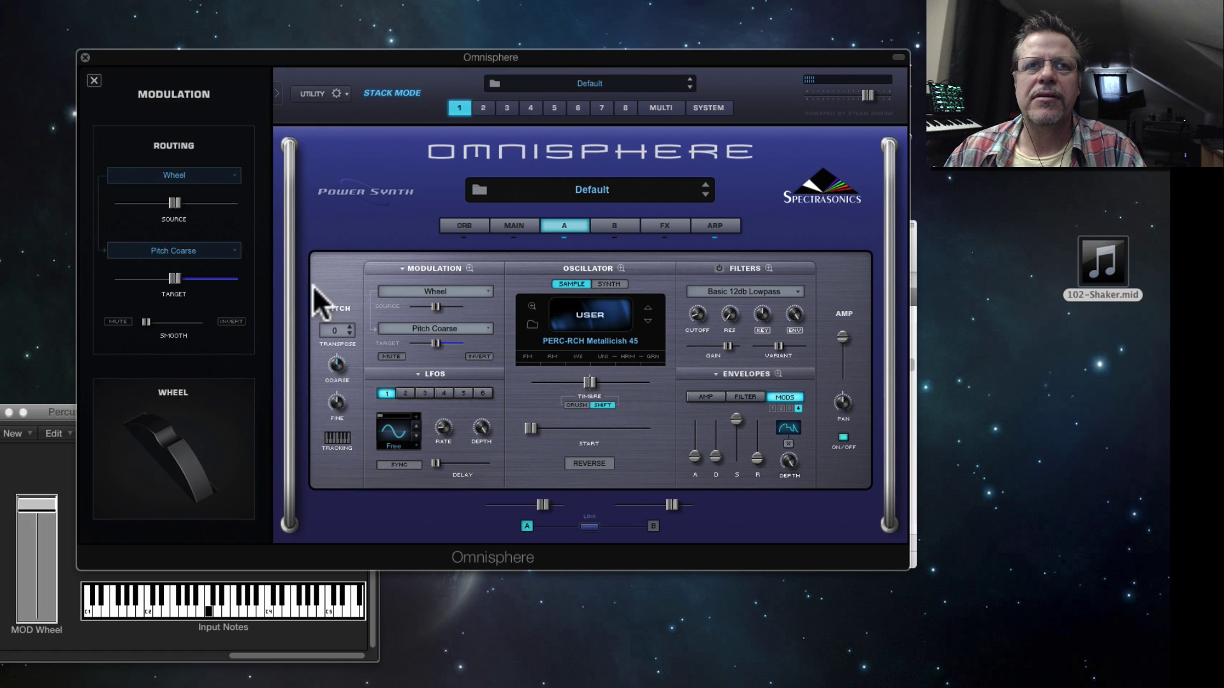
left_click_drag(440, 307, 420, 309)
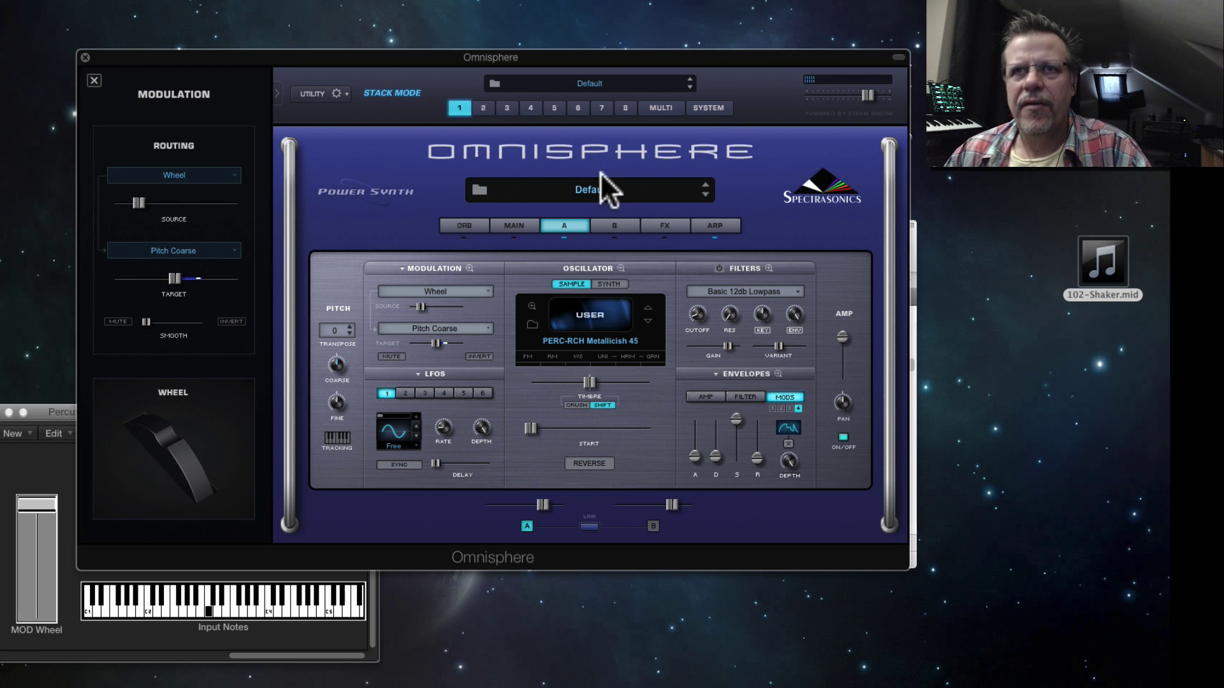
Step: Raise the source amount of the Wheel-to-Amplitude routing on part 4's layer A to its maximum
left_click(530, 106)
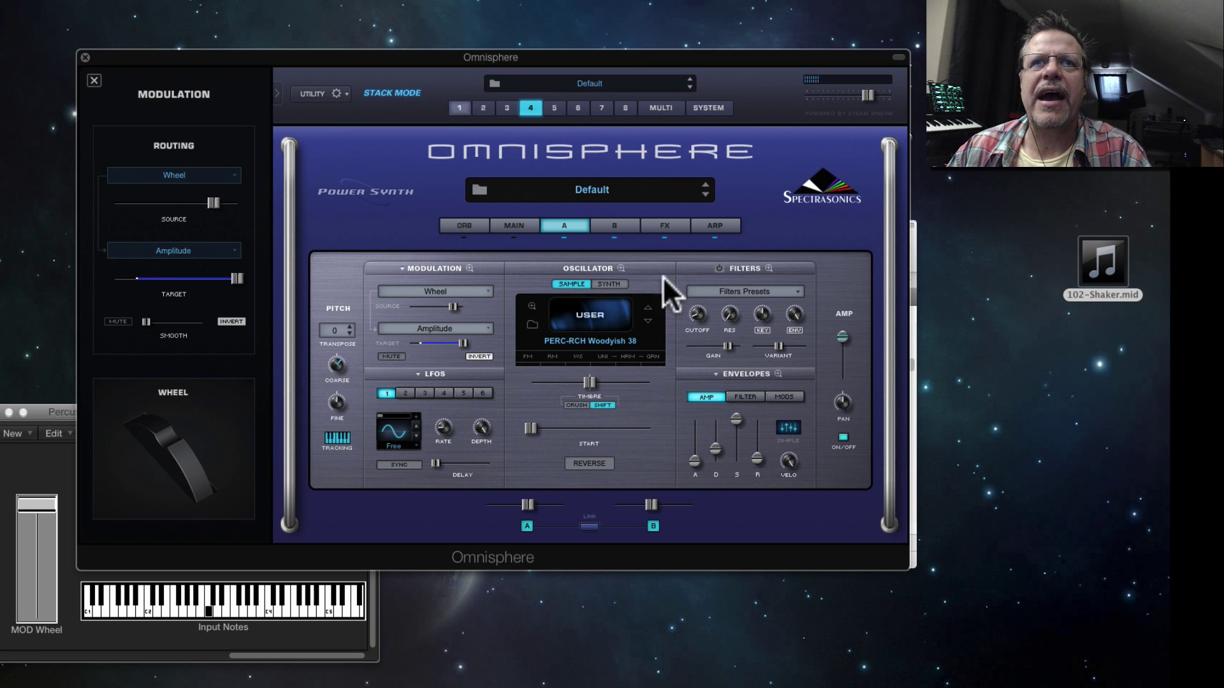
right_click(852, 335)
mouse_move(876, 364)
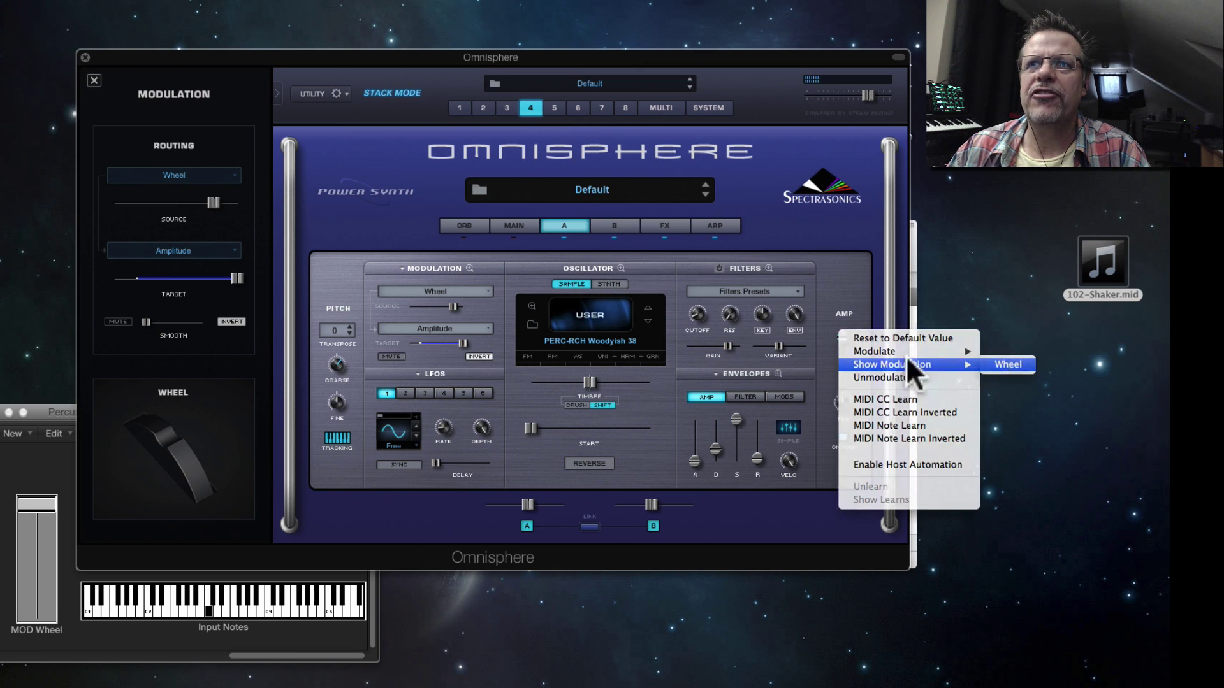
left_click(1007, 364)
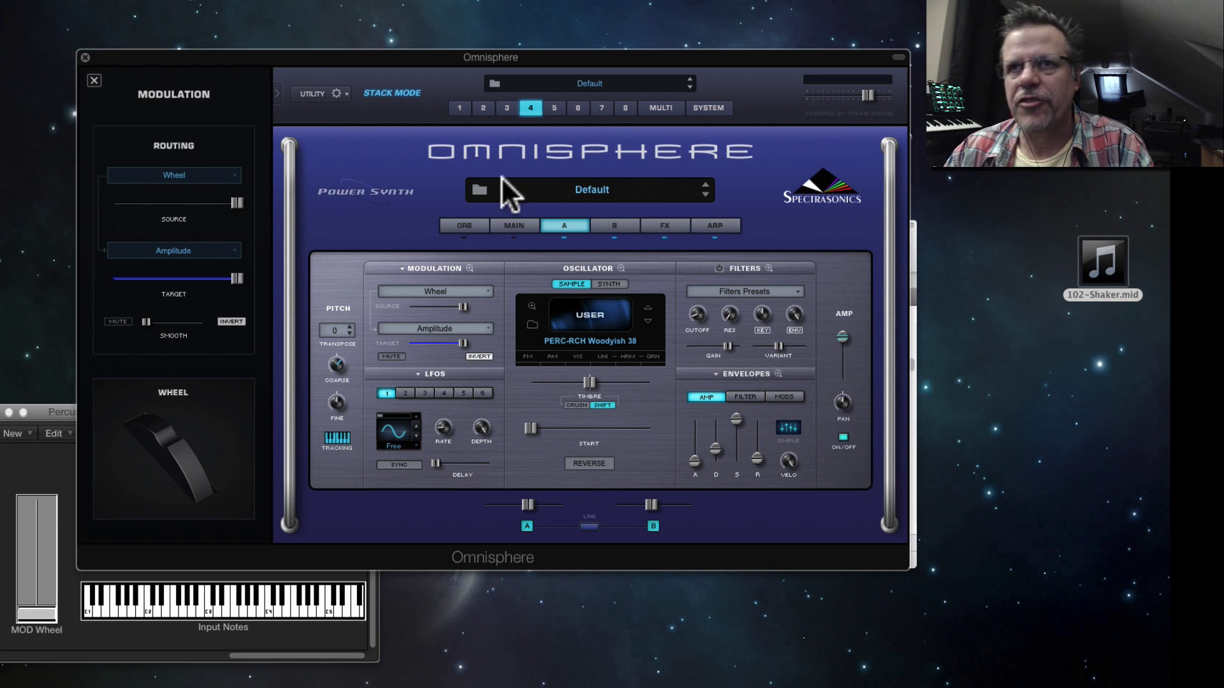
left_click(483, 108)
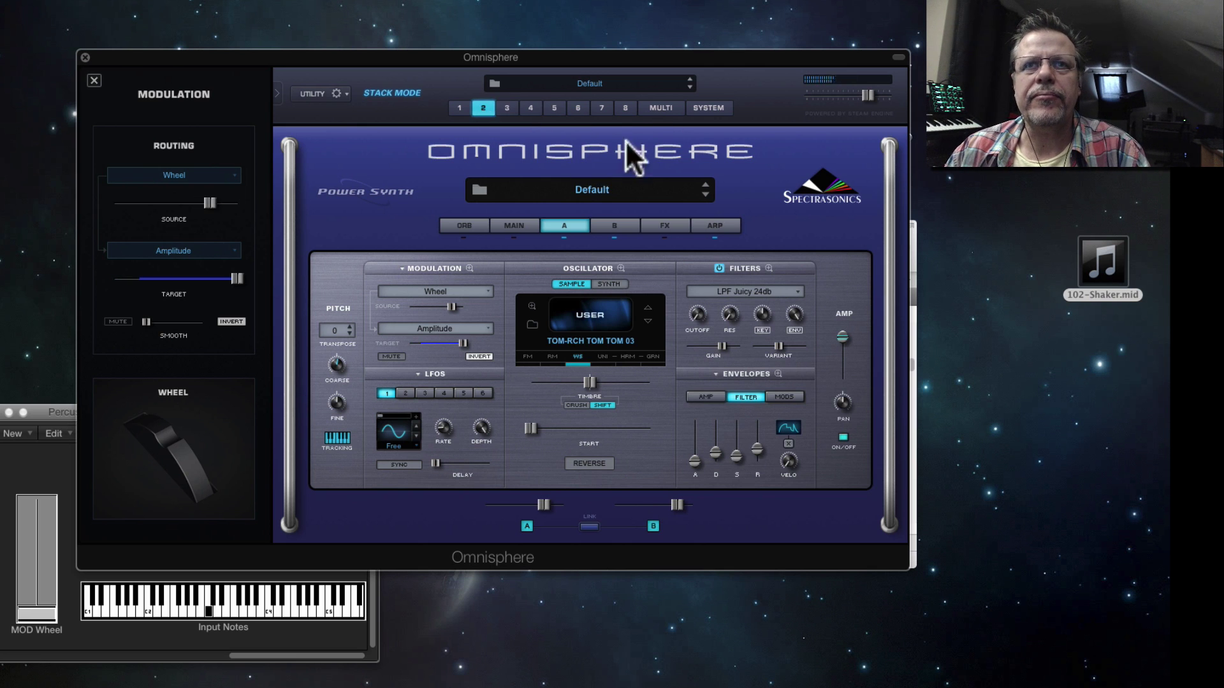
left_click(659, 108)
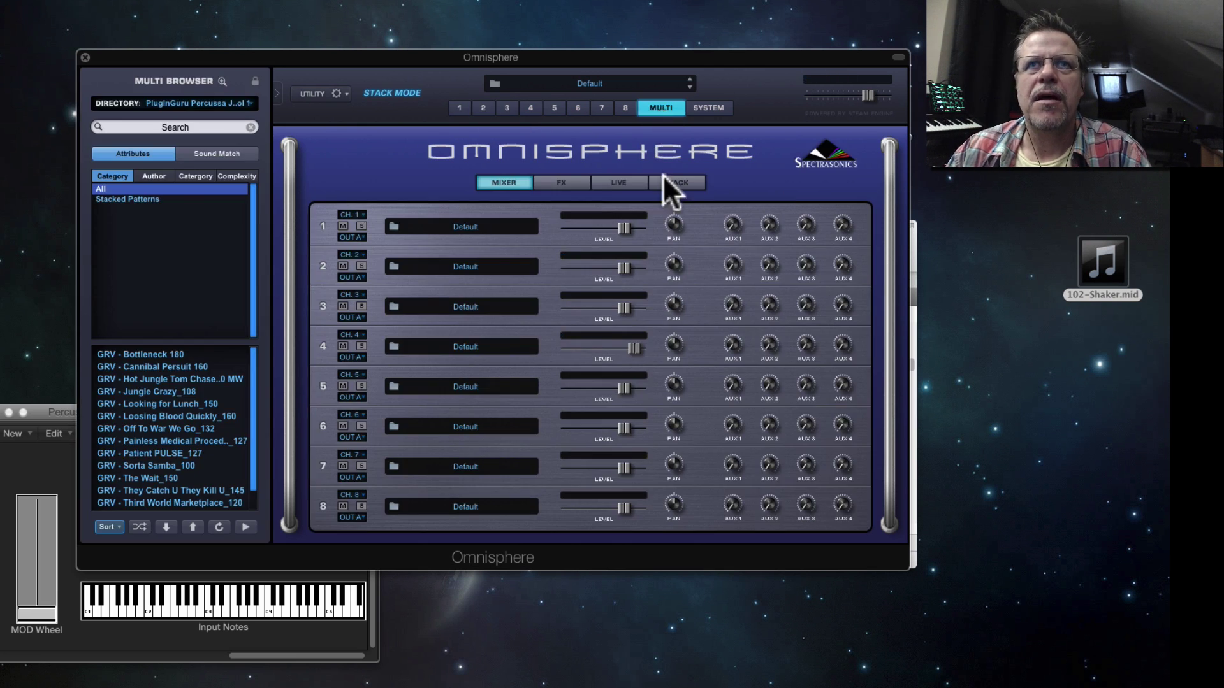
Step: Insert a BPM Delay X2 in the first slot of part 2's aux effects rack
left_click(483, 108)
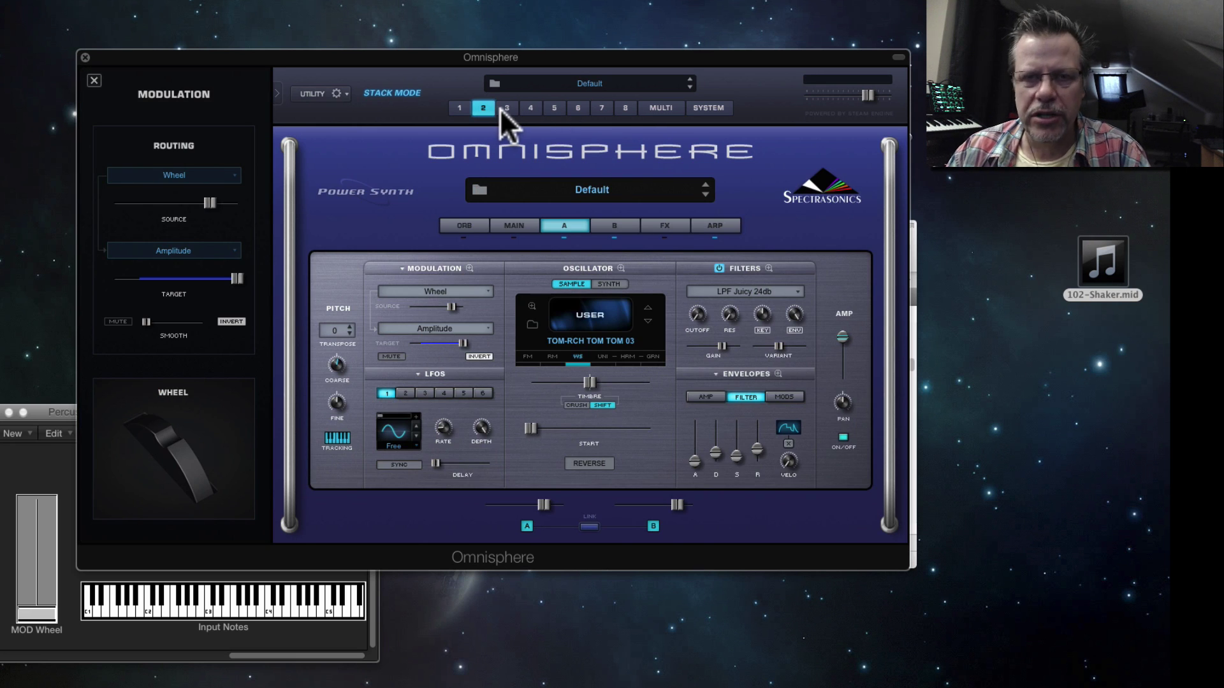
left_click(663, 227)
left_click(515, 260)
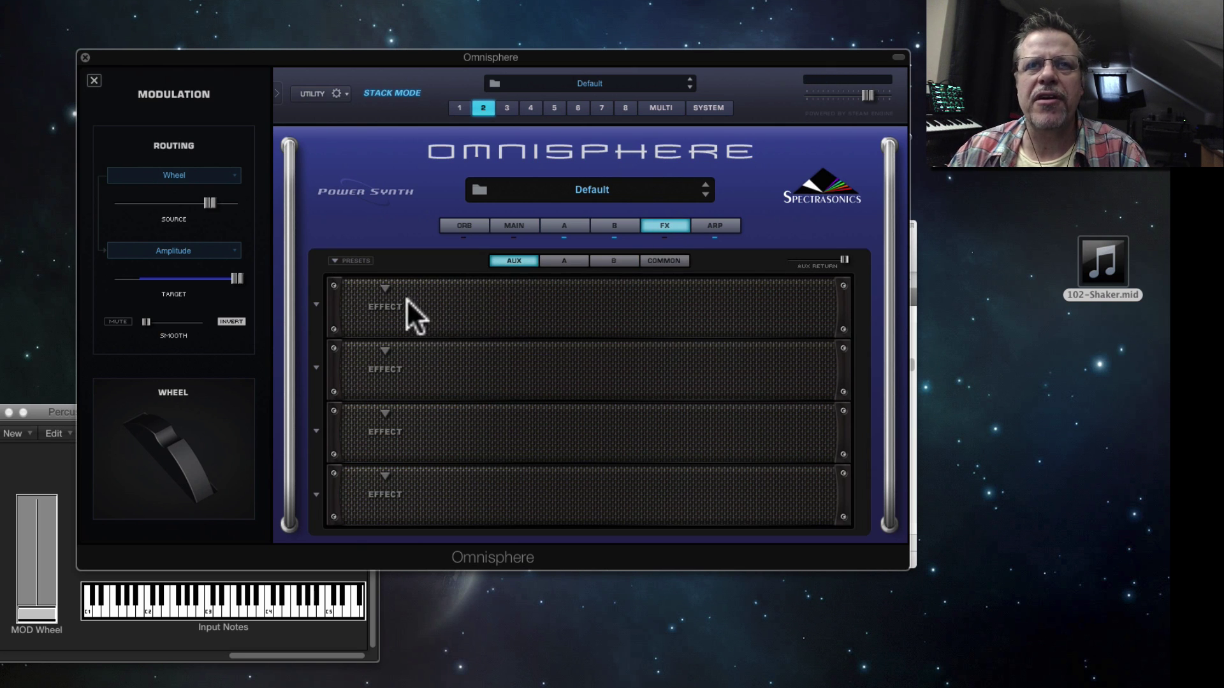
left_click(384, 298)
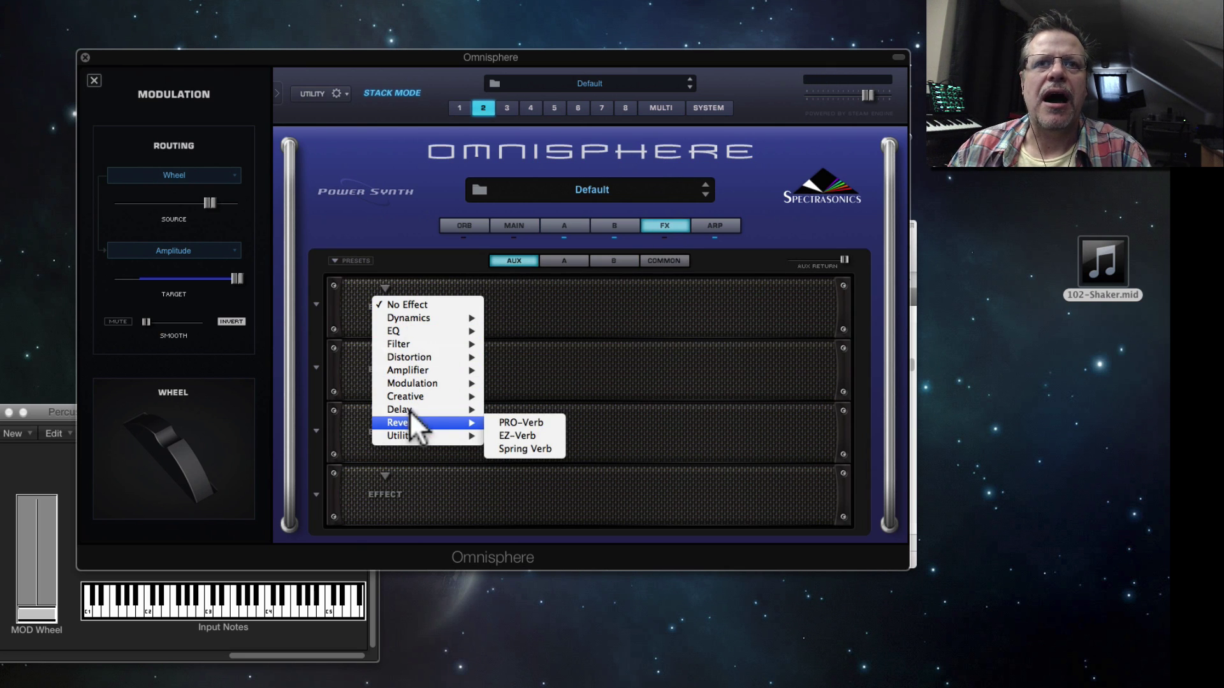
mouse_move(408, 410)
left_click(537, 436)
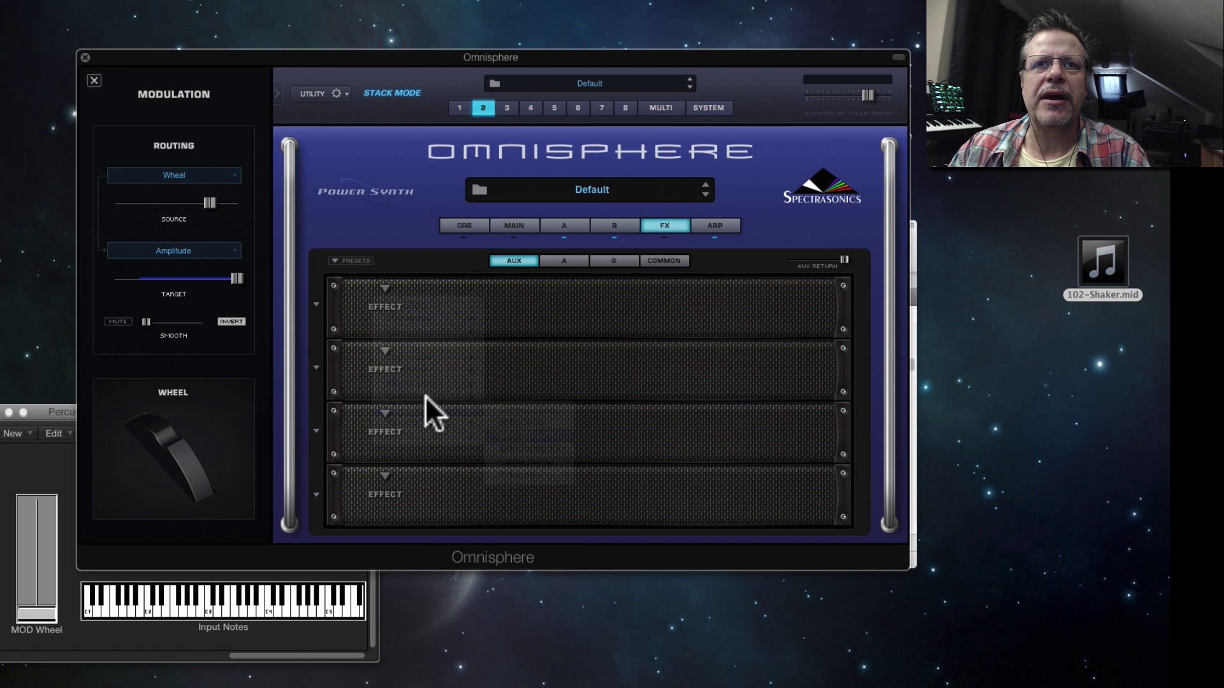
Step: Add a PRO-Verb in the second slot of part 2's aux rack and raise the mix of both the reverb and the delay
left_click(383, 350)
mouse_move(419, 483)
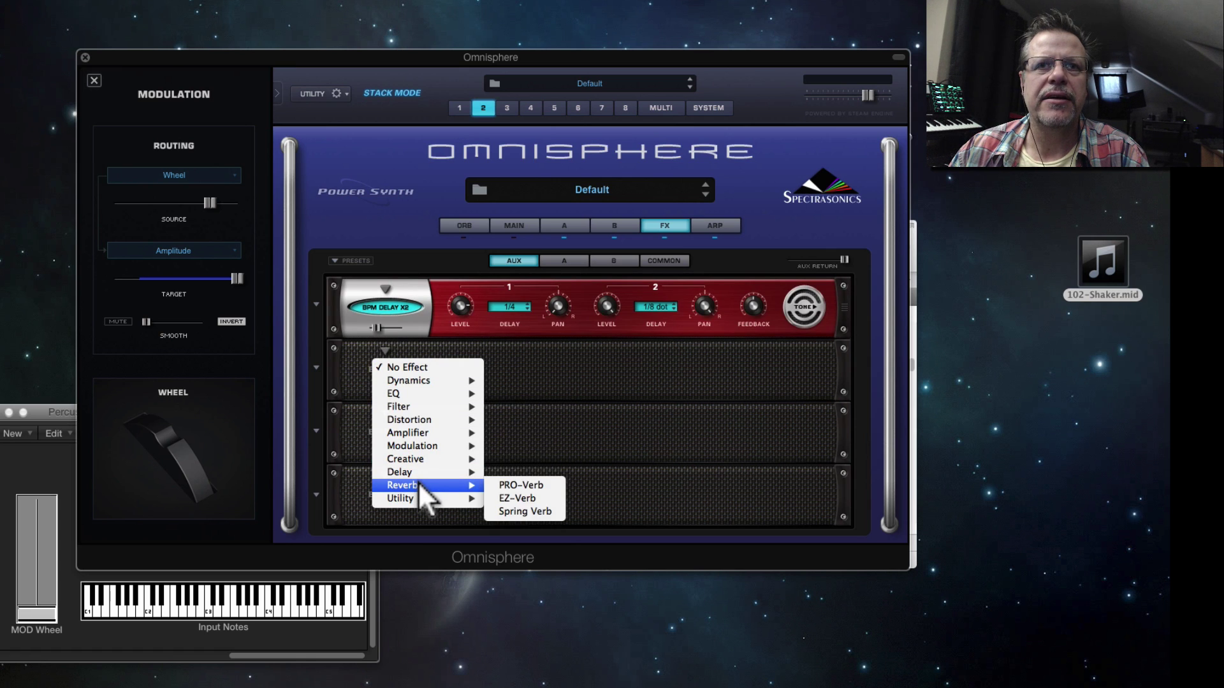
left_click(531, 483)
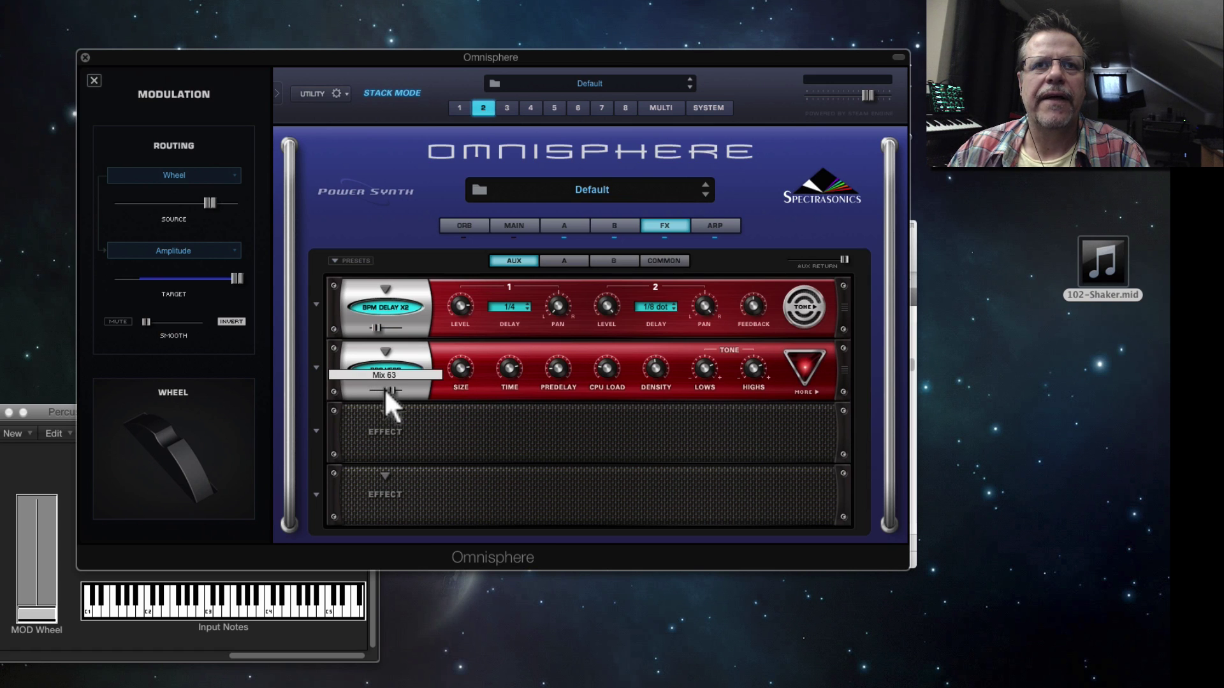
left_click_drag(377, 328, 386, 327)
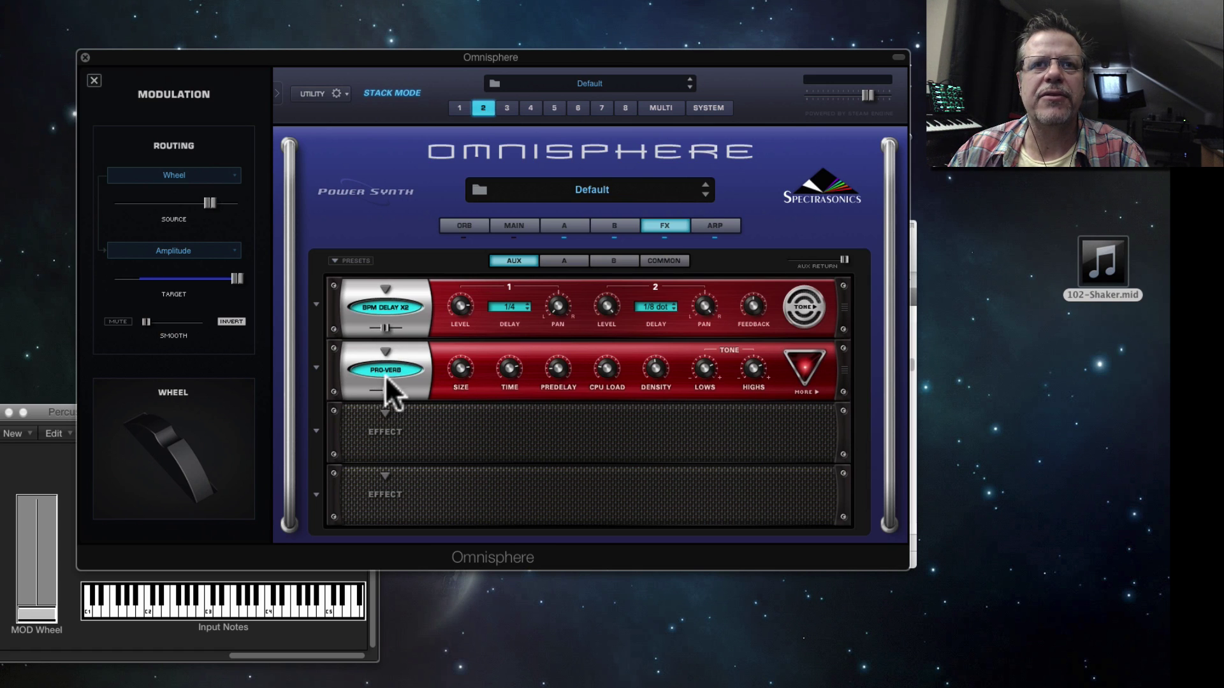
Step: Insert a PRO-Phaser in the third slot of part 2's aux rack and lower its mix to about halfway
left_click(383, 413)
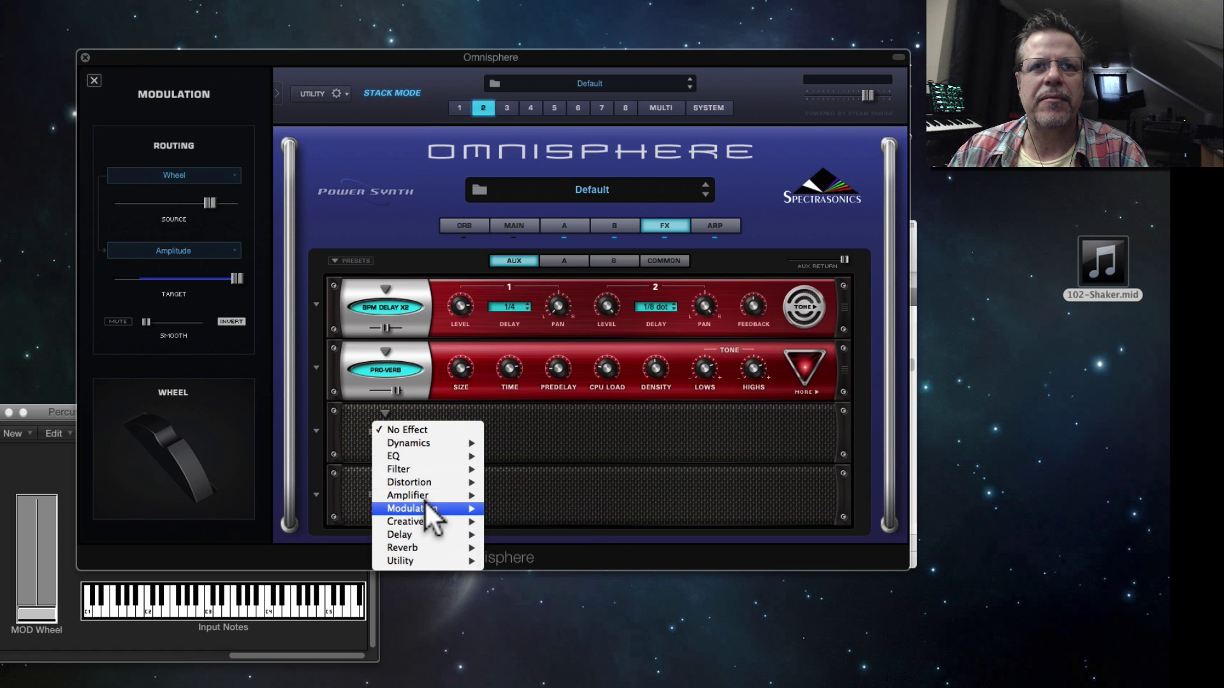
mouse_move(426, 507)
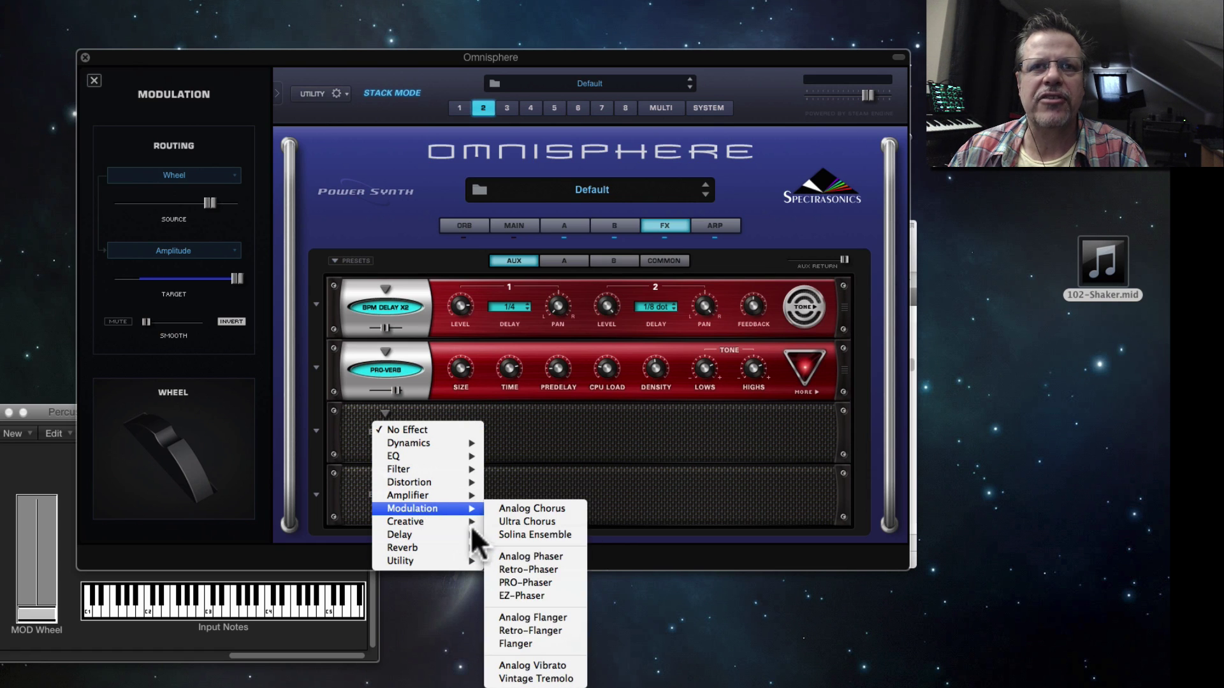
left_click(543, 583)
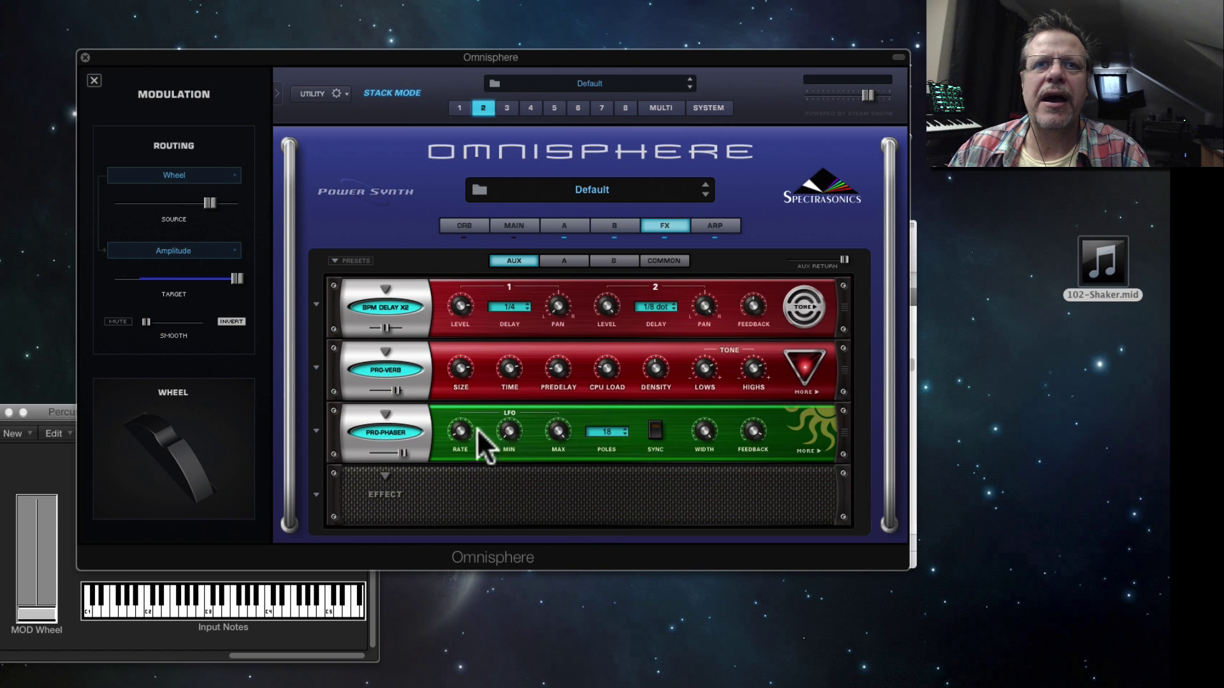
mouse_move(467, 433)
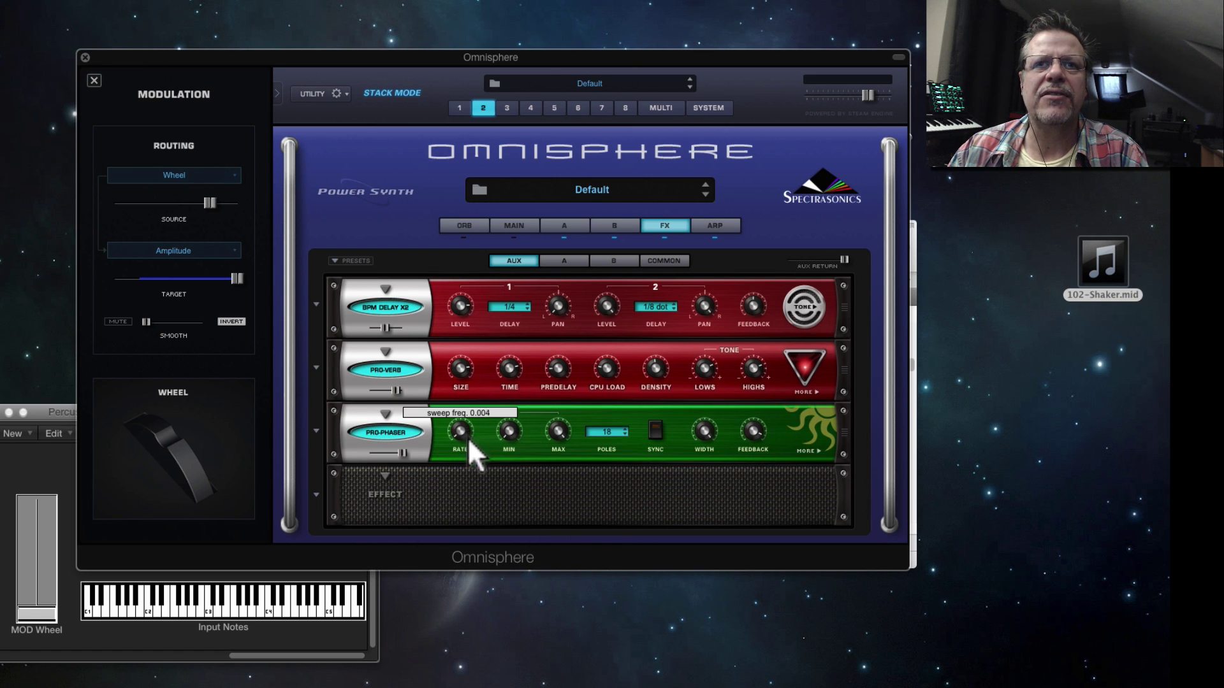
left_click_drag(401, 453, 381, 453)
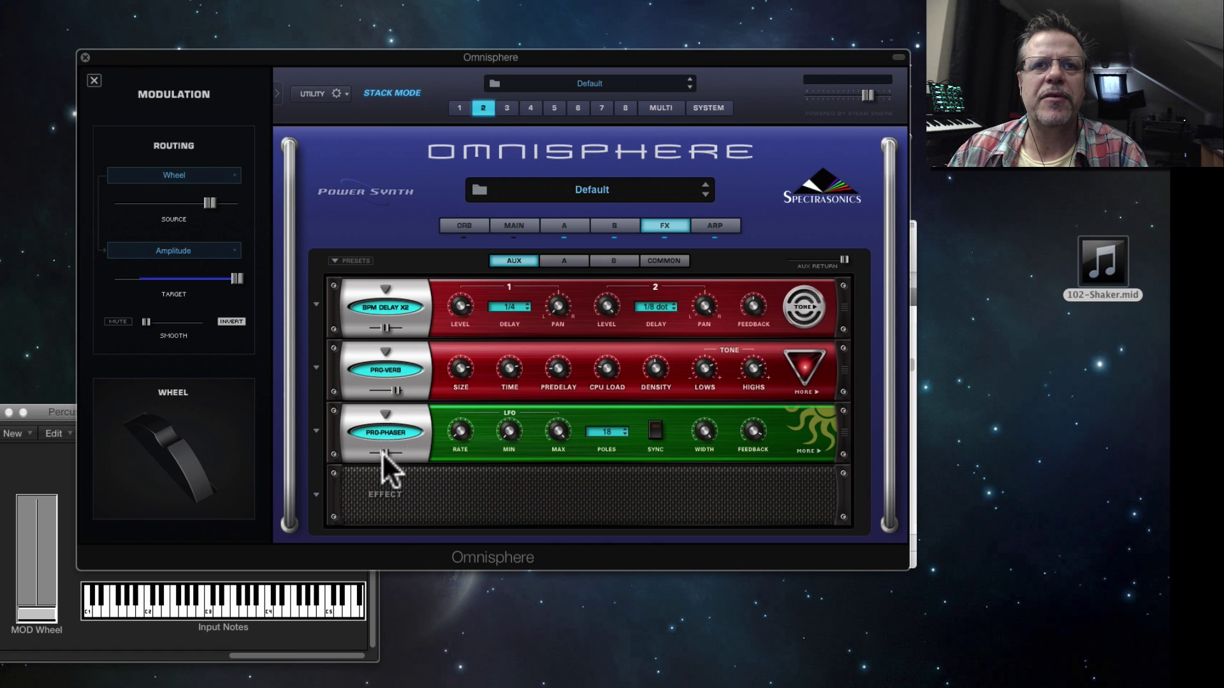
Step: Modulate the aux send of part 2's common effects rack with the Wheel
left_click(663, 262)
right_click(786, 255)
mouse_move(822, 274)
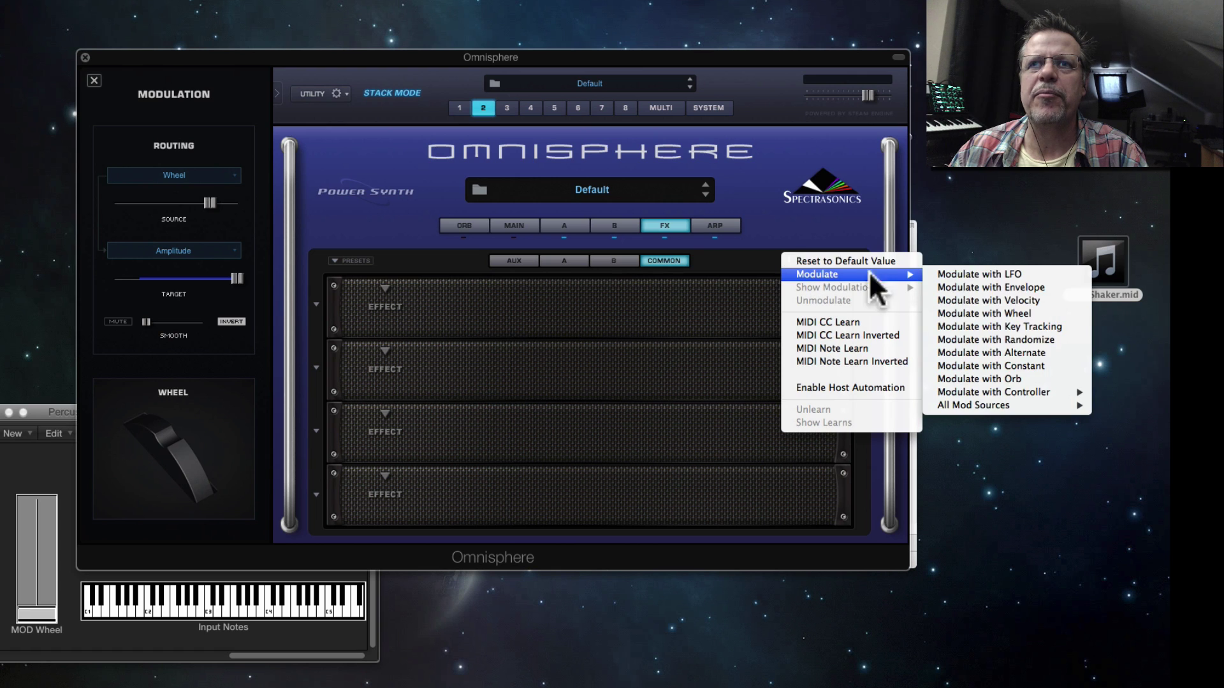
left_click(1007, 308)
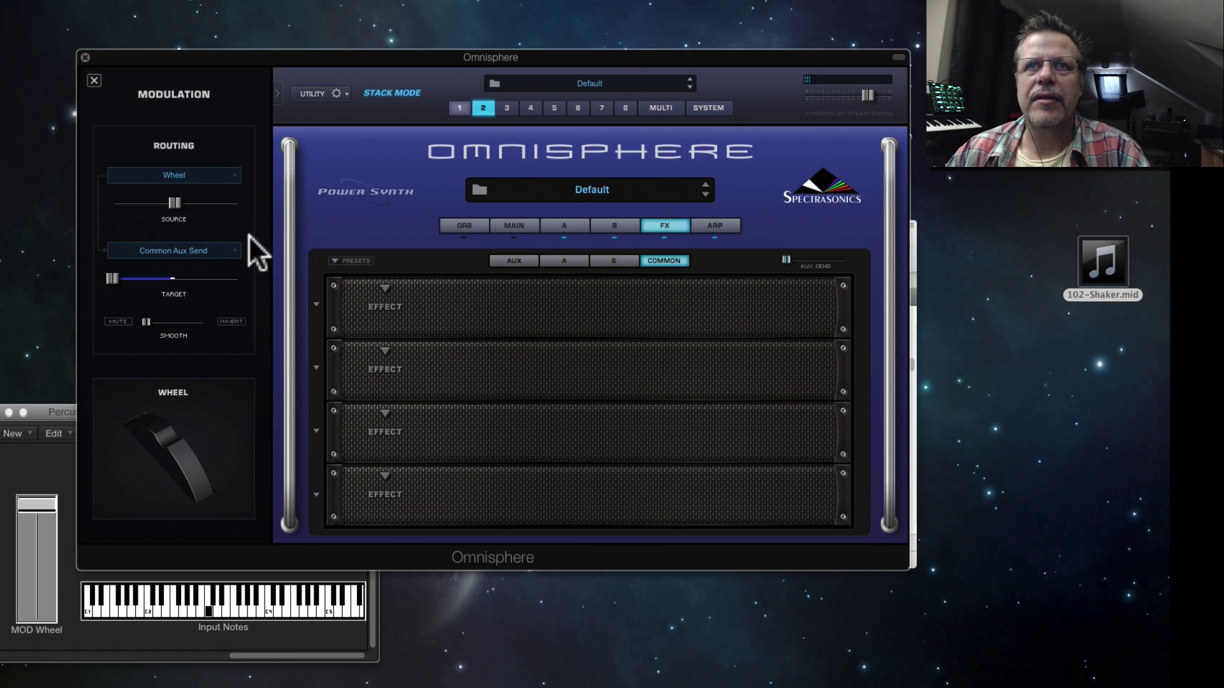
Step: In part 2, set the aux PRO-Verb's mix to 48, slightly lower the PRO-Phaser's mix, and maximize the Wheel-to-Common-Aux-Send source amount
left_click(514, 261)
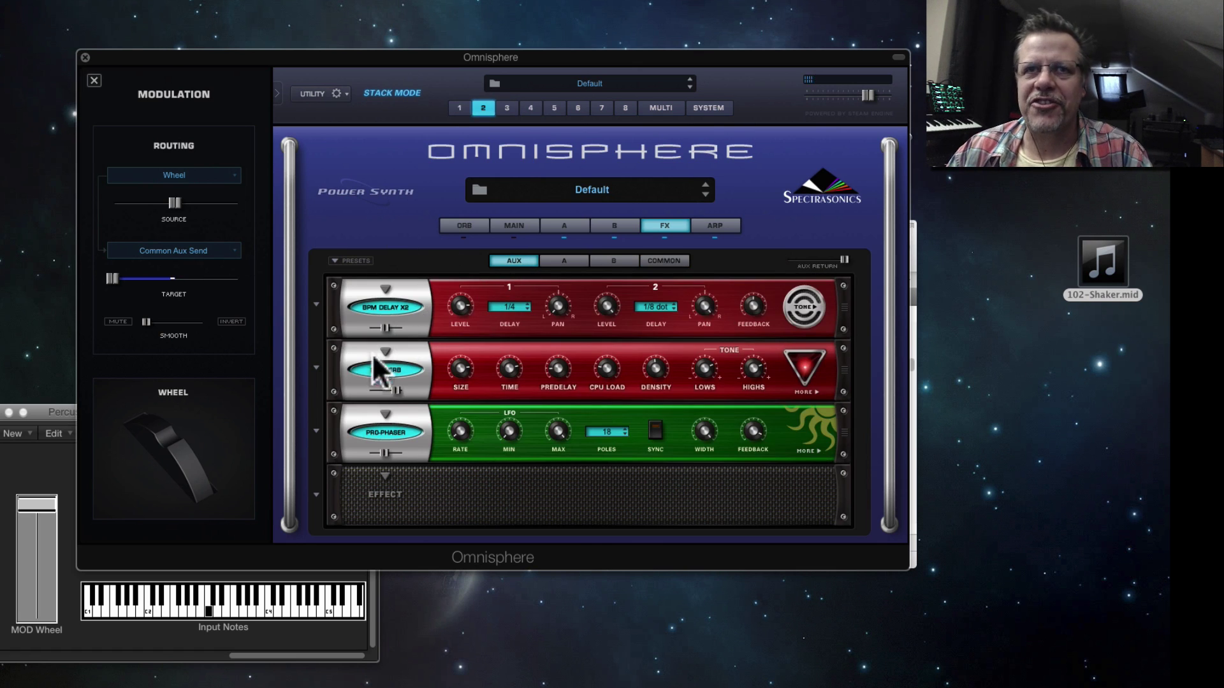
mouse_move(389, 392)
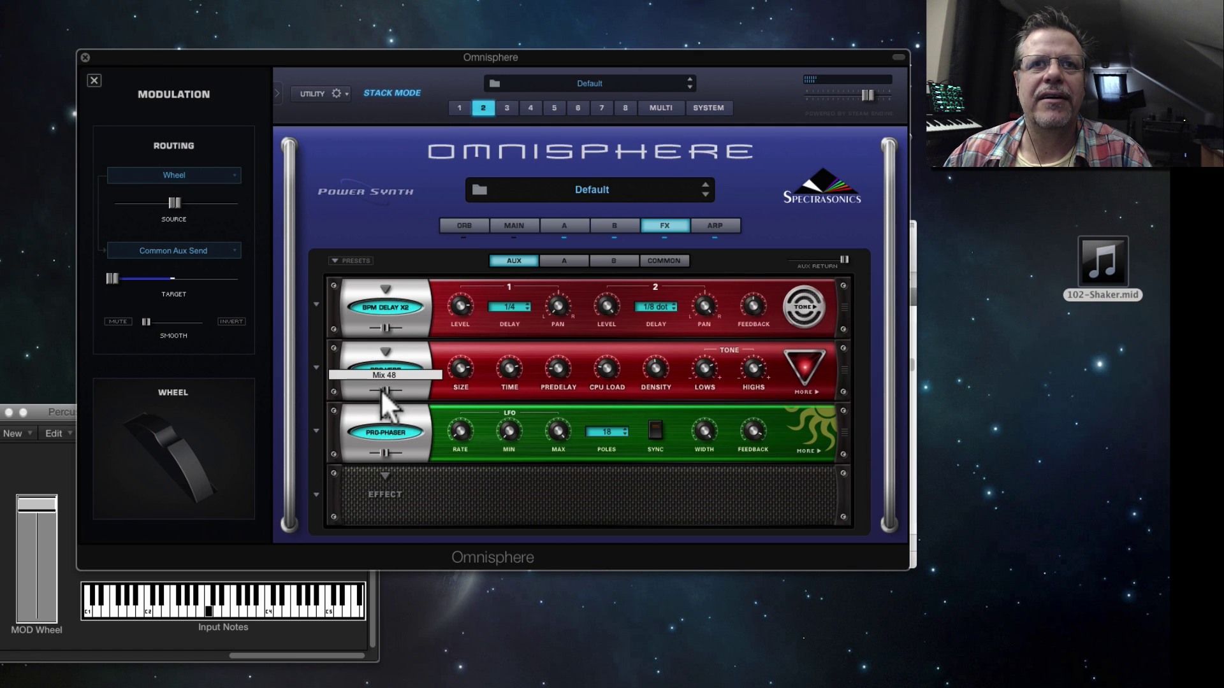
left_click_drag(385, 454, 380, 453)
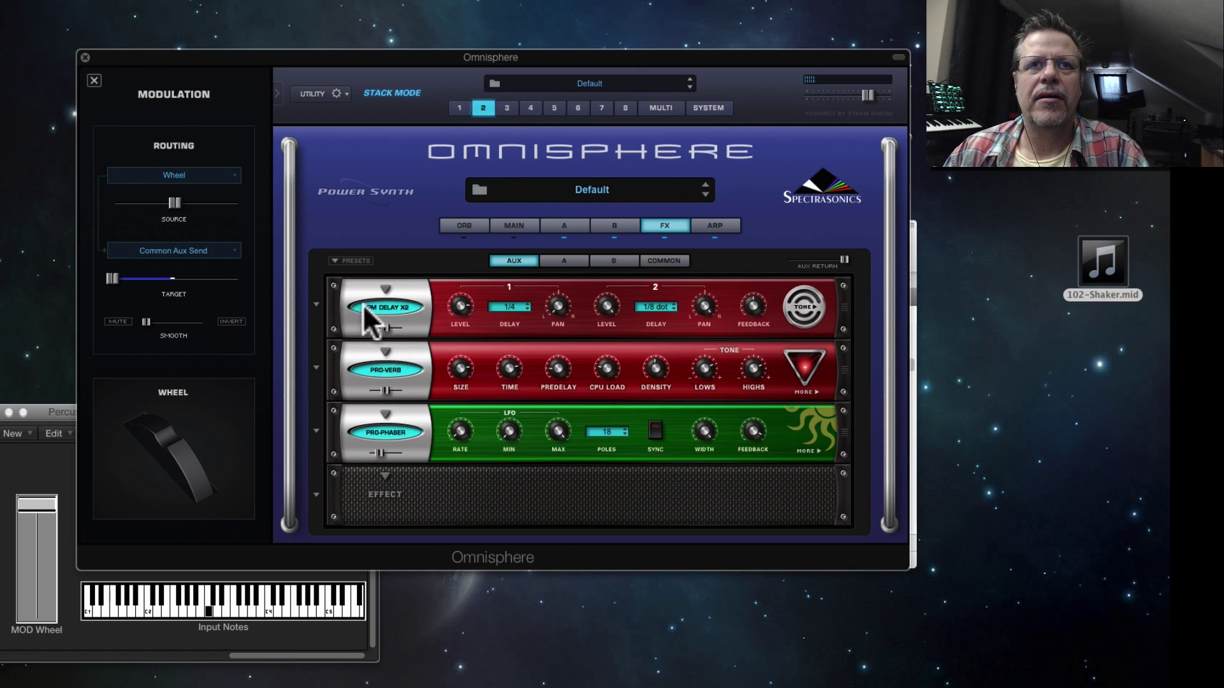
left_click_drag(178, 202, 271, 202)
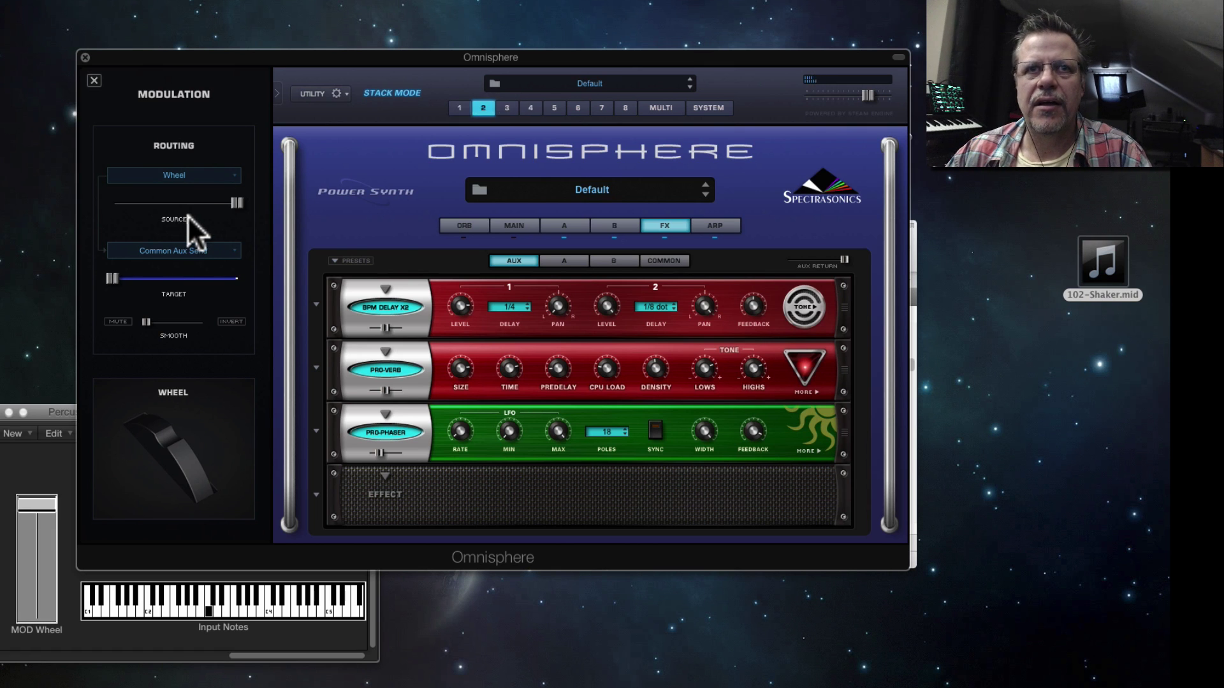
Step: Insert a PRO-Verb in the first slot of part 1's common effects rack and set its time to 644 ms
left_click(460, 108)
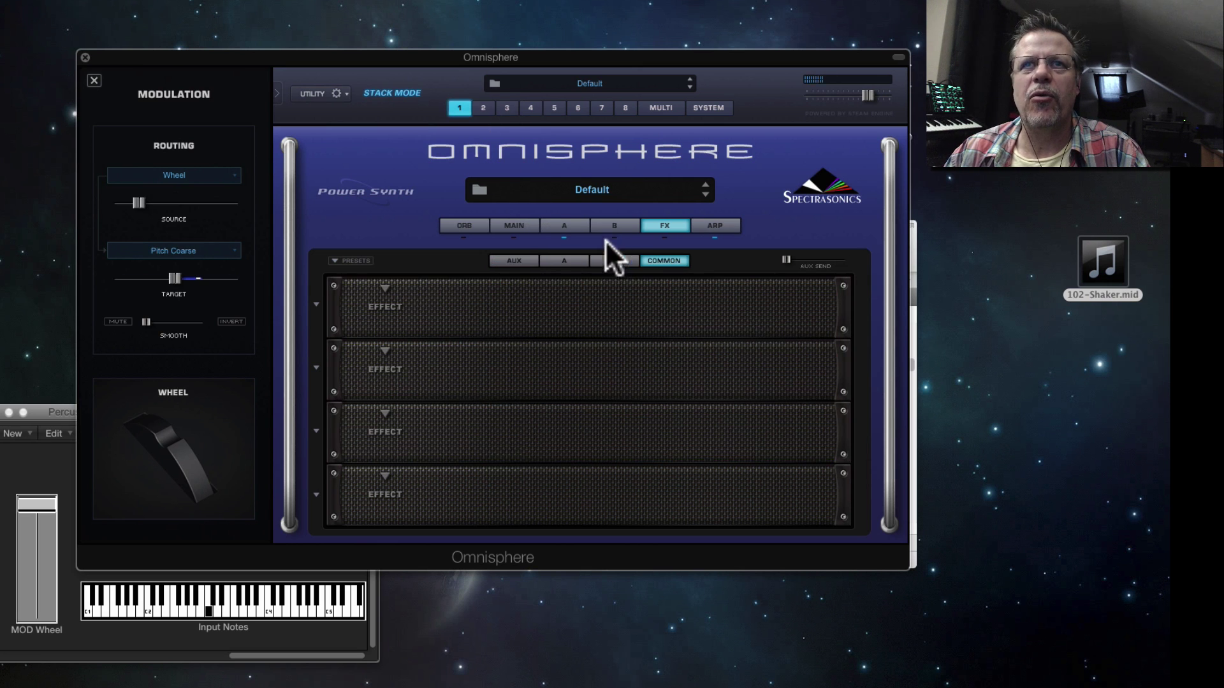
left_click(382, 285)
mouse_move(434, 423)
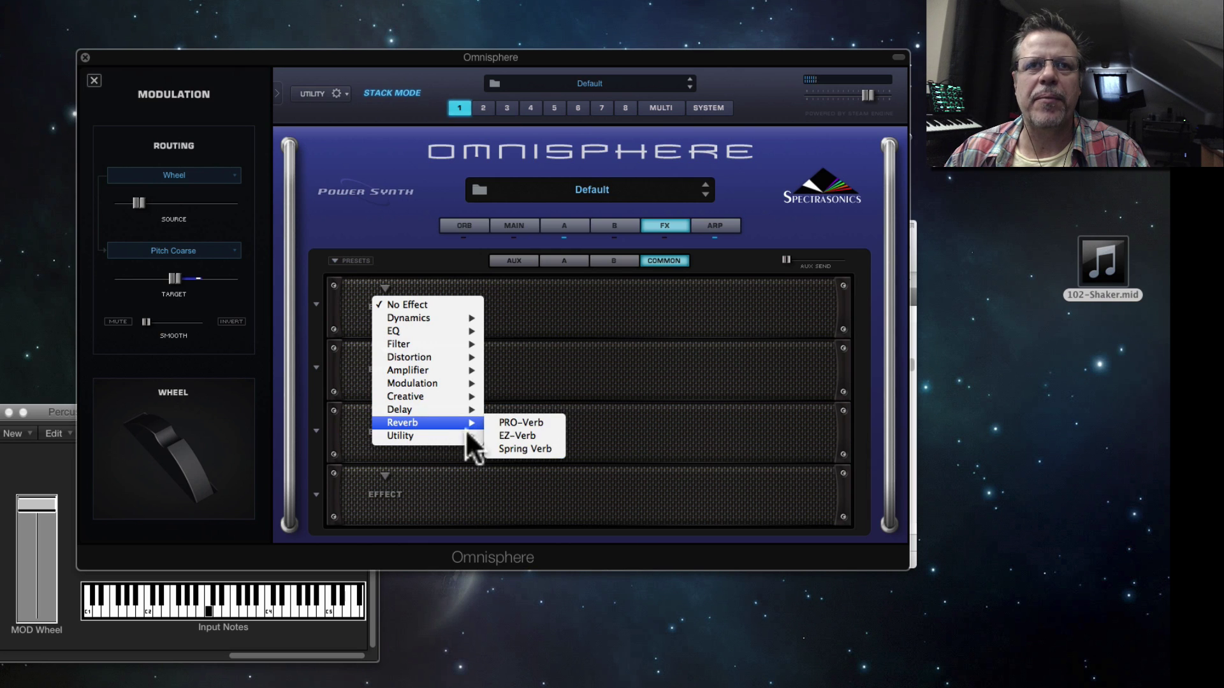
left_click(541, 421)
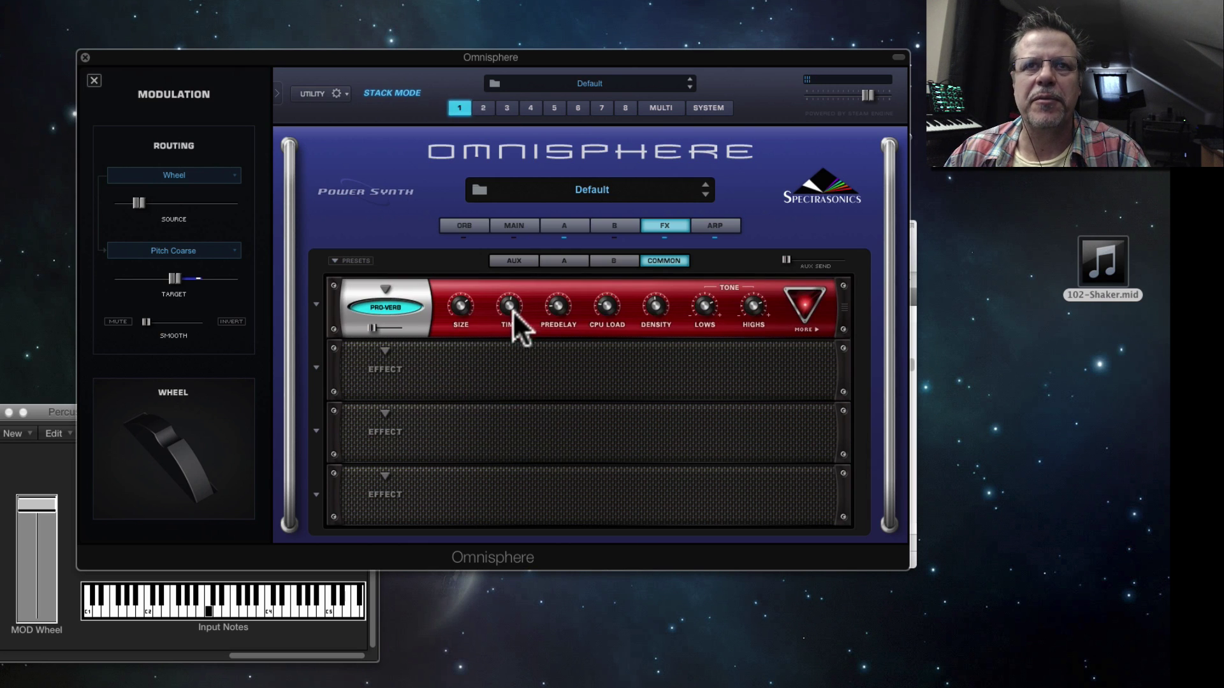
left_click(811, 306)
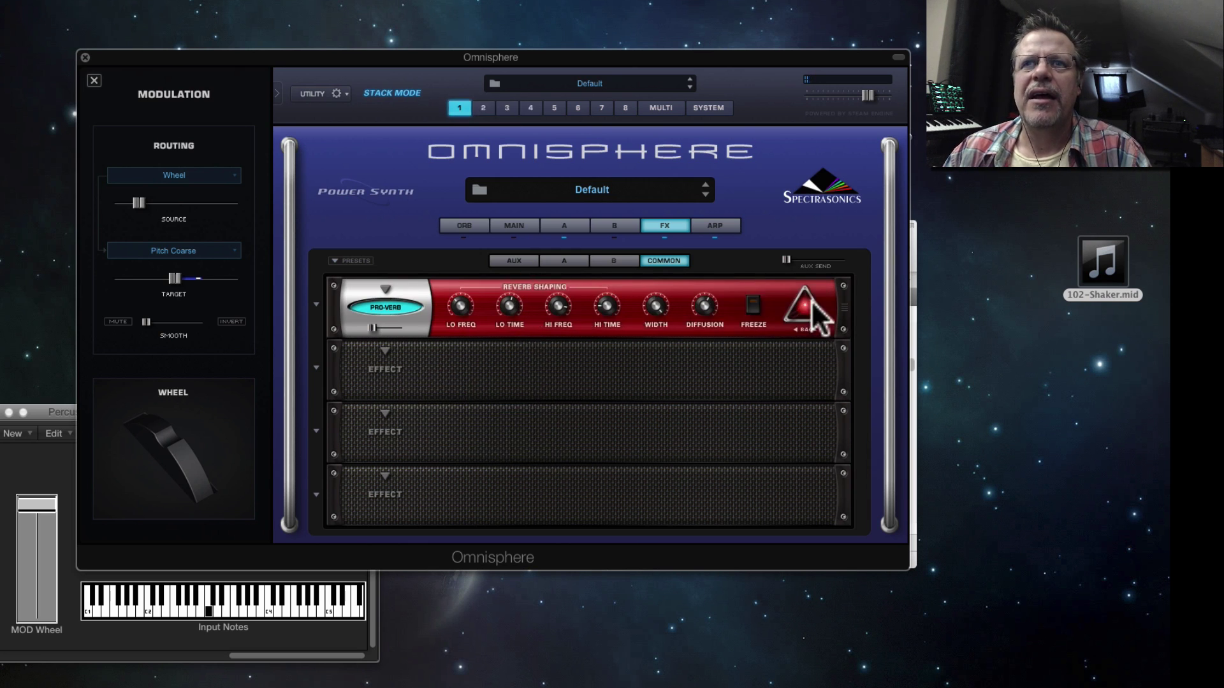
mouse_move(558, 314)
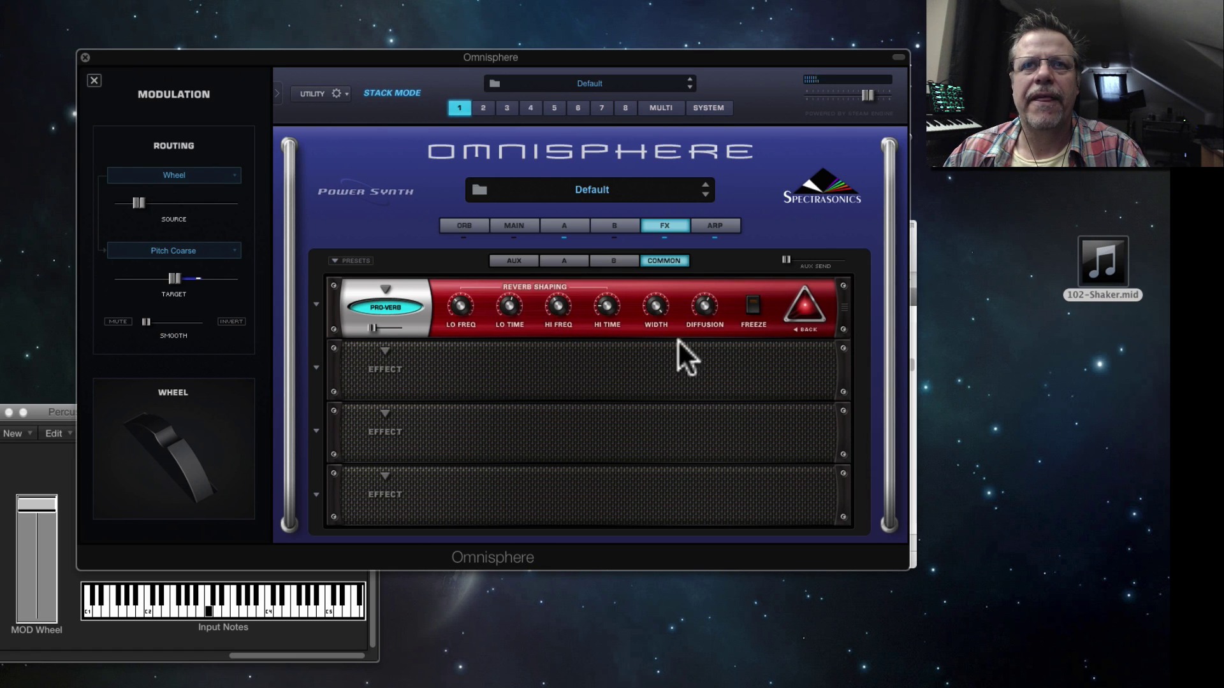
left_click(816, 309)
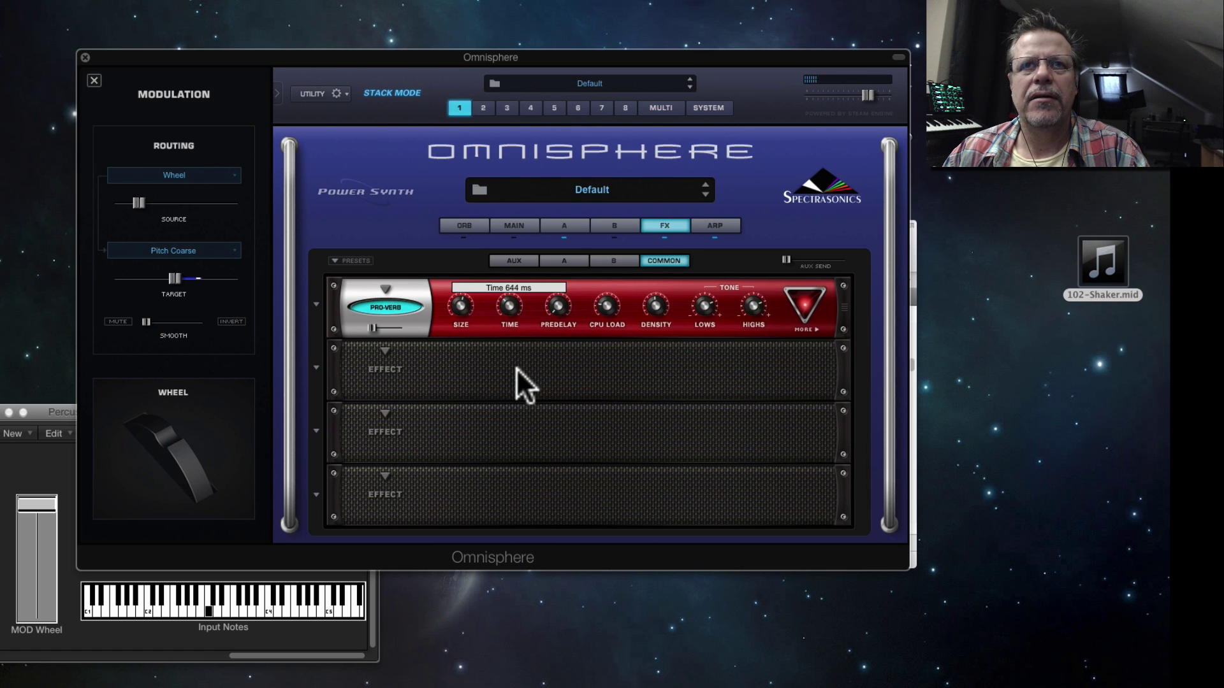
Step: Insert a Studio EQ in the second slot of part 1's common rack and set its band 2 mode to LPF
left_click(384, 349)
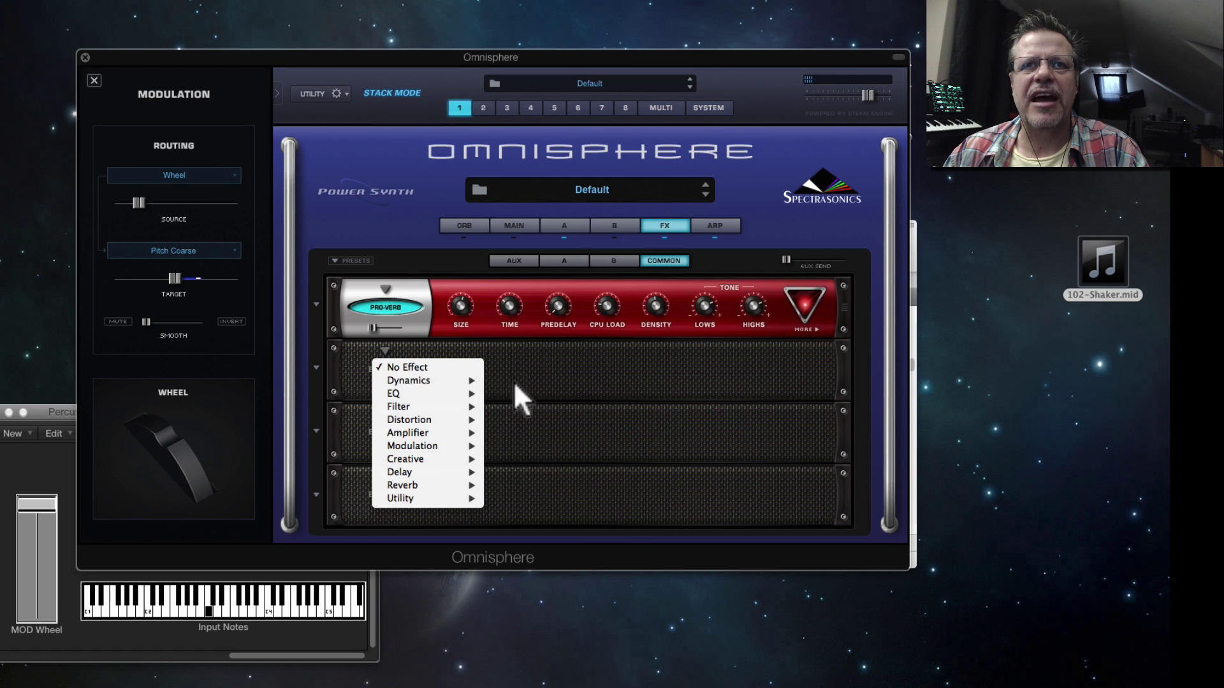
mouse_move(431, 394)
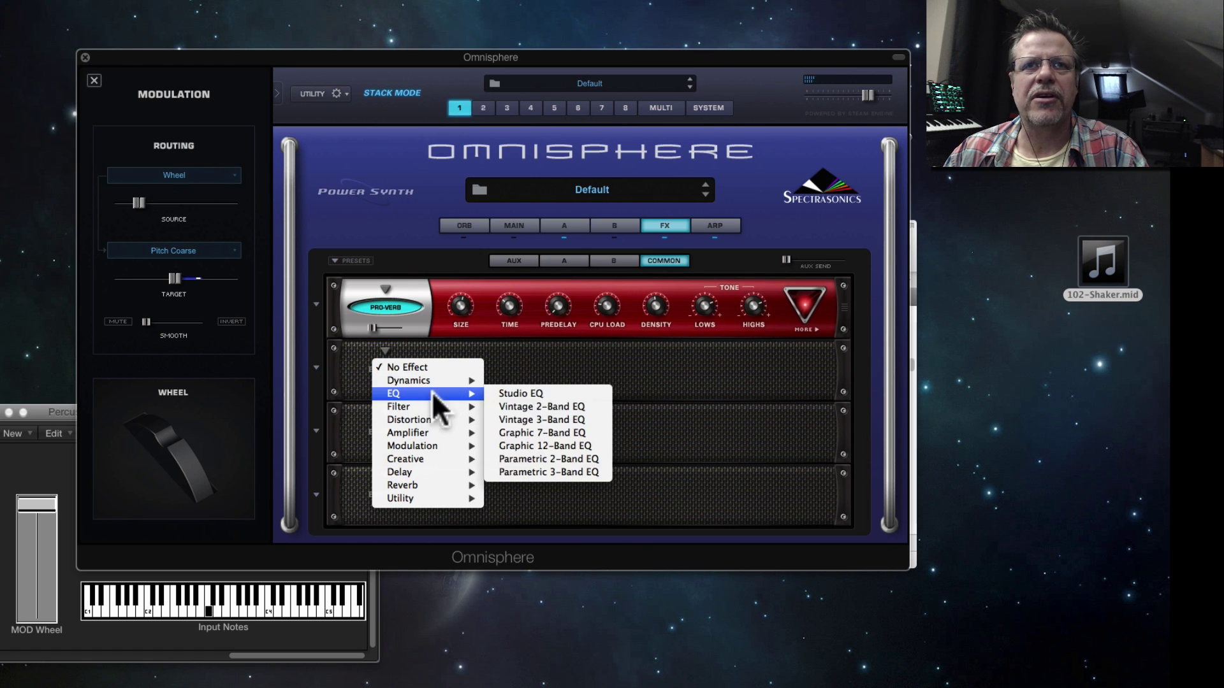
left_click(529, 394)
left_click(802, 370)
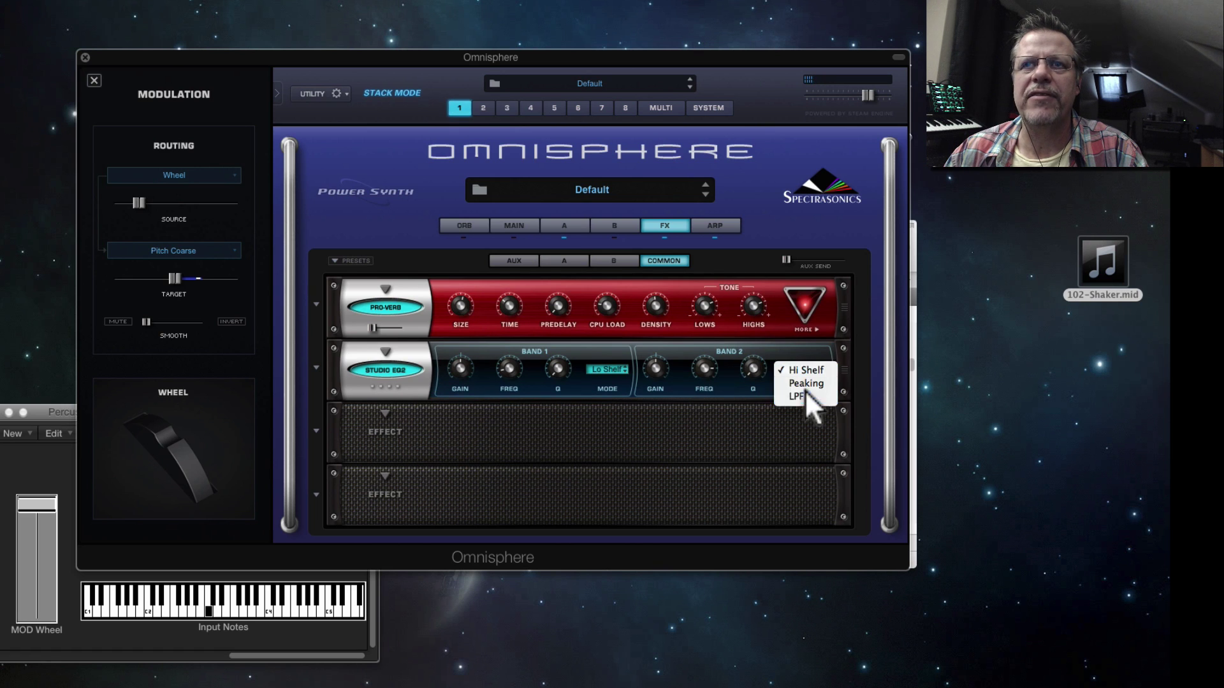
left_click(800, 395)
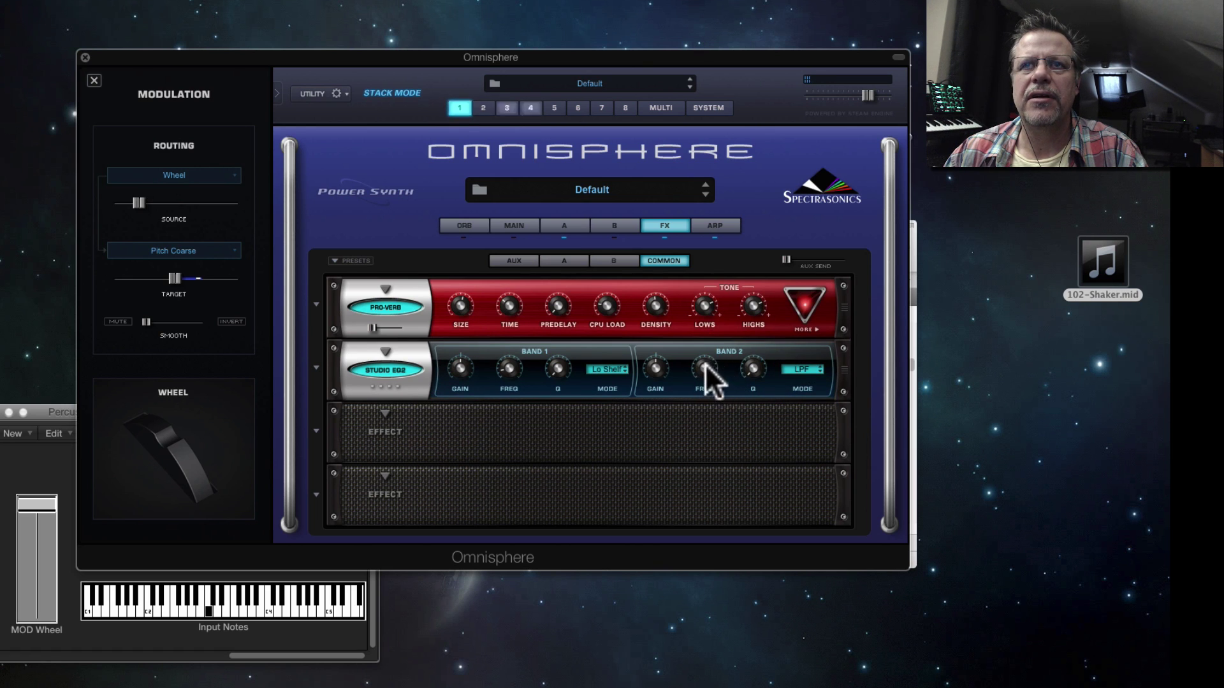
Step: Modulate the Studio EQ's band 2 frequency with the Wheel and lower the routing's source amount to about a quarter
right_click(705, 368)
mouse_move(757, 382)
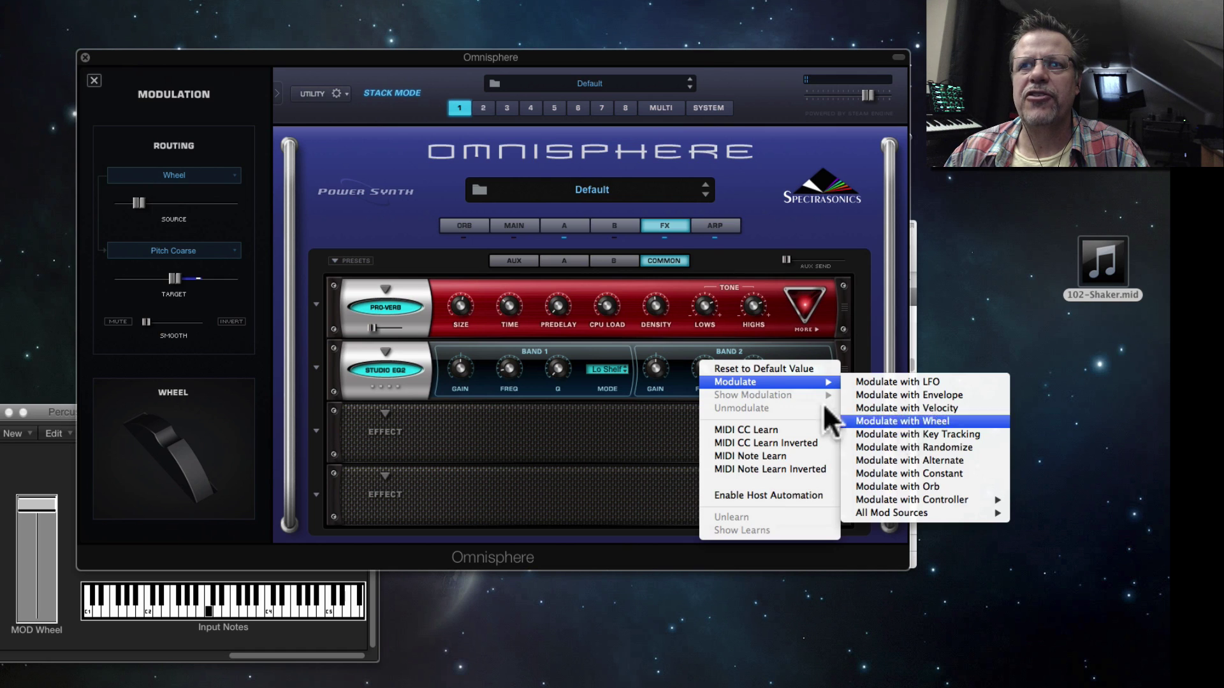
left_click(854, 420)
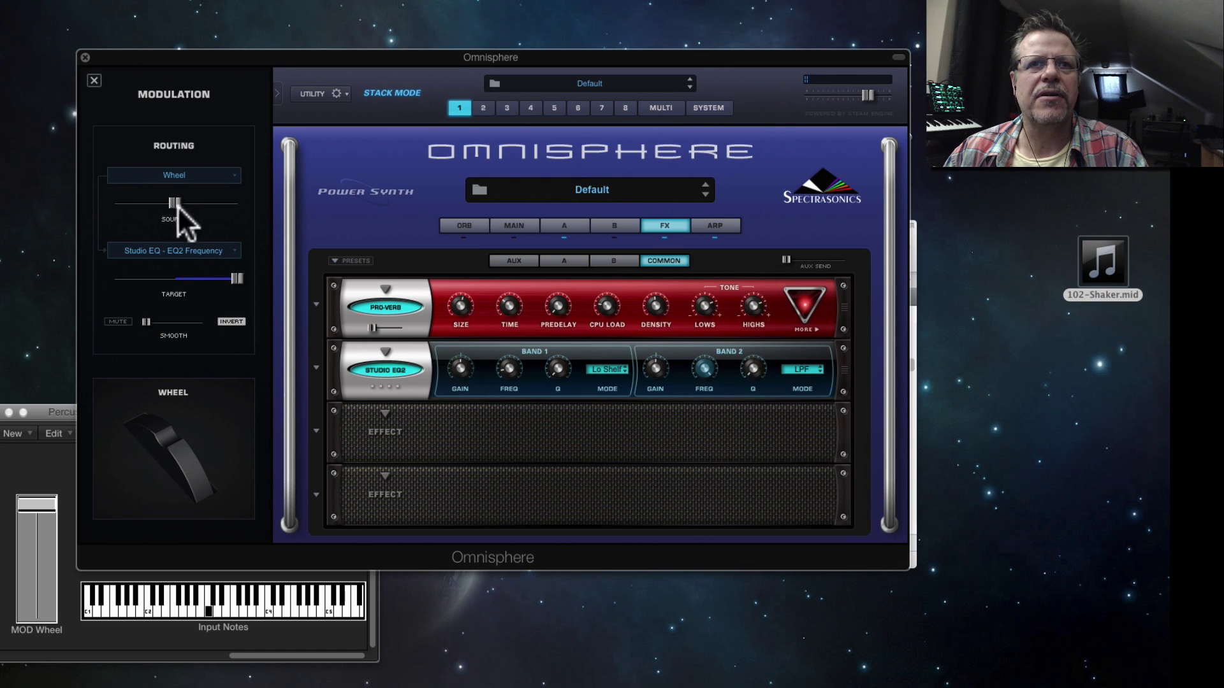
left_click_drag(177, 205, 188, 193)
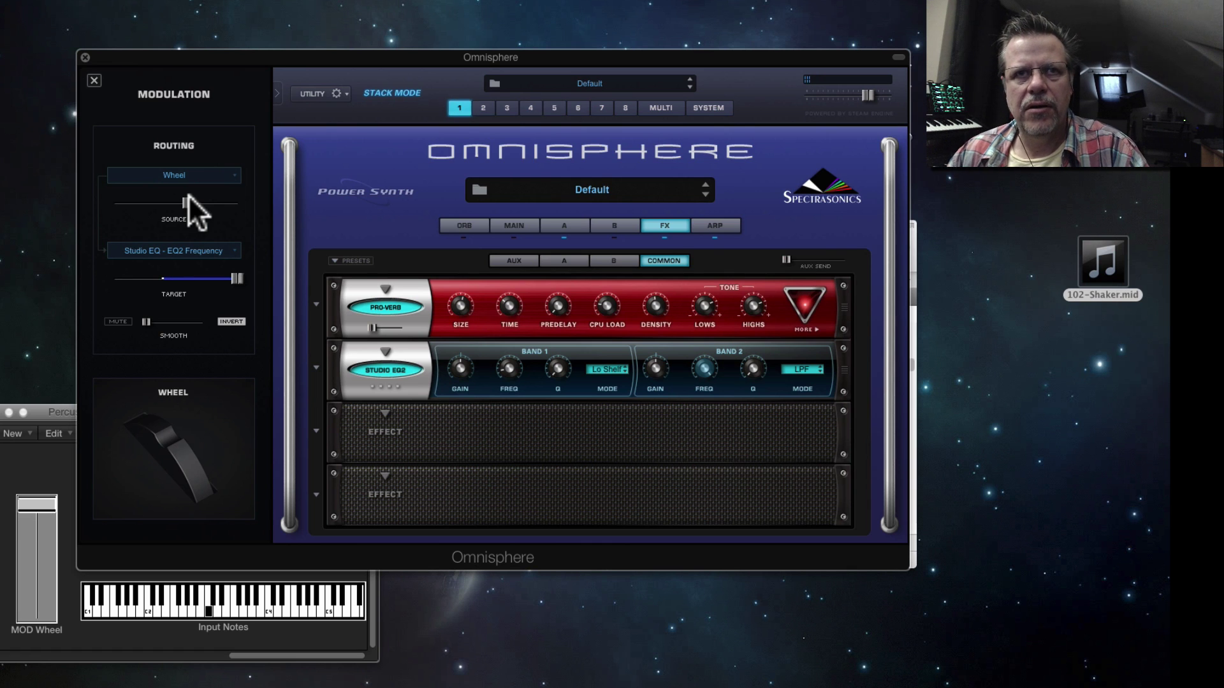
left_click_drag(197, 193, 169, 199)
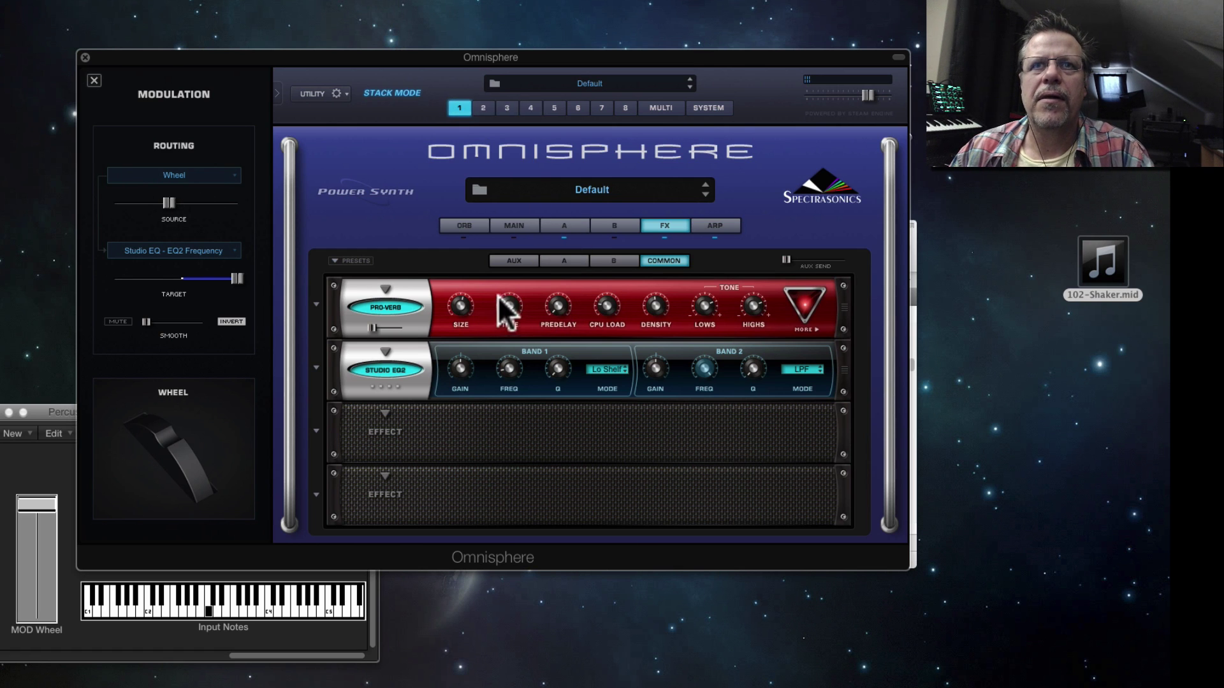
mouse_move(509, 294)
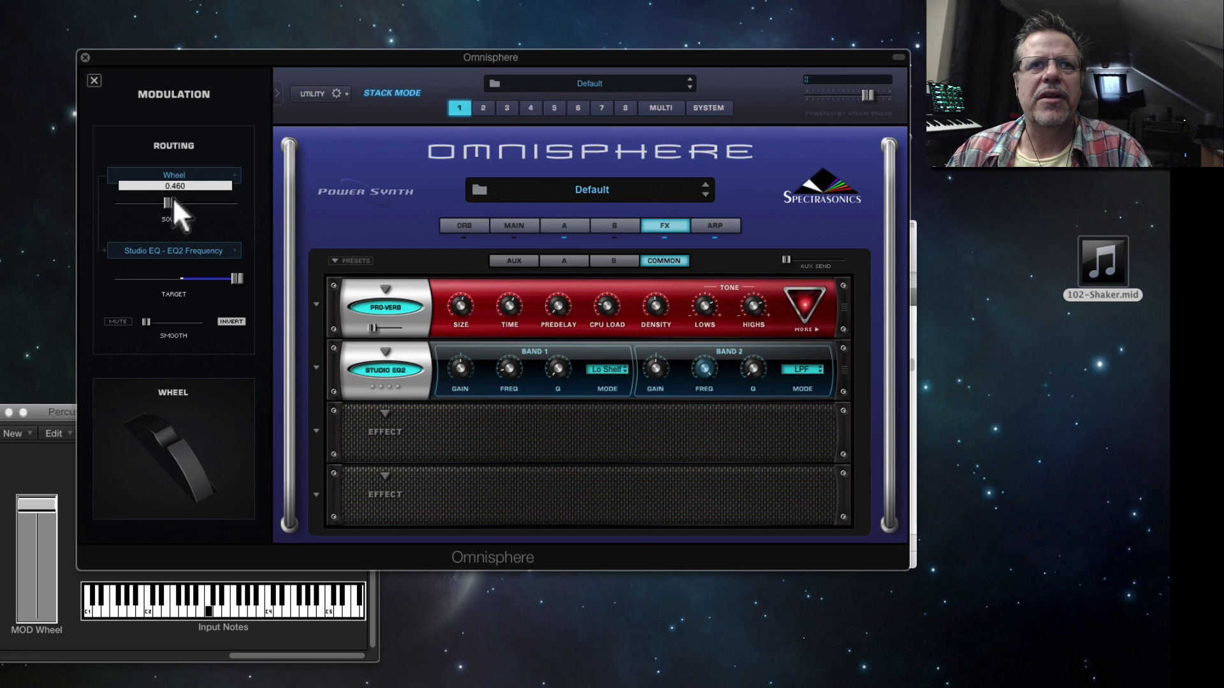
left_click_drag(172, 199, 190, 199)
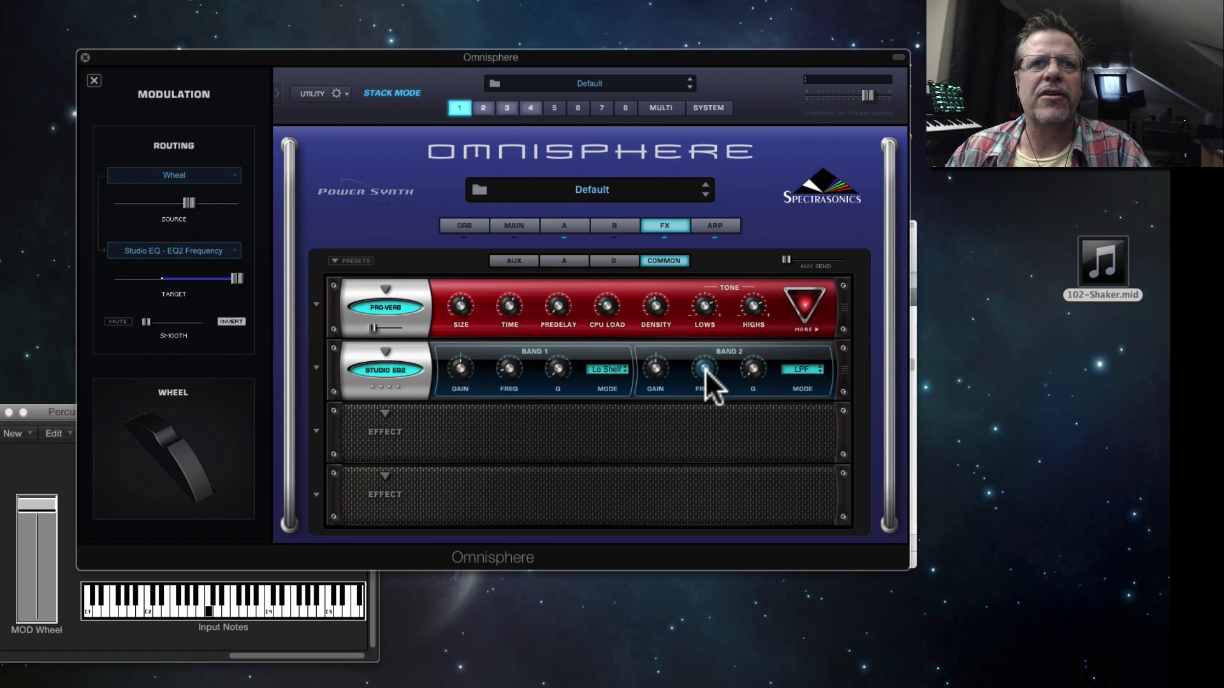
left_click(184, 198)
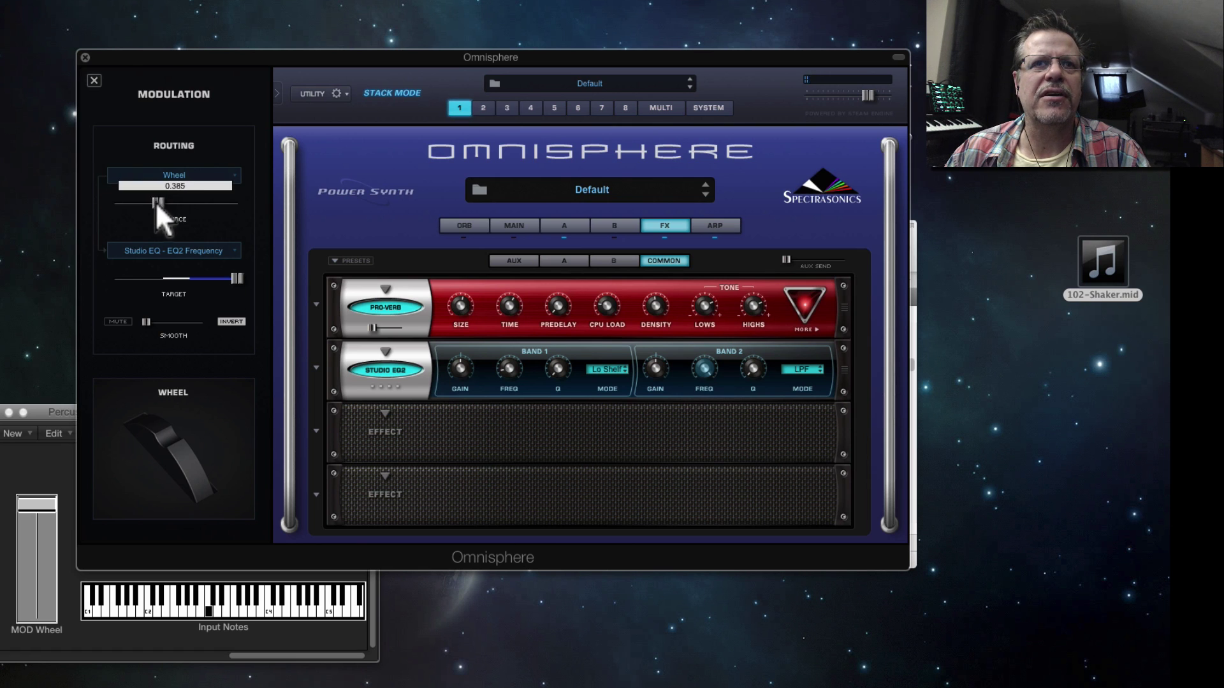
left_click_drag(155, 201, 143, 202)
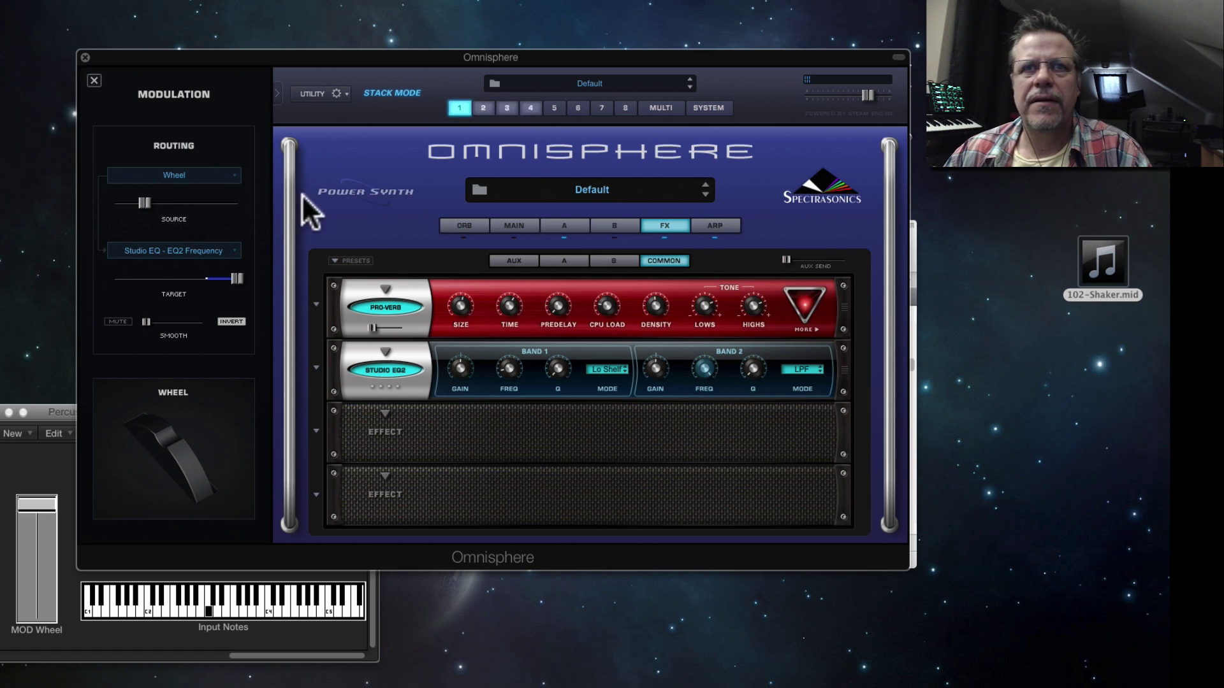
Step: Raise the high crossover frequency and time of part 1's PRO-Verb and set its mix to 33
left_click(801, 312)
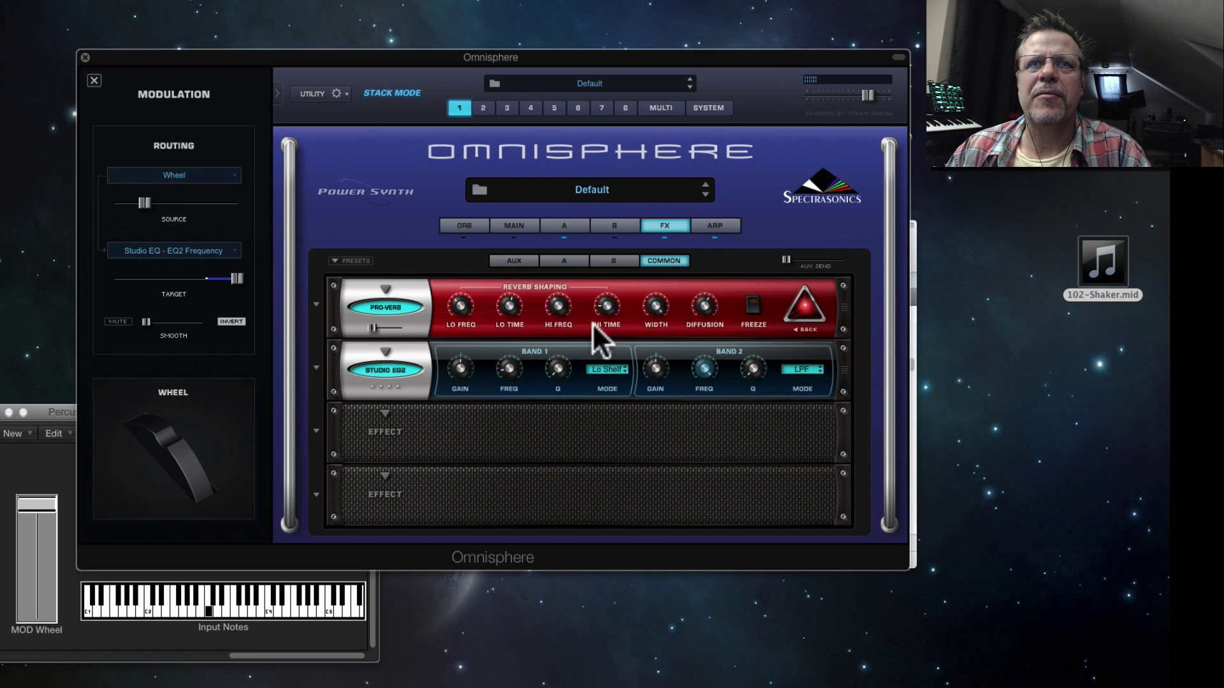
left_click_drag(558, 301, 564, 280)
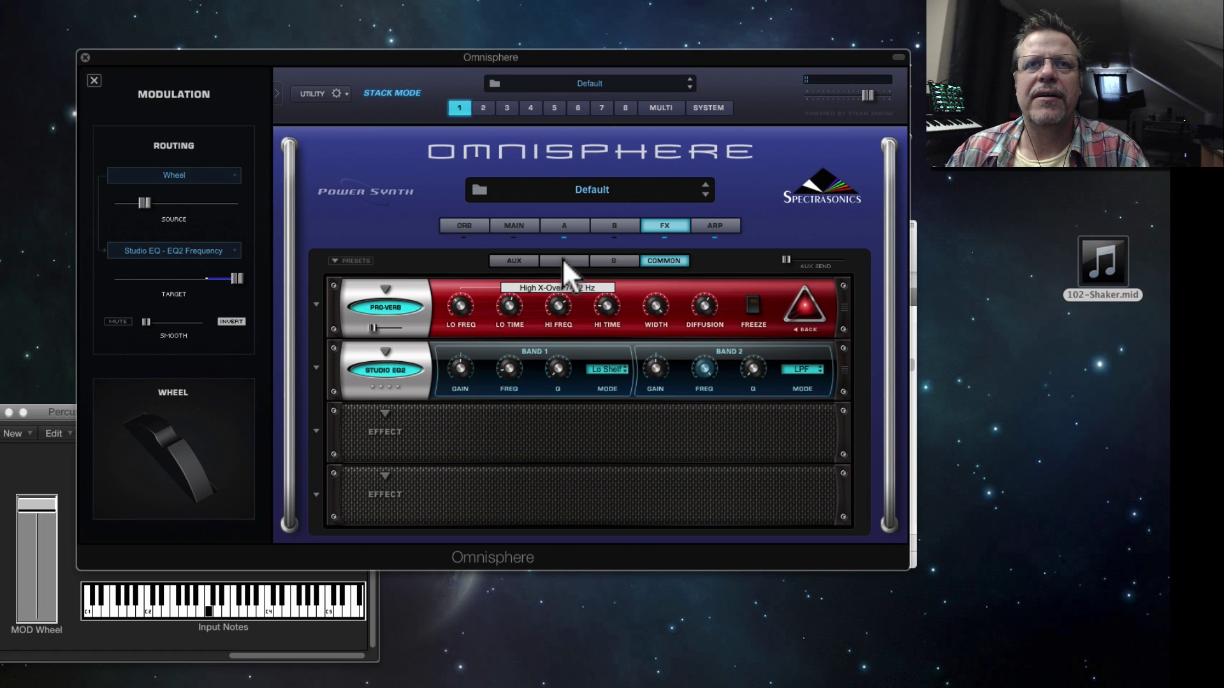
left_click(803, 307)
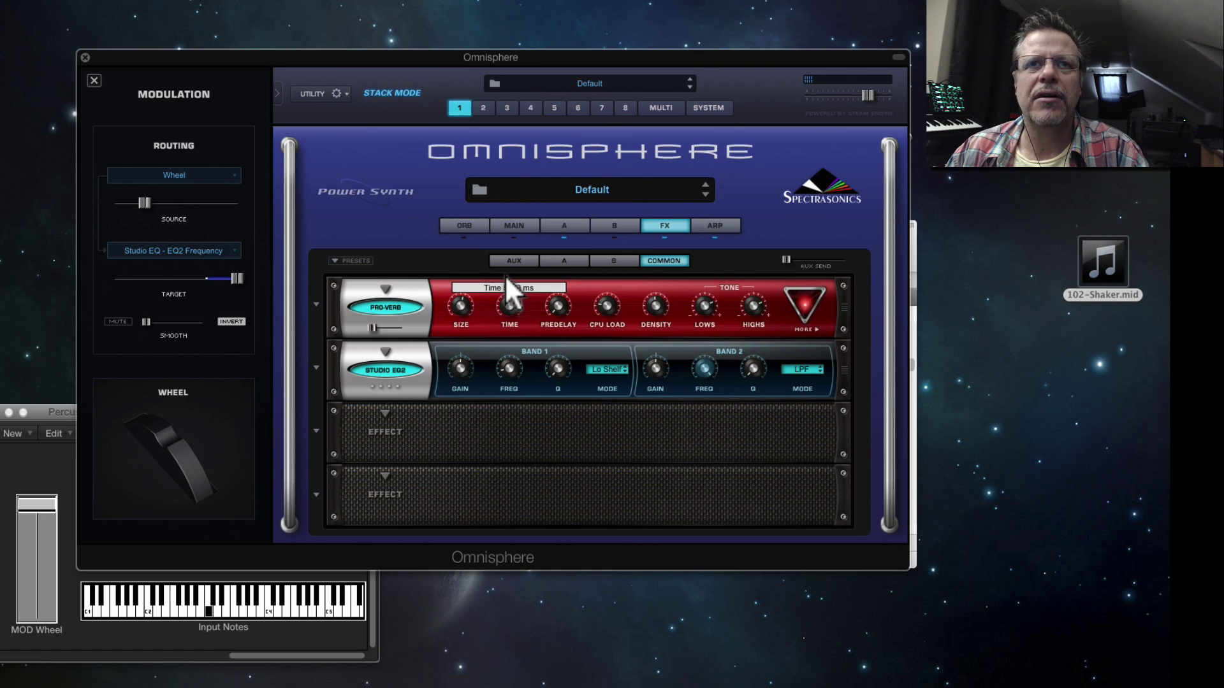
left_click_drag(373, 328, 381, 344)
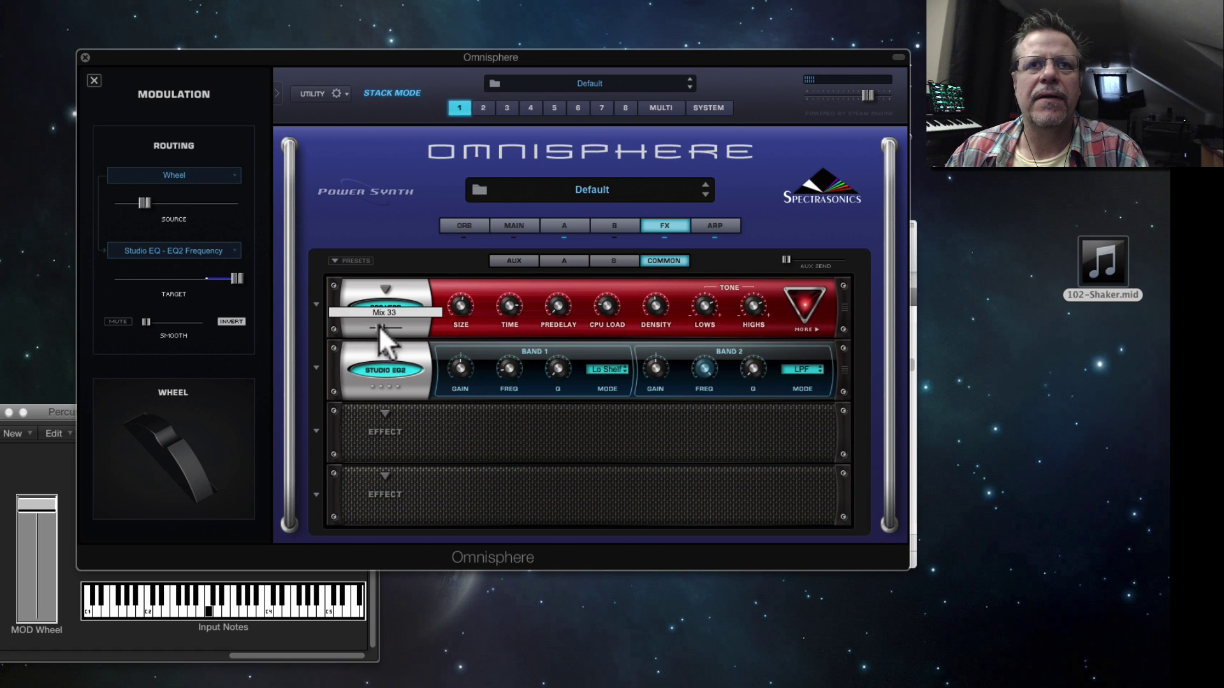
Step: Modulate the mix of part 1's PRO-Verb with the Wheel and reduce the routing's source amount to just under 0.149
right_click(367, 327)
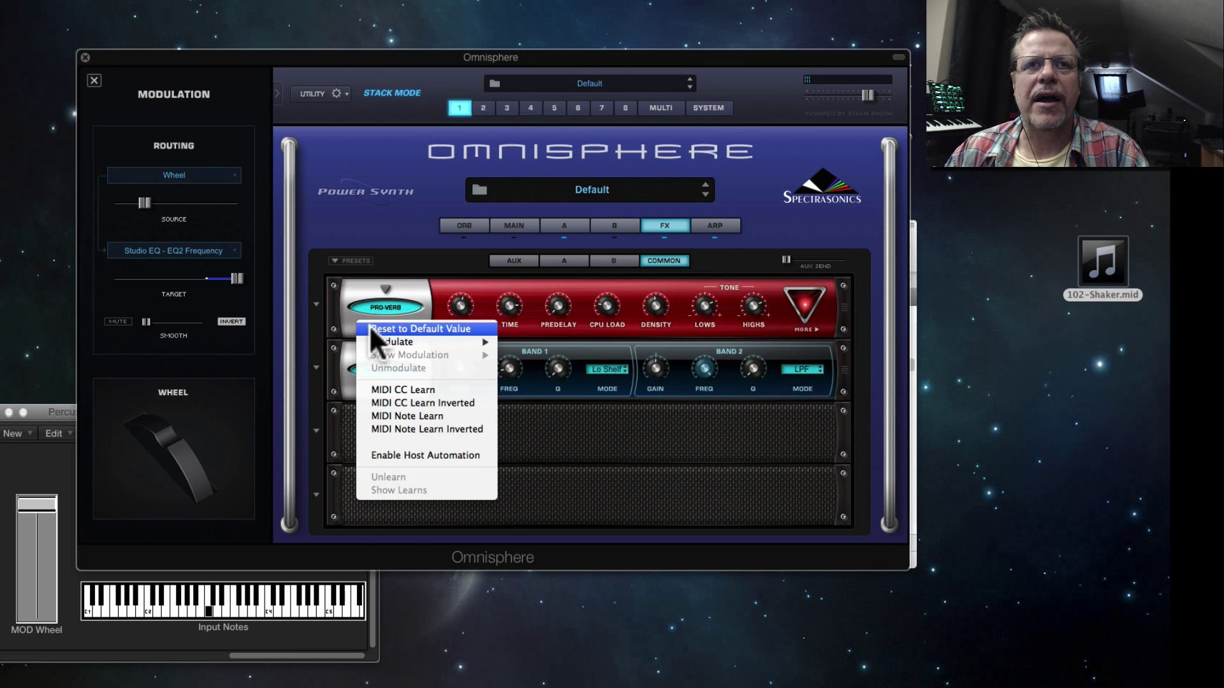
mouse_move(398, 341)
left_click(577, 370)
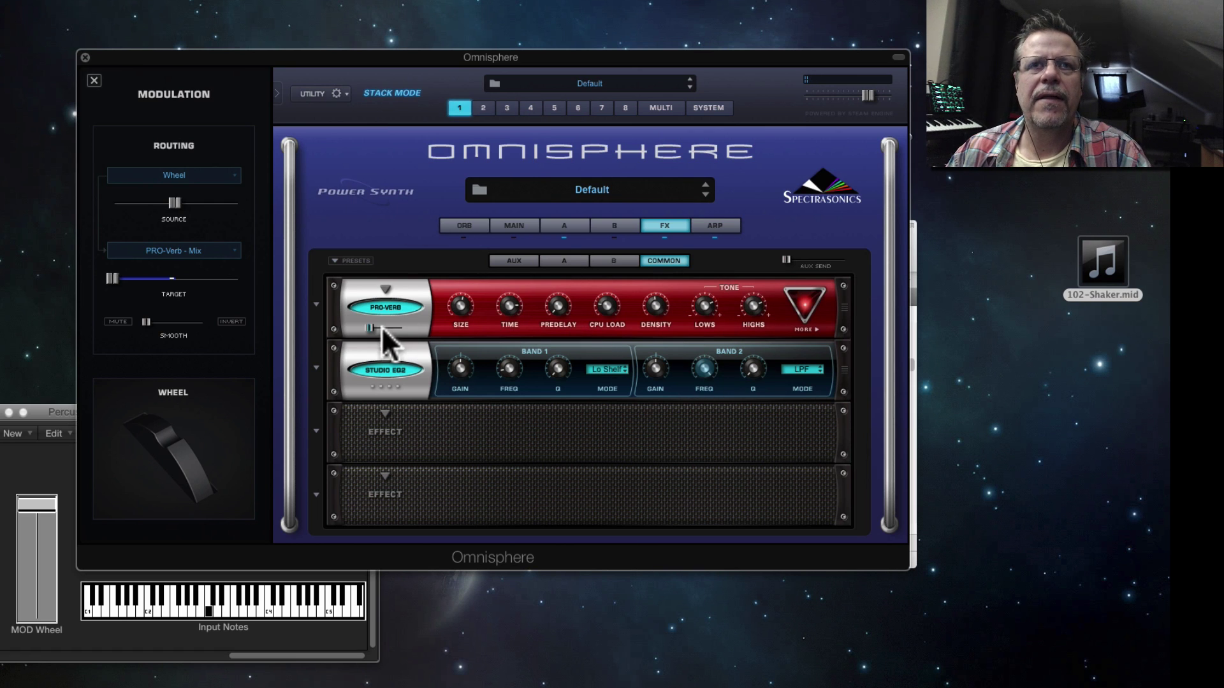
mouse_move(175, 200)
left_click_drag(143, 199, 132, 198)
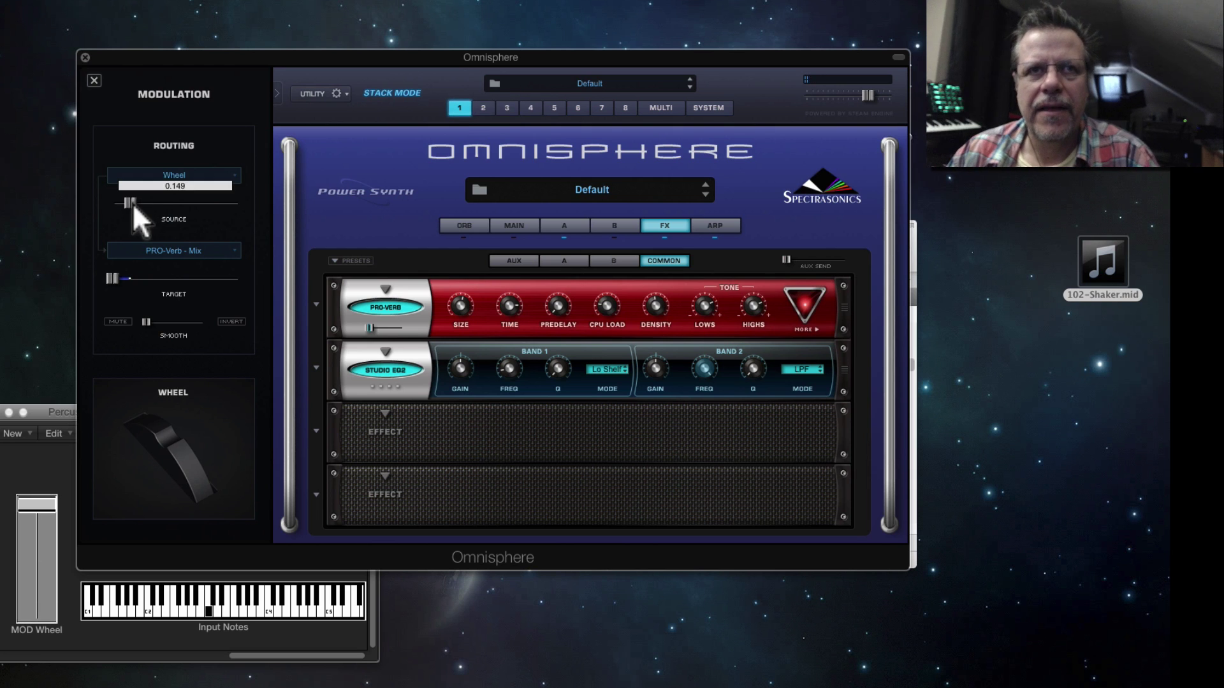
left_click_drag(132, 203, 129, 204)
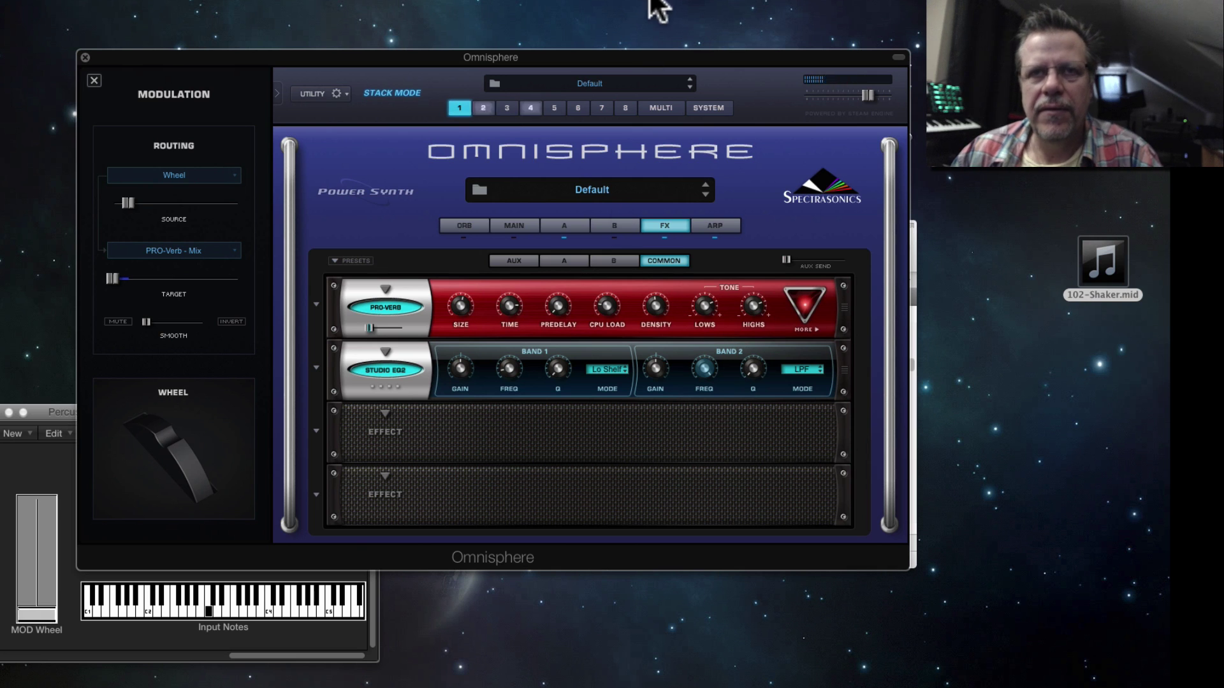
Step: Inspect layer A of part 5, and open the multi's mixer overview
left_click(554, 107)
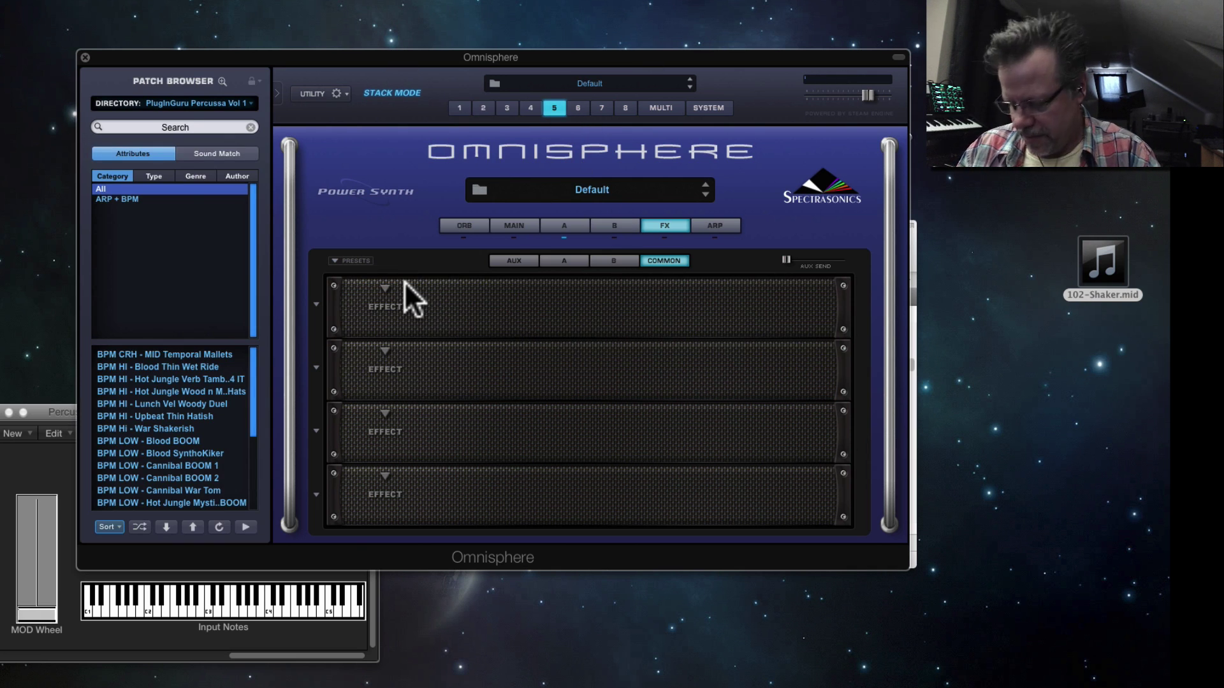
left_click(561, 225)
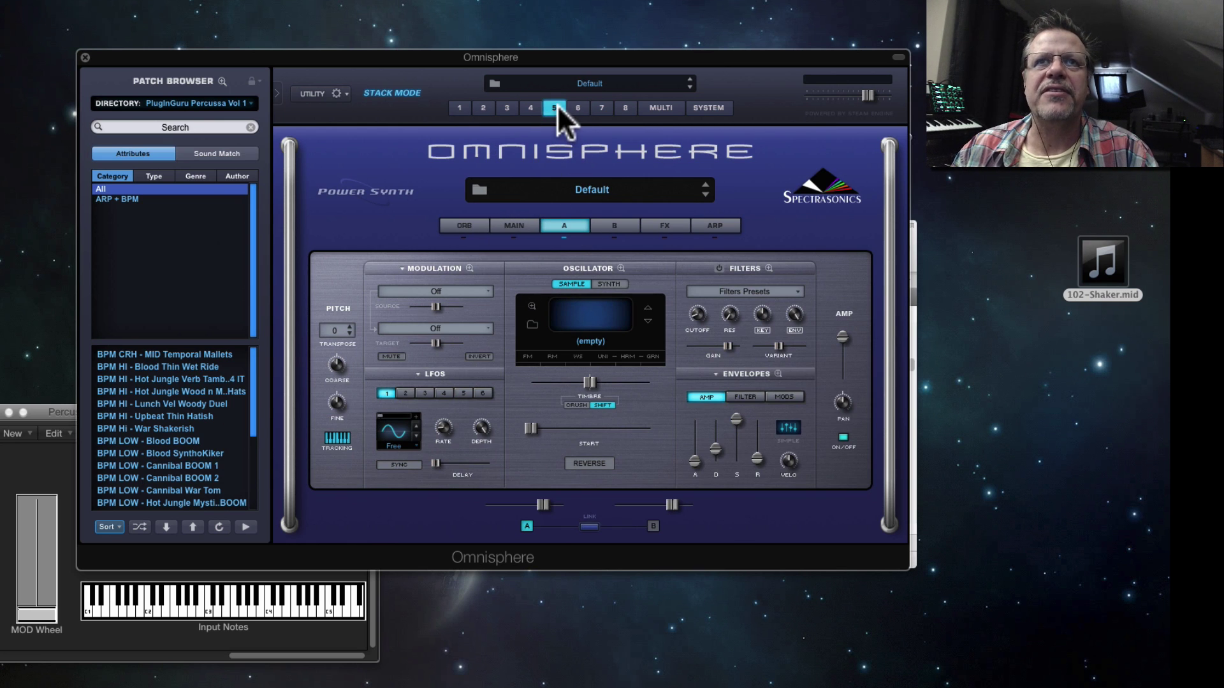
left_click(663, 108)
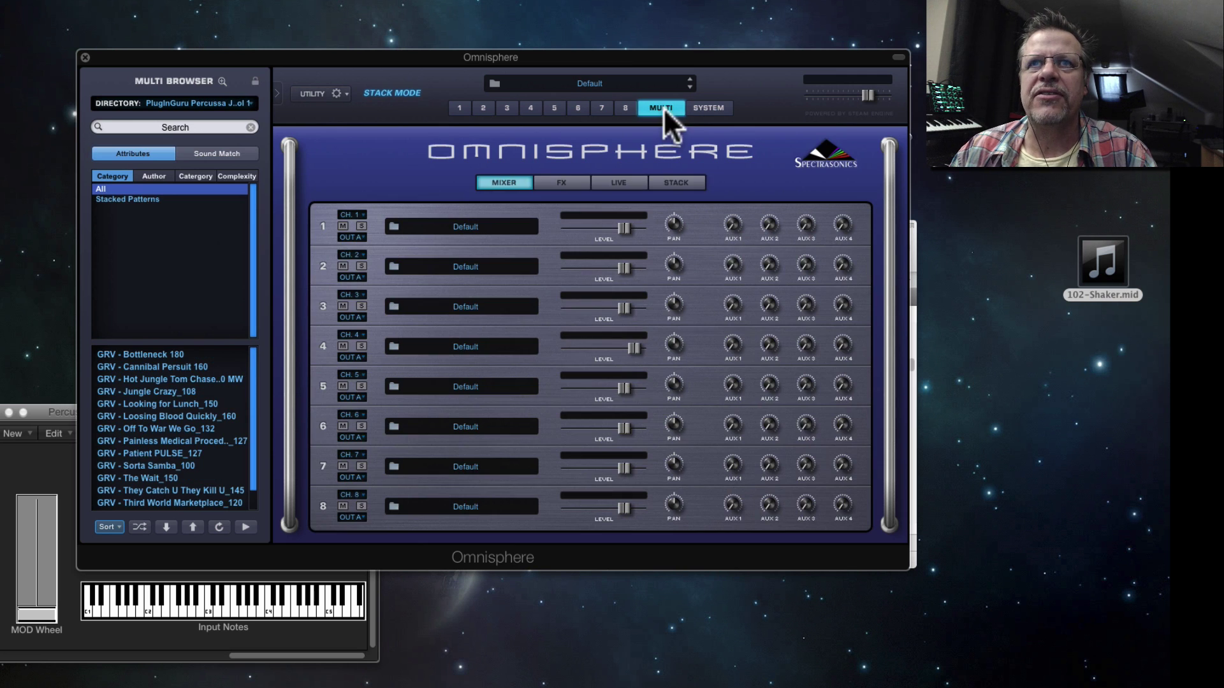
Step: Add part 5 to the multi's stack as a full-range zone below the four existing parts
left_click(678, 184)
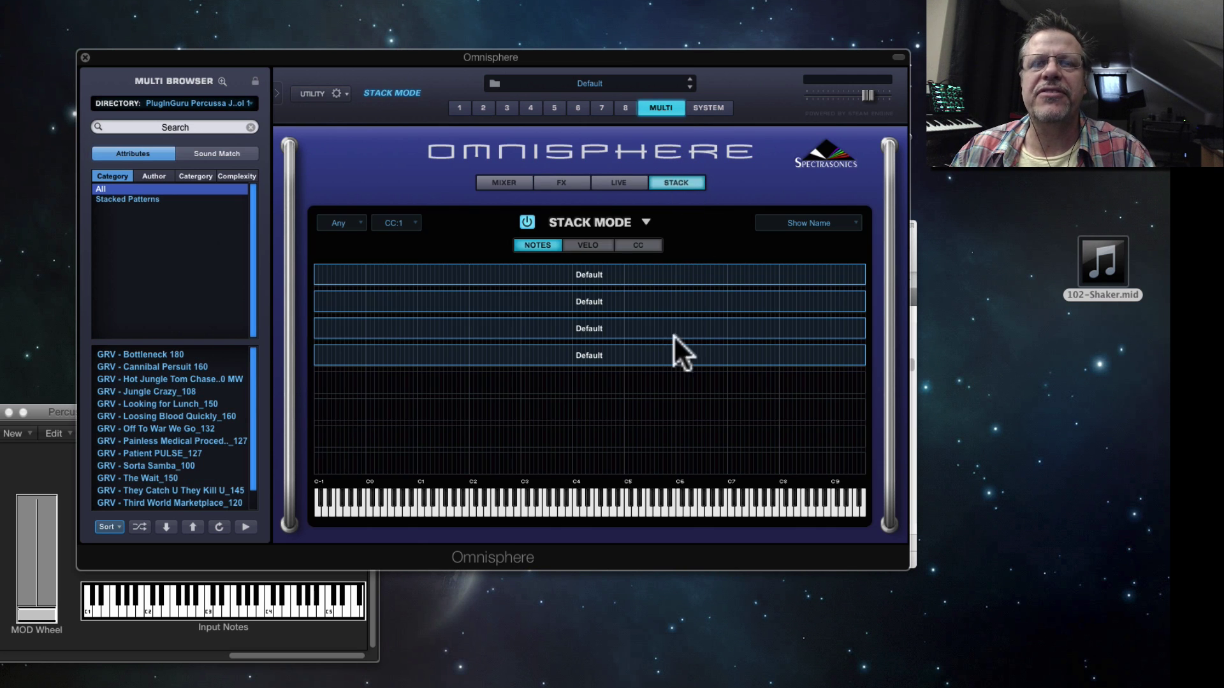
right_click(506, 378)
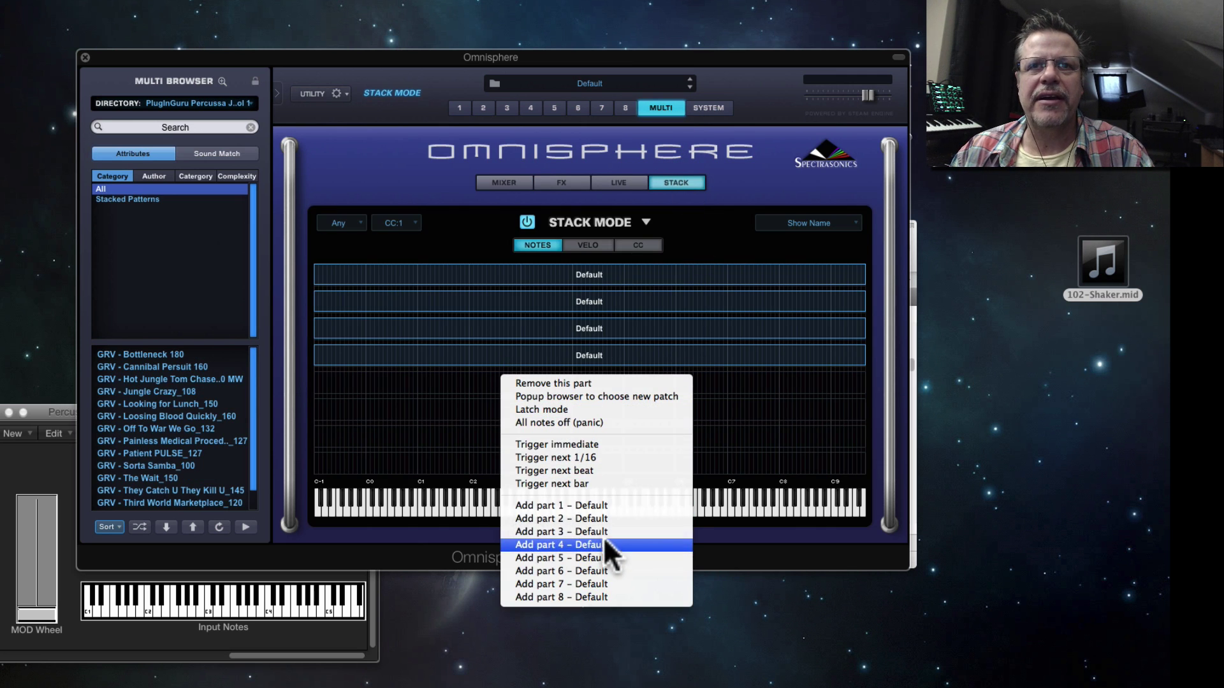
left_click(606, 556)
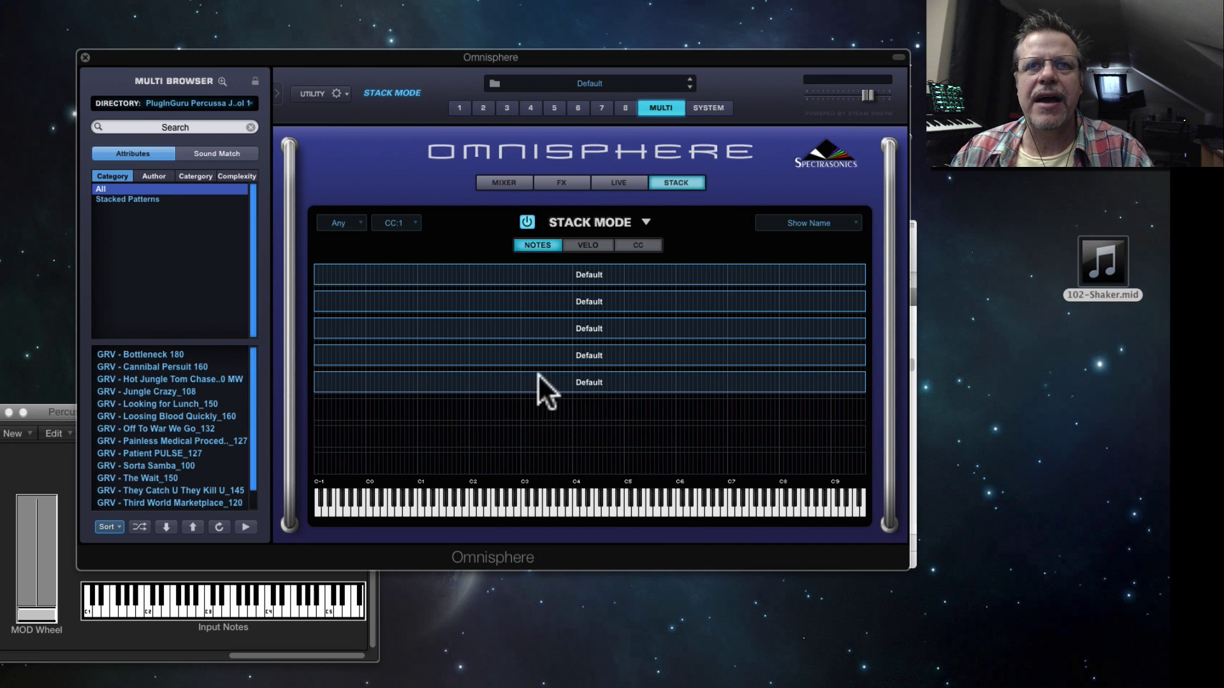
Step: Lengthen the amp release of part 5's layer A and load BD-RCH Boomer 11 from PlugInGuru Percussa Vol 1 as its soundsource
left_click(549, 108)
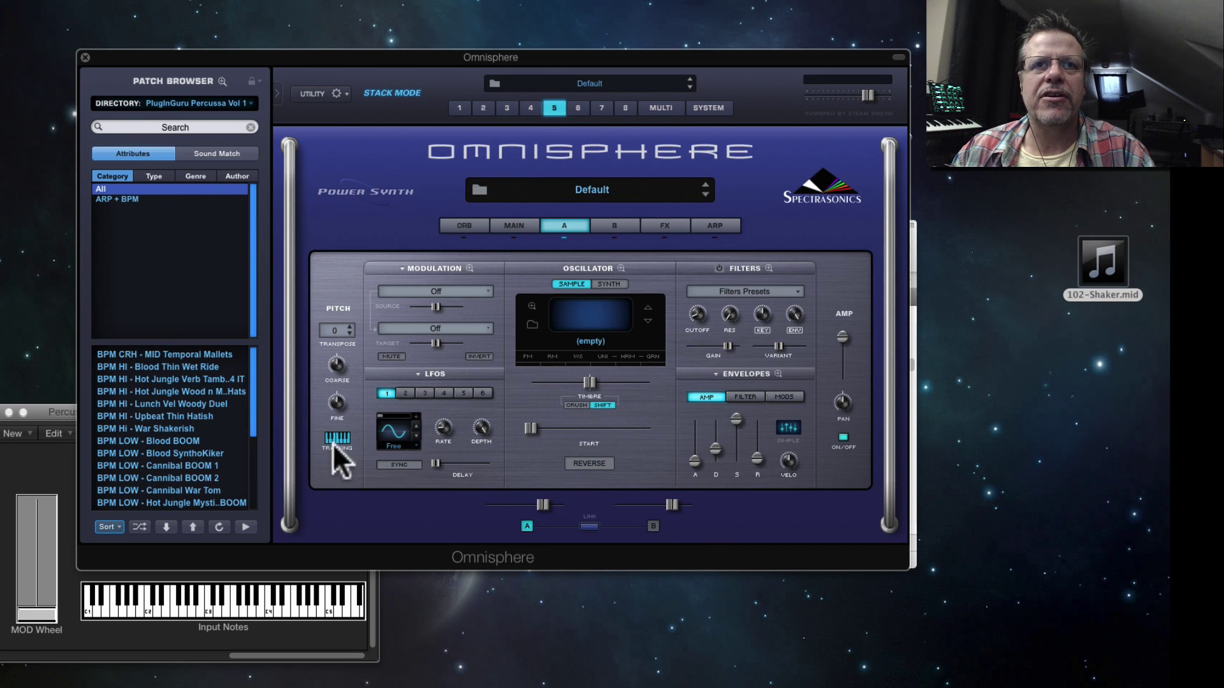
left_click_drag(757, 457, 755, 437)
left_click(531, 319)
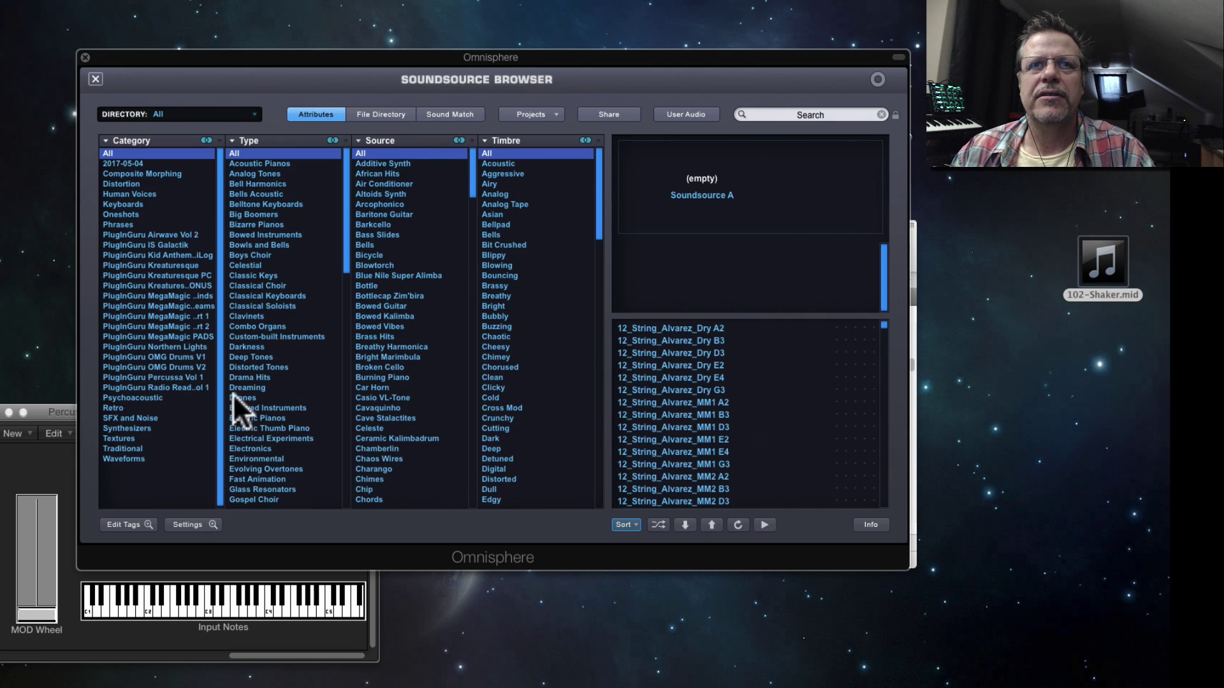
left_click(189, 378)
scroll(726, 408, "down", 2)
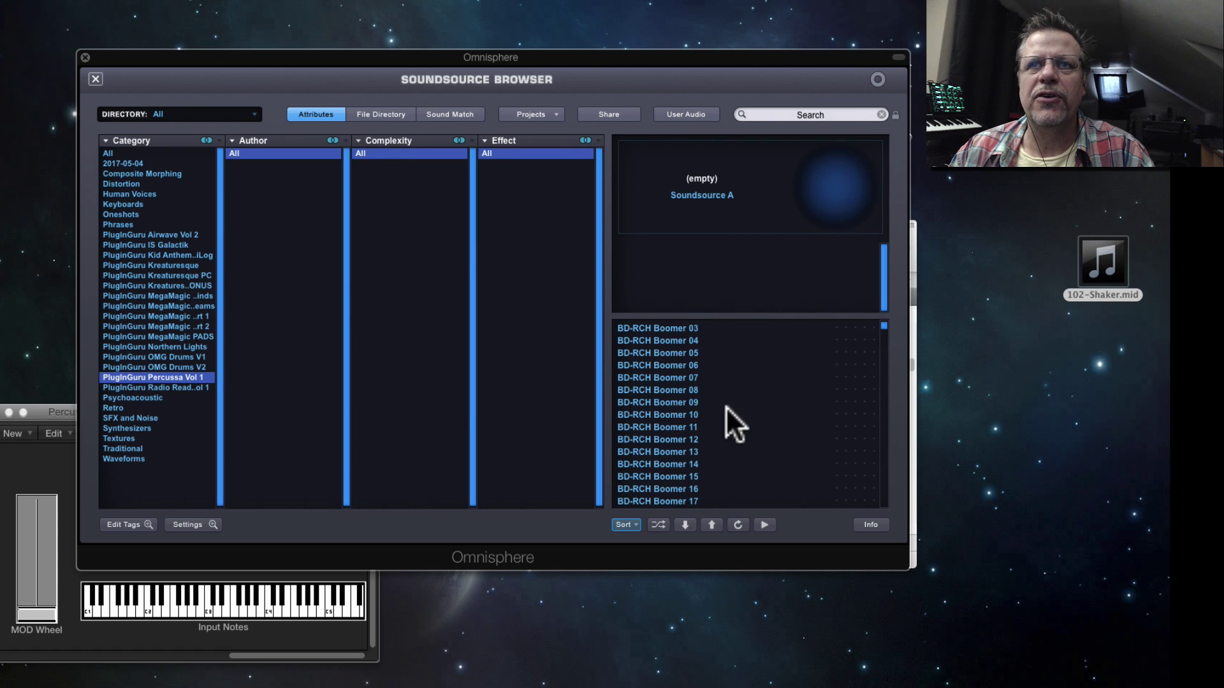
left_click(717, 402)
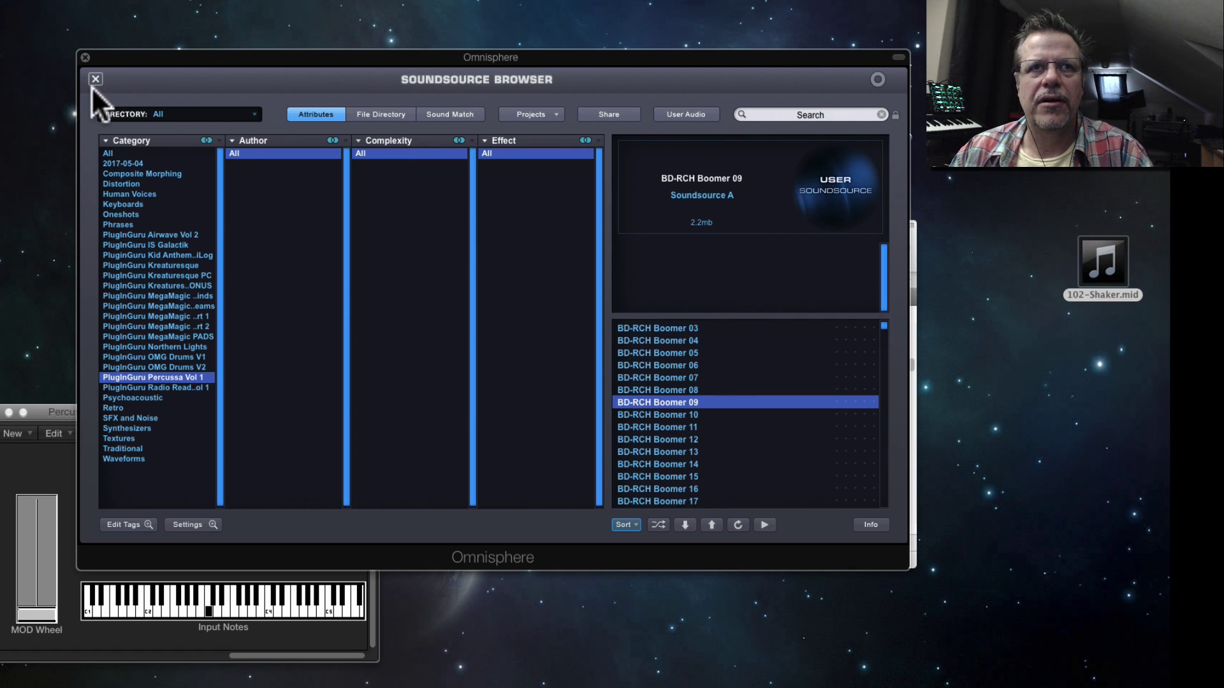
left_click(677, 427)
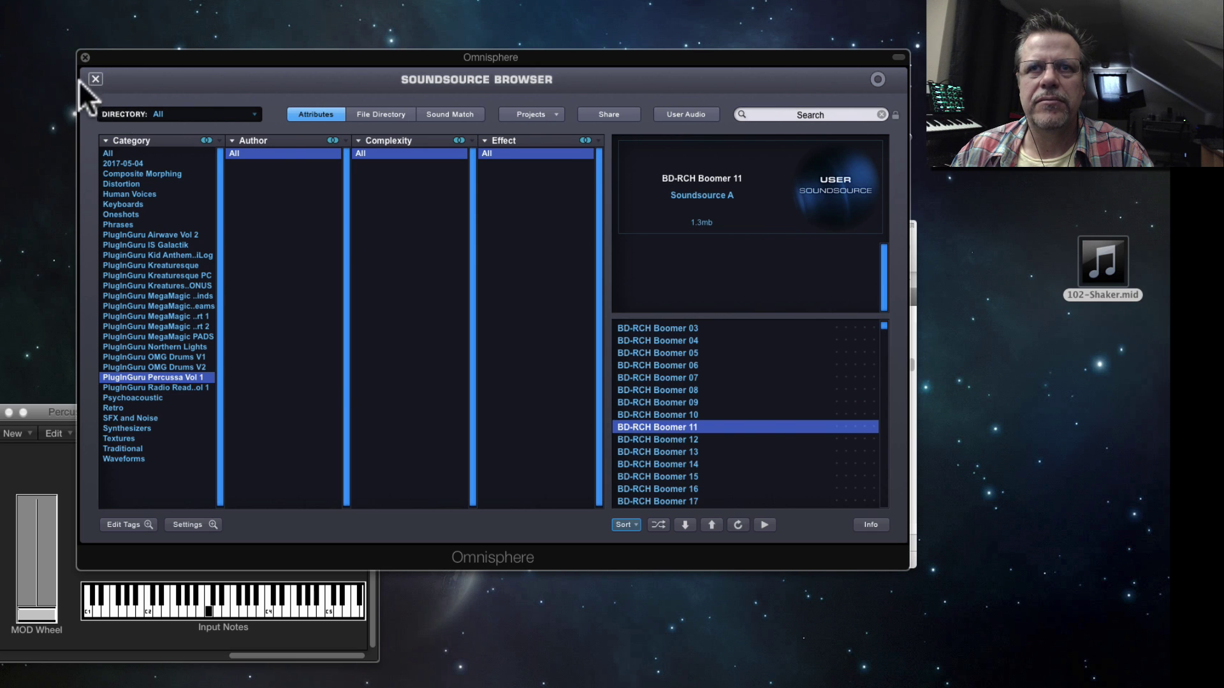
left_click(94, 78)
Step: Turn on part 5's layer B with a longer amp release and browse the PlugInGuru Percussa Vol 1 soundsources for it
left_click(627, 230)
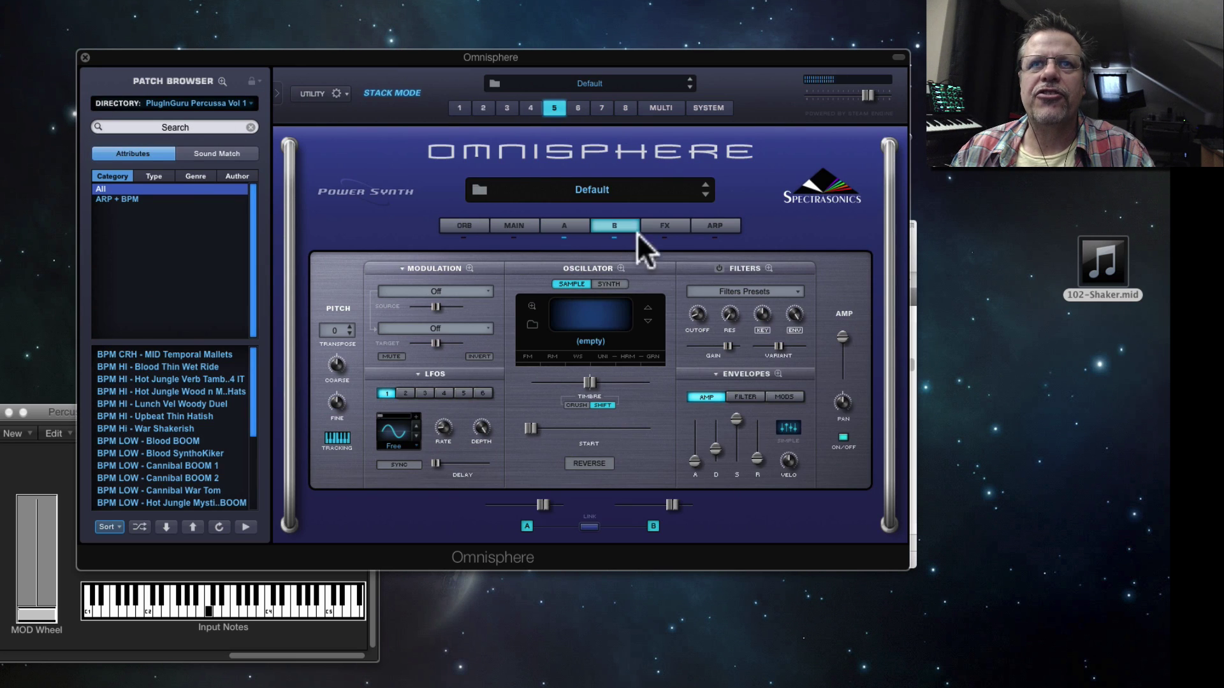
left_click_drag(758, 459, 762, 434)
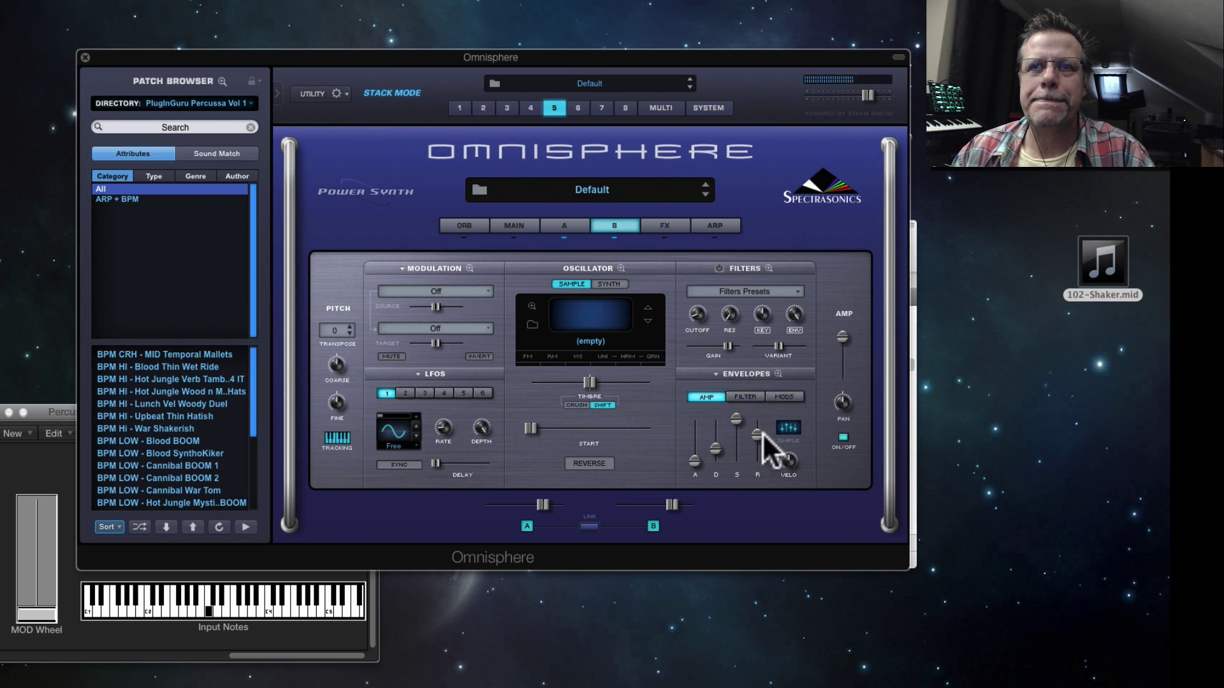
left_click(533, 324)
left_click(158, 377)
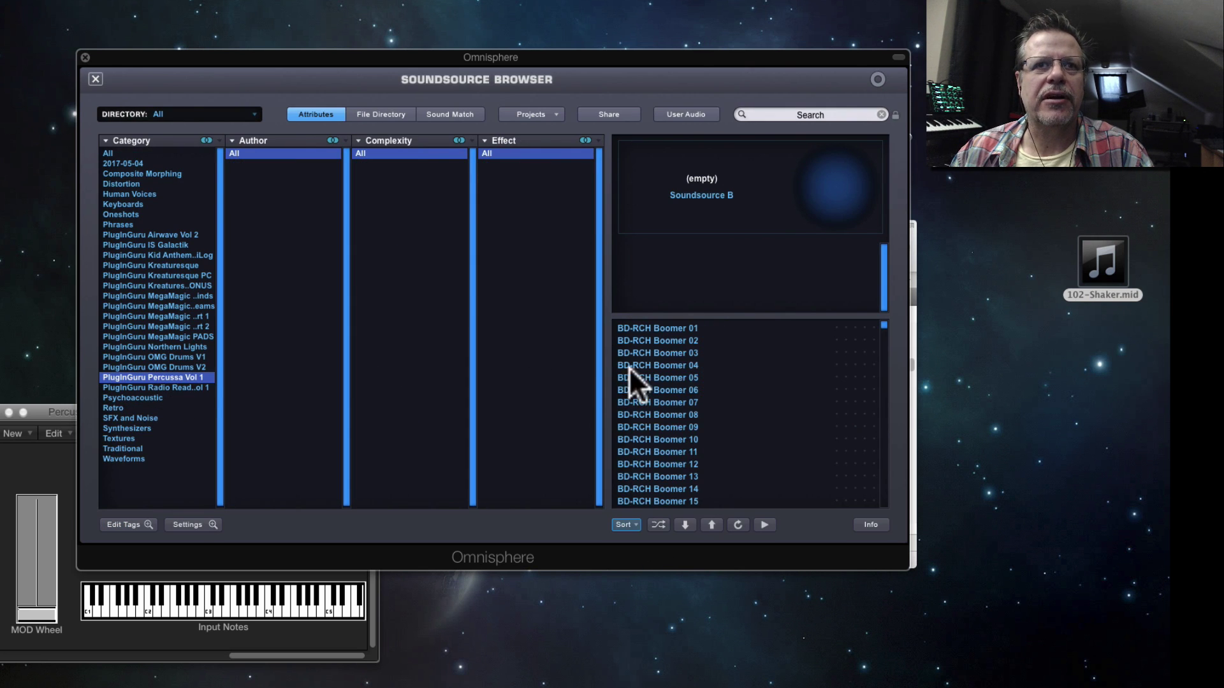
Step: Audition several FX-RCH Stingers soundsources and load FX-RCH Stingers 17 into layer B
scroll(687, 437, "down", 10)
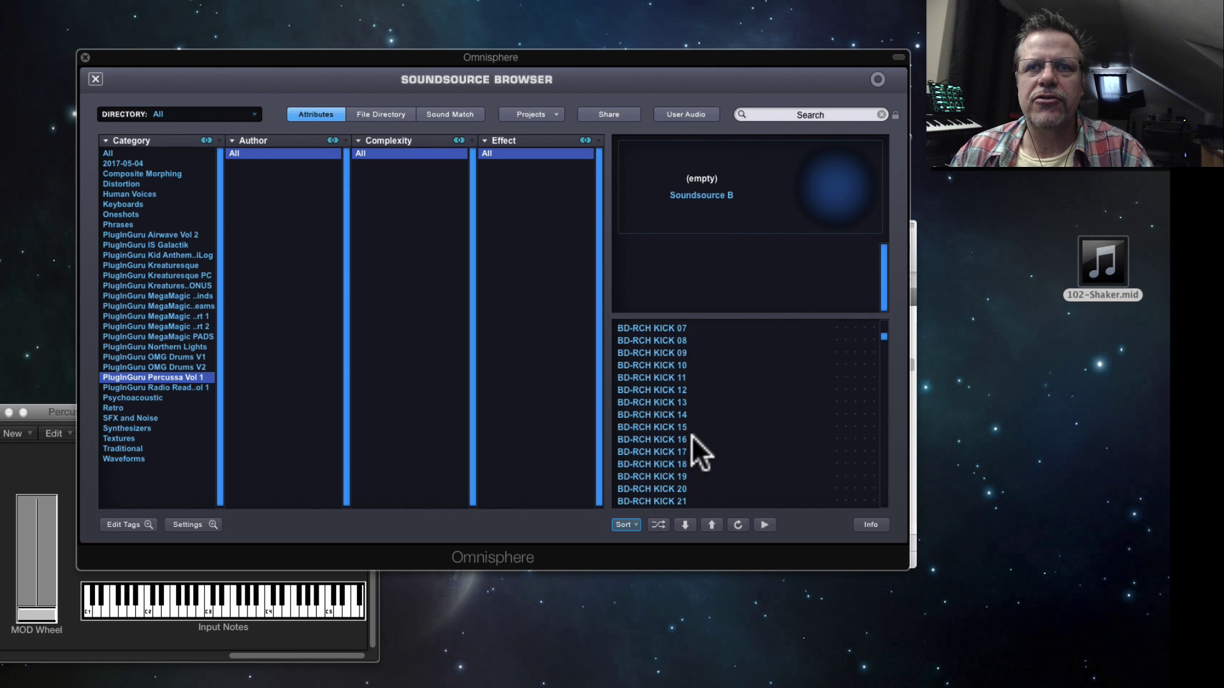
scroll(694, 425, "down", 10)
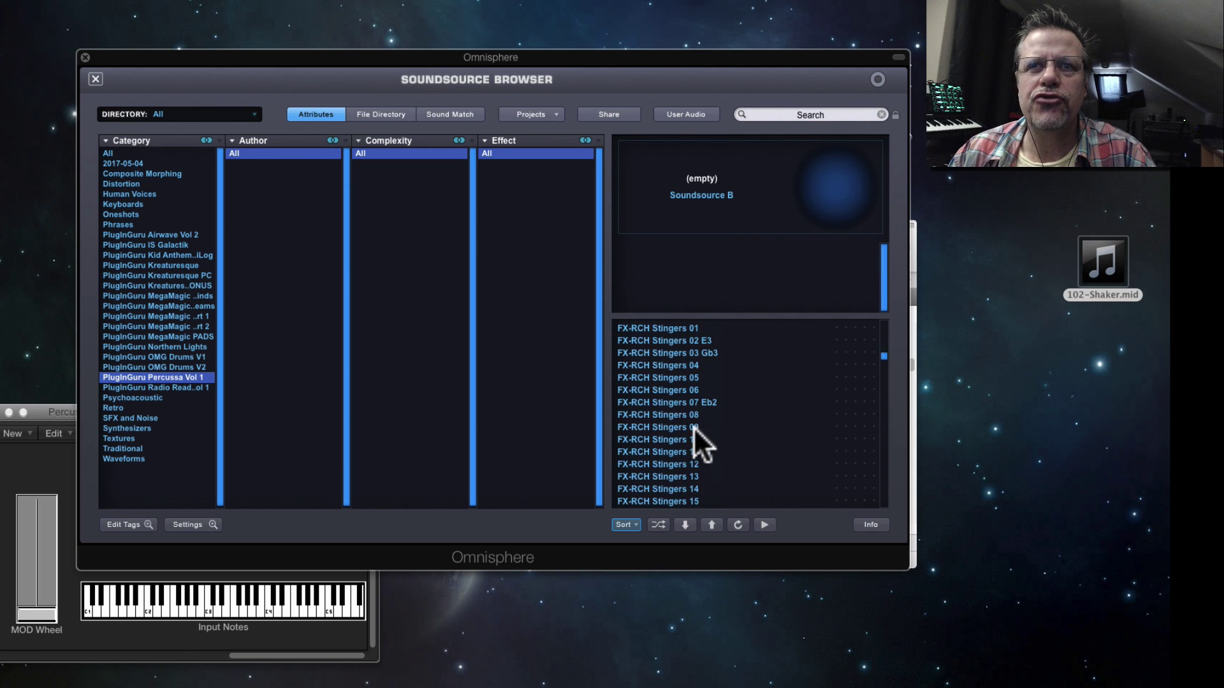
left_click(694, 436)
left_click(690, 463)
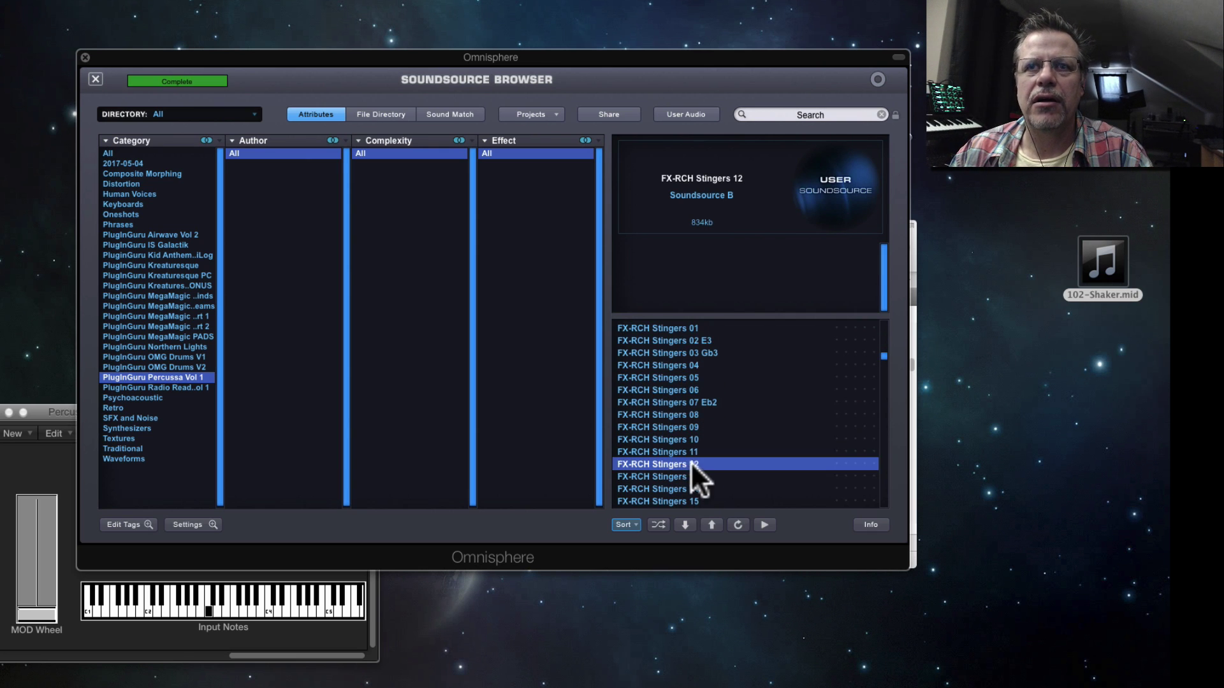
left_click(694, 472)
scroll(694, 440, "down", 3)
left_click(690, 437)
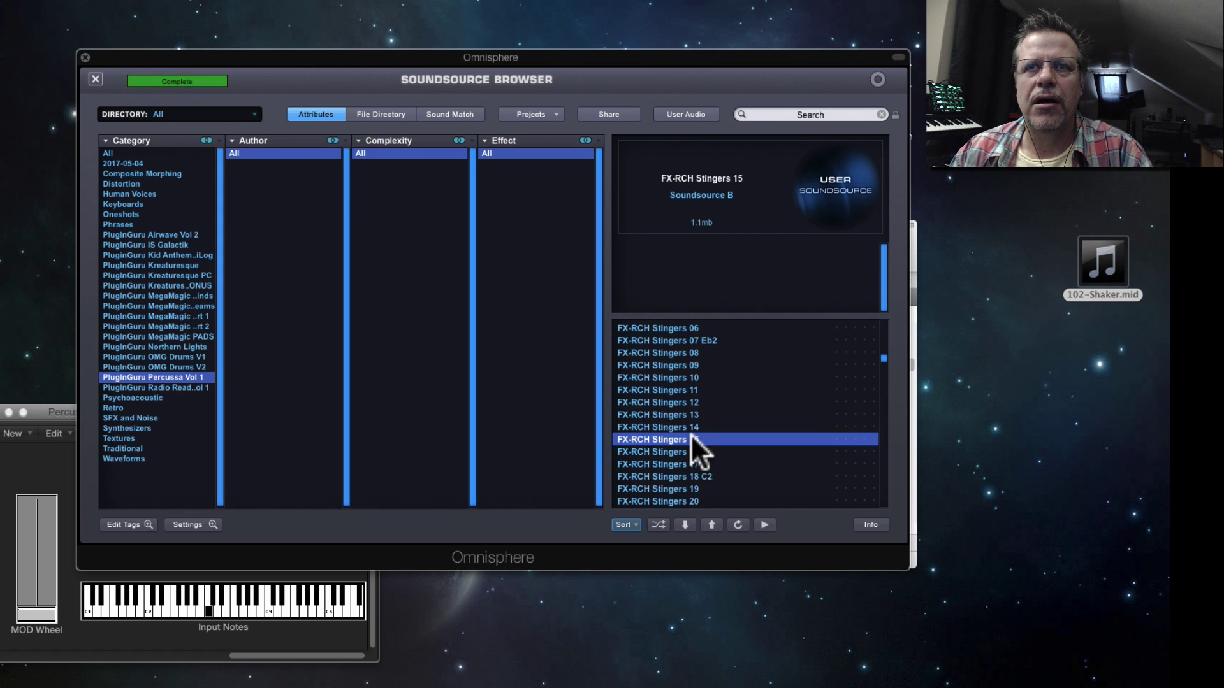
scroll(688, 430, "down", 2)
key("Down")
key("Down")
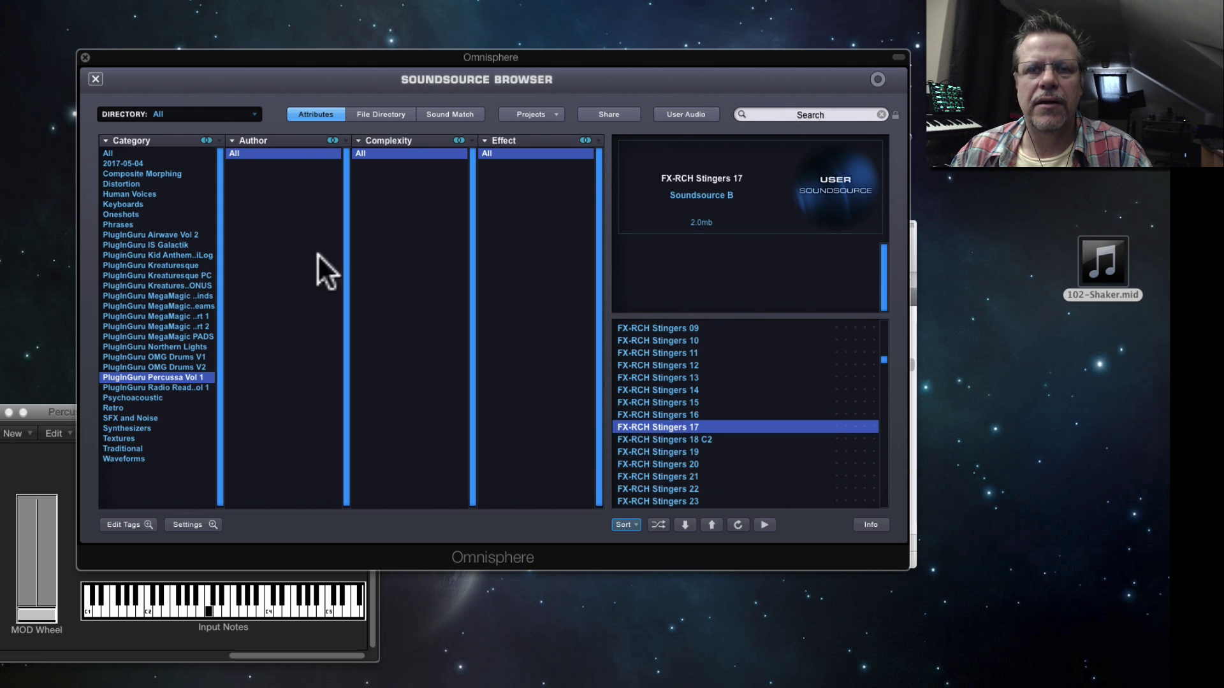
left_click(94, 78)
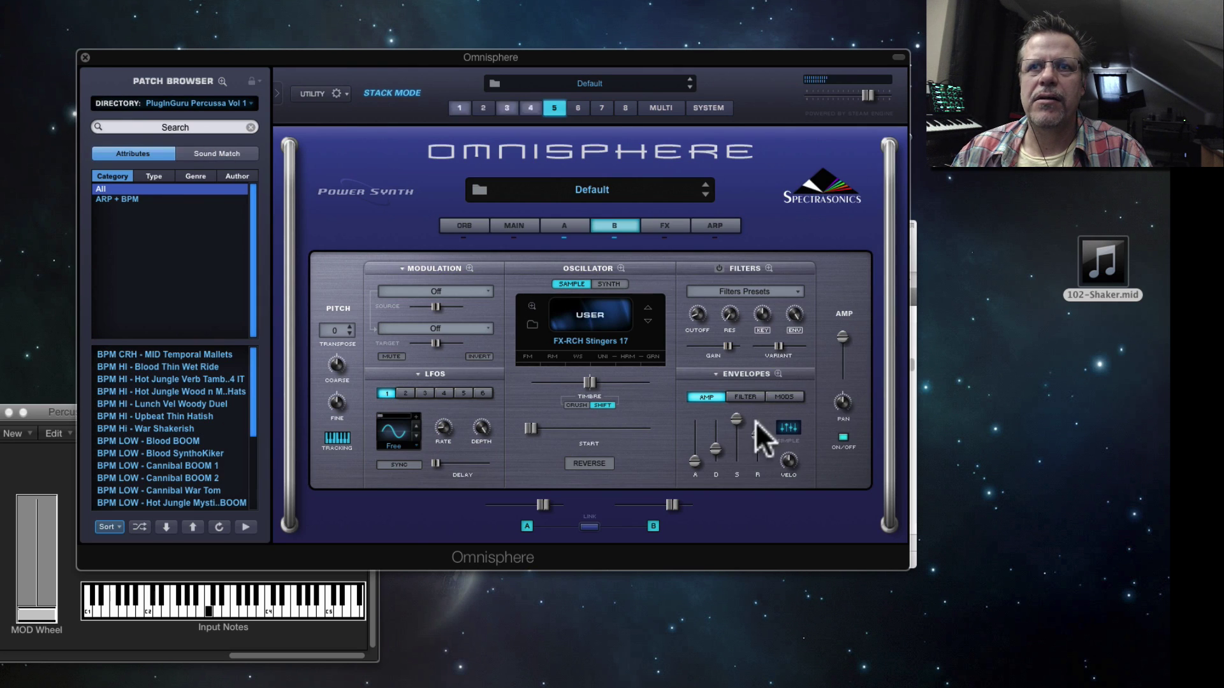
Step: Lower layer B's level and coarse pitch, and shape its amp envelope with no sustain and a longer decay
left_click_drag(674, 498, 655, 501)
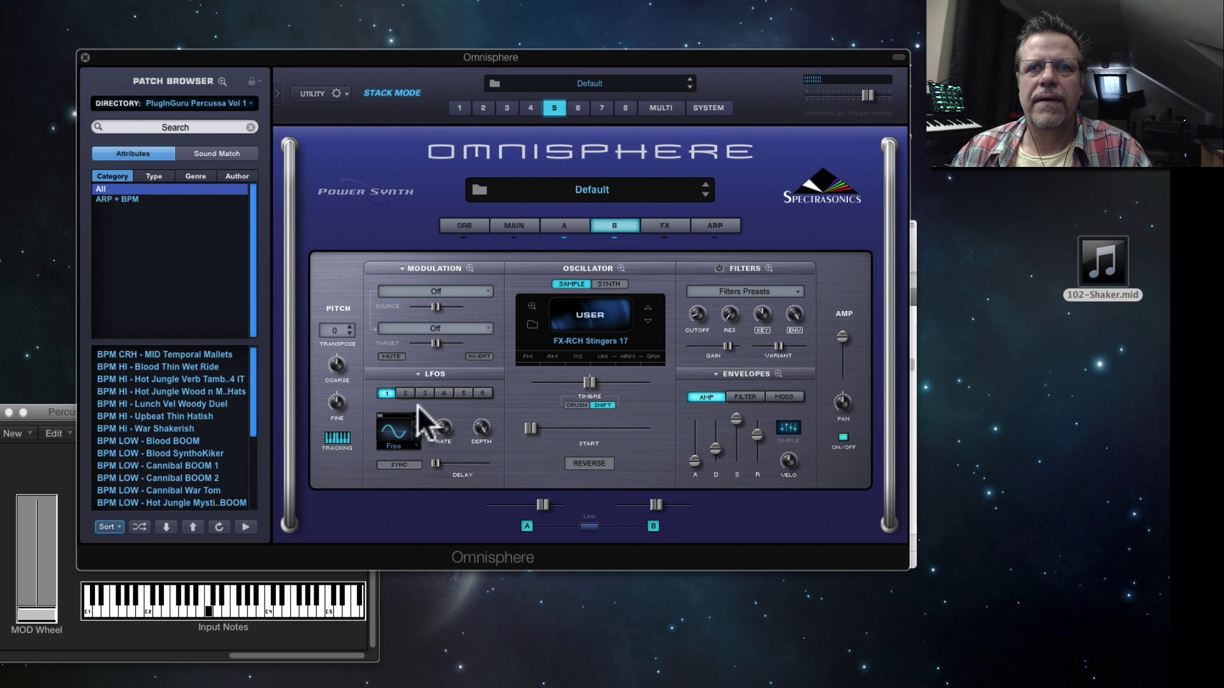
left_click_drag(335, 357, 336, 387)
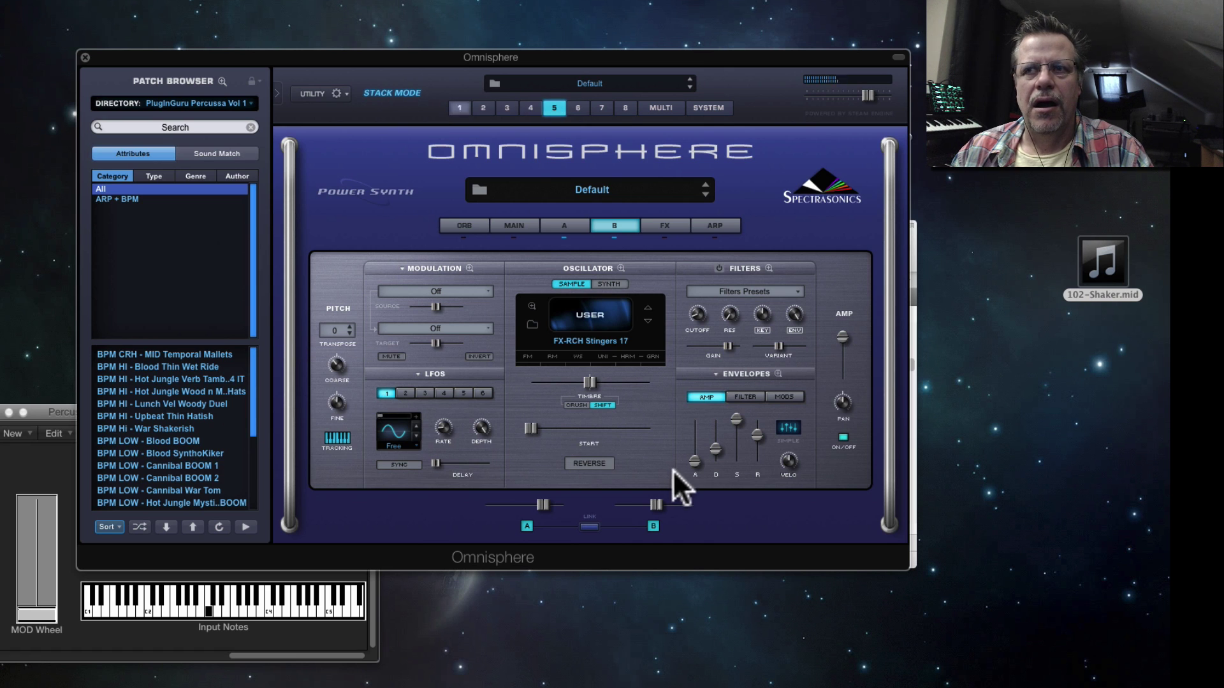
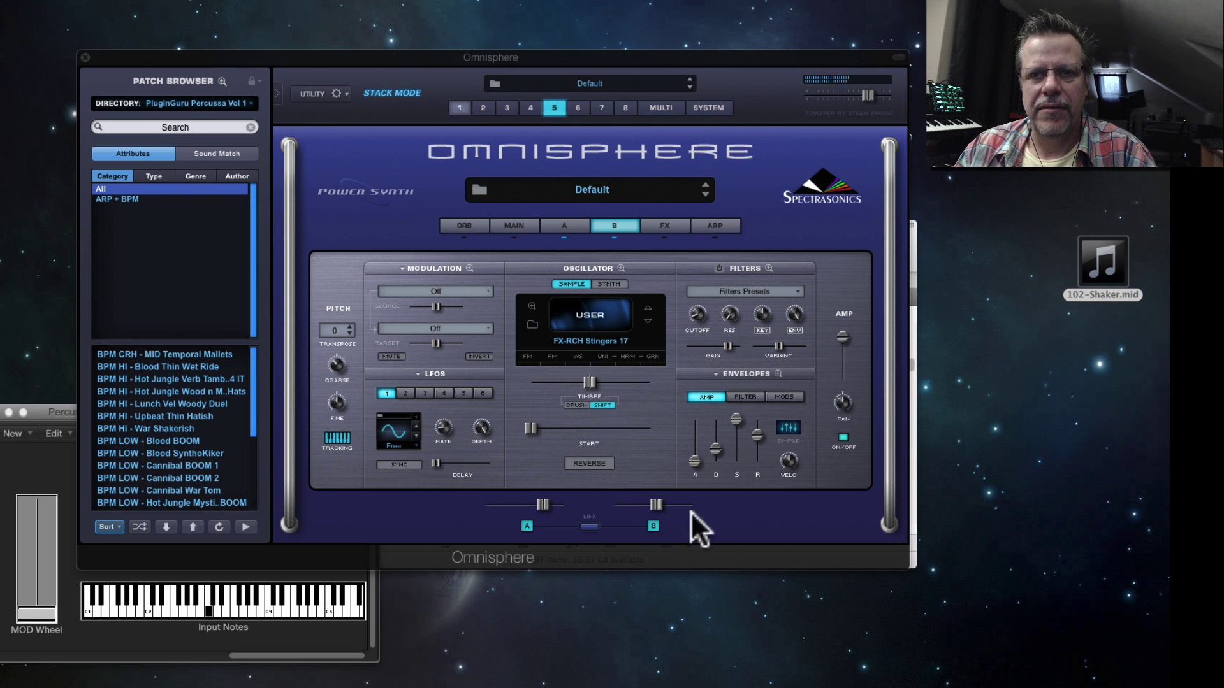
left_click_drag(737, 416, 741, 525)
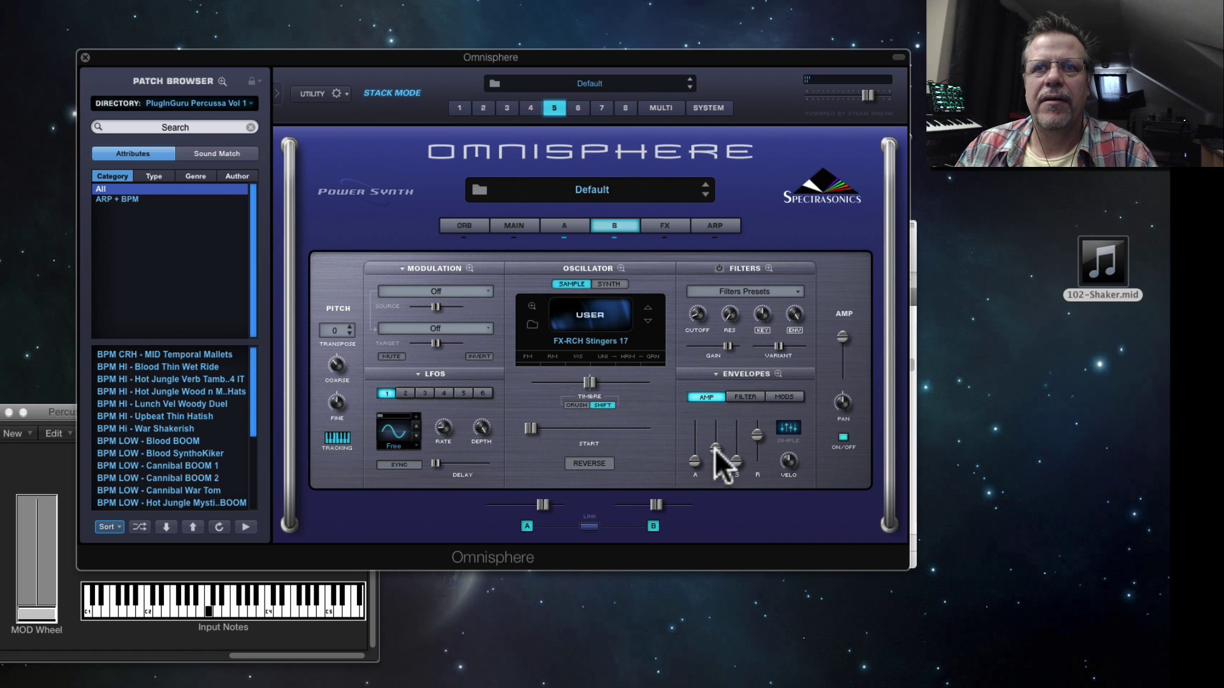
left_click_drag(714, 449, 713, 428)
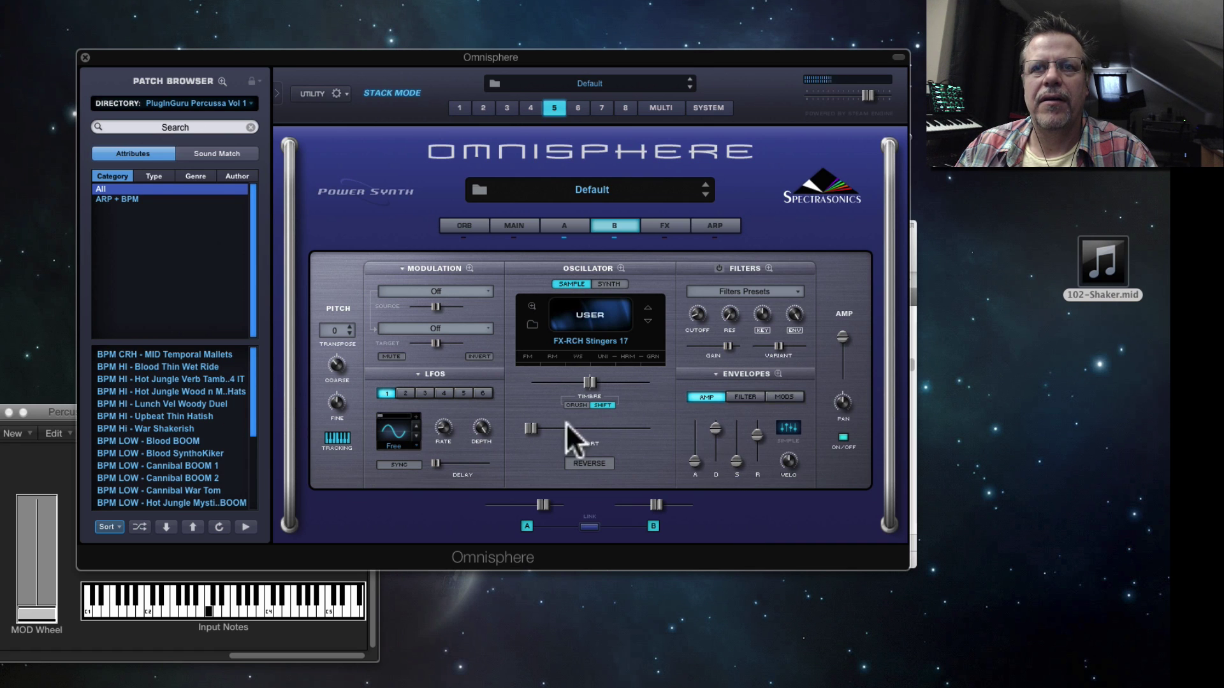
Step: Modulate layer B's coarse pitch with Mod Envelope1
right_click(334, 362)
mouse_move(368, 381)
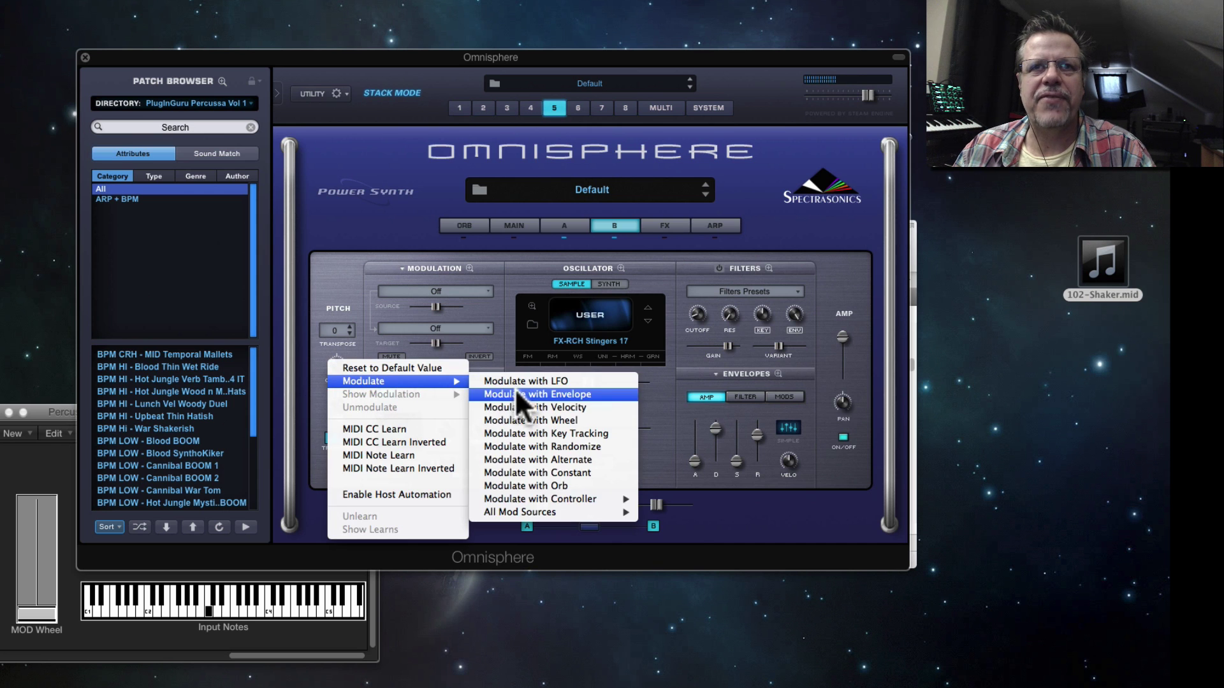
mouse_move(550, 511)
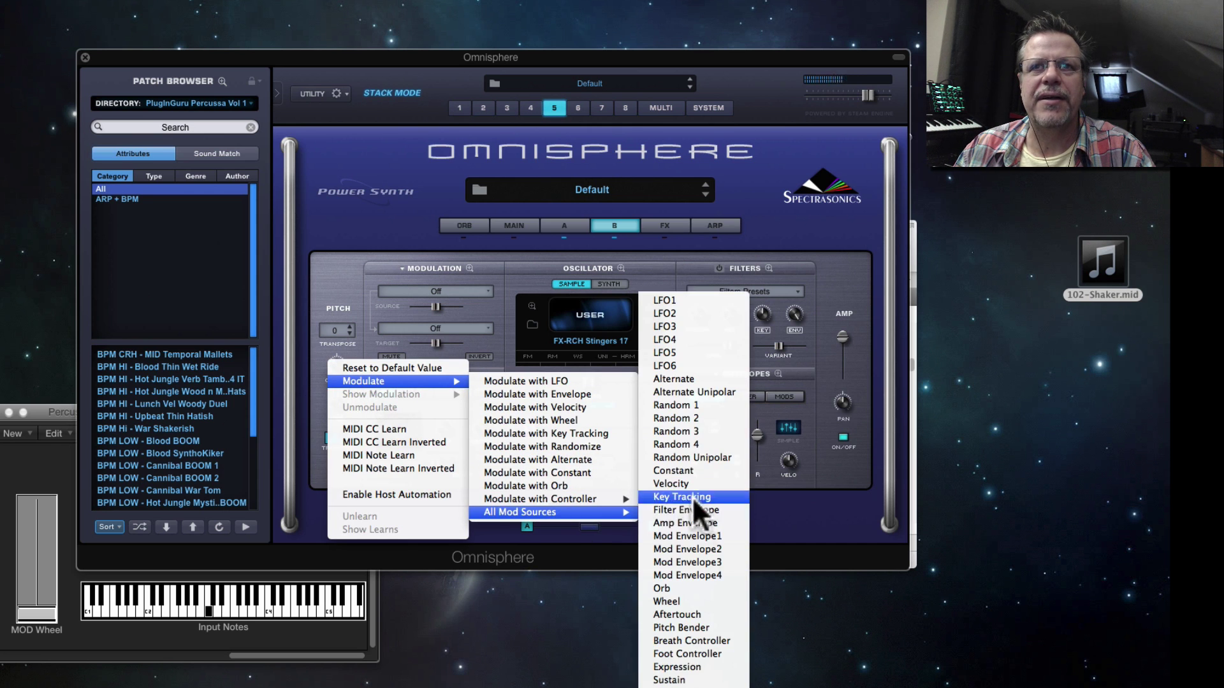
left_click(696, 536)
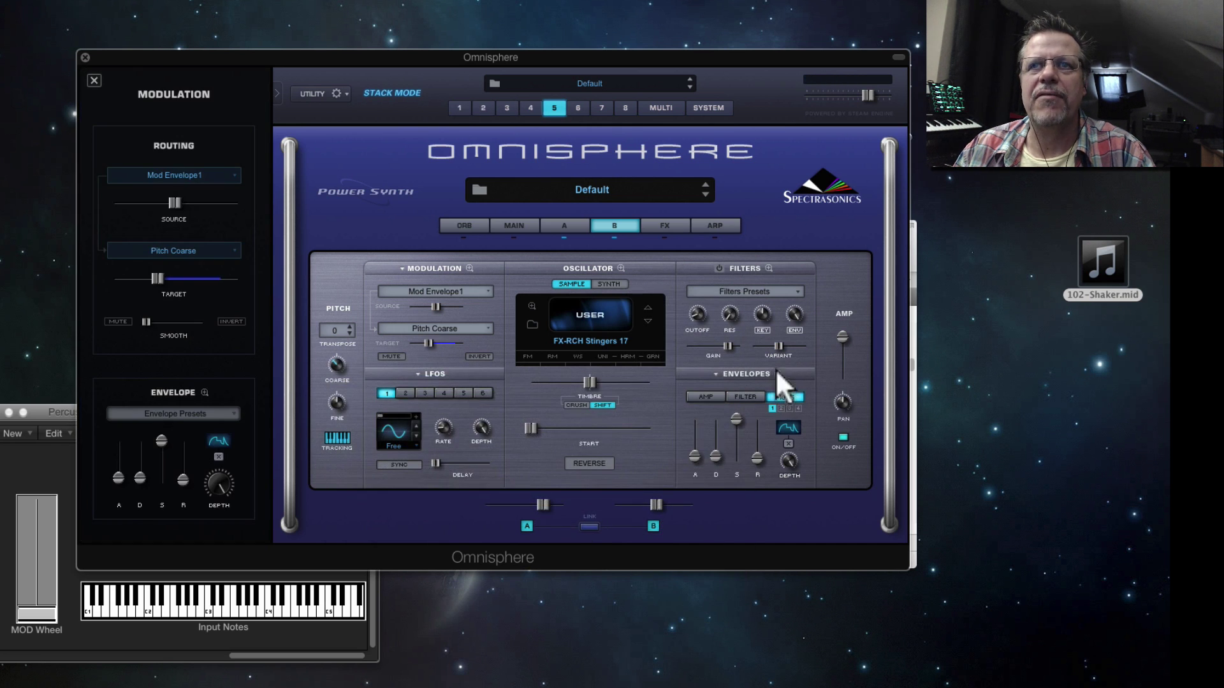
Step: Load the Default ADSR preset into Mod Envelope 1, lock its points and stretch the decay down to zero sustain
left_click(777, 373)
left_click(644, 262)
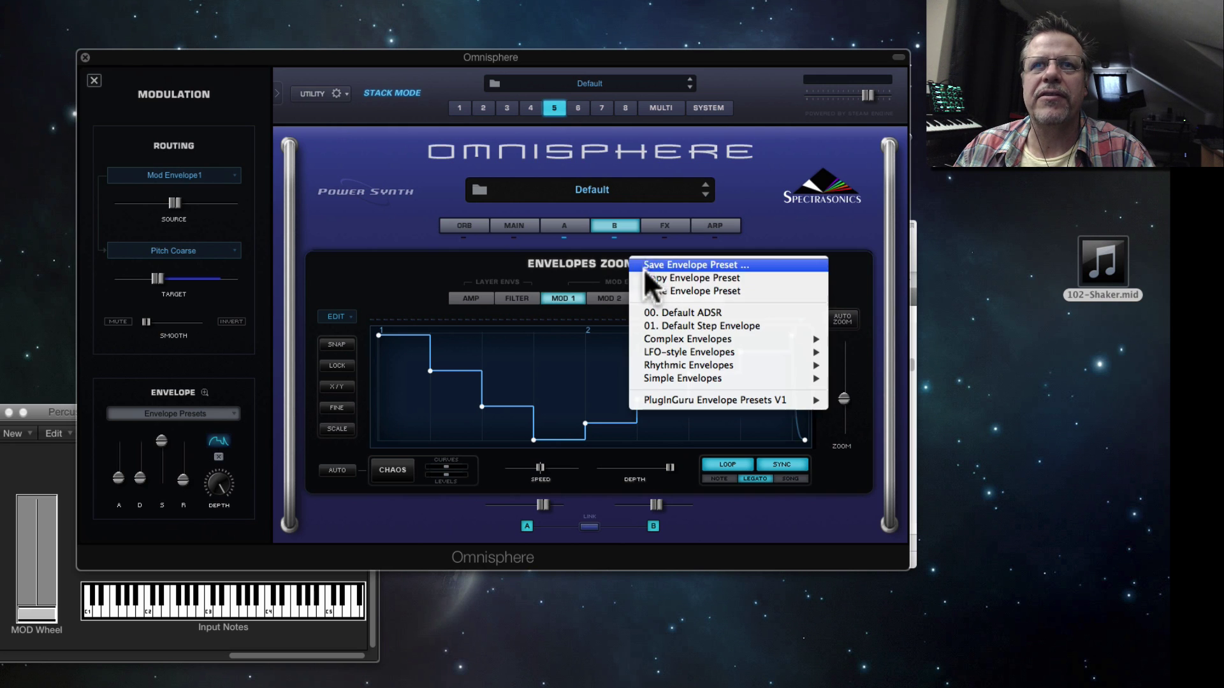
left_click(678, 314)
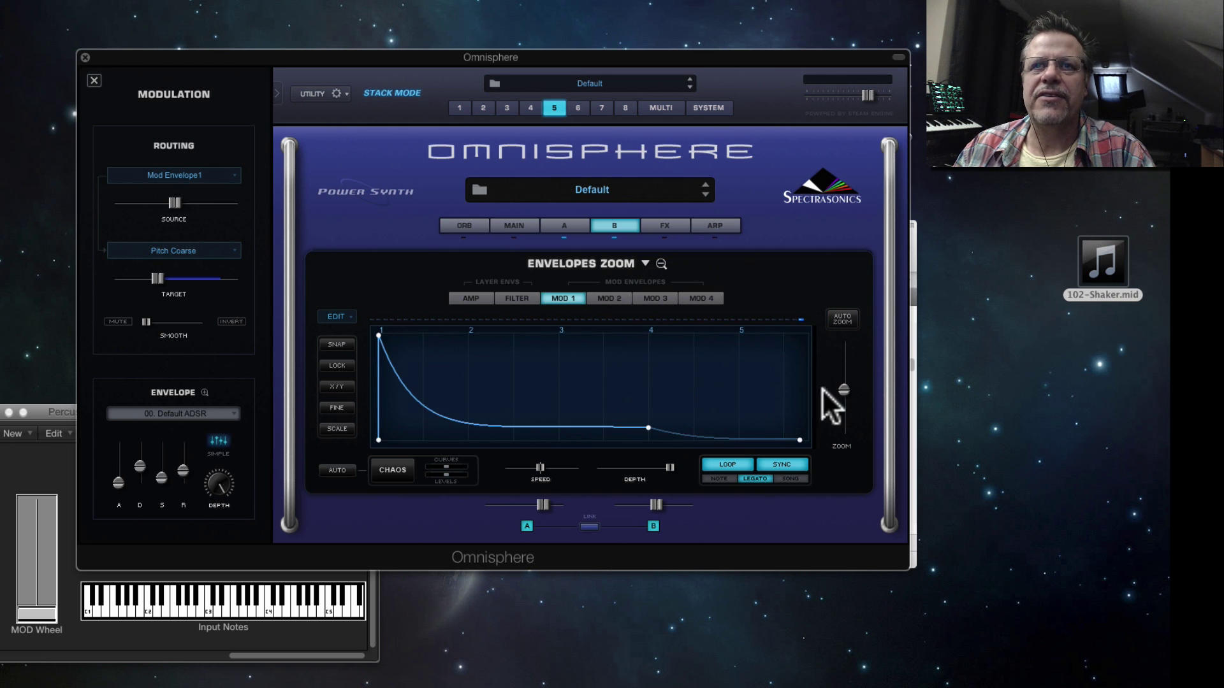
left_click_drag(842, 389, 843, 363)
left_click(350, 365)
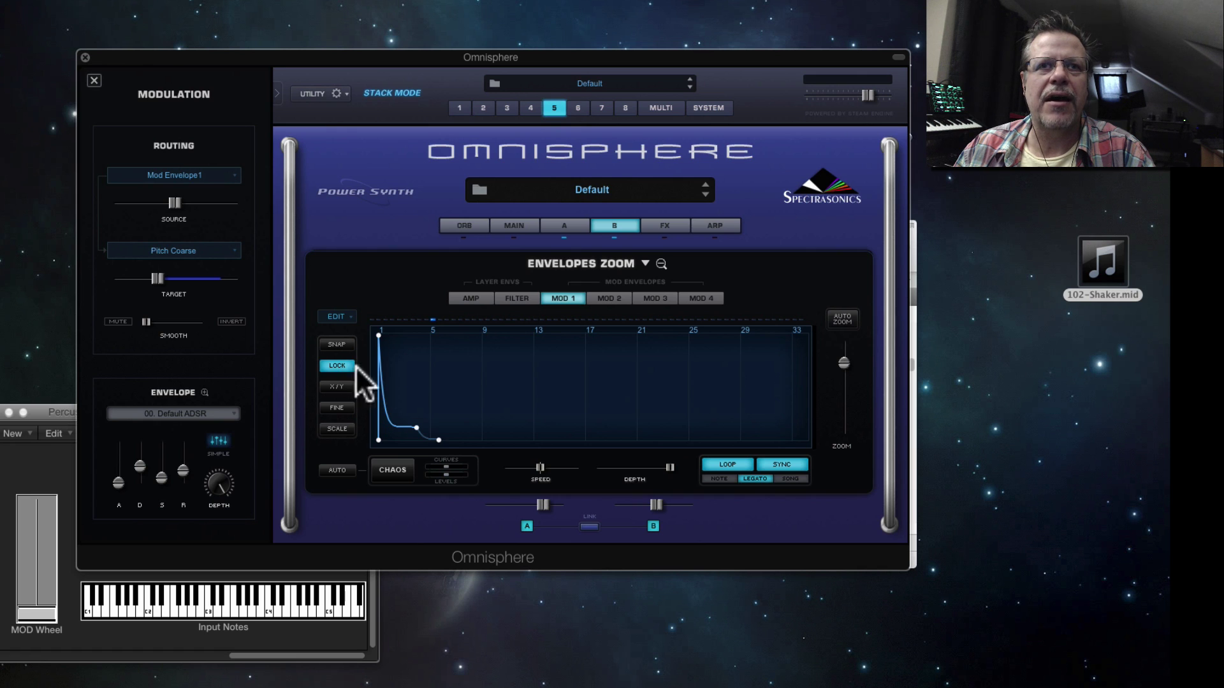
left_click_drag(415, 428, 657, 441)
Step: Load the PlugInGuru rack preset MIX - Magical DDL Verbage into part 5's common effects rack
left_click(664, 227)
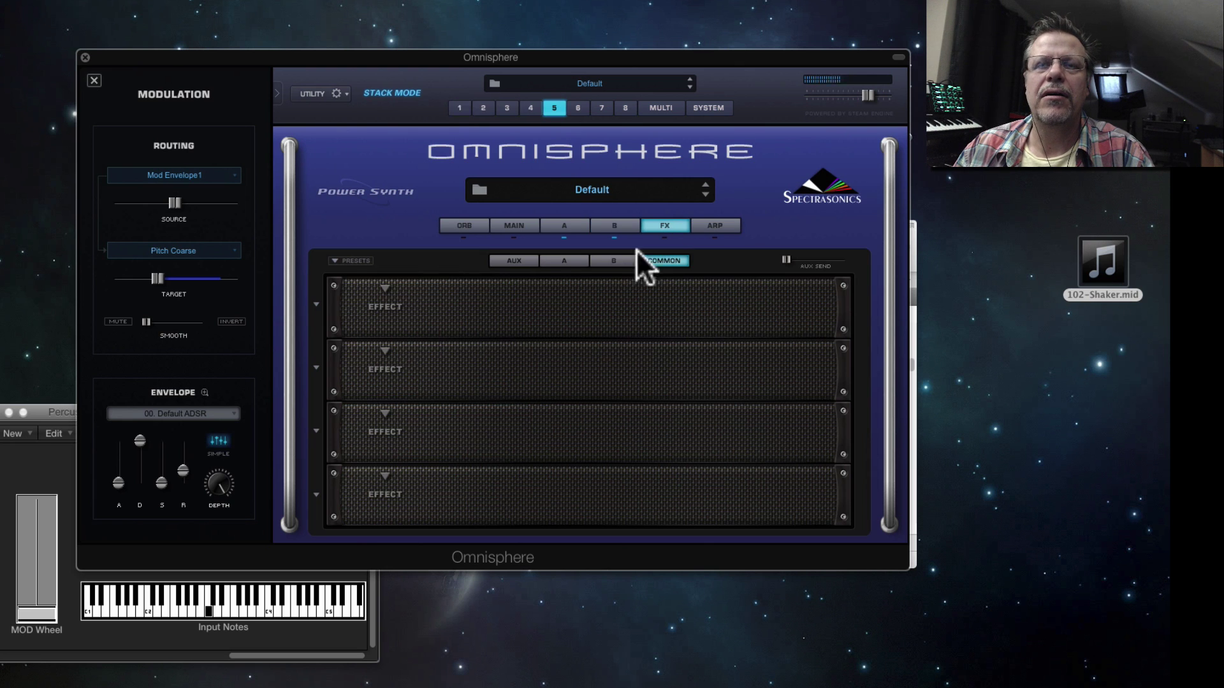
left_click(346, 260)
mouse_move(392, 390)
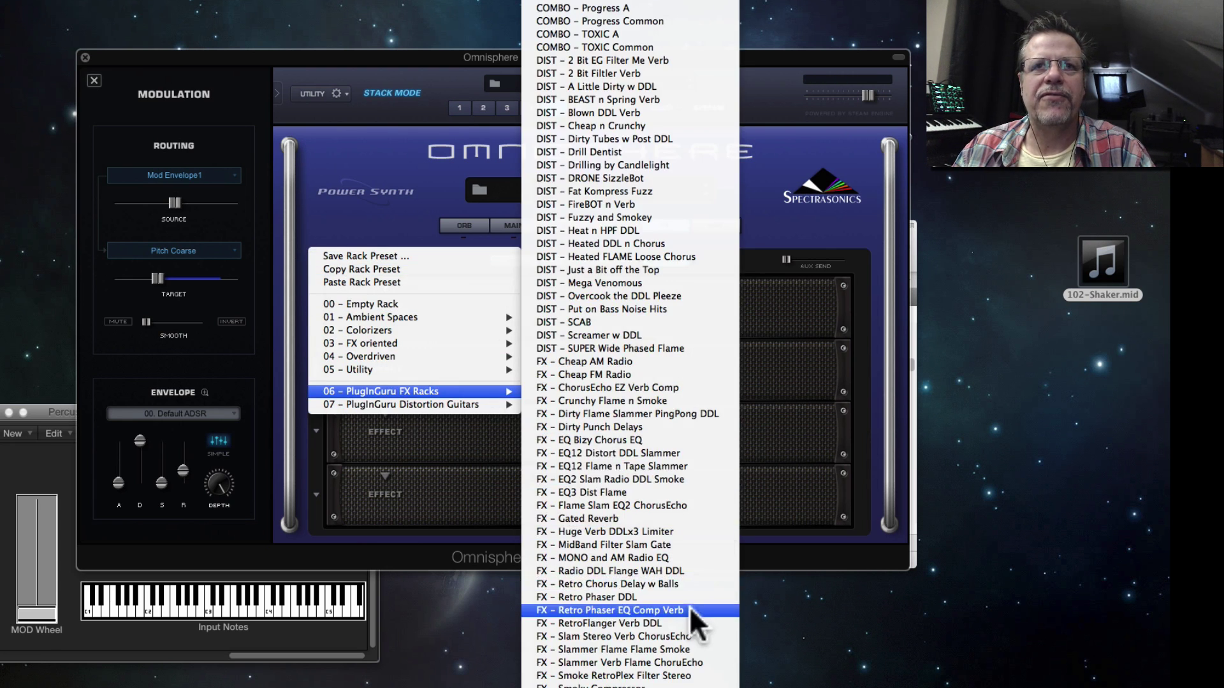
scroll(687, 609, "down", 10)
scroll(685, 612, "down", 10)
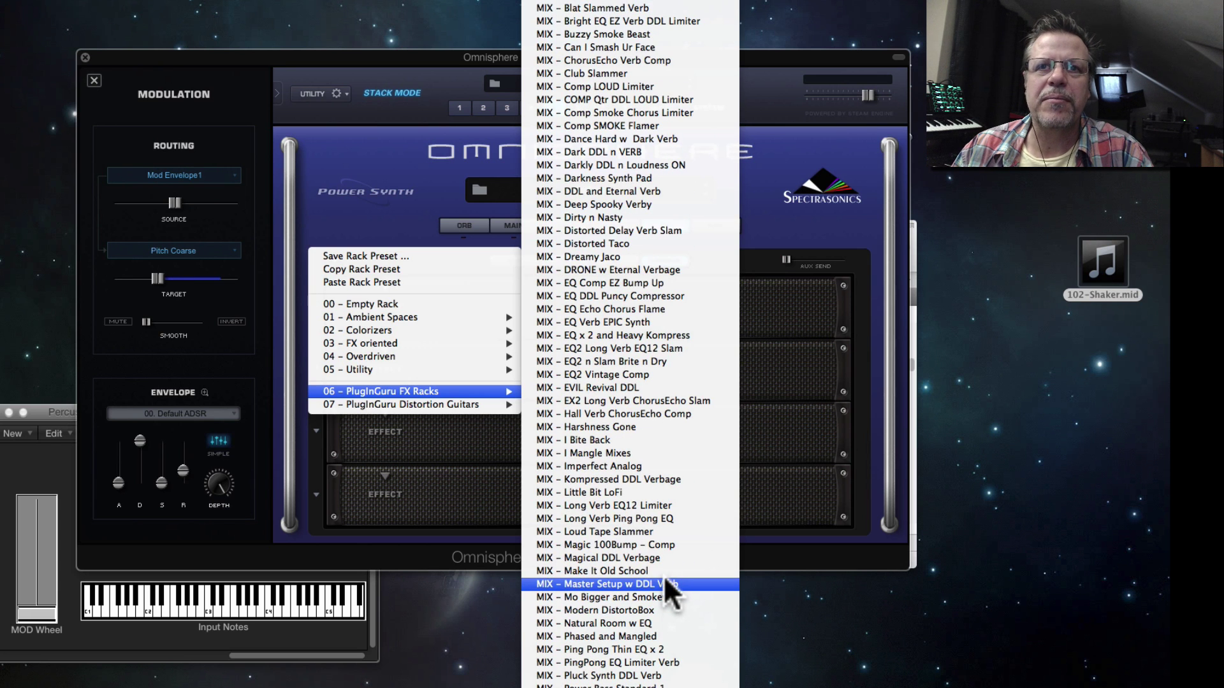
left_click(630, 559)
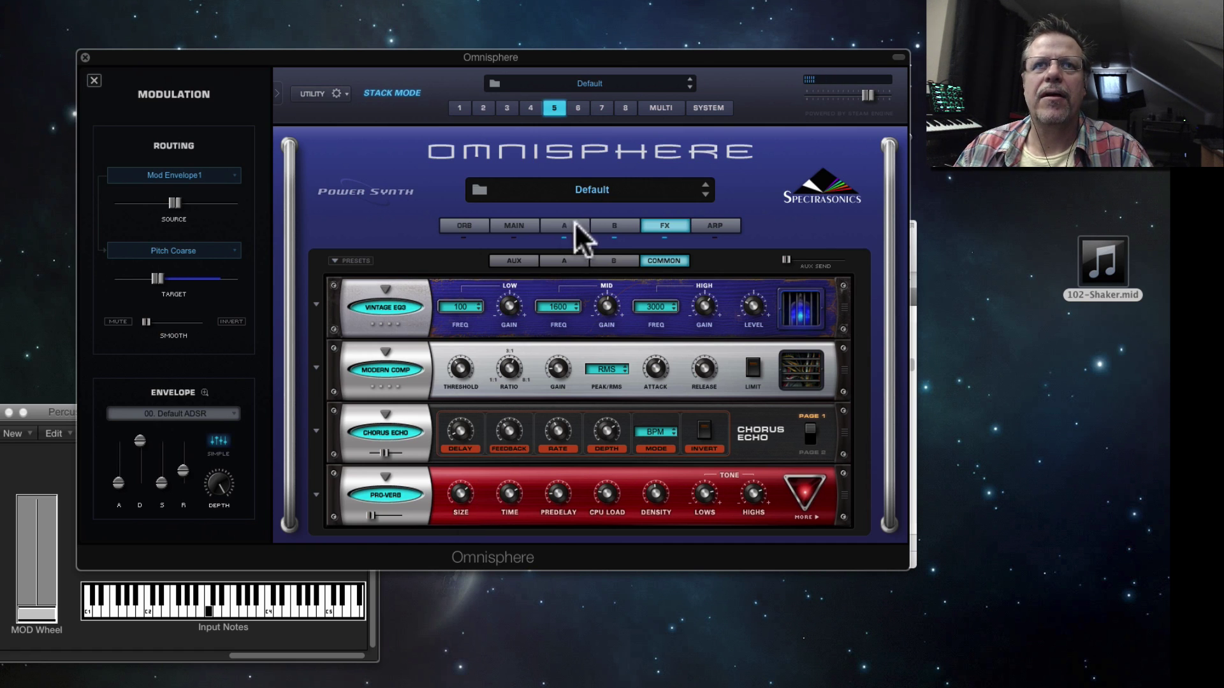
Step: Lower layer B's coarse pitch further and reduce the layer's level a little more
left_click(614, 226)
left_click(594, 226)
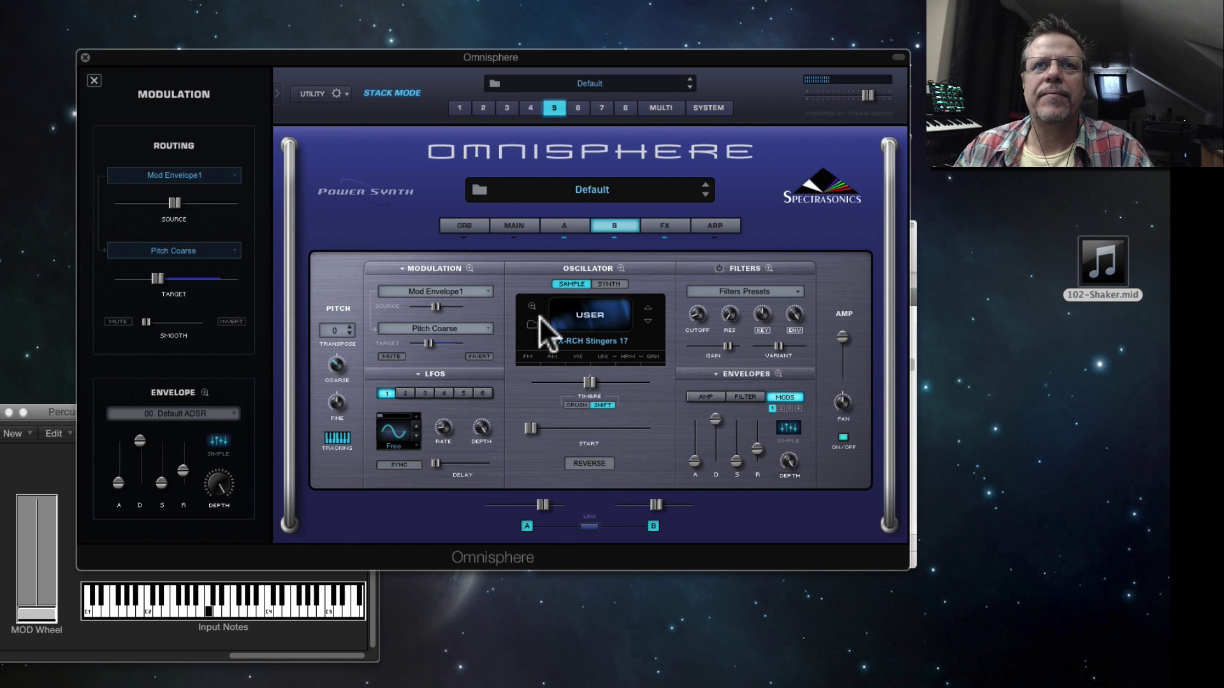
left_click_drag(337, 361, 346, 392)
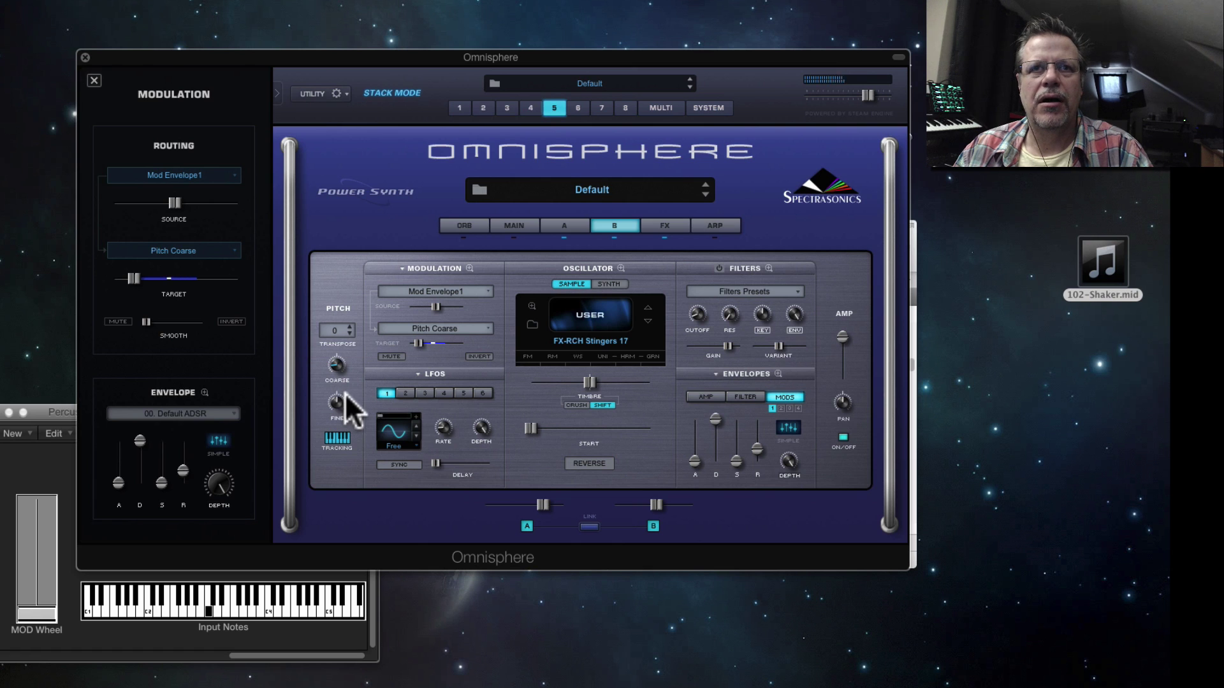
left_click_drag(656, 506, 643, 507)
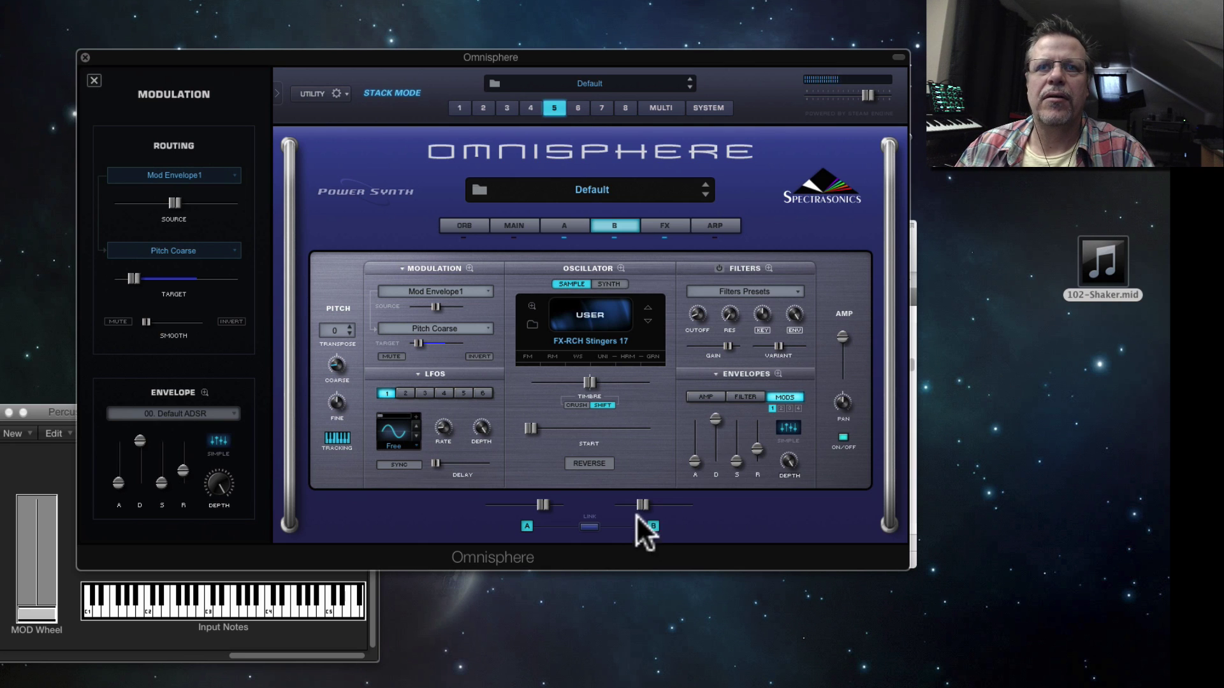
Step: Lower part 5's layer B level slightly, and in the multi mixer pan part 3 a little right and raise its level slightly
left_click_drag(641, 506, 629, 503)
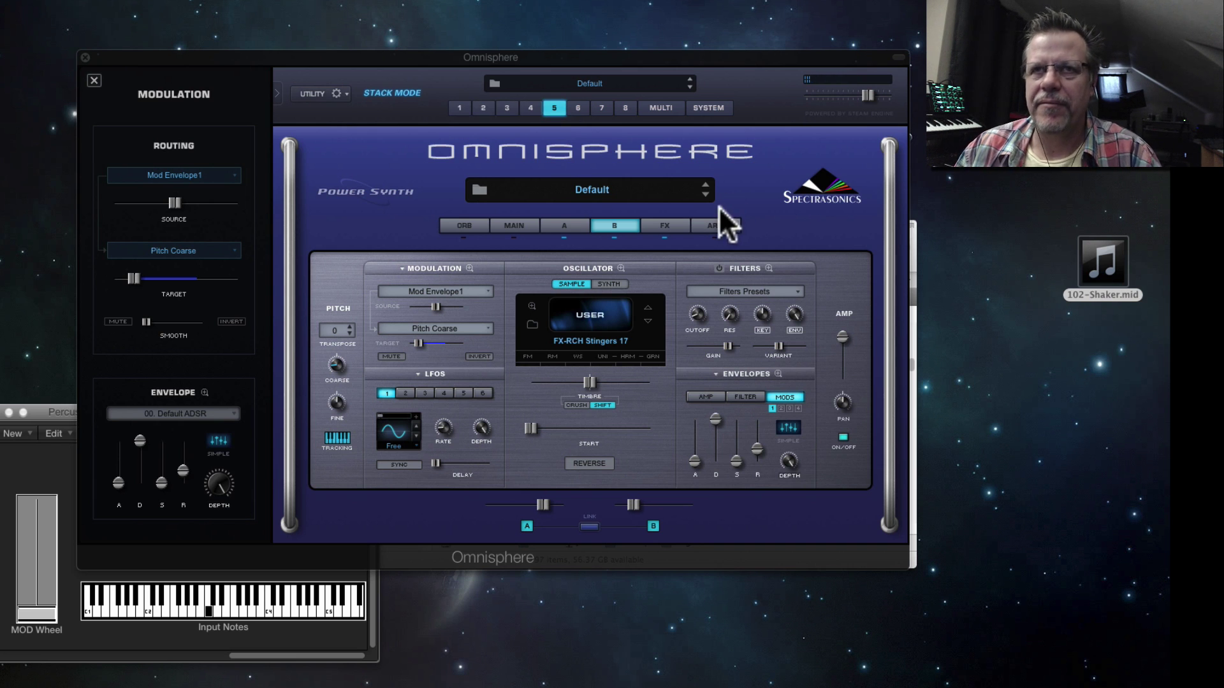
left_click(663, 107)
left_click(503, 182)
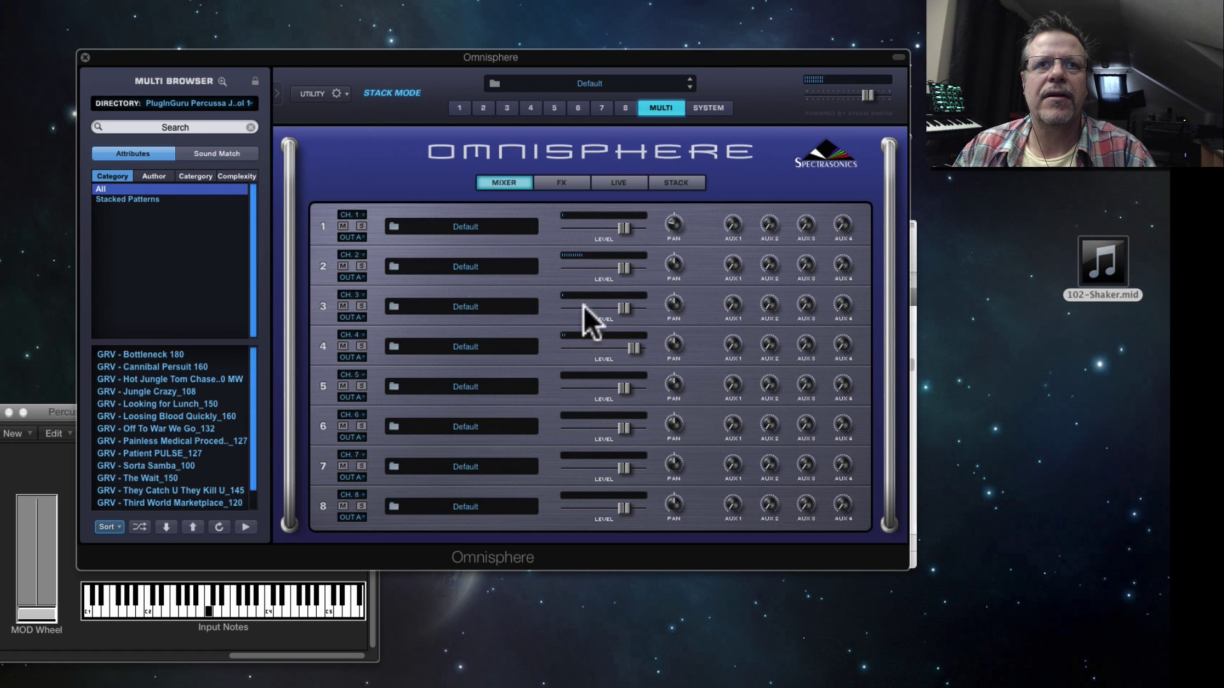
mouse_move(675, 295)
left_click_drag(676, 275, 675, 271)
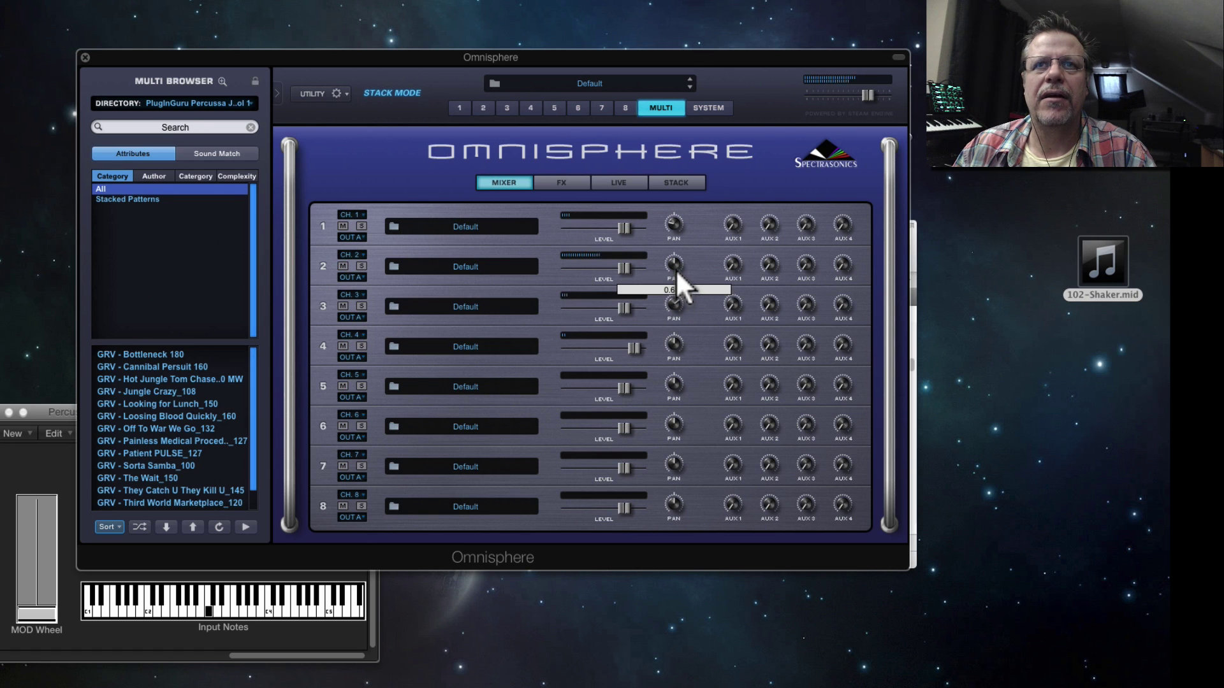
left_click_drag(618, 304, 622, 303)
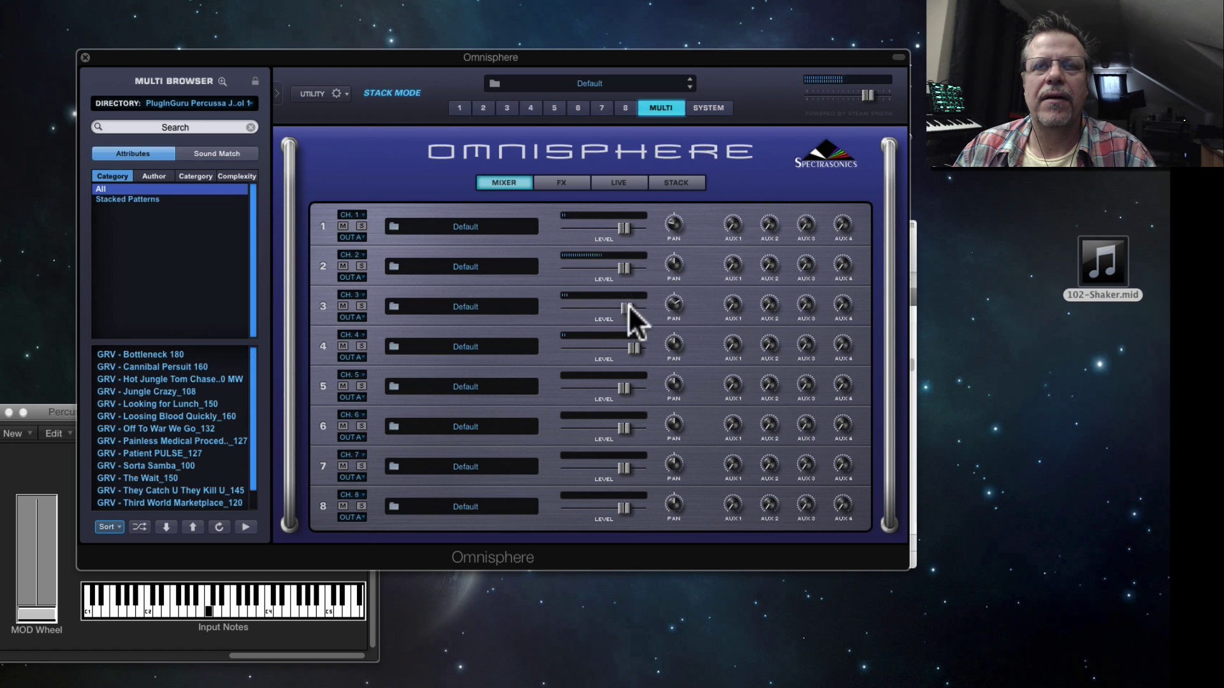
Step: Add a Vintage Compressor to the first slot of part 2's common effects rack and adjust its threshold
left_click(482, 106)
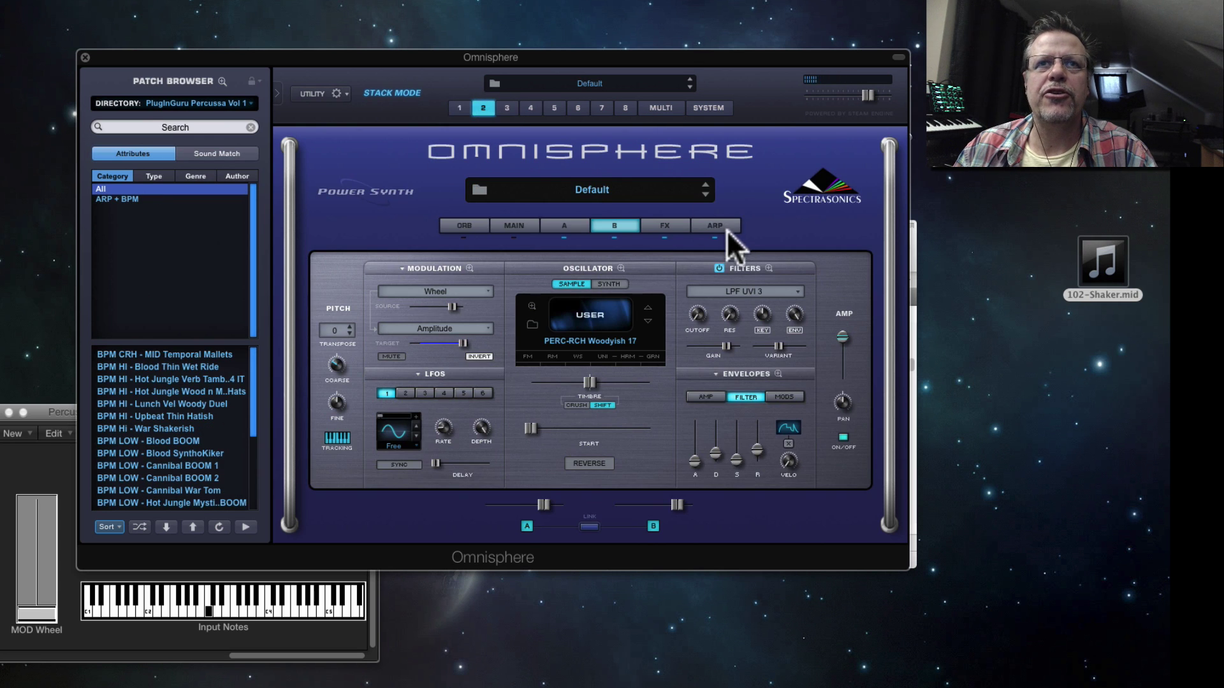
left_click(667, 228)
left_click(649, 264)
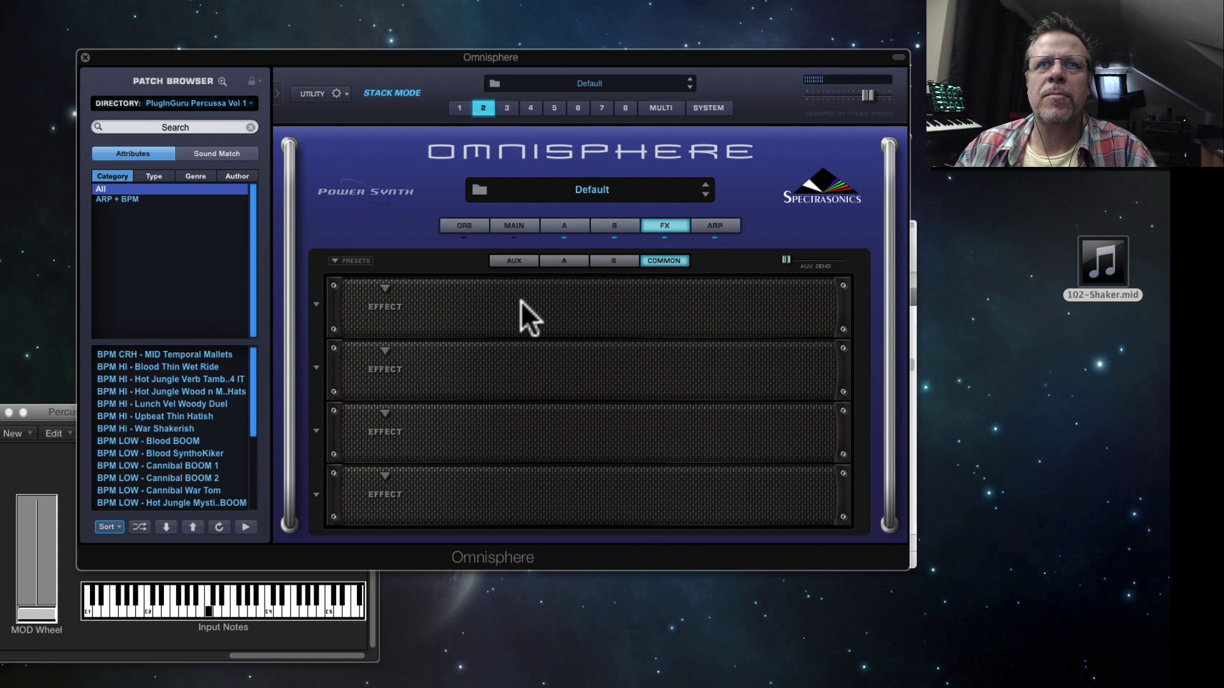
left_click(385, 288)
mouse_move(415, 318)
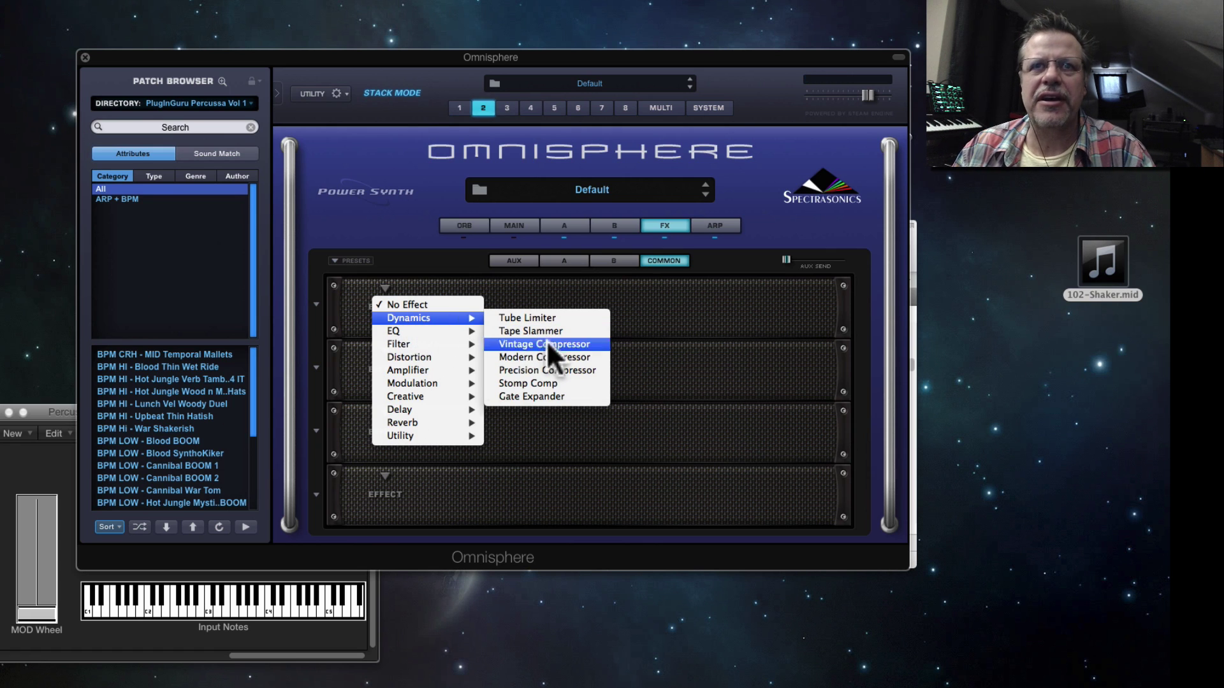
left_click(546, 341)
mouse_move(457, 315)
scroll(458, 318, "up", 3)
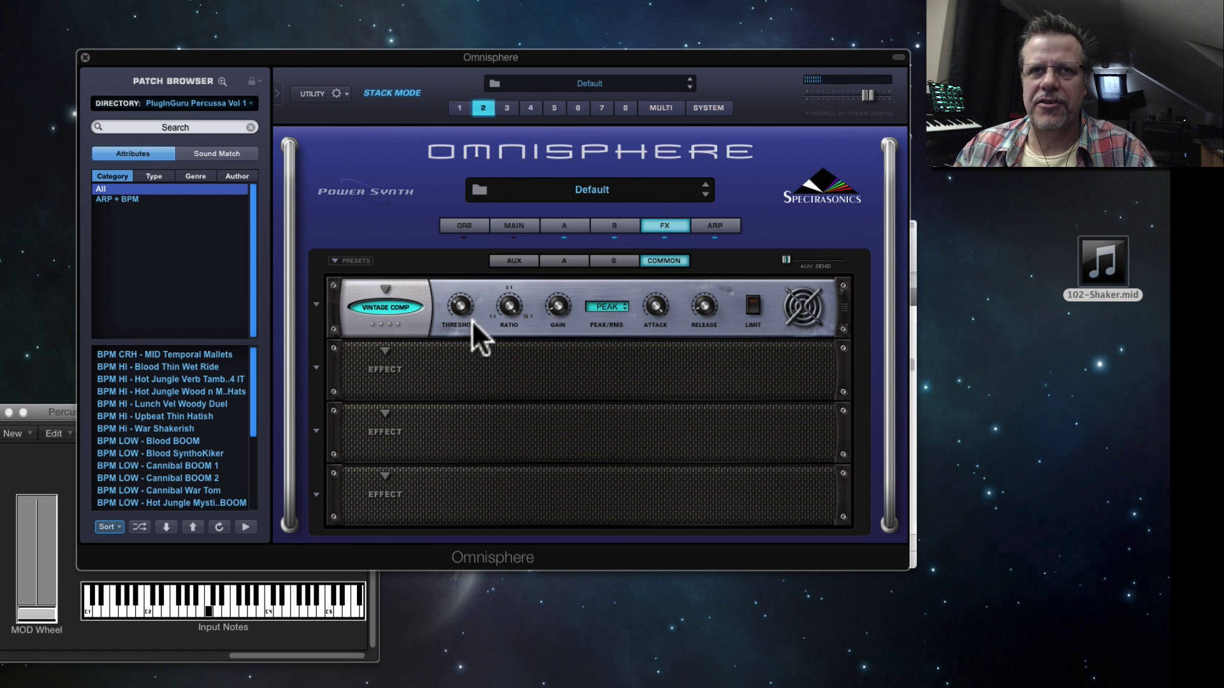
Step: Try the EZ-Verb reverb in the second slot of part 2's common effects rack
left_click(384, 351)
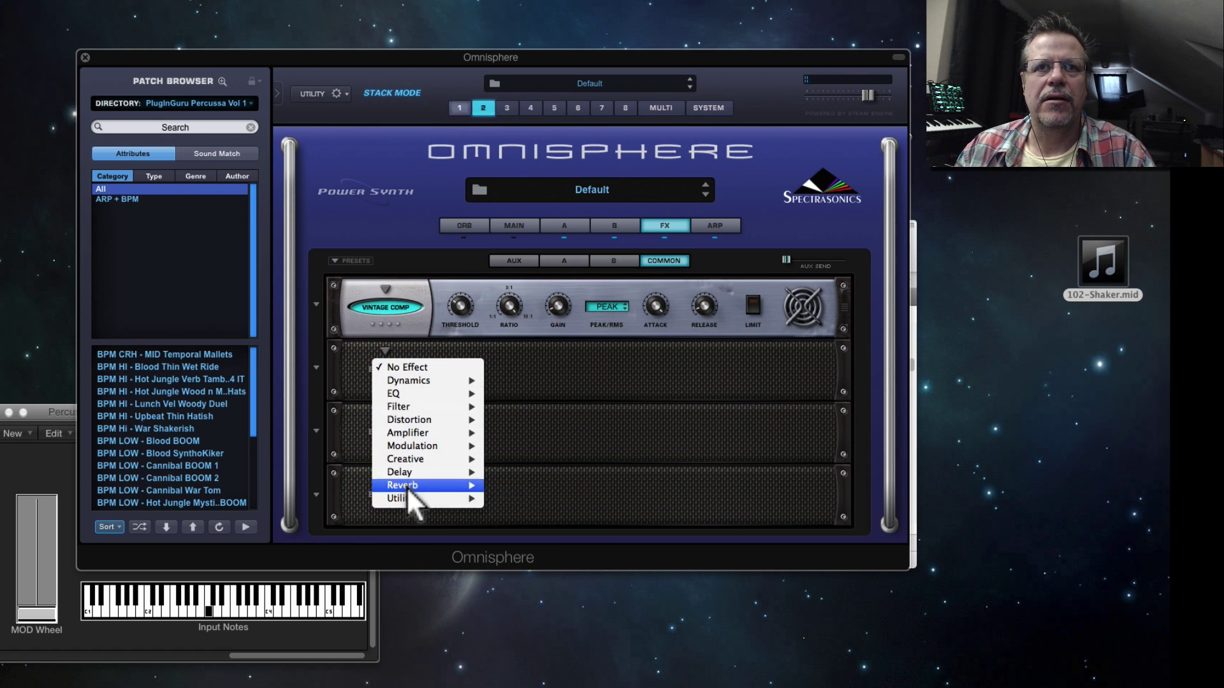
mouse_move(408, 489)
left_click(531, 495)
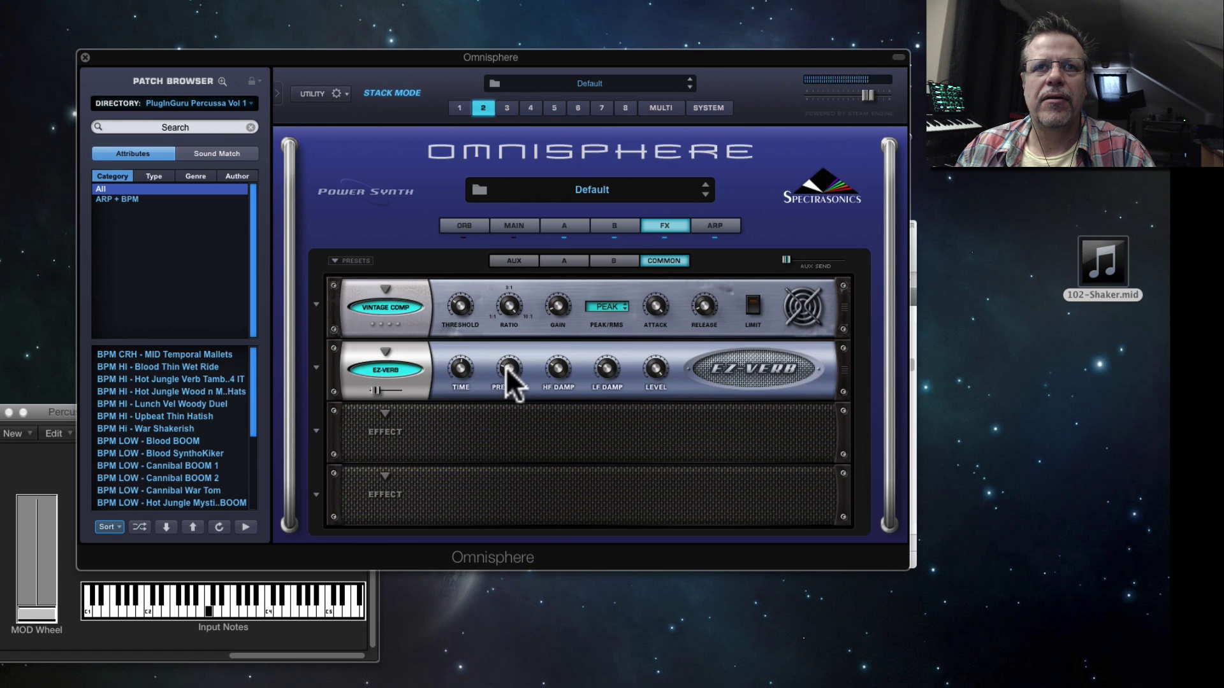
Step: Load PRO-Verb into the second slot of part 2's common effects rack and lower its high crossover frequency to about 1743 Hz
left_click(386, 352)
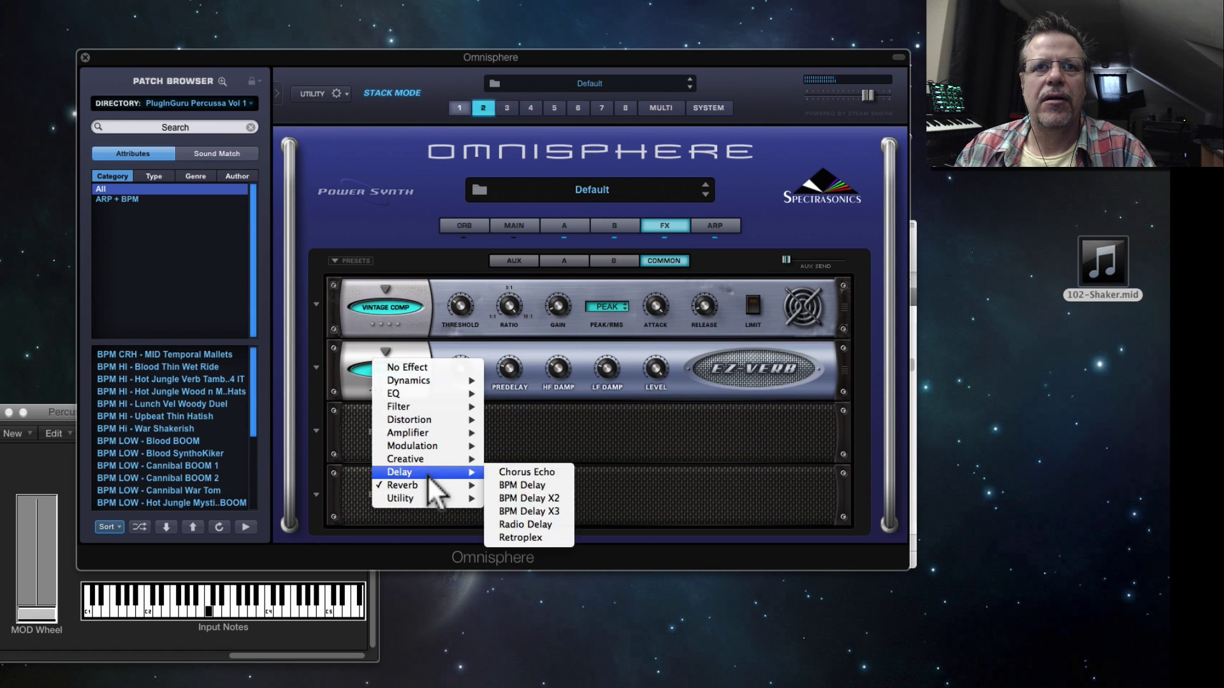
mouse_move(421, 485)
left_click(499, 485)
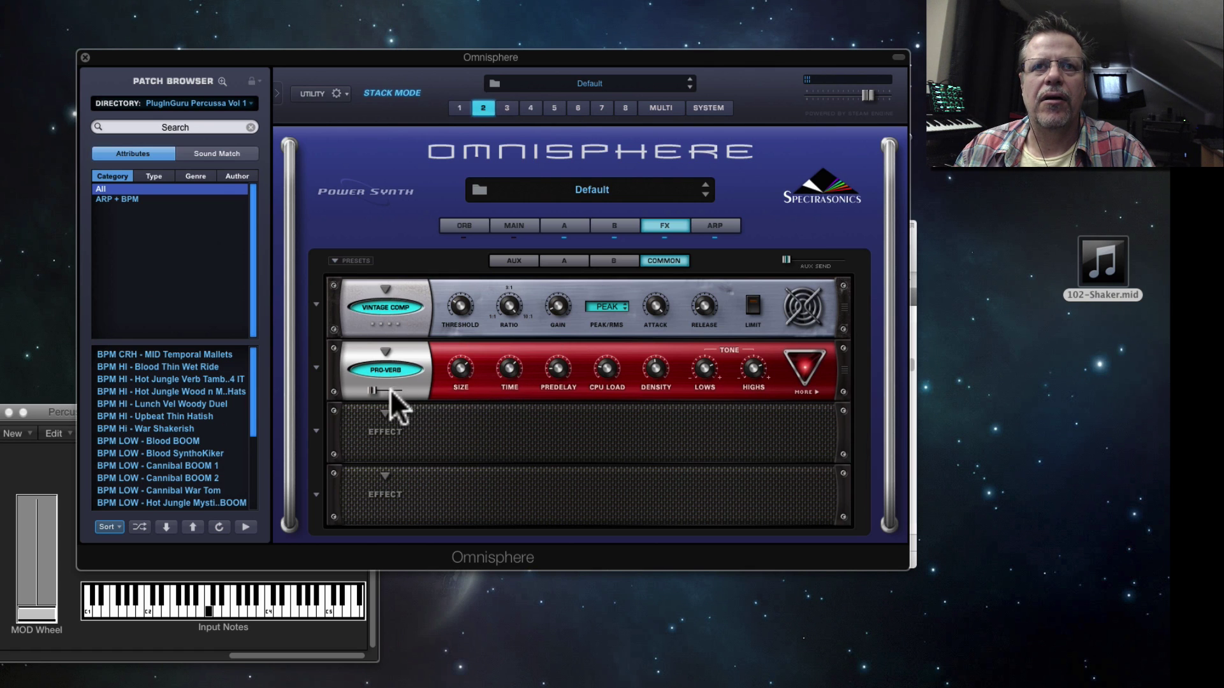
left_click(804, 373)
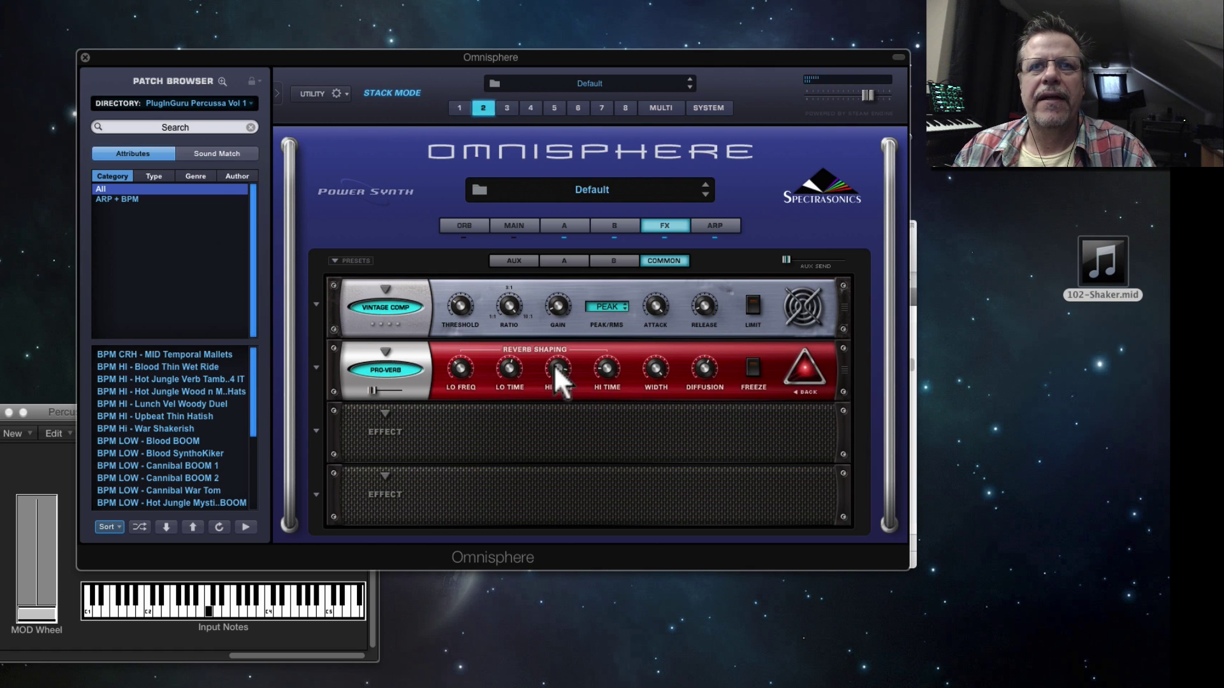
left_click_drag(554, 368, 558, 449)
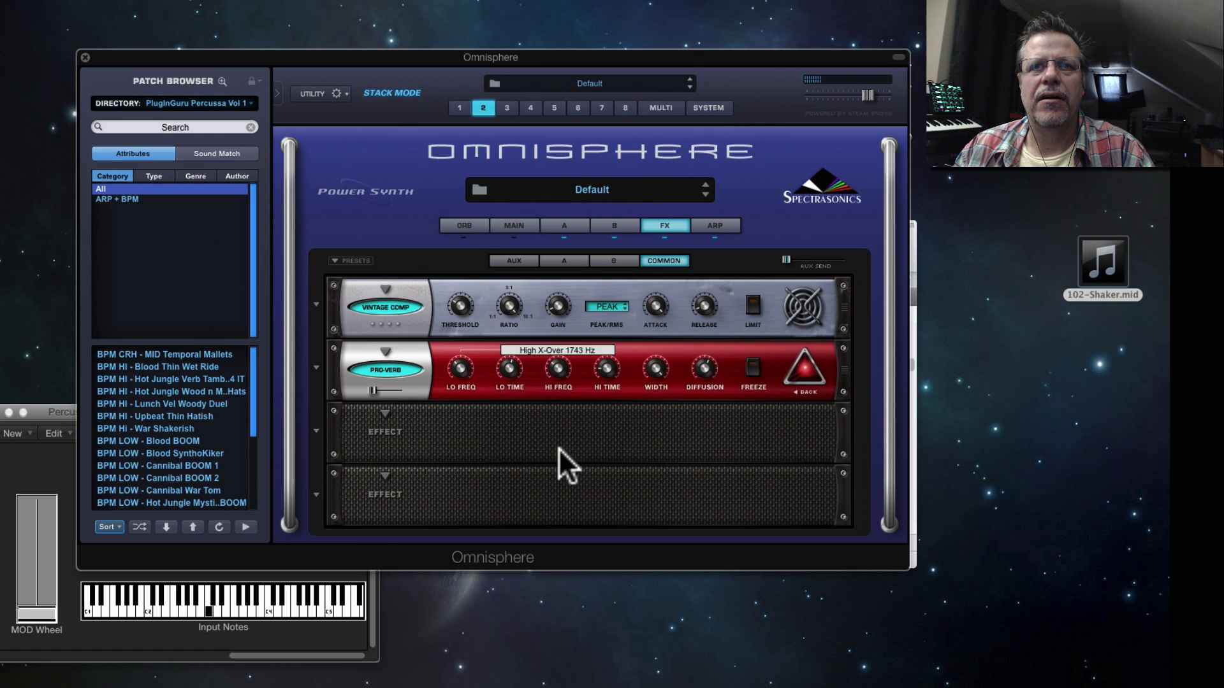
left_click(813, 368)
Step: Reduce the PRO-Verb mix on part 2 to a very small amount
mouse_move(373, 388)
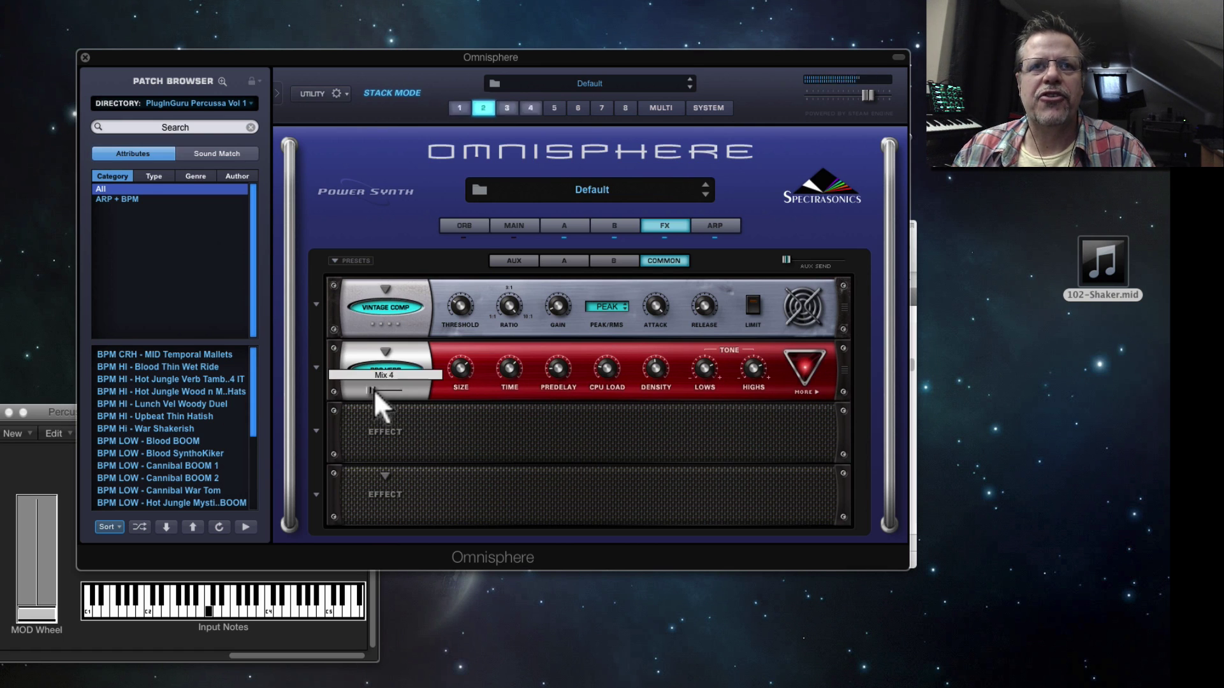
left_click_drag(373, 388, 372, 390)
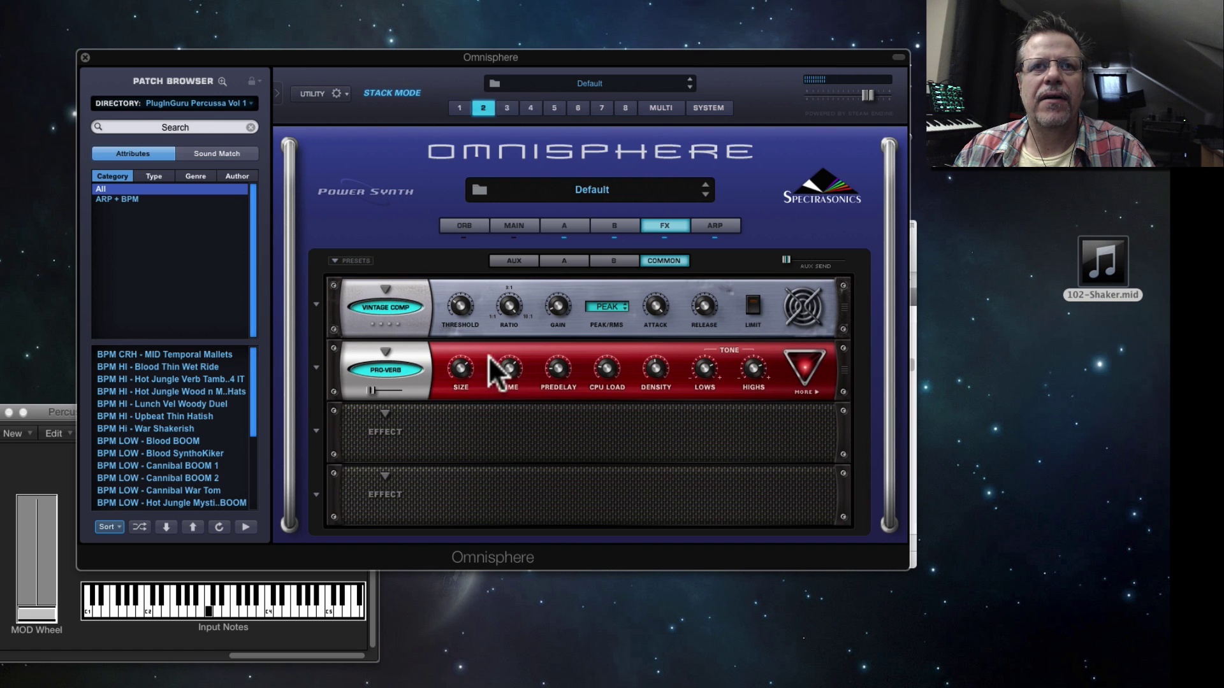
mouse_move(509, 347)
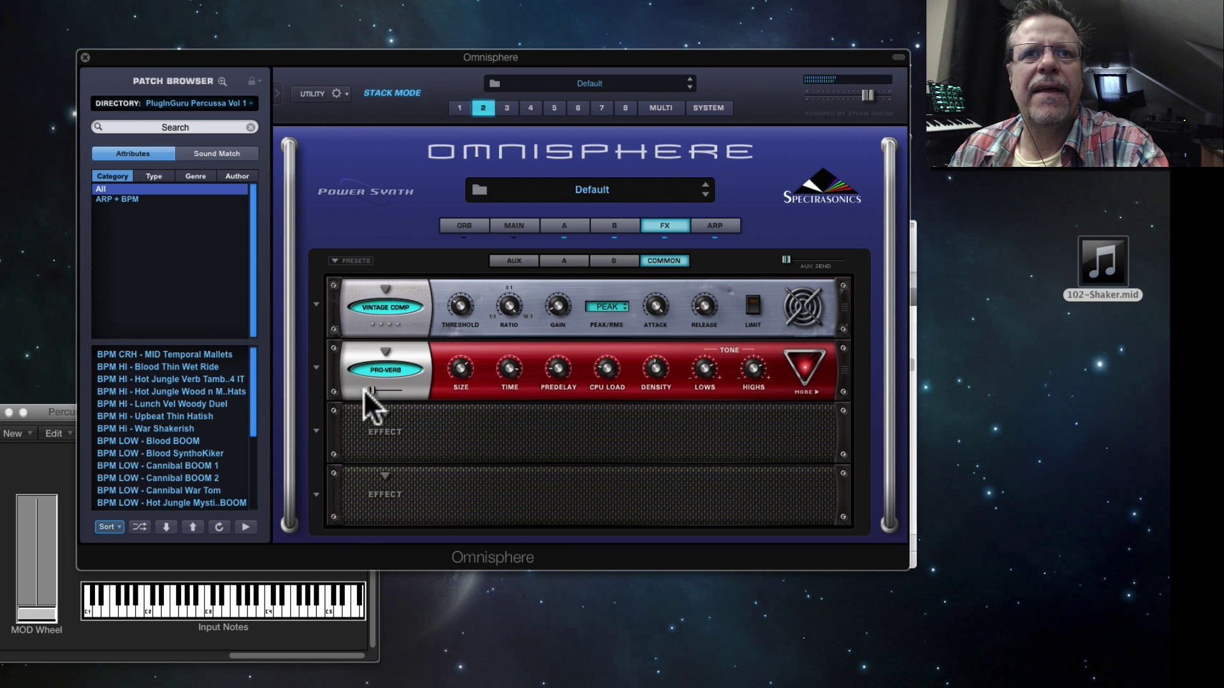
mouse_move(371, 389)
left_click_drag(369, 386, 363, 389)
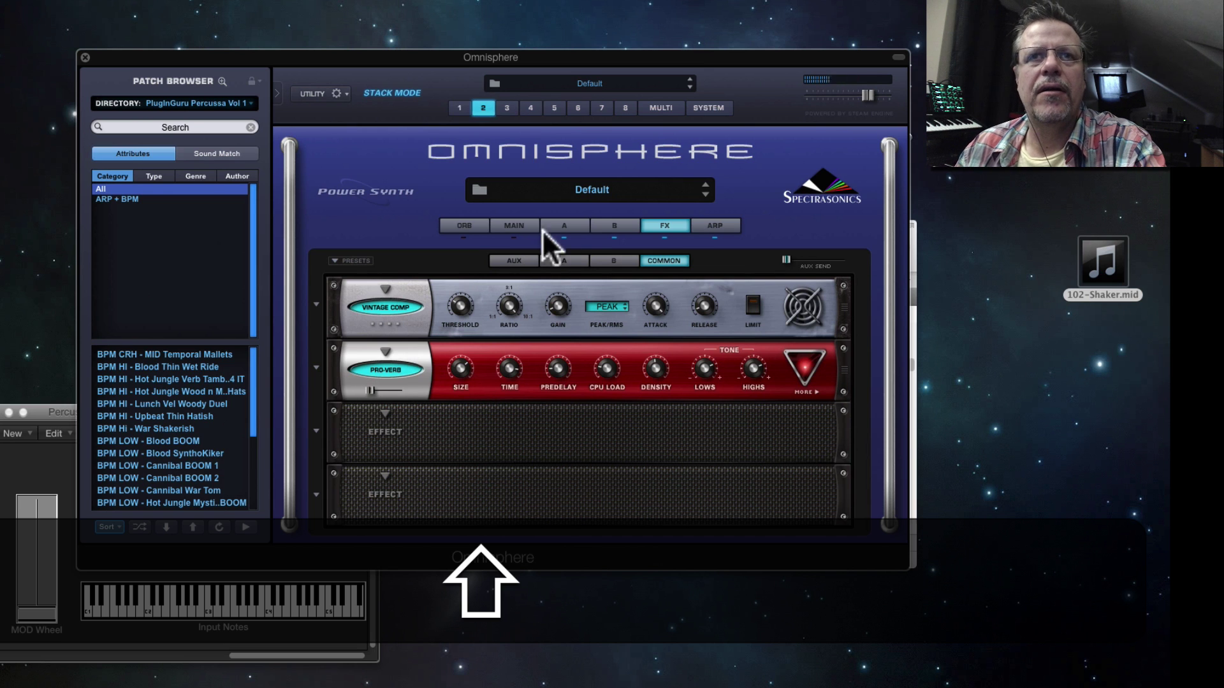
Step: Modulate the amplitude of part 4's layer B with an LFO
left_click(533, 107)
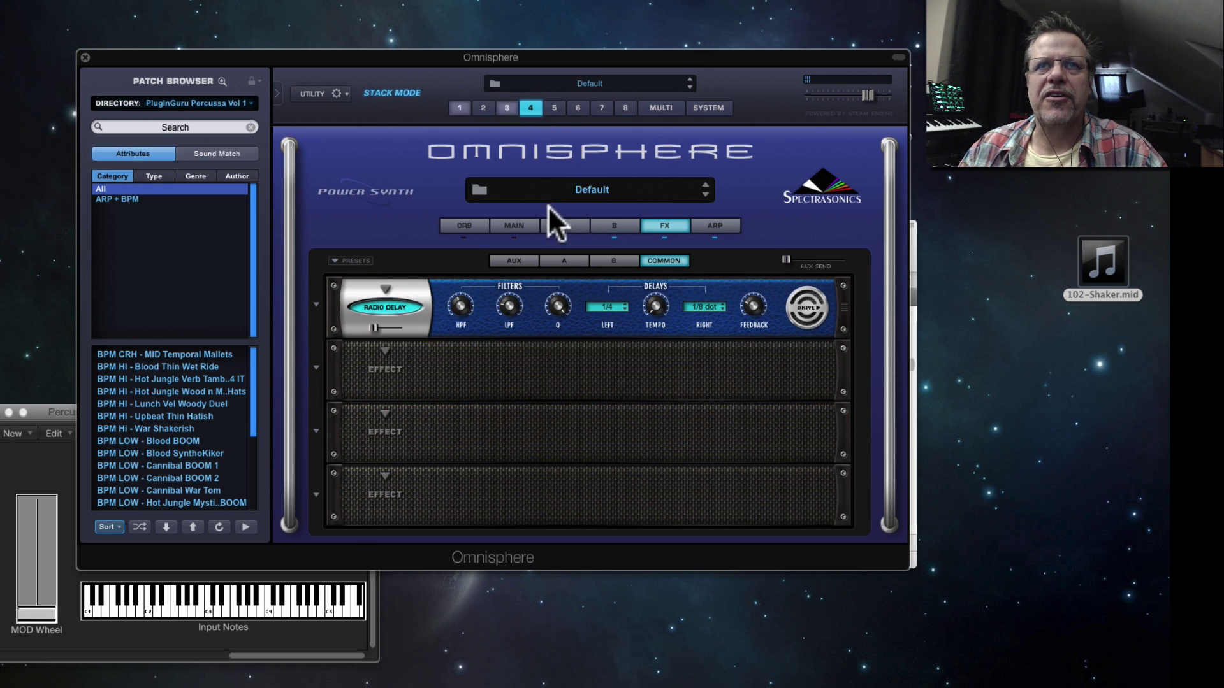
left_click(607, 229)
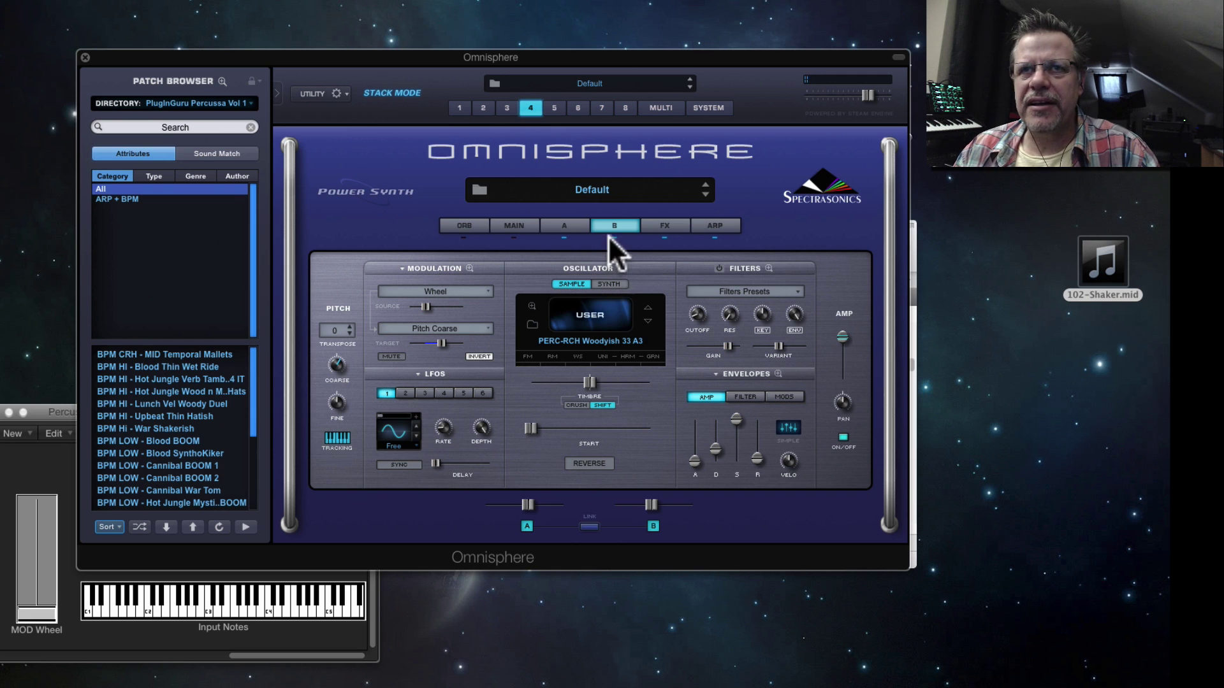
right_click(838, 335)
mouse_move(870, 351)
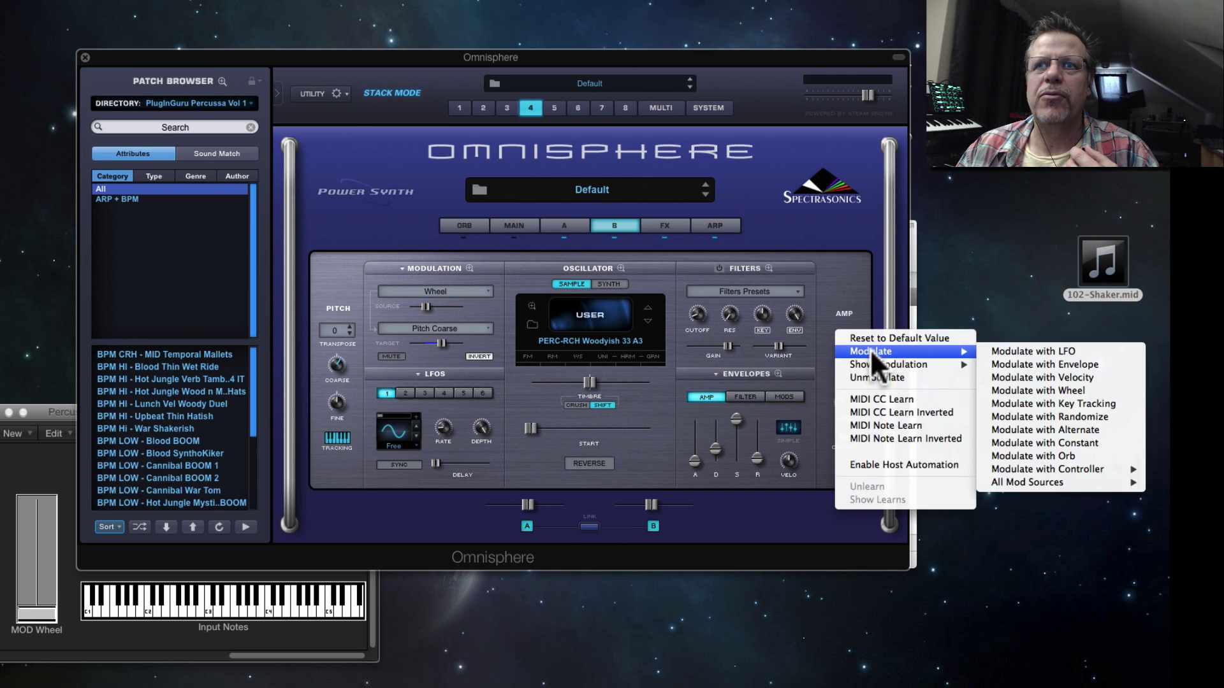
left_click(1035, 350)
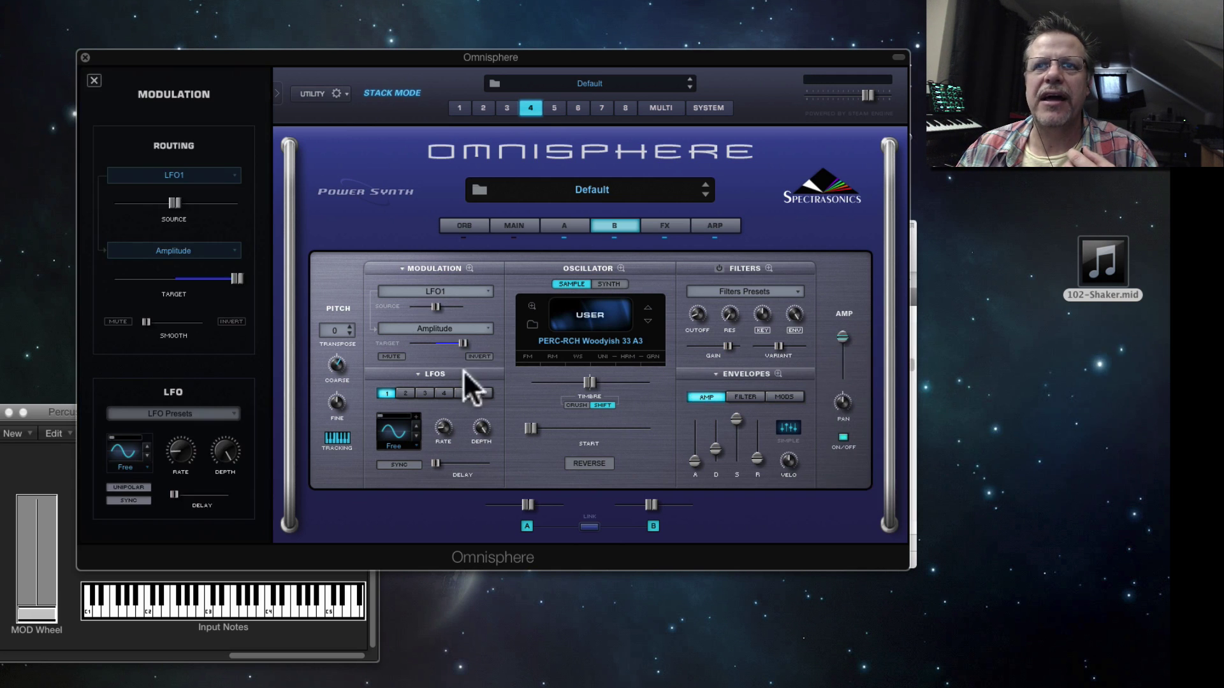
Step: Set LFO1 to Legato mode with sync on, and reduce the source and target depths of its amplitude modulation
left_click(393, 446)
left_click(398, 469)
left_click(406, 466)
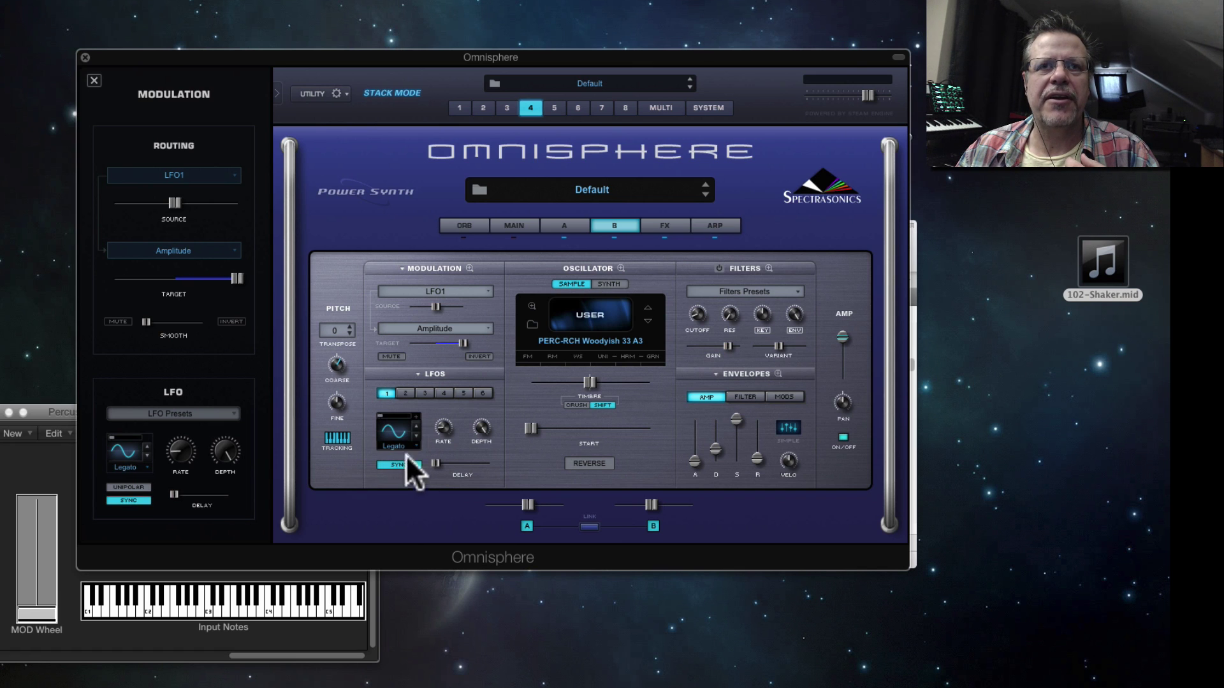
mouse_move(453, 415)
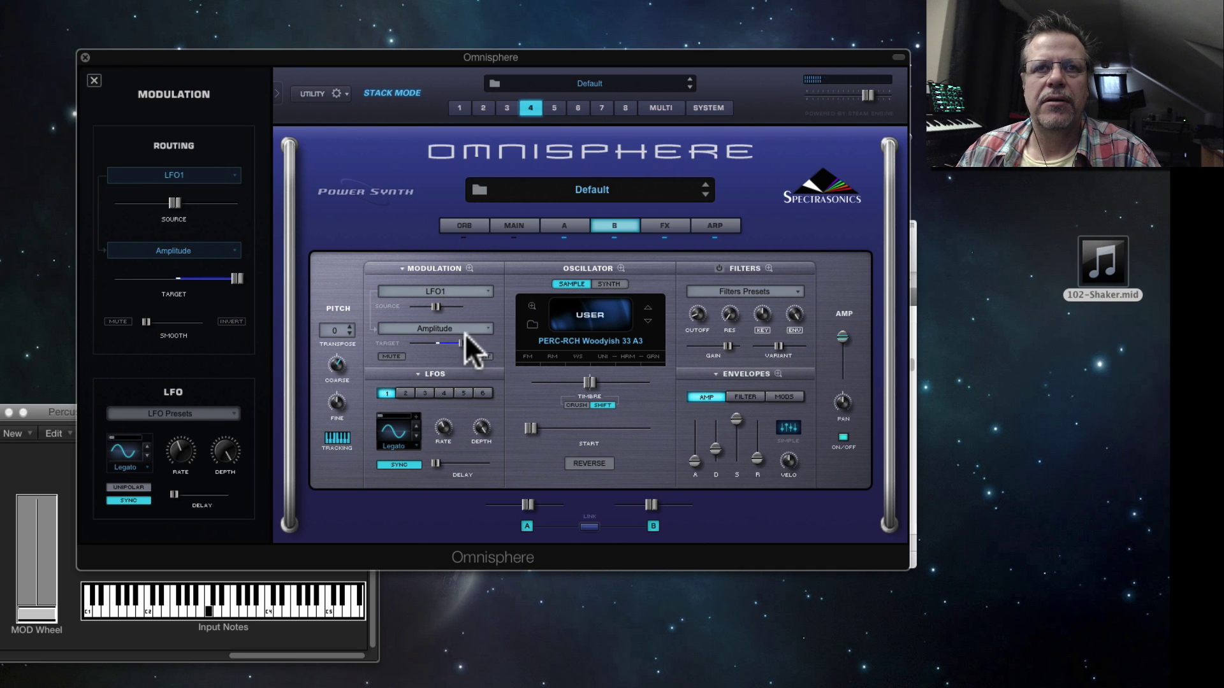
left_click_drag(466, 339, 427, 308)
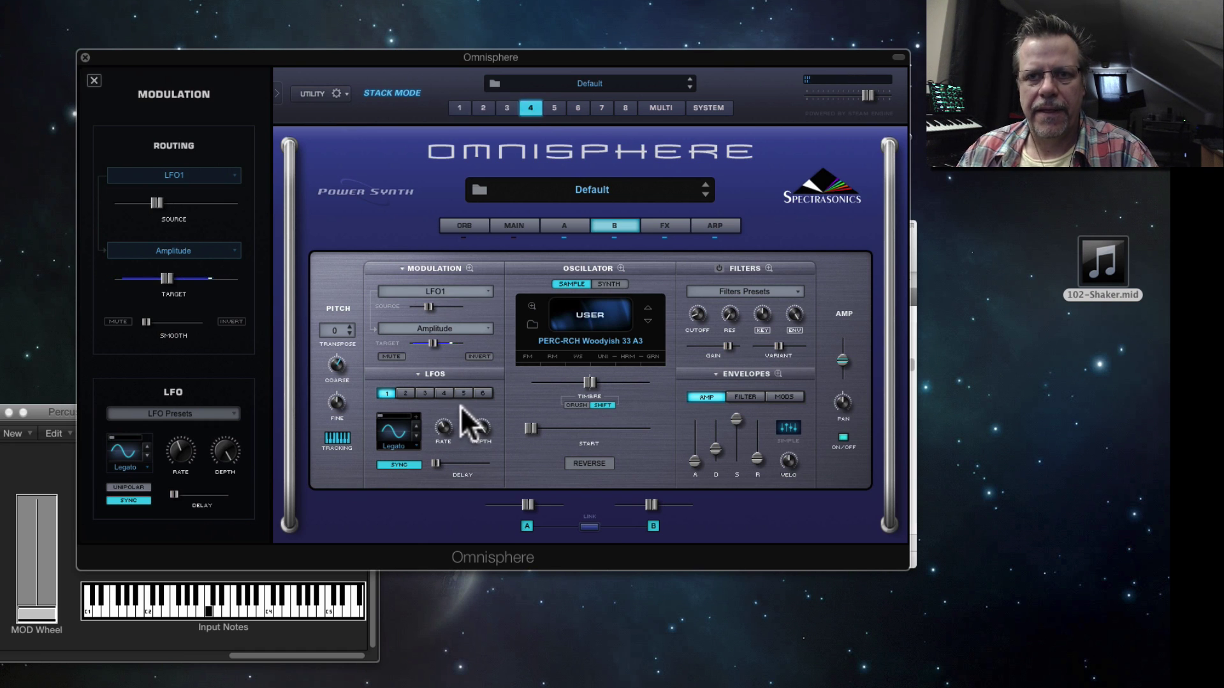
Step: Load Radio Delay into the first slot of part 4's layer B effects rack
left_click(654, 228)
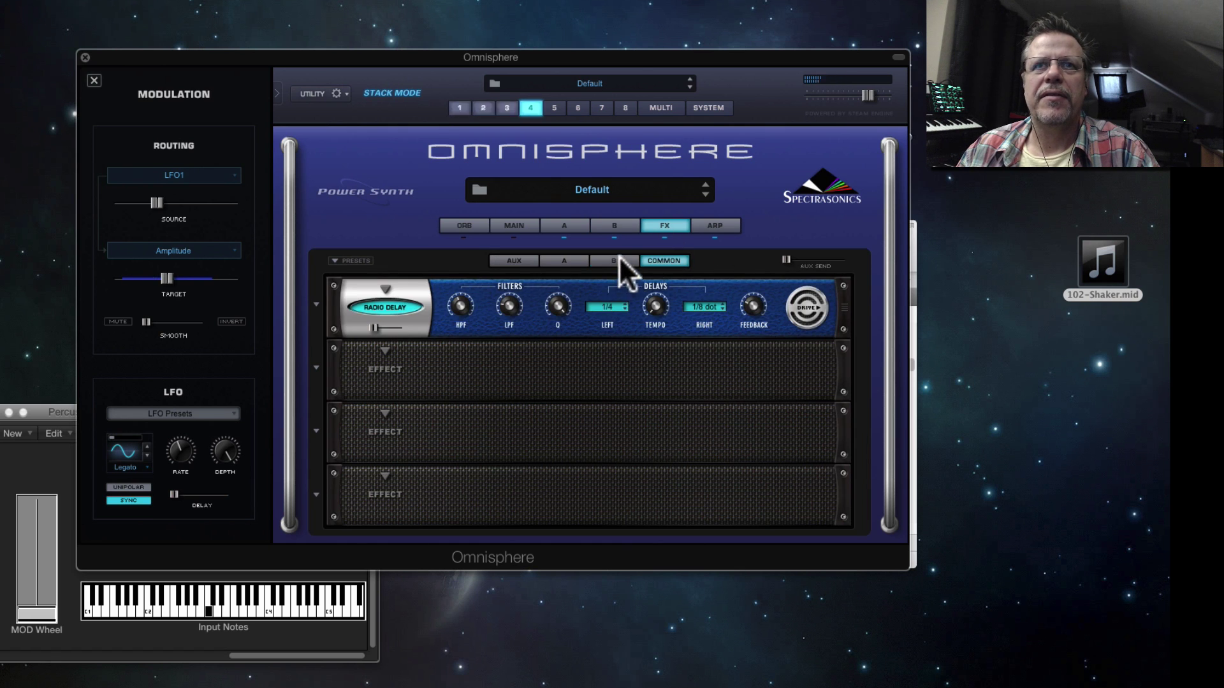
left_click(617, 260)
left_click(386, 288)
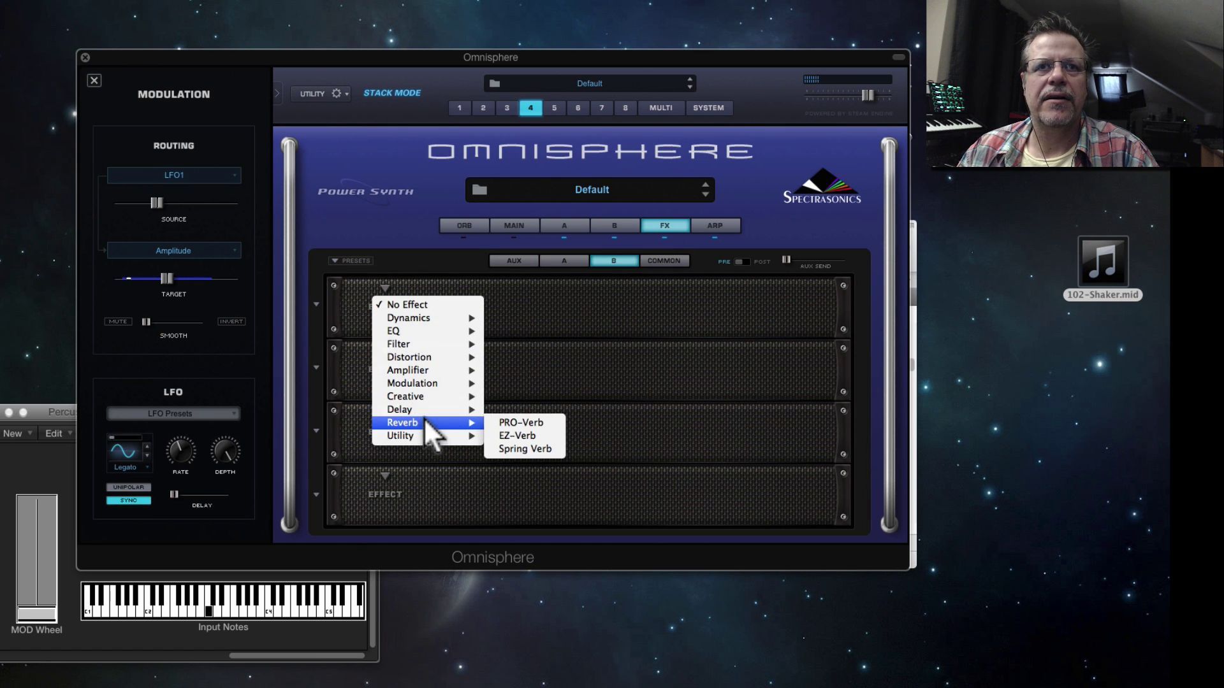
left_click(529, 454)
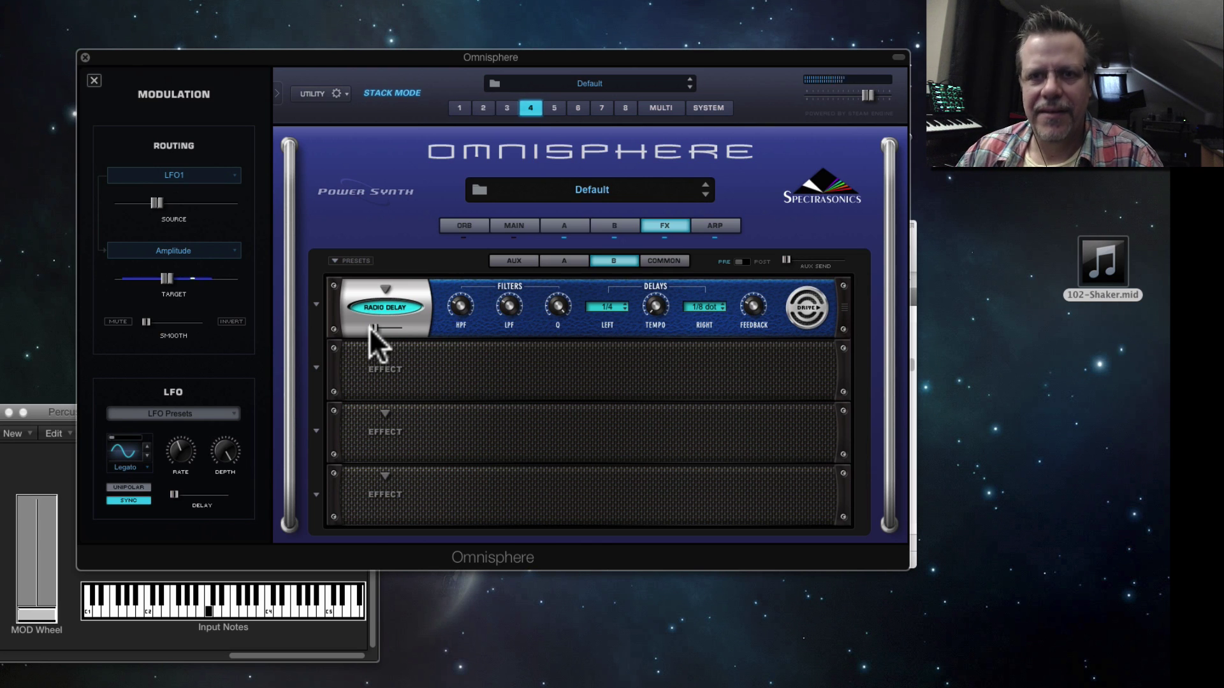
left_click(569, 225)
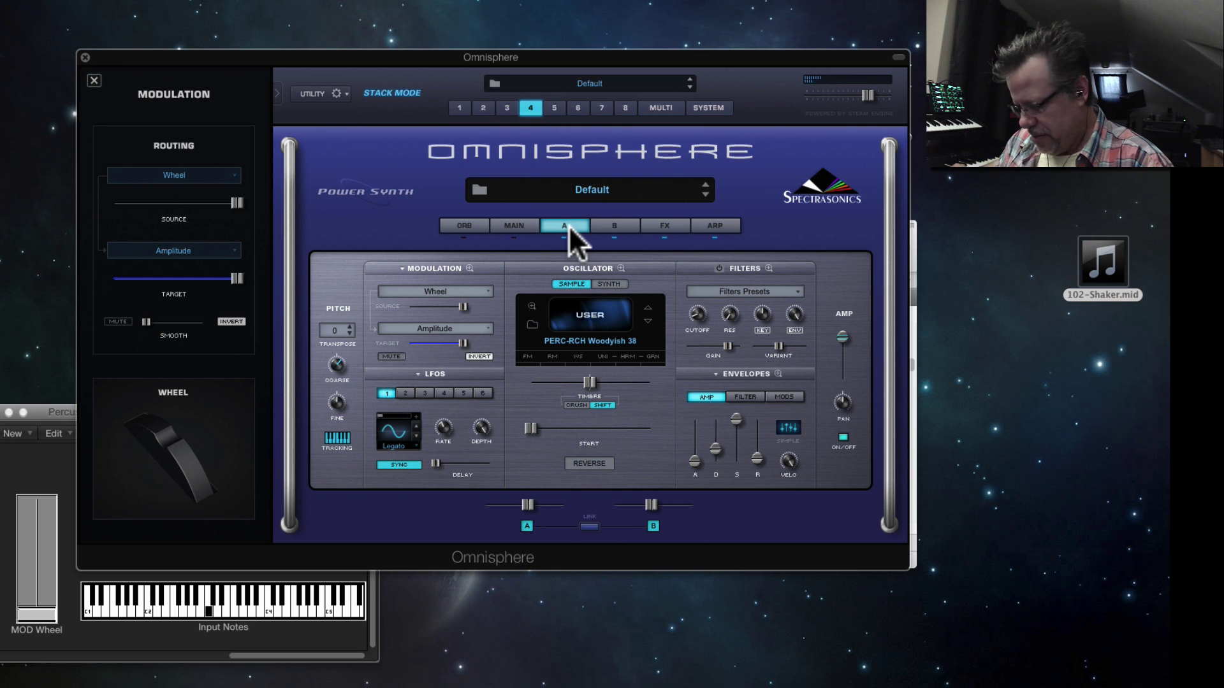
left_click(615, 226)
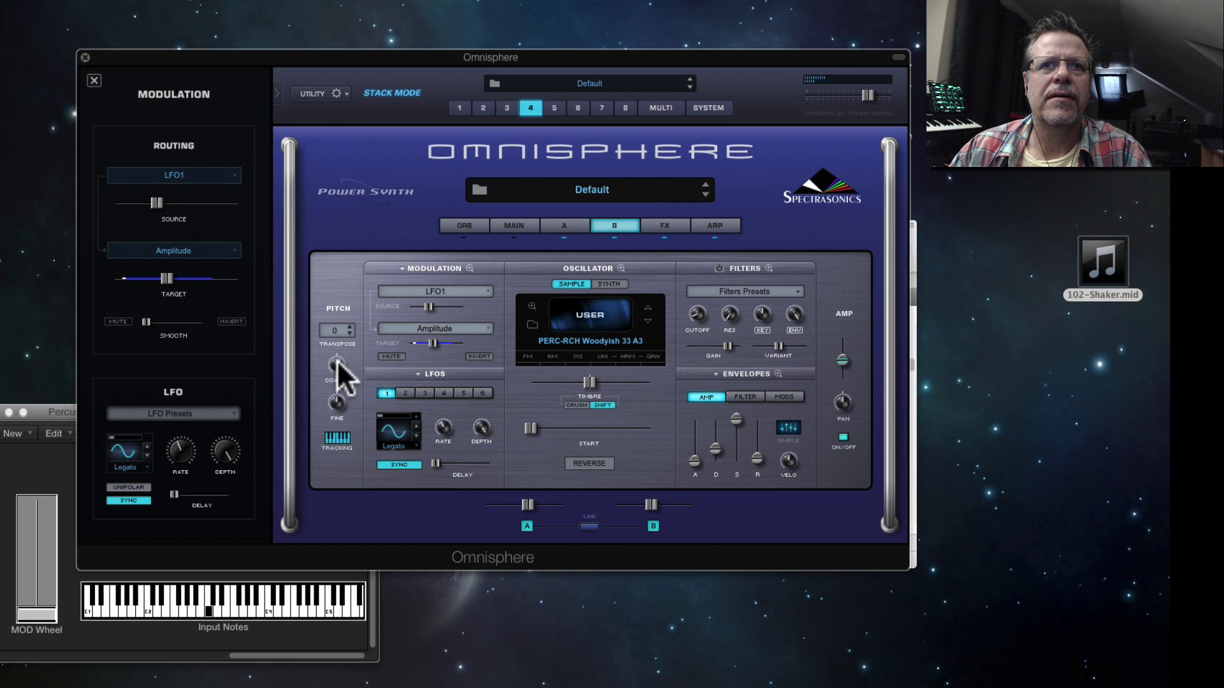
mouse_move(336, 361)
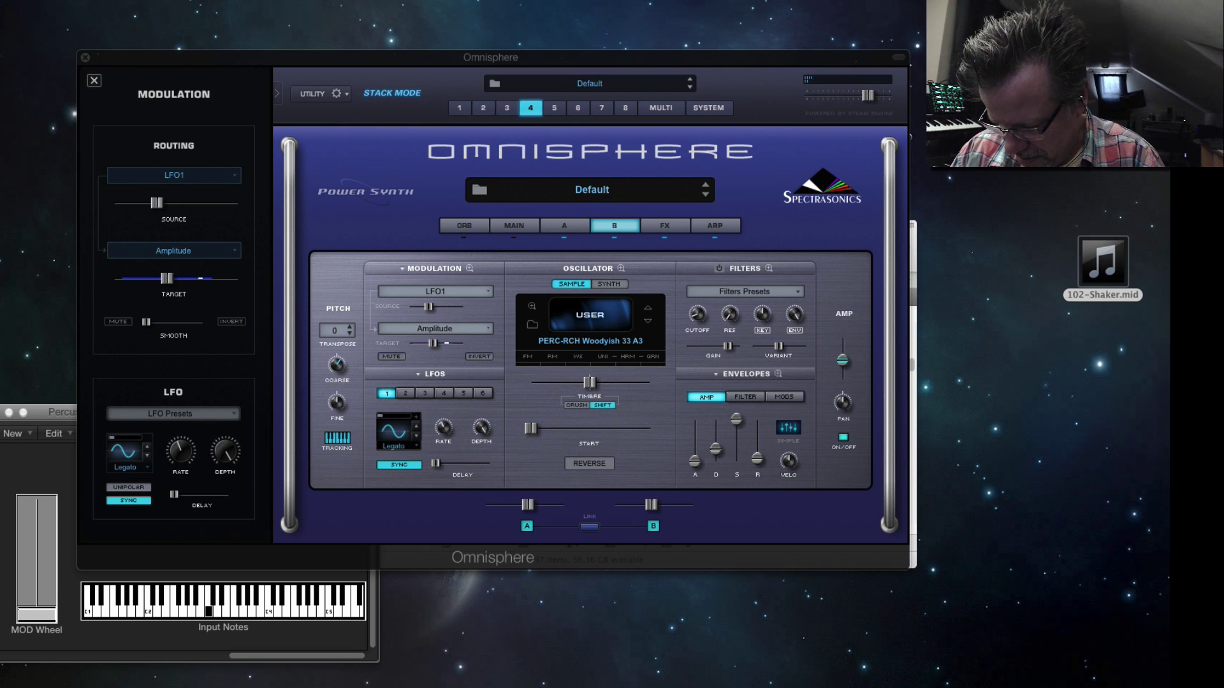
Step: Adjust the low crossover frequency in the reverb shaping settings of part 2's PRO-Verb
left_click(484, 108)
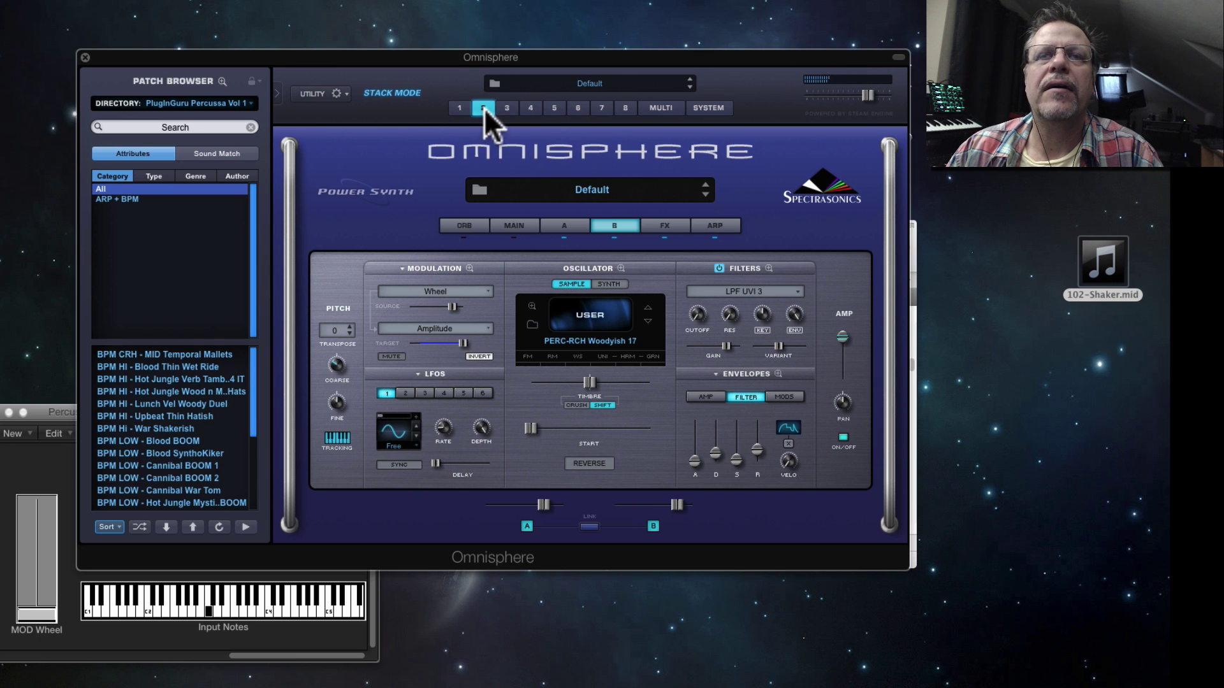
left_click(657, 228)
mouse_move(514, 373)
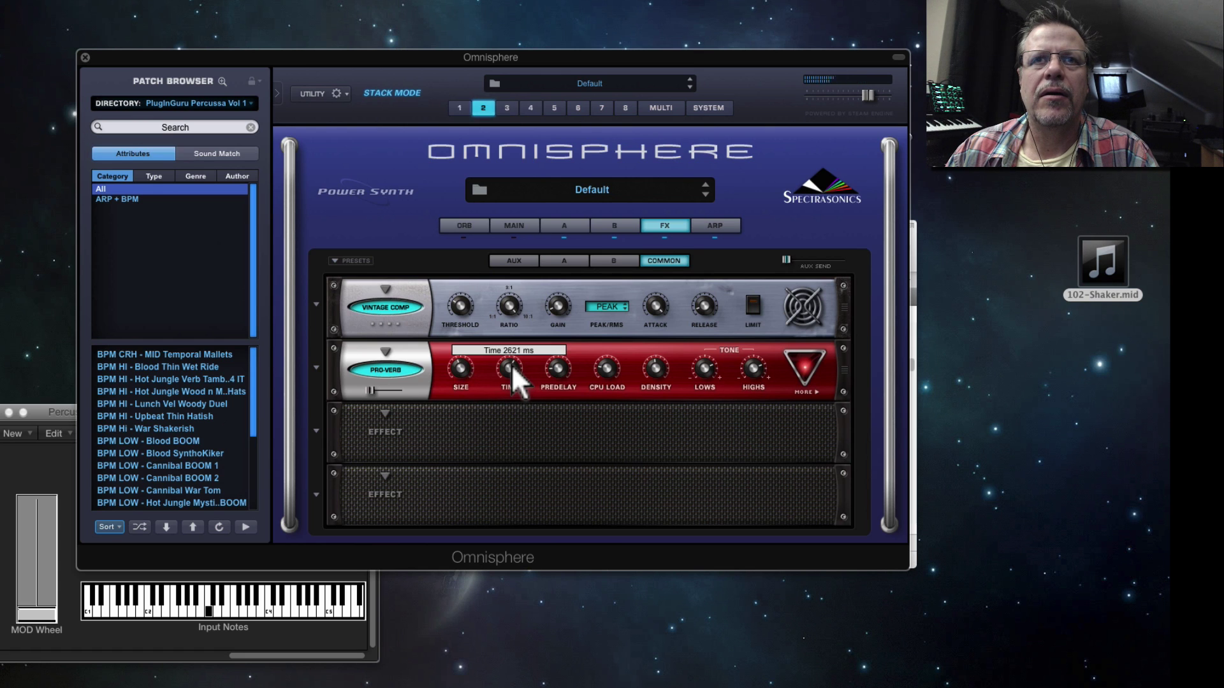
left_click(806, 372)
mouse_move(507, 373)
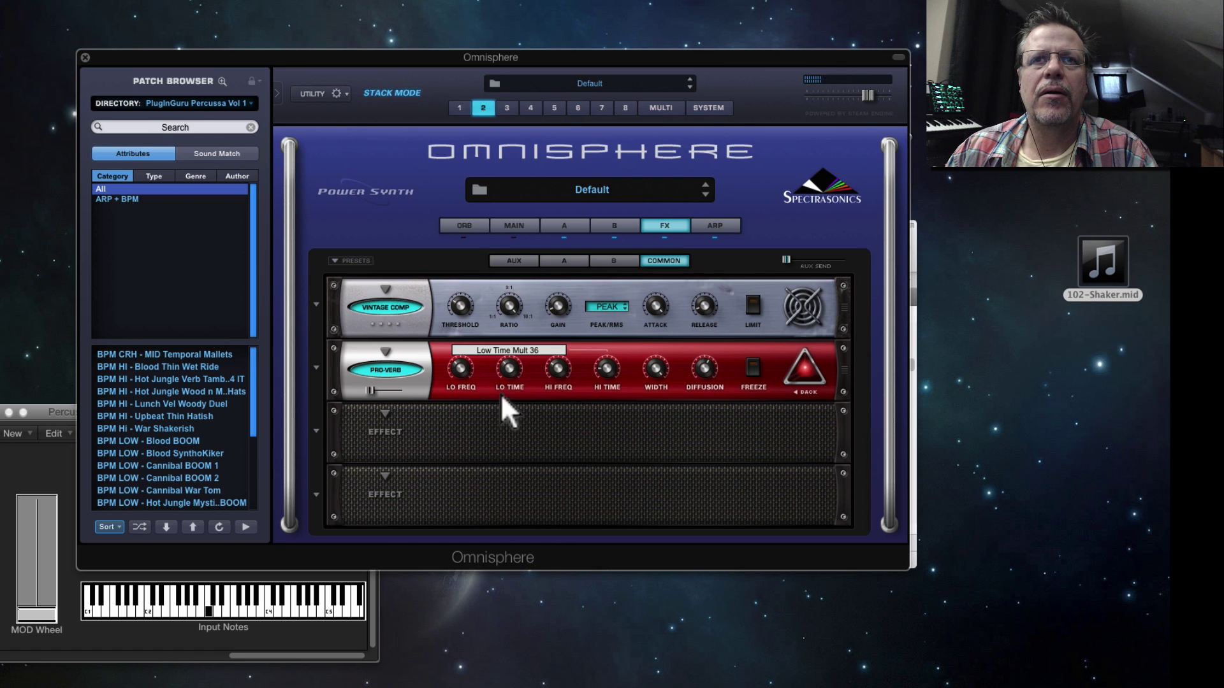
mouse_move(557, 372)
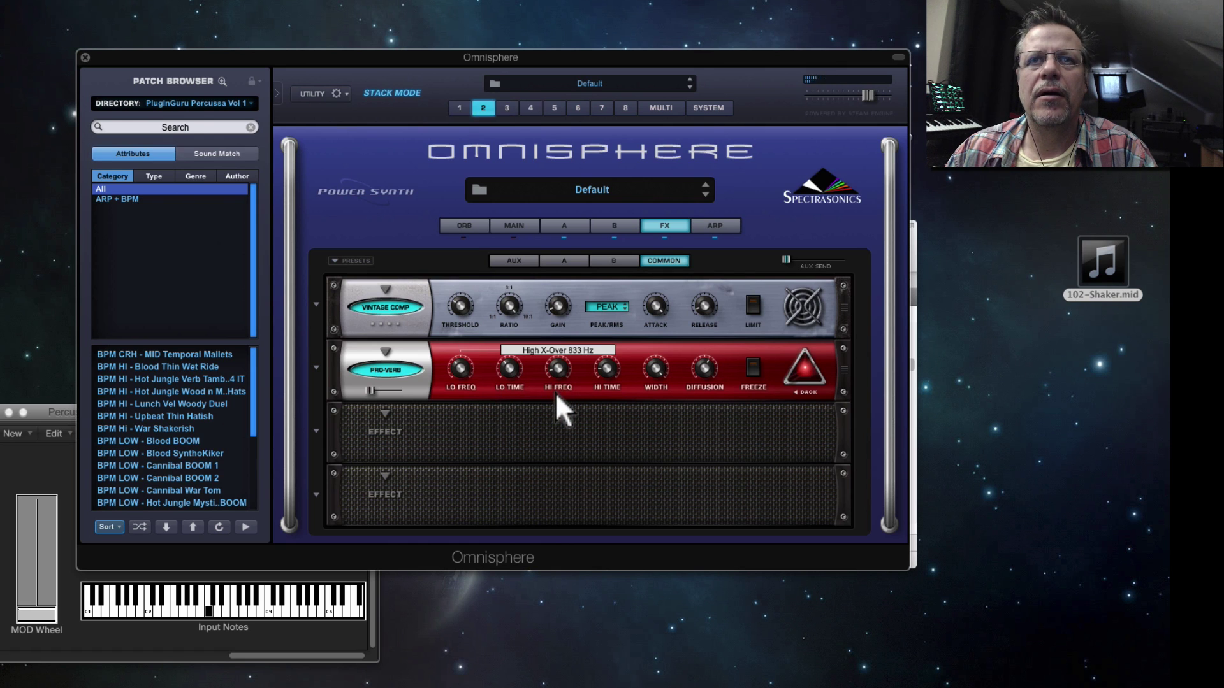
left_click_drag(557, 393, 559, 403)
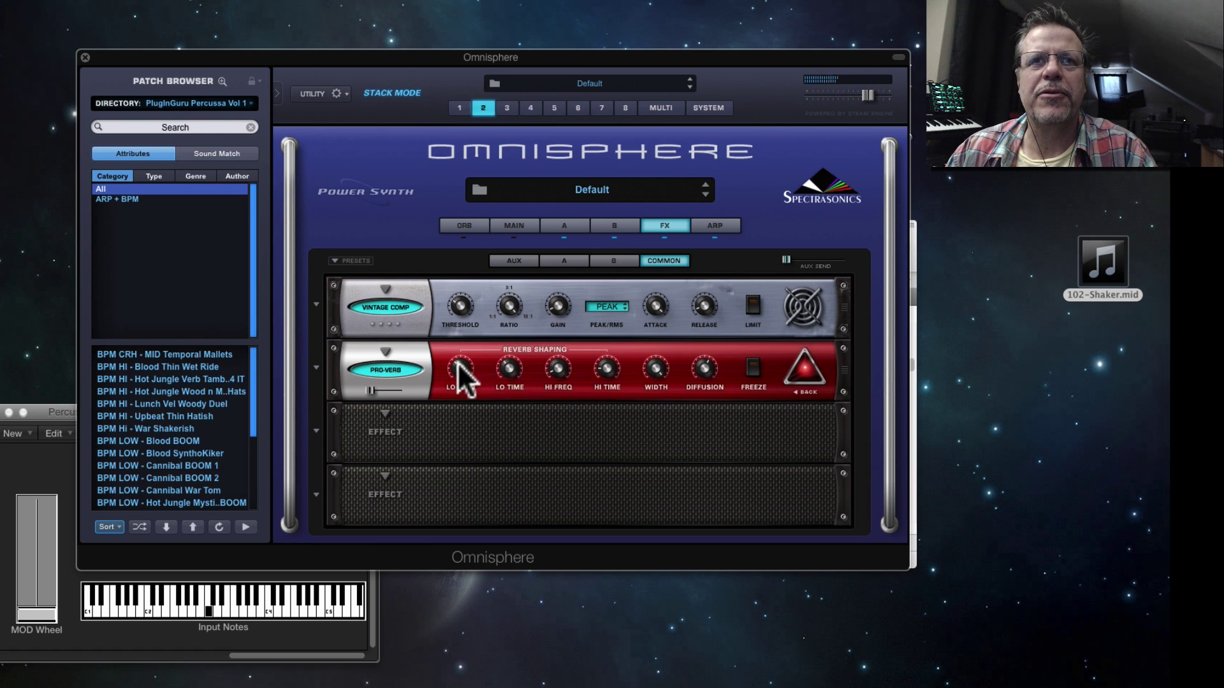
left_click(807, 376)
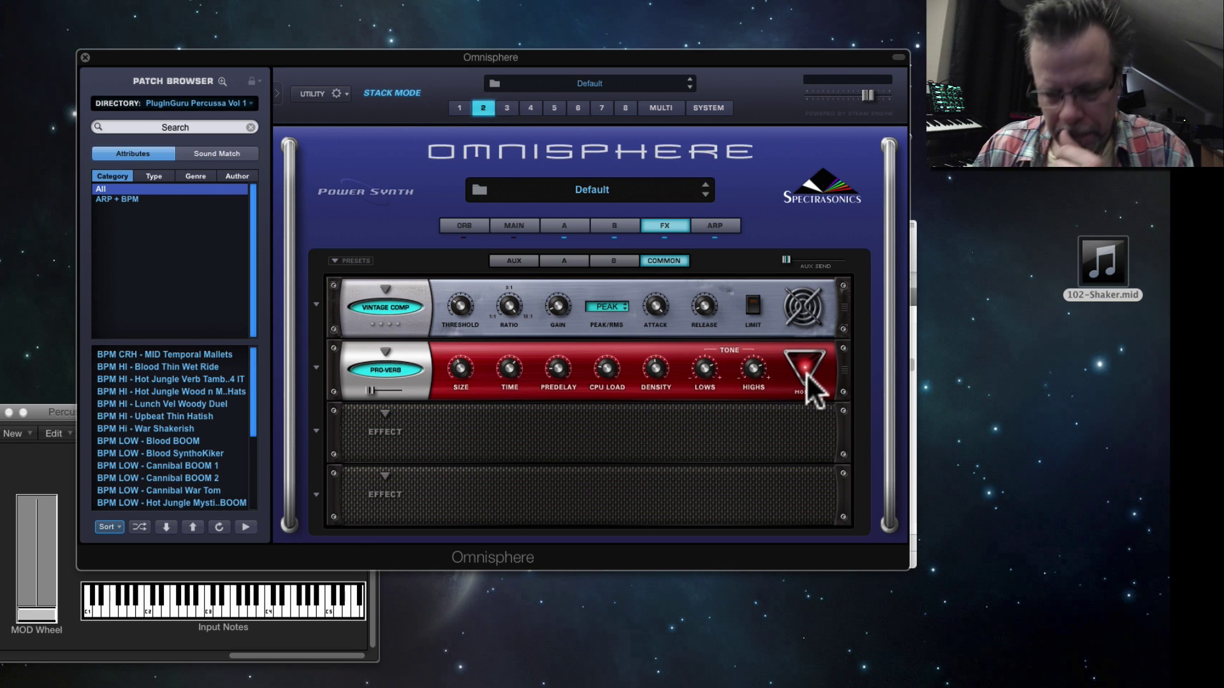
Step: Start saving the multi and choose Stacked Patterns as its category folder
left_click(315, 94)
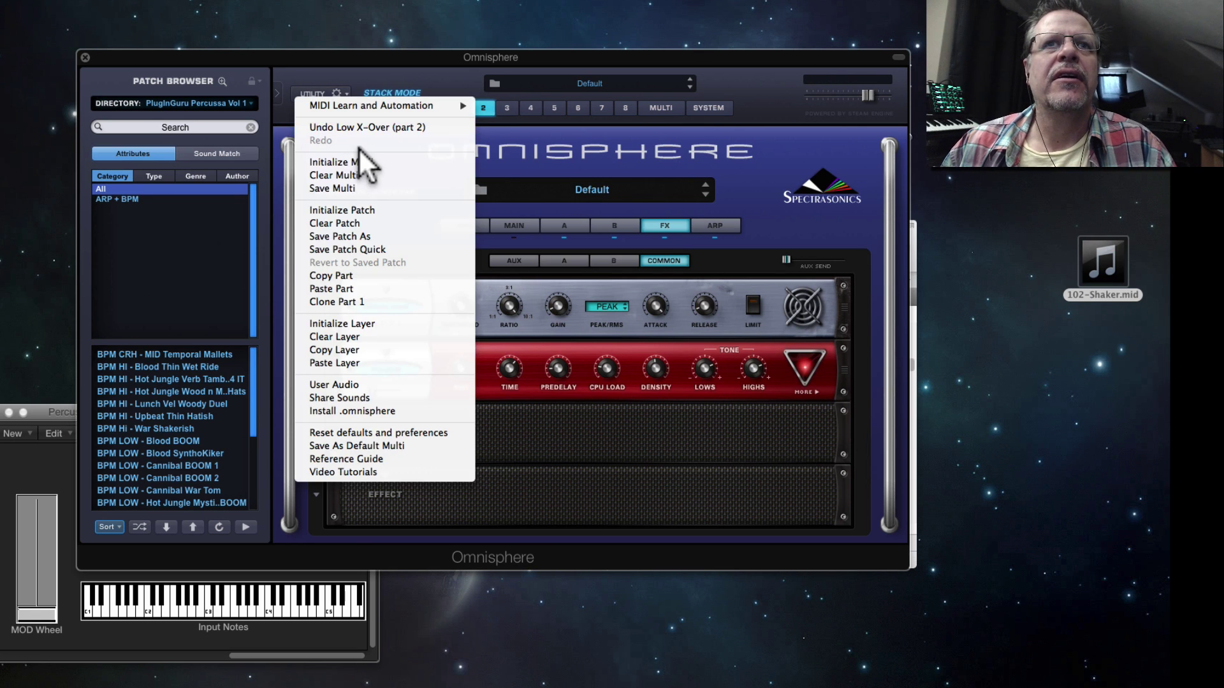
left_click(369, 184)
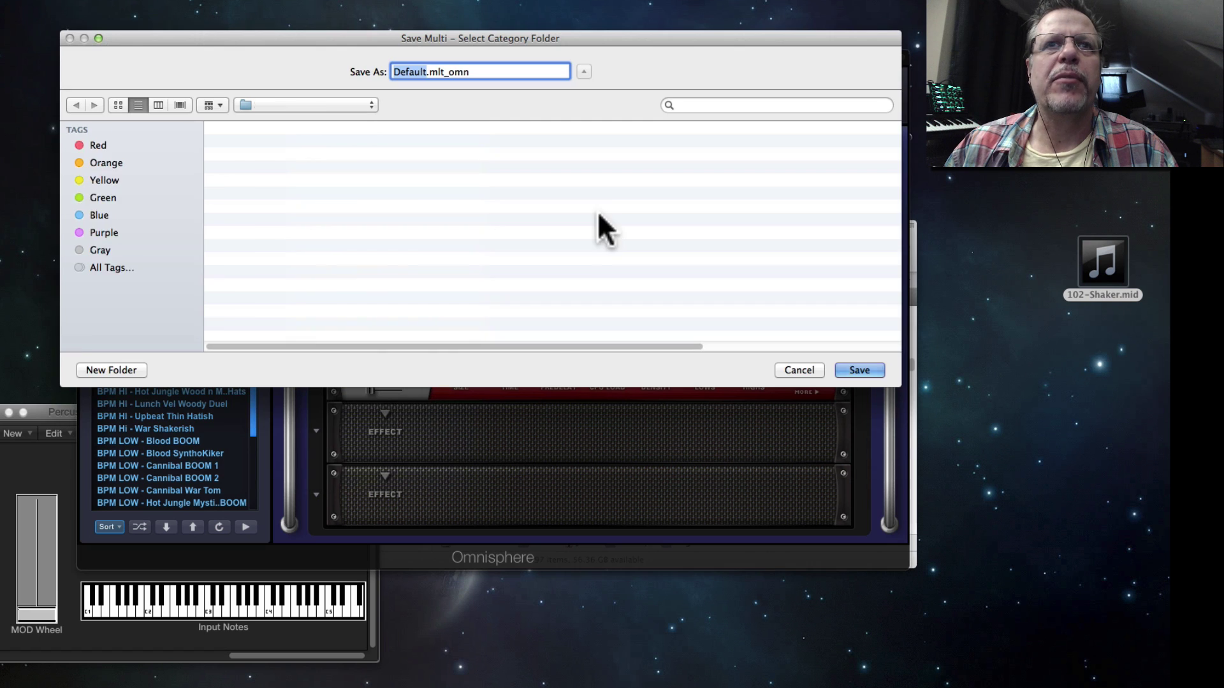
left_click(311, 238)
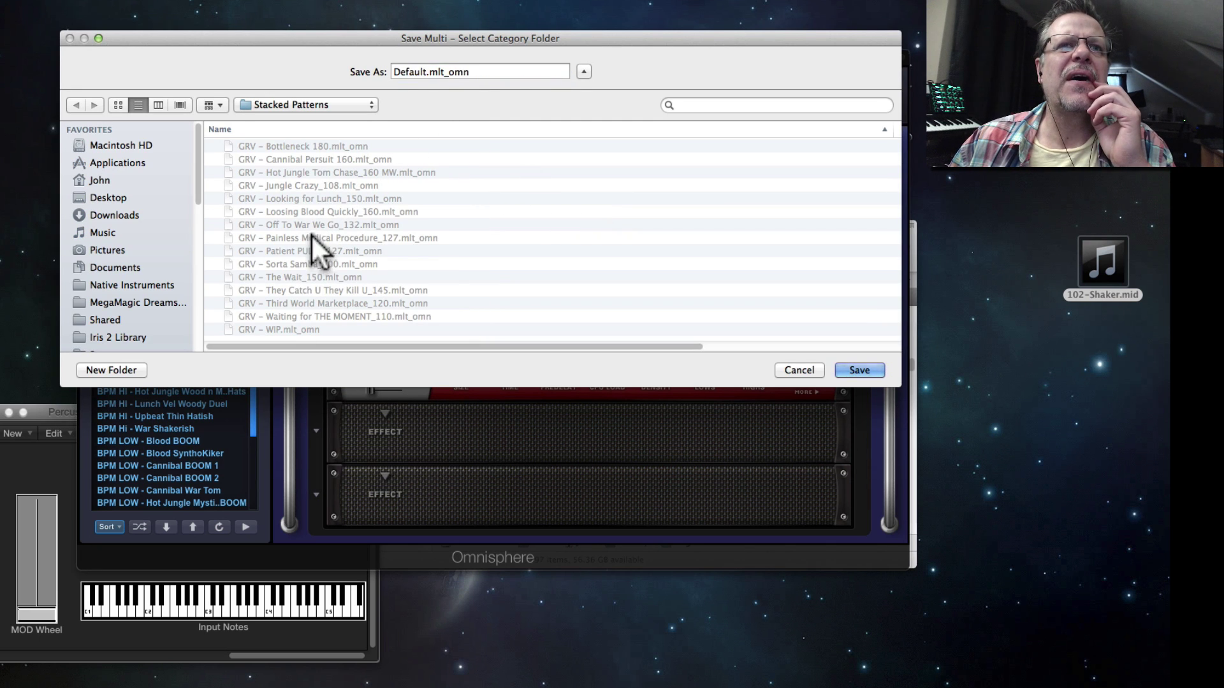
Step: Name the multi "GRV - Fireball Roundup_YT" and save the file
left_click(423, 70)
left_click_drag(422, 71, 567, 71)
key("BackSpace")
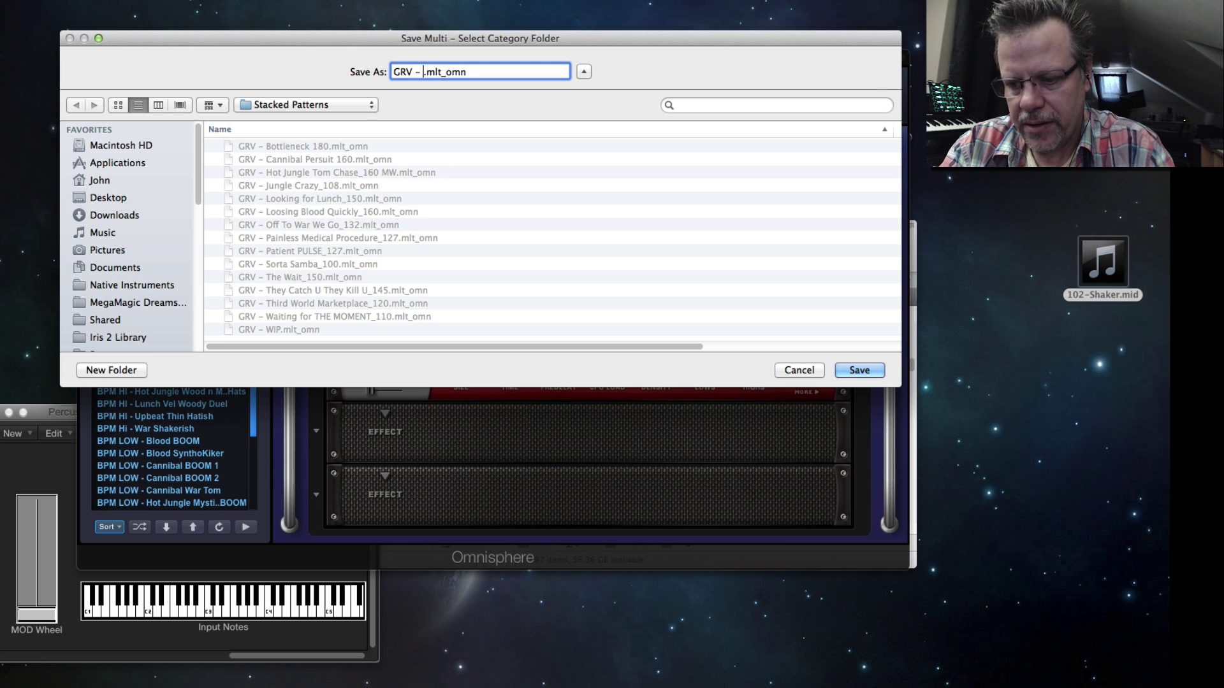
key("shift")
type("B")
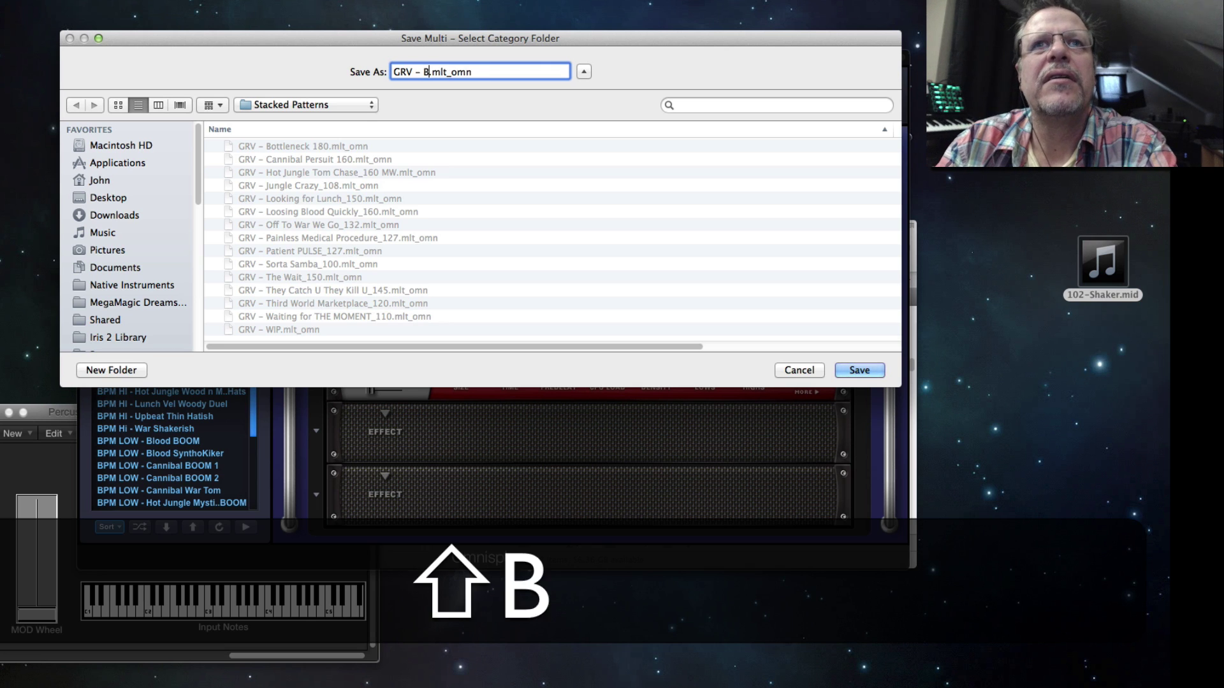
key("BackSpace")
key("shift")
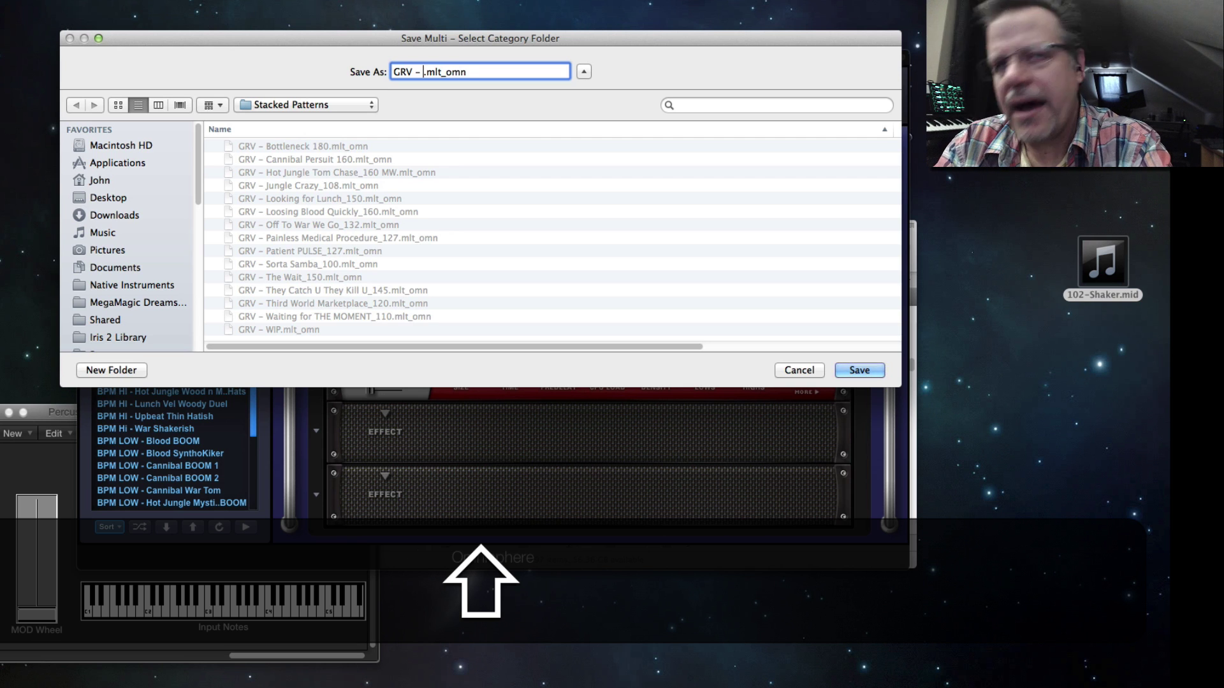
type("Fireball")
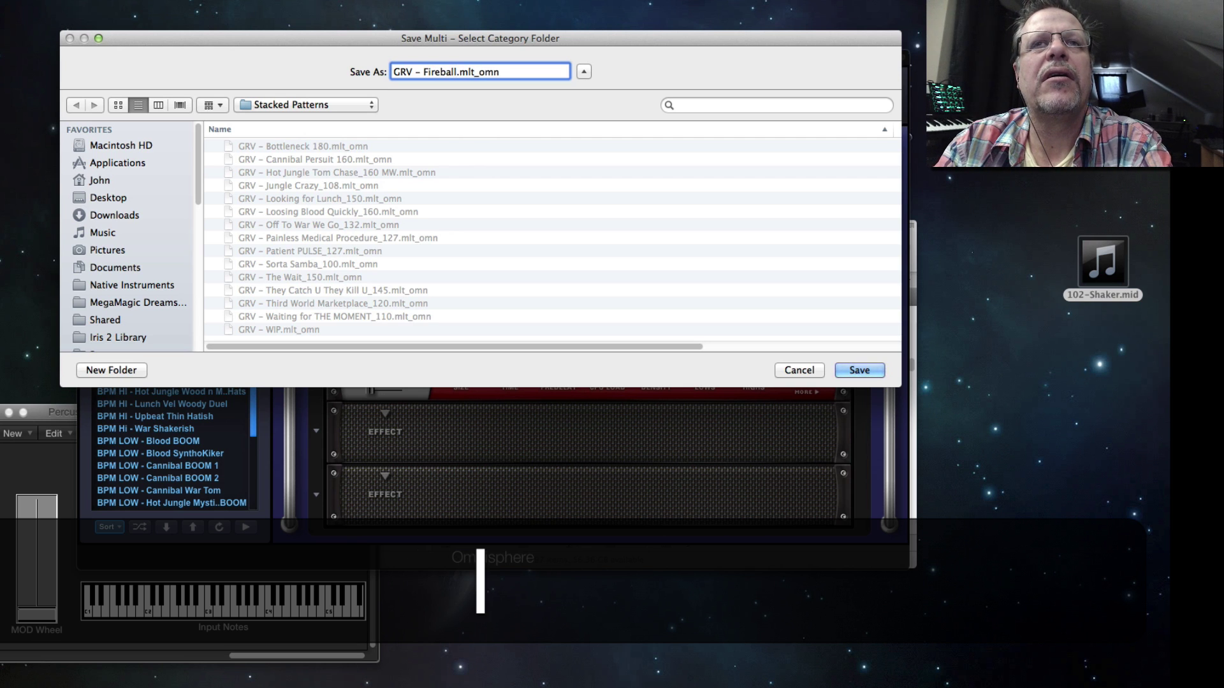
type(" D")
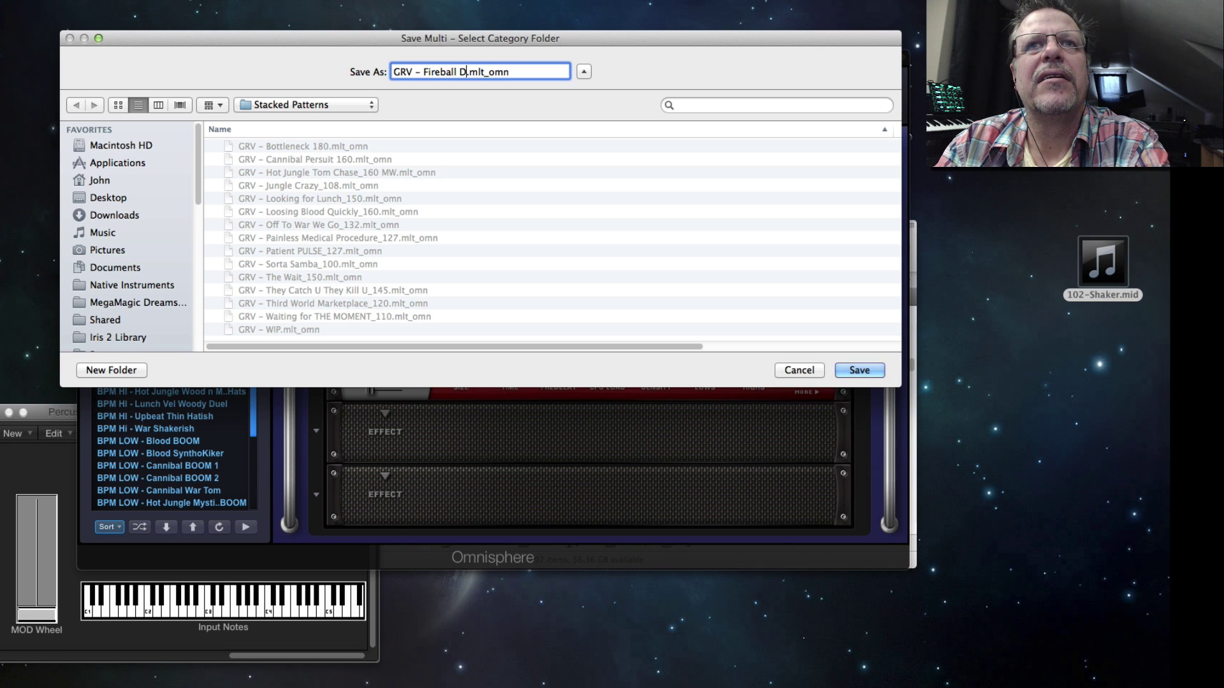
key("BackSpace")
type("Roundup")
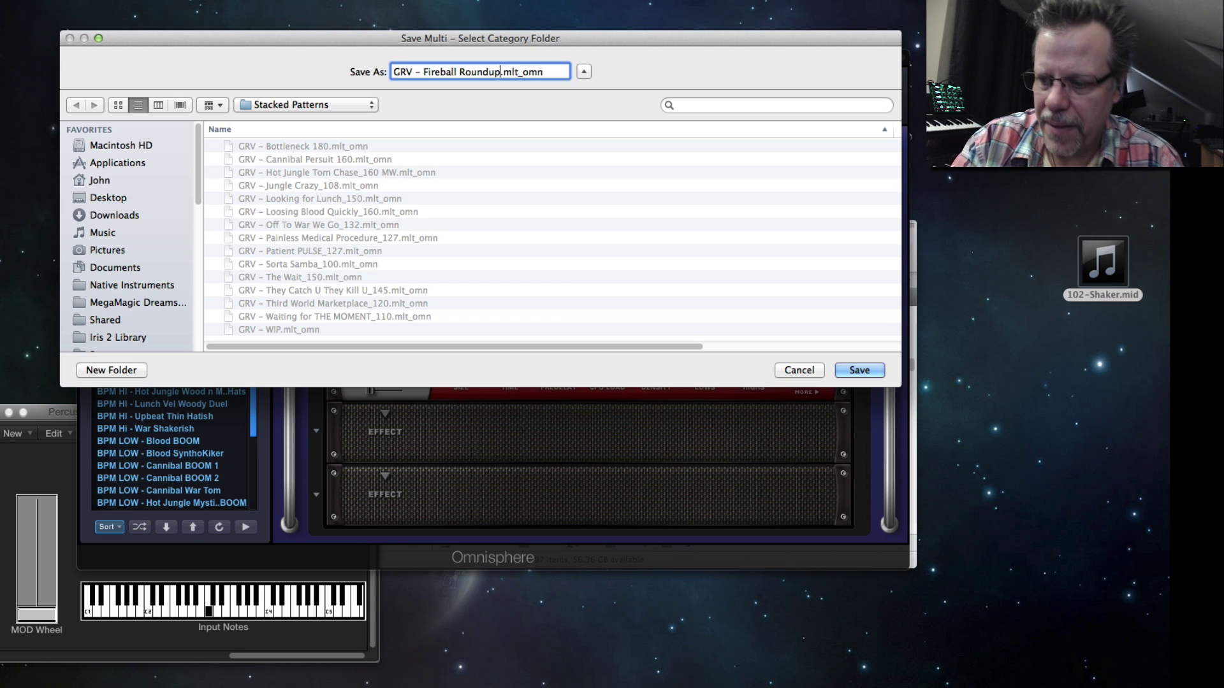
type("_")
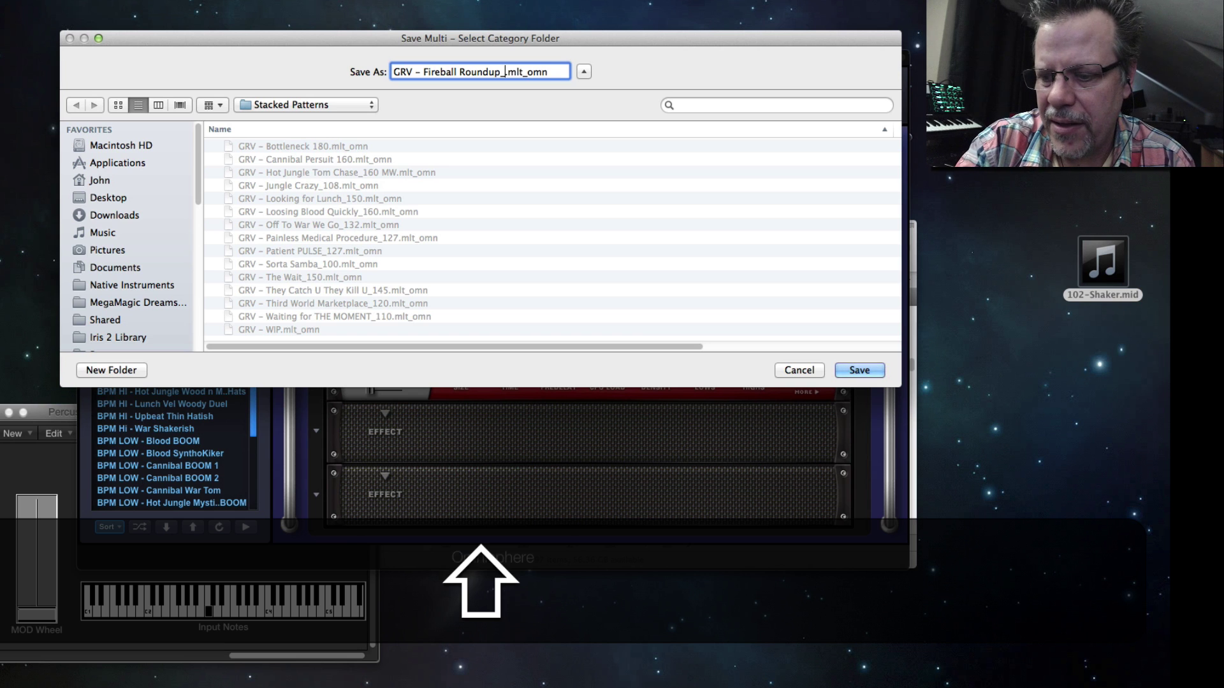
type("YT")
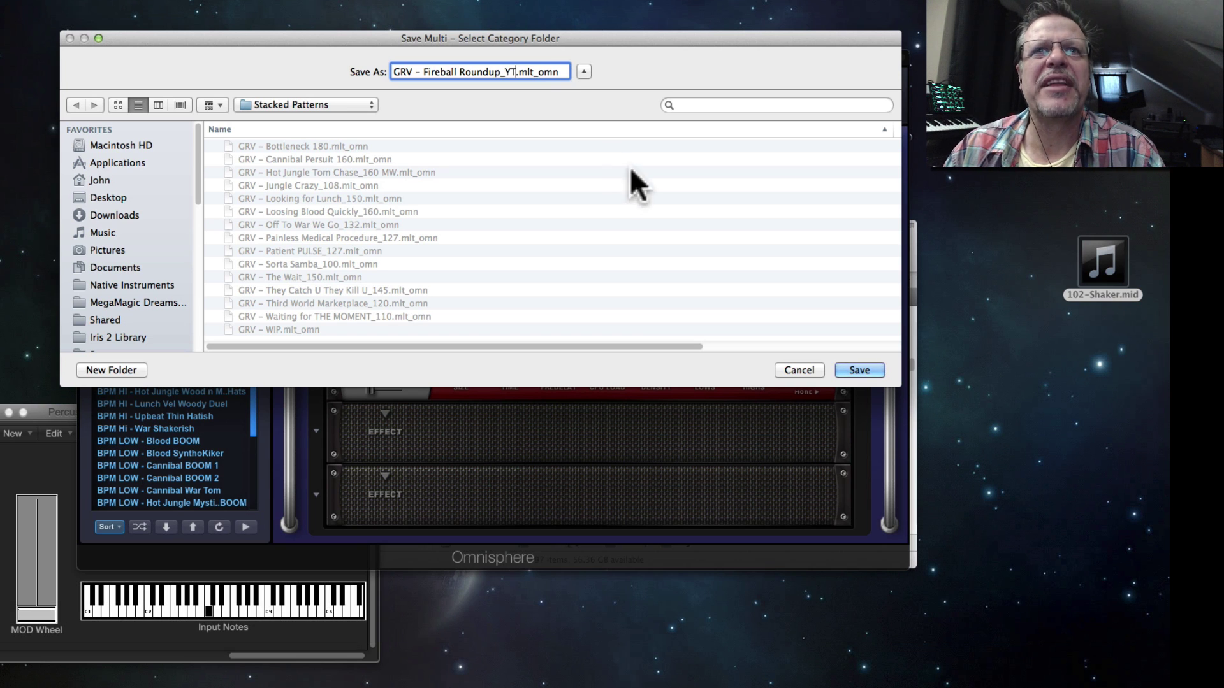
left_click(859, 370)
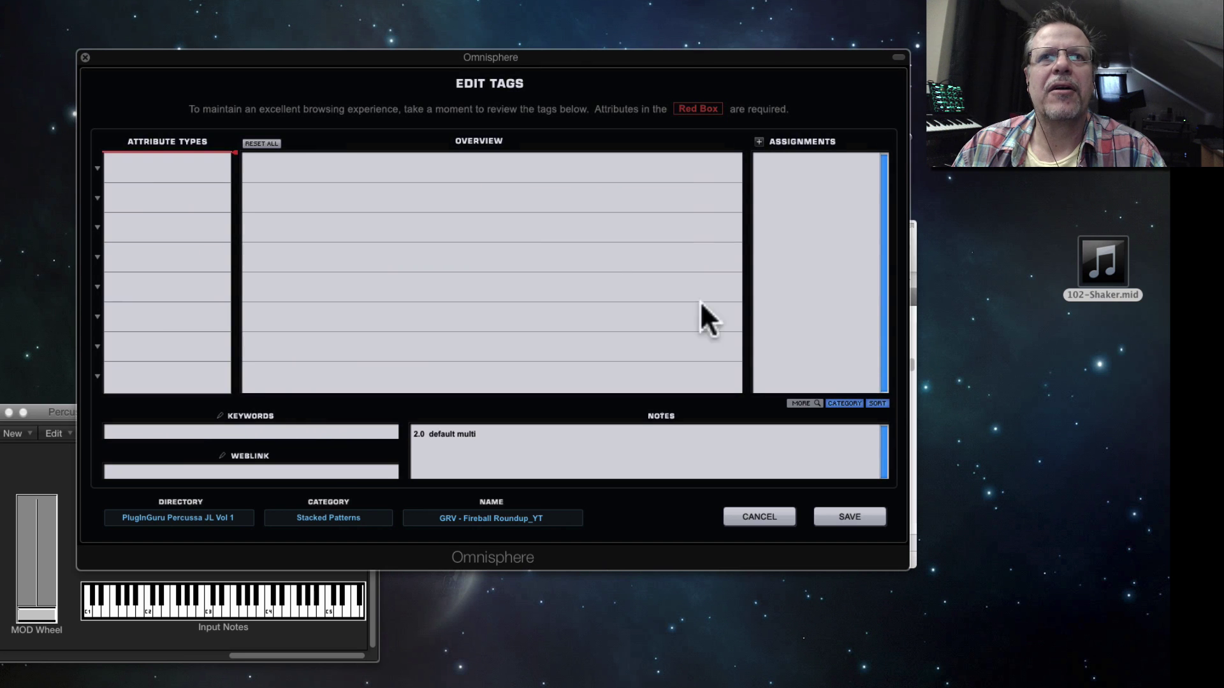
Step: Add the Author attribute to the multi's tags and assign the sound designer's name
left_click(96, 167)
left_click(141, 186)
left_click(779, 181)
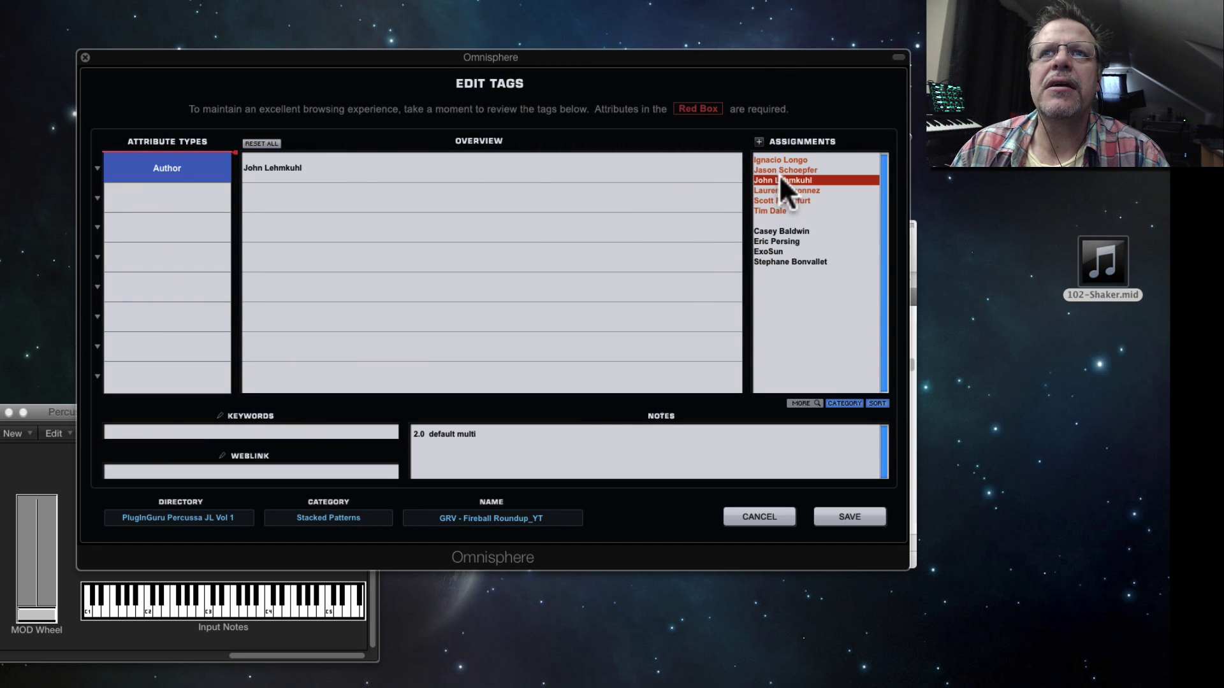
Step: Enter "PlugInGuru: Percussa Vol 1" as the multi's keywords
left_click(277, 433)
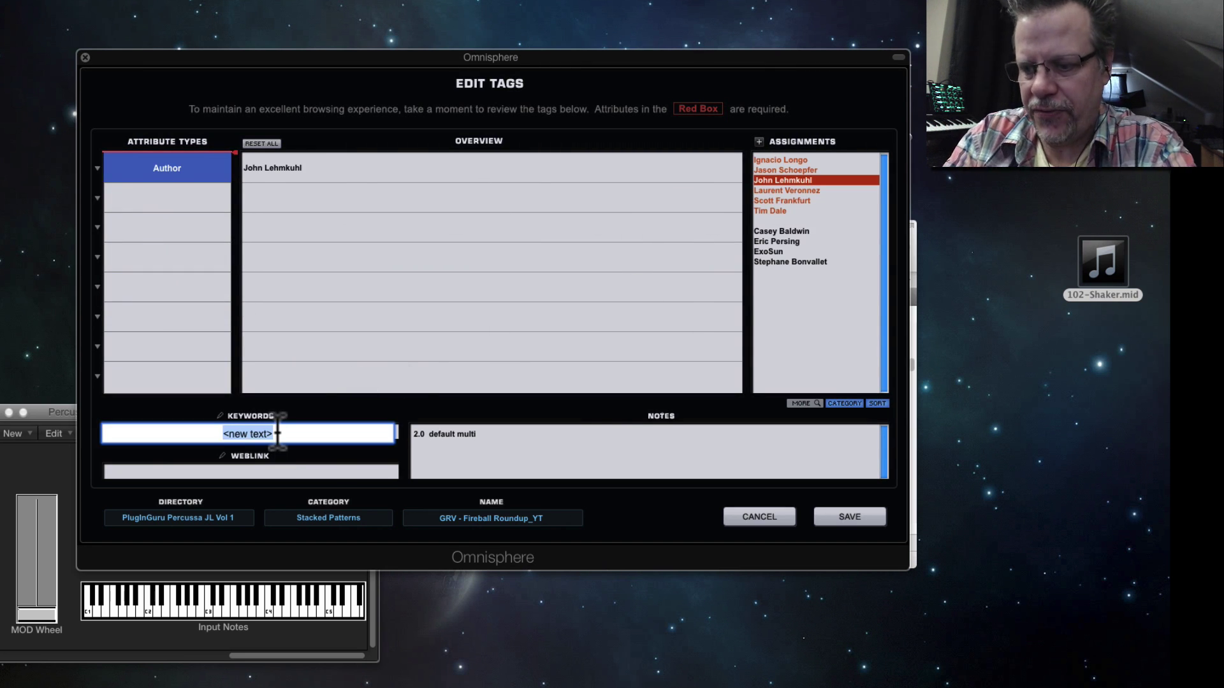
type("W")
key("BackSpace")
type("PlugI")
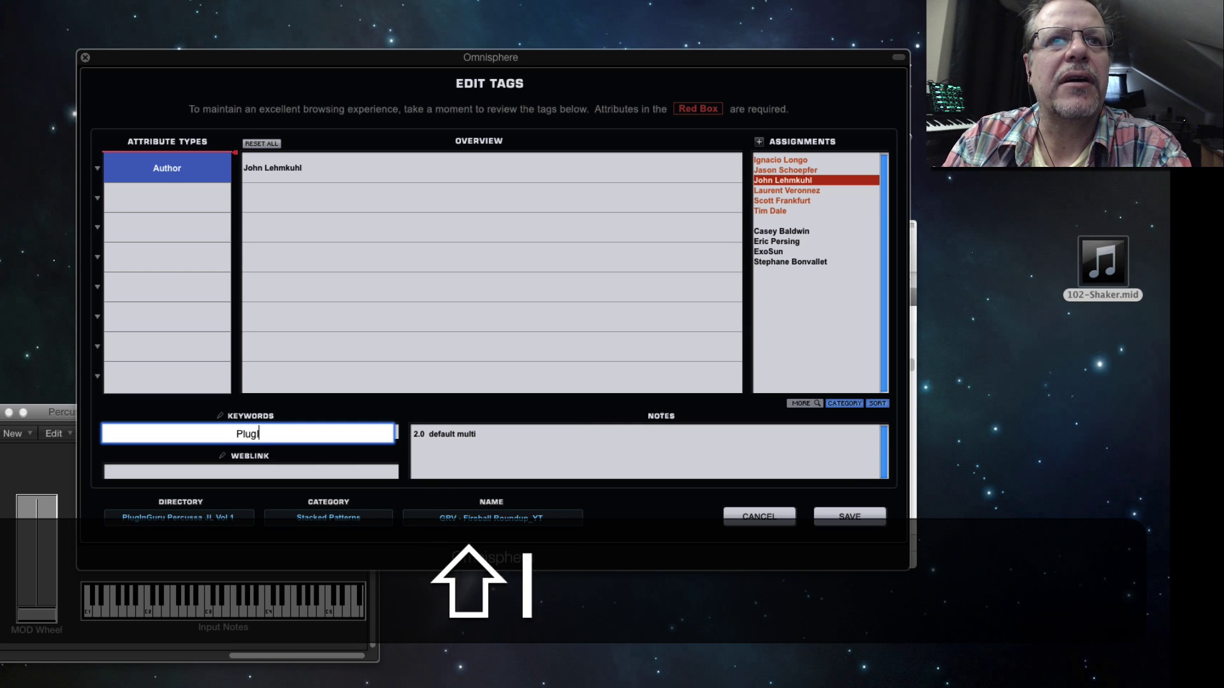
type("nGuru: Perc")
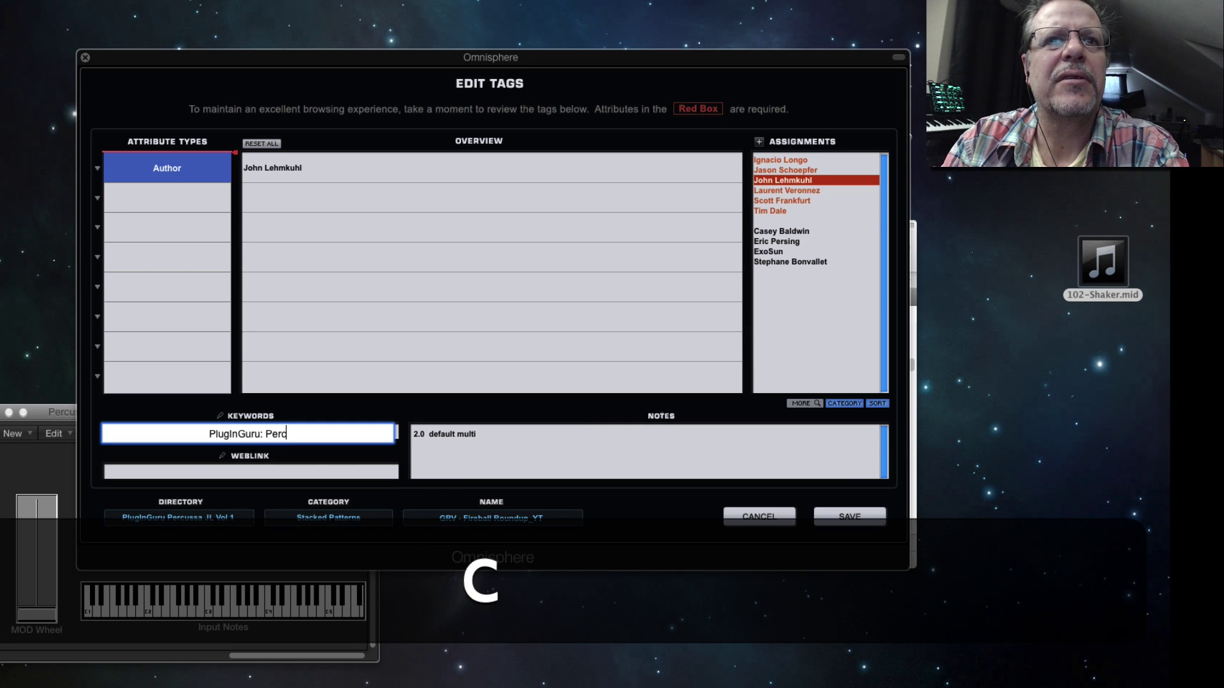
type("ussa vol")
key("BackSpace")
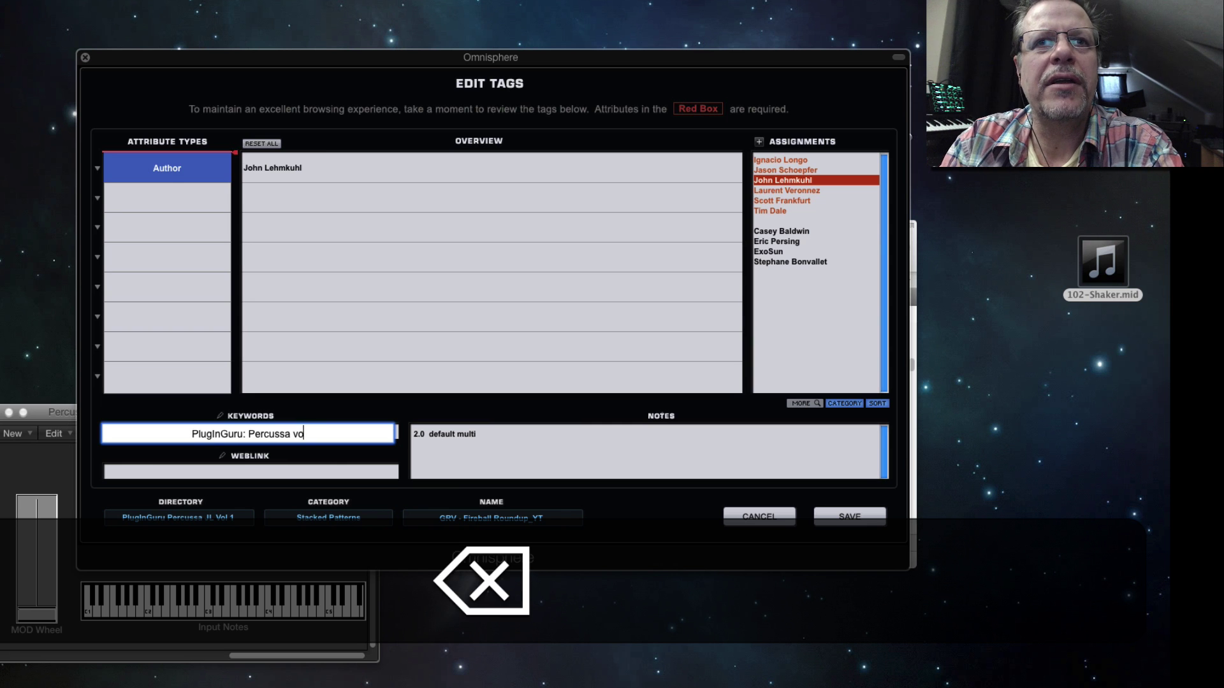
key("BackSpace")
key("BackSpace")
type("Vol 1")
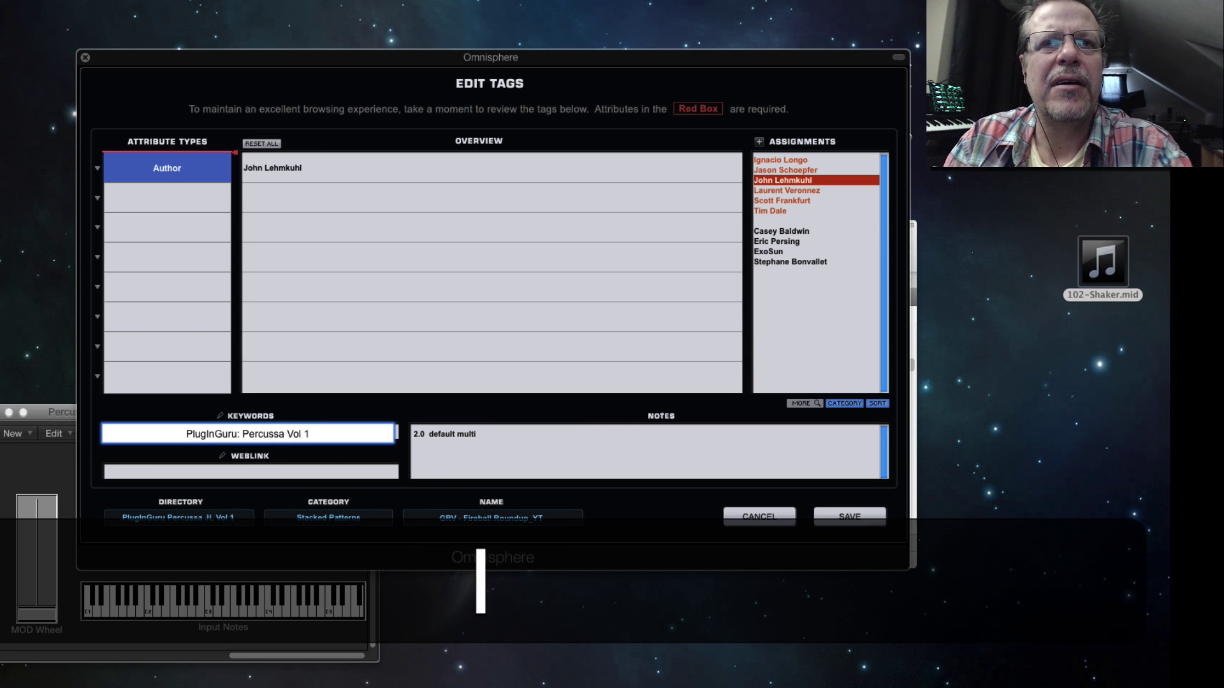
left_click(278, 475)
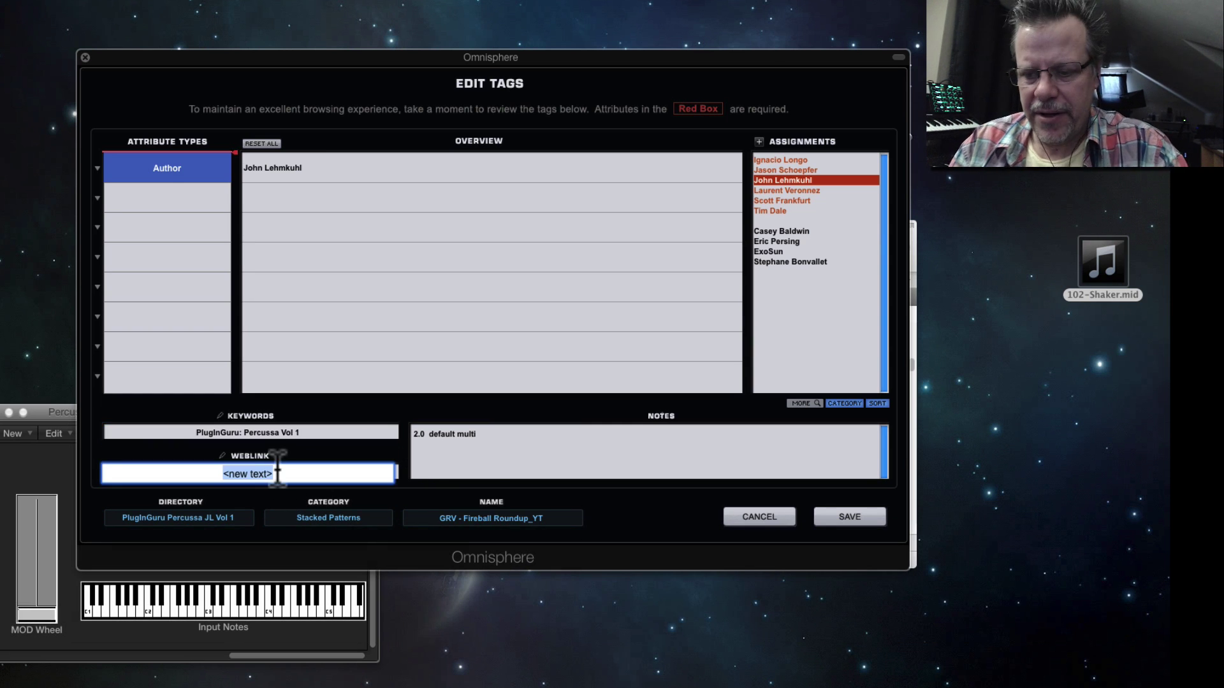
type("www.")
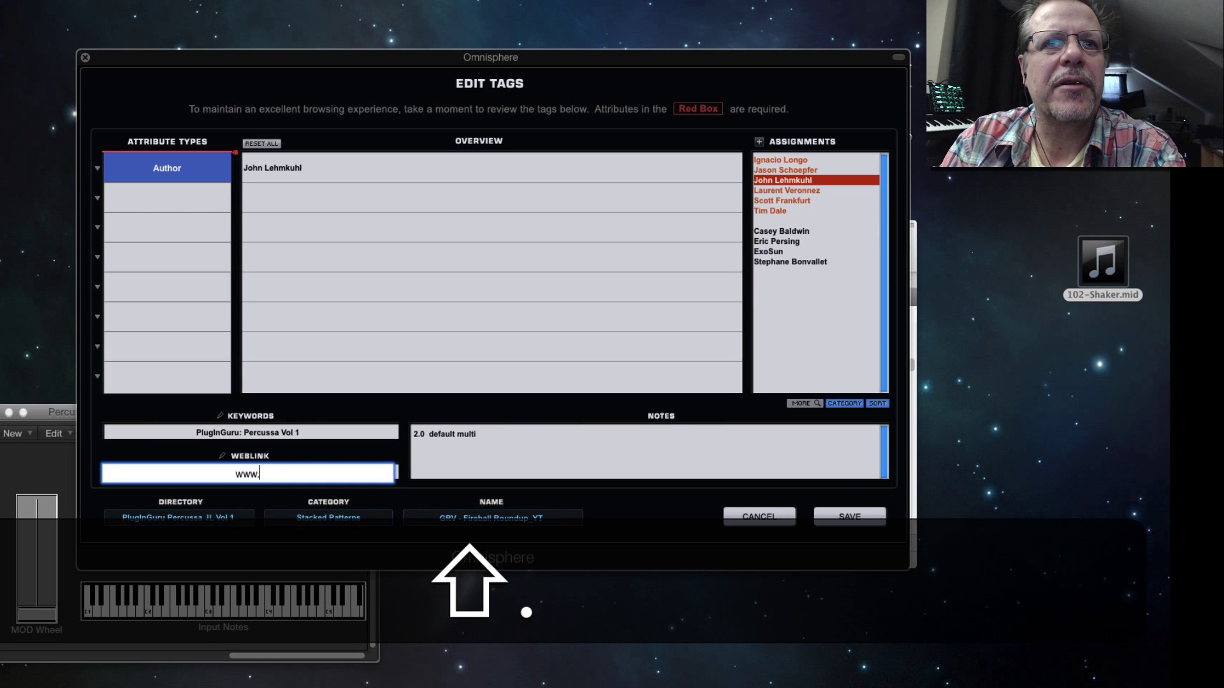
type("PlugInGuru.com")
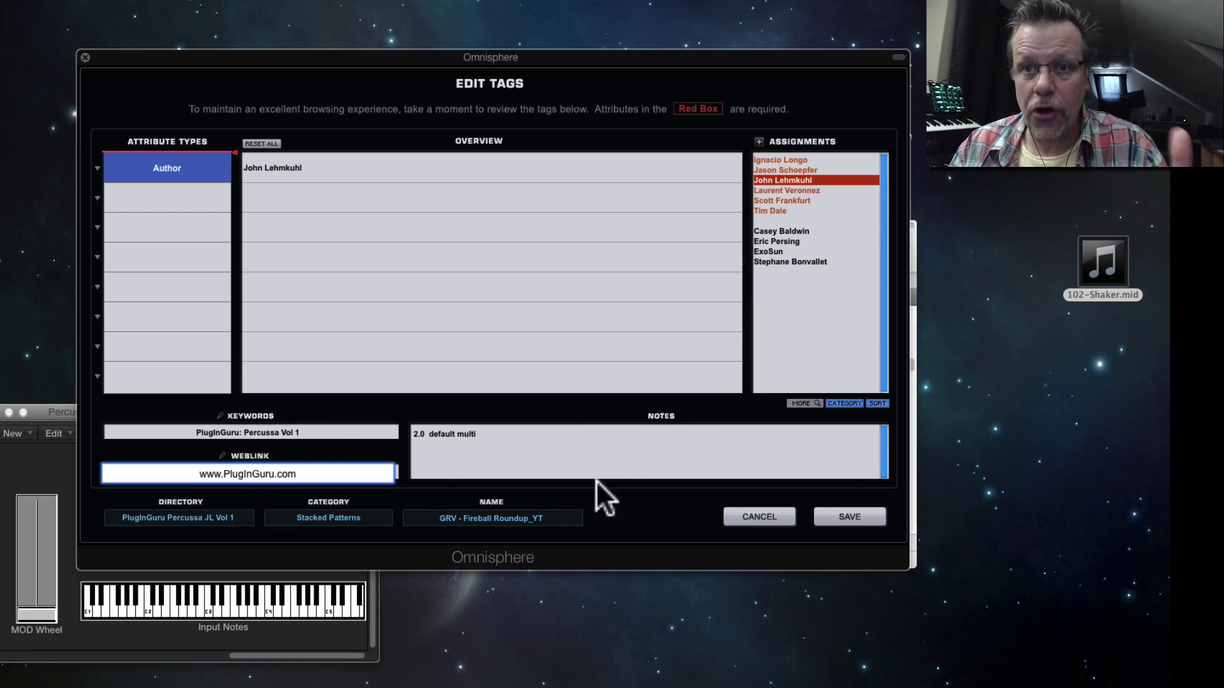
left_click(850, 518)
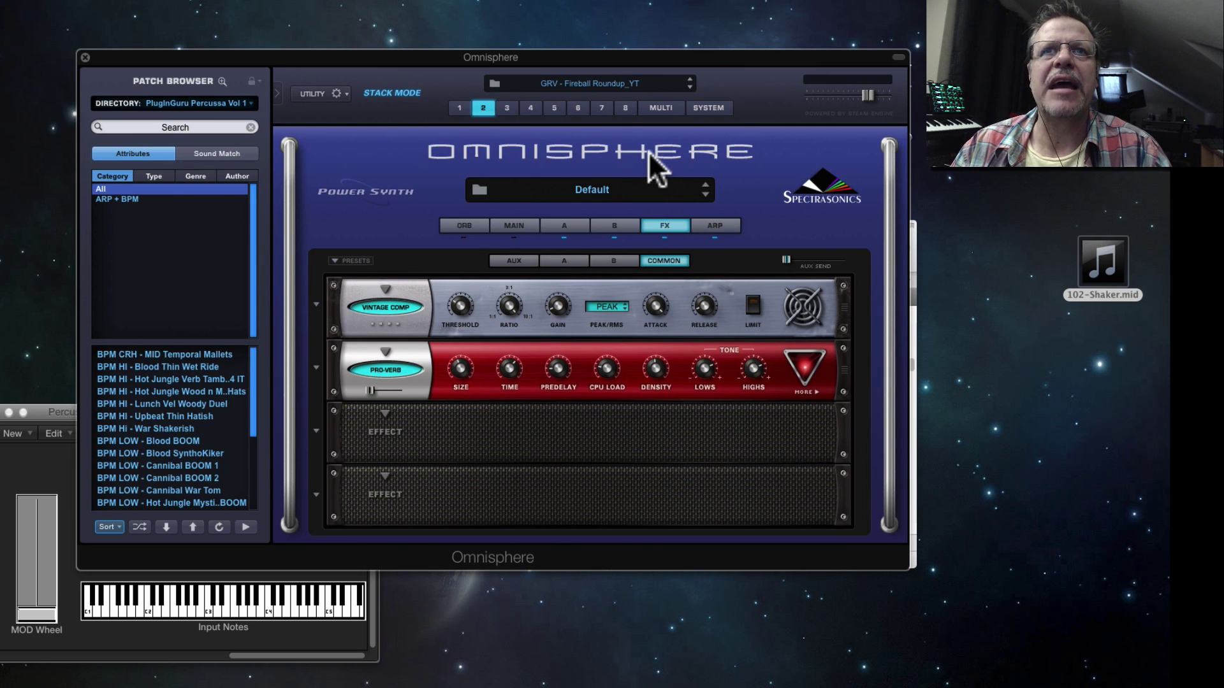
Step: Rename the patch in part 1 of the multi as "Shaker 1"
left_click(655, 109)
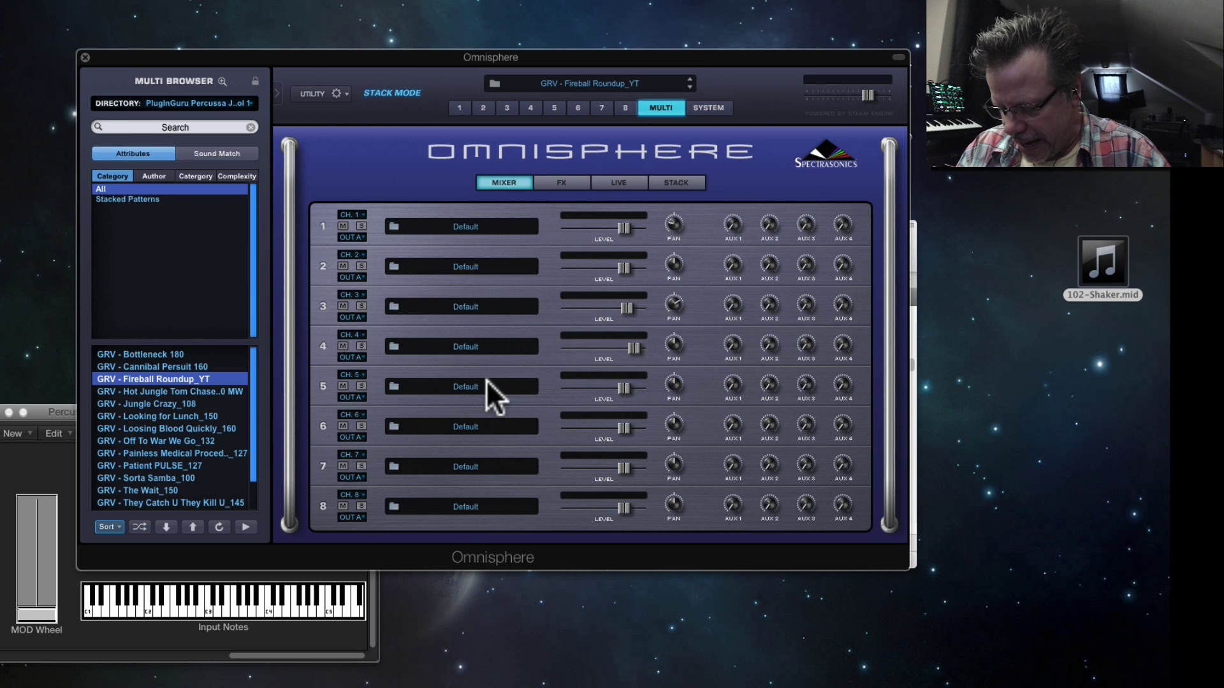
left_click(460, 107)
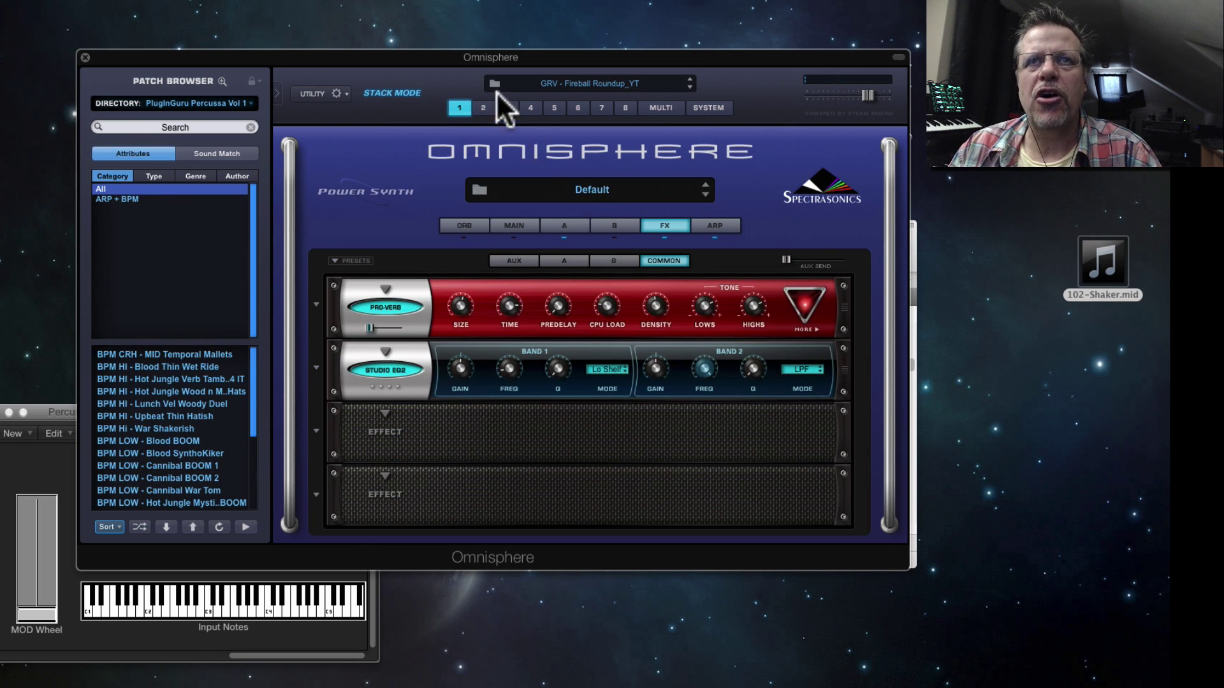
key("alt")
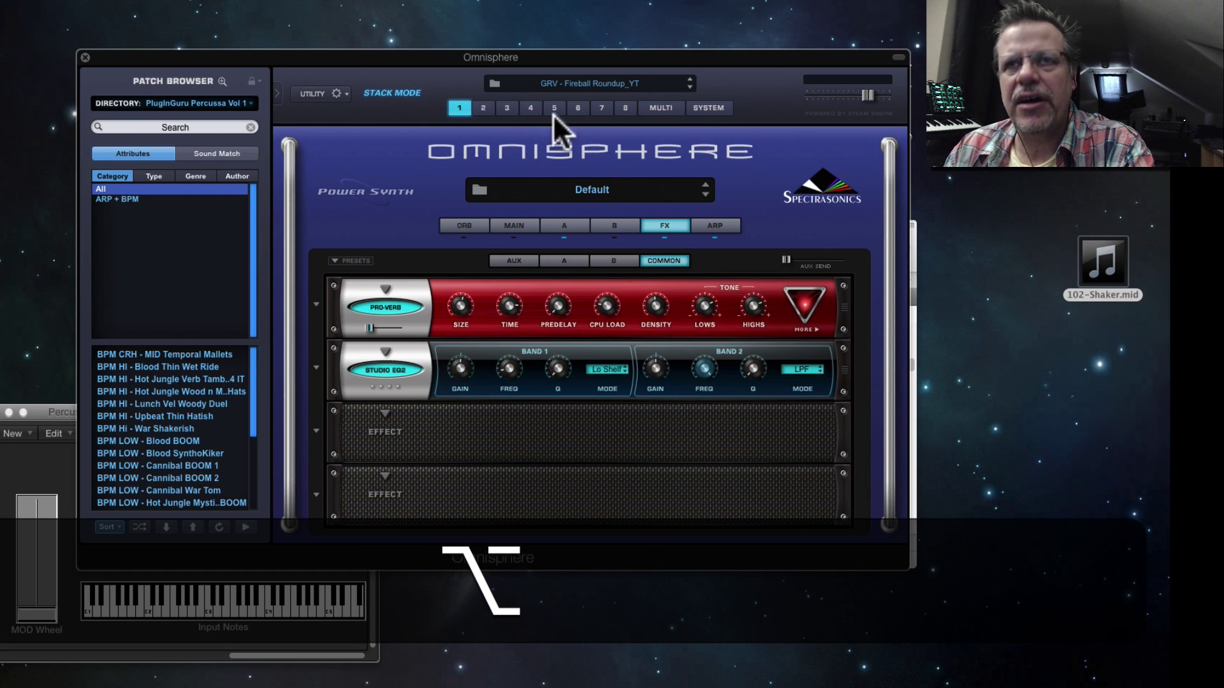
left_click(588, 188, "alt")
type("Shake")
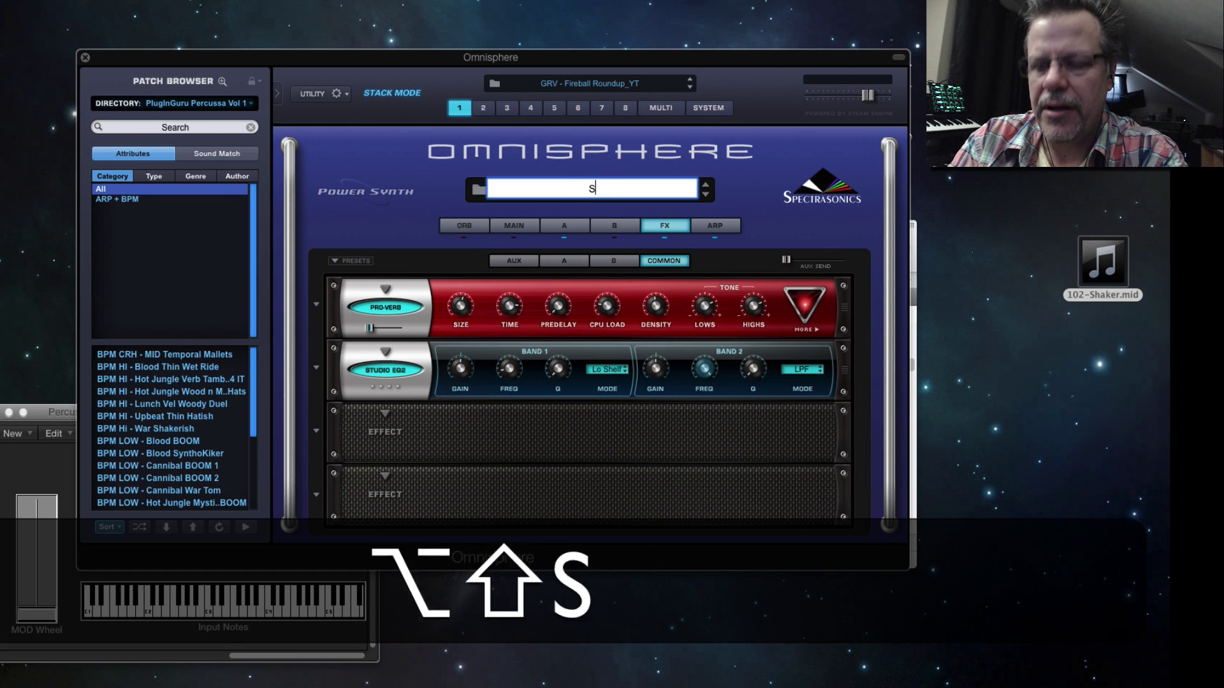
key("BackSpace")
key("BackSpace")
type("ker 1")
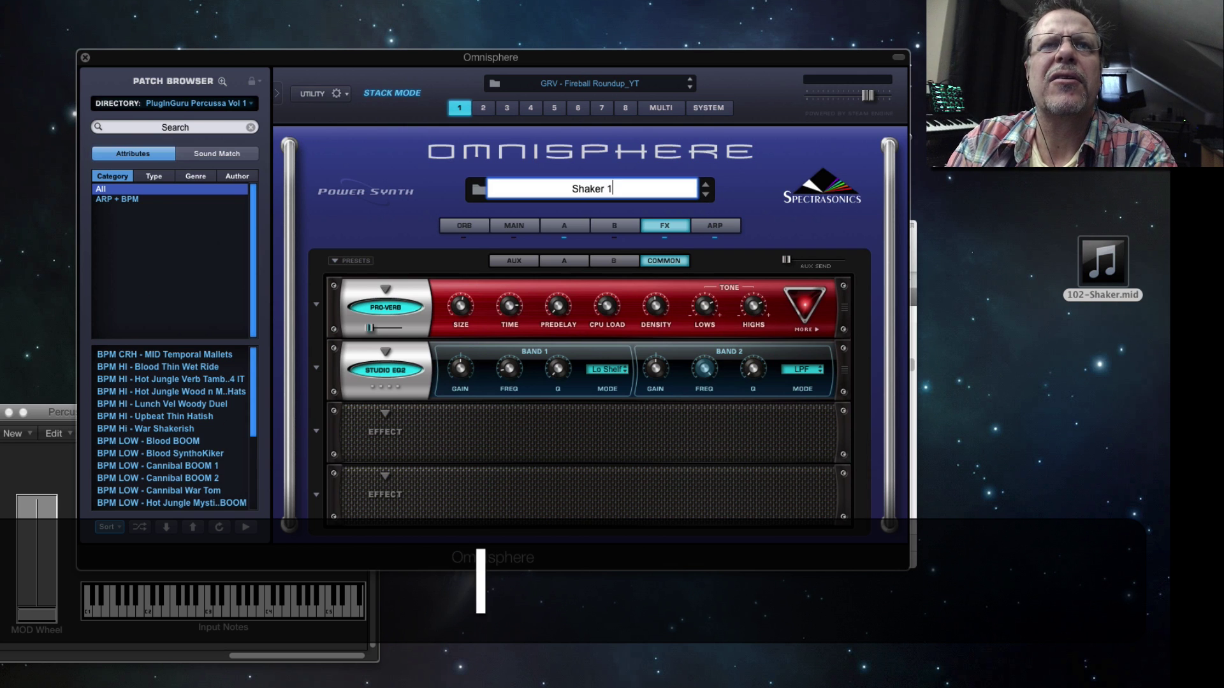
key("Return")
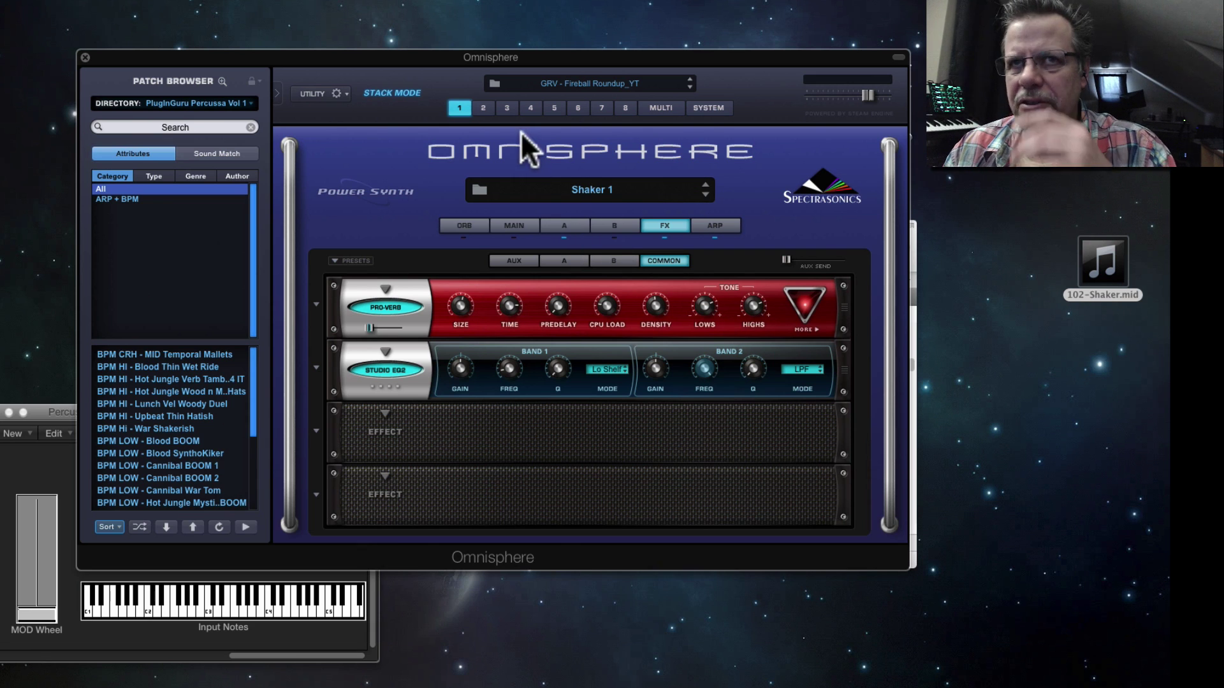
Step: Rename the patch in part 3 of the multi as "Shaker 2"
left_click(505, 108)
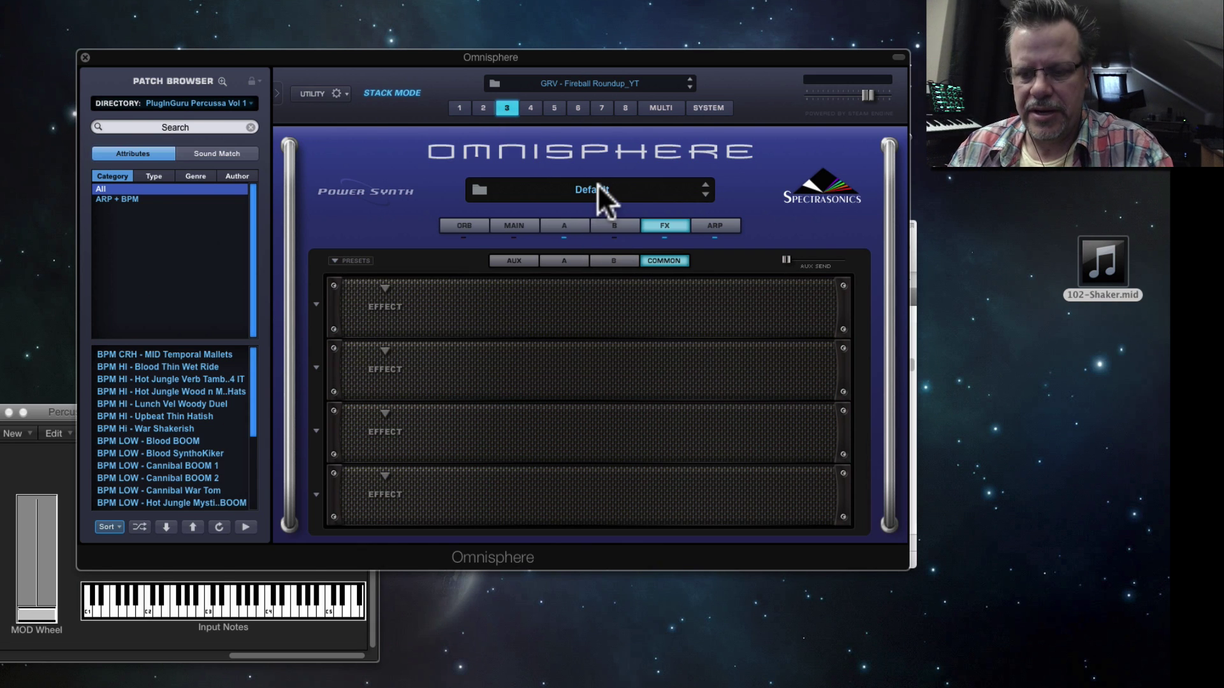
left_click(598, 186, "alt")
type("Share")
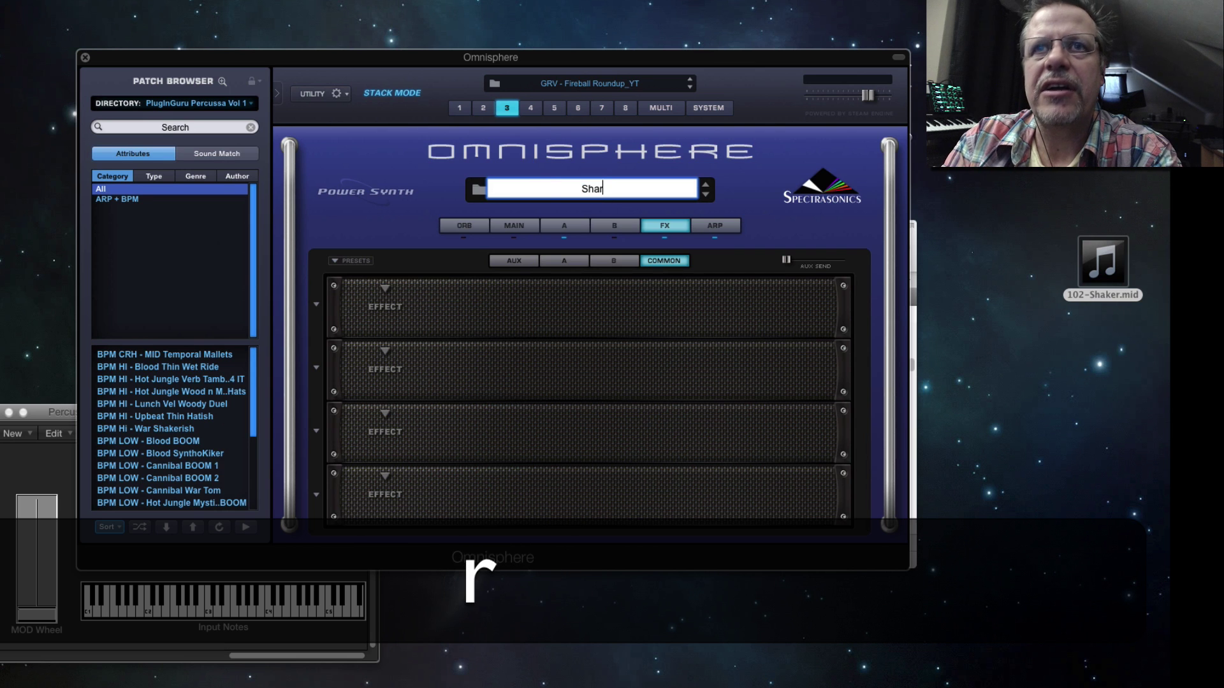
key("BackSpace")
key("BackSpace")
type("ker 2")
key("Return")
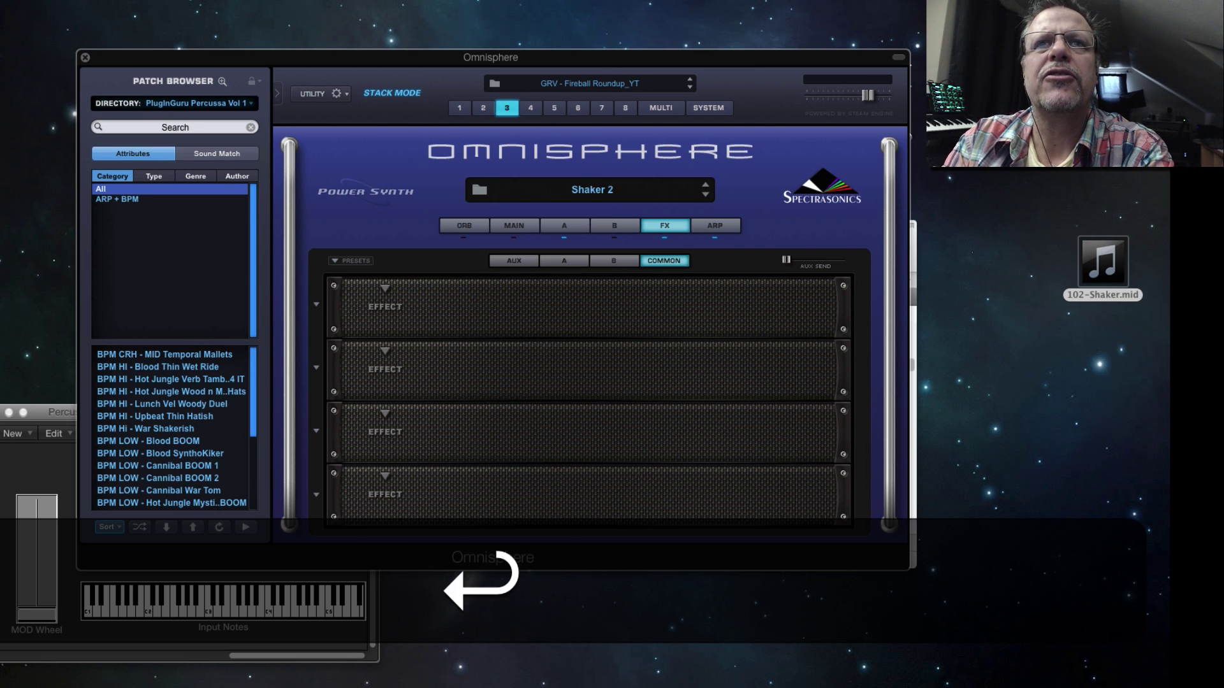
Step: Rename the patch in part 2 of the multi as "LOW - Fireball Dancer"
left_click(483, 108)
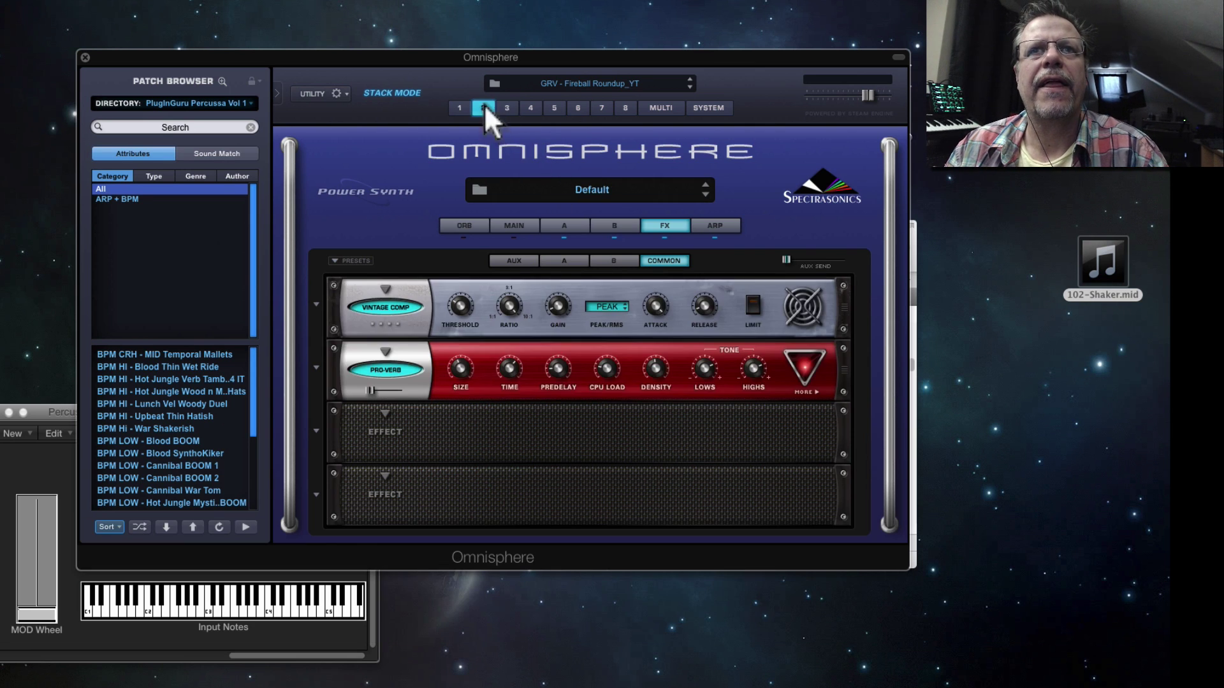
left_click(598, 188, "alt")
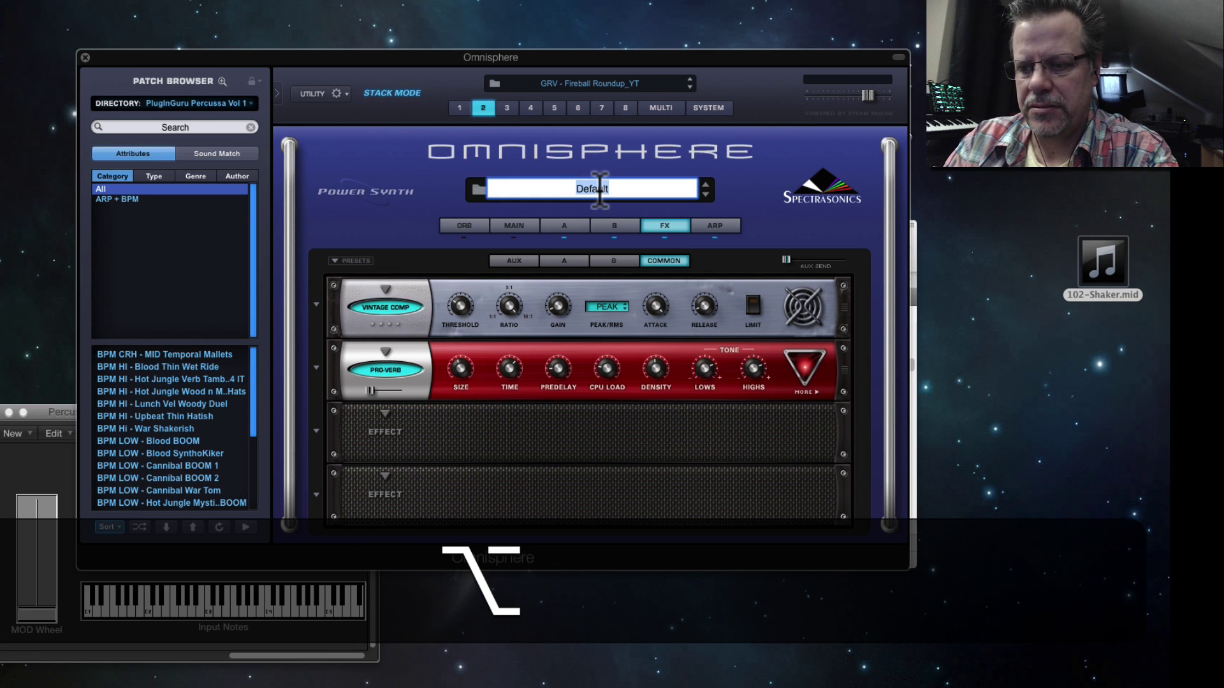
key("shift")
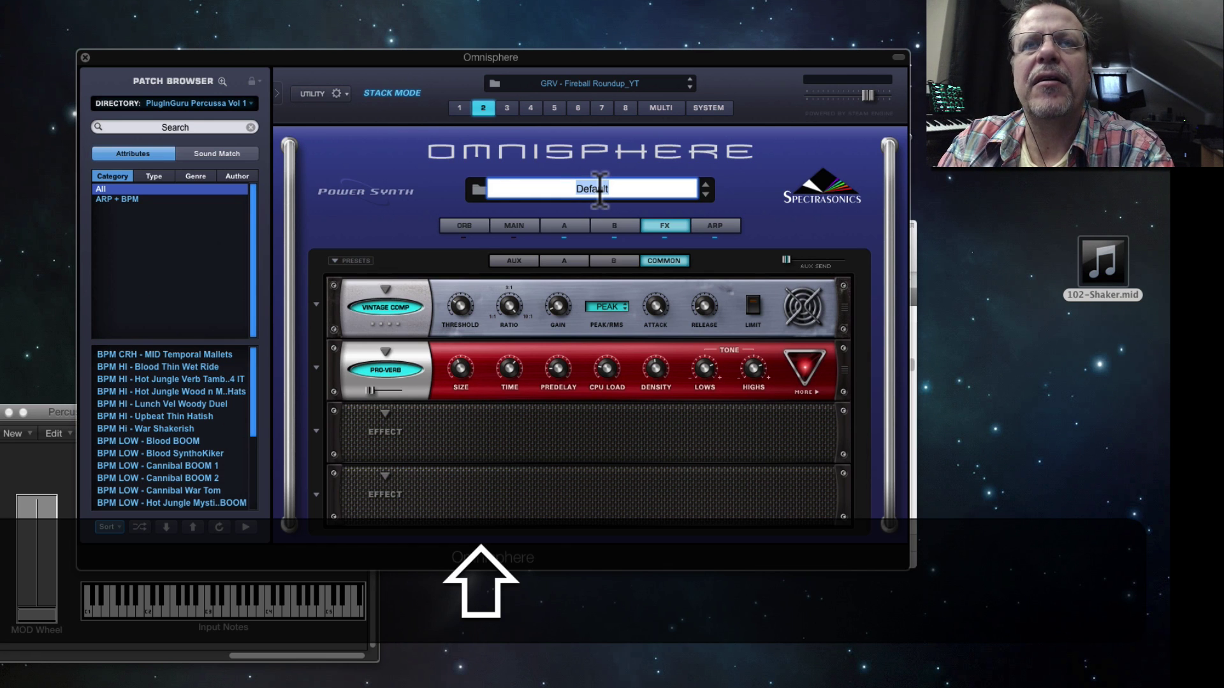
type("LOW - F")
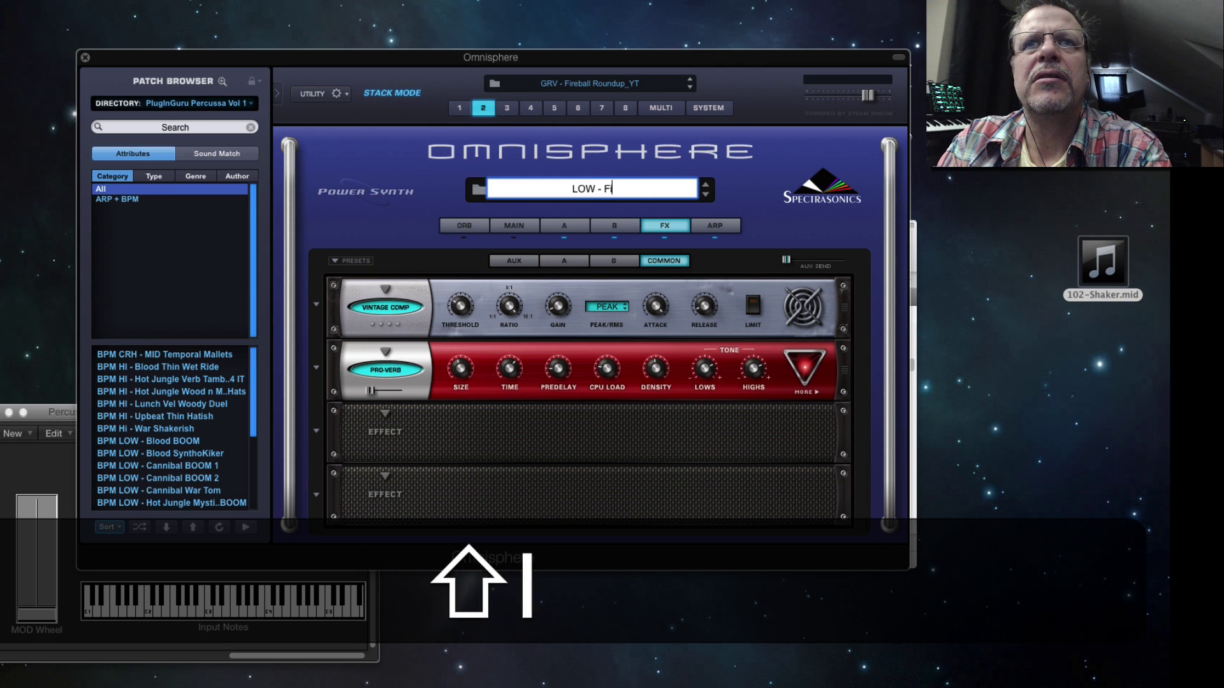
type("ireball D")
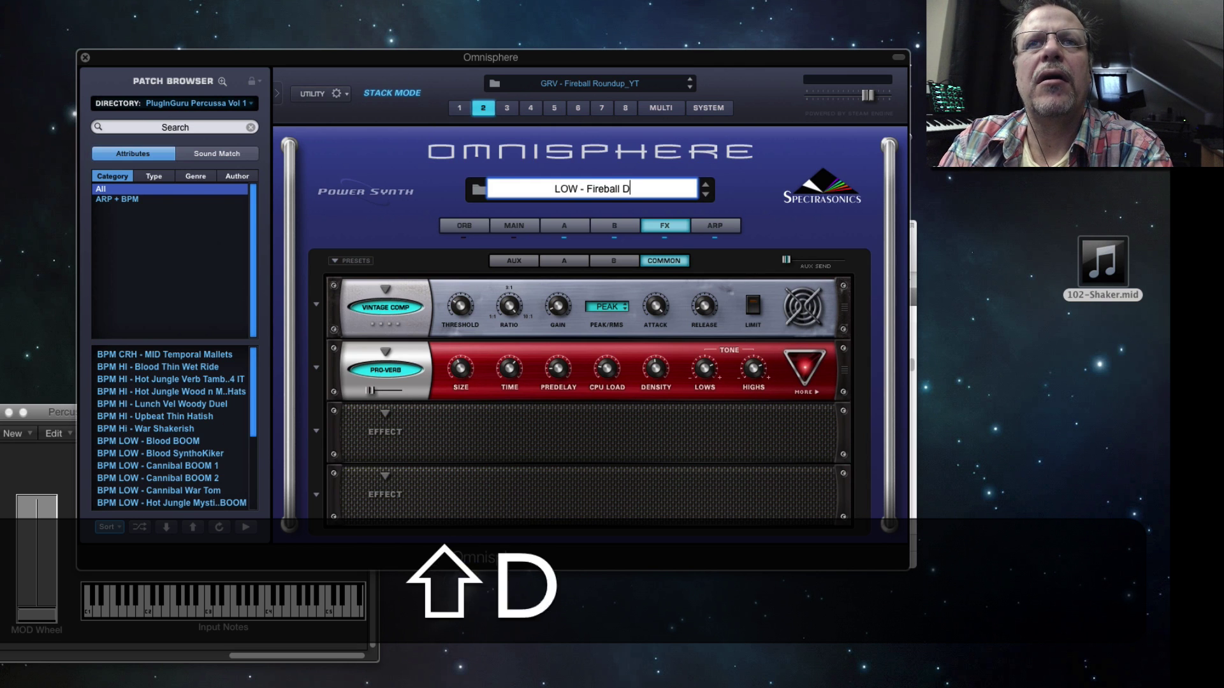
type("ancer")
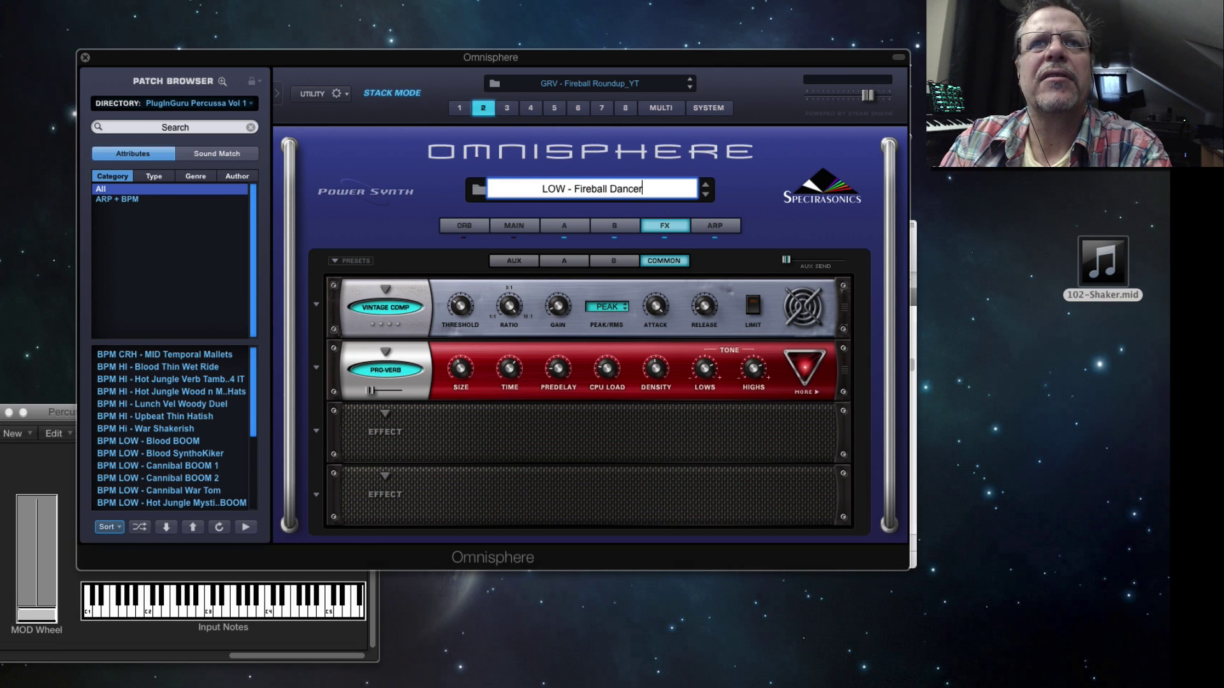
key("Return")
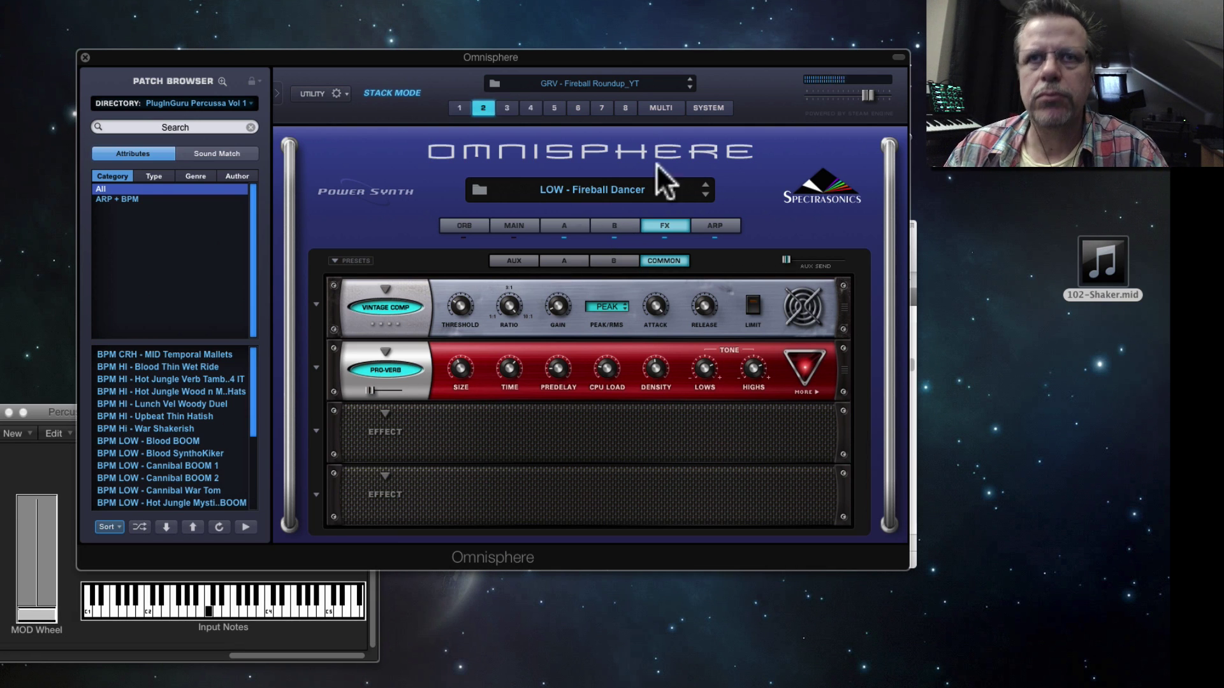
Step: Rename the patch in part 5 of the multi as "MID - Fireball Bongoish"
left_click(507, 107)
left_click(530, 107)
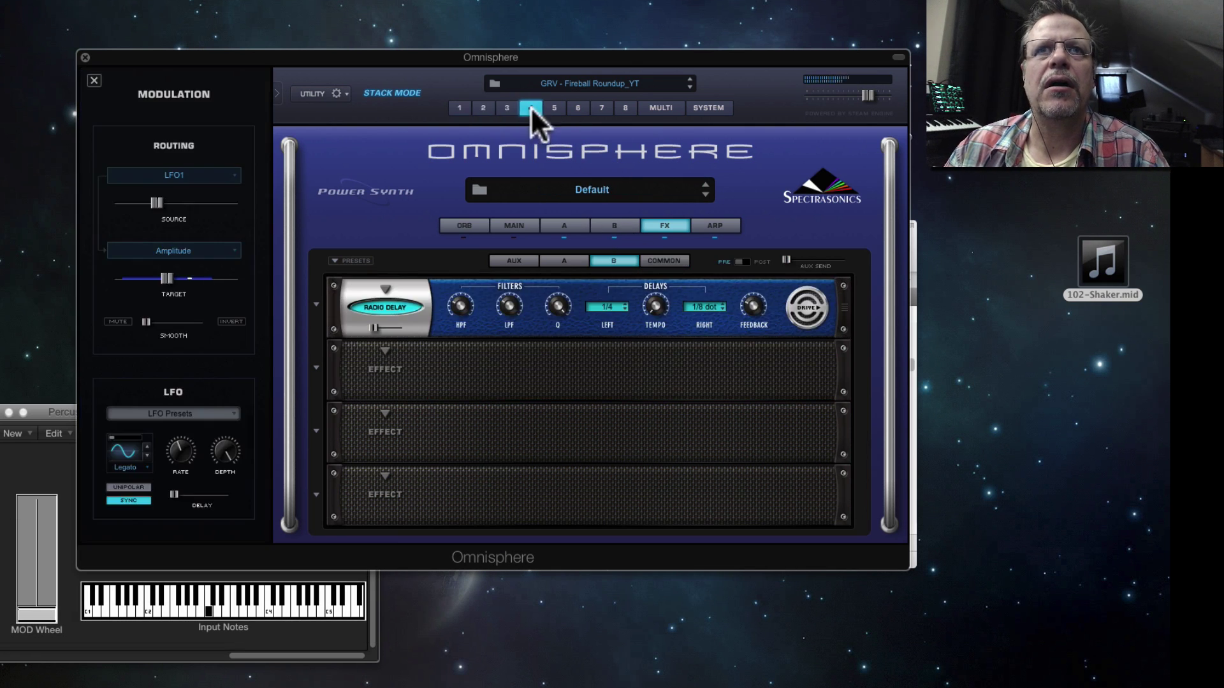
left_click(554, 107)
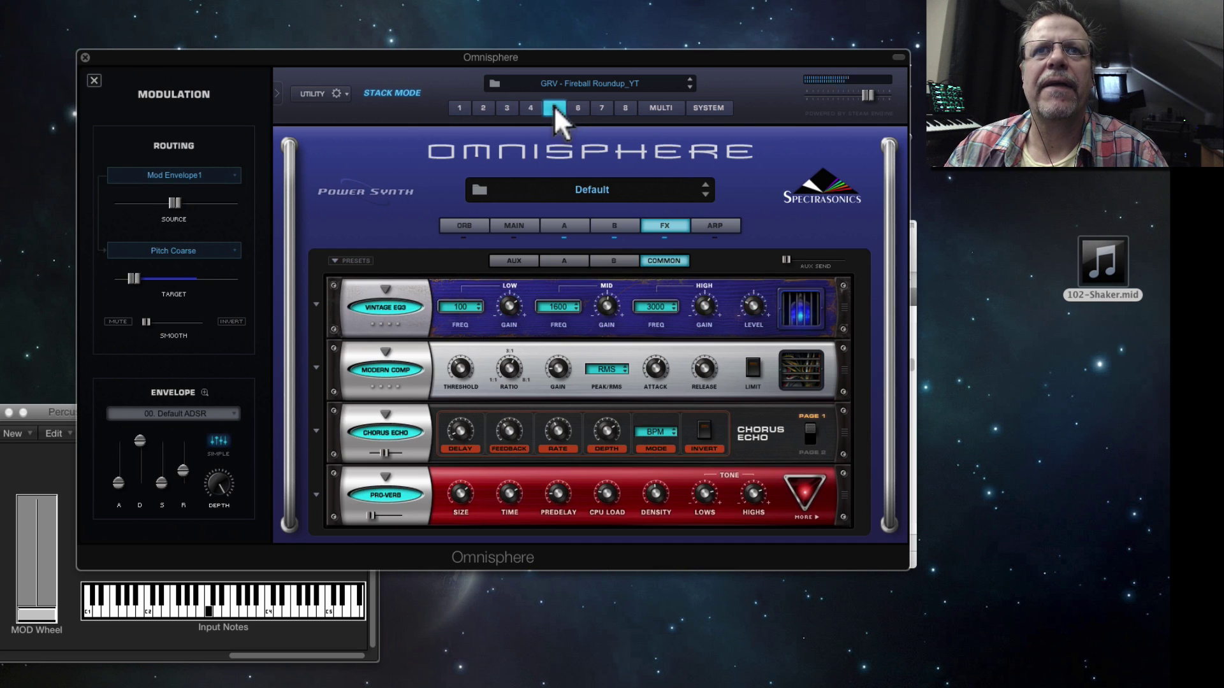
left_click(584, 186, "alt")
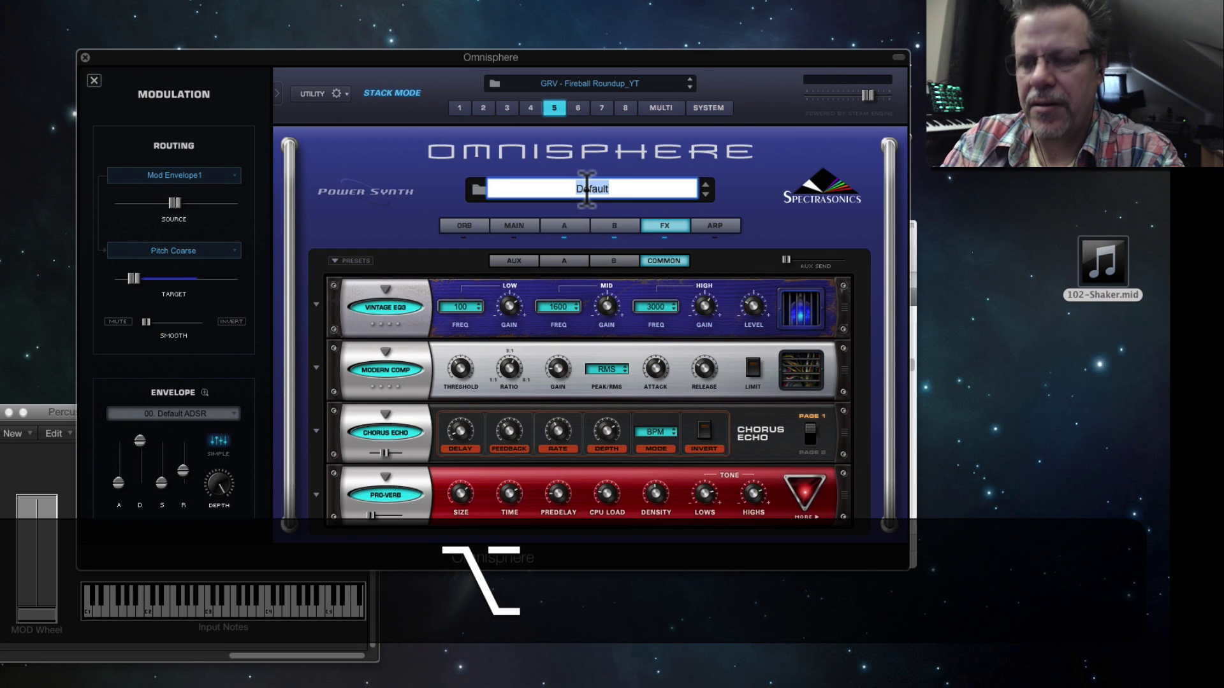
type("MID ")
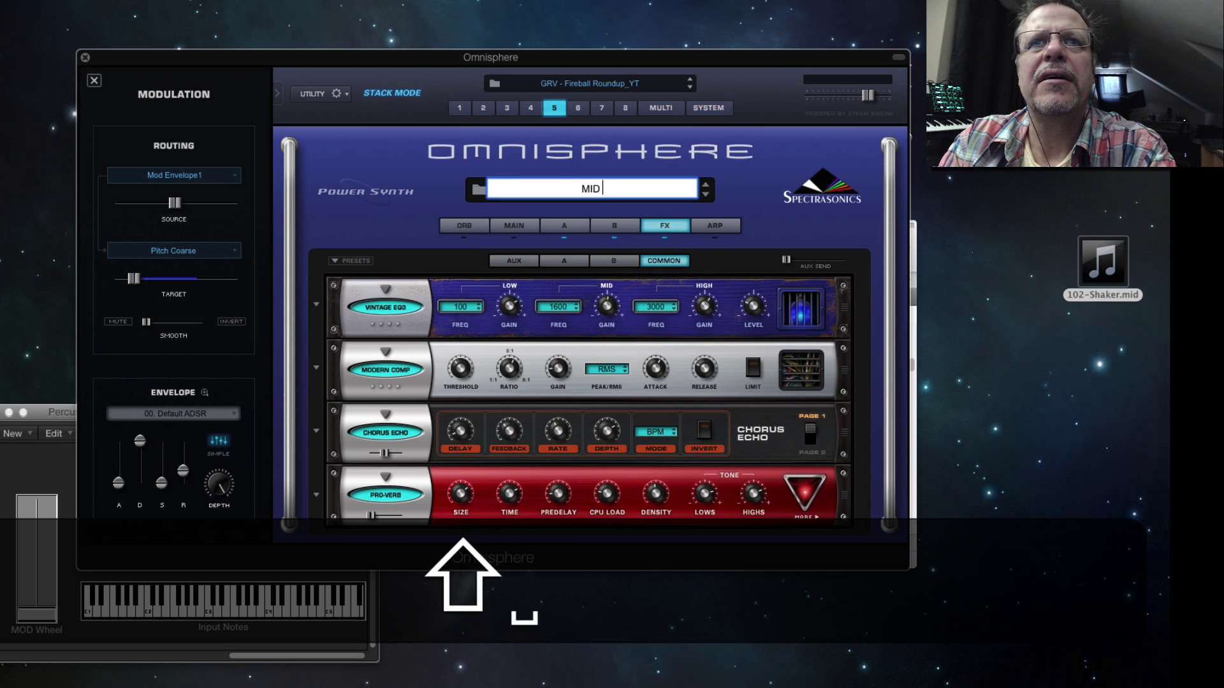
type("- Fireball")
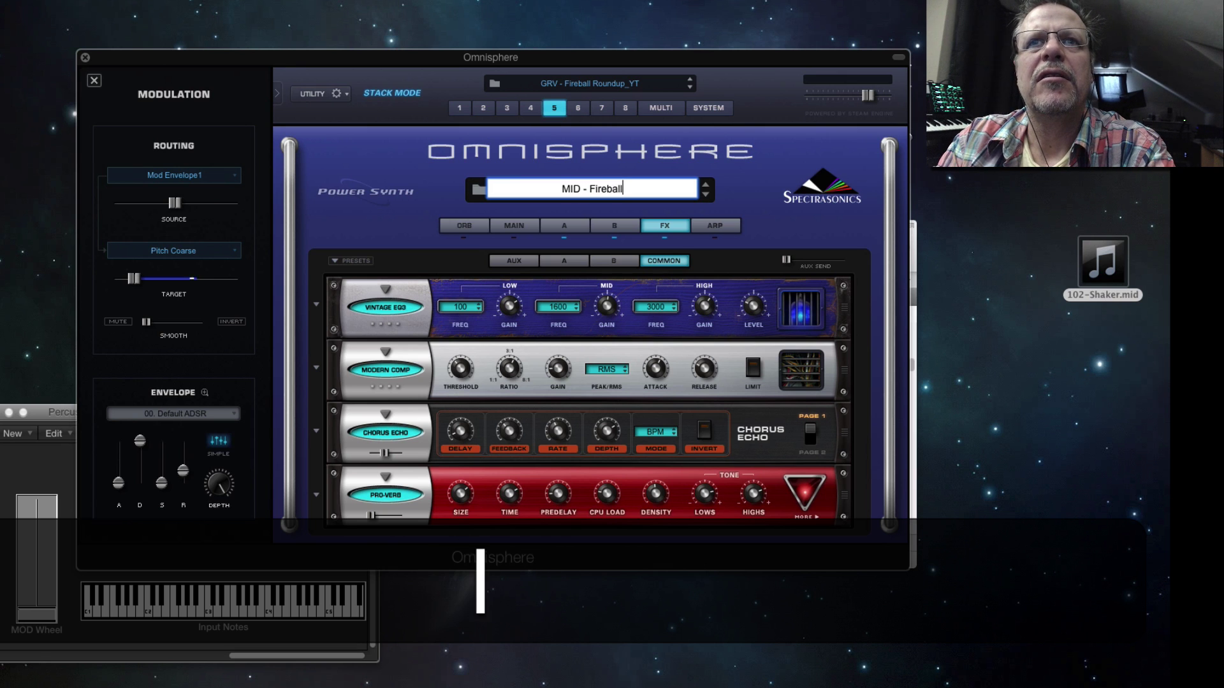
type(" Bongo")
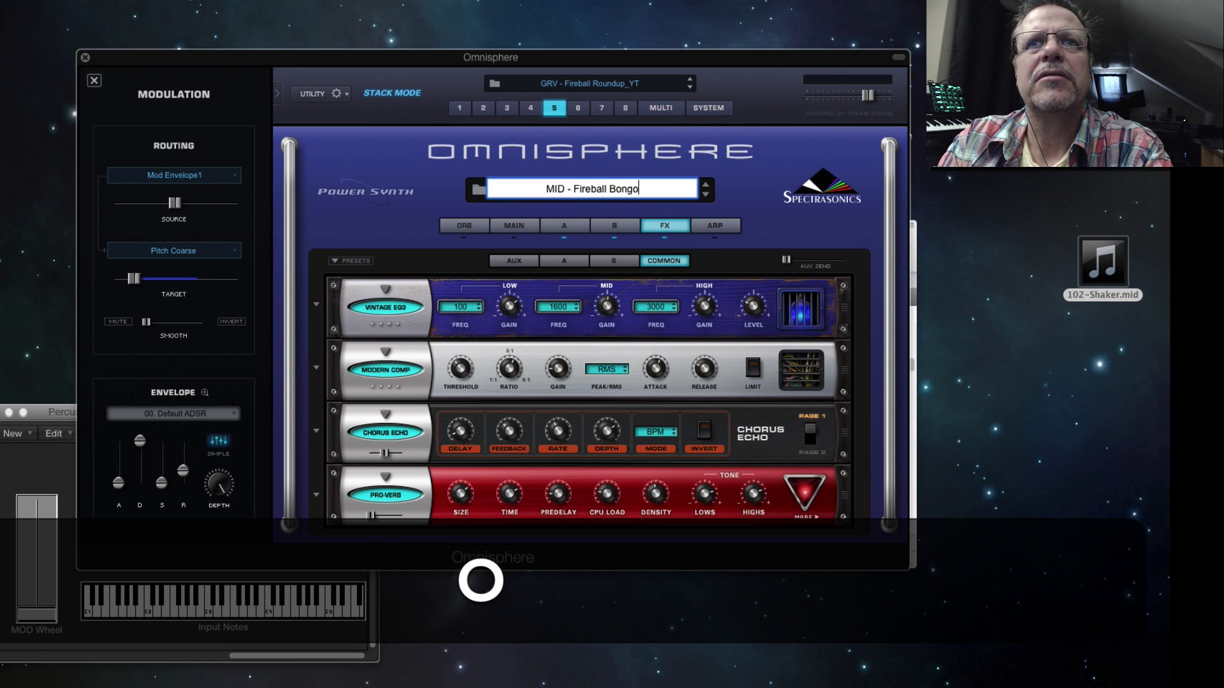
type("ish")
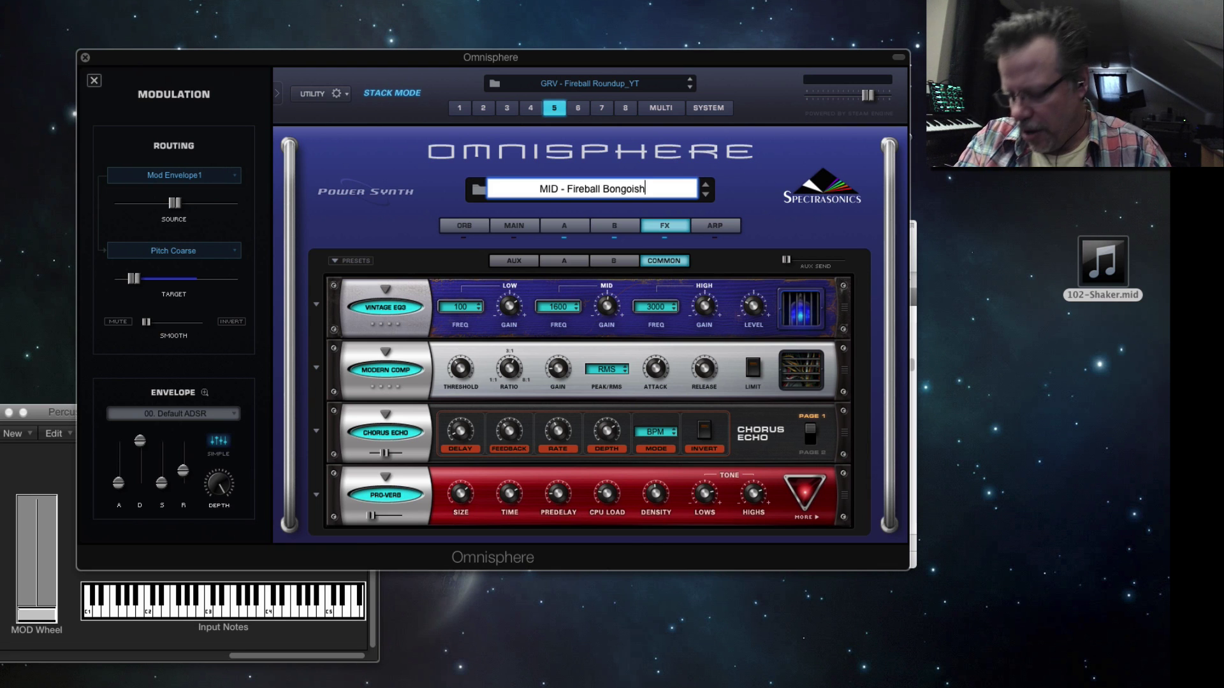
key("Return")
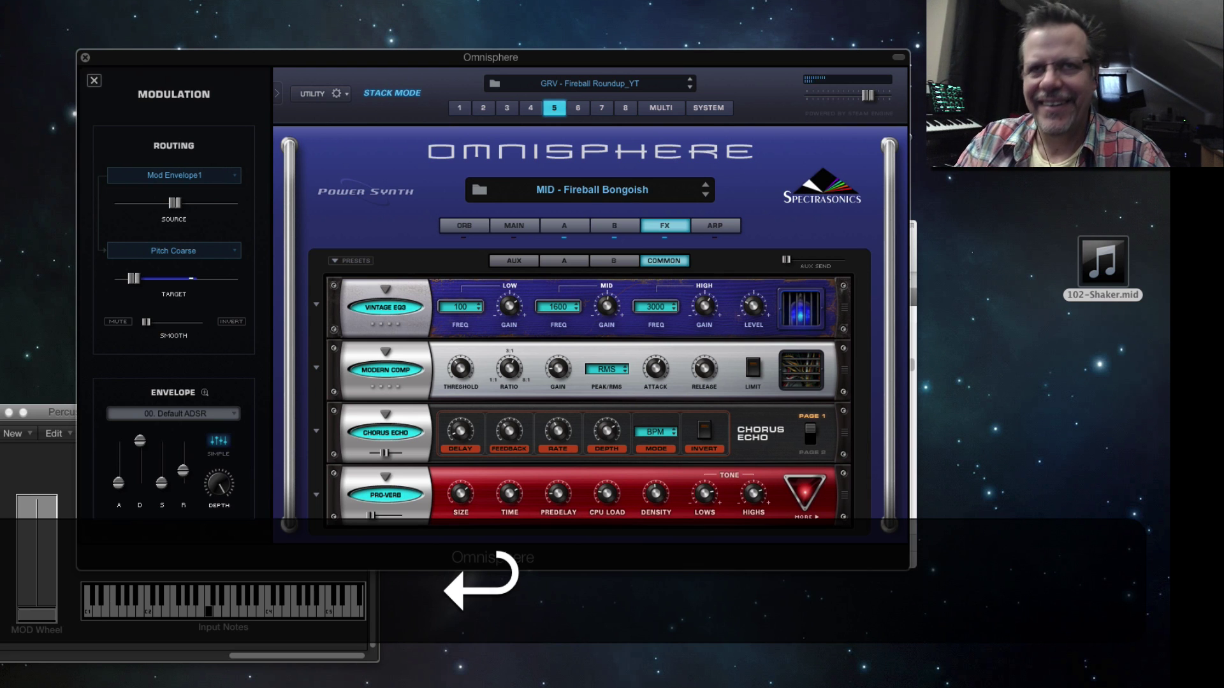
Step: Save the multi over the existing "GRV - Fireball Roundup_YT" file in Stacked Patterns, keeping its tags as they are
left_click(660, 109)
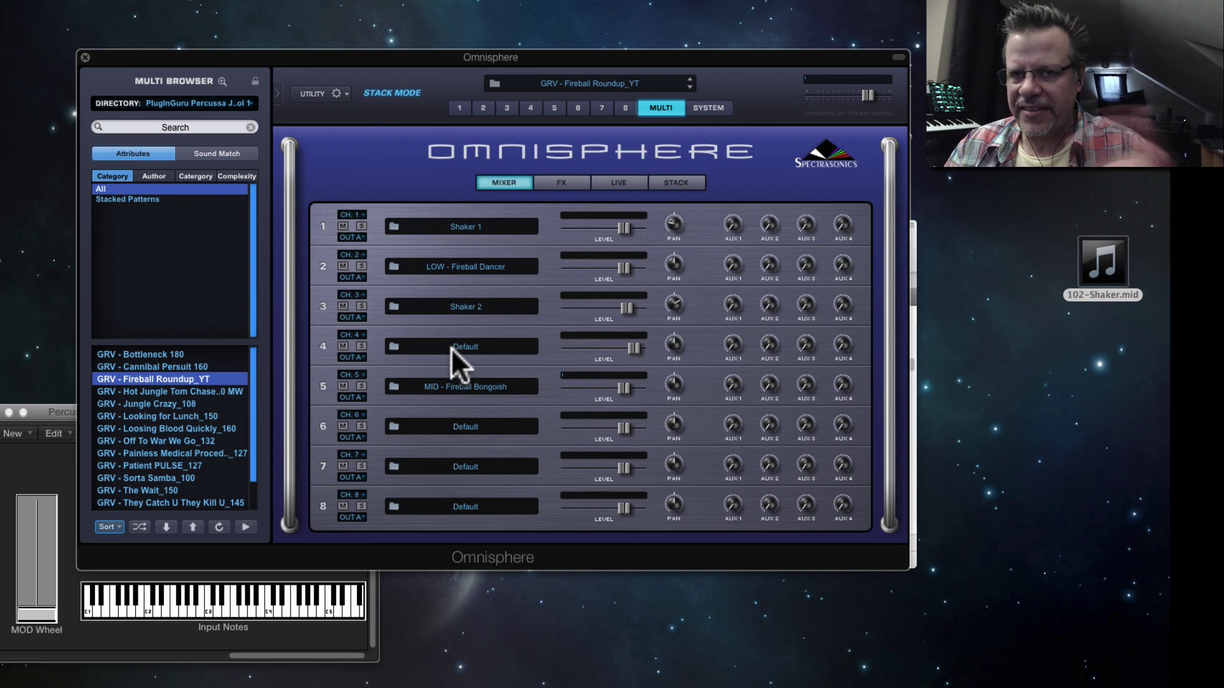
left_click(338, 93)
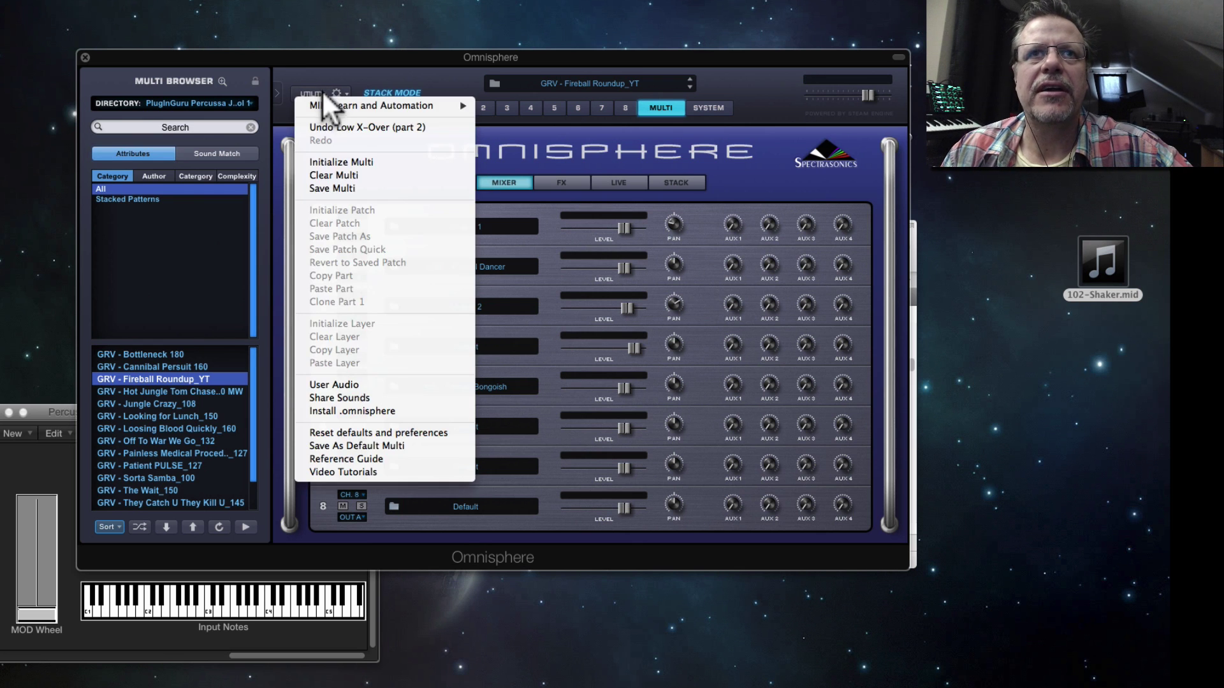
left_click(368, 186)
left_click(859, 371)
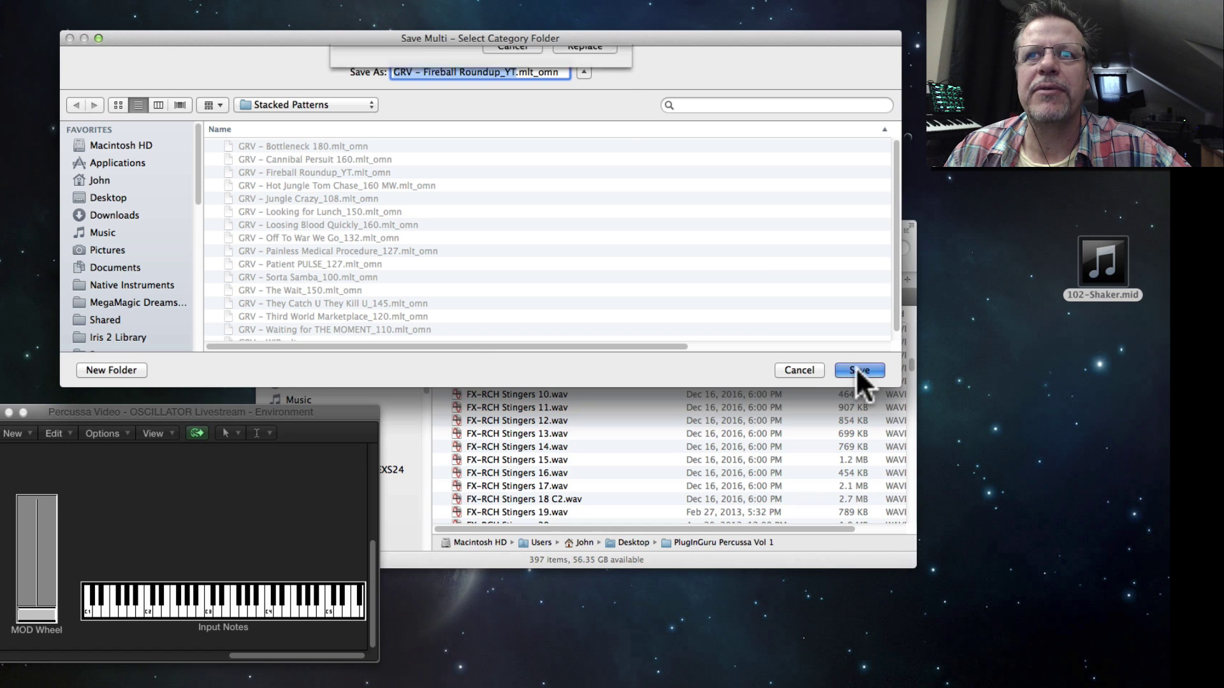
left_click(588, 131)
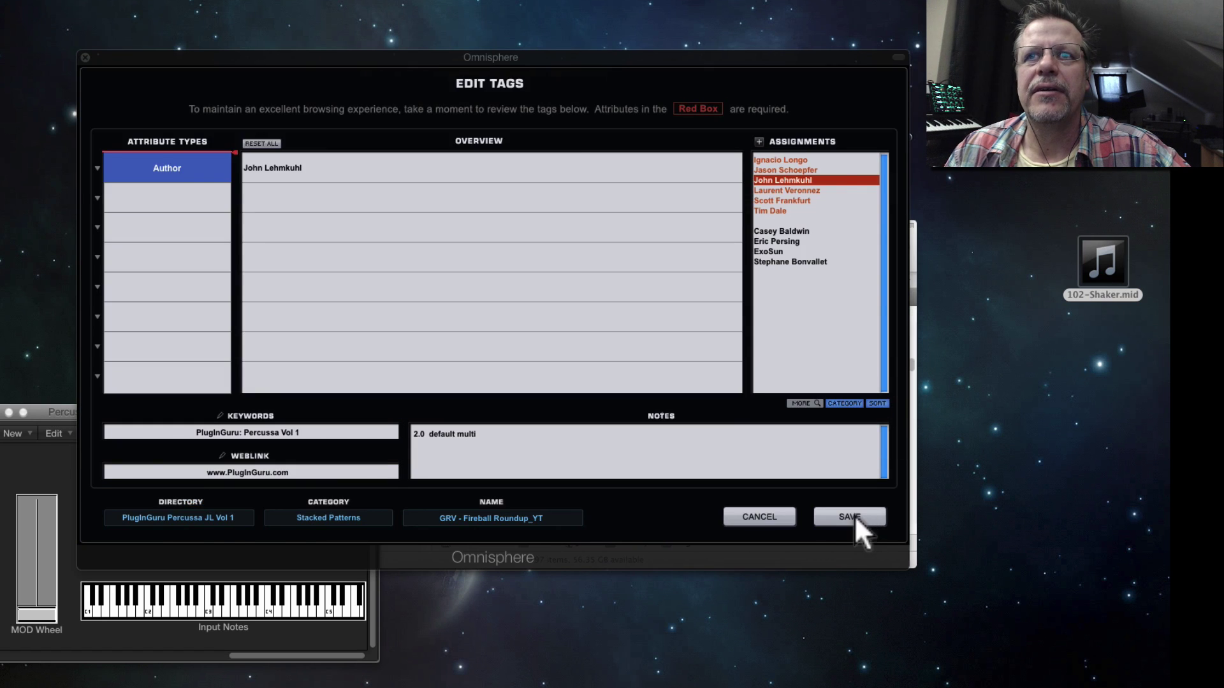
left_click(850, 516)
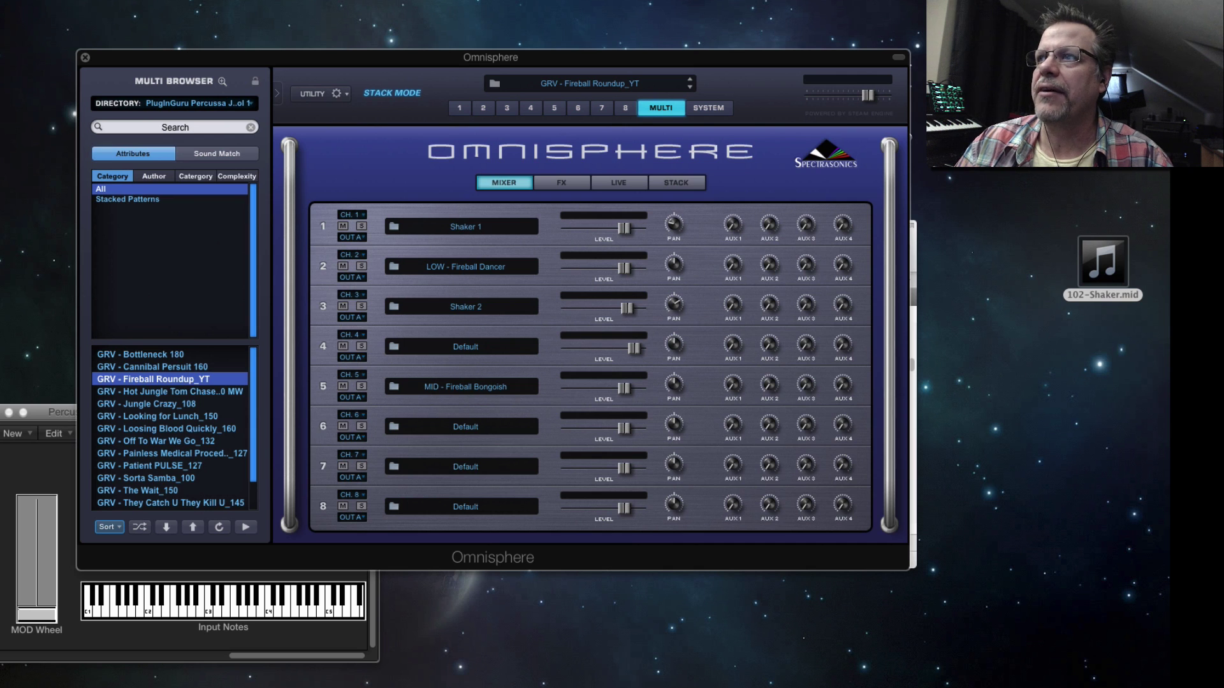
Step: Load the multi "GRV - The Wait_150" in place of the current patches and select "GRV - Third World Marketplace_120" for loading
left_click_drag(687, 148, 905, 174)
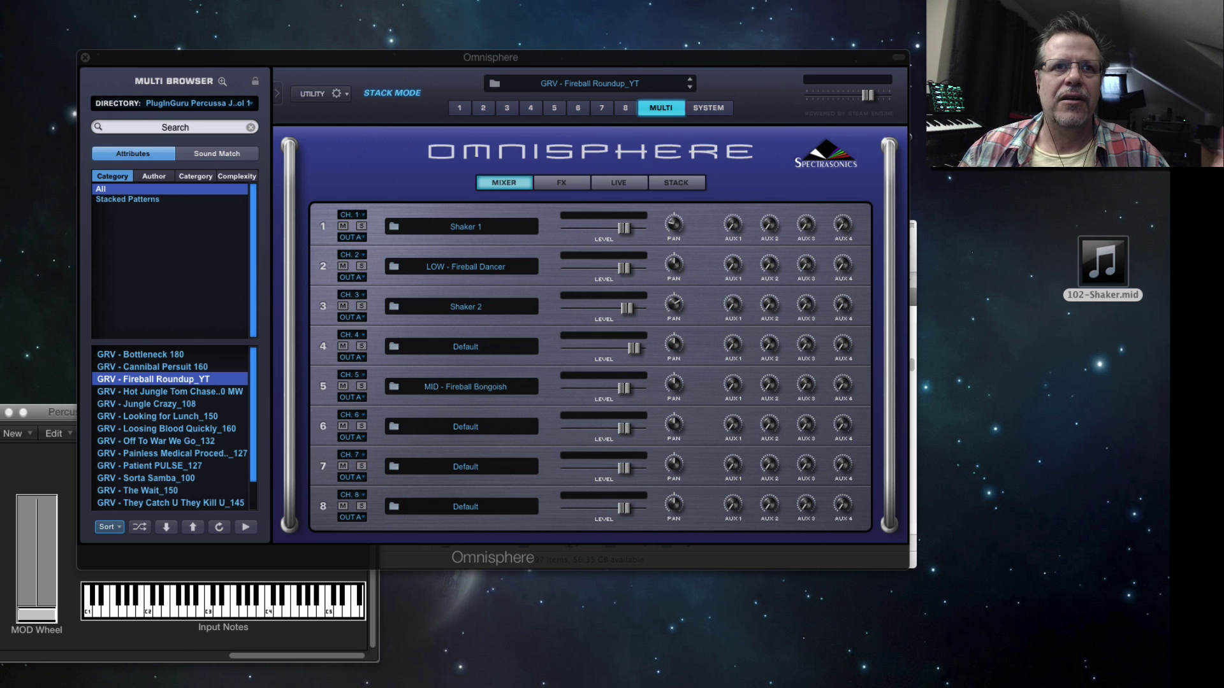
scroll(140, 454, "down", 3)
left_click(155, 450)
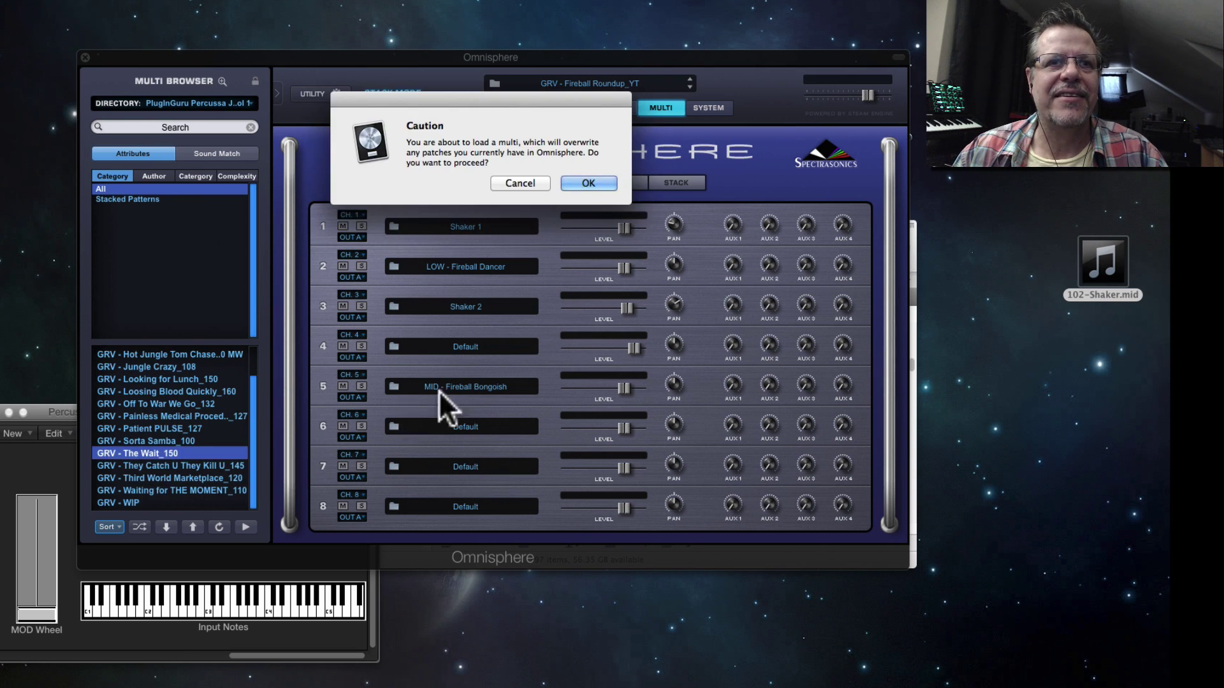
left_click(587, 184)
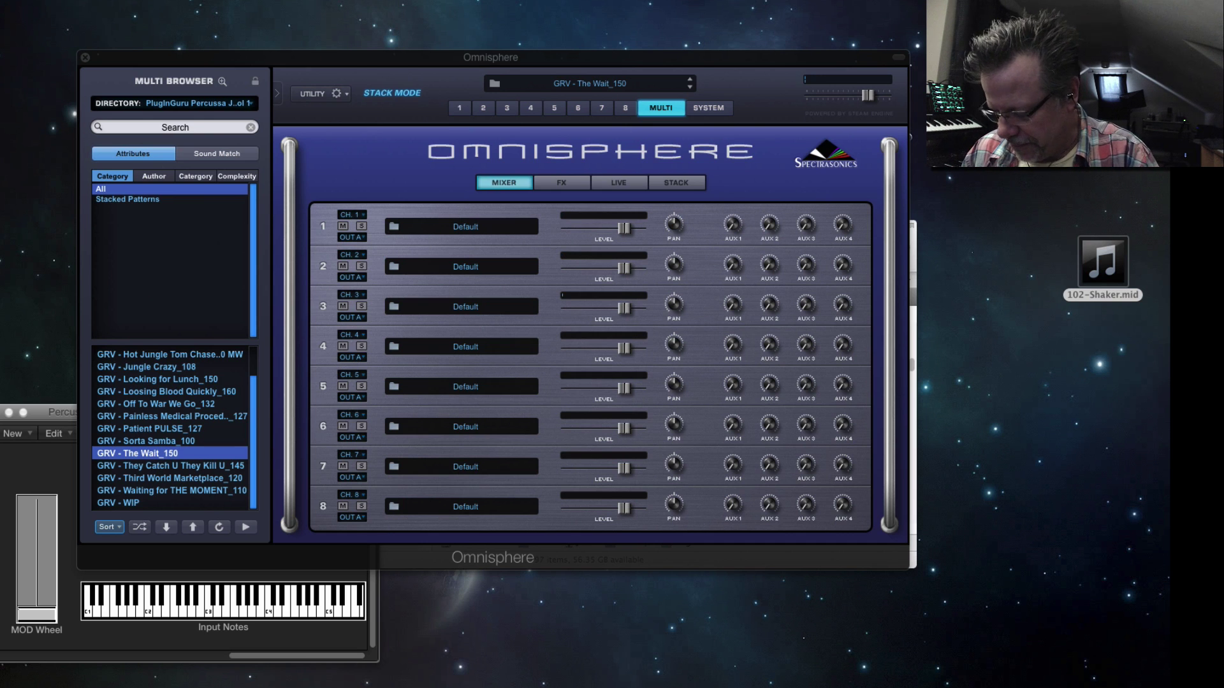
left_click(180, 478)
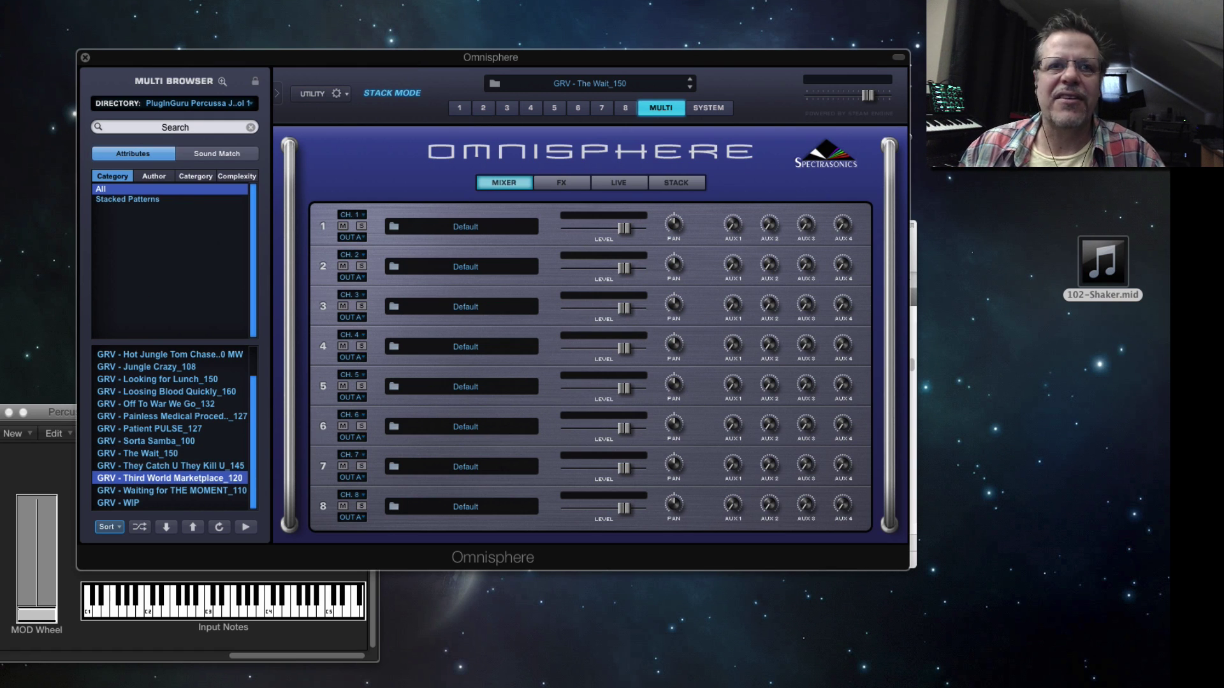